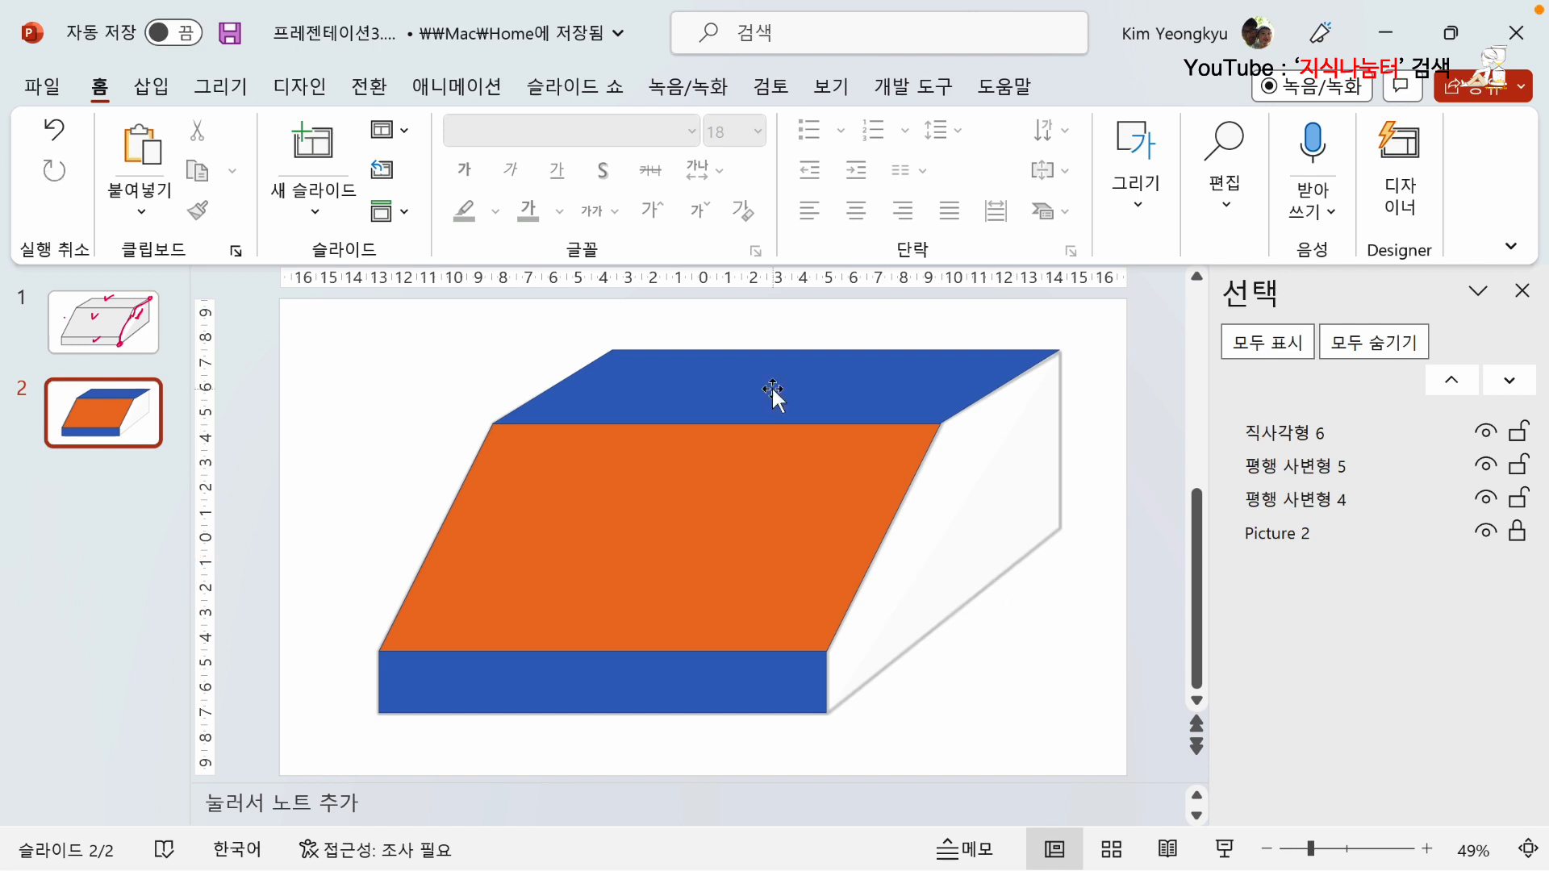
Group the upper blue parallelogram, the orange parallelogram and the lower blue rectangle on slide 2.
click(772, 386)
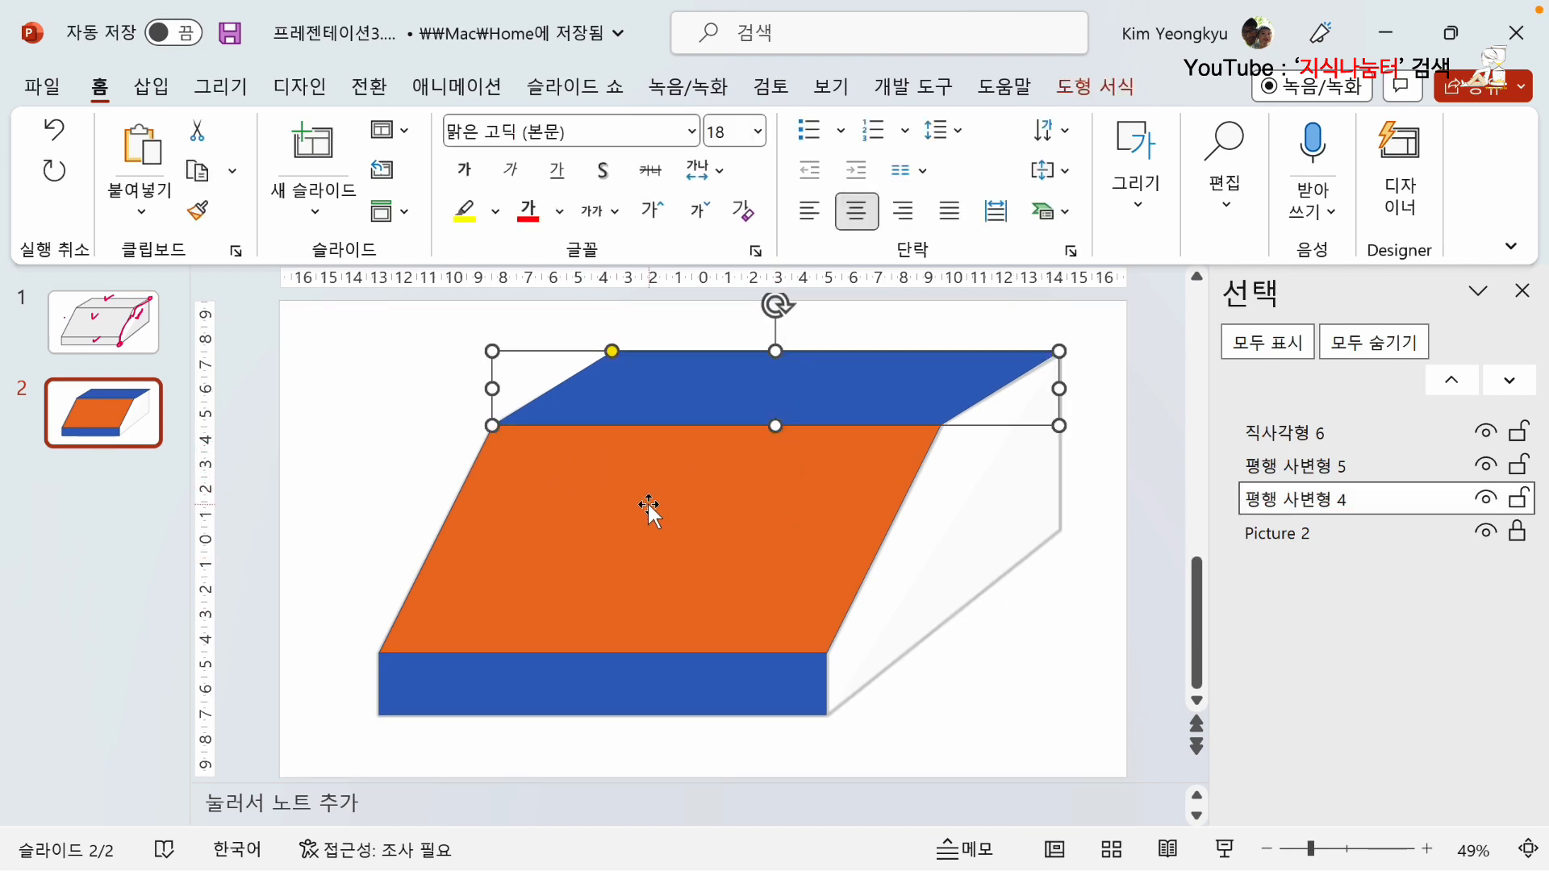
shift+click(577, 524)
shift+click(546, 680)
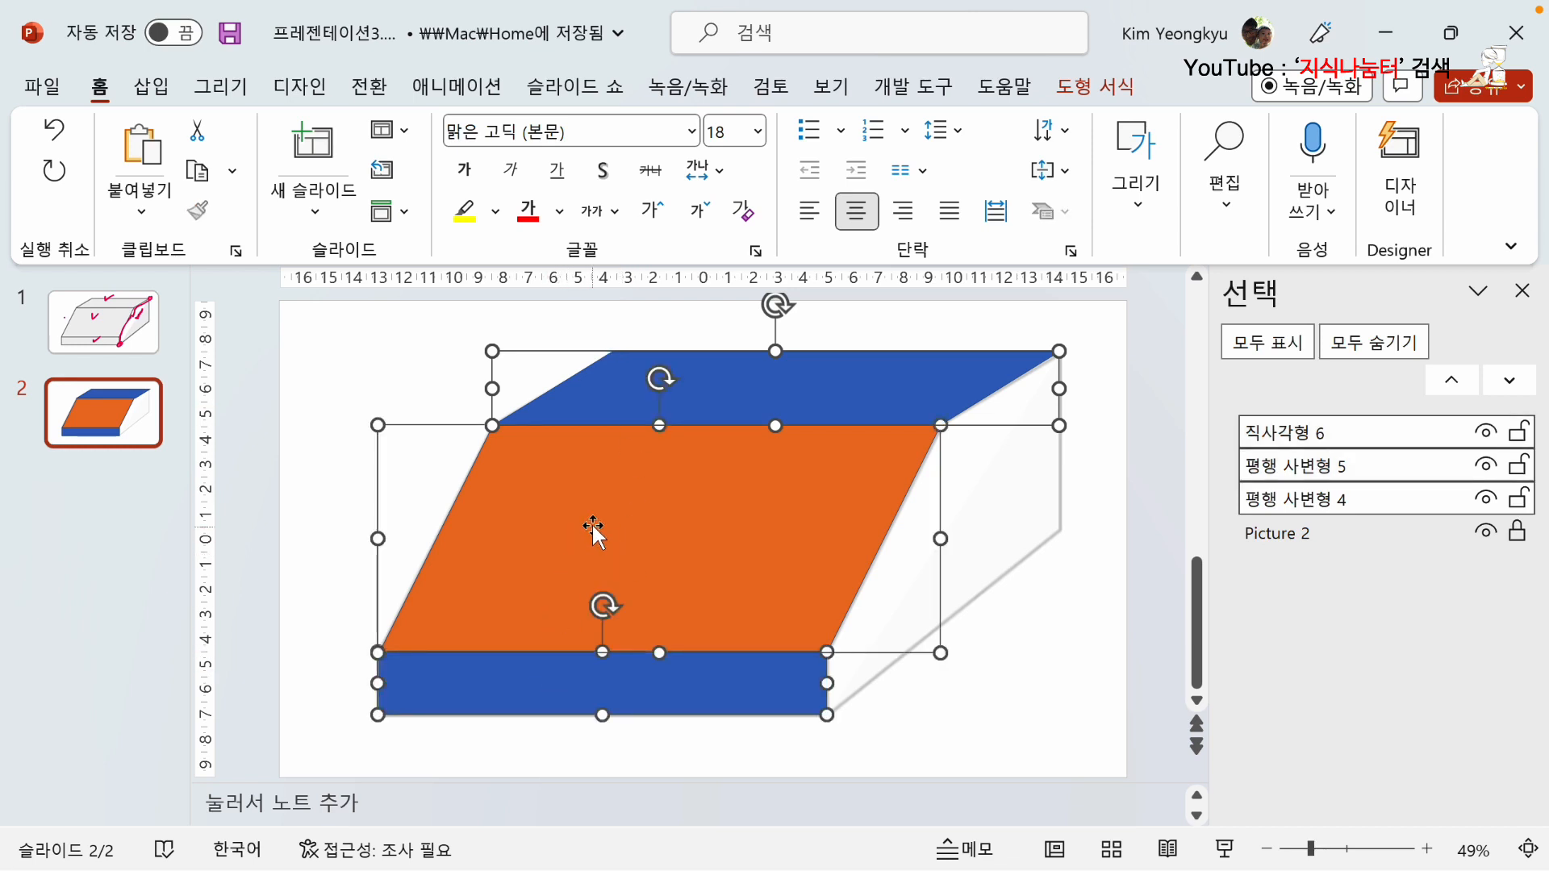
right_click(548, 454)
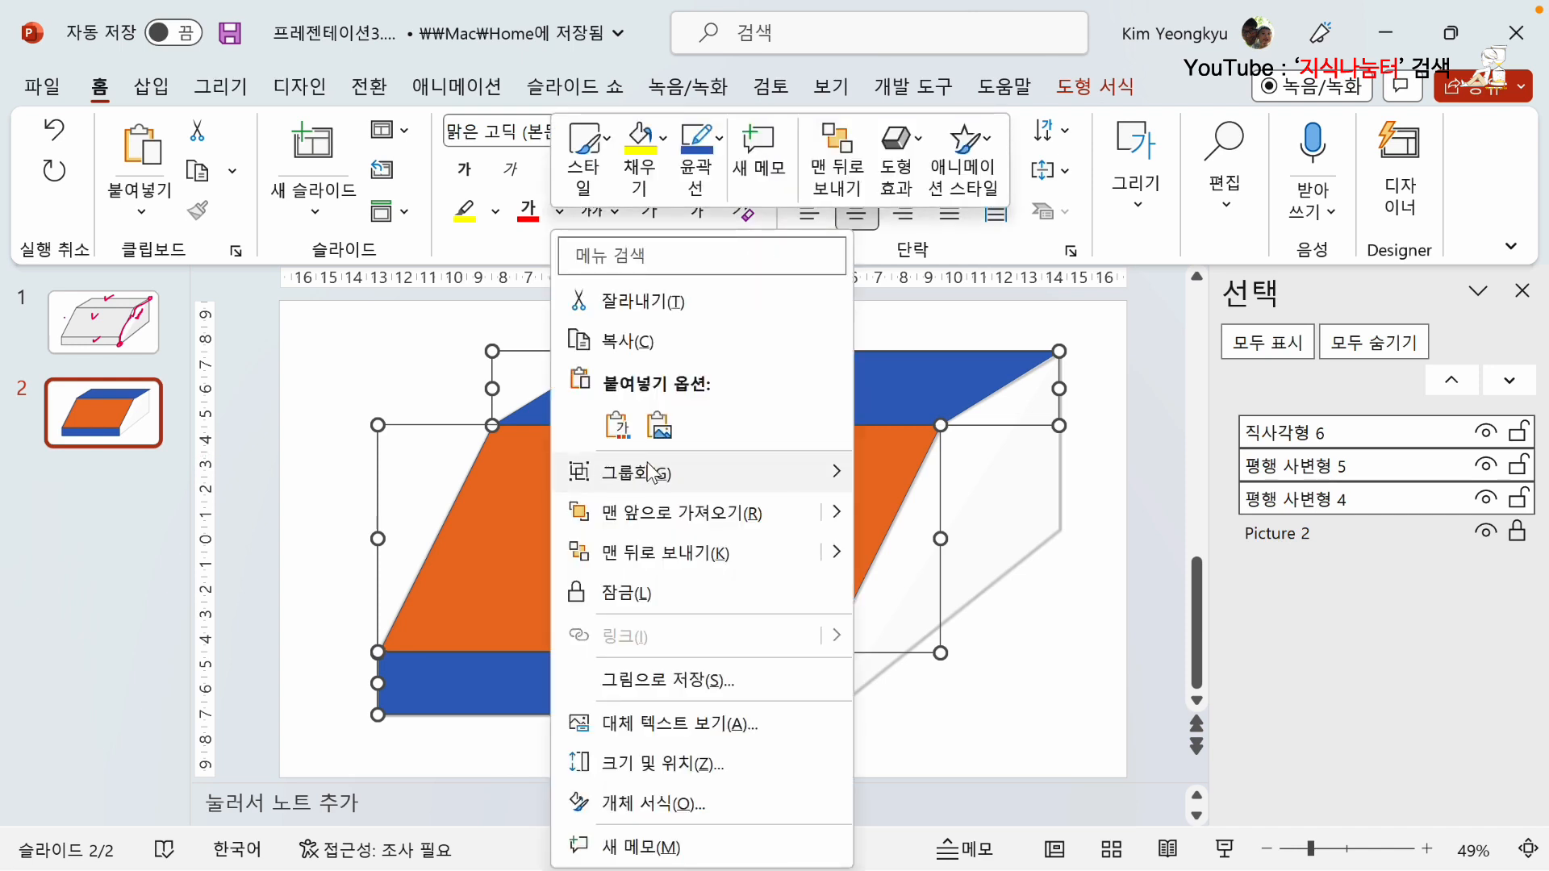
mouse_move(726, 473)
click(887, 481)
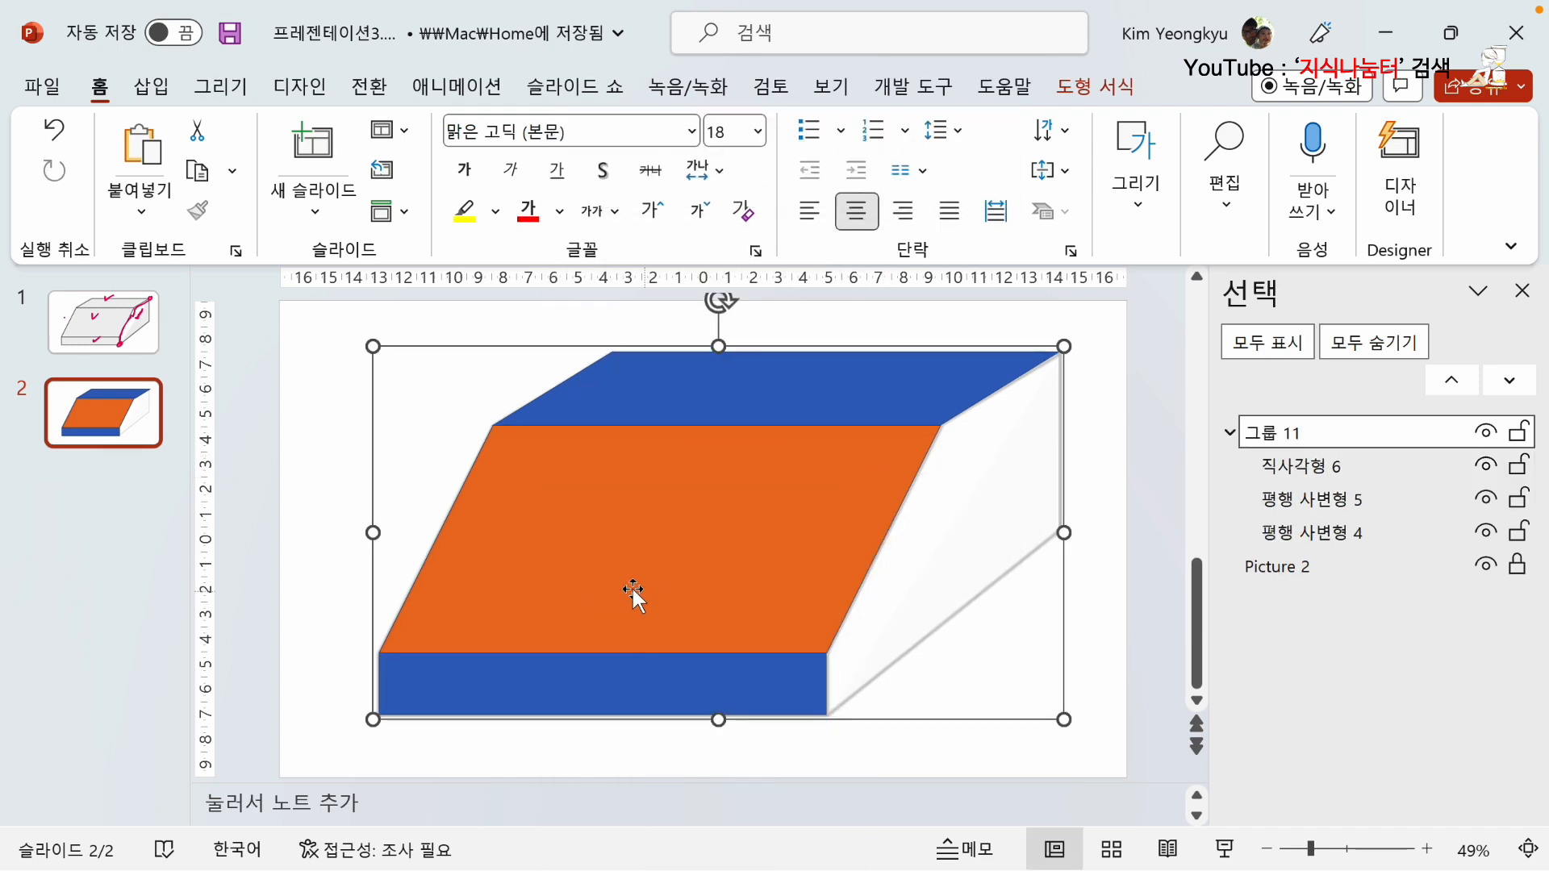
drag(487, 537, 390, 572)
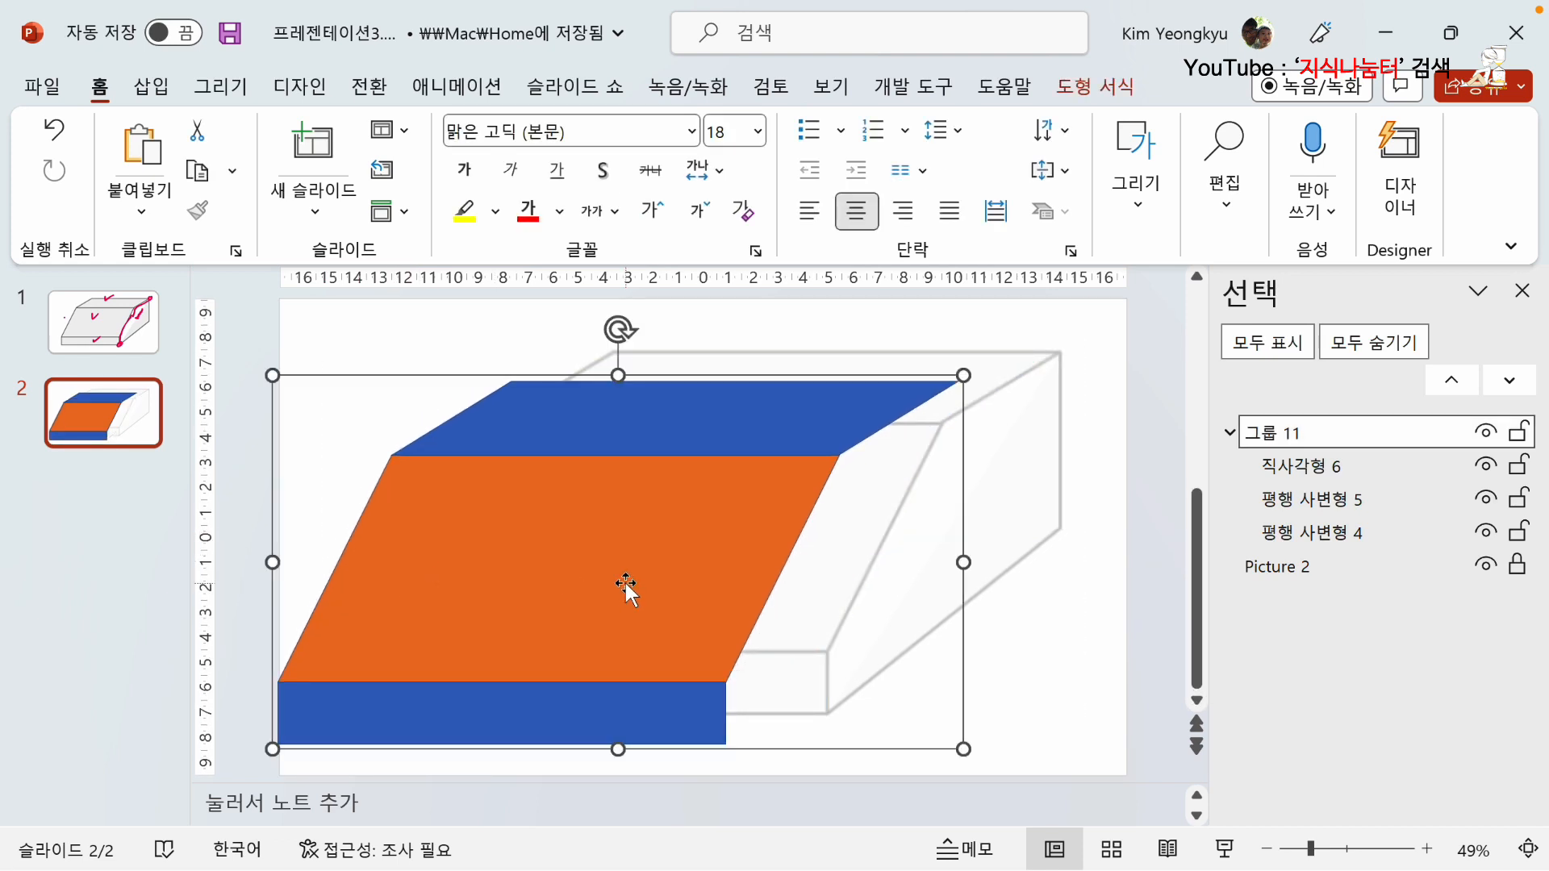
key(ctrl+z)
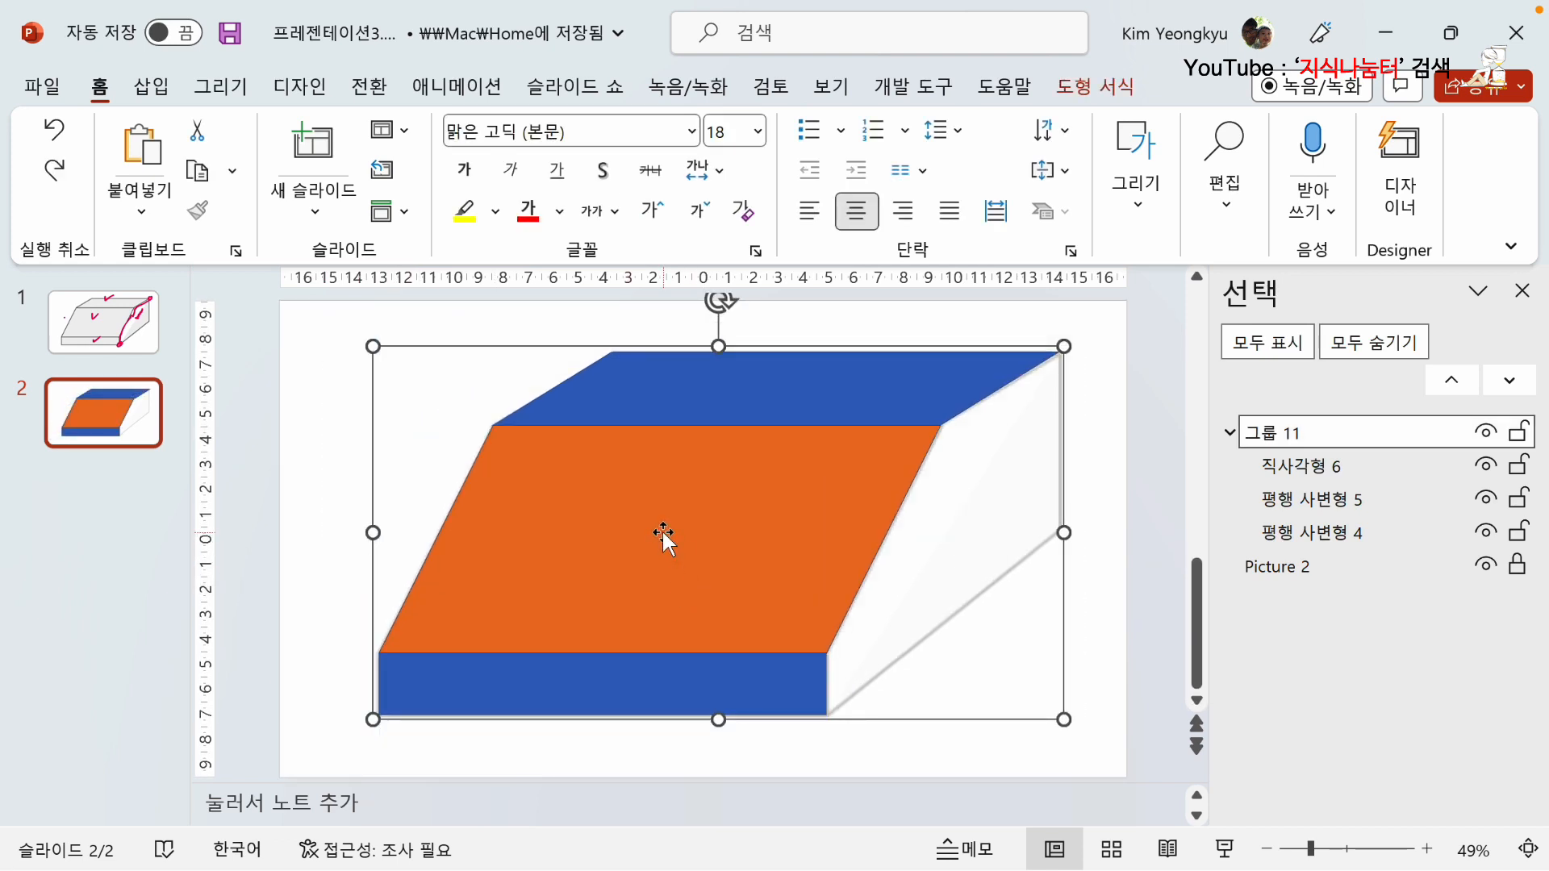
Duplicate the shape group and align the copy with the original along their left and top edges.
key(ctrl+d)
drag(647, 525, 782, 554)
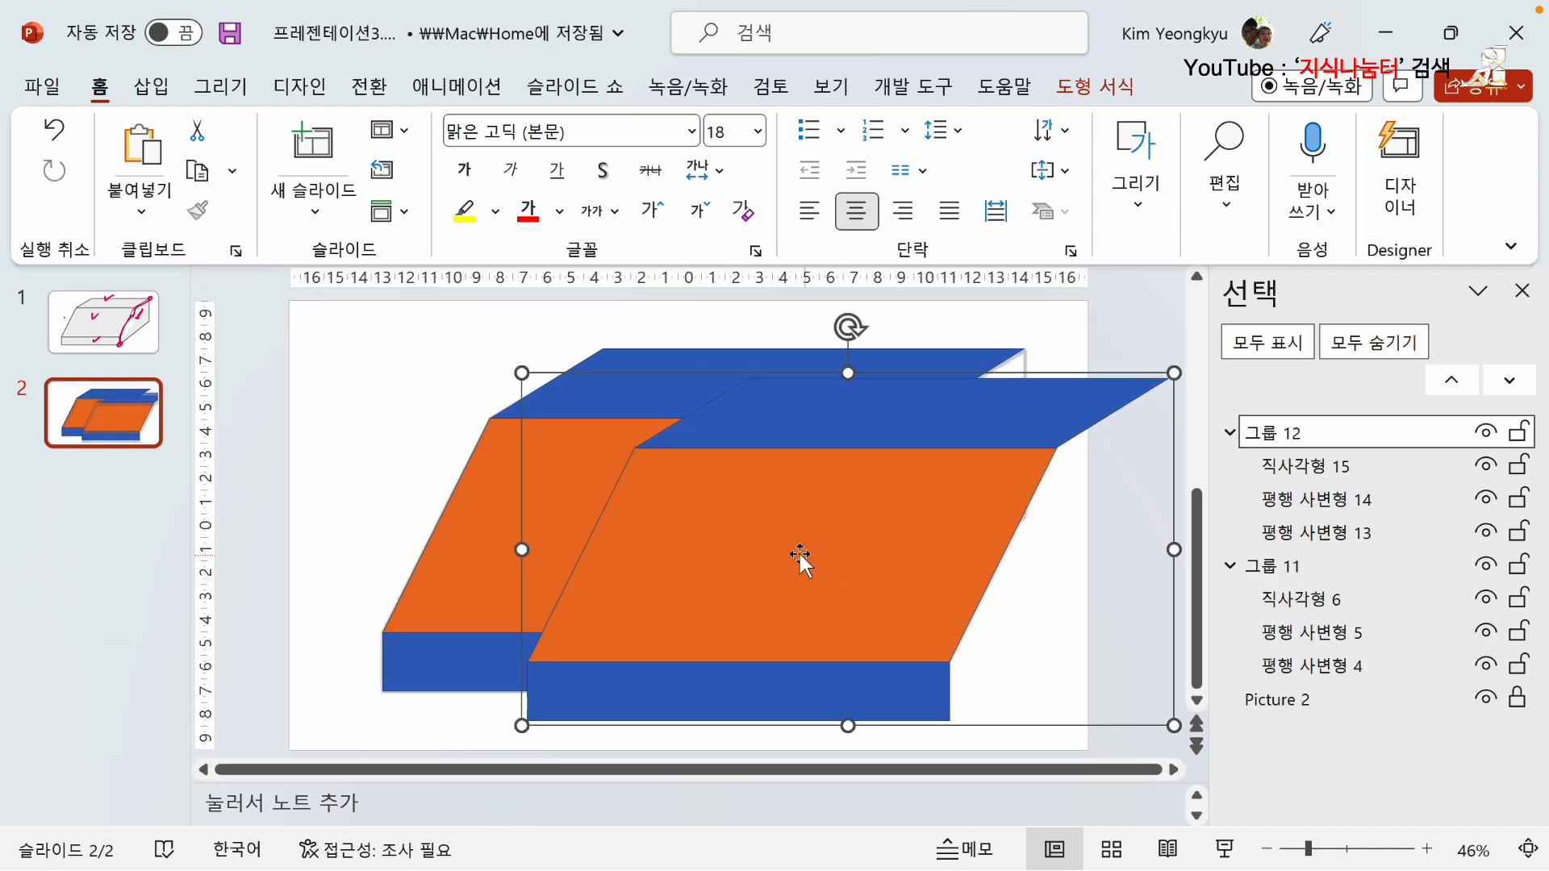
click(439, 516)
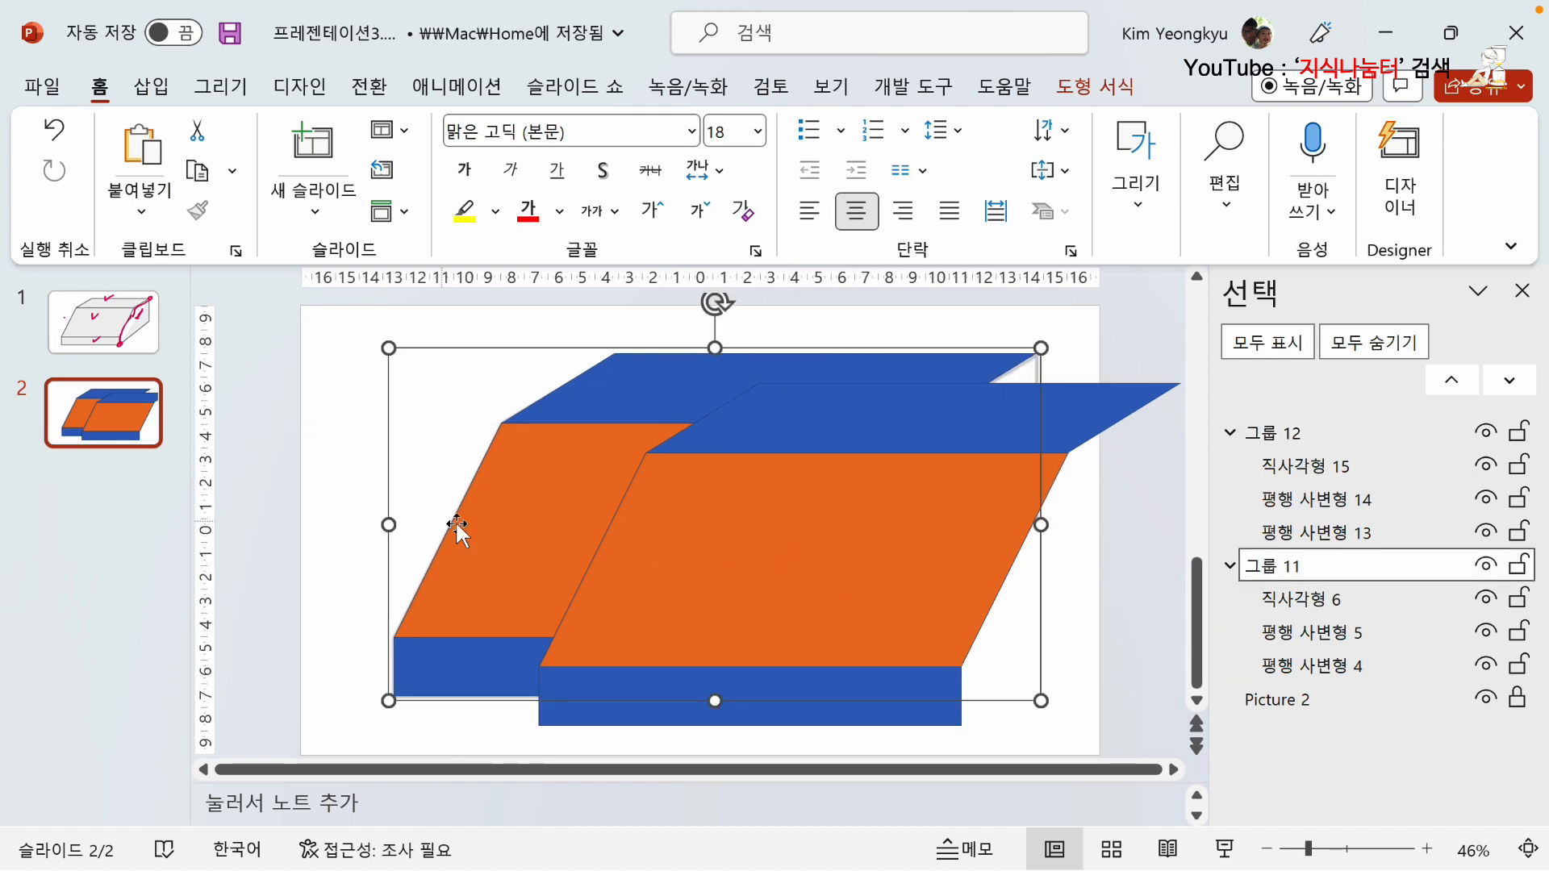
shift+click(882, 714)
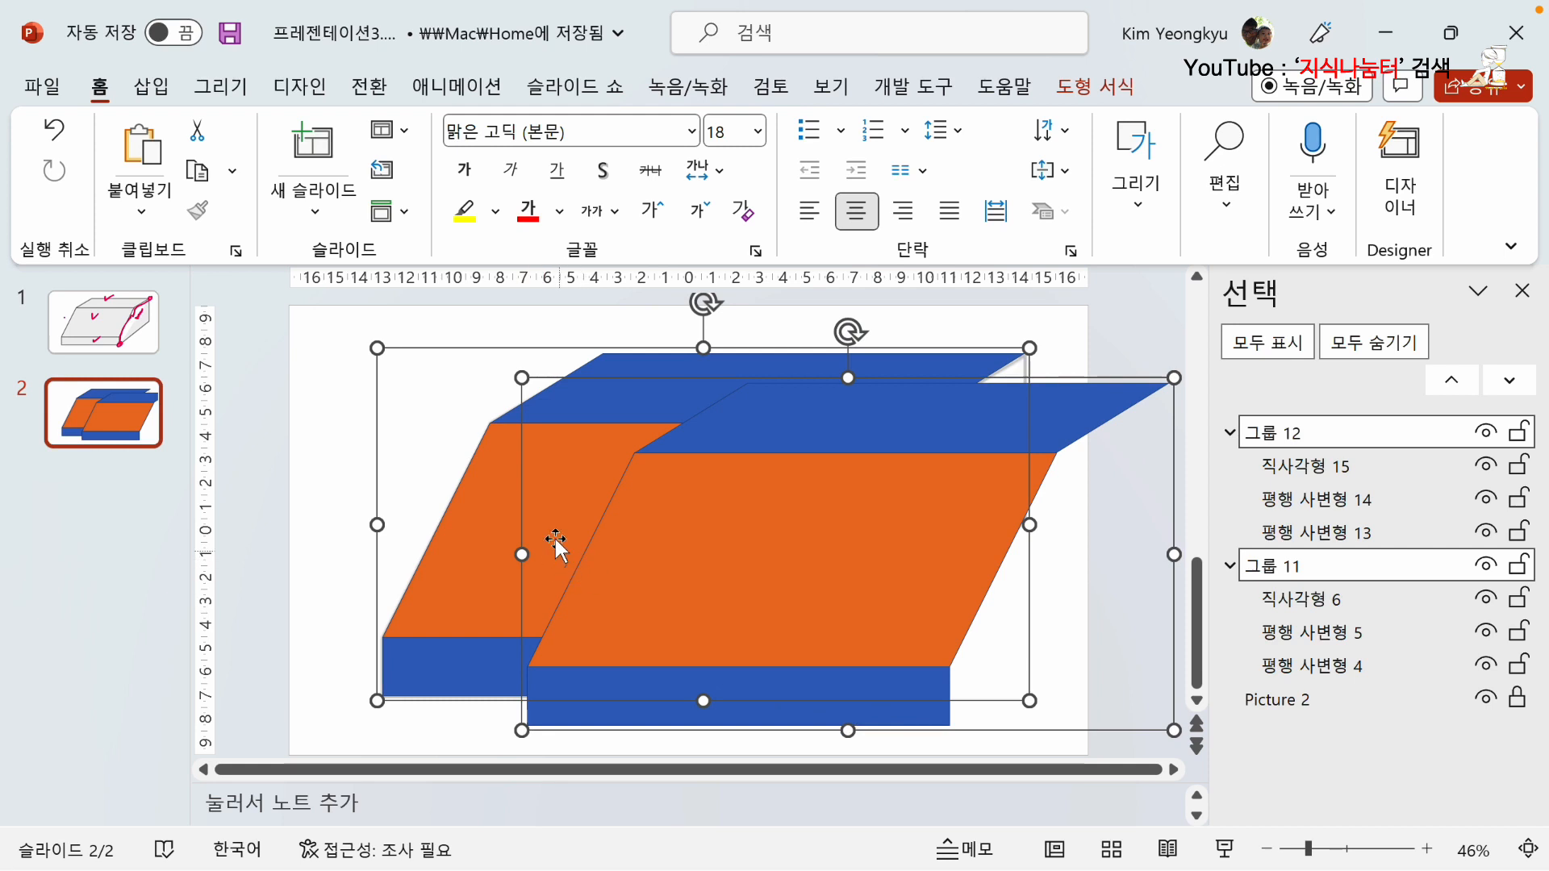
click(1081, 91)
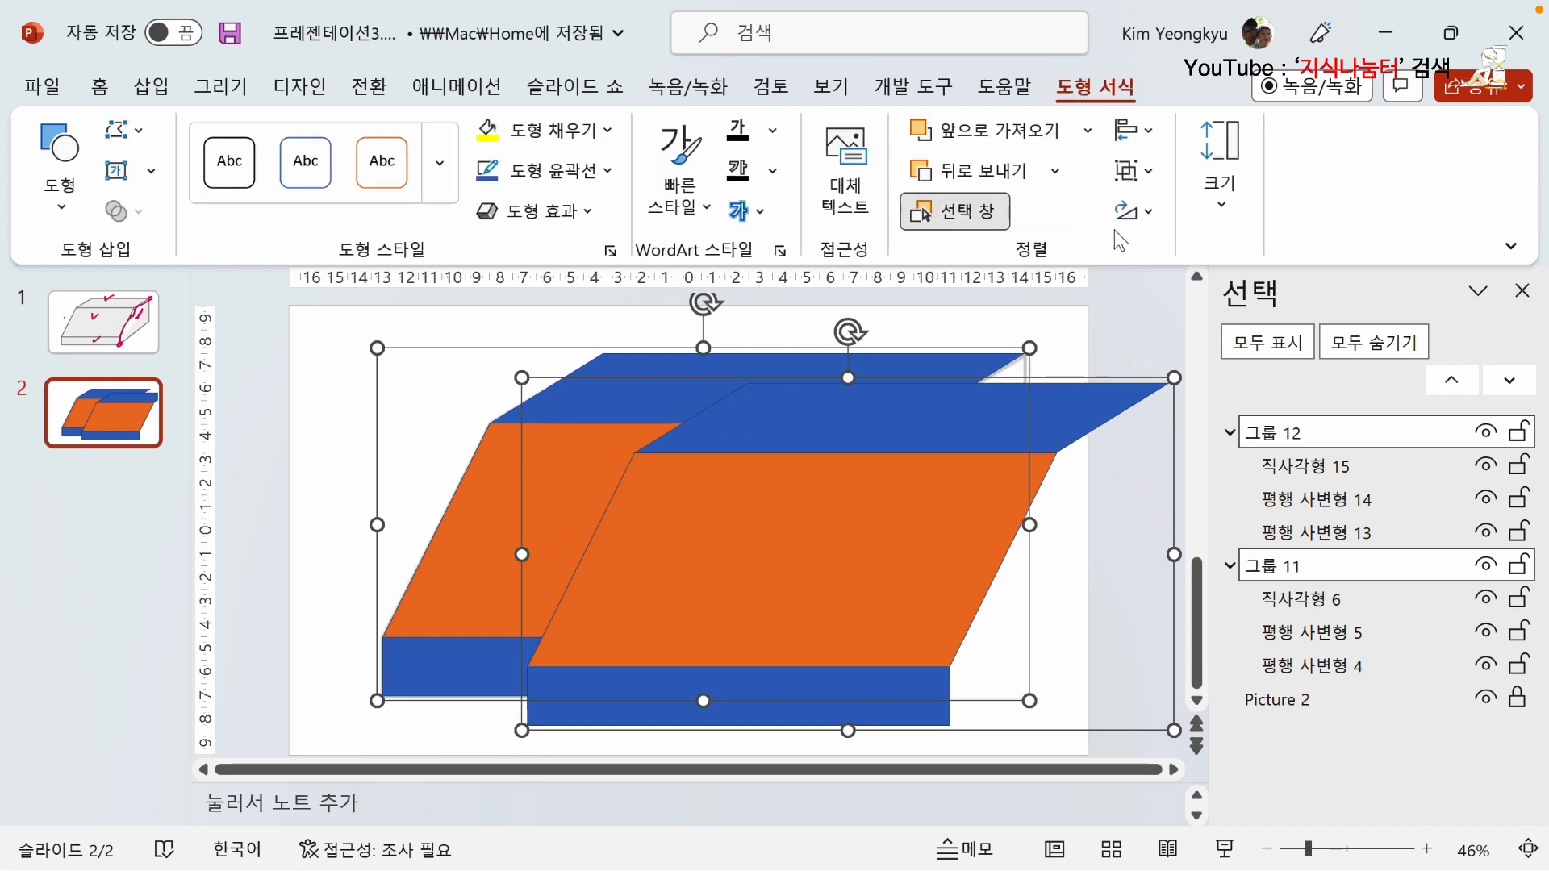
click(1158, 143)
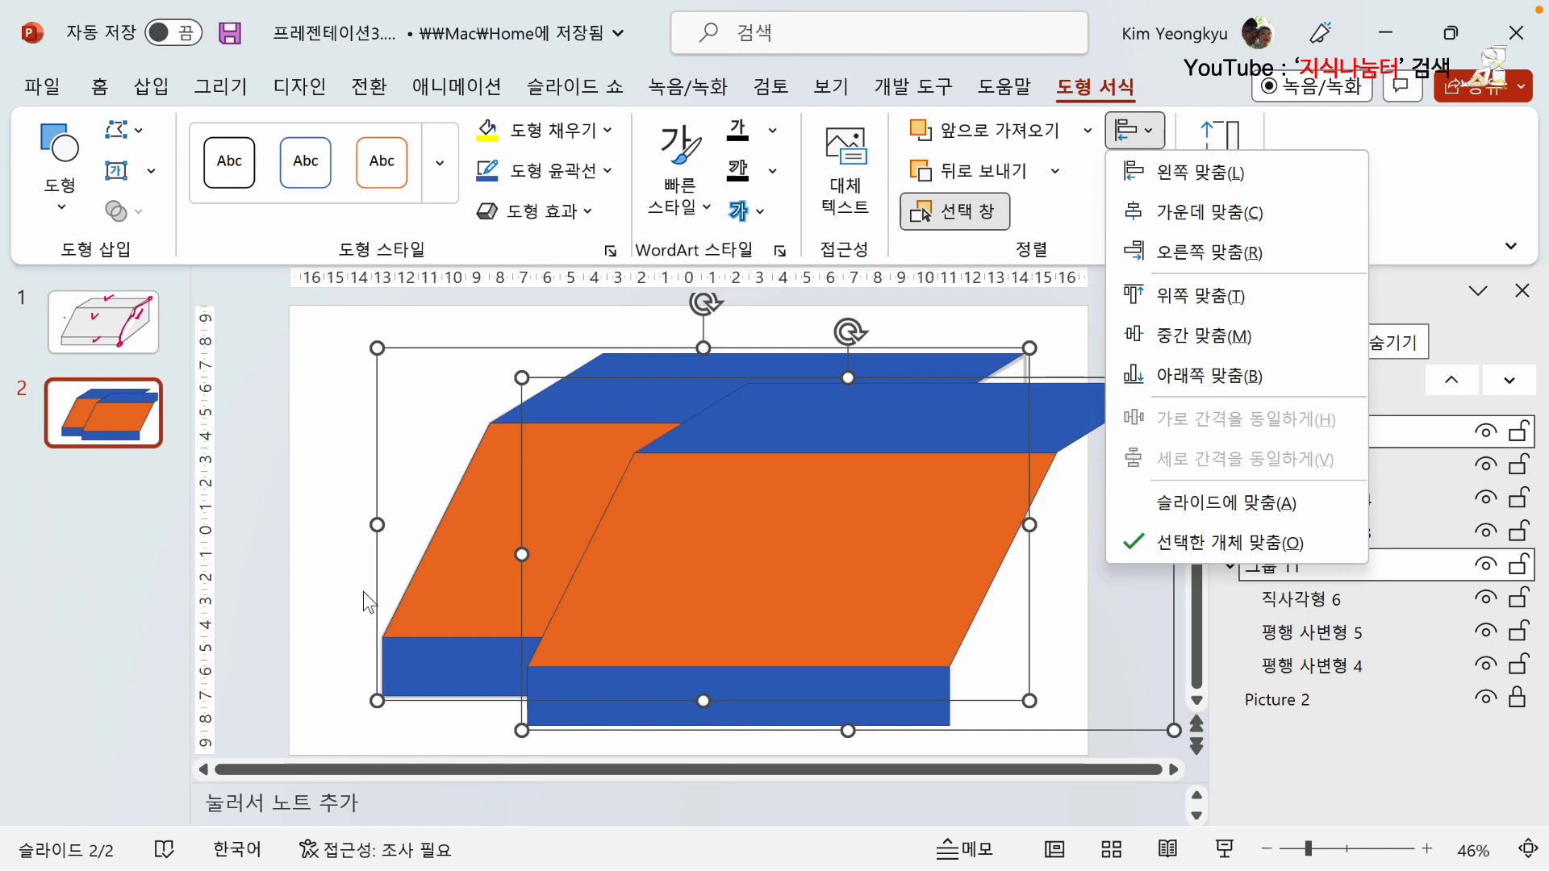
click(1200, 173)
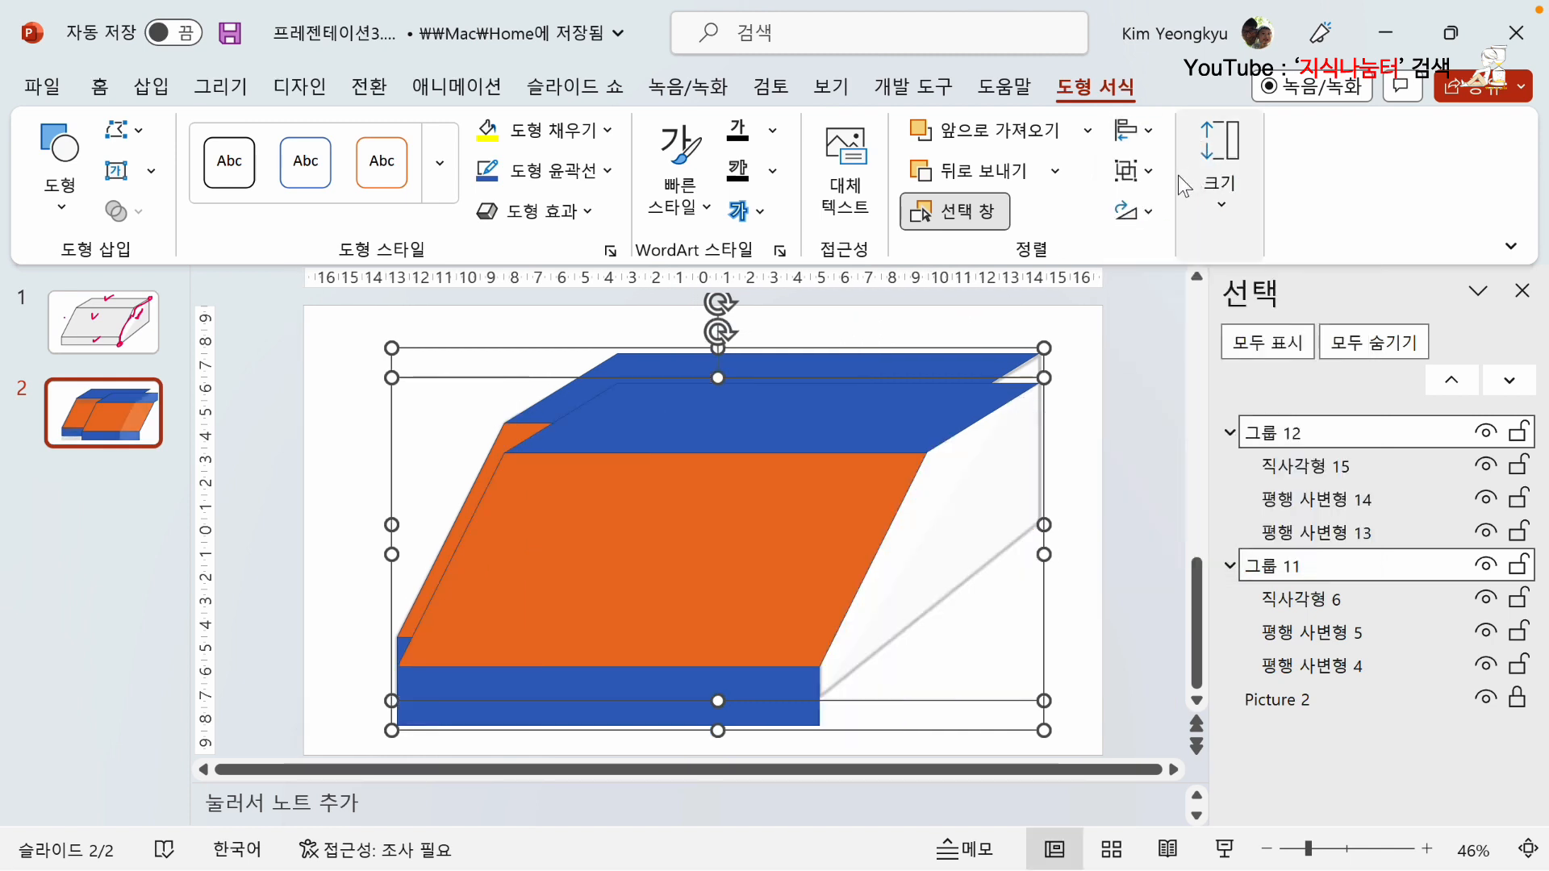
click(1131, 130)
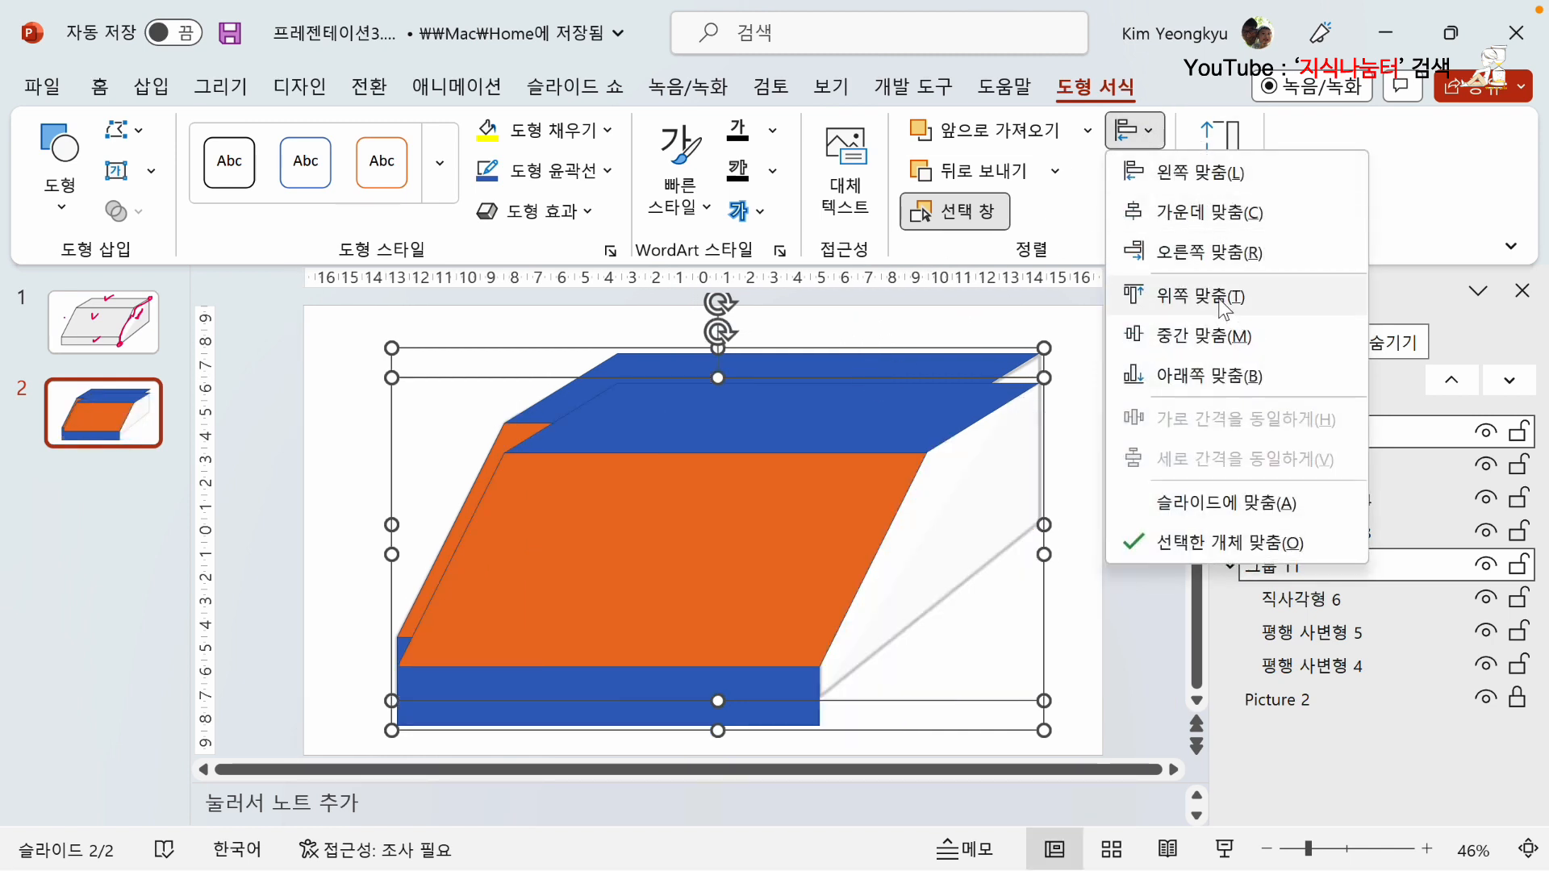
click(1174, 295)
click(277, 414)
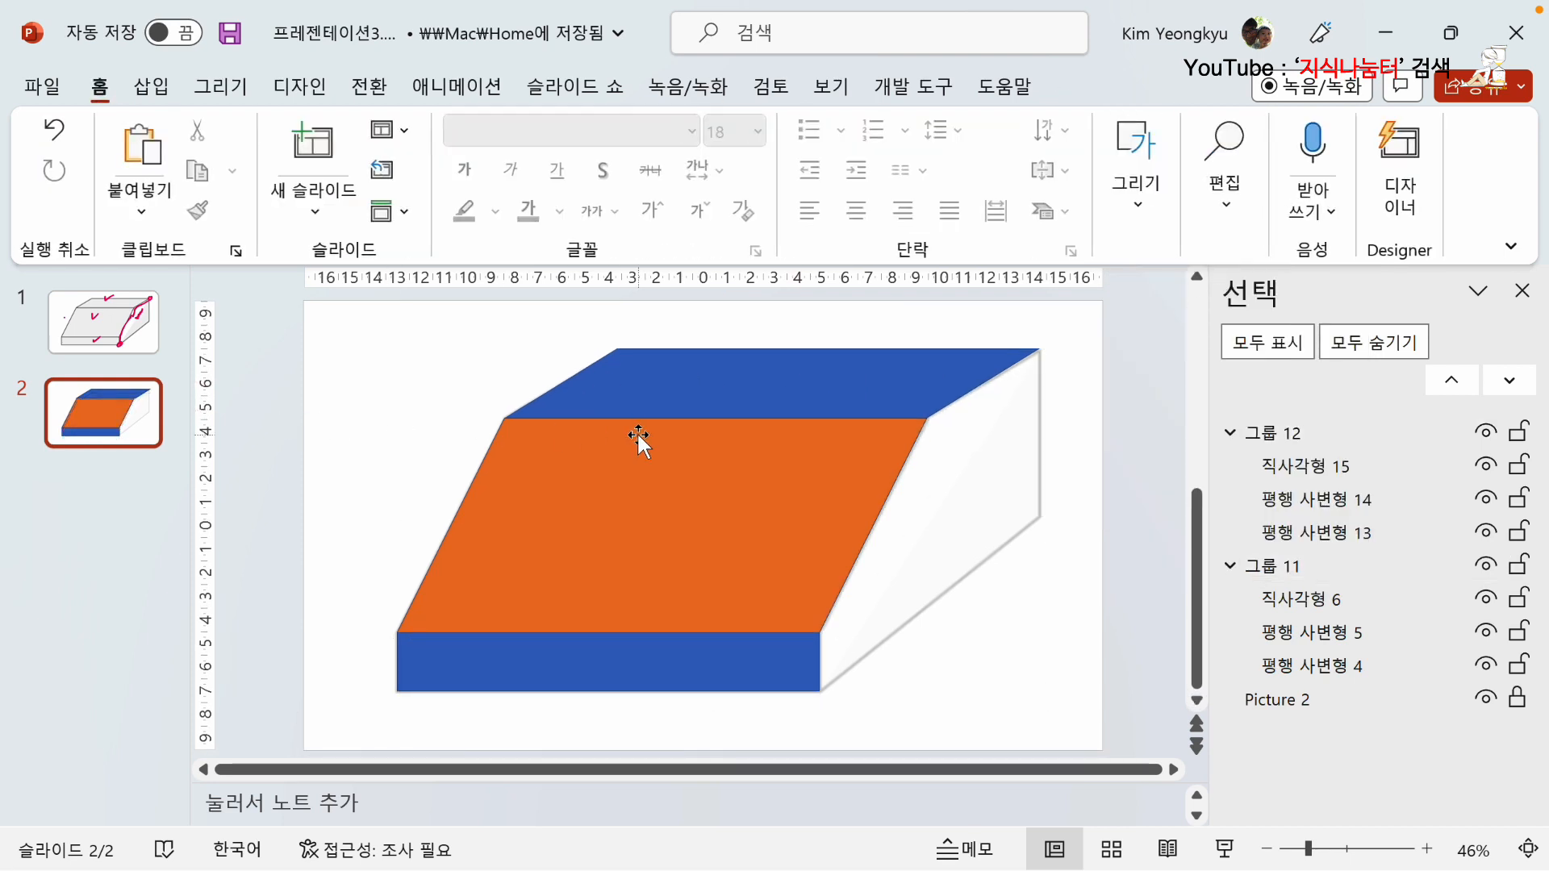
Ungroup the duplicate lying on top into its three separate shapes.
click(658, 399)
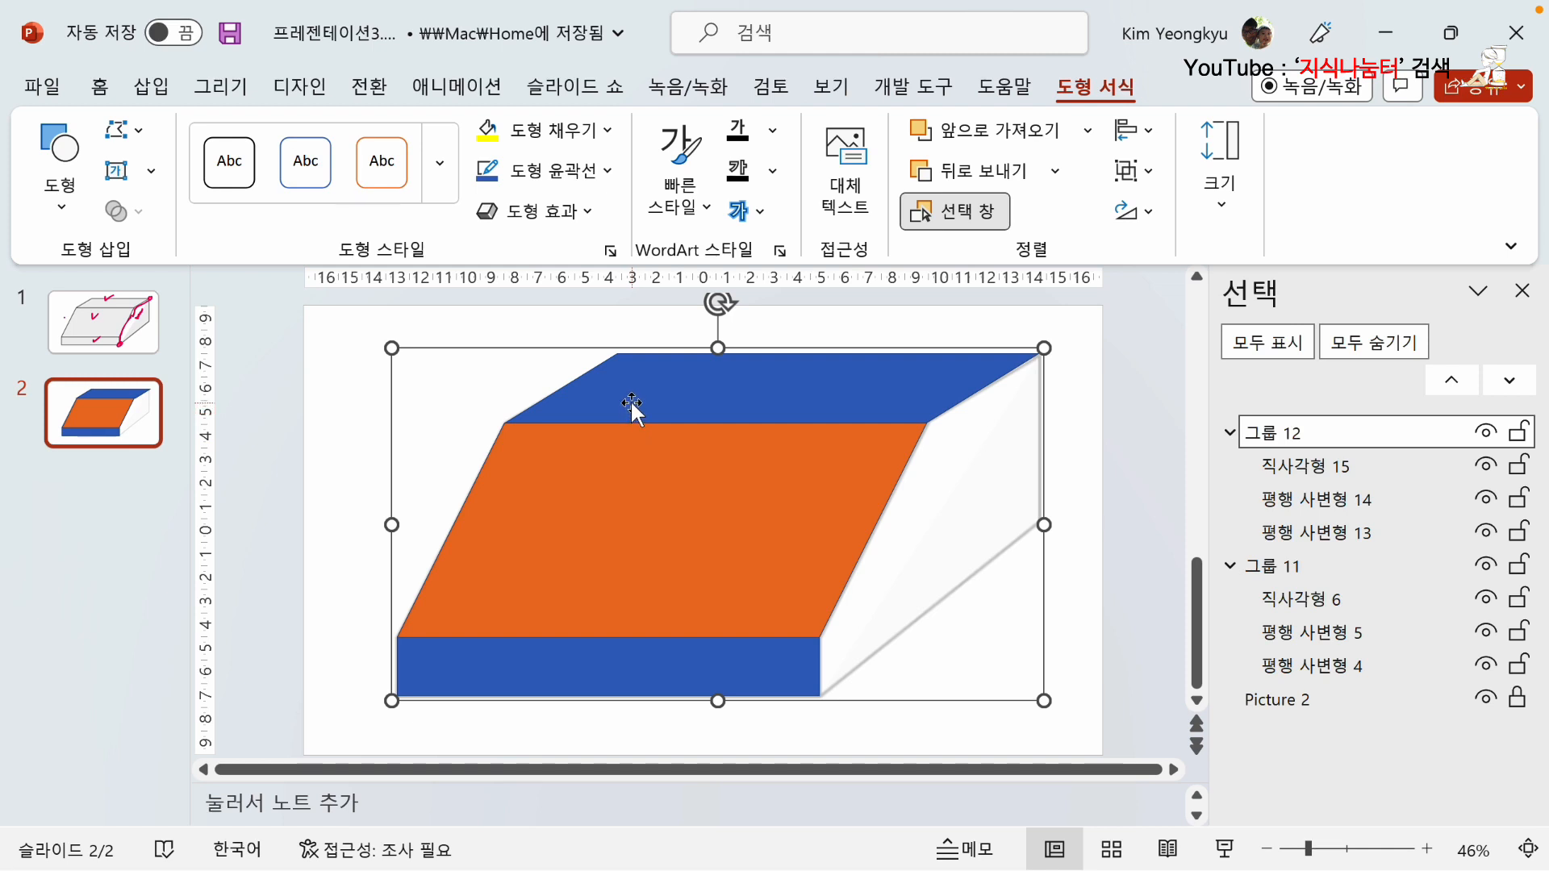
right_click(631, 404)
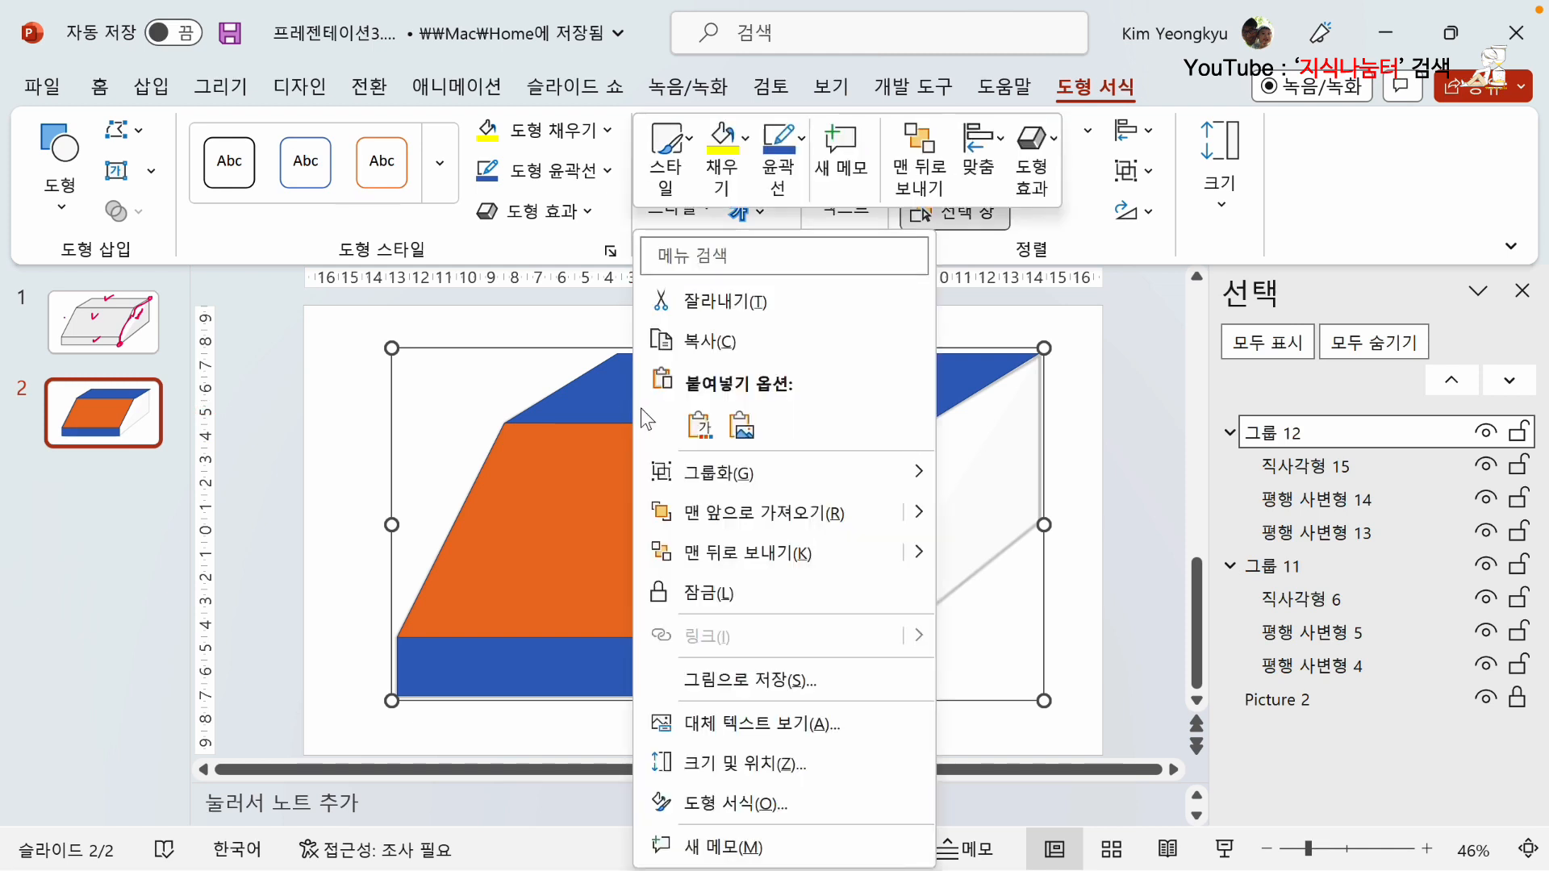
mouse_move(736, 471)
click(1023, 567)
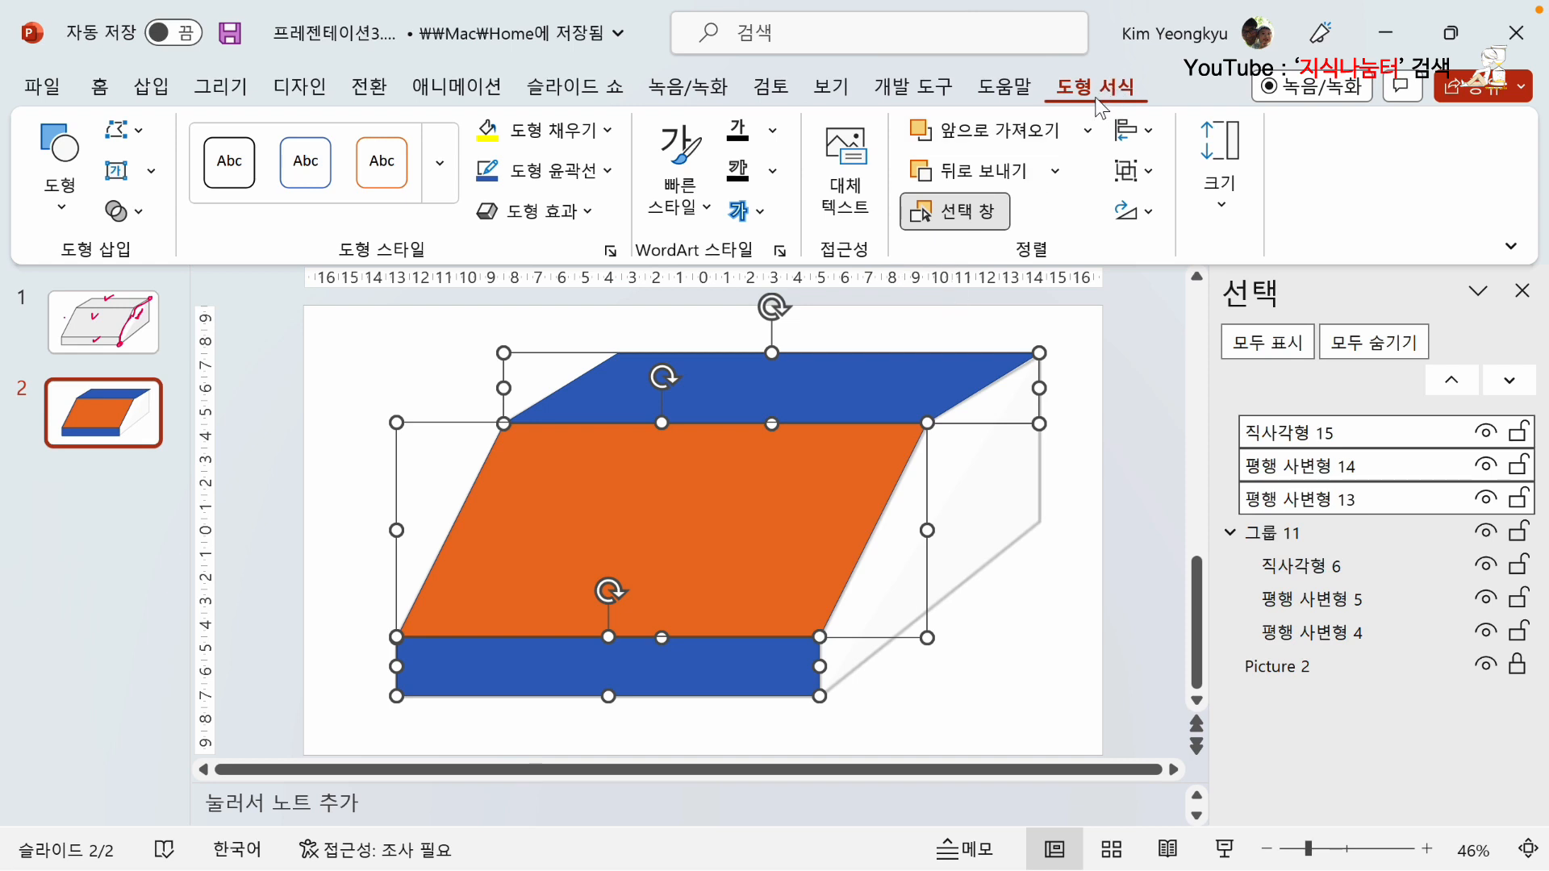
Merge the three ungrouped shapes into a single shape with Union.
click(140, 212)
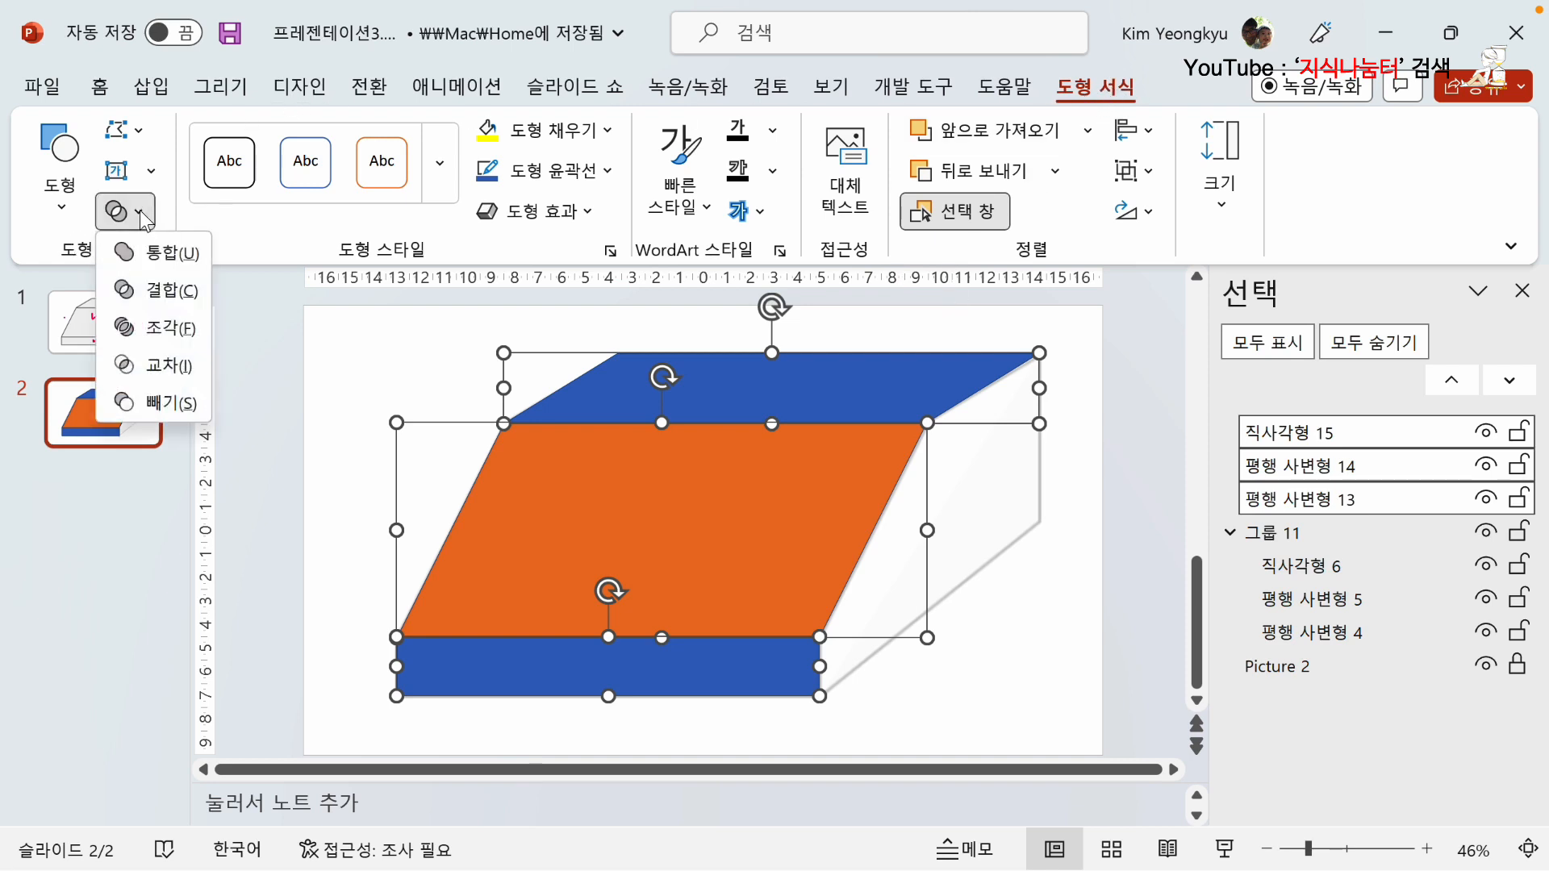
click(171, 253)
click(287, 326)
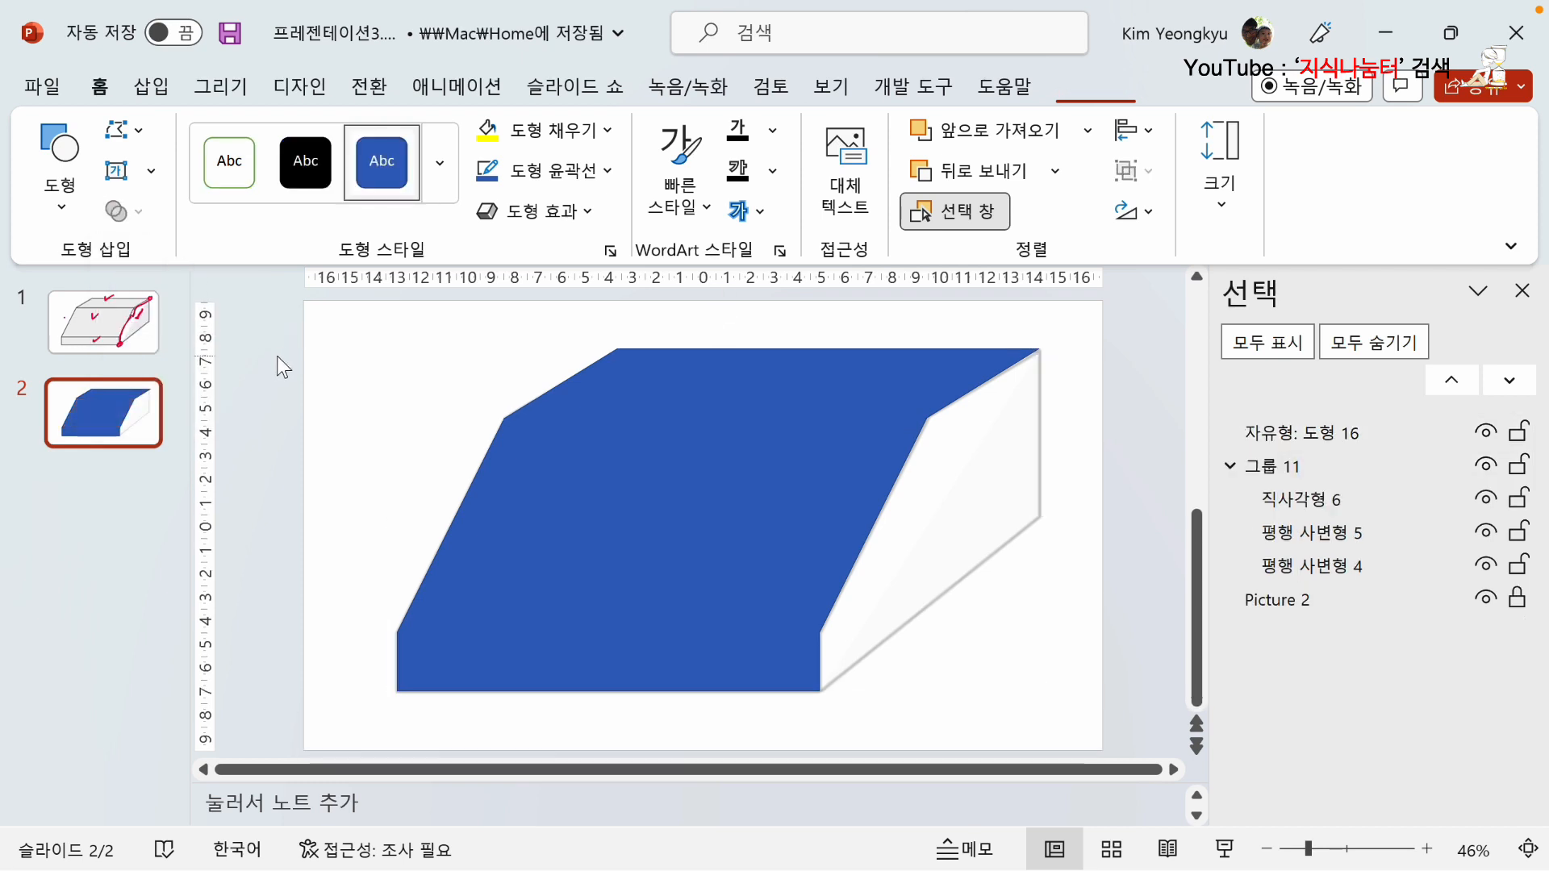
click(679, 489)
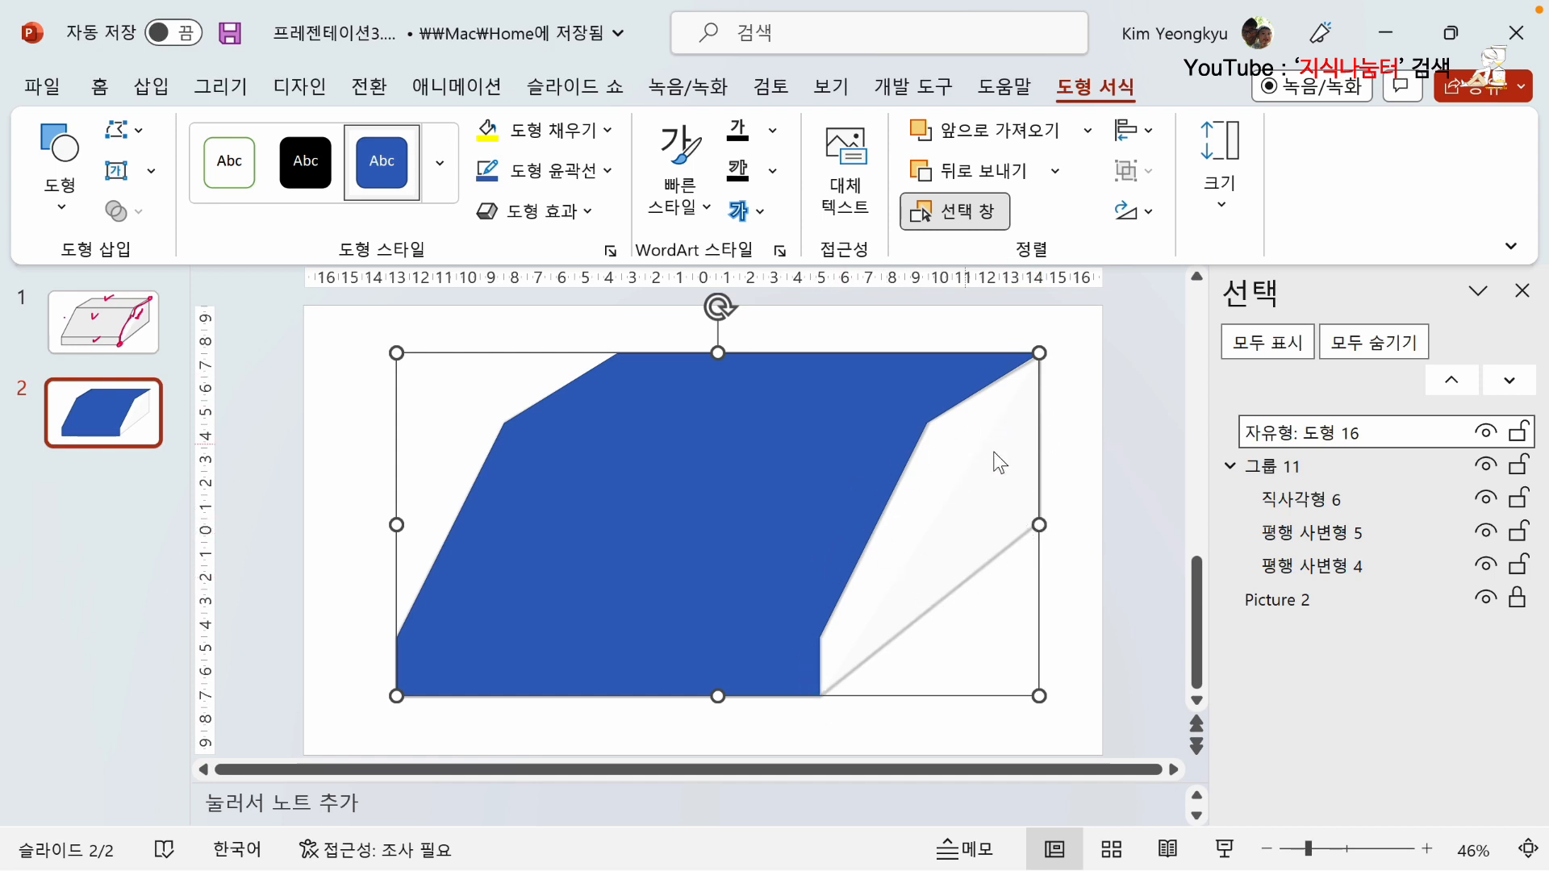
click(280, 467)
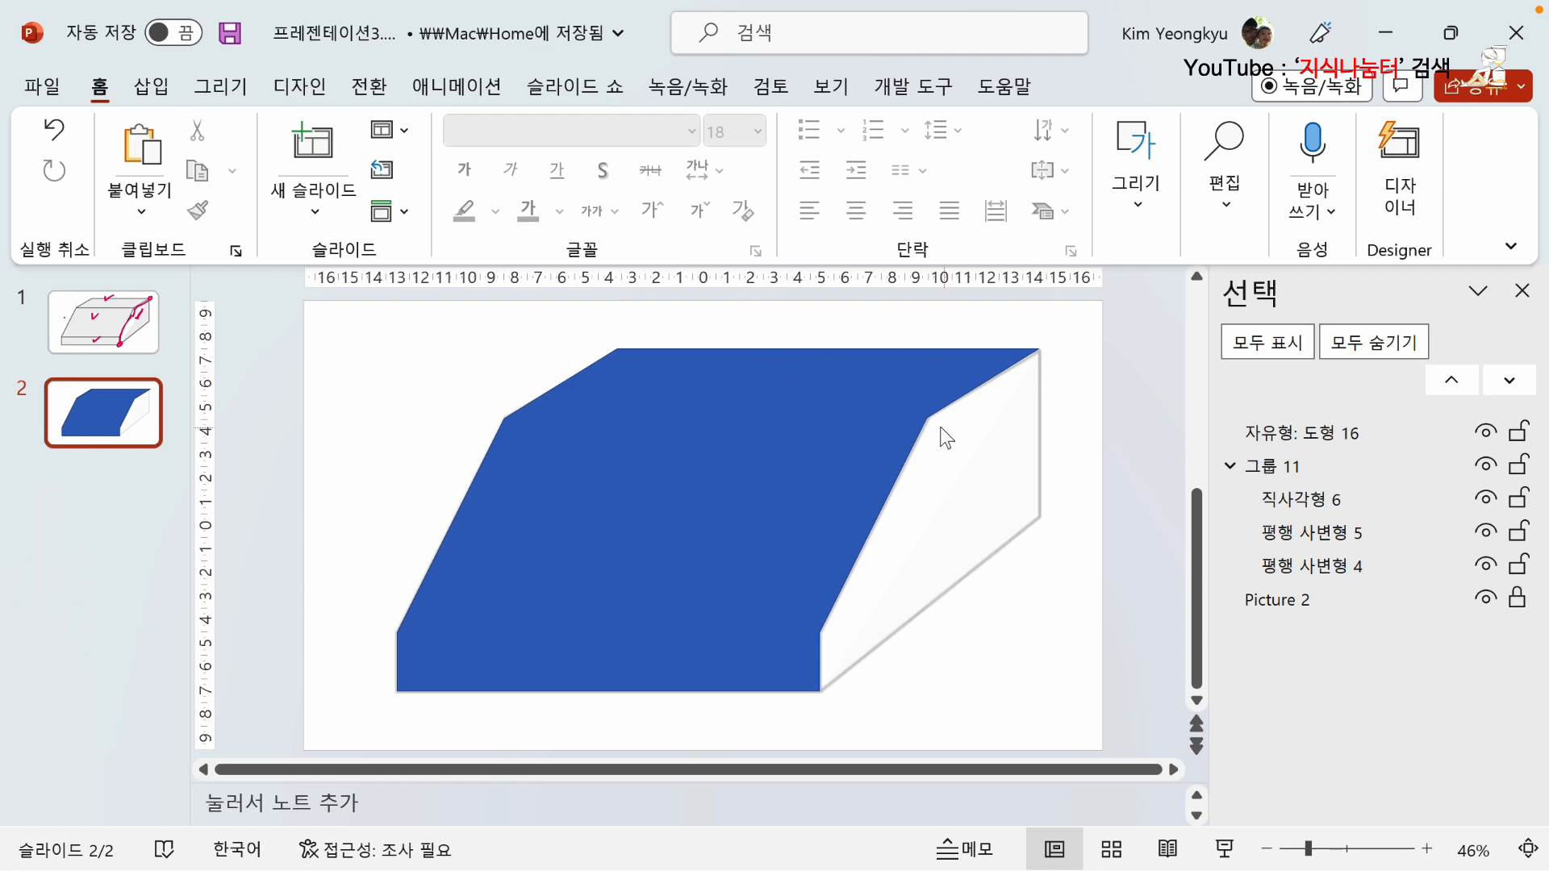
Move the merged blue shape aside from the group beneath it and undo the move.
click(701, 413)
drag(674, 380, 847, 472)
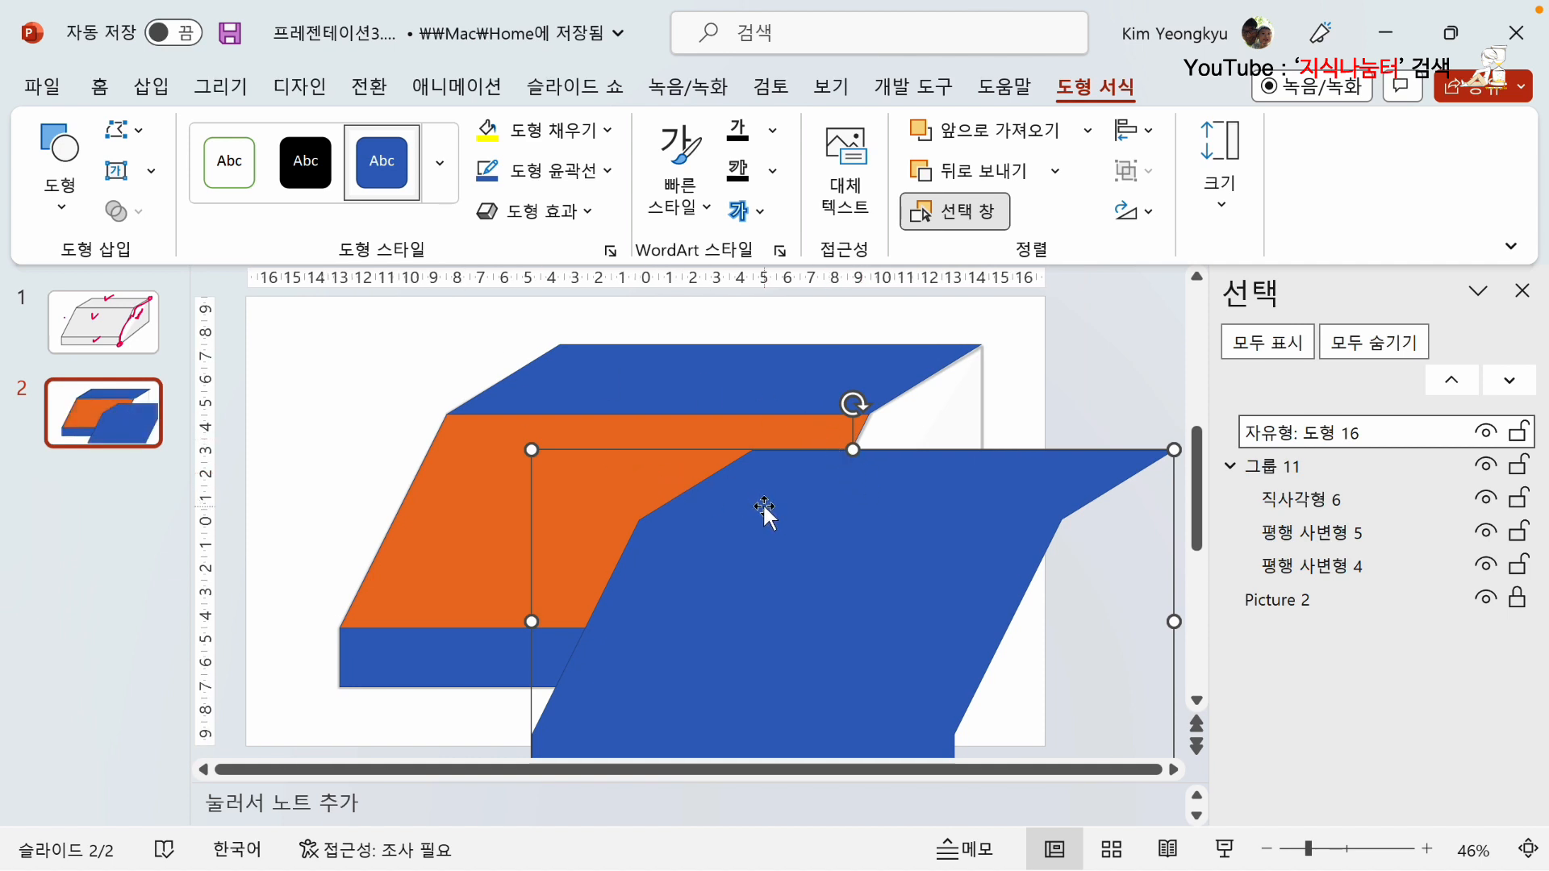
key(ctrl+z)
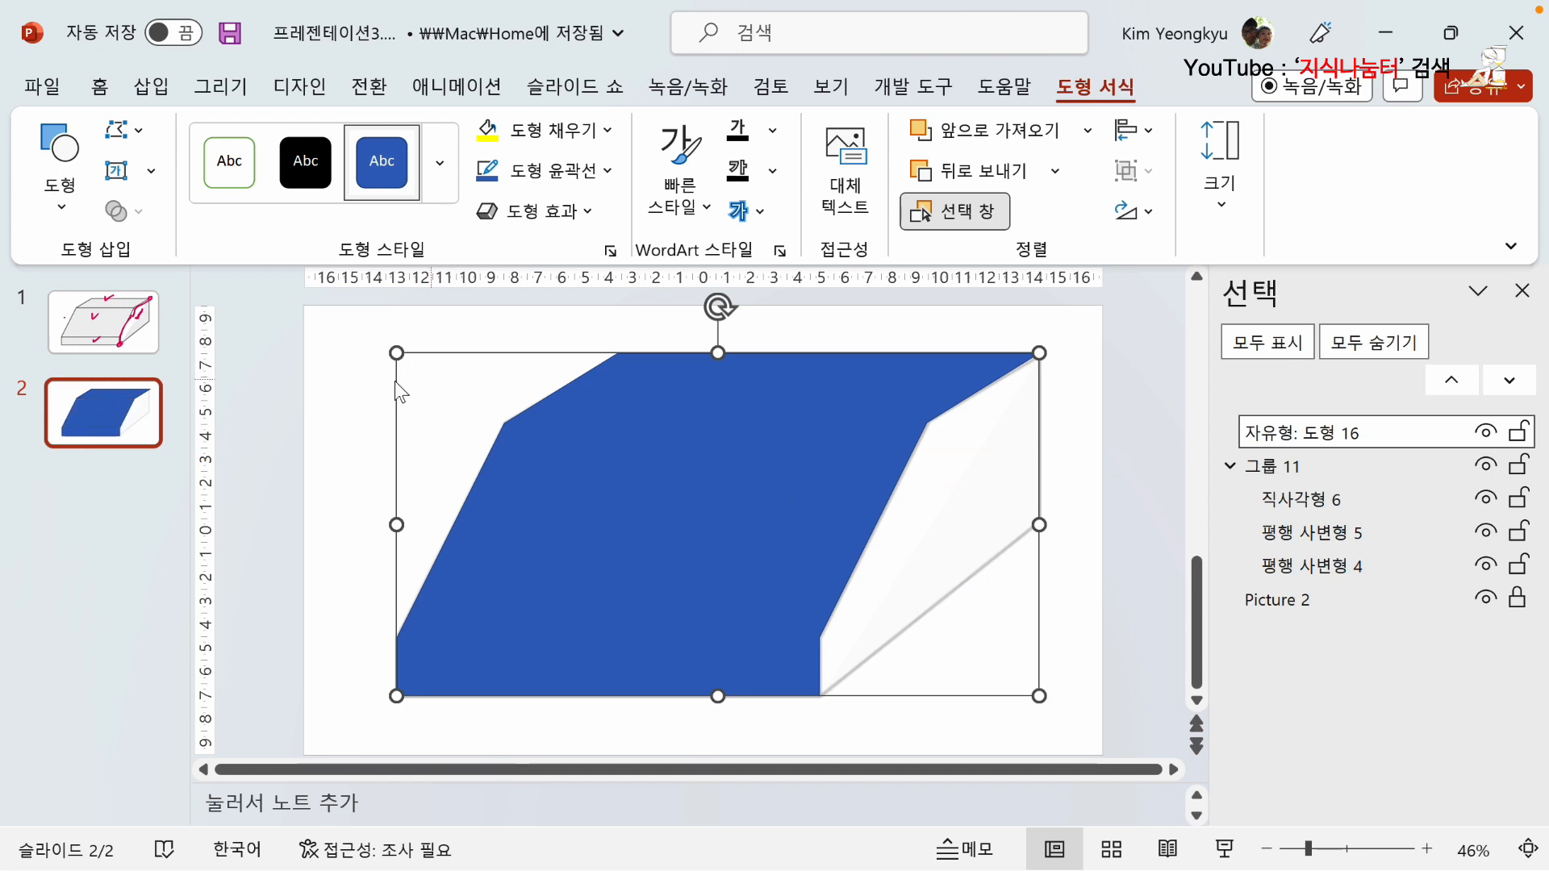
Draw a rectangle about 12.1 cm high and 9.2 cm wide over the right part of the merged shape.
click(172, 96)
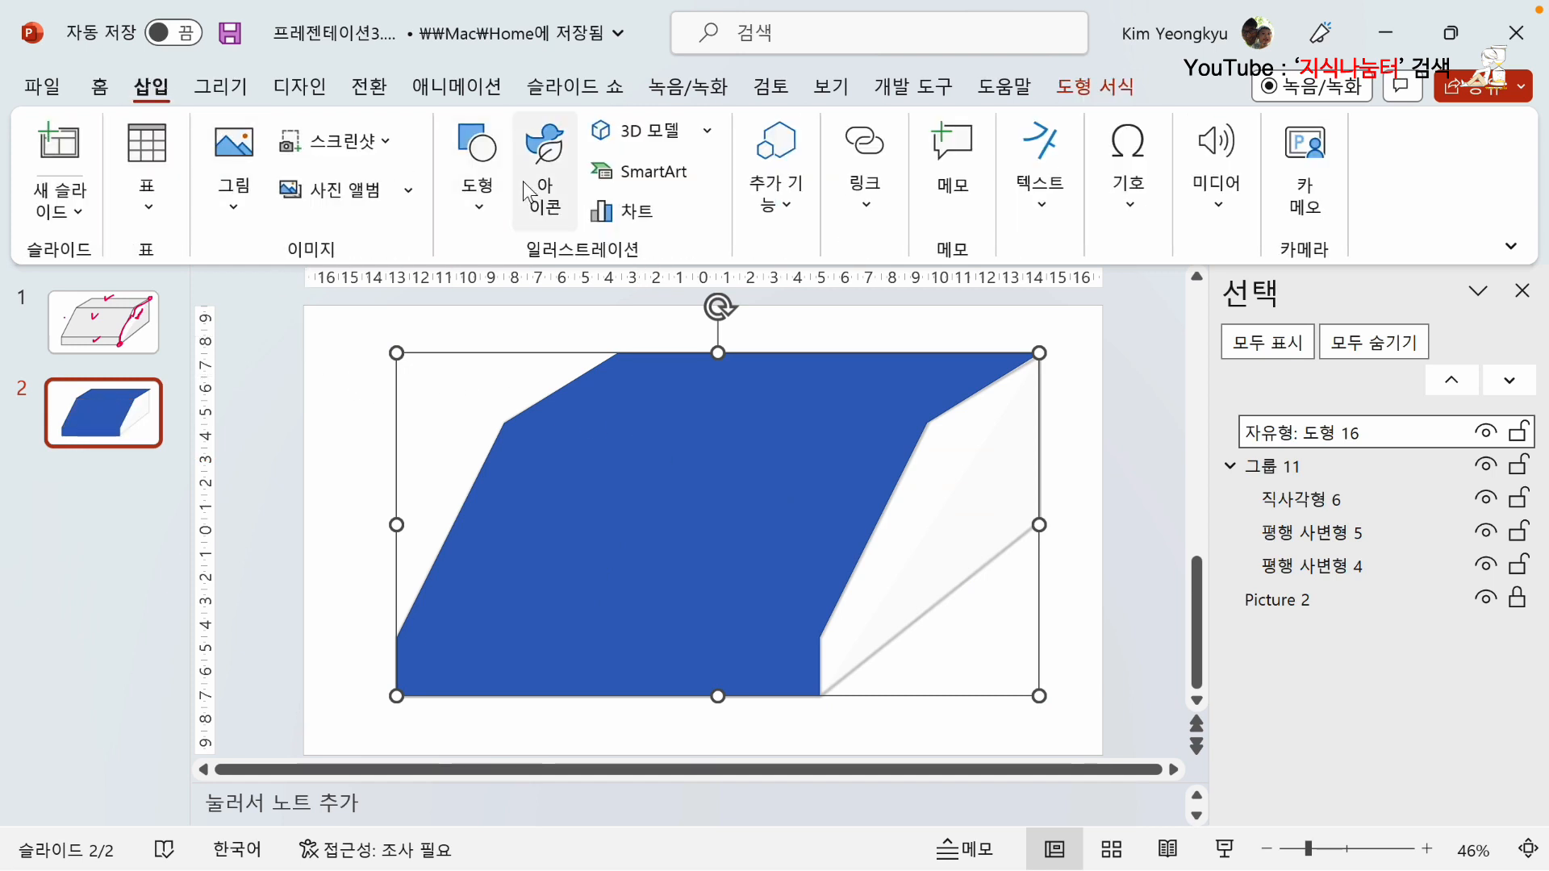
click(477, 158)
click(460, 478)
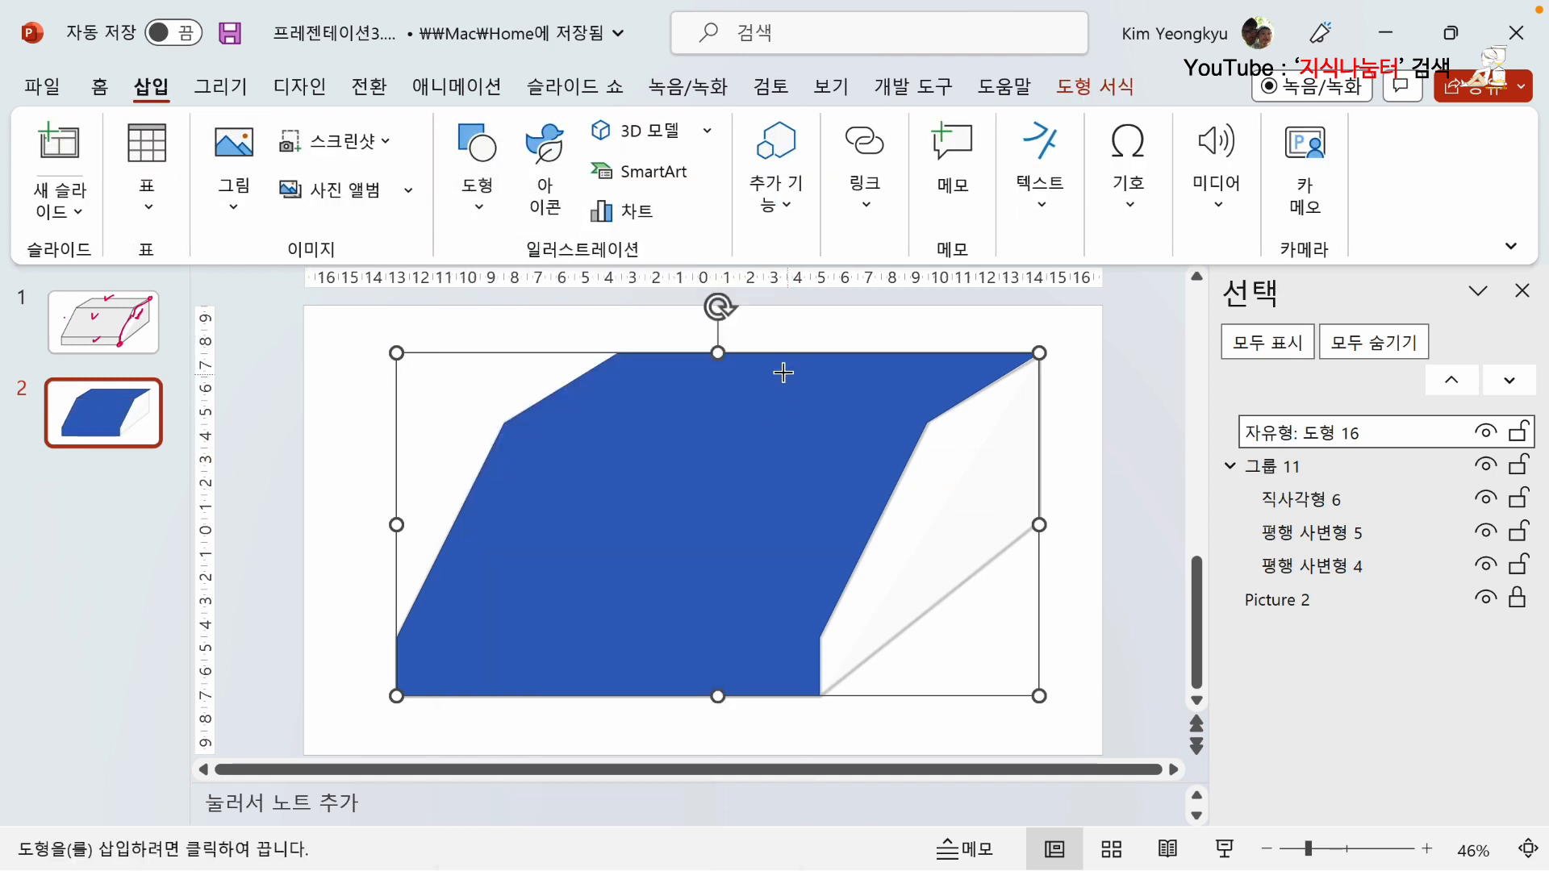
drag(878, 567, 981, 645)
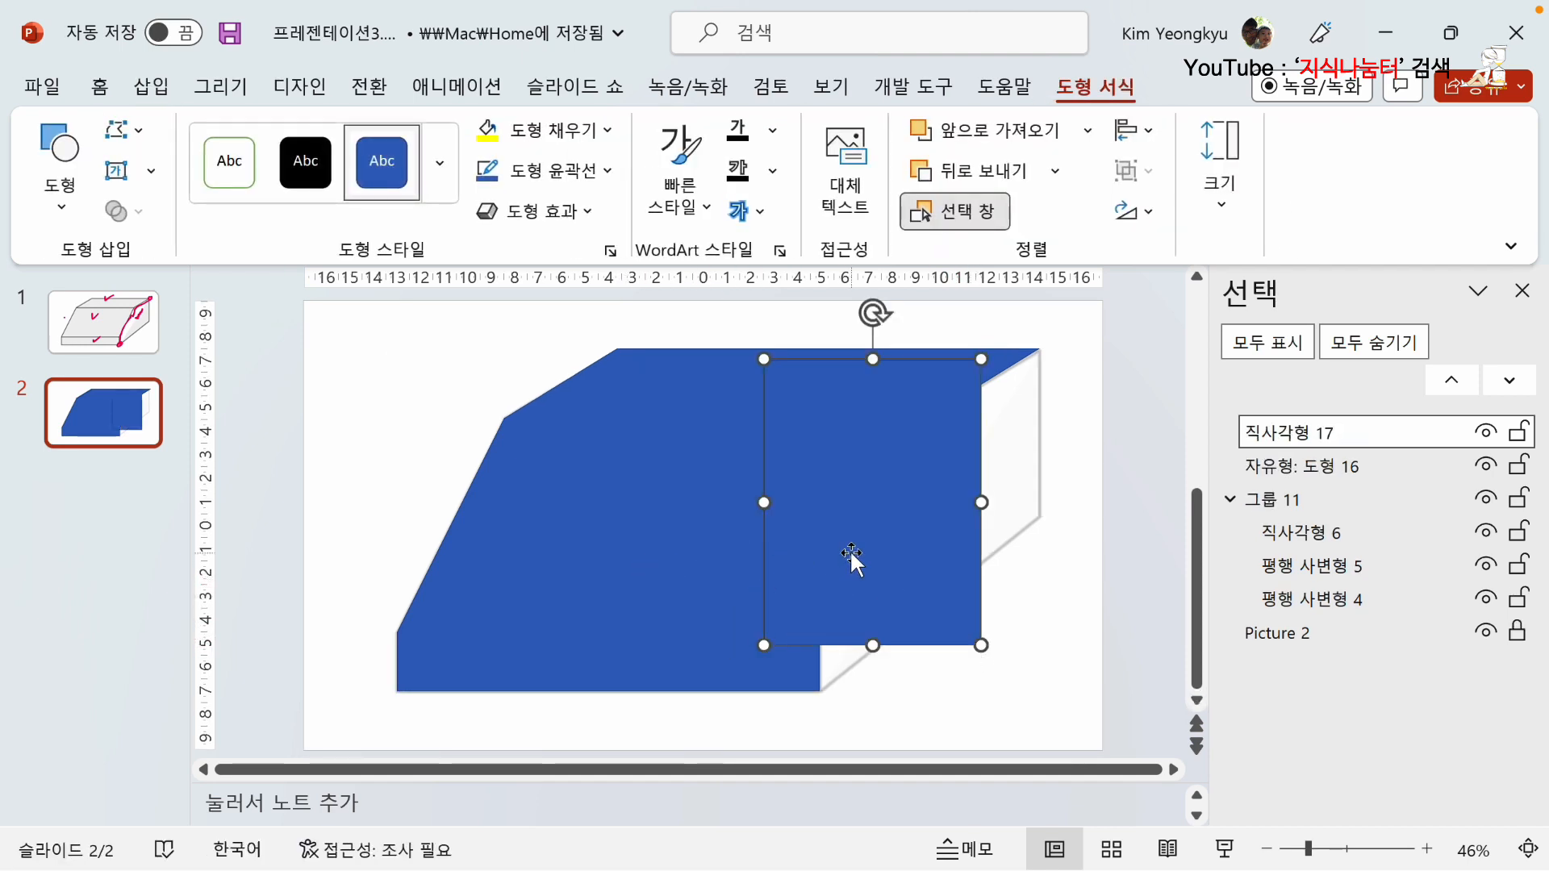
Compare the size values of the new rectangle with those of the merged blue shape.
click(512, 533)
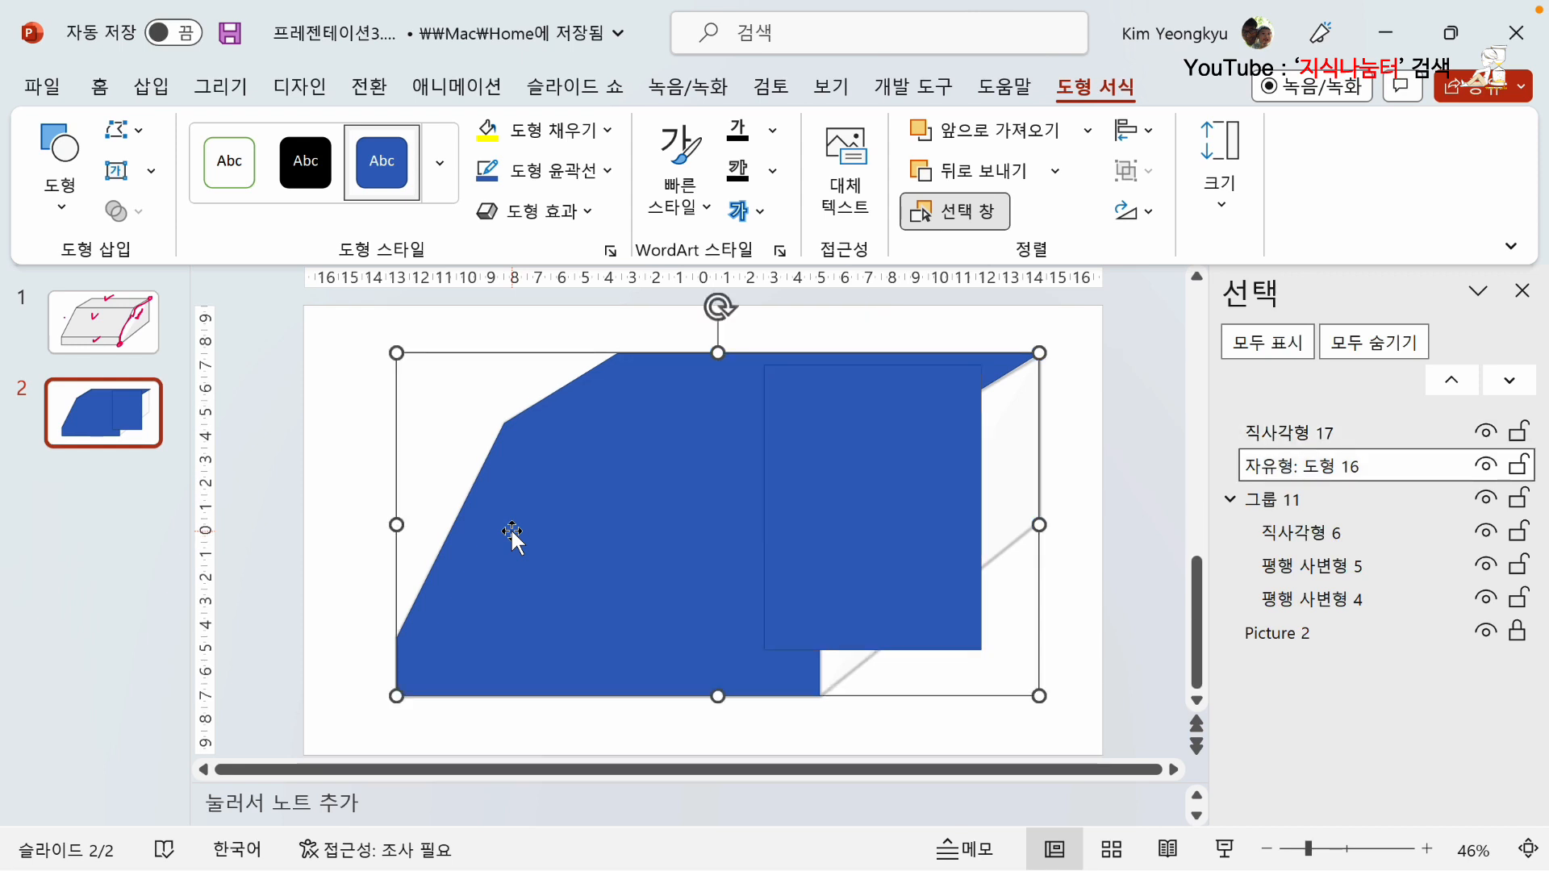
click(910, 481)
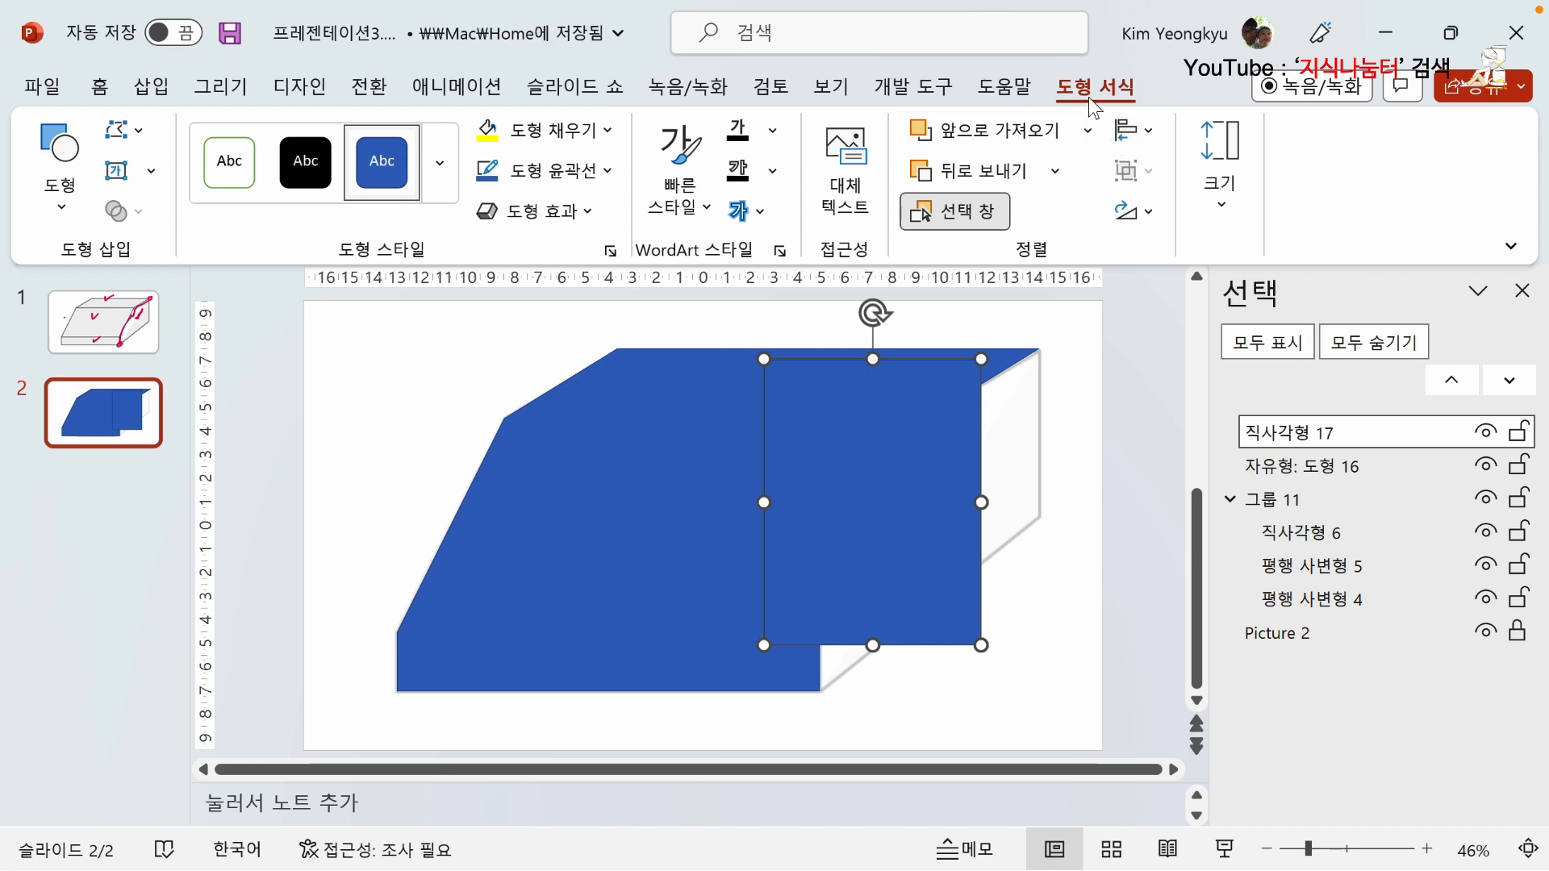
click(1218, 201)
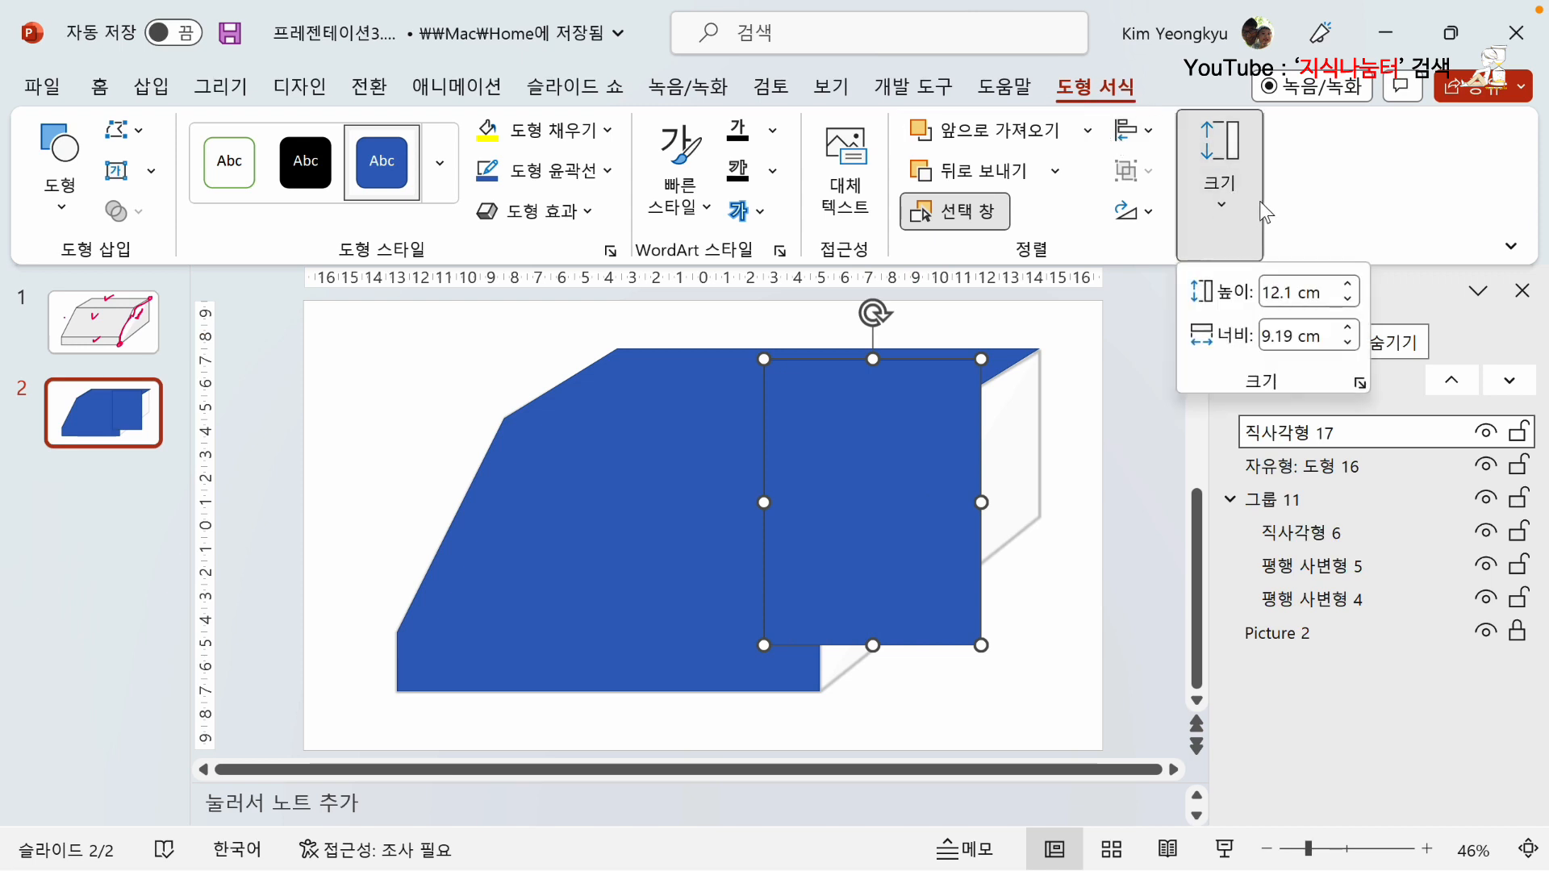
click(655, 431)
click(671, 467)
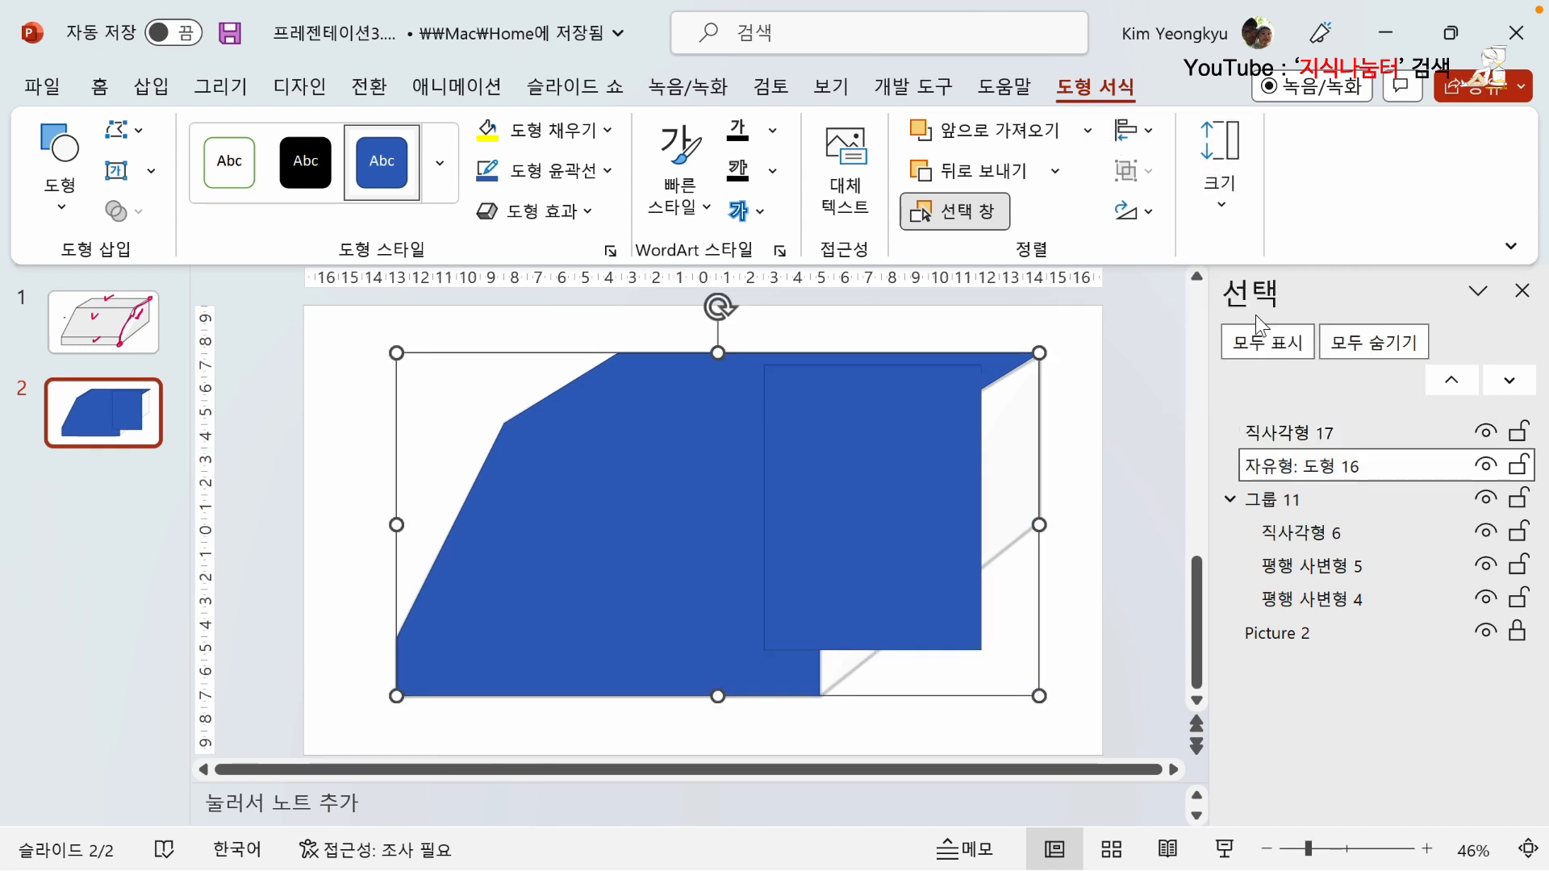
click(1221, 193)
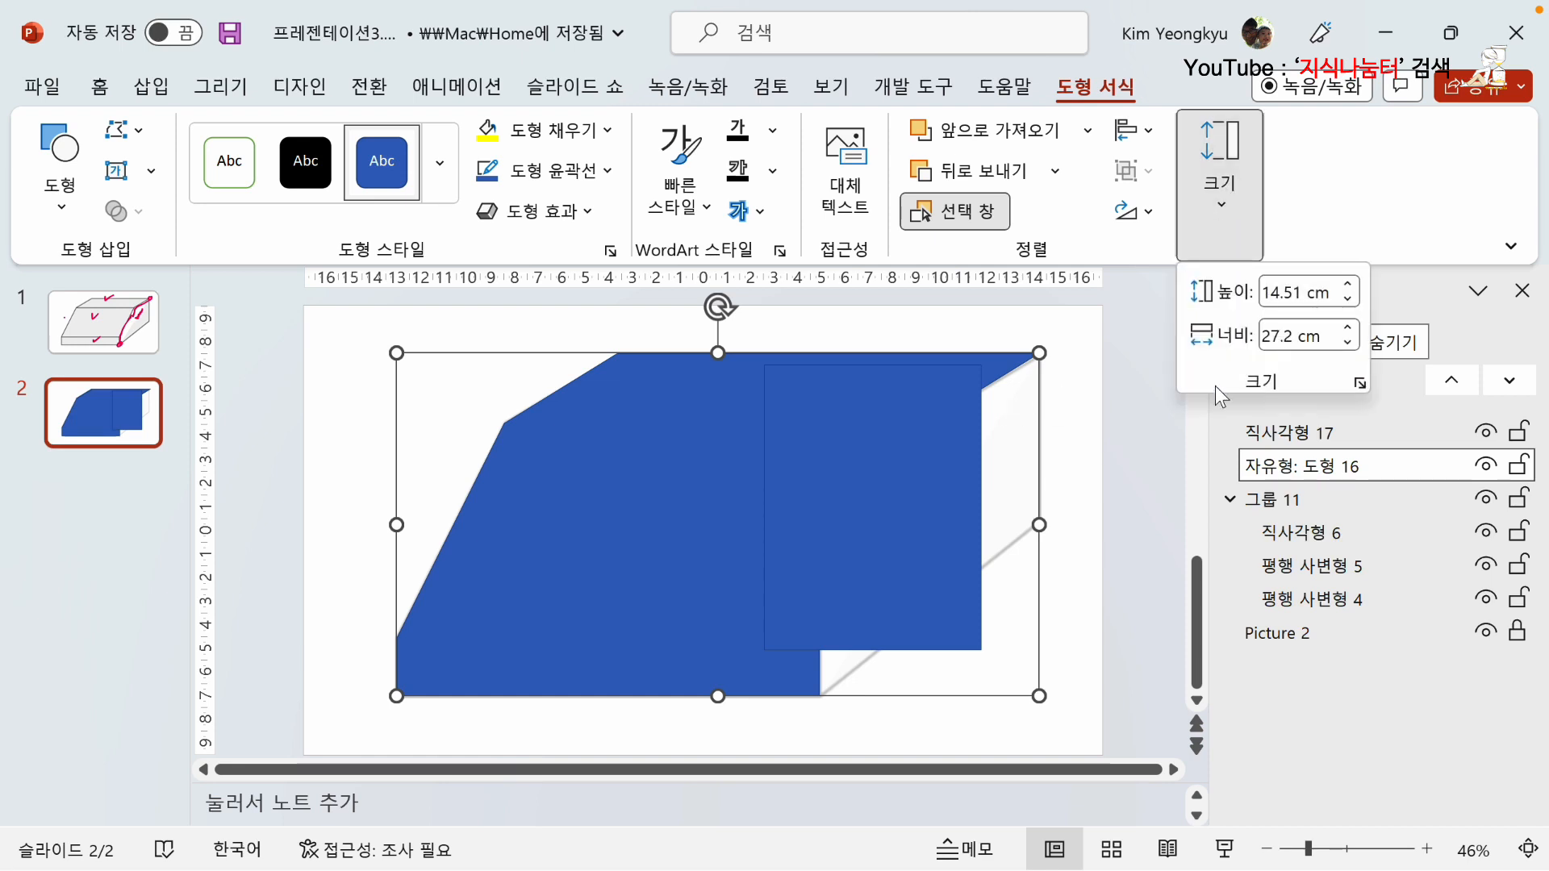
click(1111, 375)
Set the rectangle's height to 14.5 cm and move it down and right over the white side face.
click(895, 444)
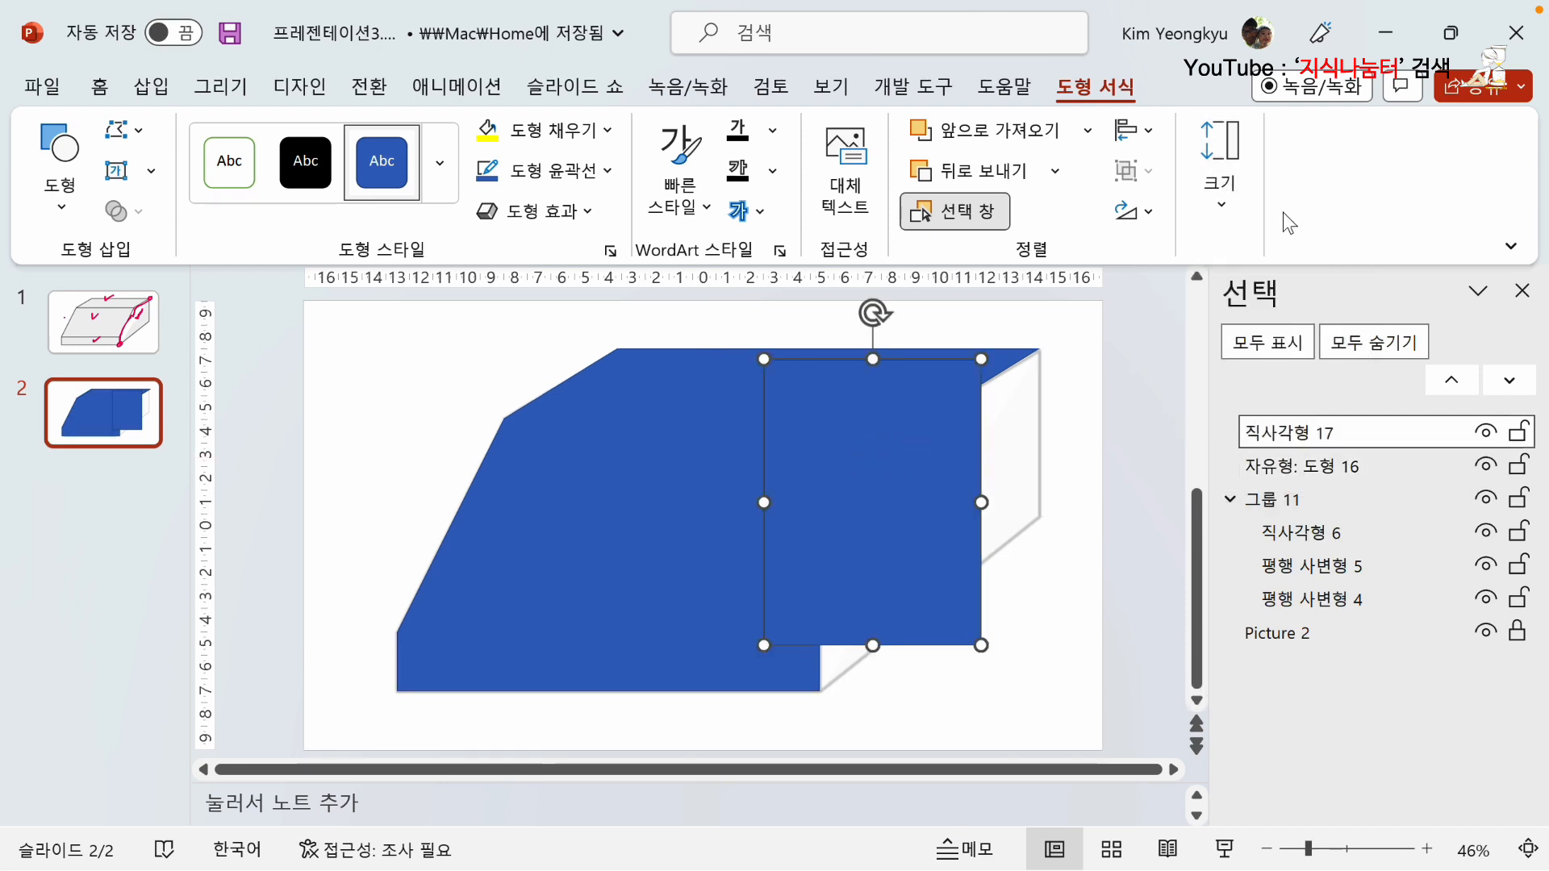
click(1218, 187)
click(1290, 292)
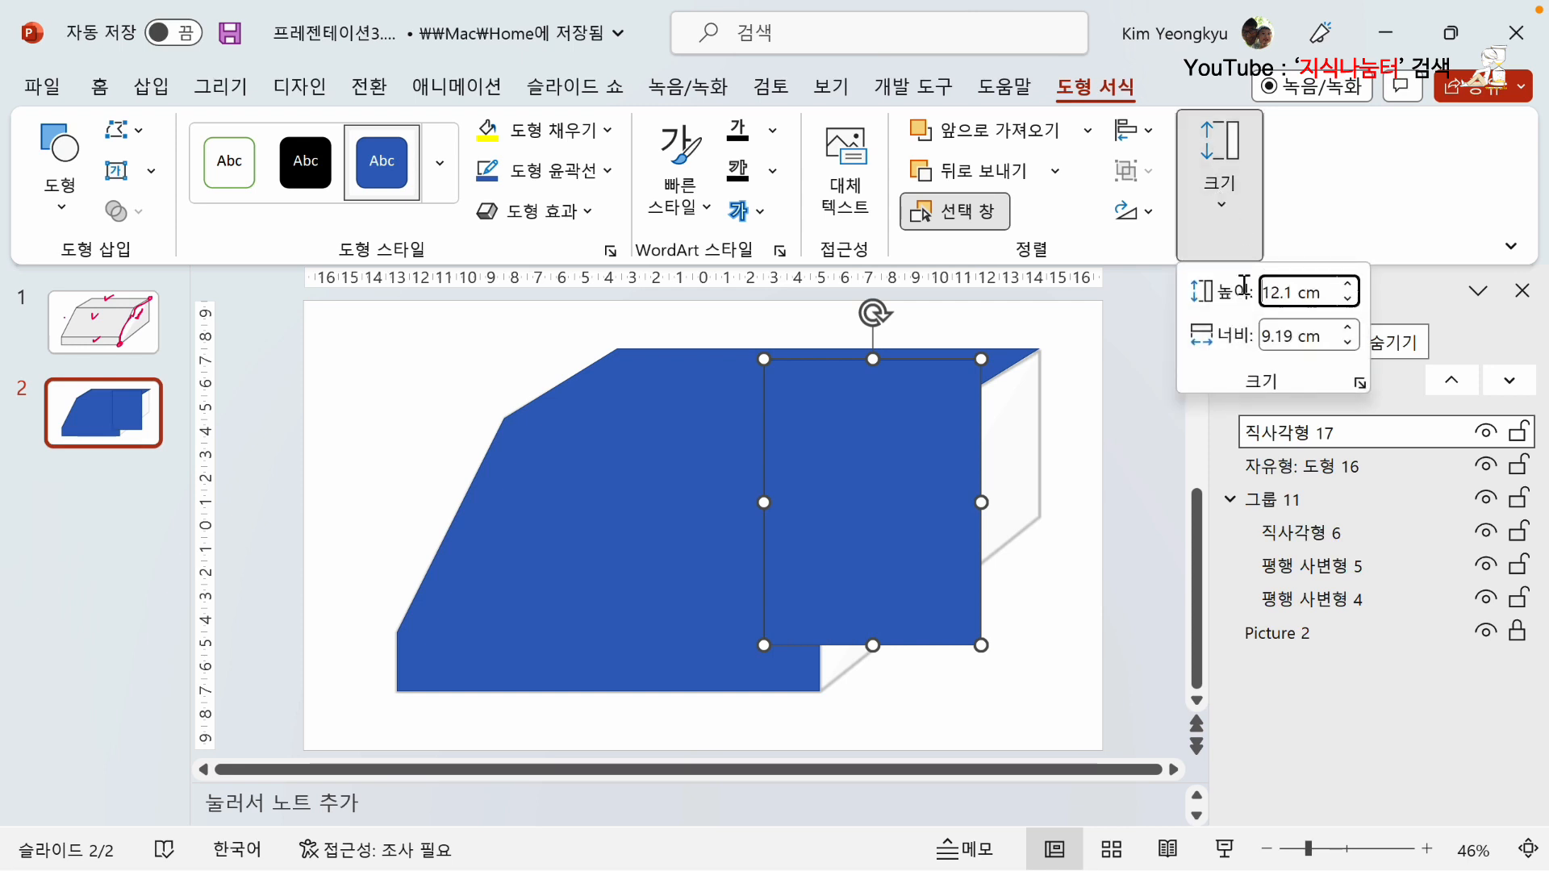
drag(1293, 292, 1223, 284)
text(14.5)
key(Return)
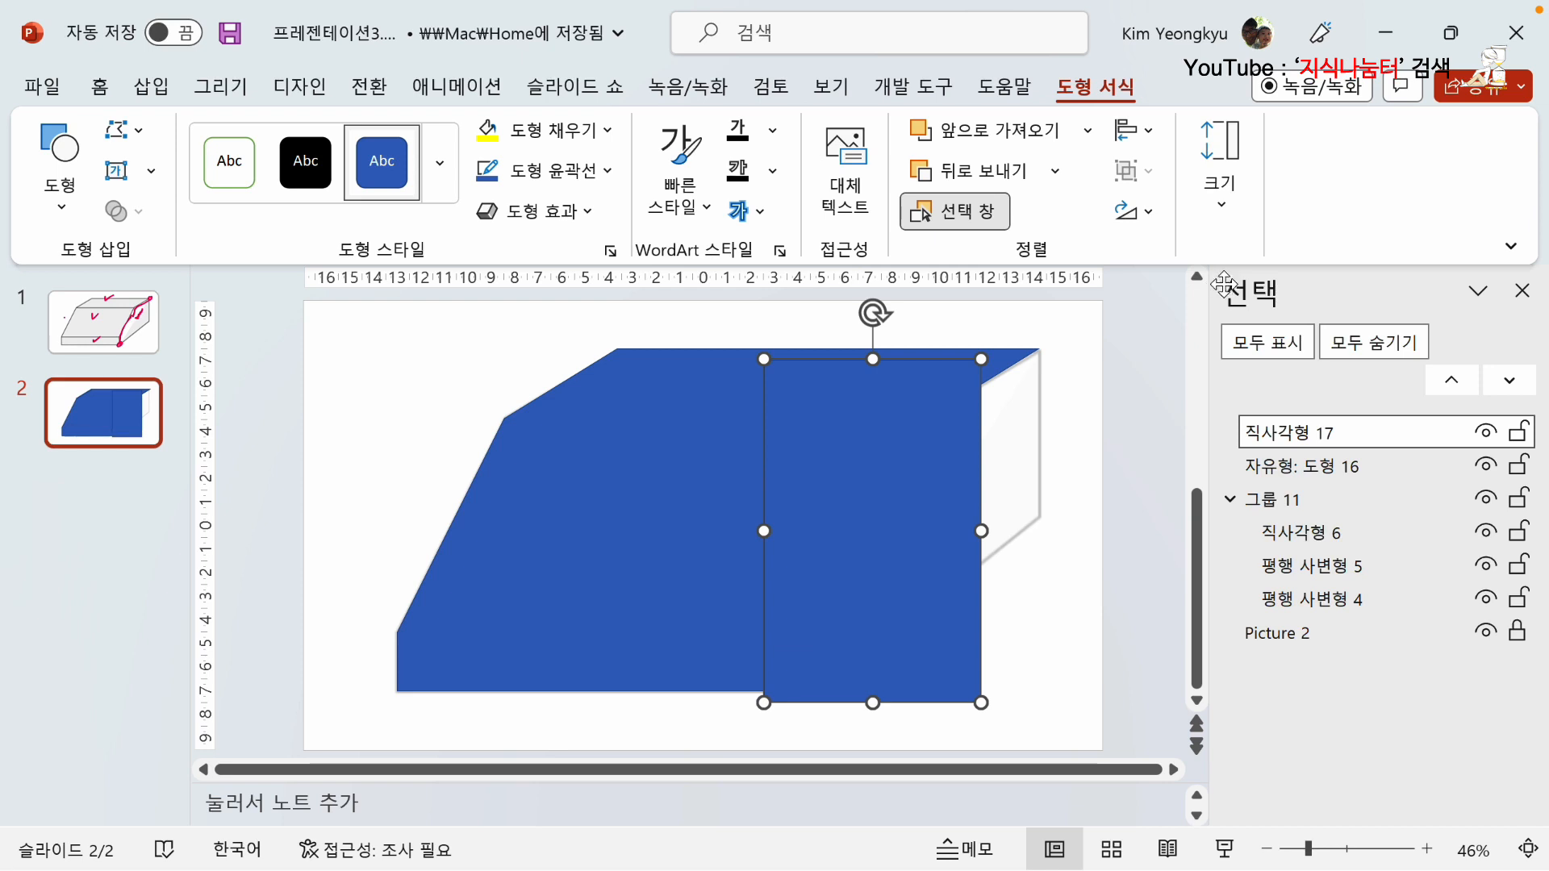
drag(844, 526, 950, 562)
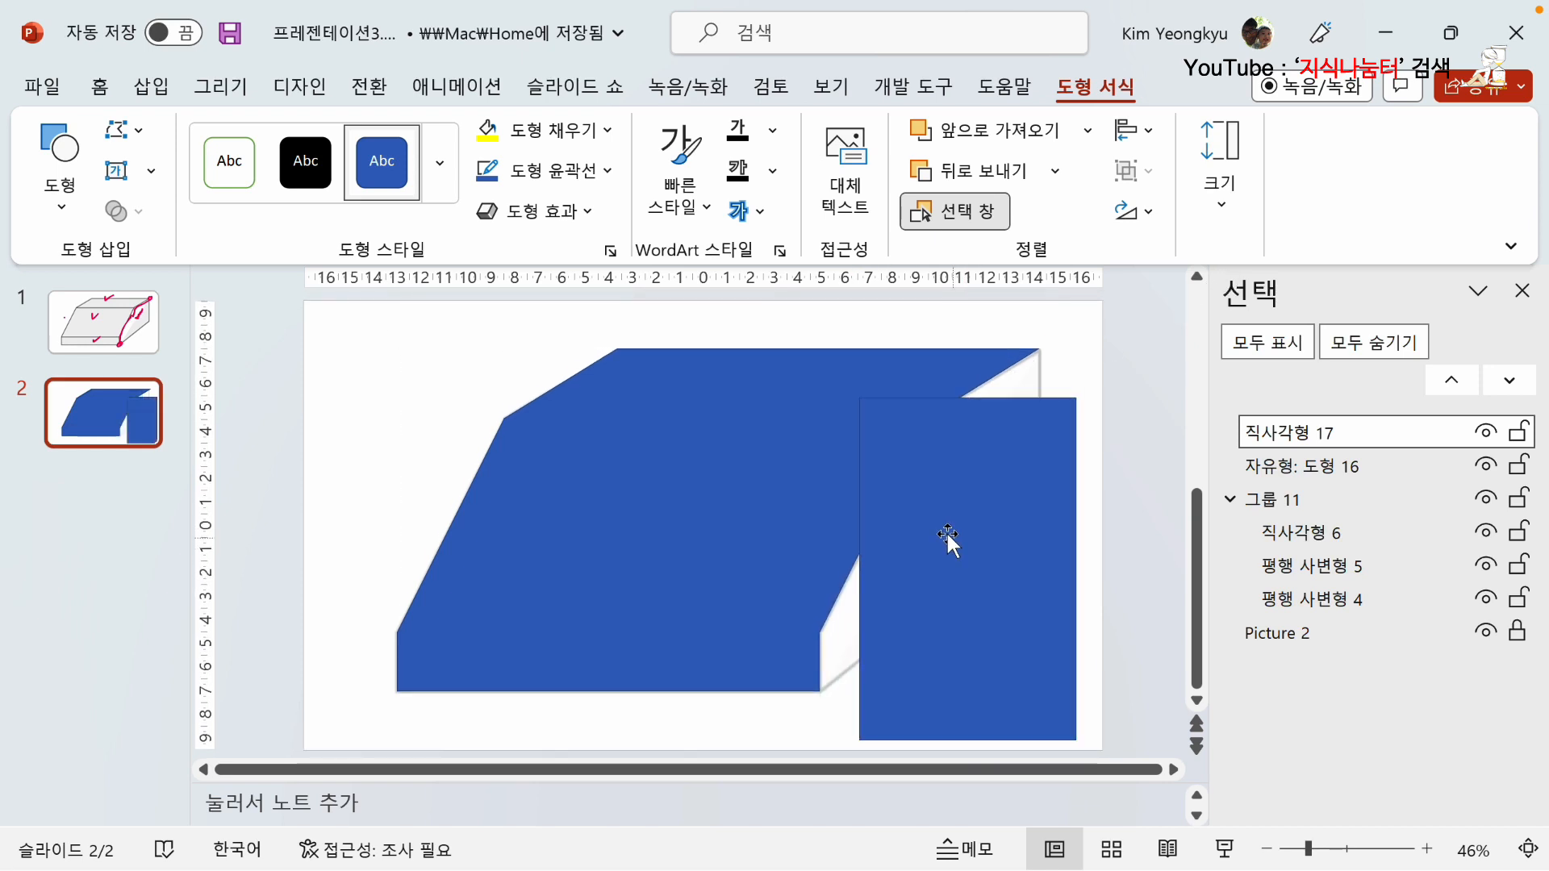
Fill the new rectangle with yellow.
click(494, 138)
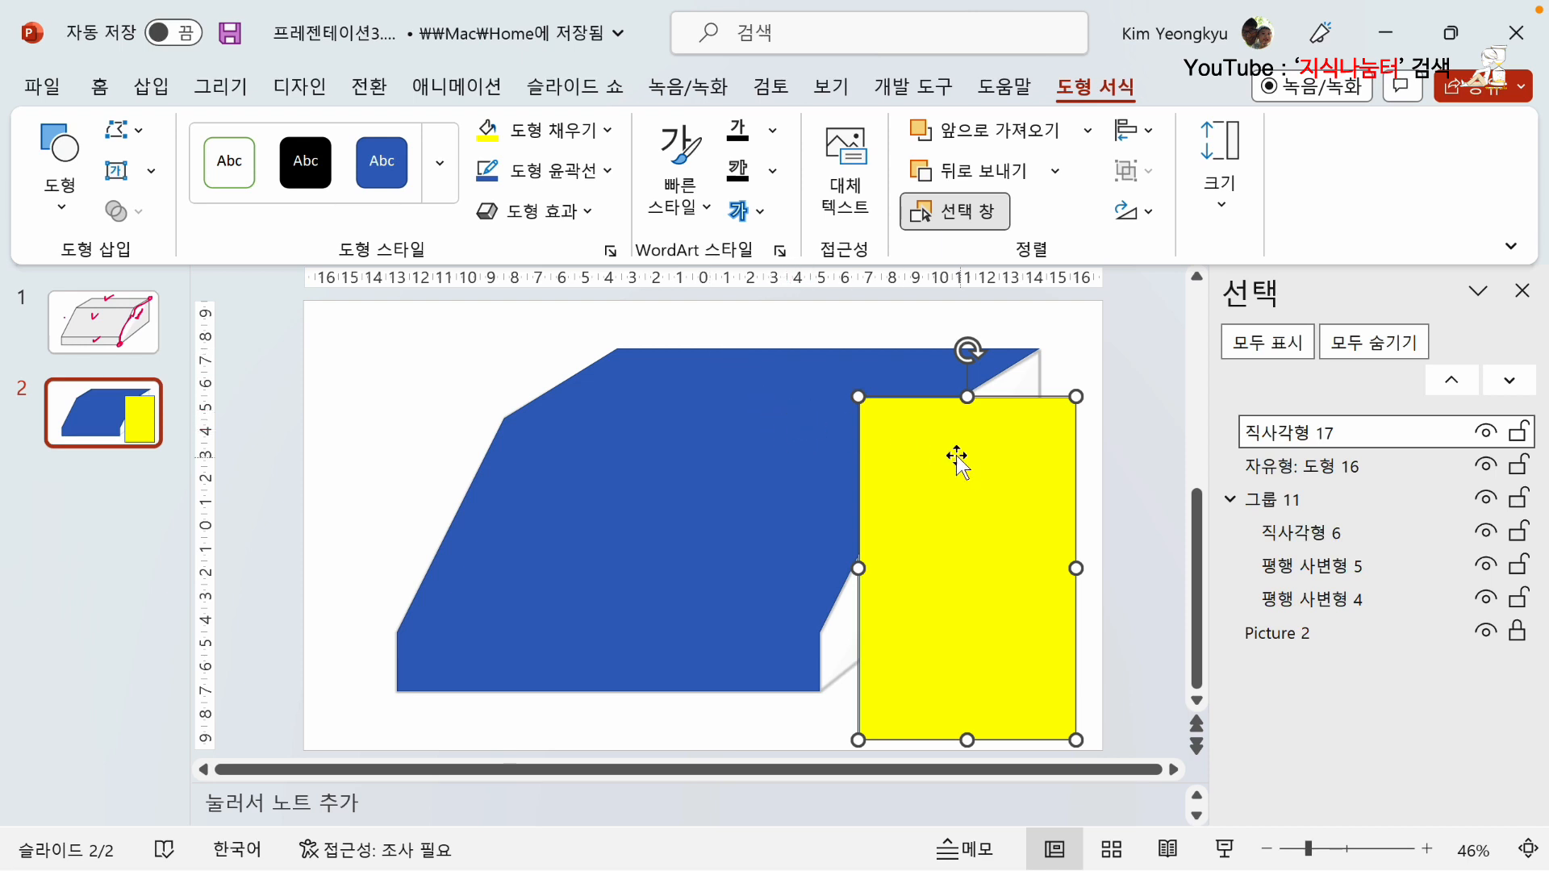
click(866, 322)
click(938, 480)
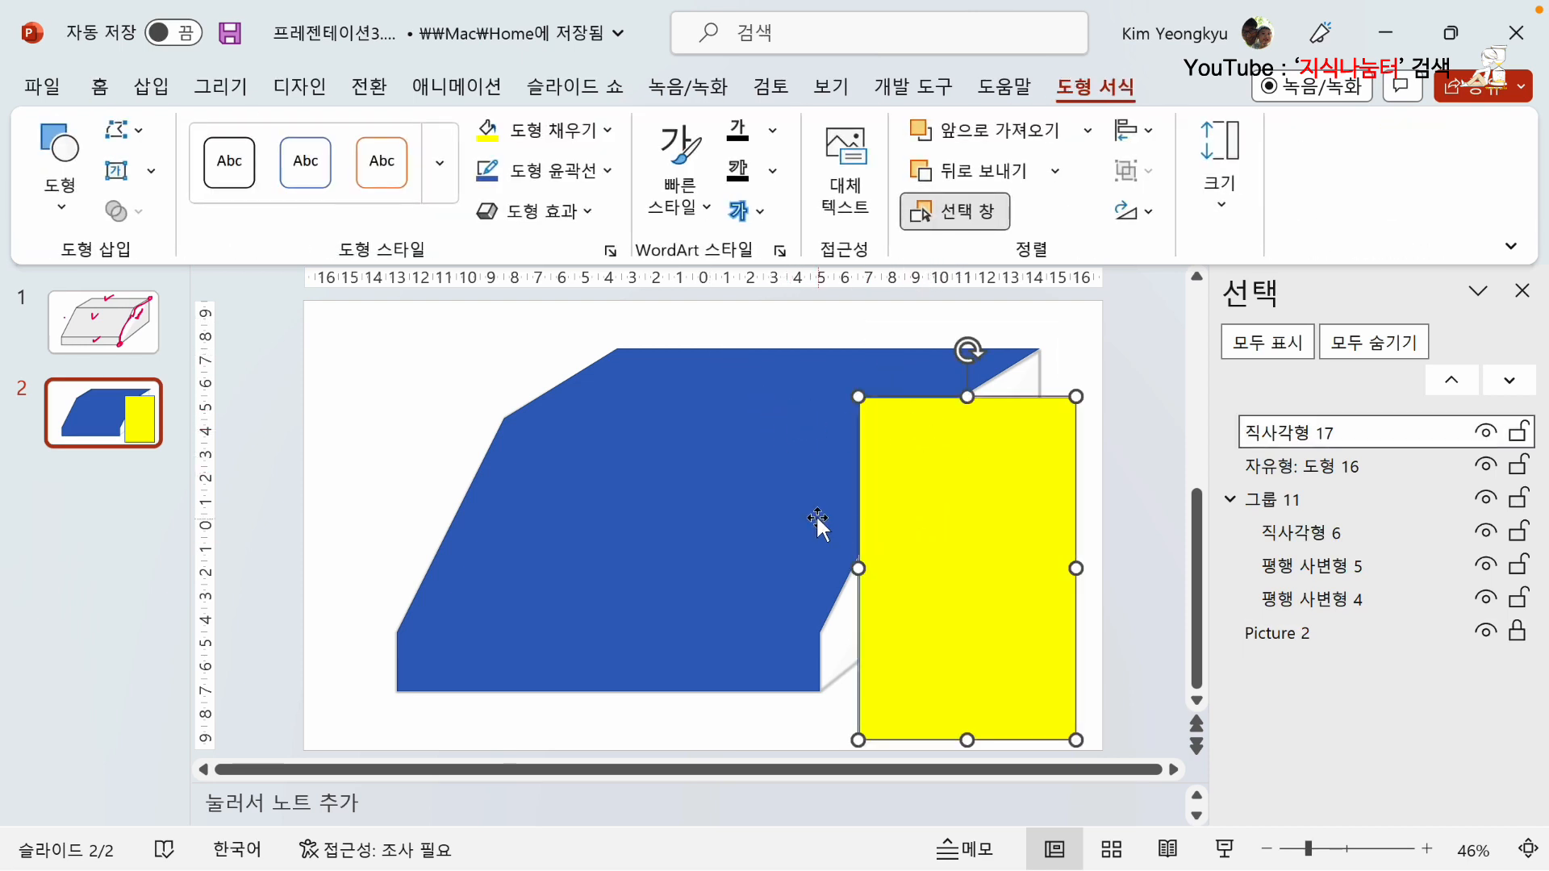
Align the yellow rectangle and the merged blue shape along their top edges.
click(651, 485)
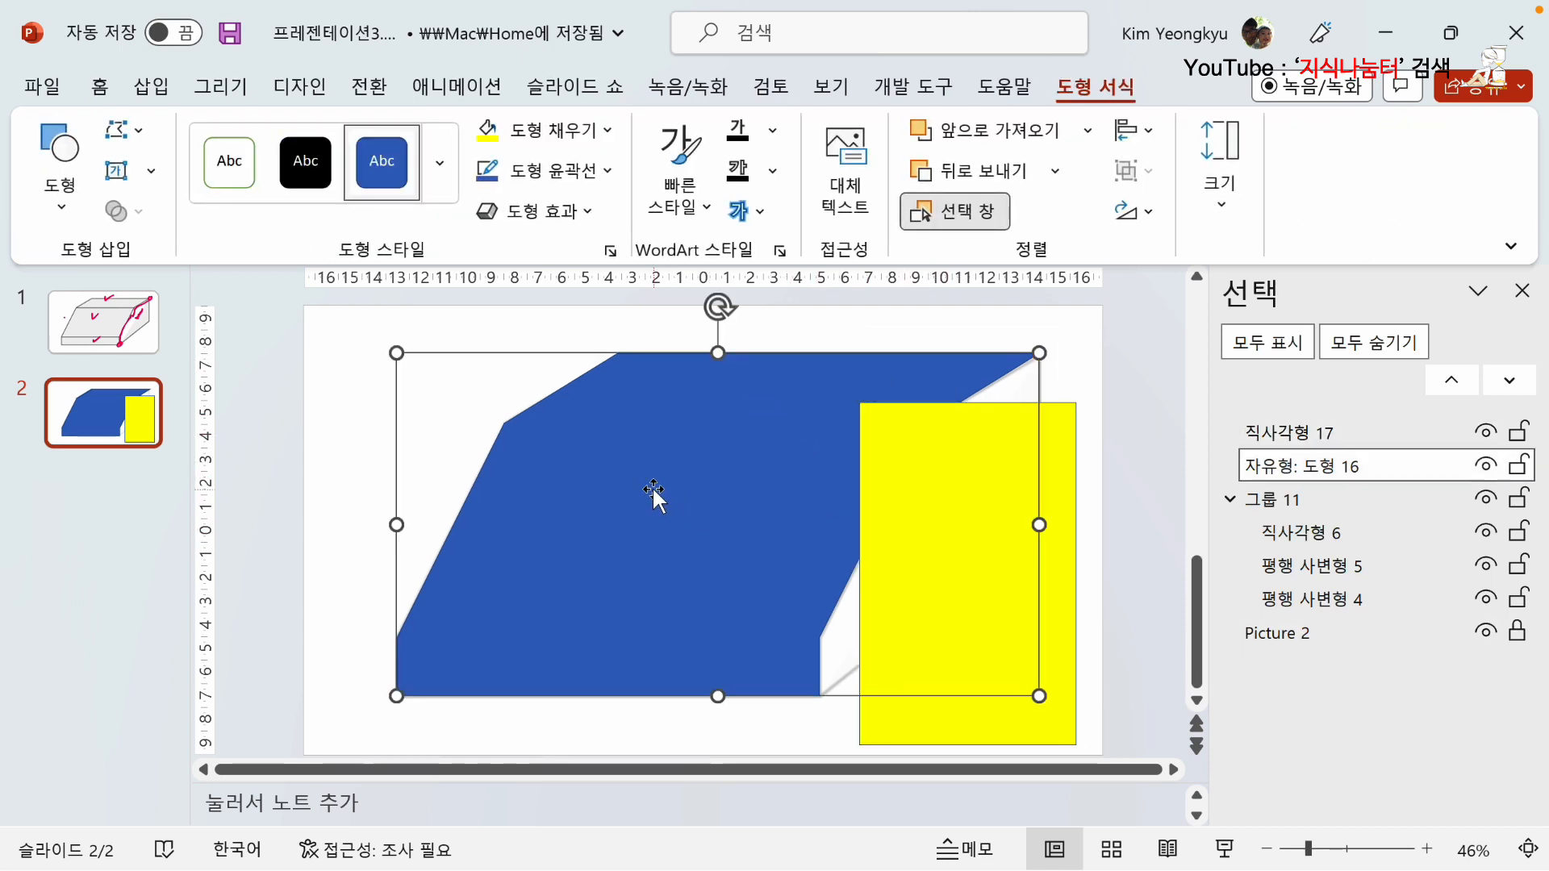
shift+click(1006, 723)
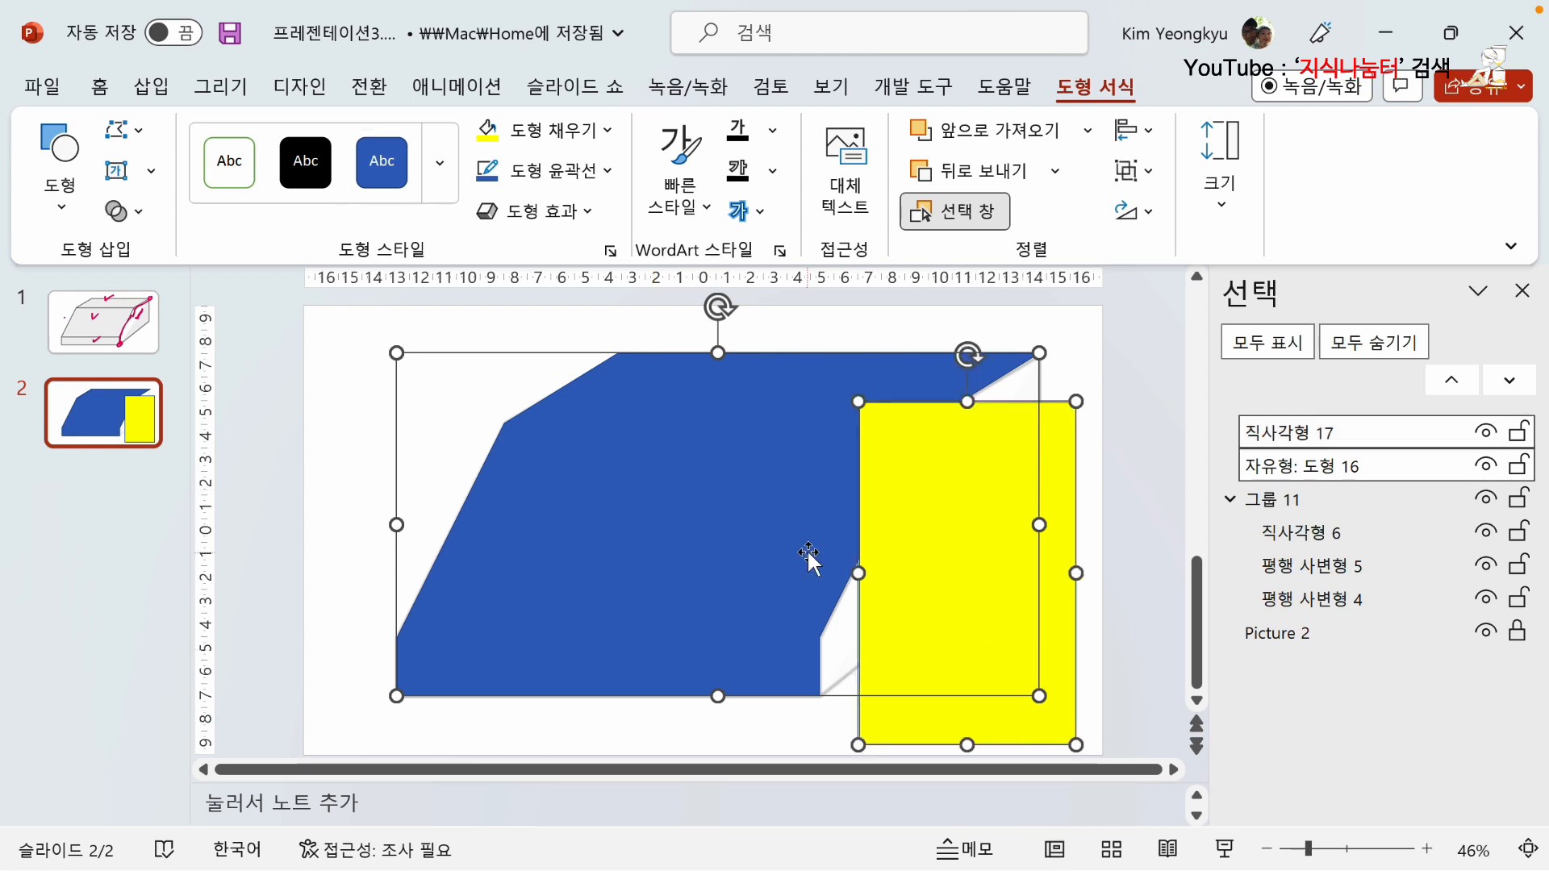
click(1134, 130)
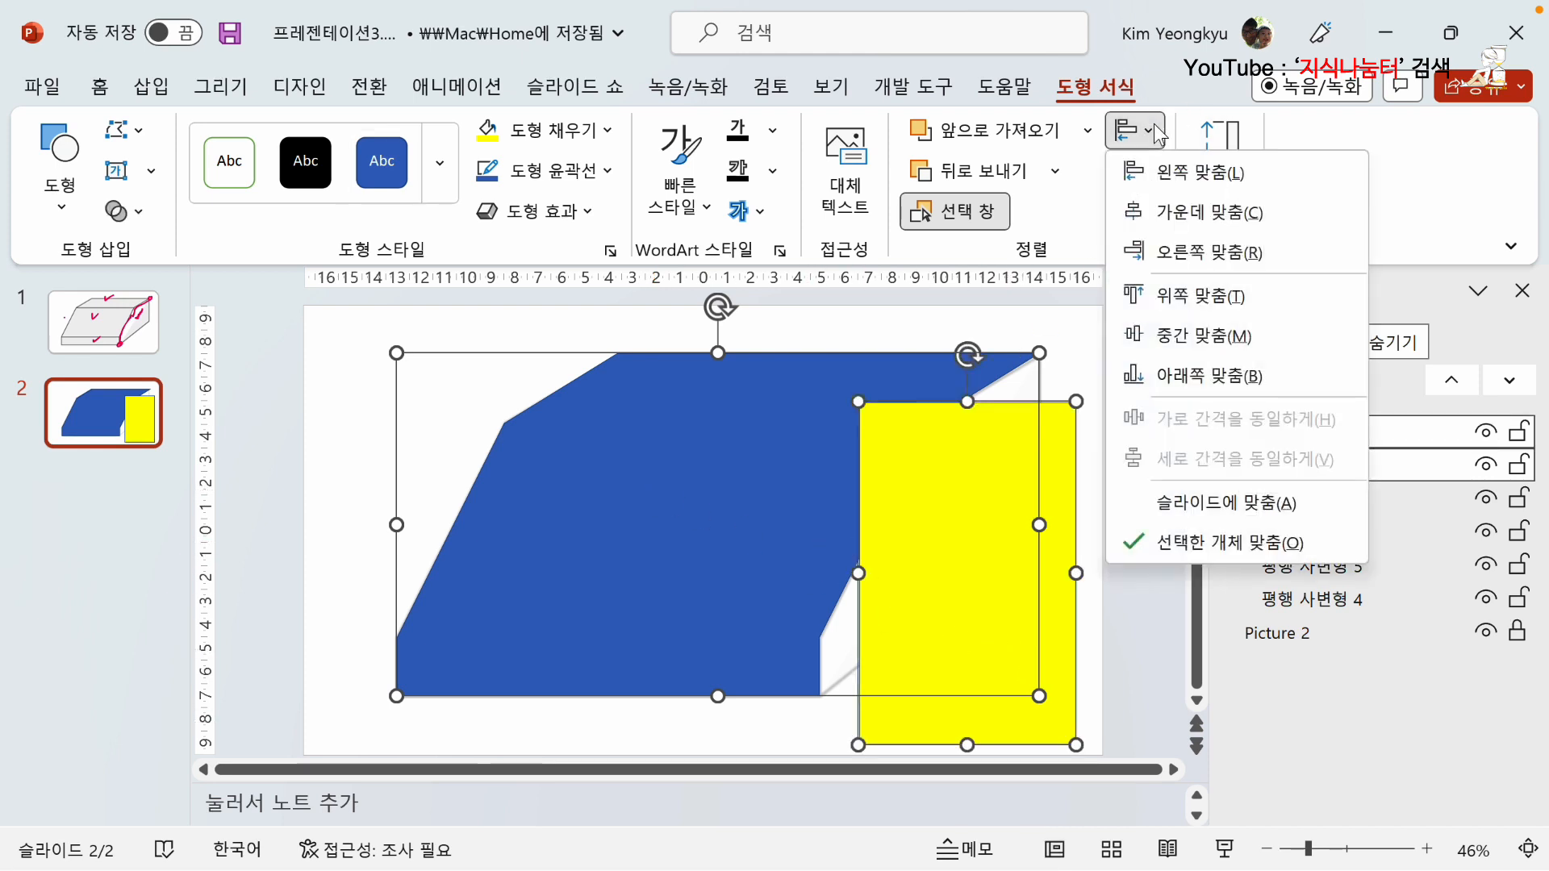
click(1188, 302)
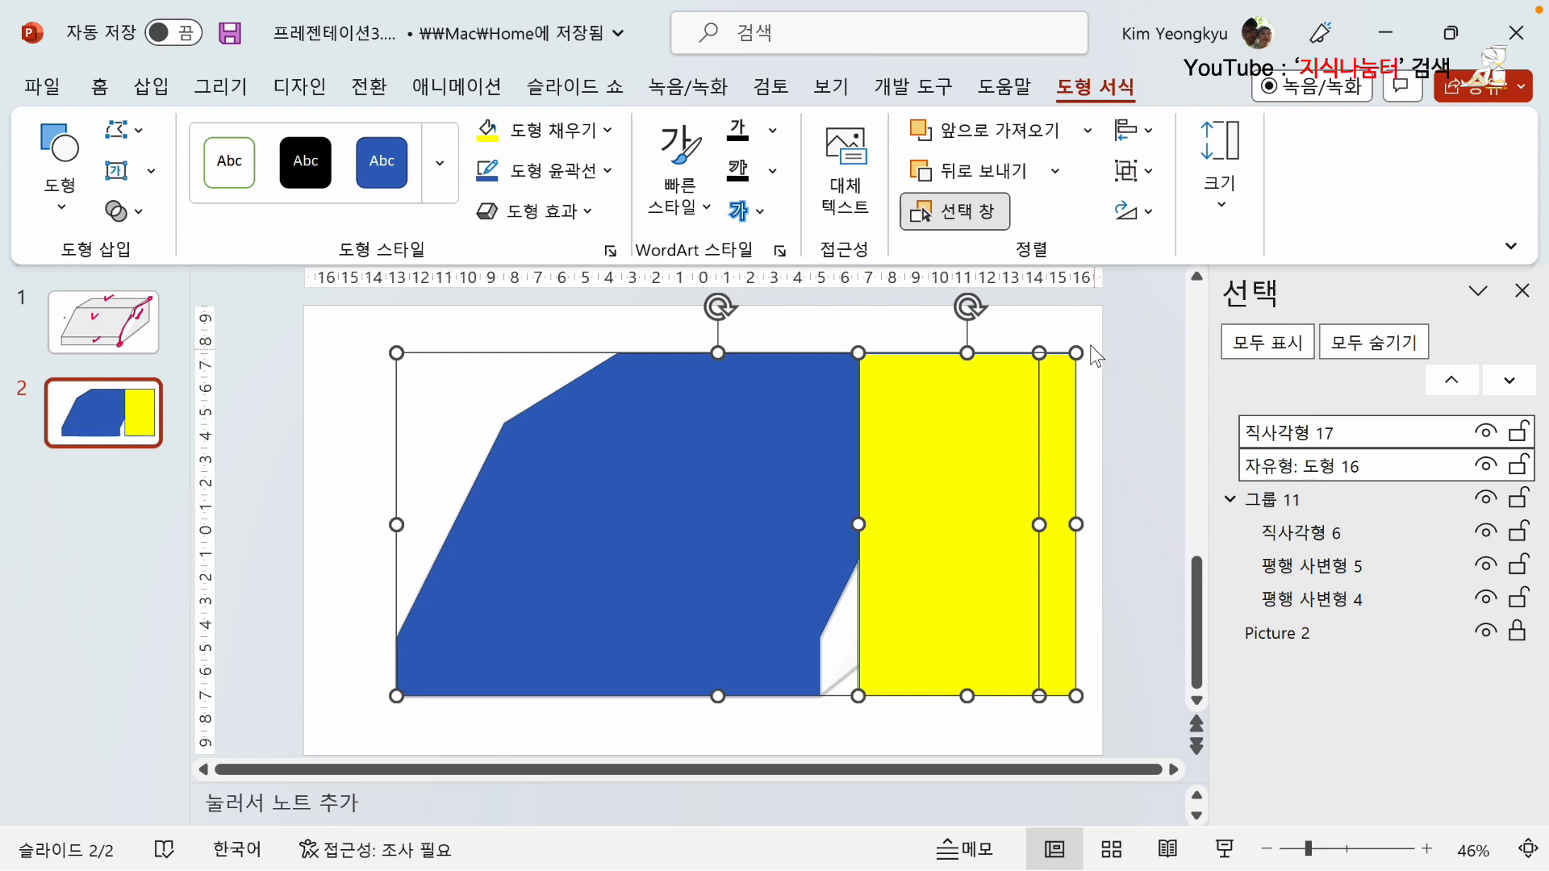
Move the yellow rectangle left over the middle of the blue shape and align the two shapes by their right edges.
click(1097, 412)
click(1040, 411)
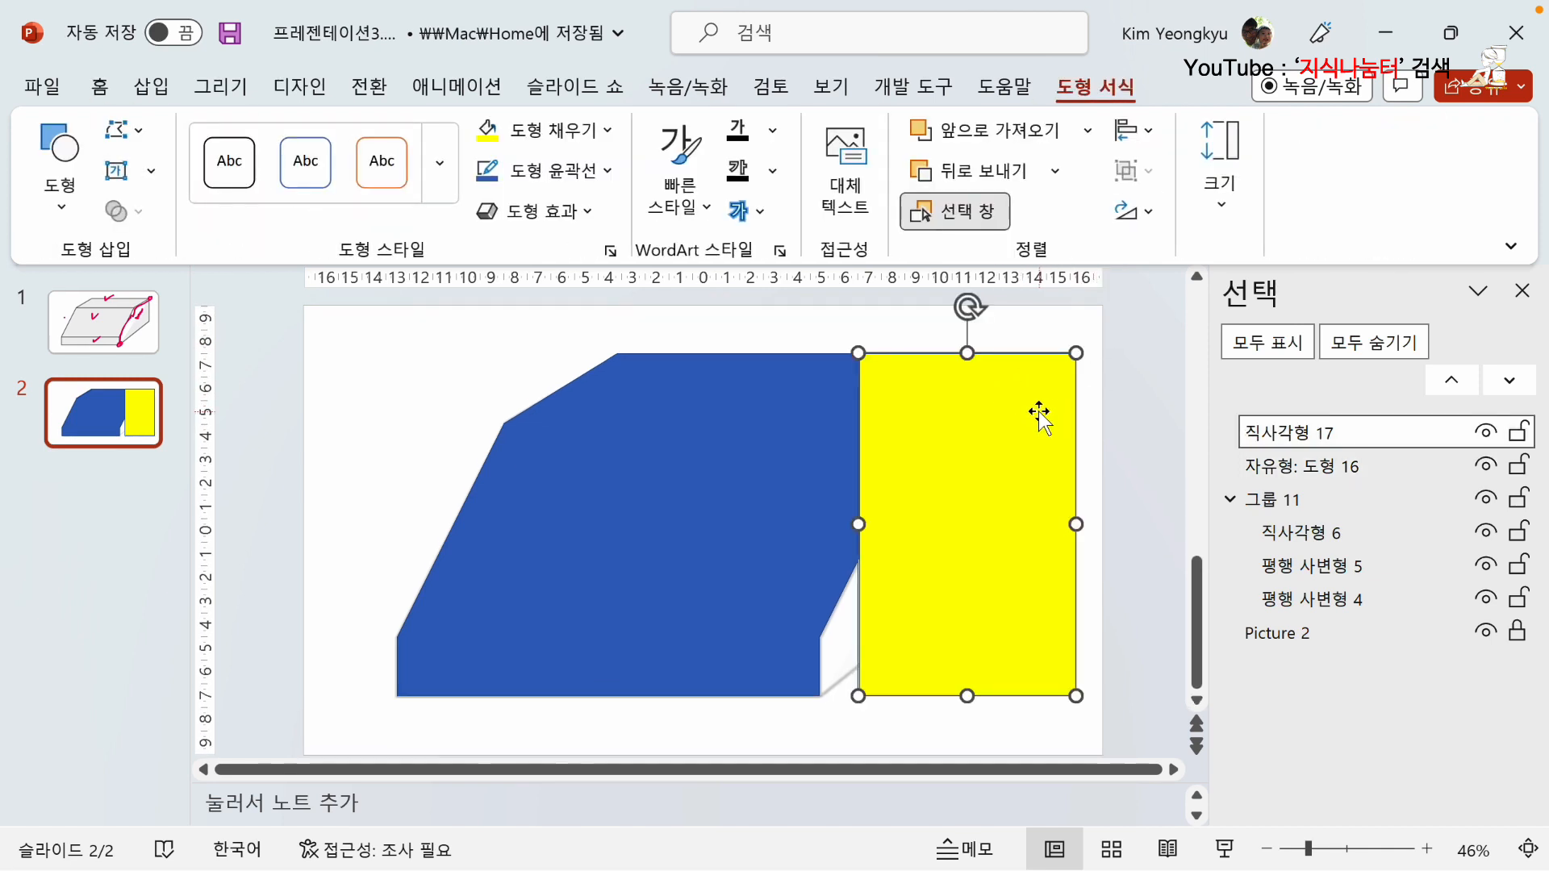
drag(1039, 412, 885, 408)
click(985, 460)
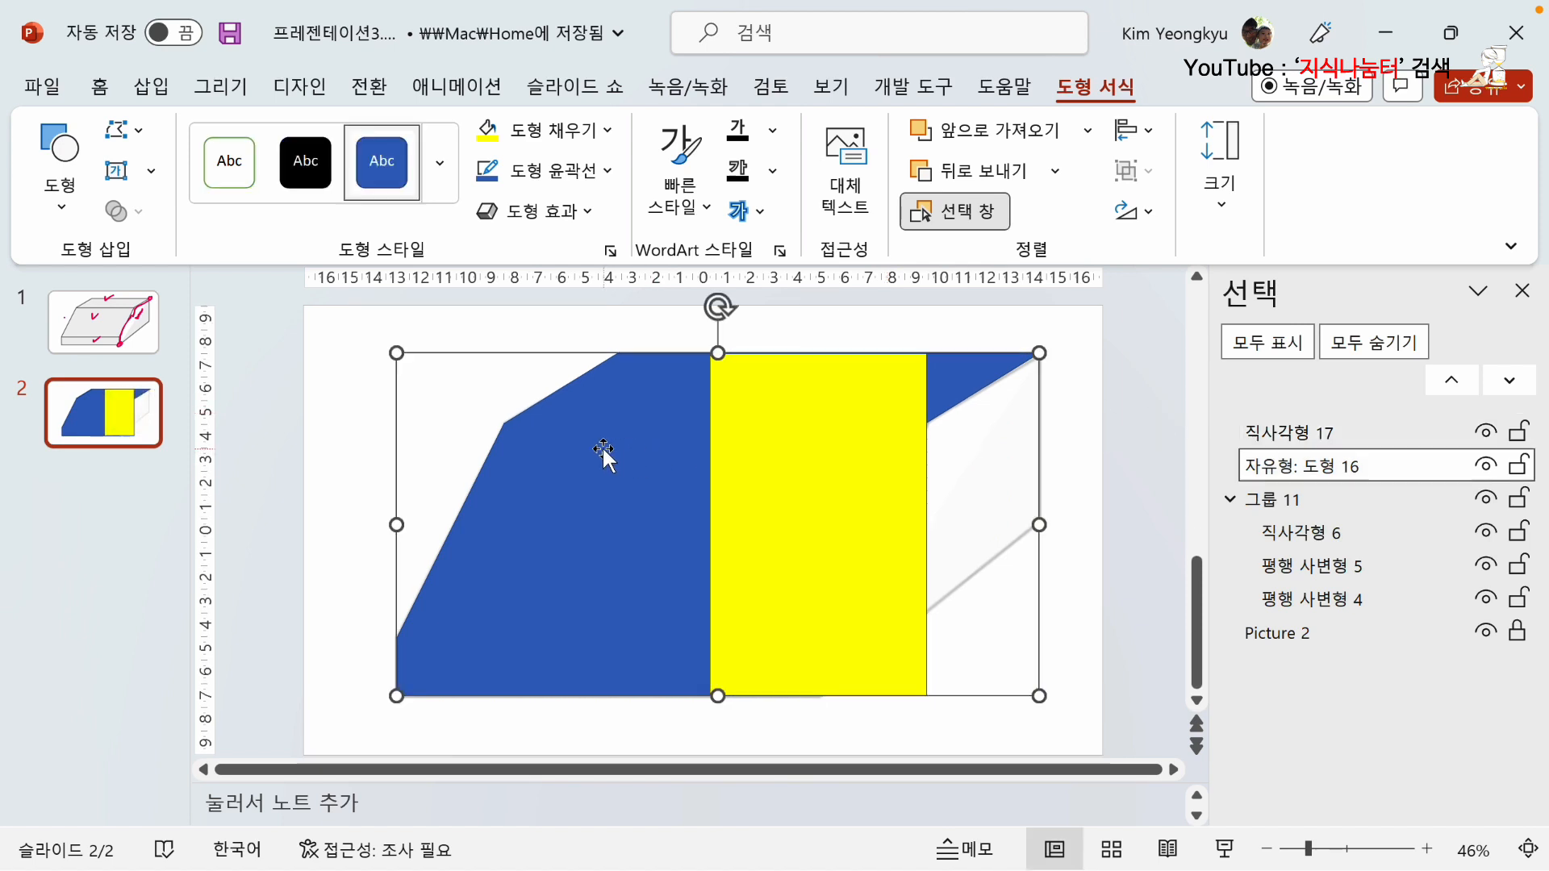
shift+click(871, 445)
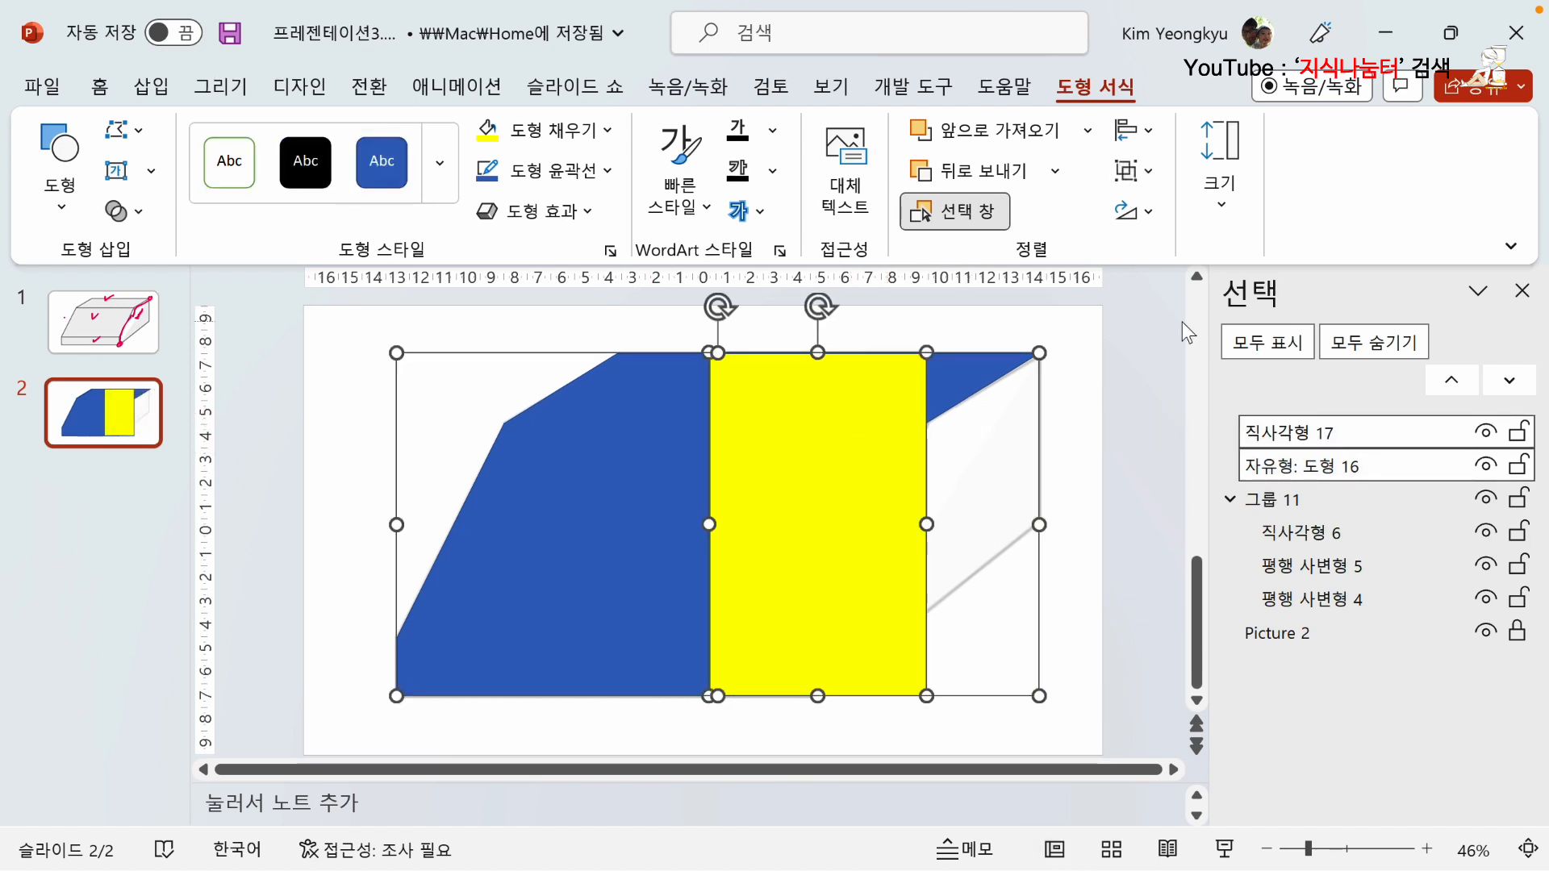
click(1153, 124)
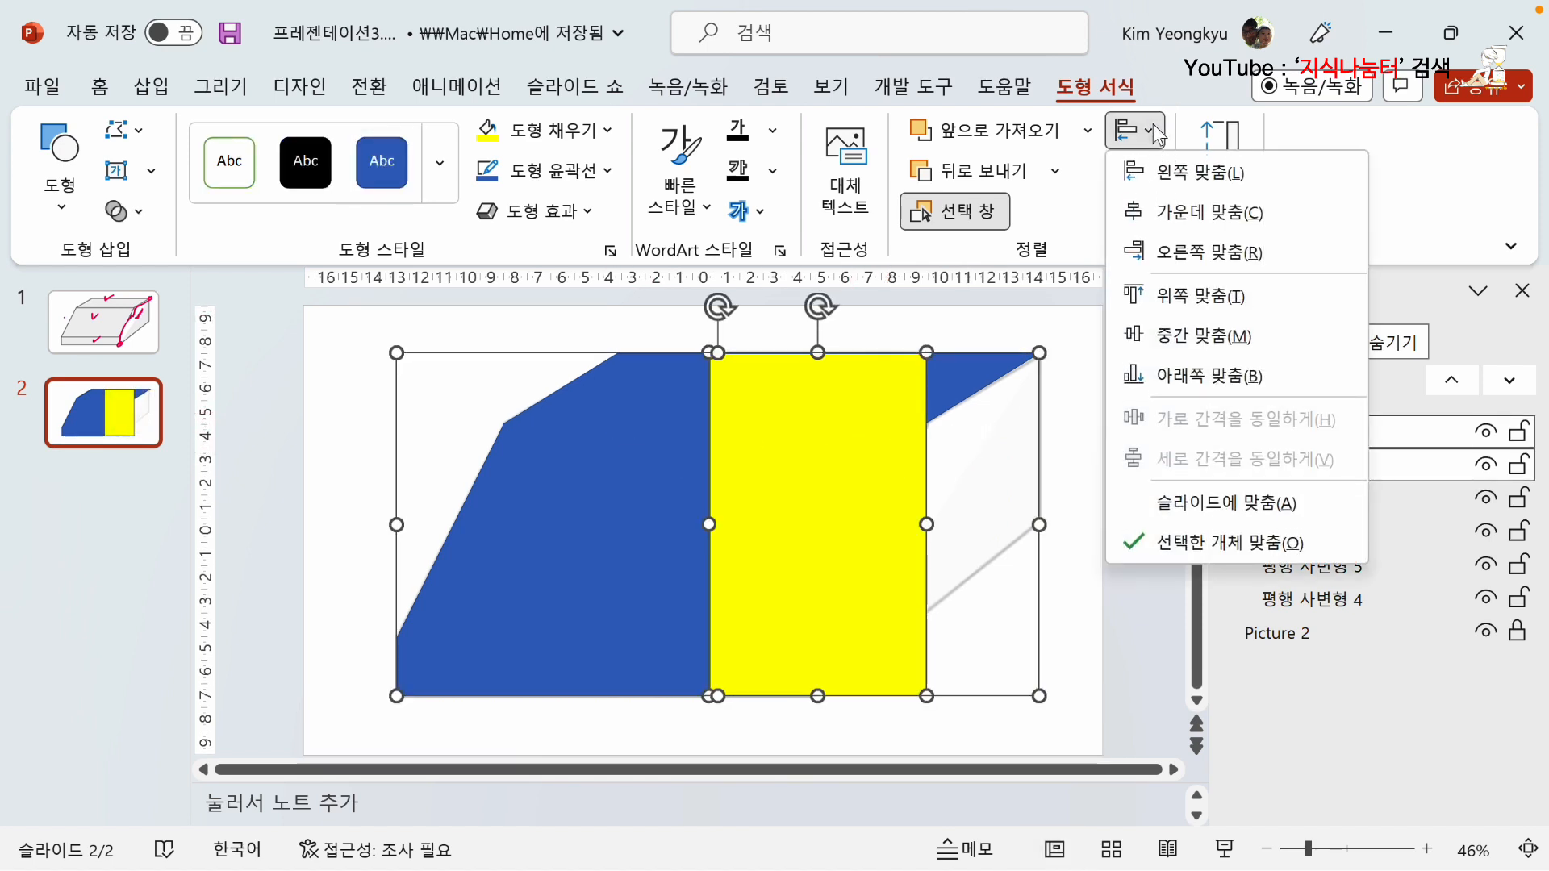
click(1187, 250)
click(1115, 335)
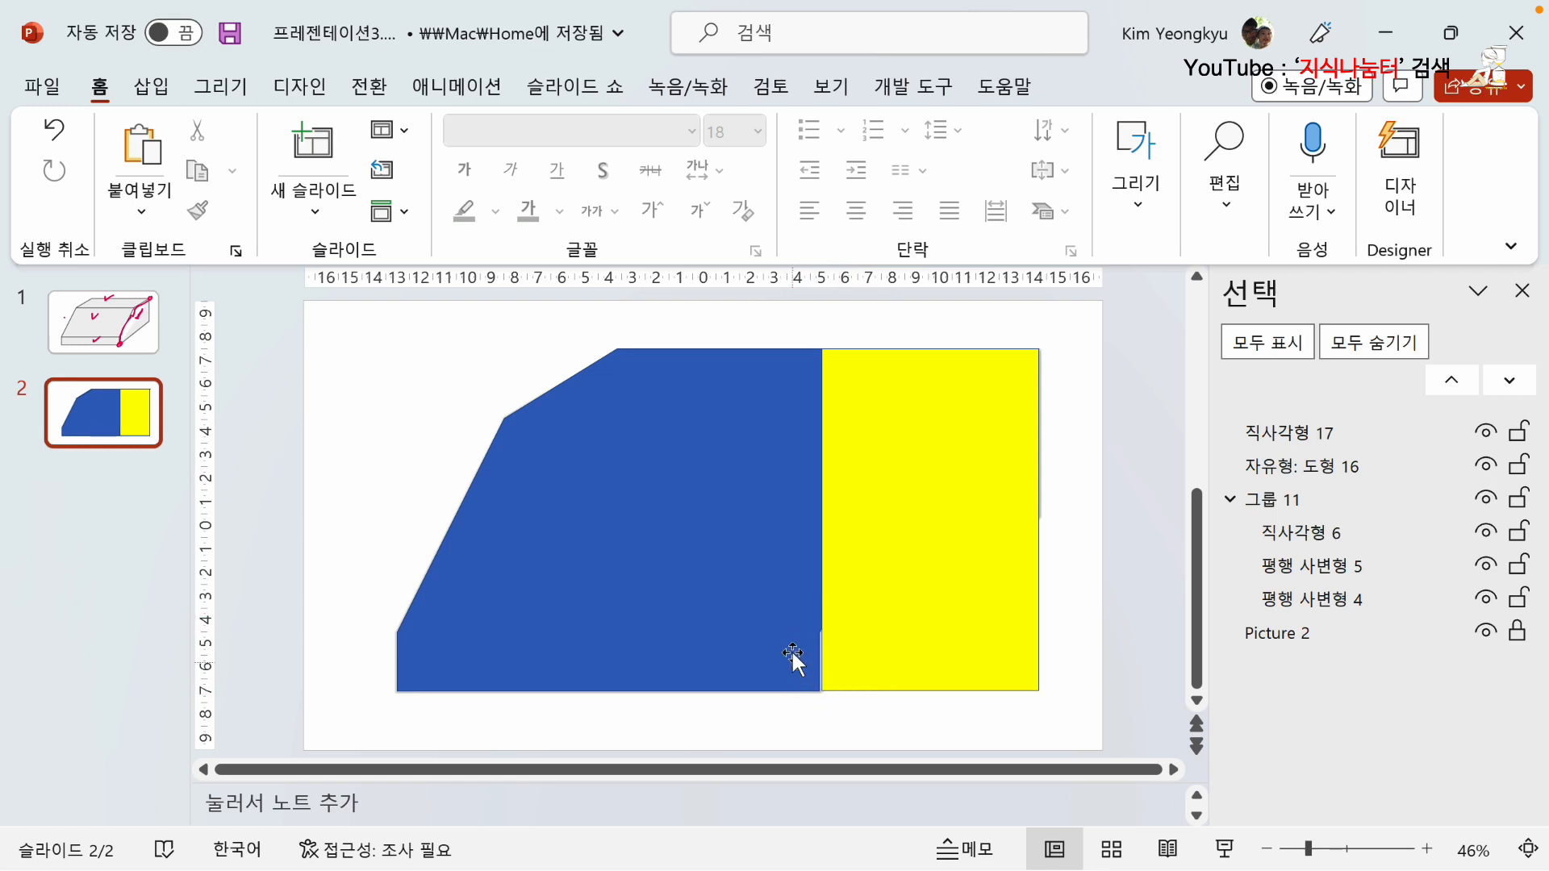
Widen the yellow rectangle leftward until its left edge lies just right of the blue shape's upper-left top corner.
click(882, 571)
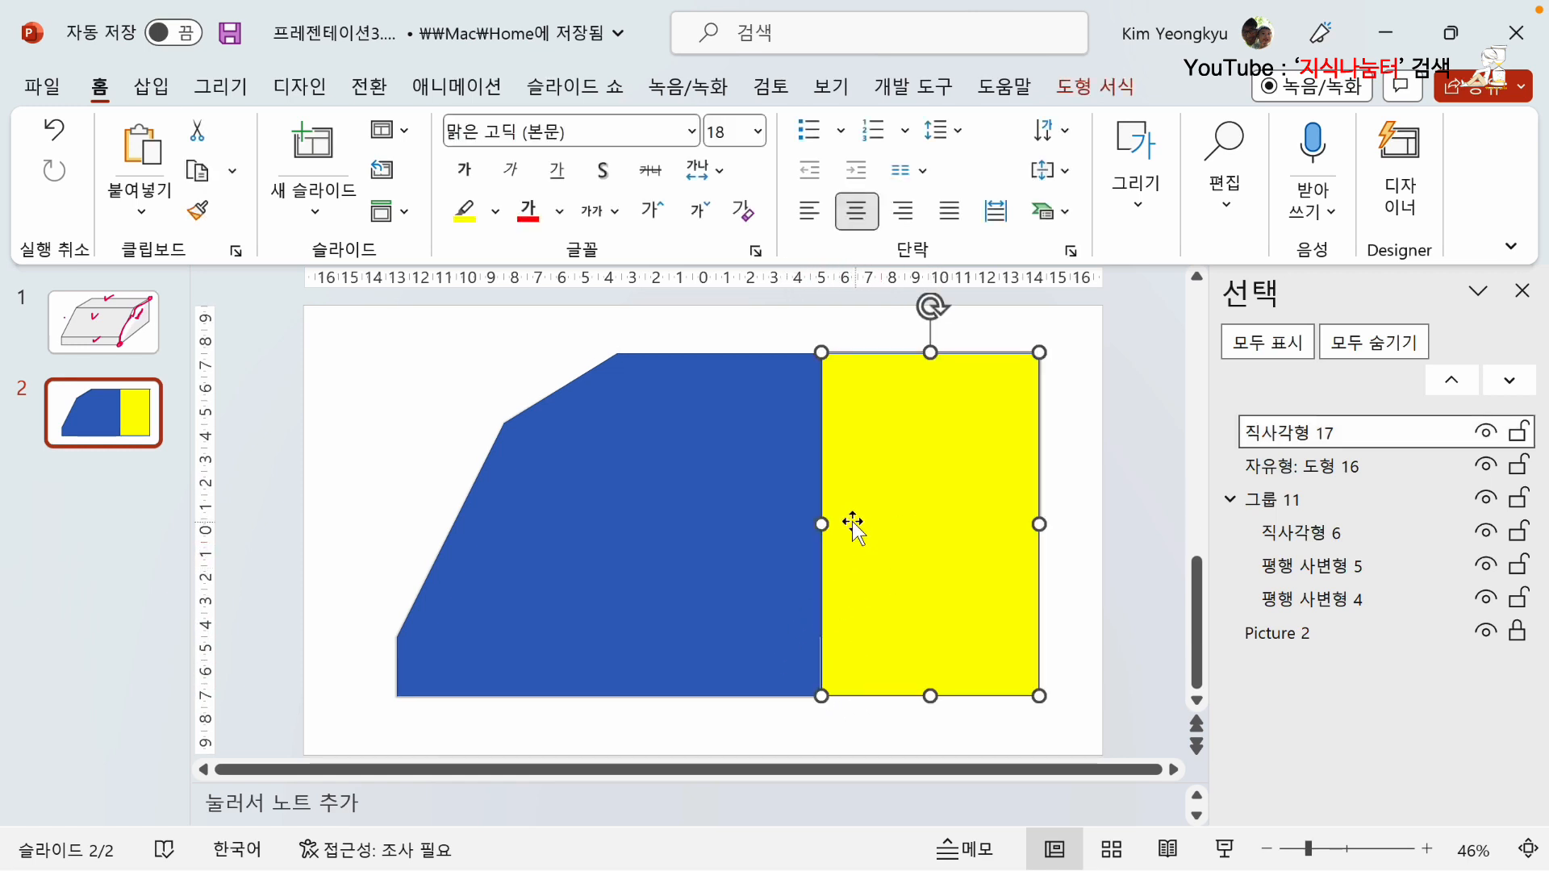
drag(817, 524, 637, 524)
click(325, 446)
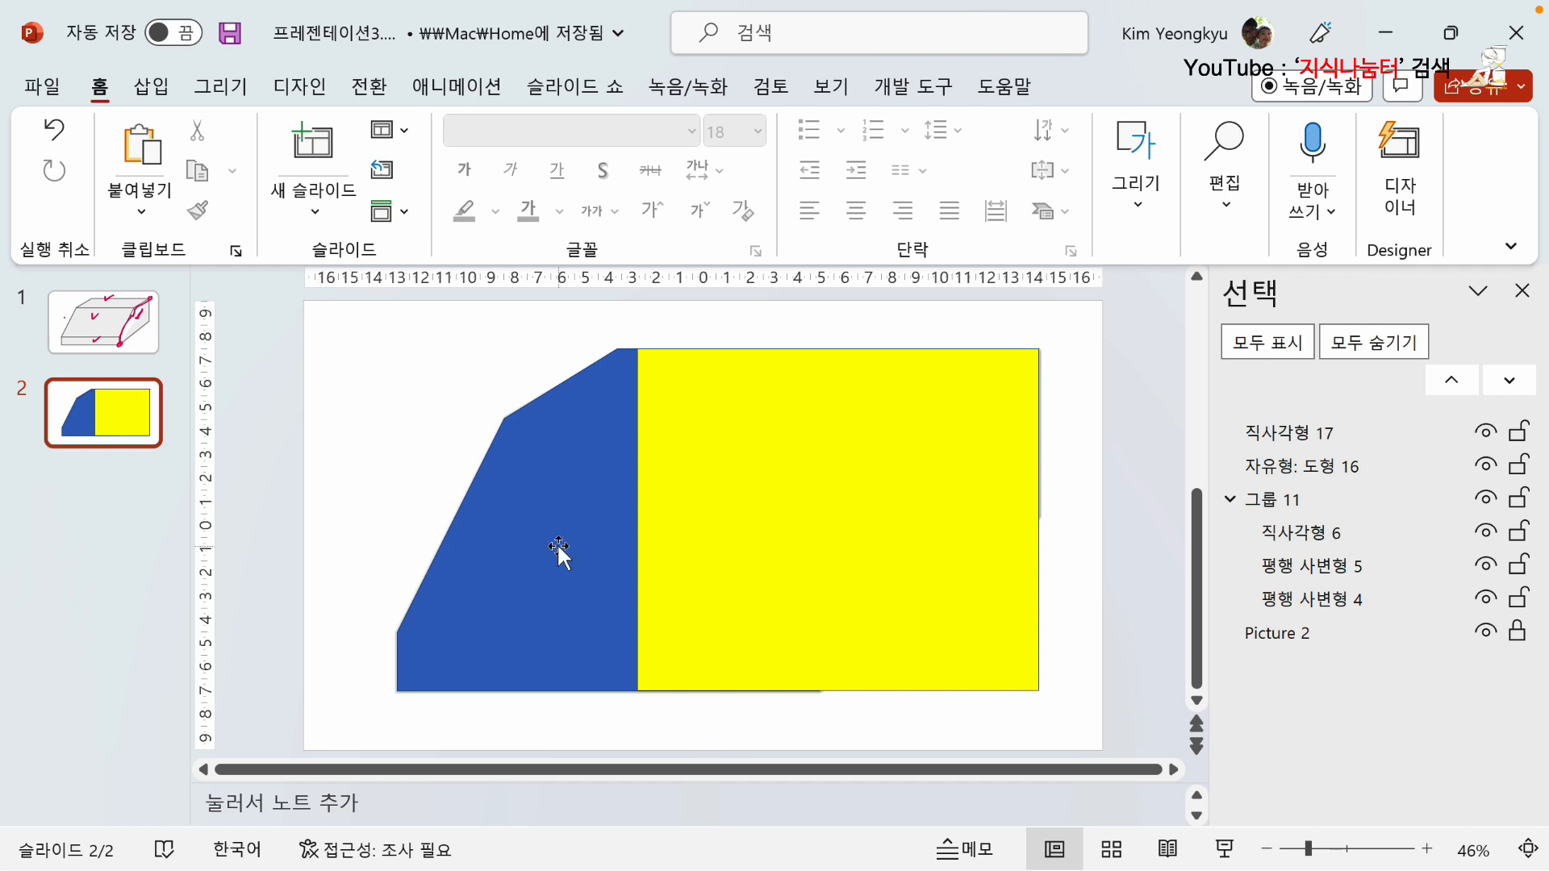
Bring the merged blue shape to the front of the yellow rectangle.
click(522, 496)
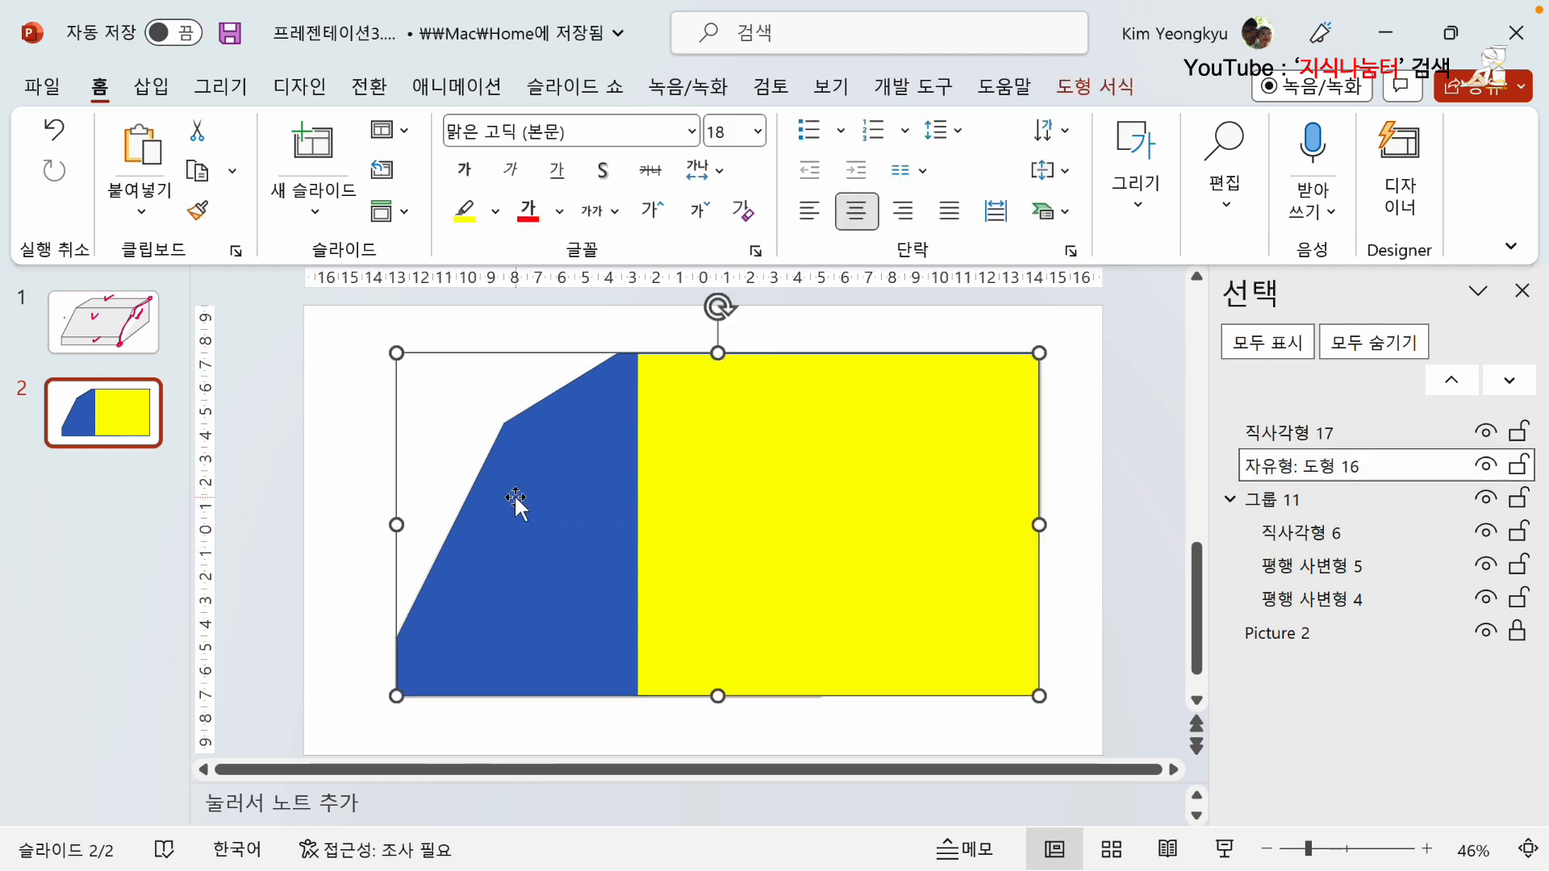
right_click(542, 476)
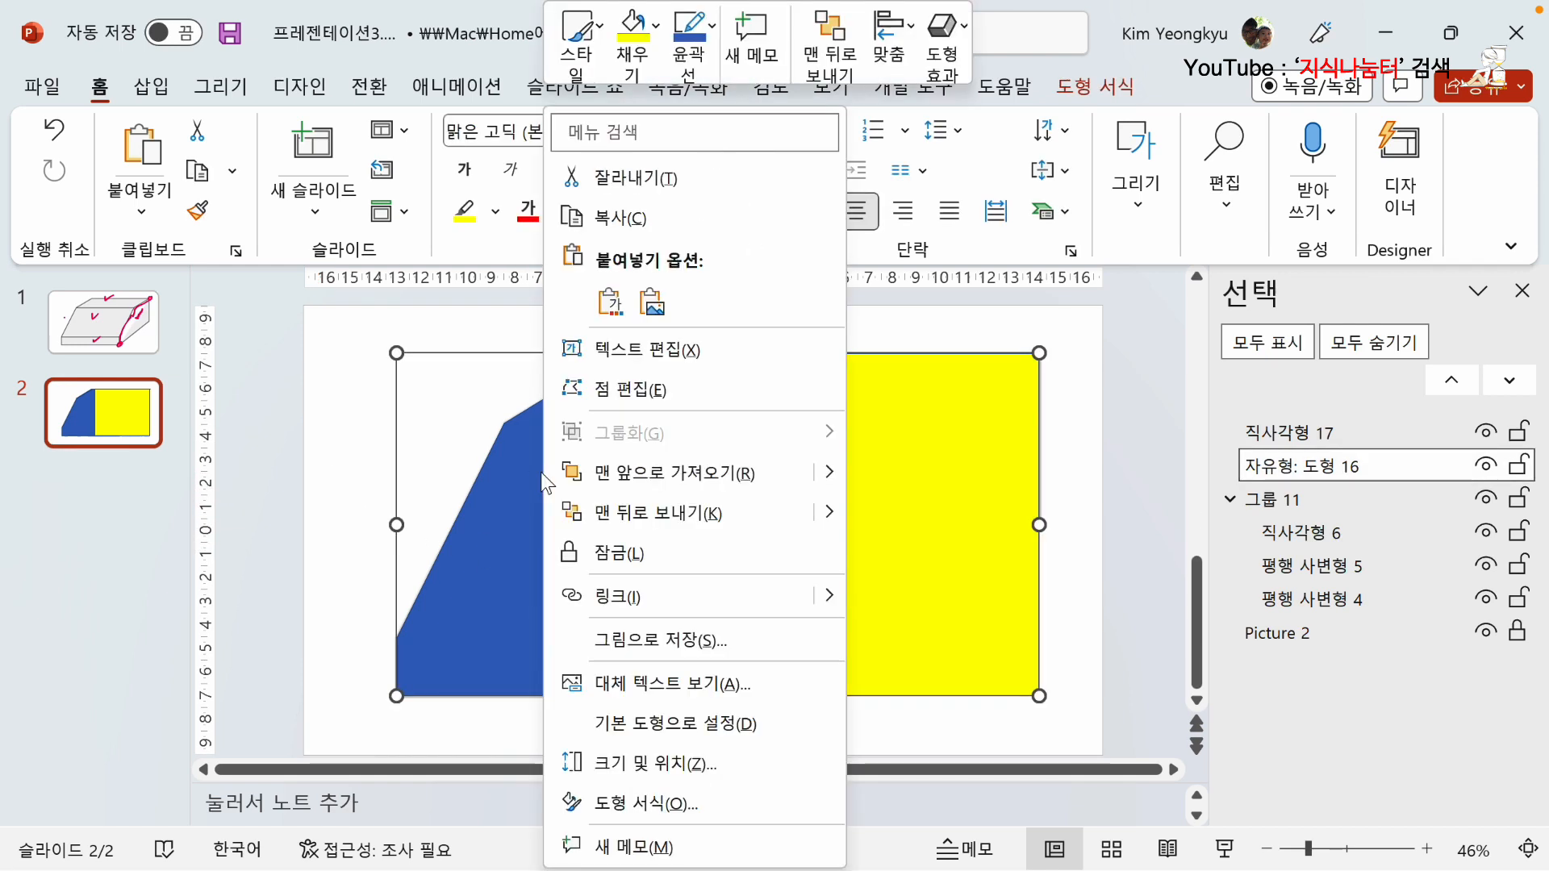
click(618, 472)
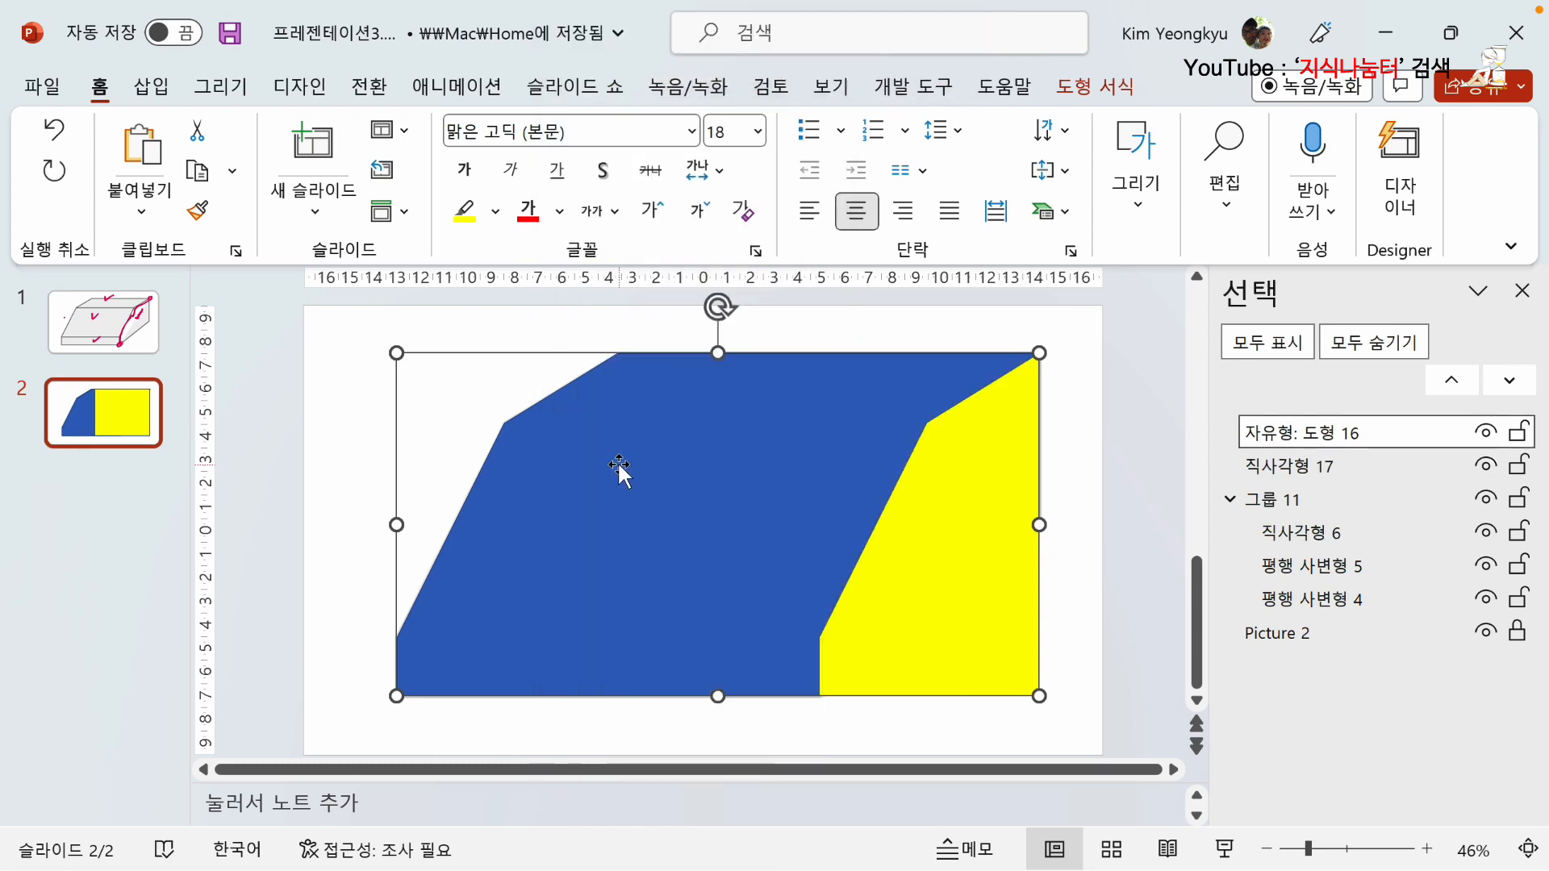
click(1105, 603)
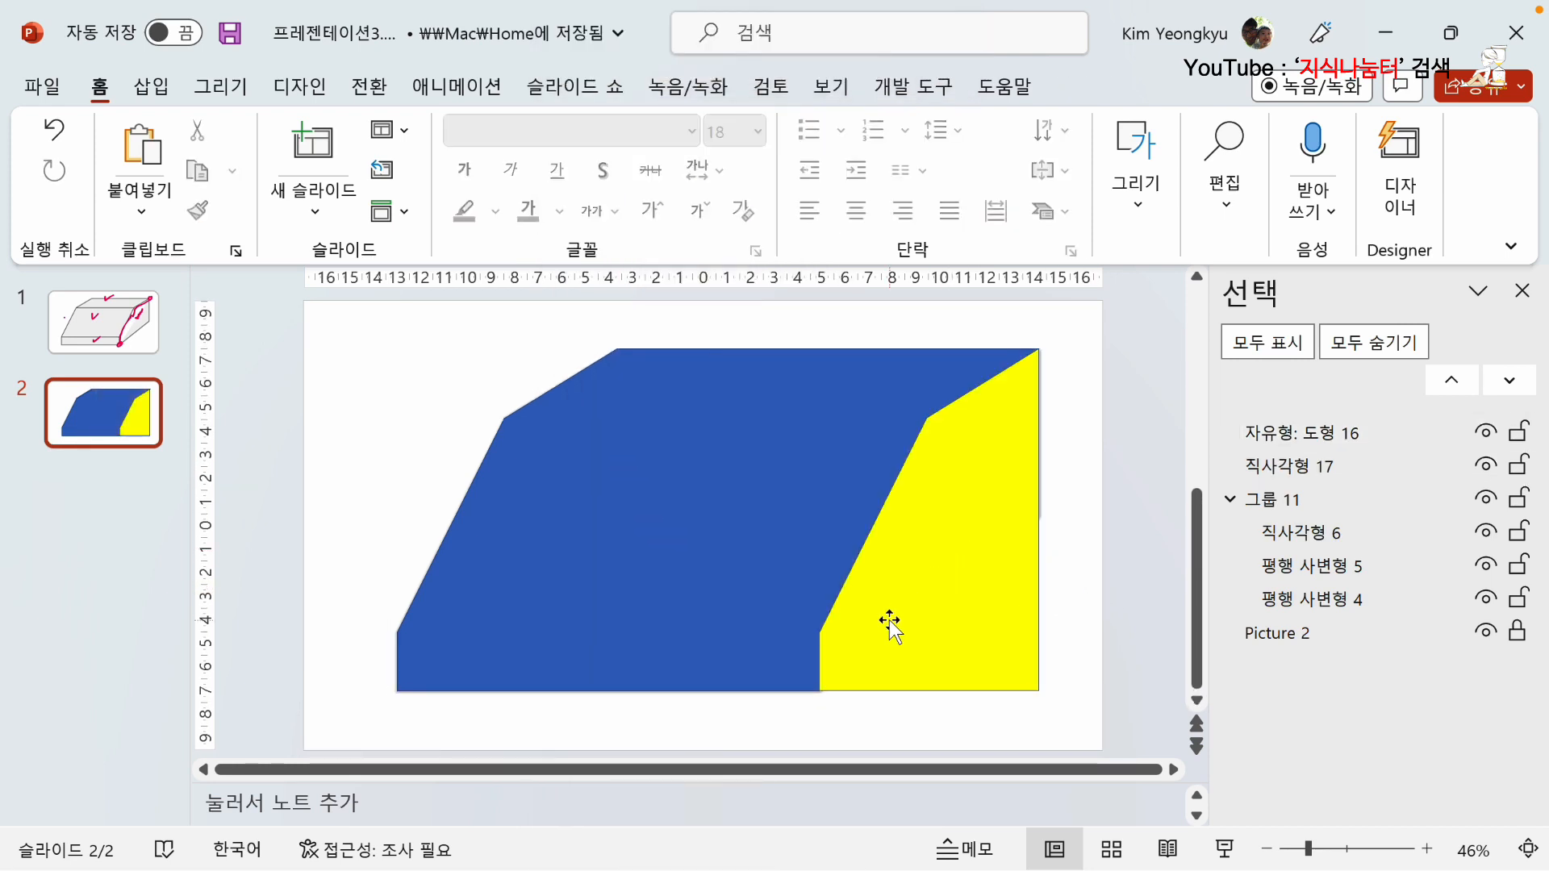
Subtract the merged blue shape from the yellow rectangle, leaving only the side face.
click(990, 562)
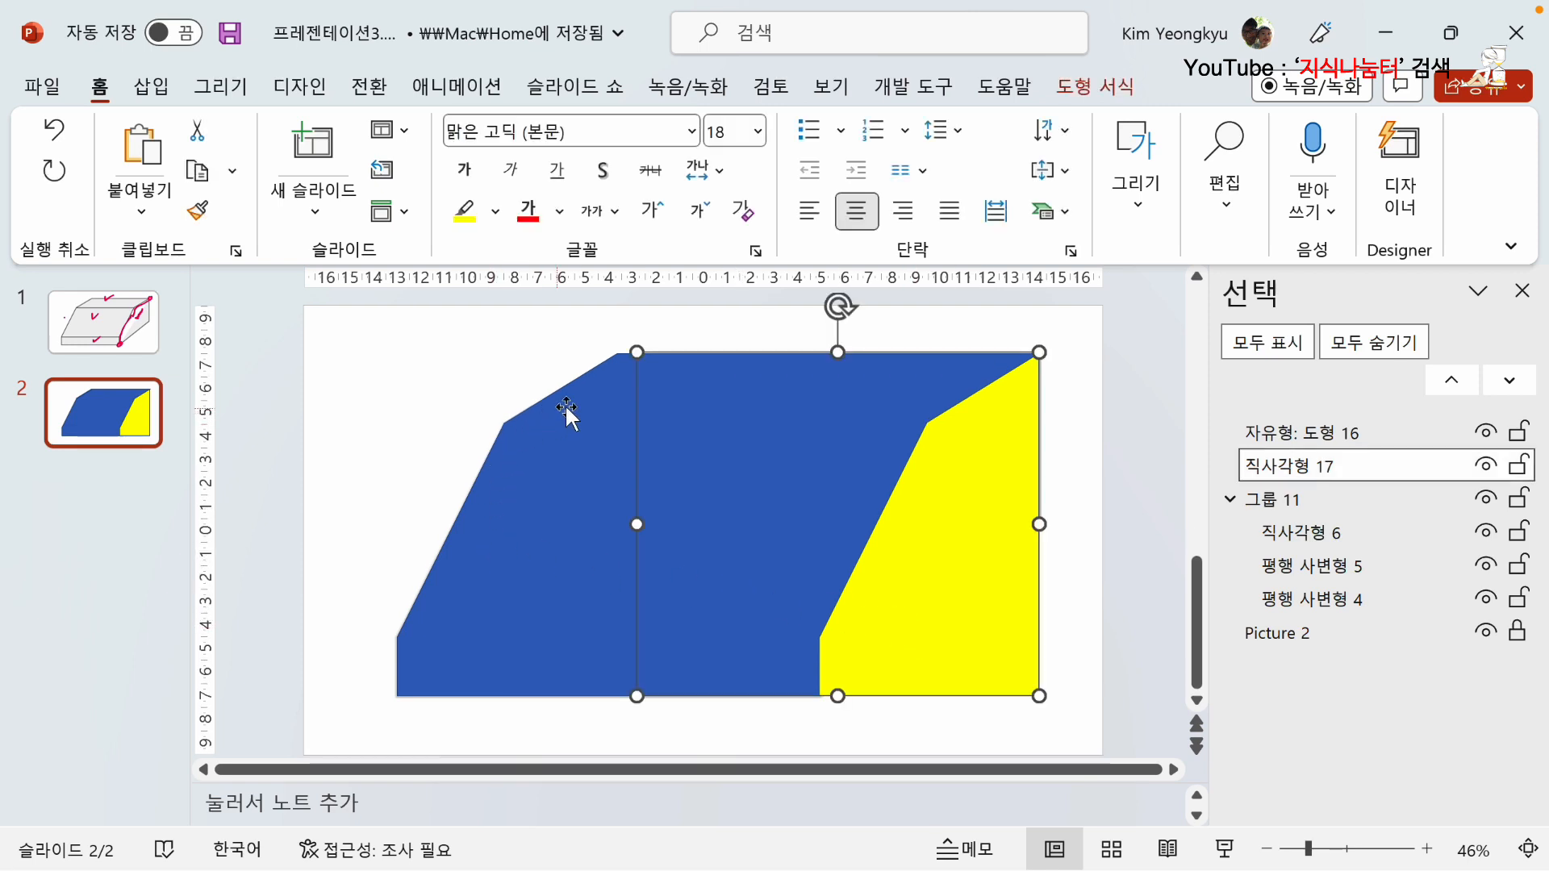
shift+click(523, 507)
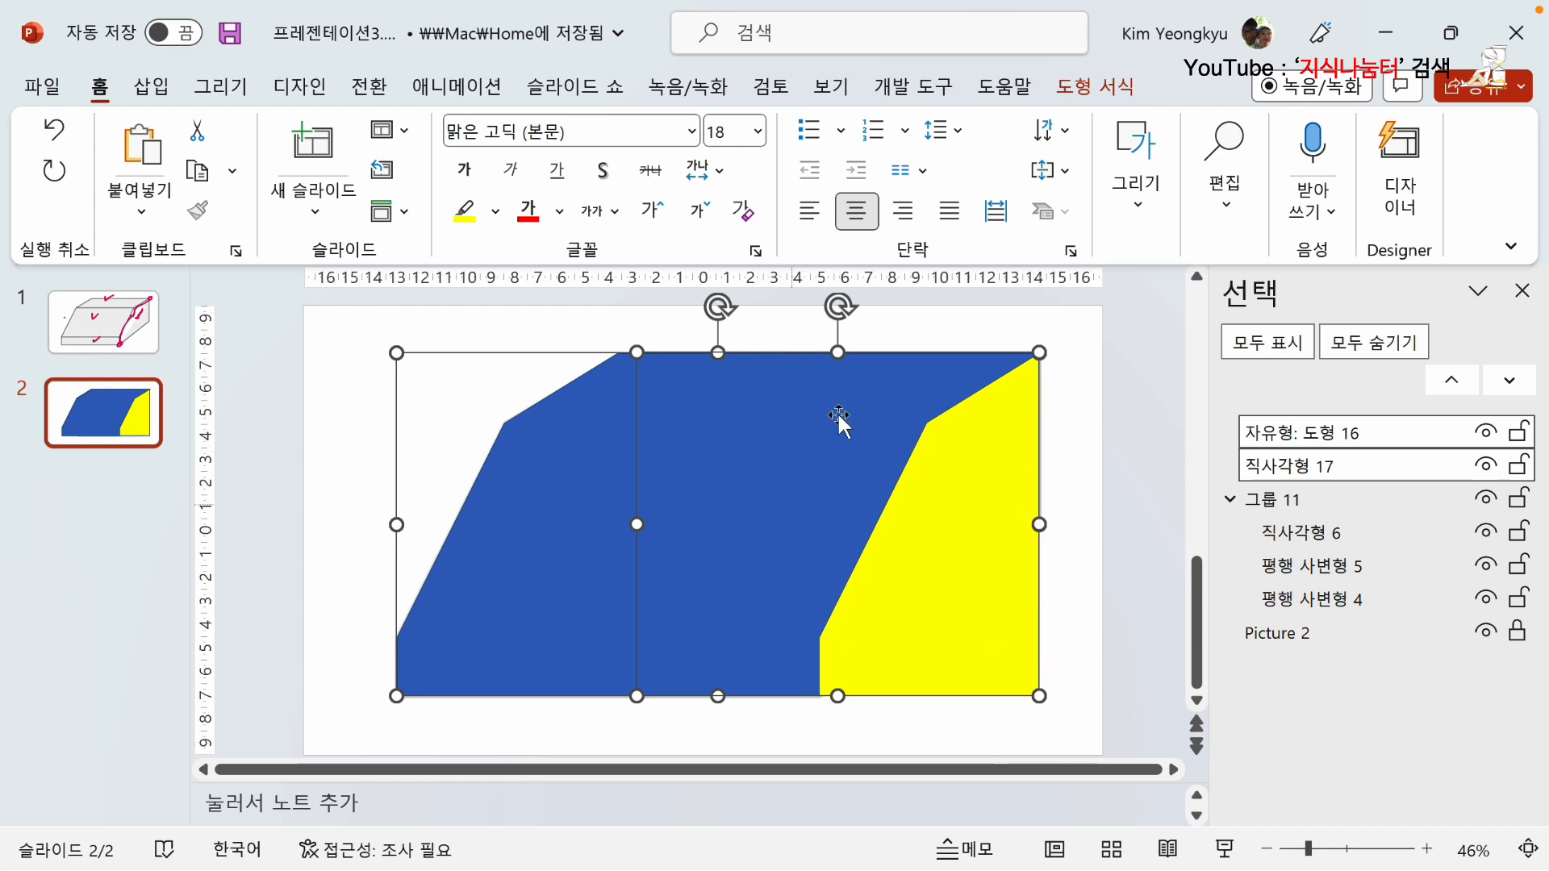
click(1095, 87)
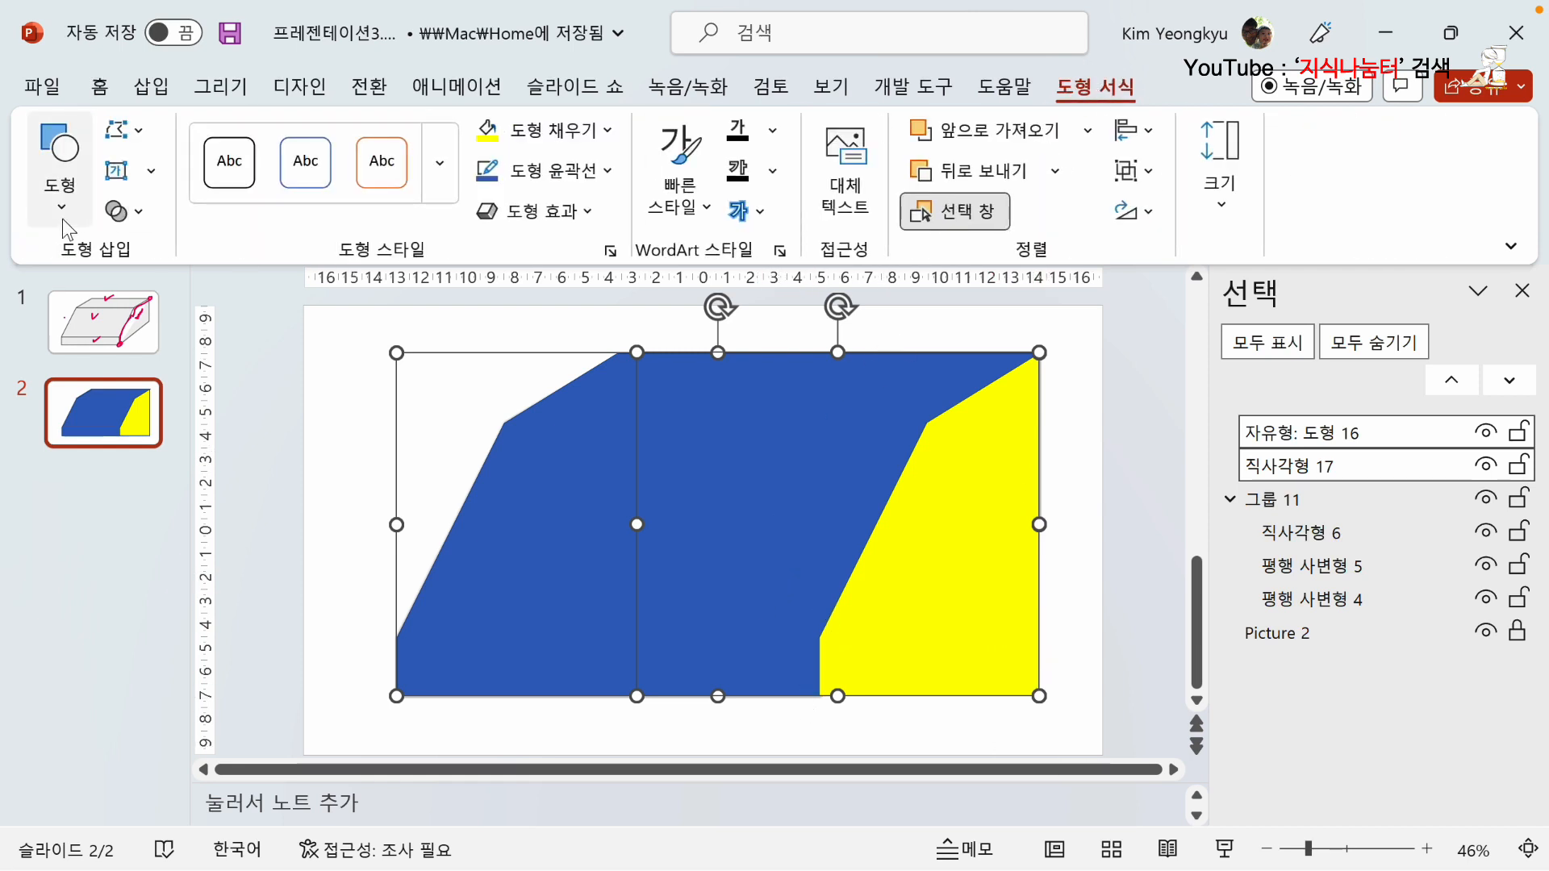
click(136, 213)
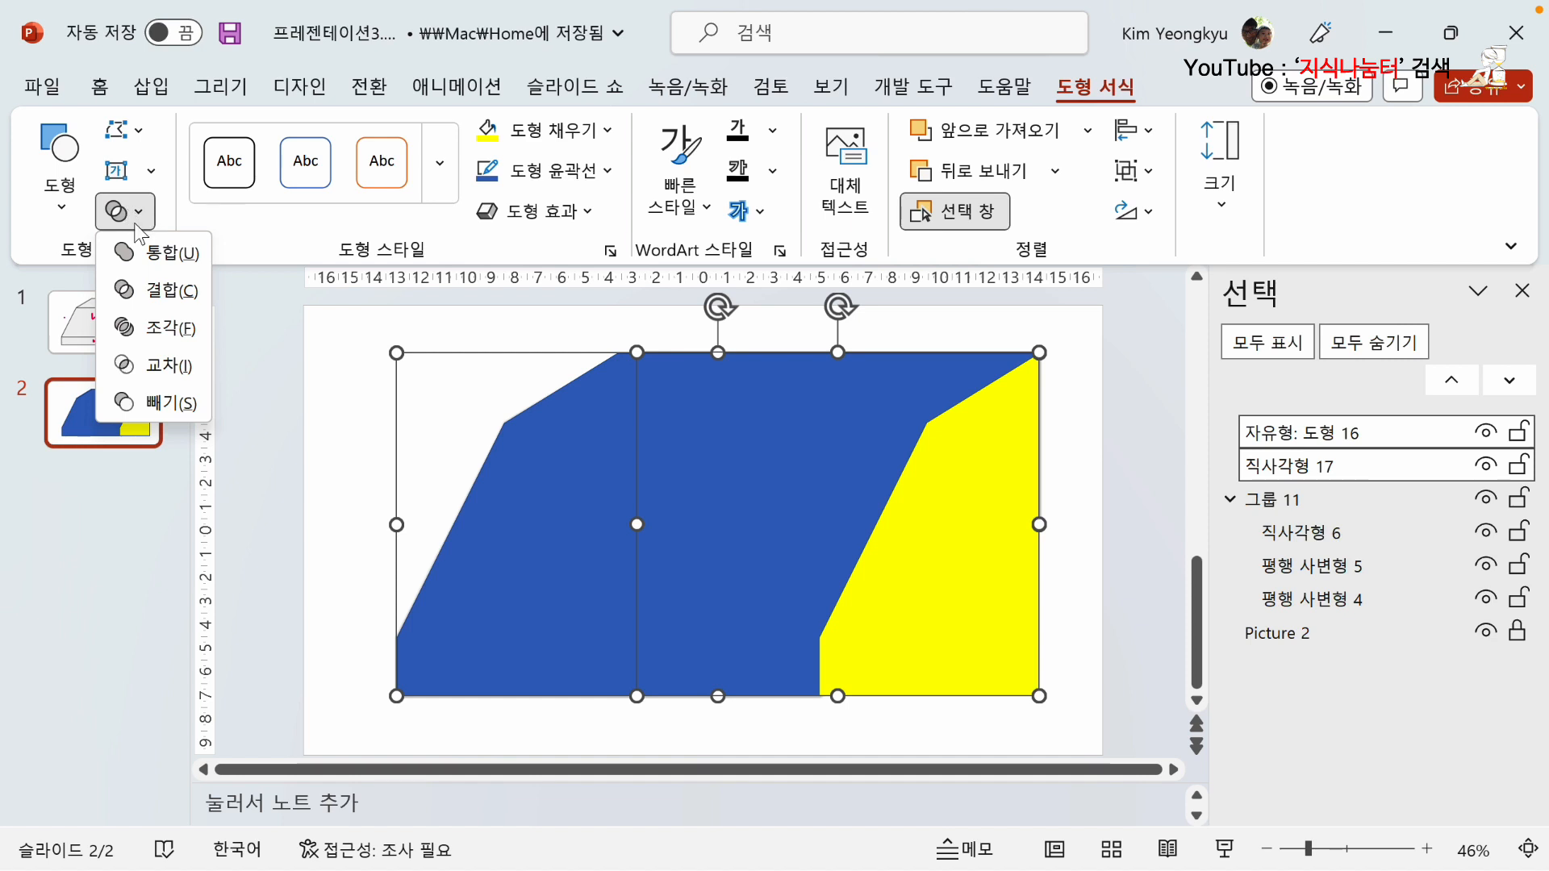
click(161, 405)
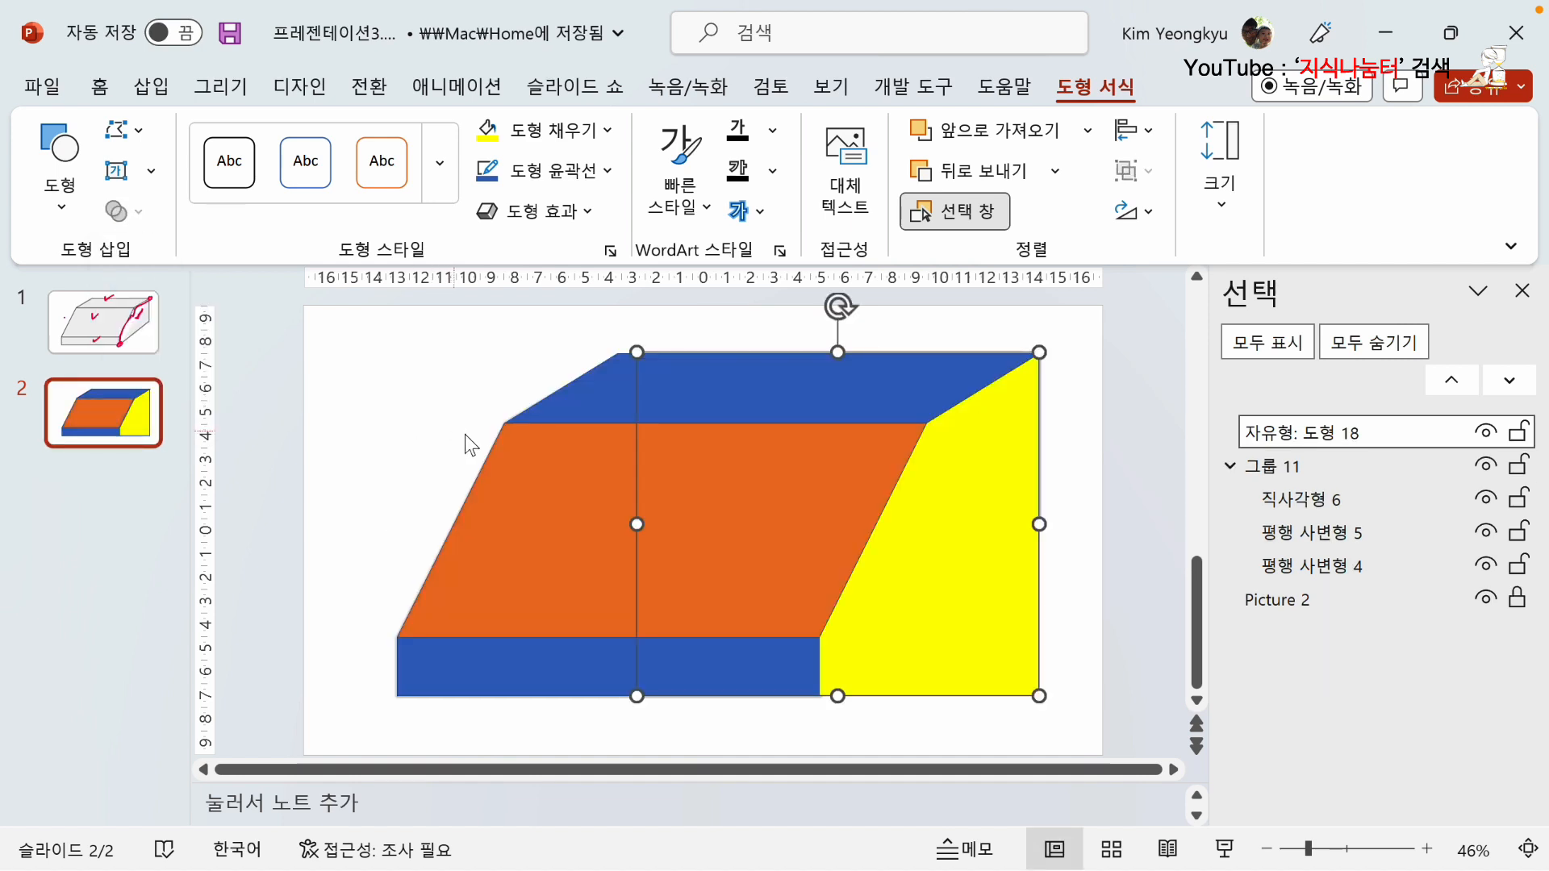
click(1078, 546)
Set the yellow side shape to no fill.
click(982, 560)
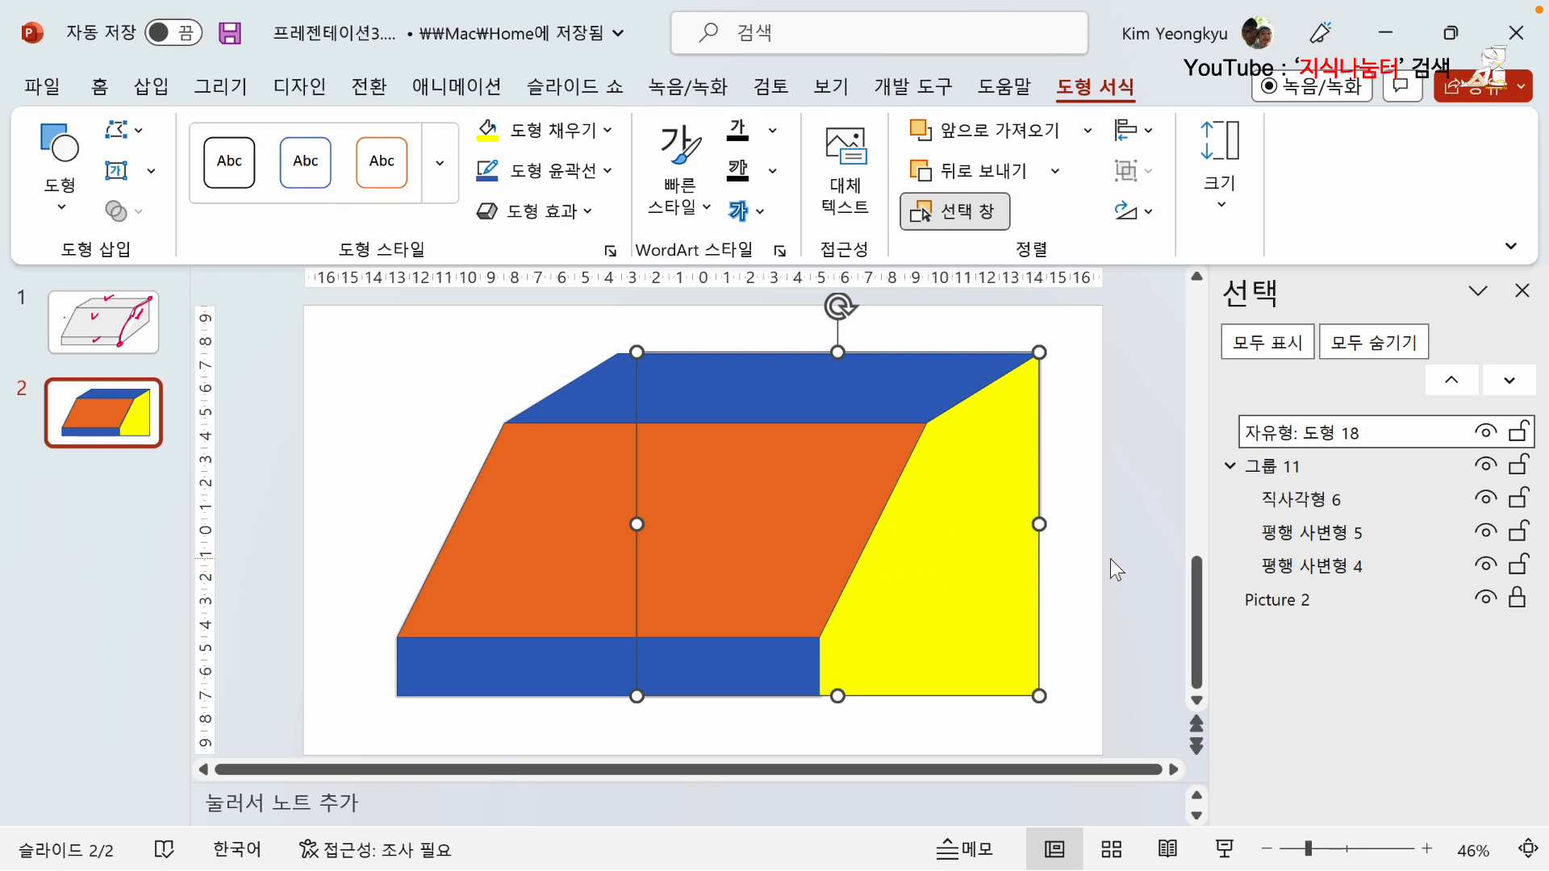
click(987, 567)
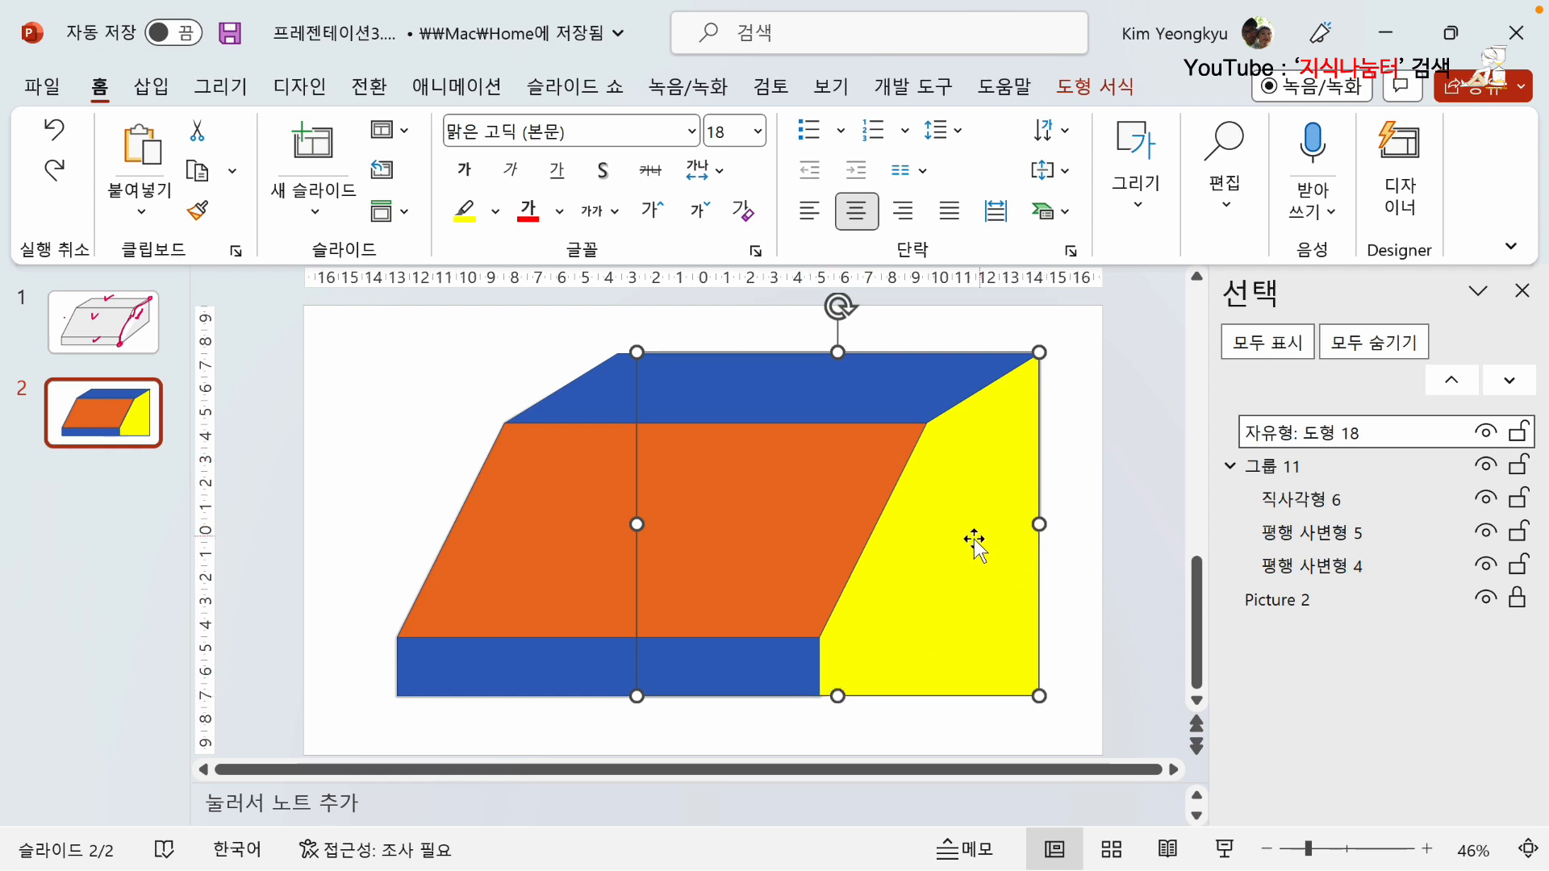
click(1091, 87)
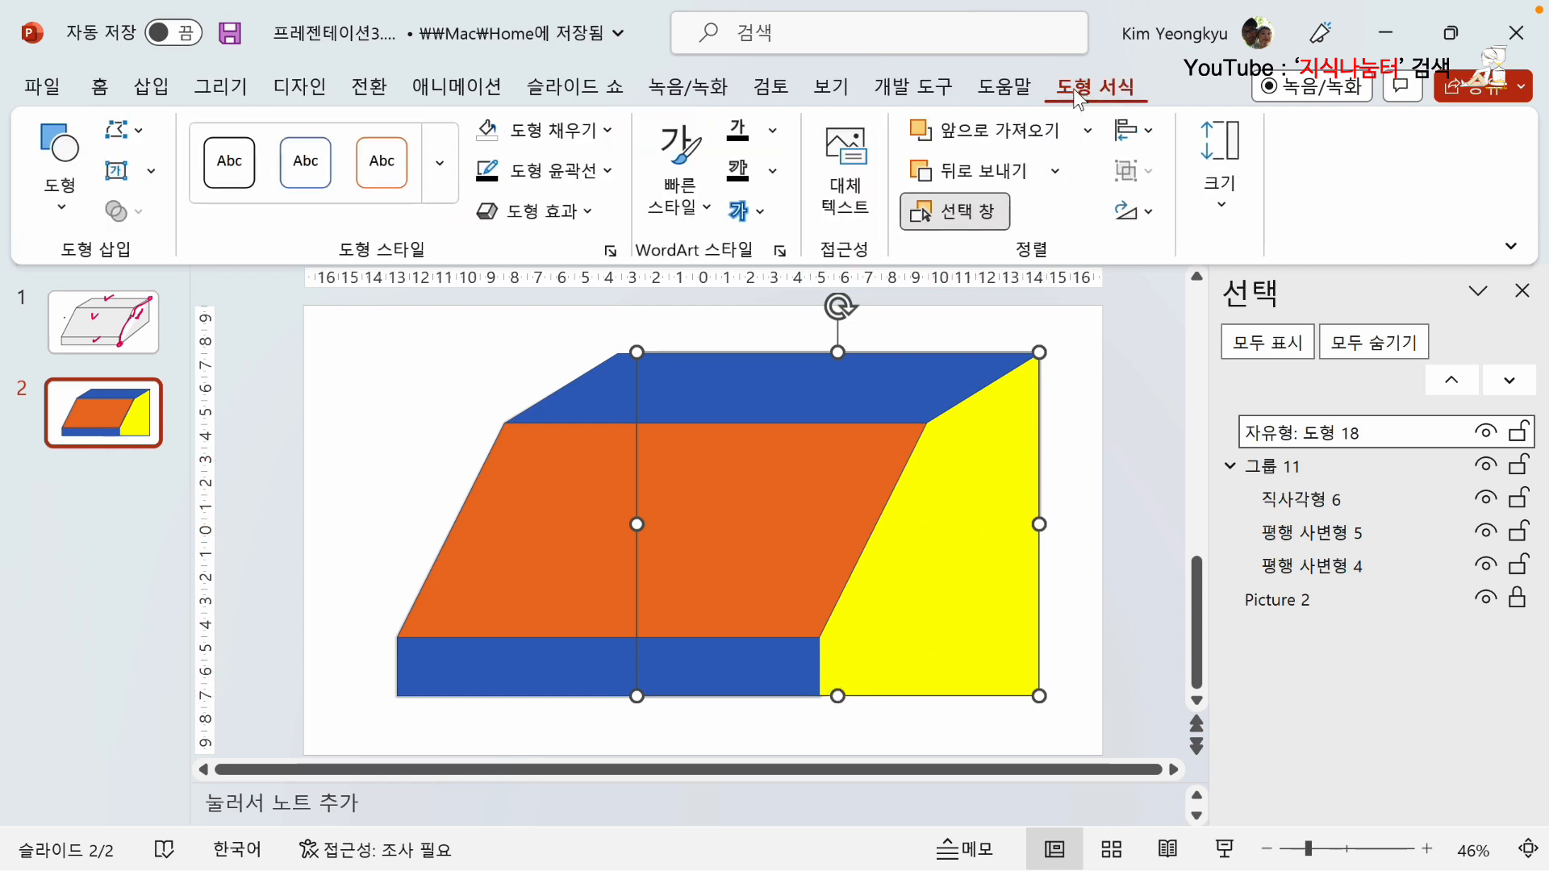
click(607, 130)
click(569, 437)
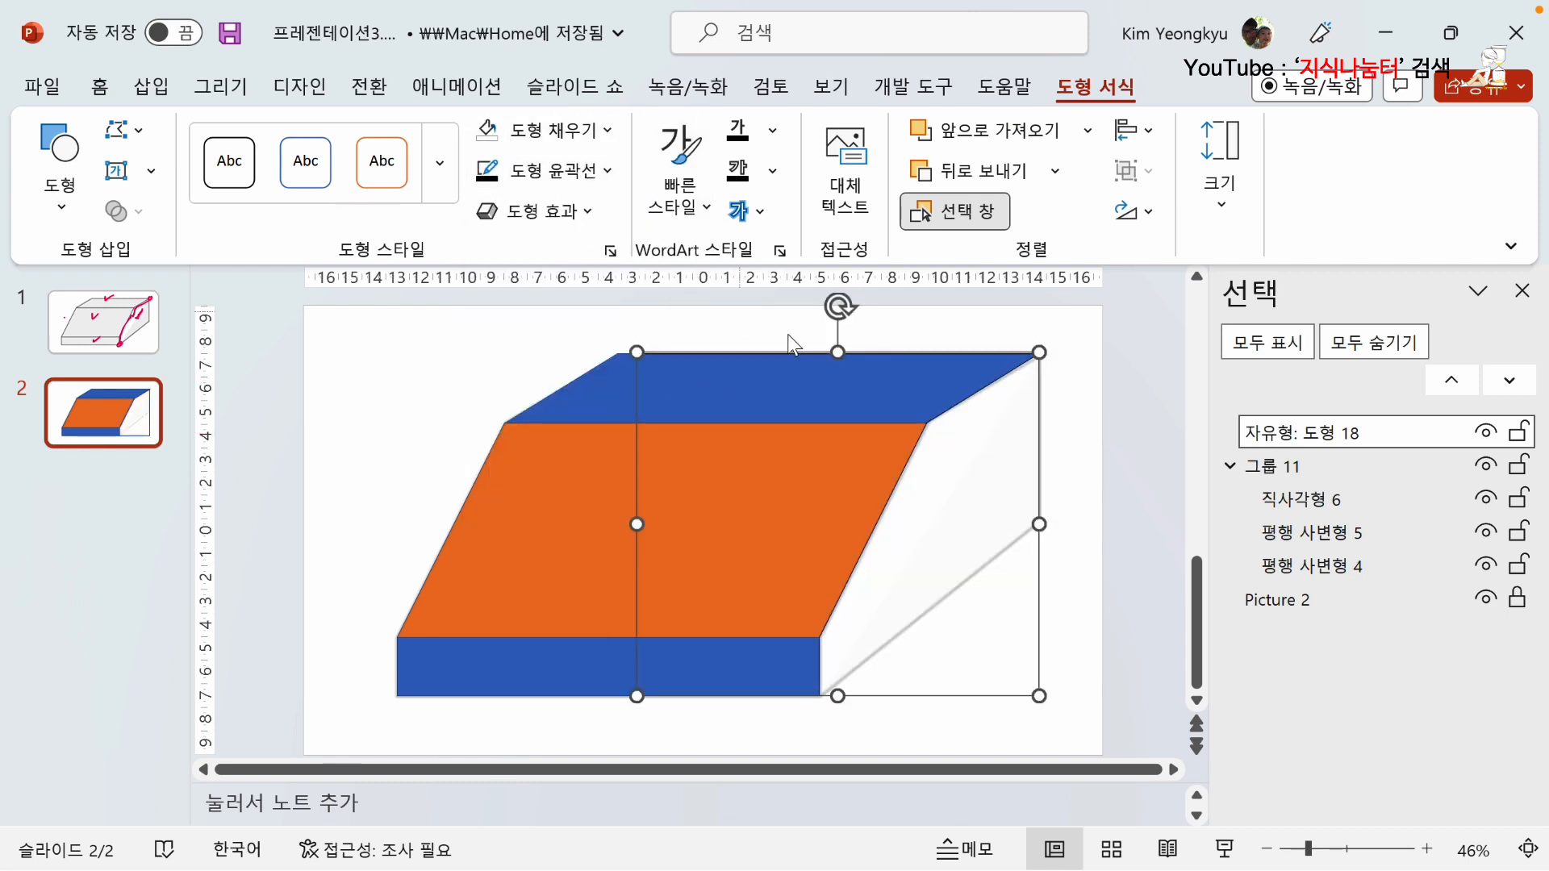
click(1085, 544)
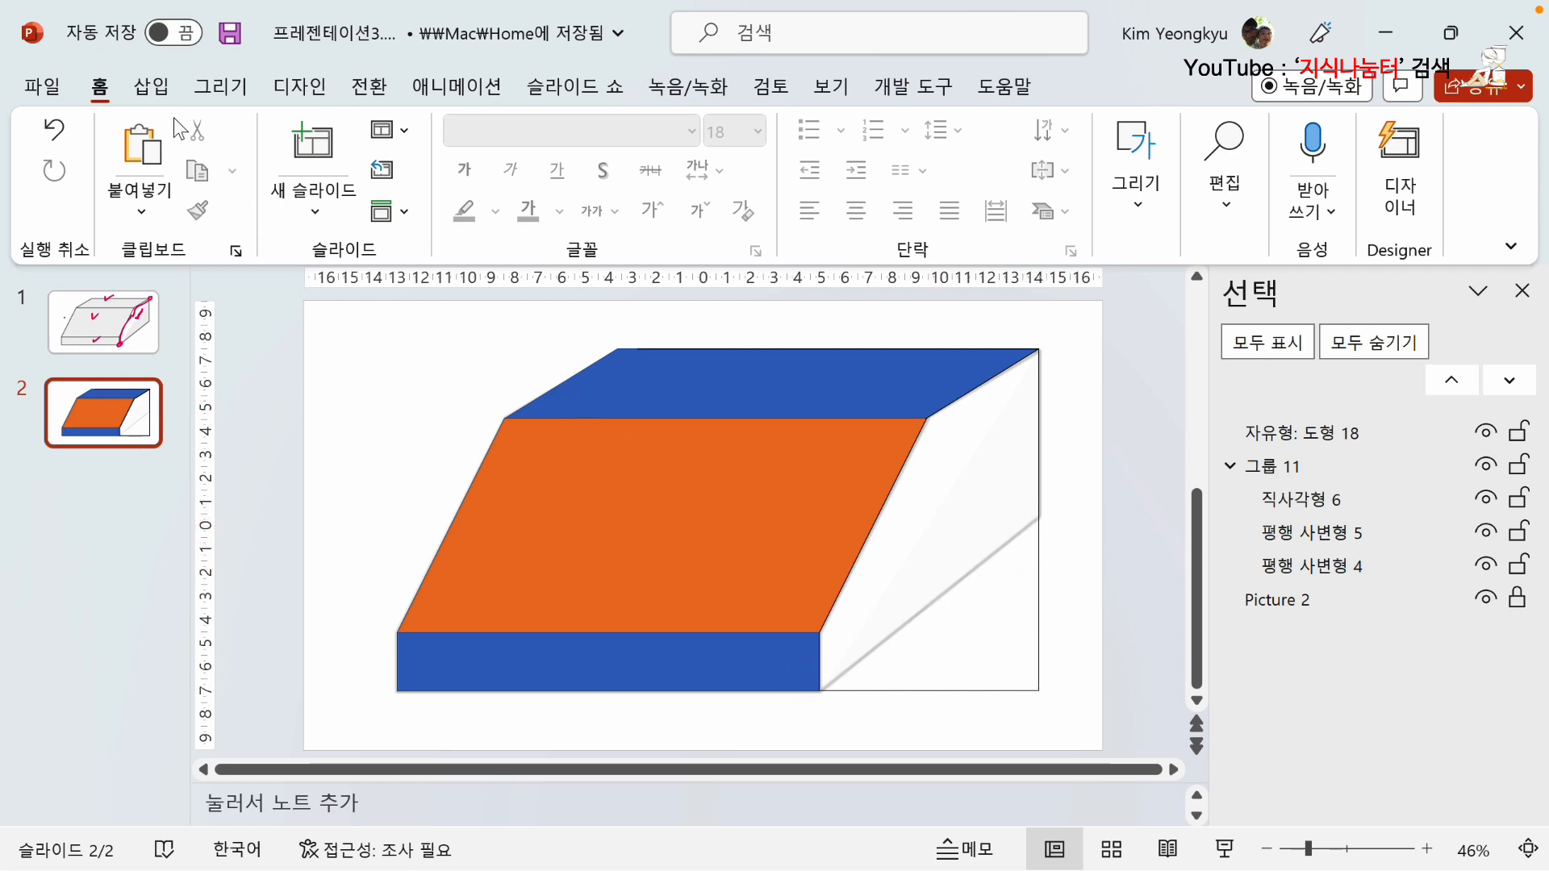
Draw a right triangle over the lower-left corner of the orange face and fill it with the standard purple.
click(161, 87)
click(480, 211)
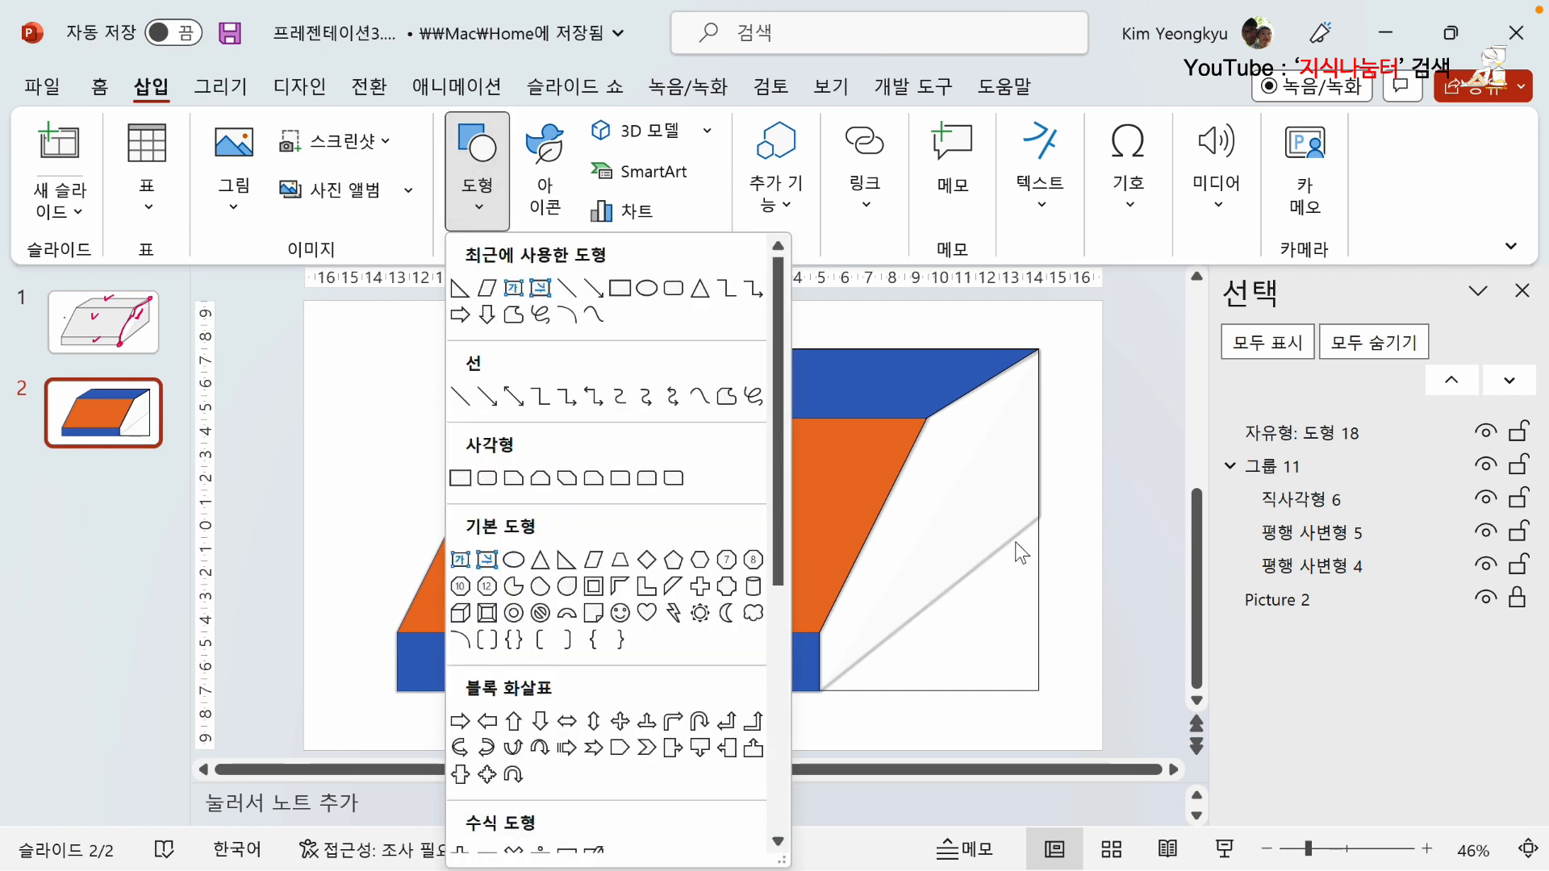
click(567, 562)
drag(352, 478, 499, 633)
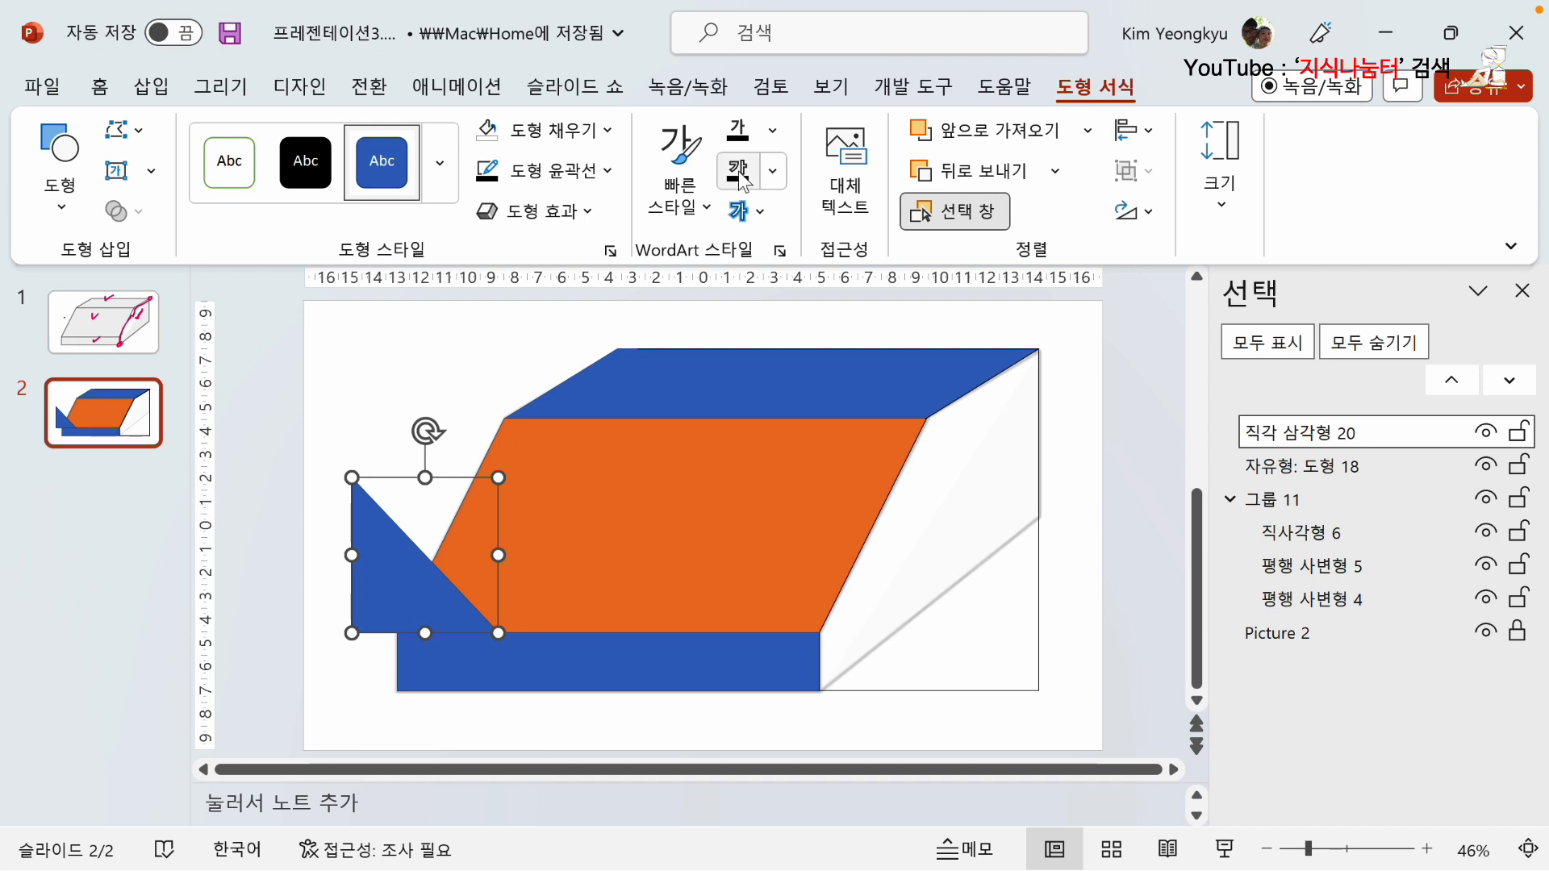
click(610, 131)
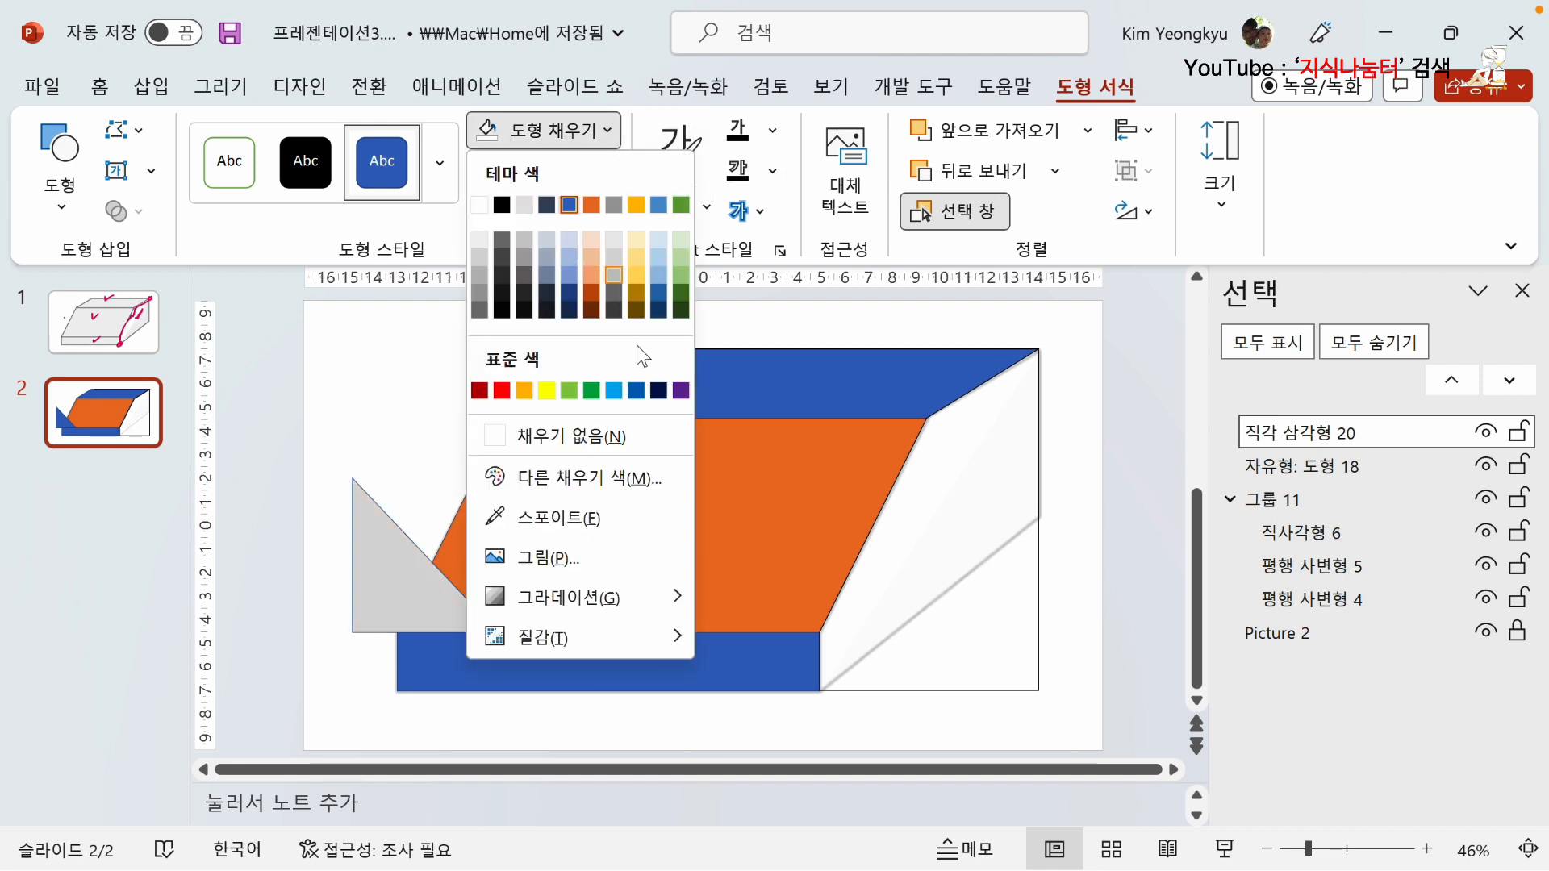
click(683, 386)
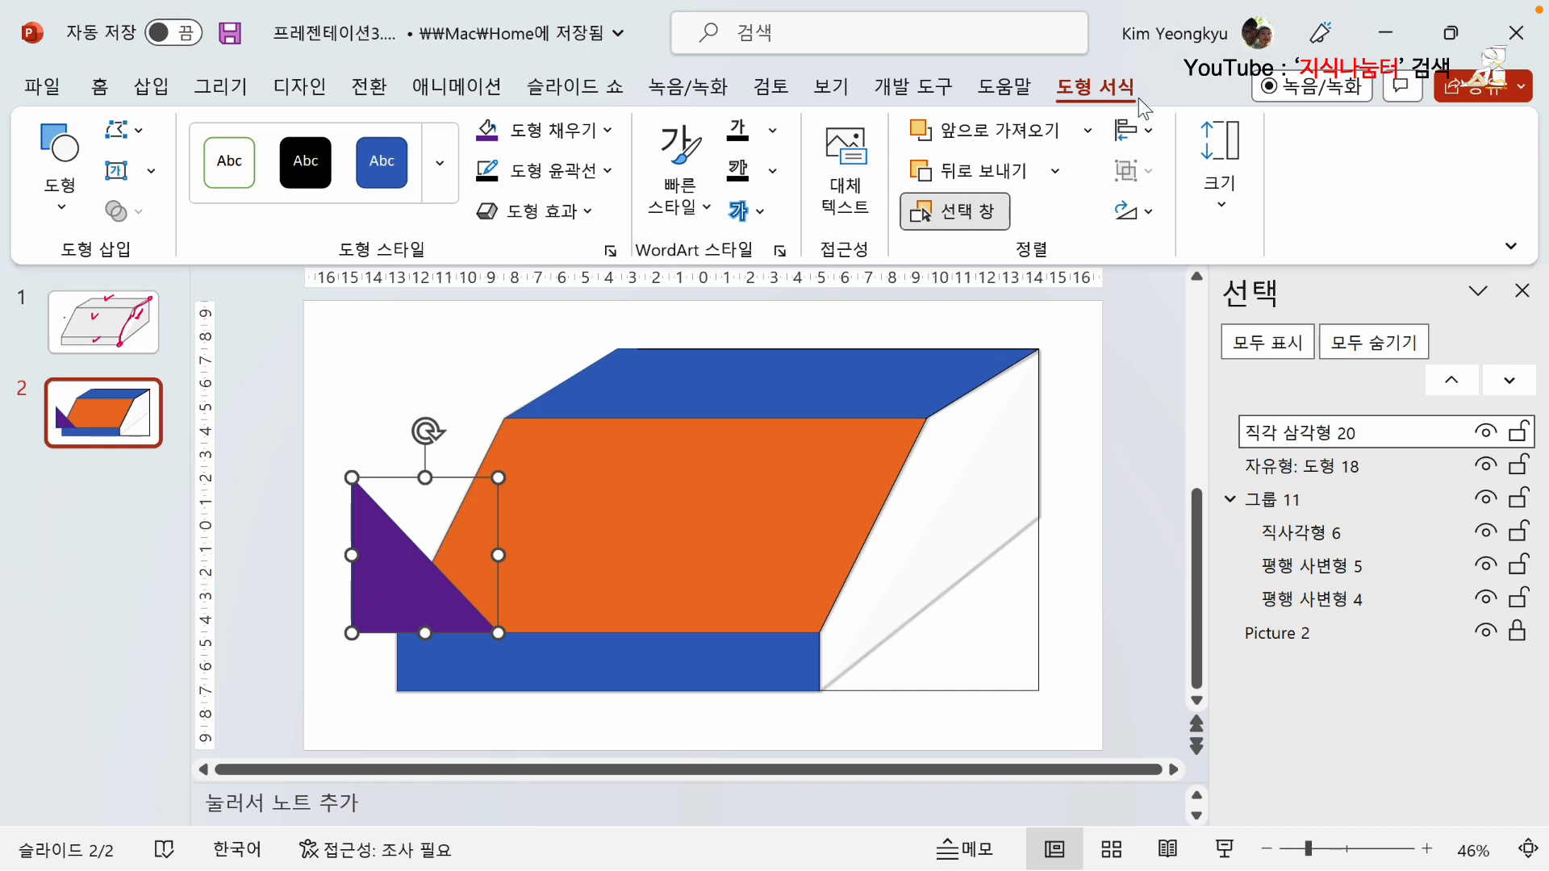
Flip the purple triangle horizontally and move it right over the lower-right corner of the orange face.
click(1149, 215)
click(1202, 373)
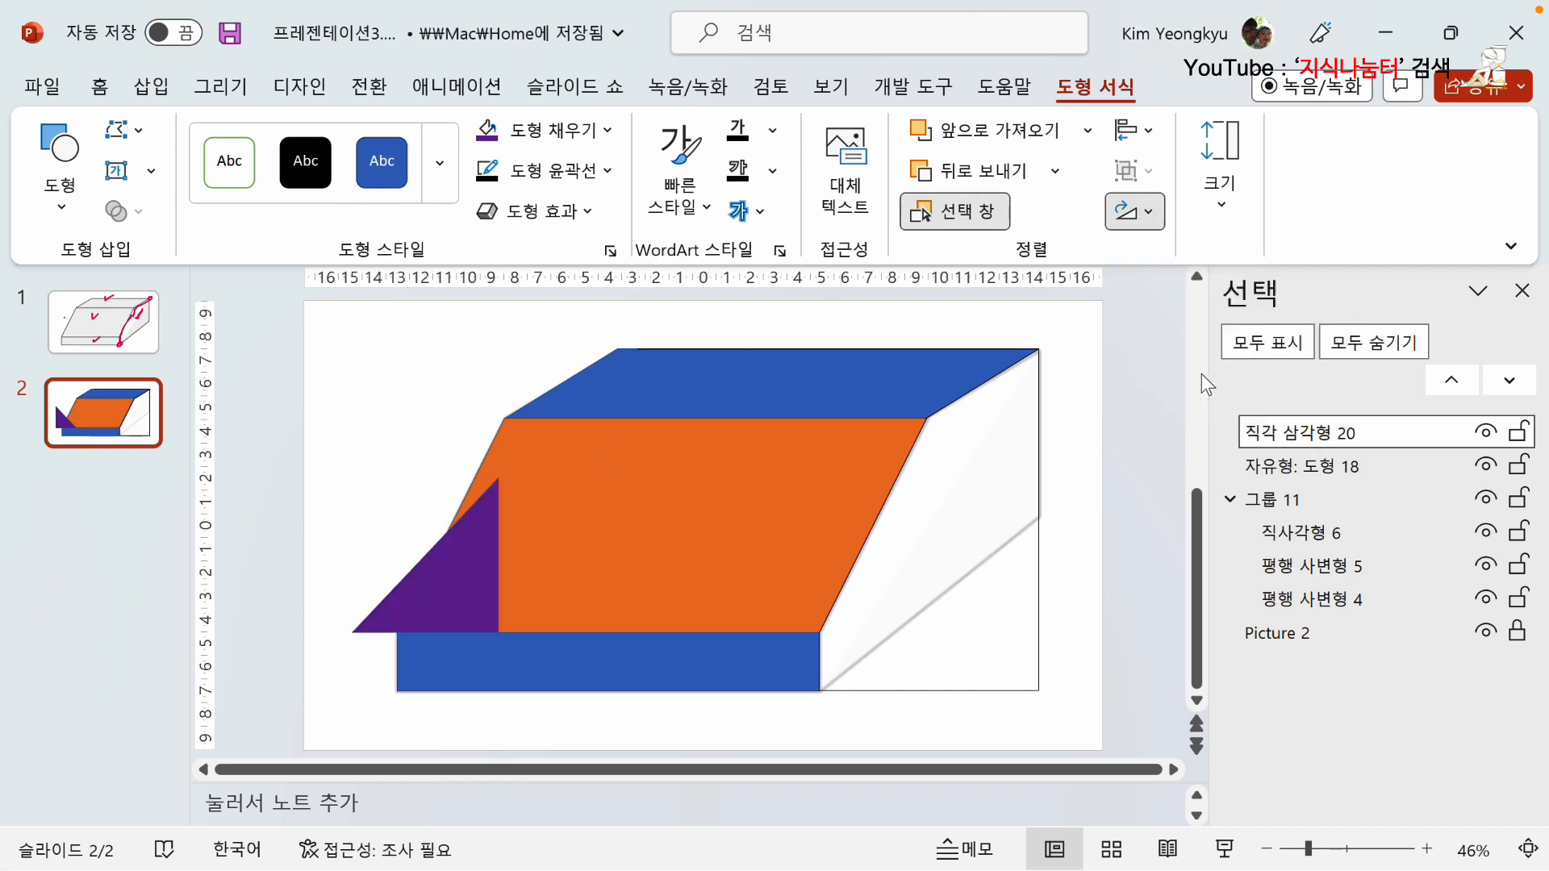
drag(465, 556, 839, 555)
Align the purple right triangle to the right and bottom edges of the unfilled side shape.
click(1060, 657)
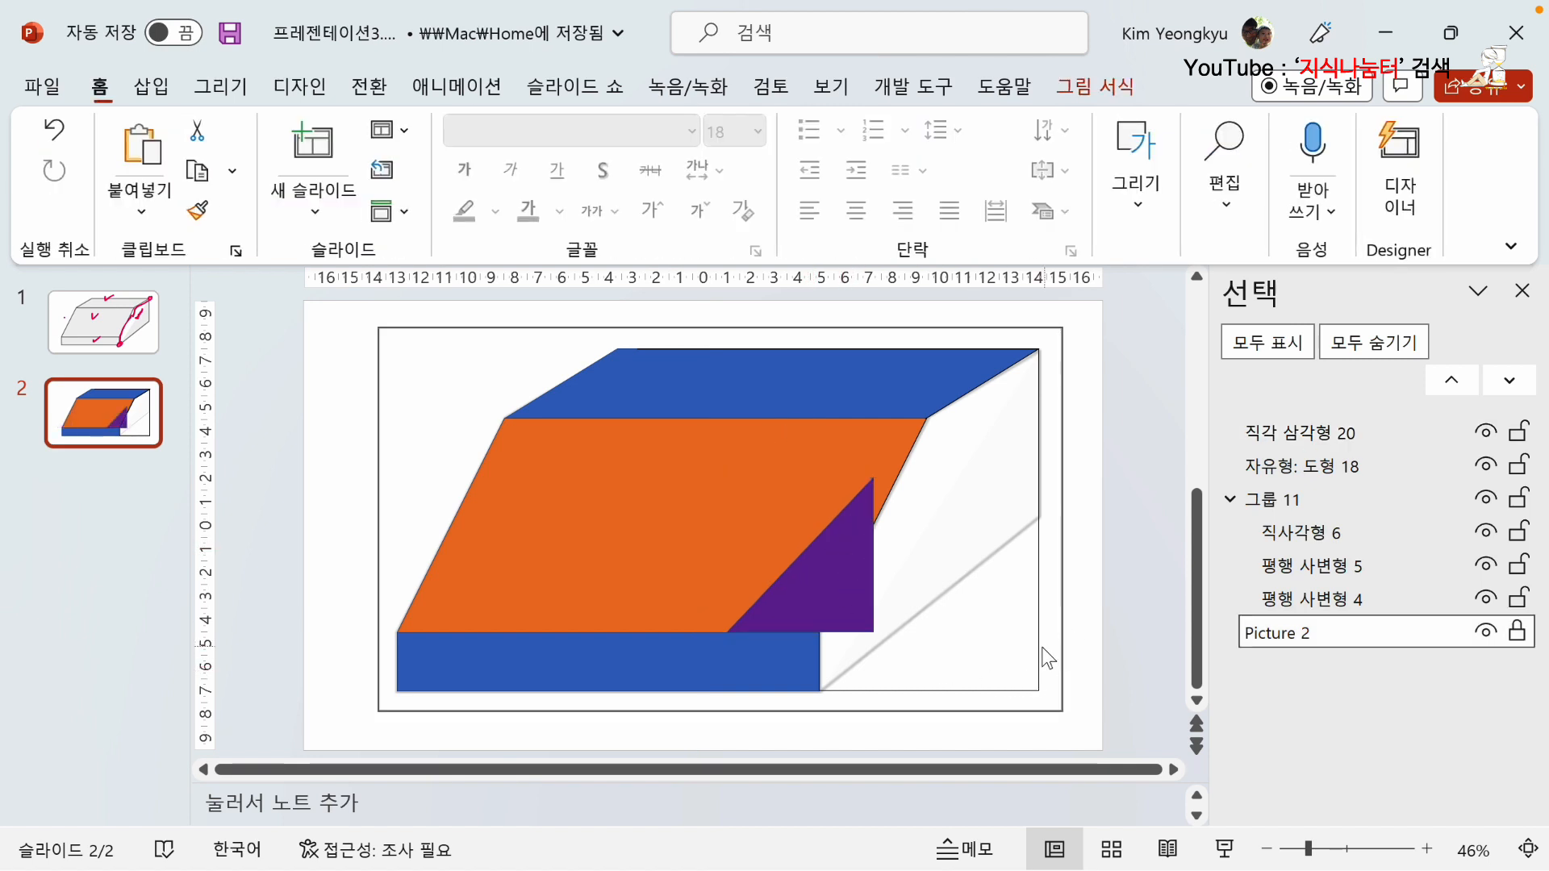
key(Escape)
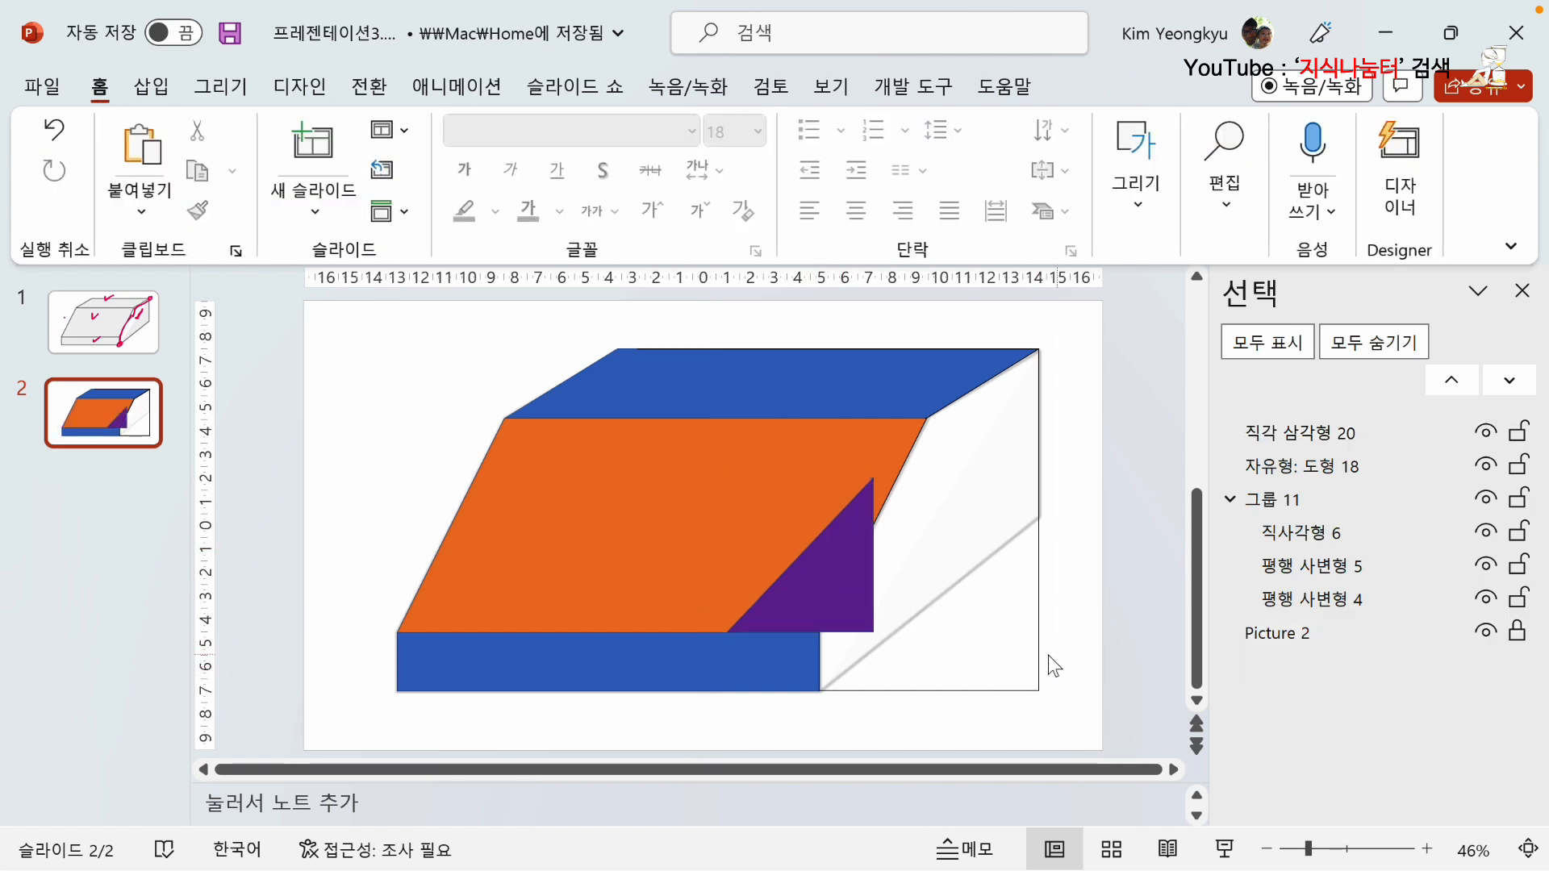
click(1038, 655)
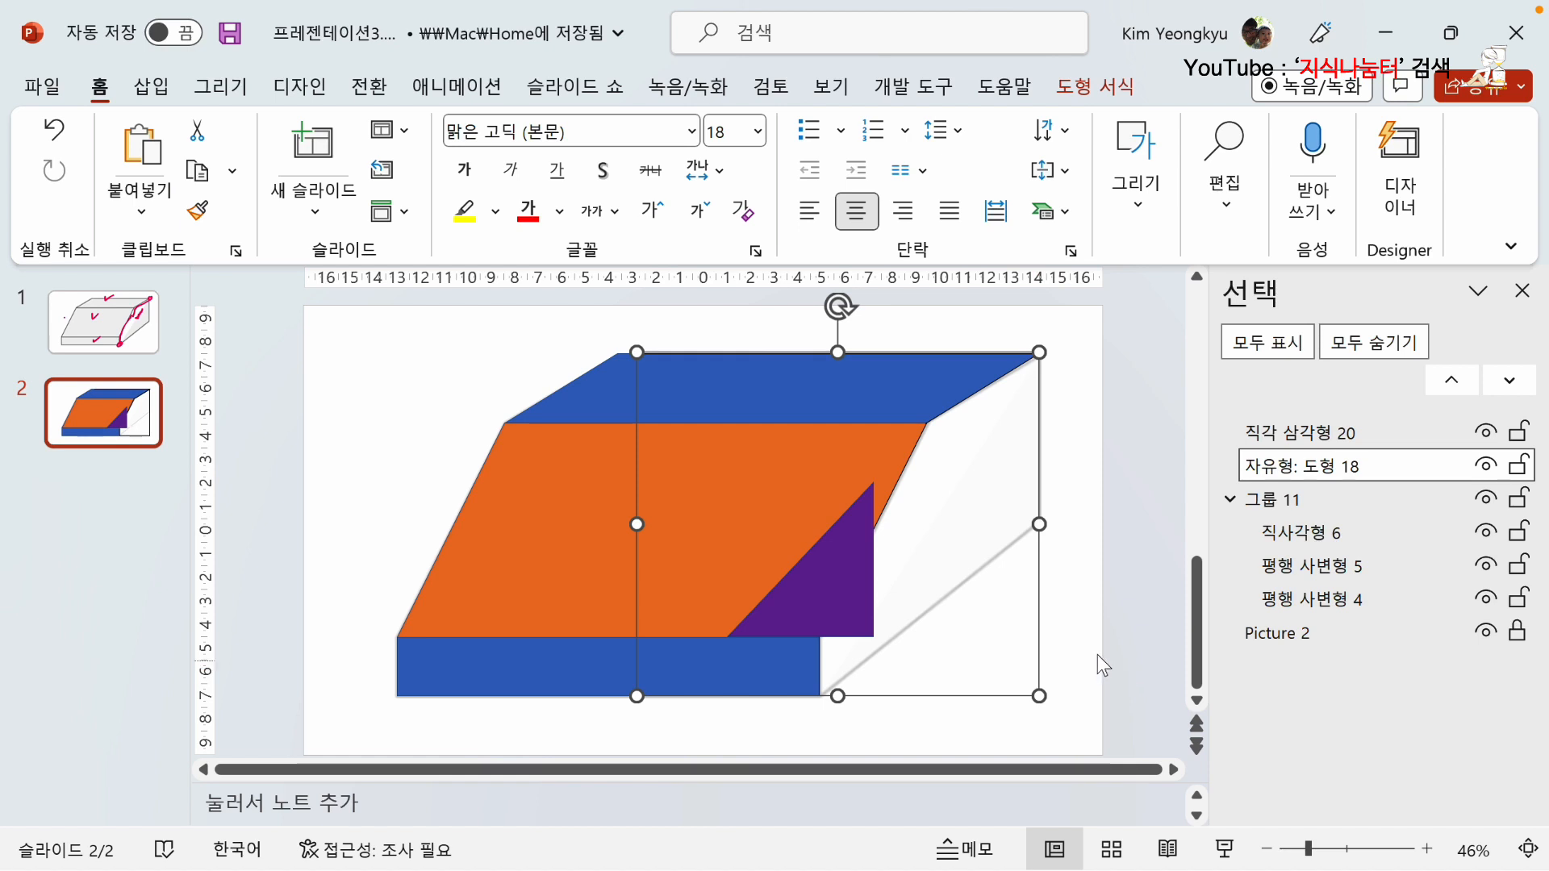
shift+click(820, 584)
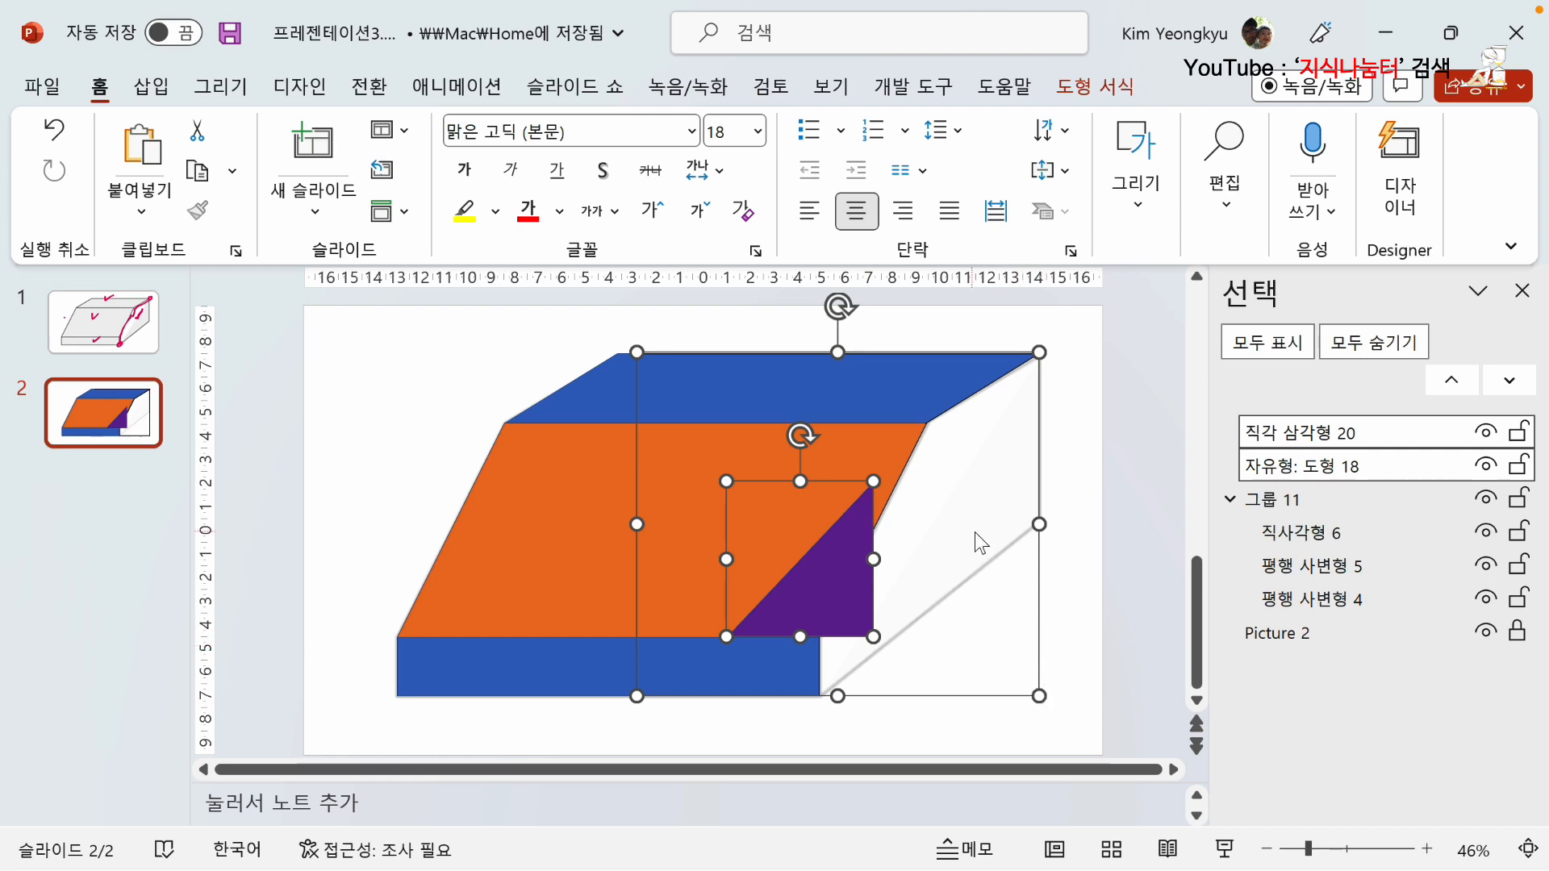
click(1095, 86)
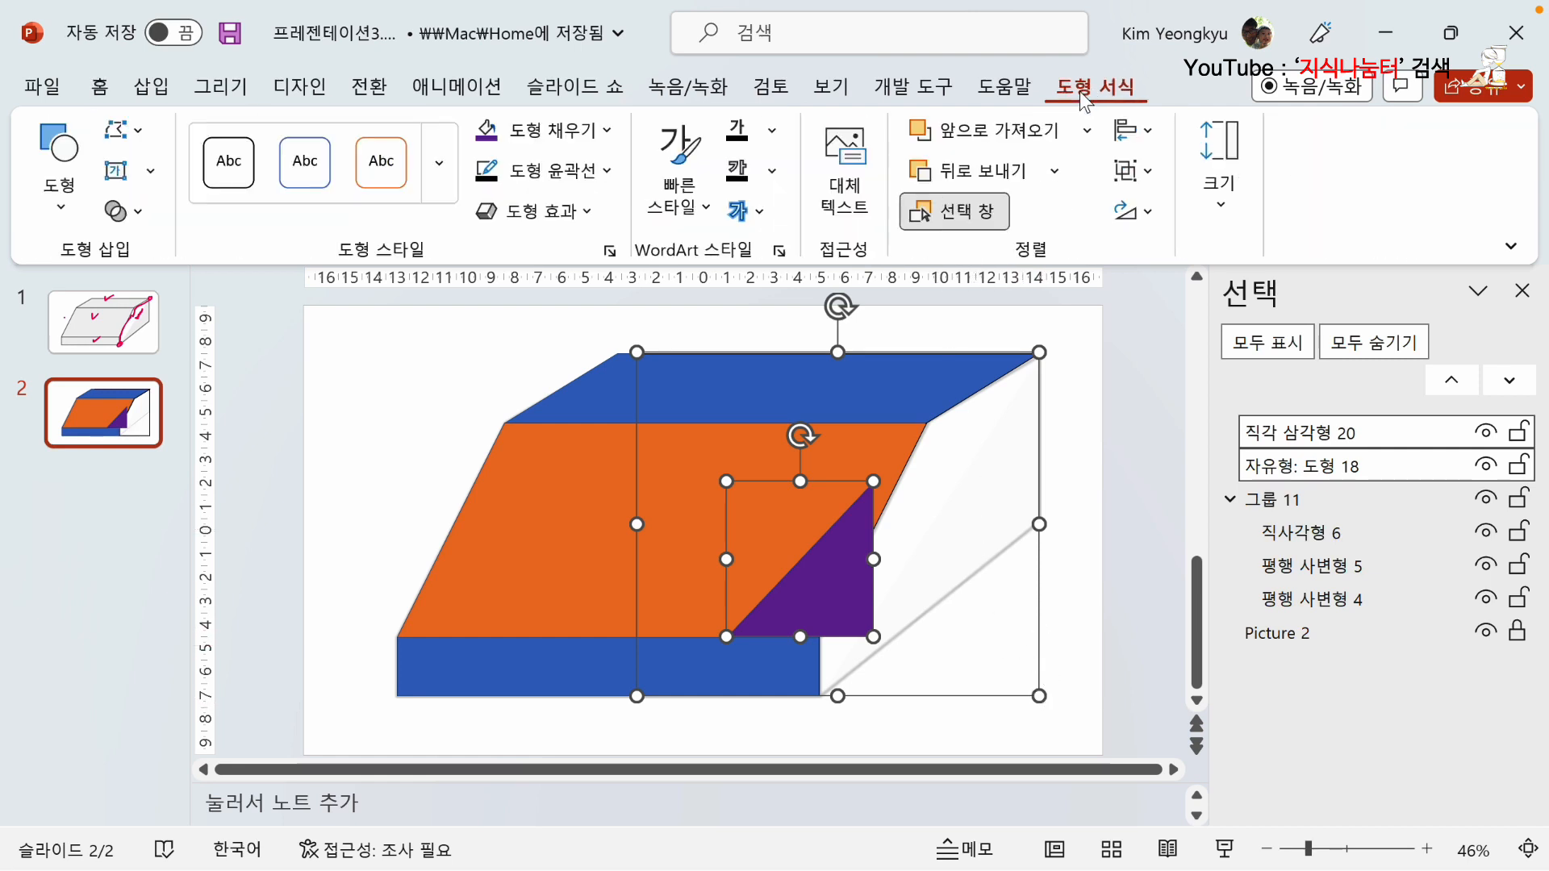
click(1127, 148)
click(1197, 244)
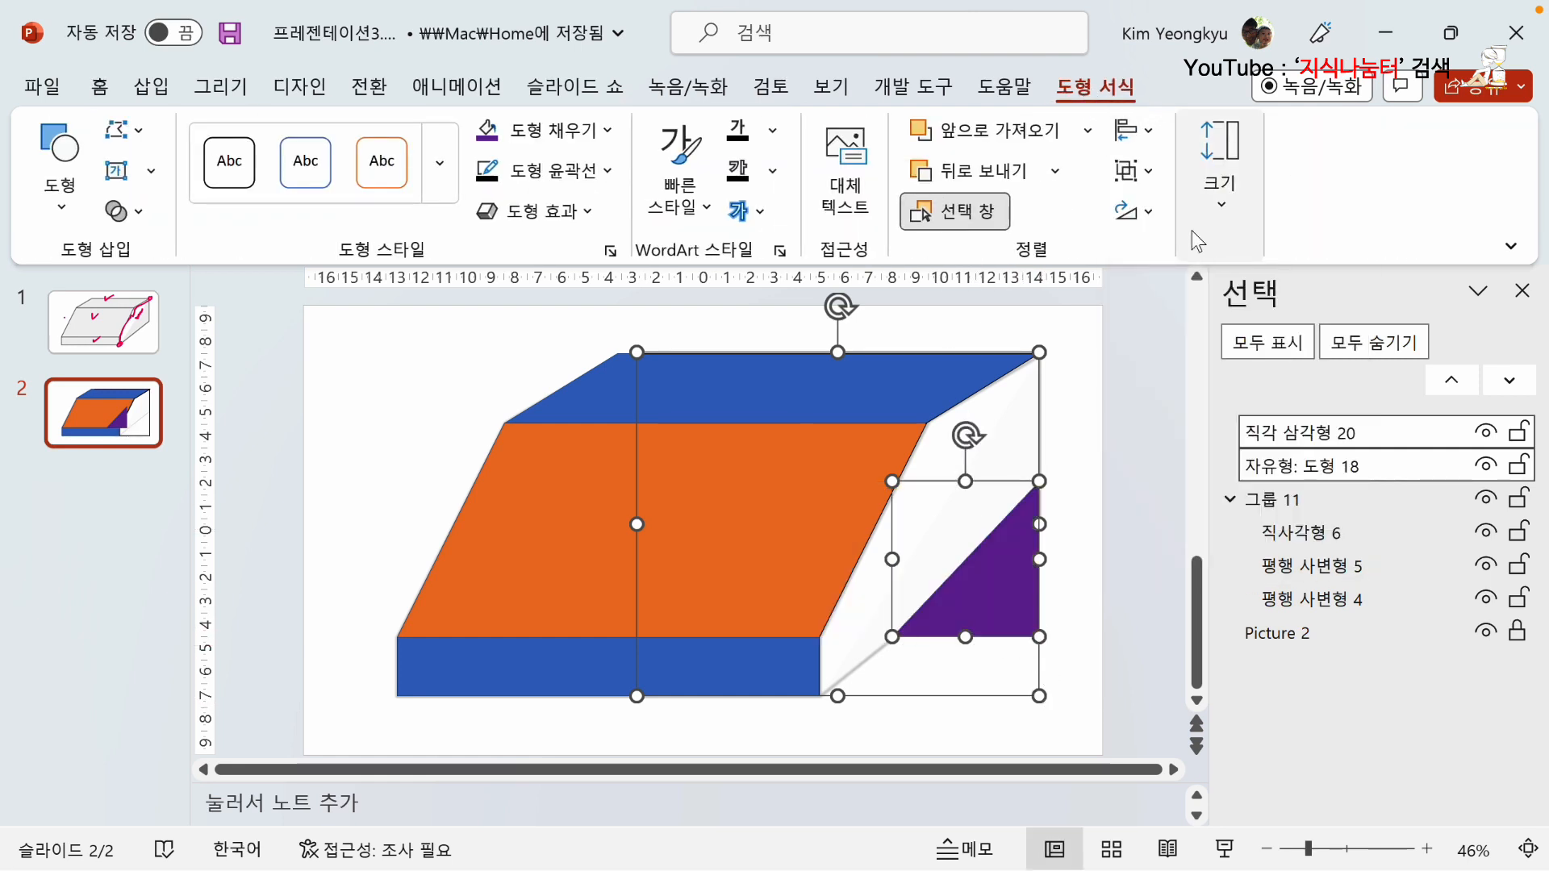
click(1135, 130)
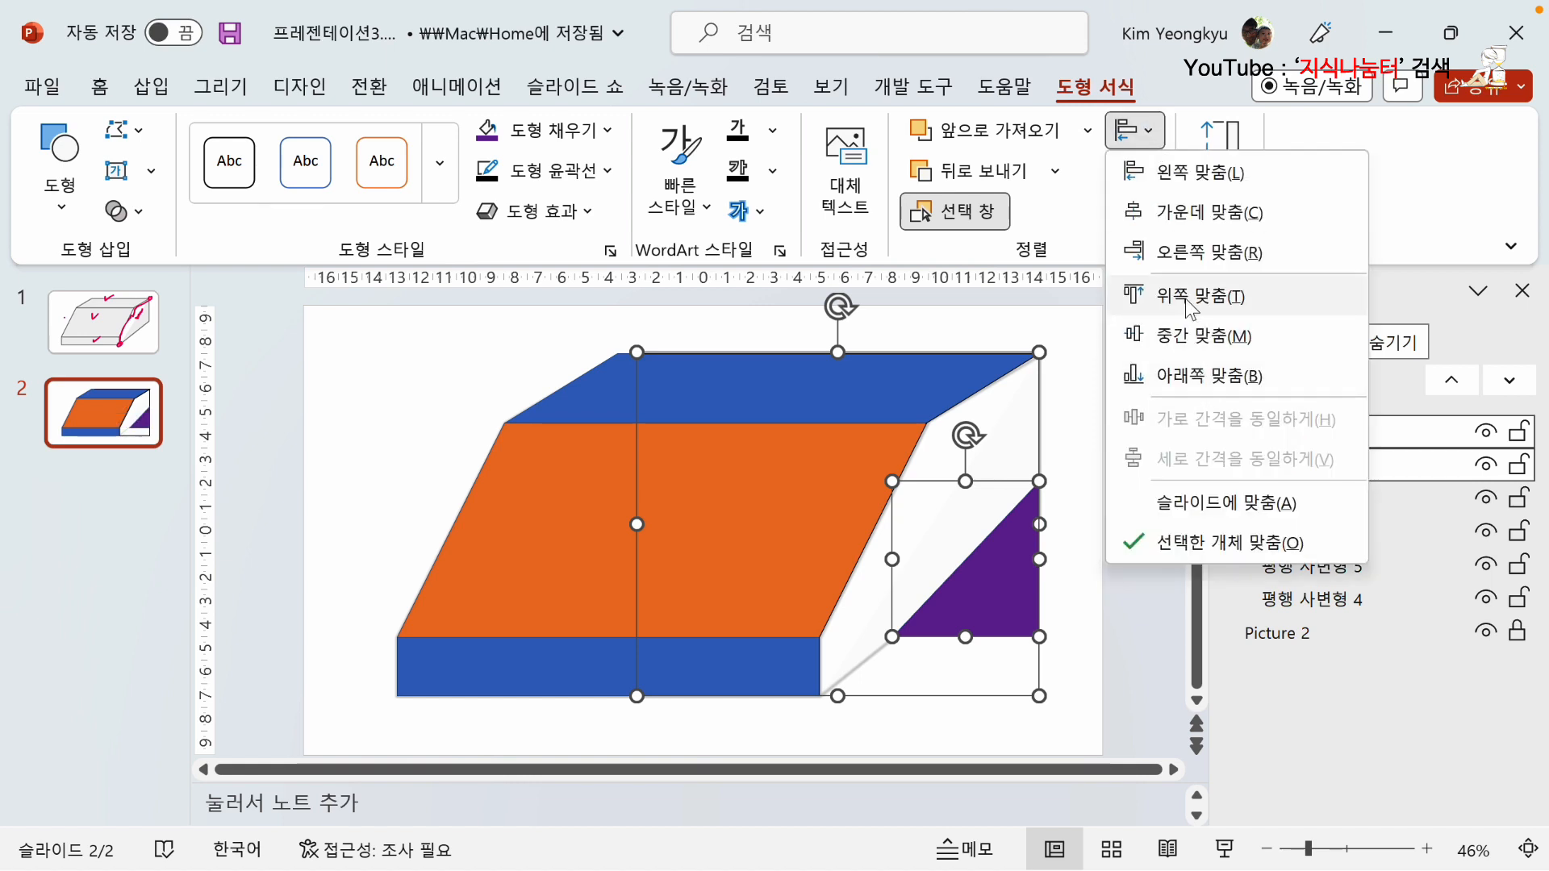
click(1196, 375)
click(1075, 641)
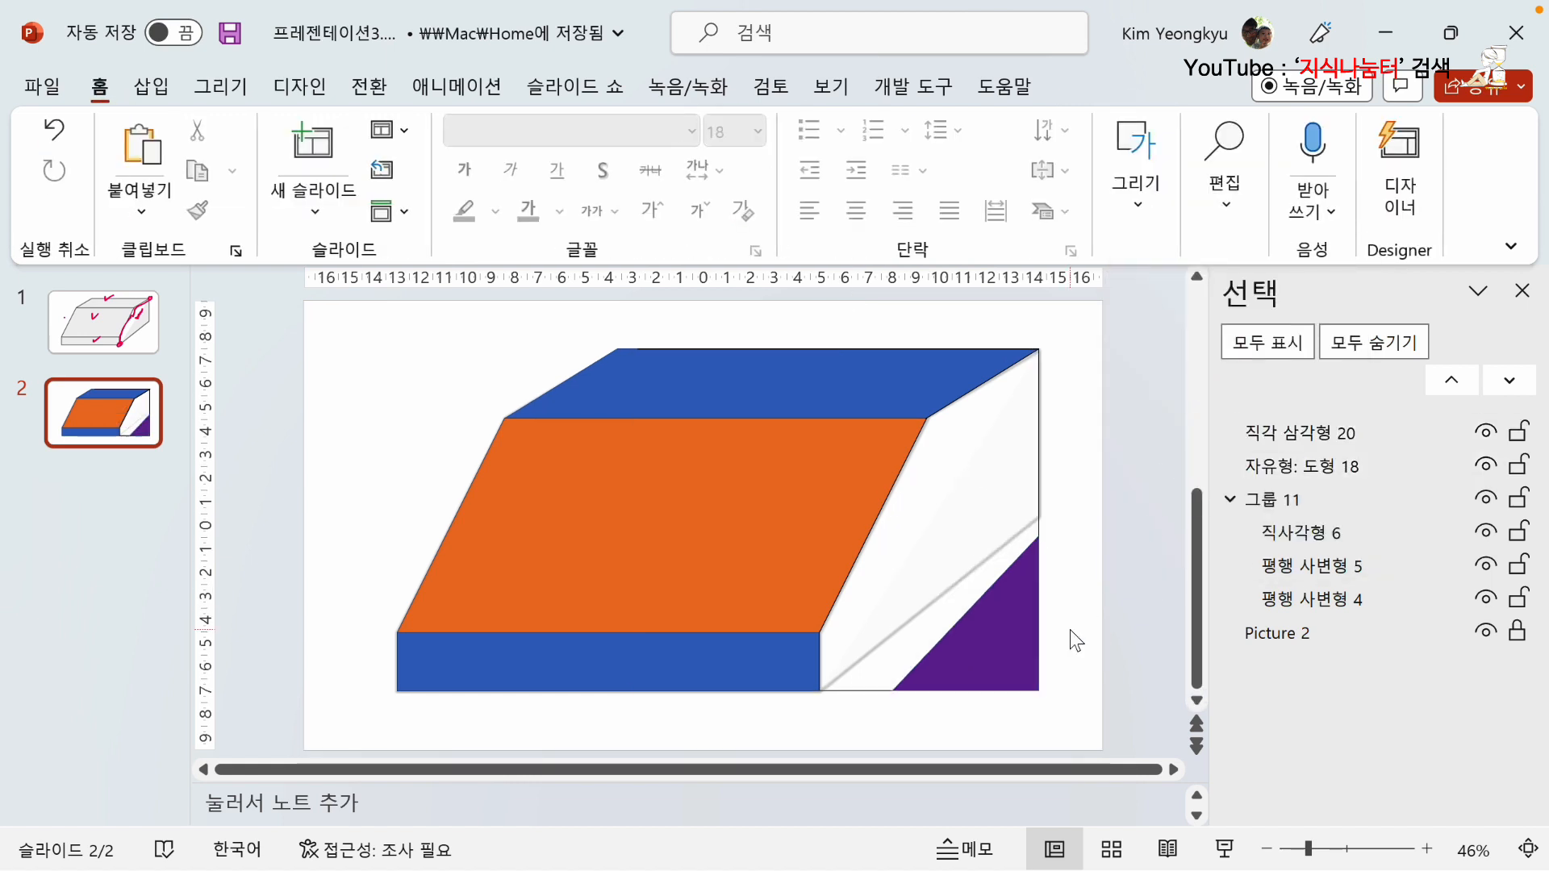
Stretch the purple triangle up and to the left until its slanted edge matches the side face's lower diagonal line.
click(1008, 639)
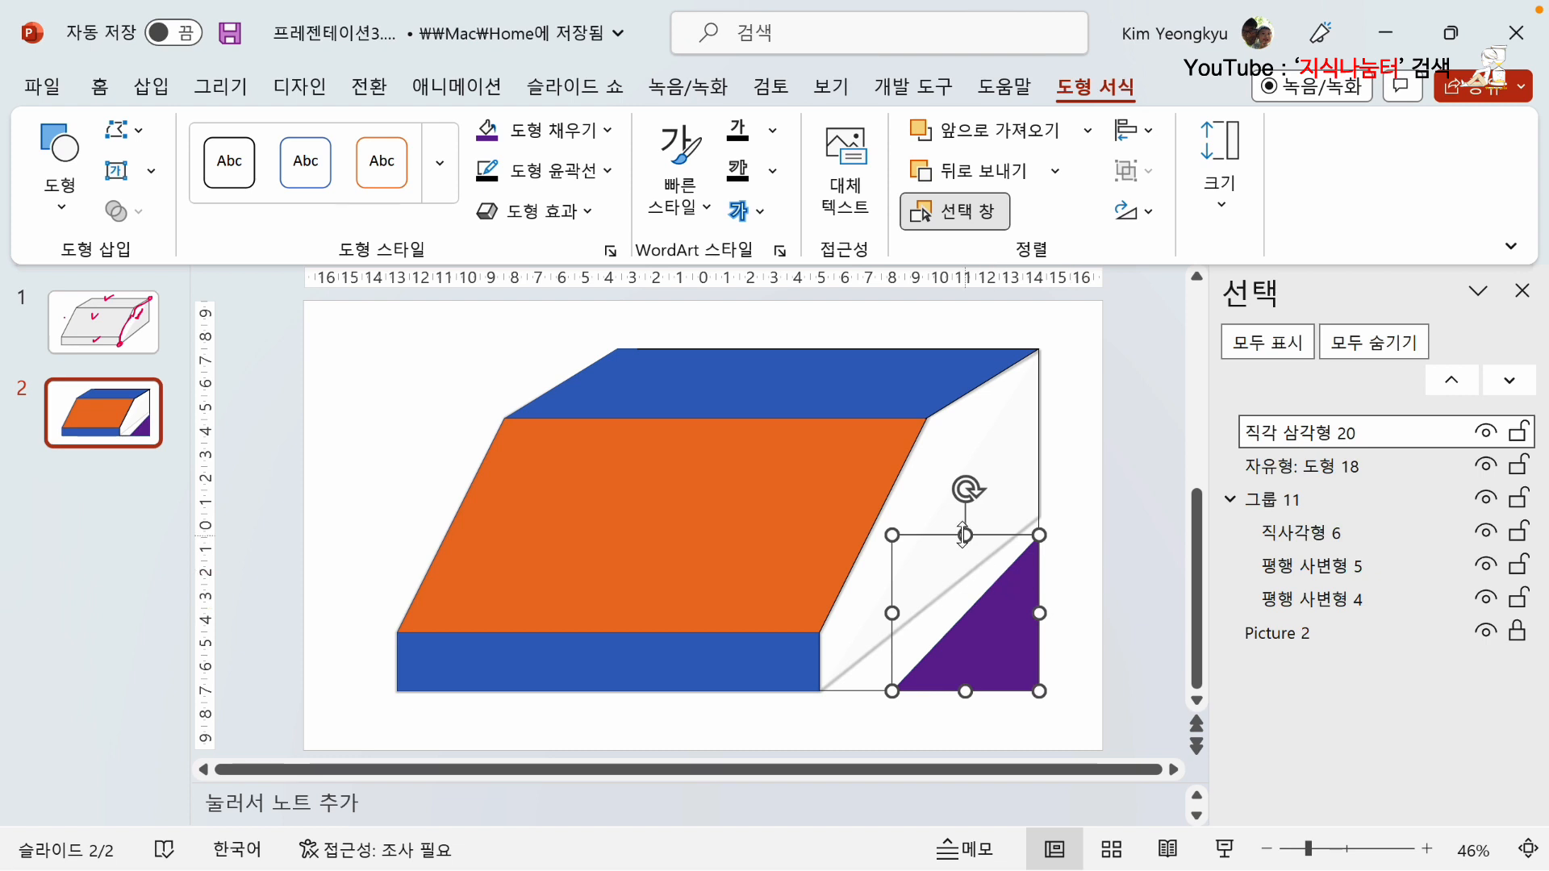
drag(965, 535, 965, 516)
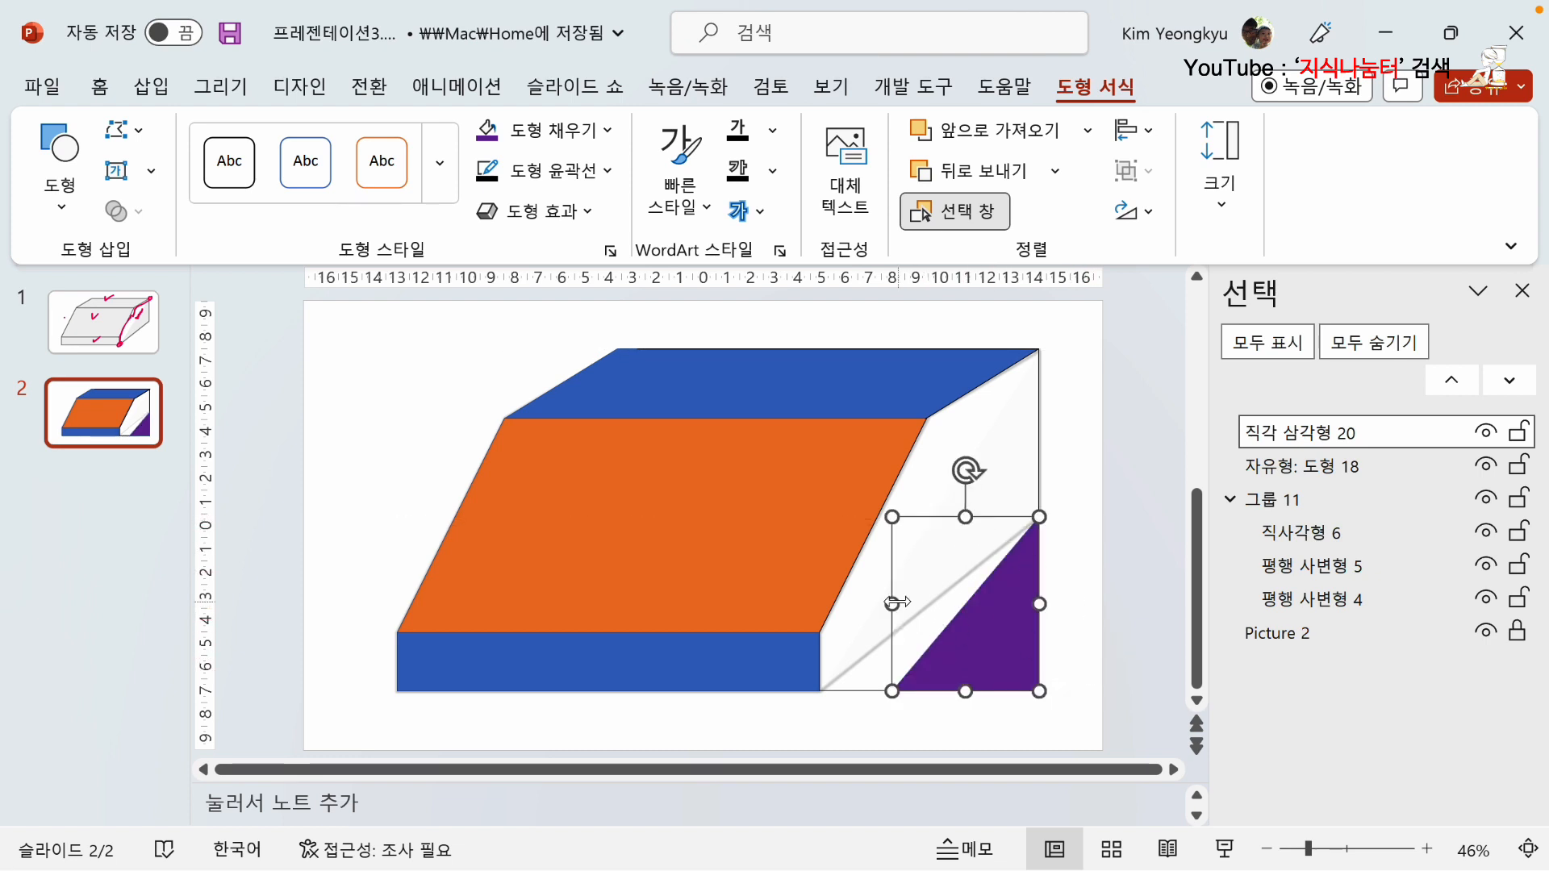
drag(892, 603, 818, 607)
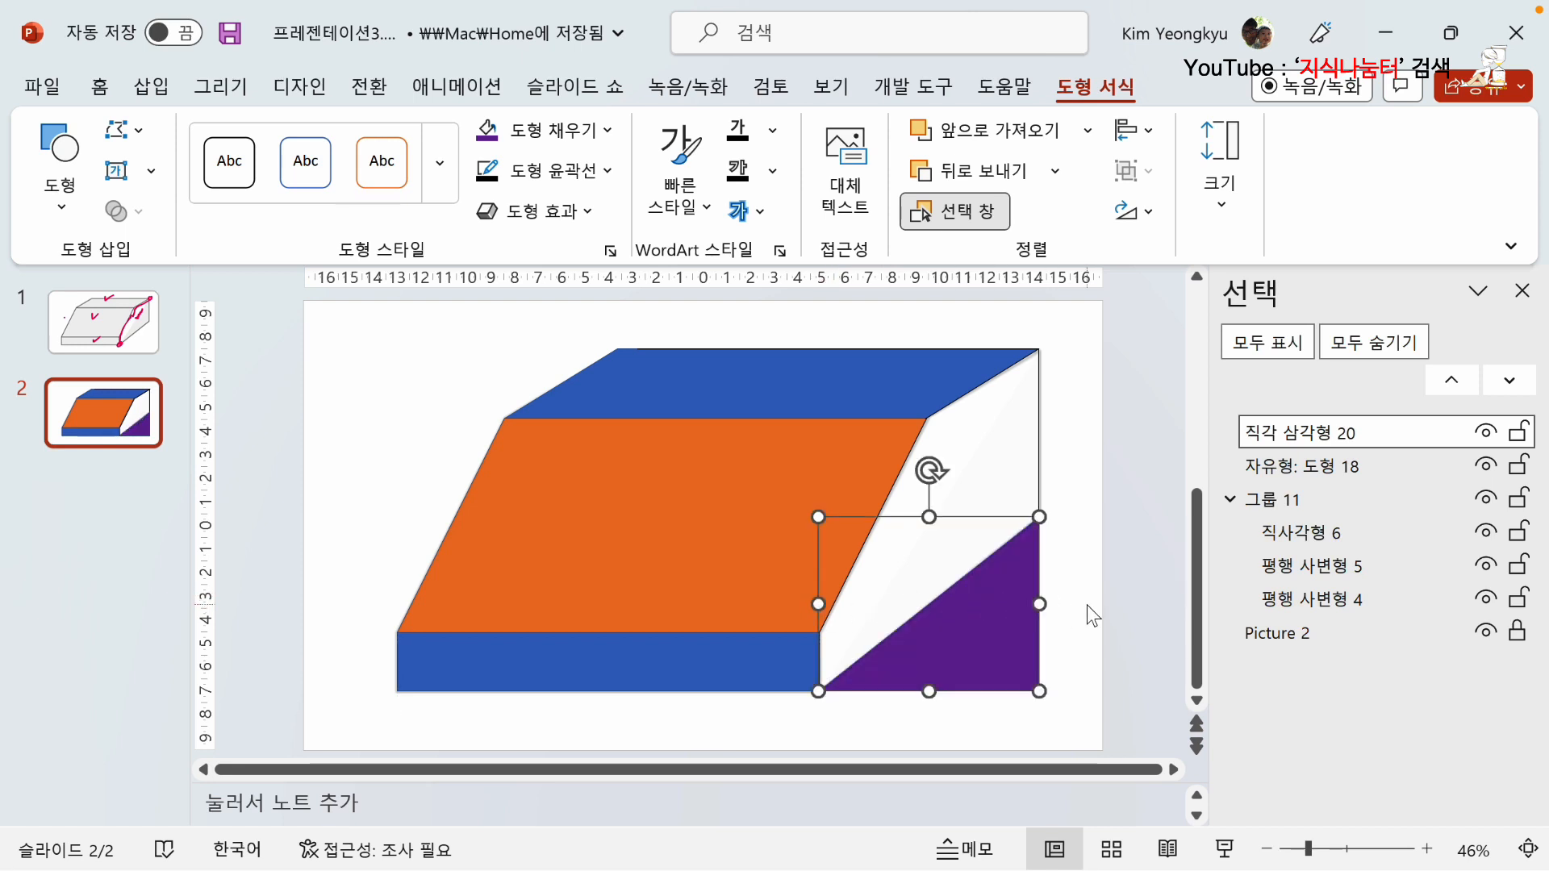
click(1072, 633)
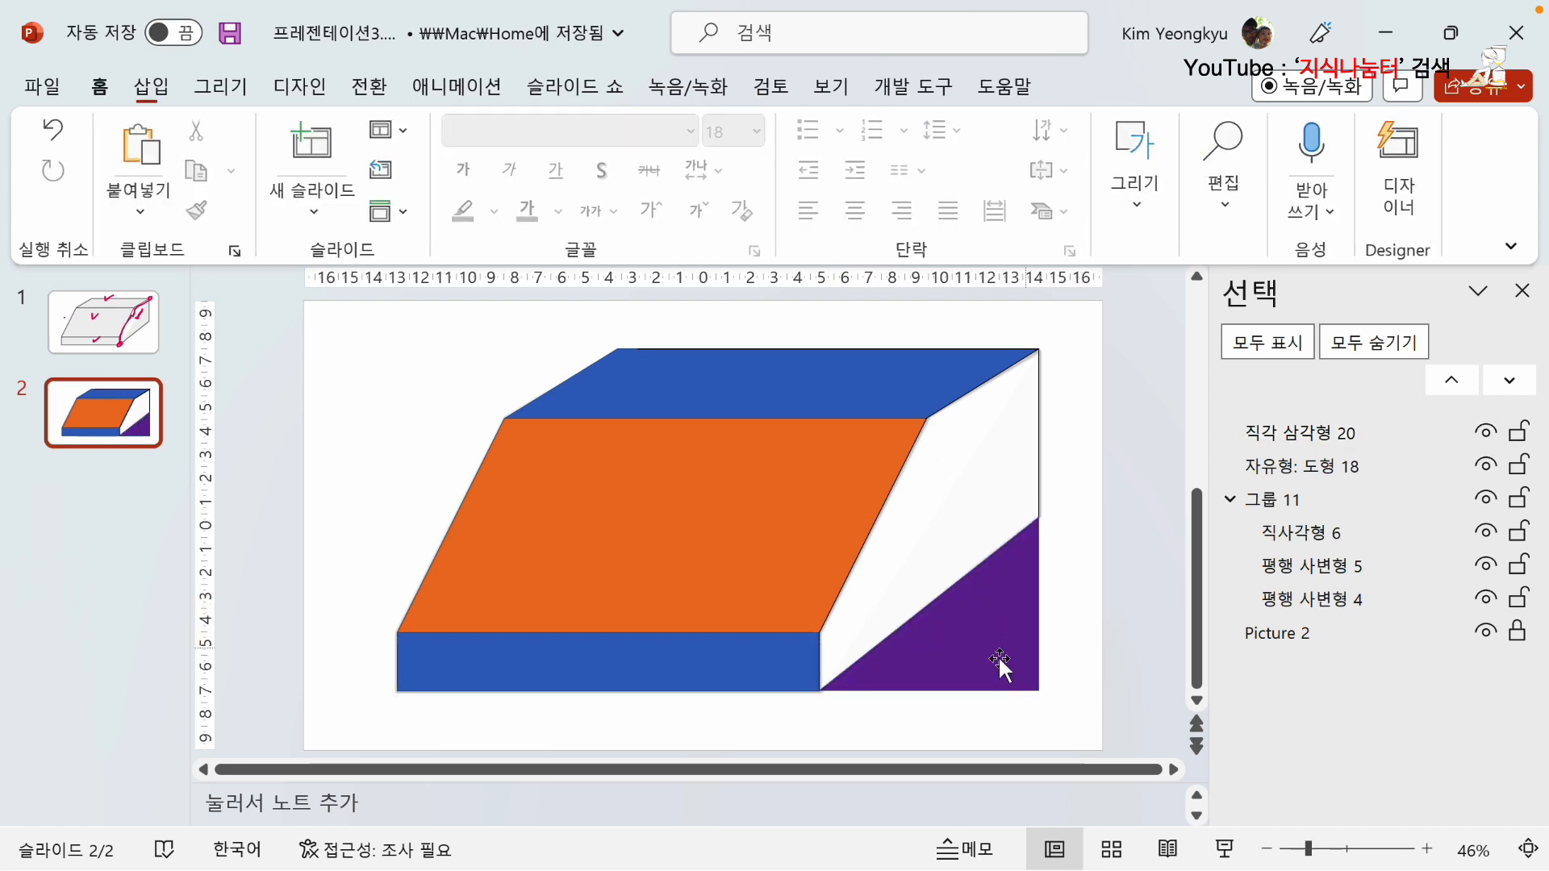
click(946, 659)
click(1098, 629)
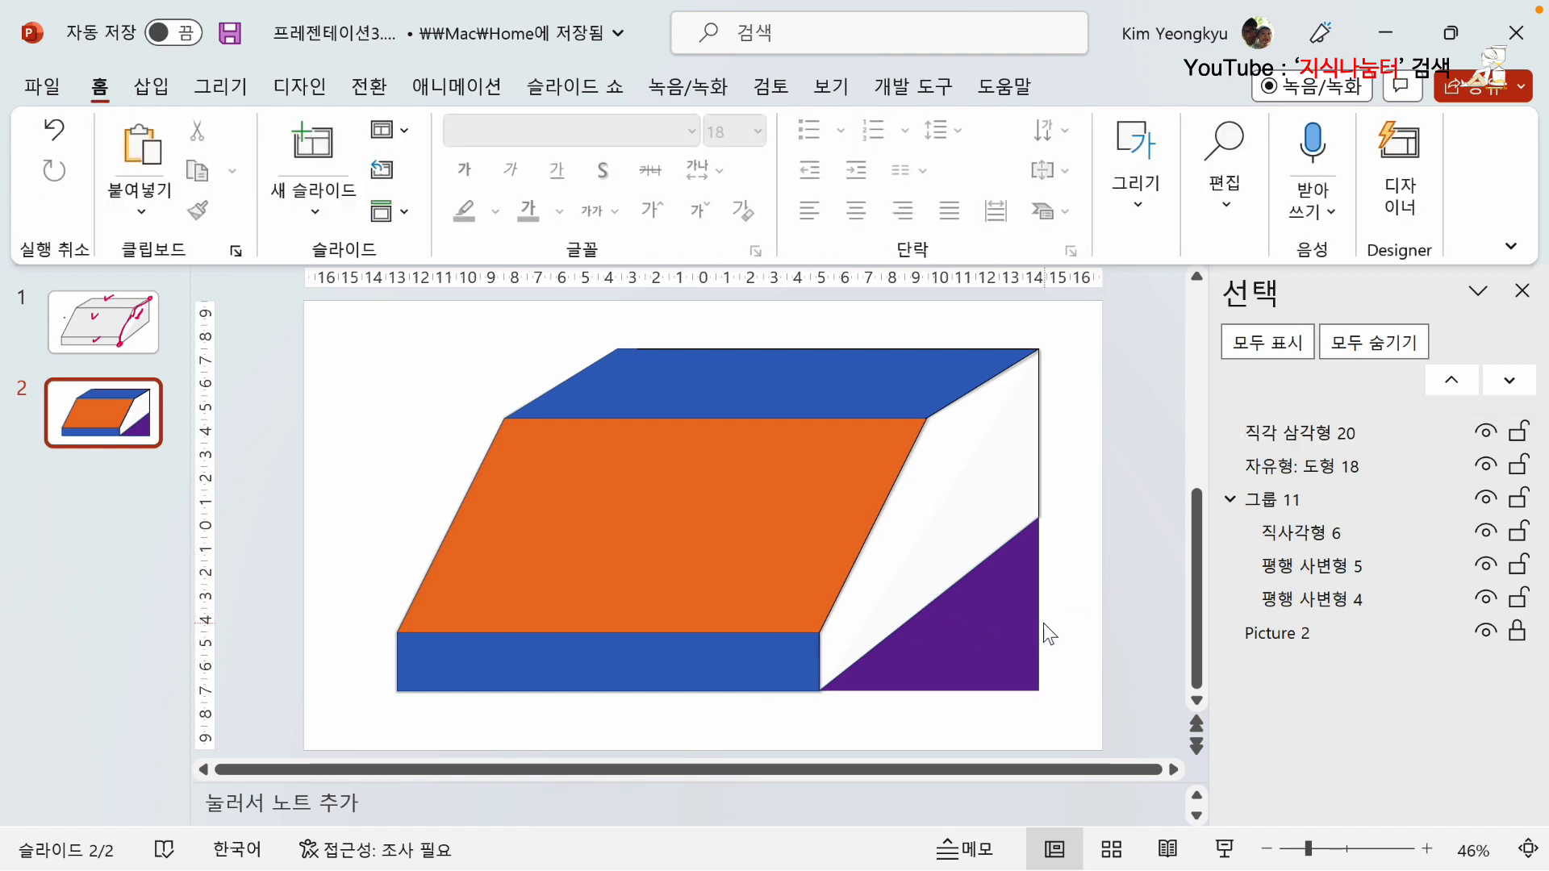
click(1017, 634)
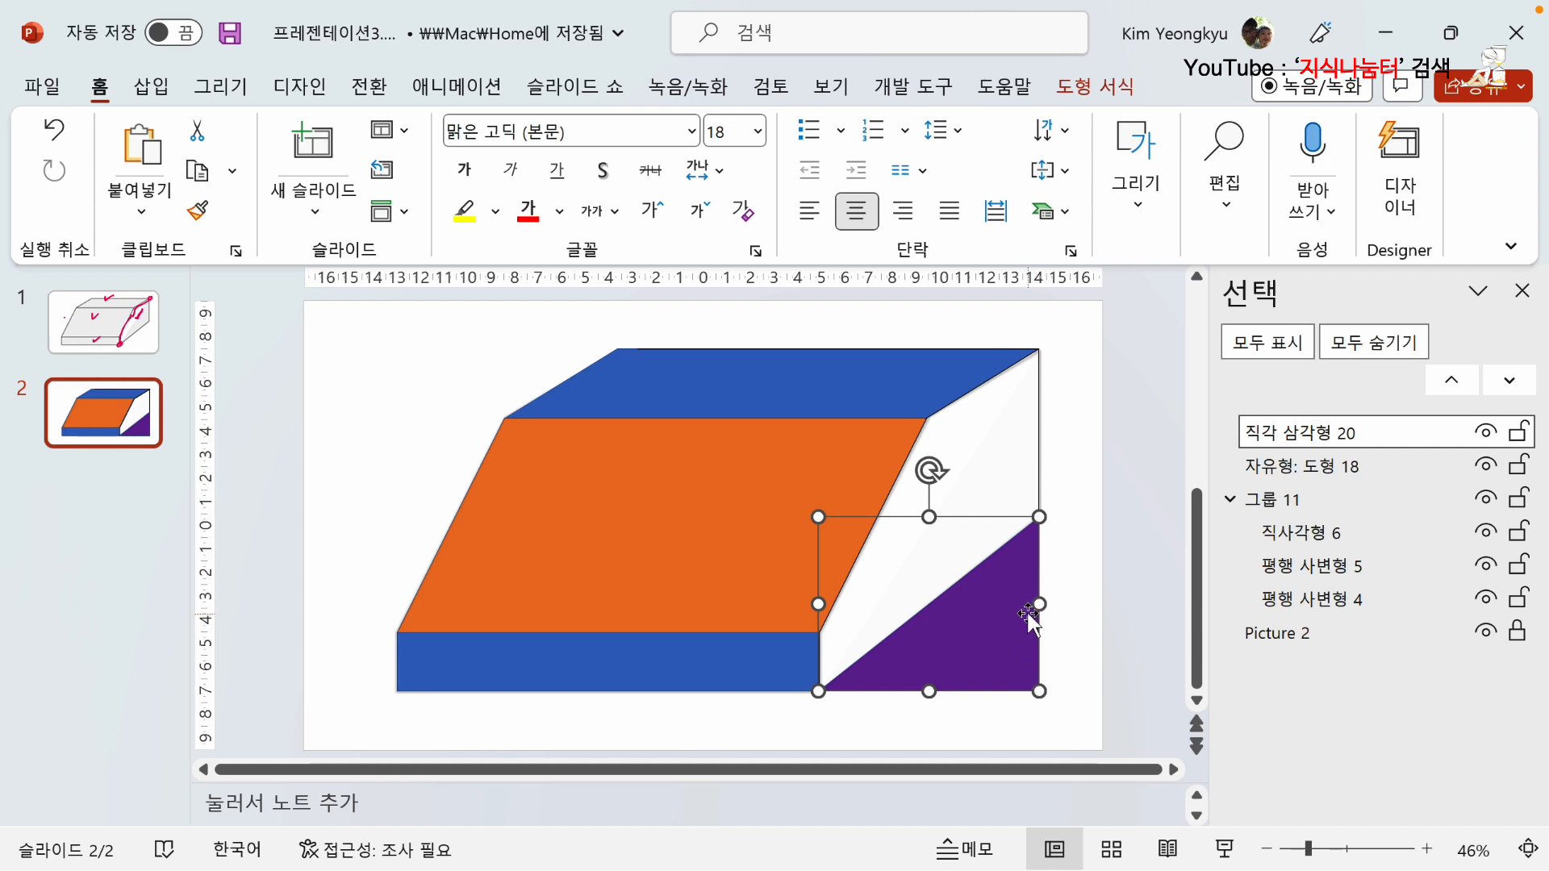
click(1131, 504)
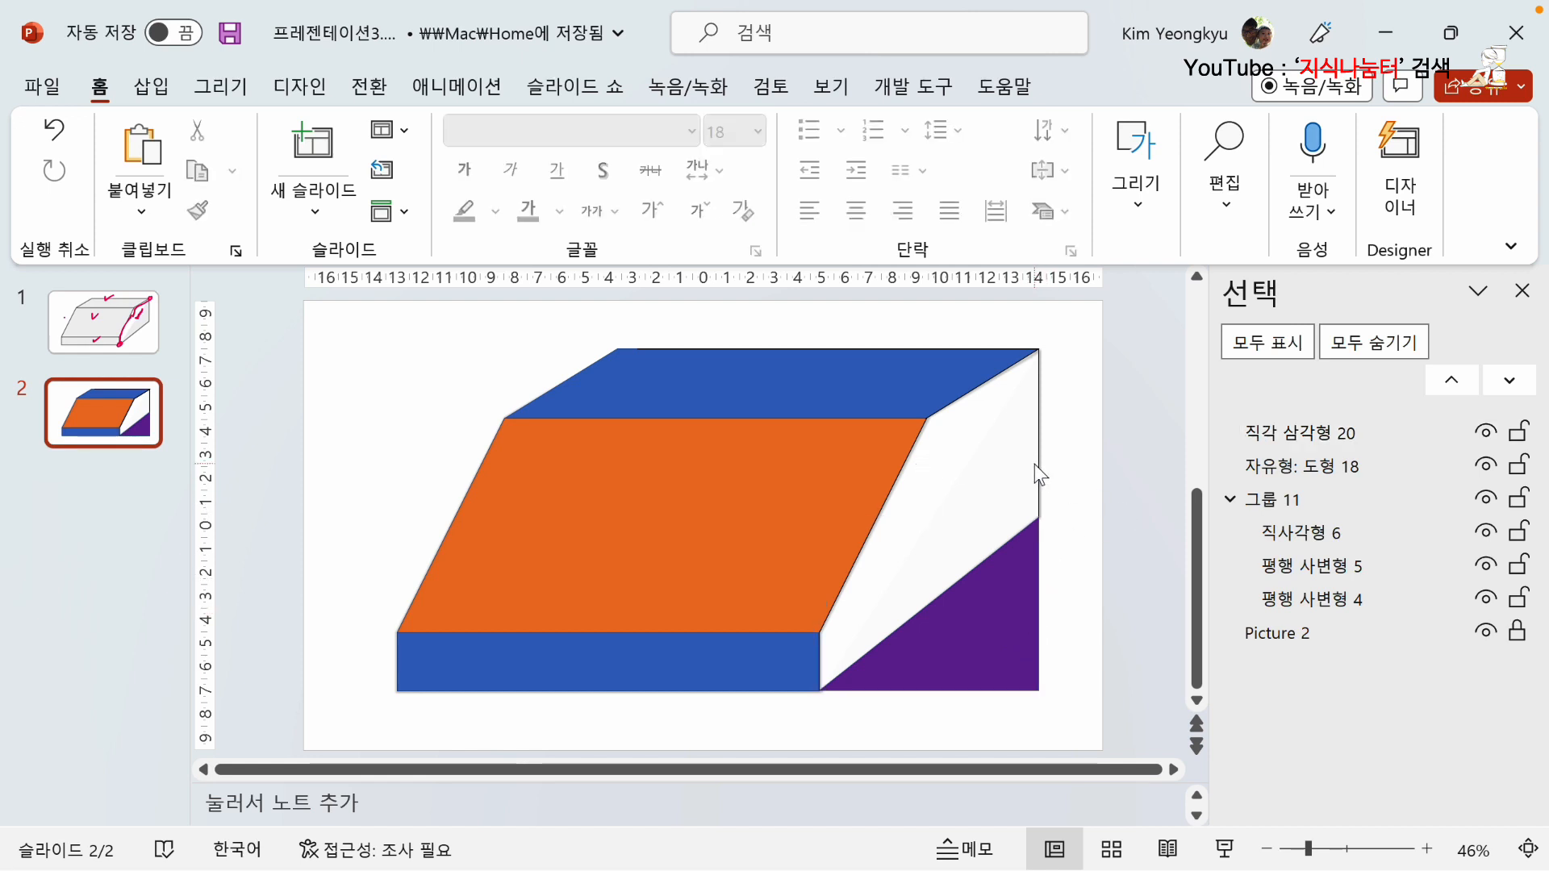
Subtract the purple triangle from the unfilled side shape to cut off its lower-right corner.
click(1038, 468)
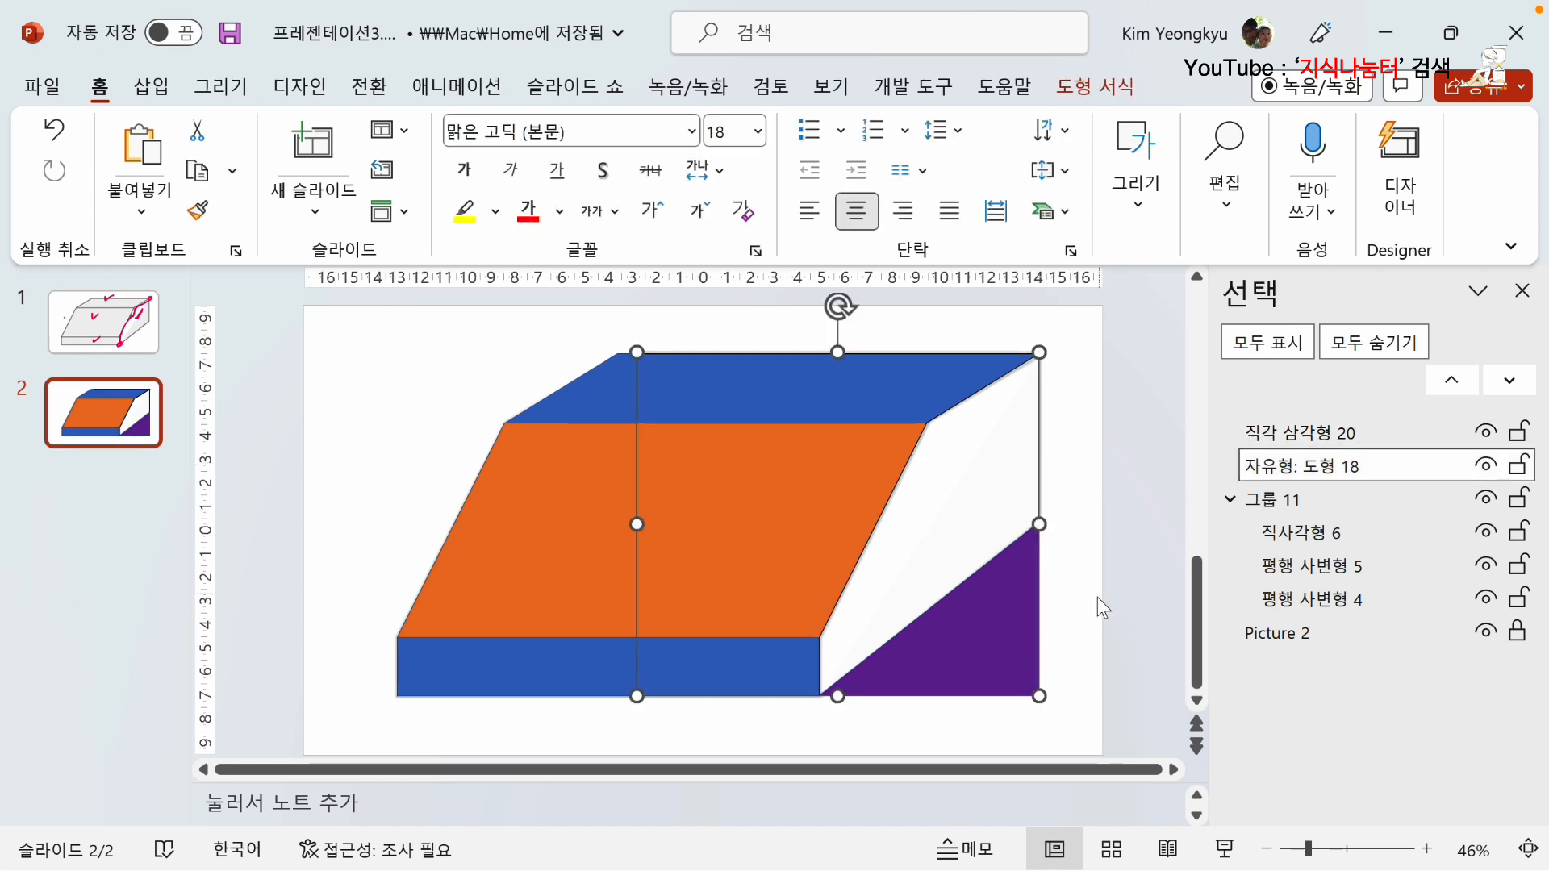
shift+click(1028, 665)
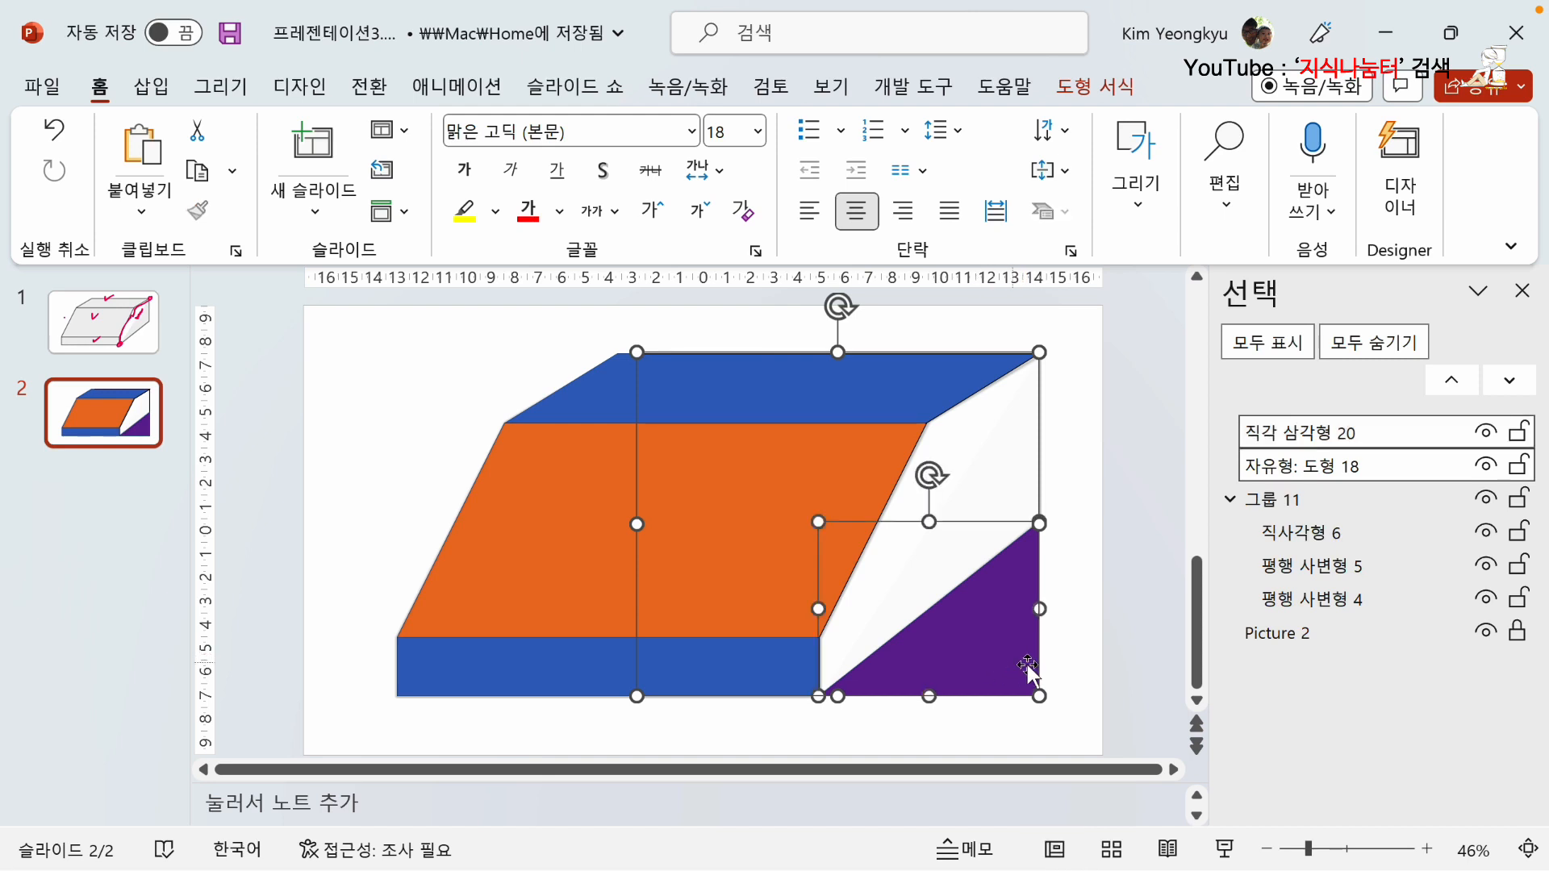
click(1094, 86)
click(129, 211)
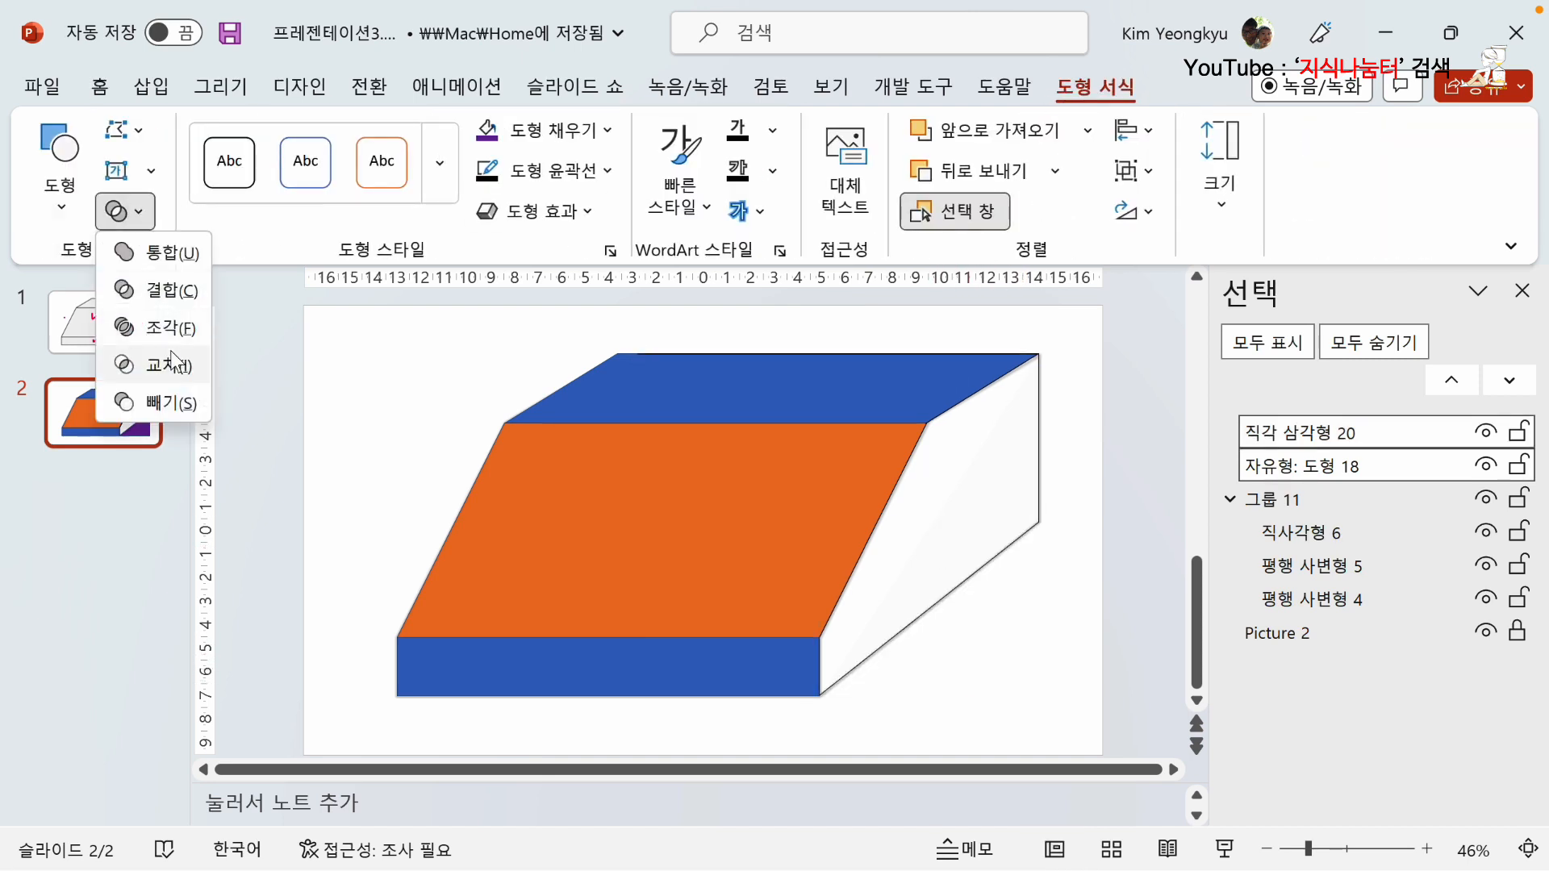
click(155, 403)
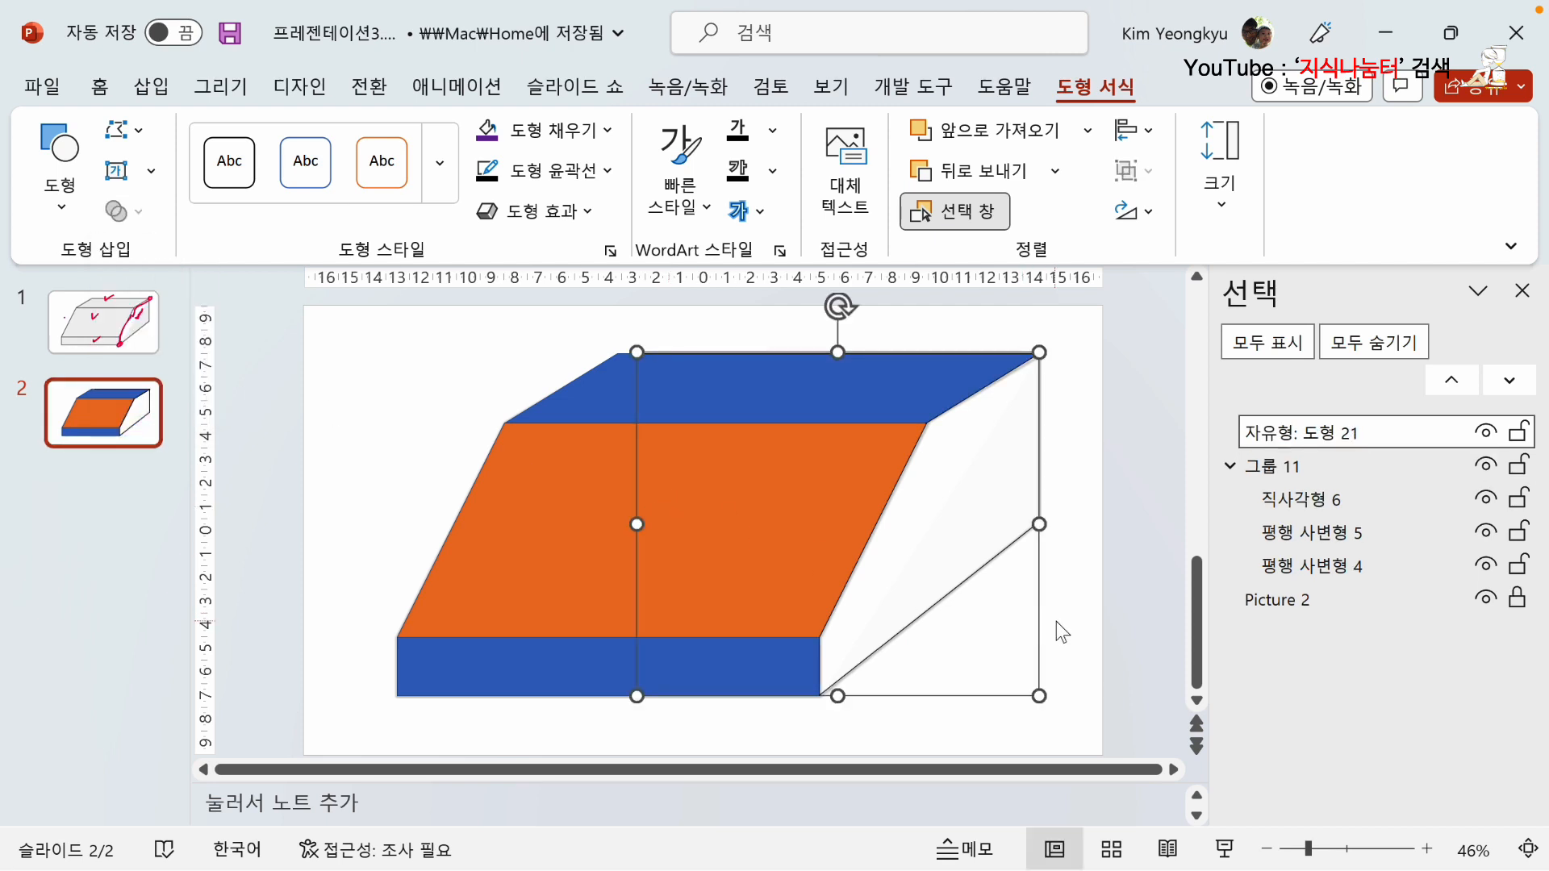
Unlock the reference picture behind the shapes and delete it from the slide.
click(1057, 622)
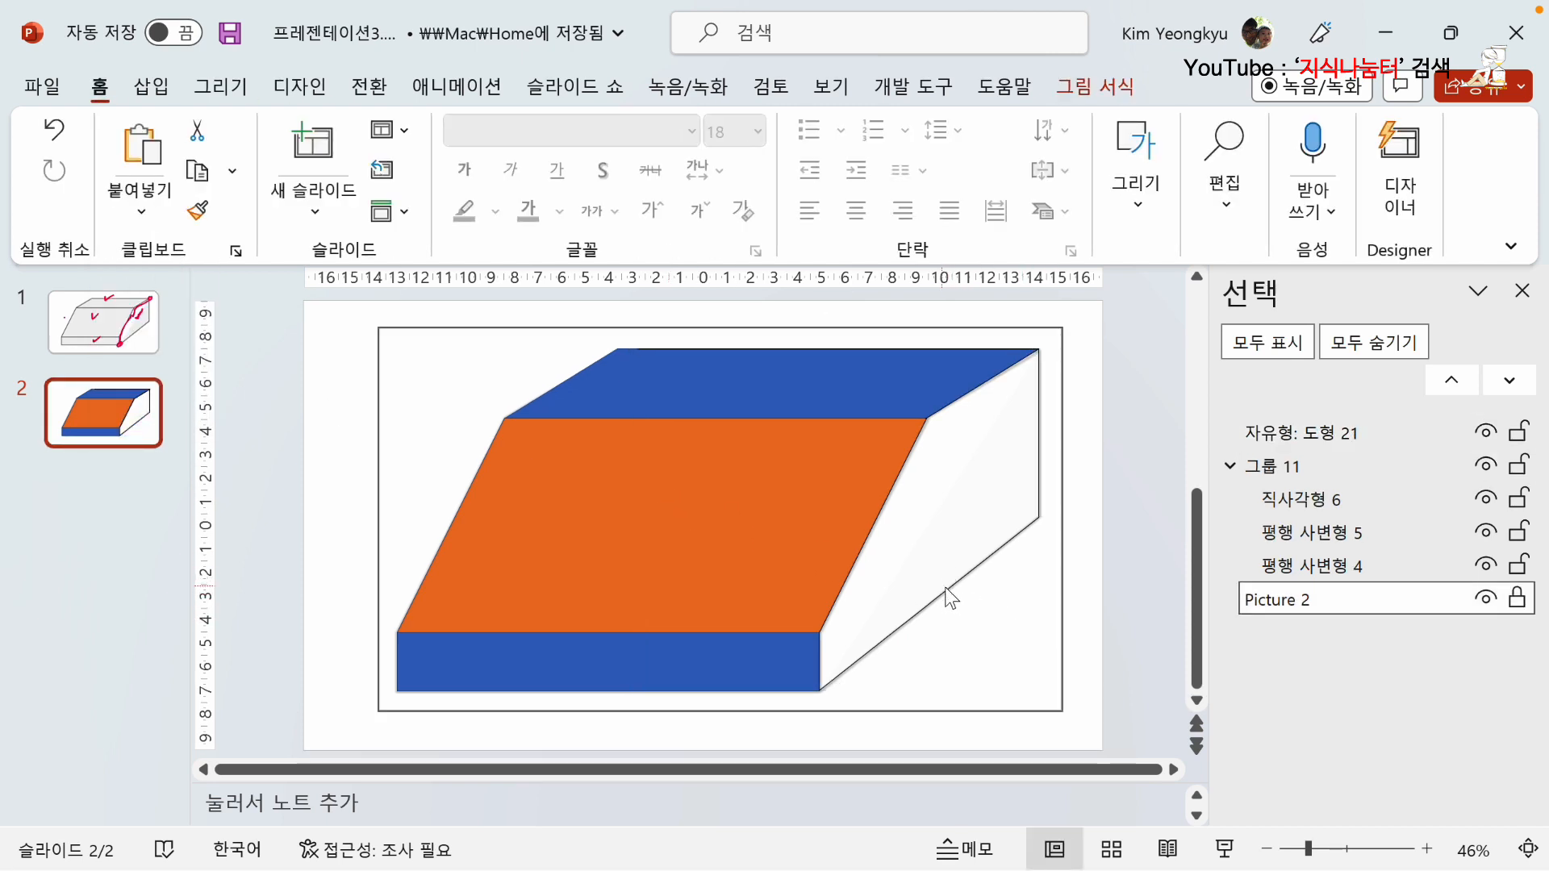
click(1089, 639)
click(1016, 657)
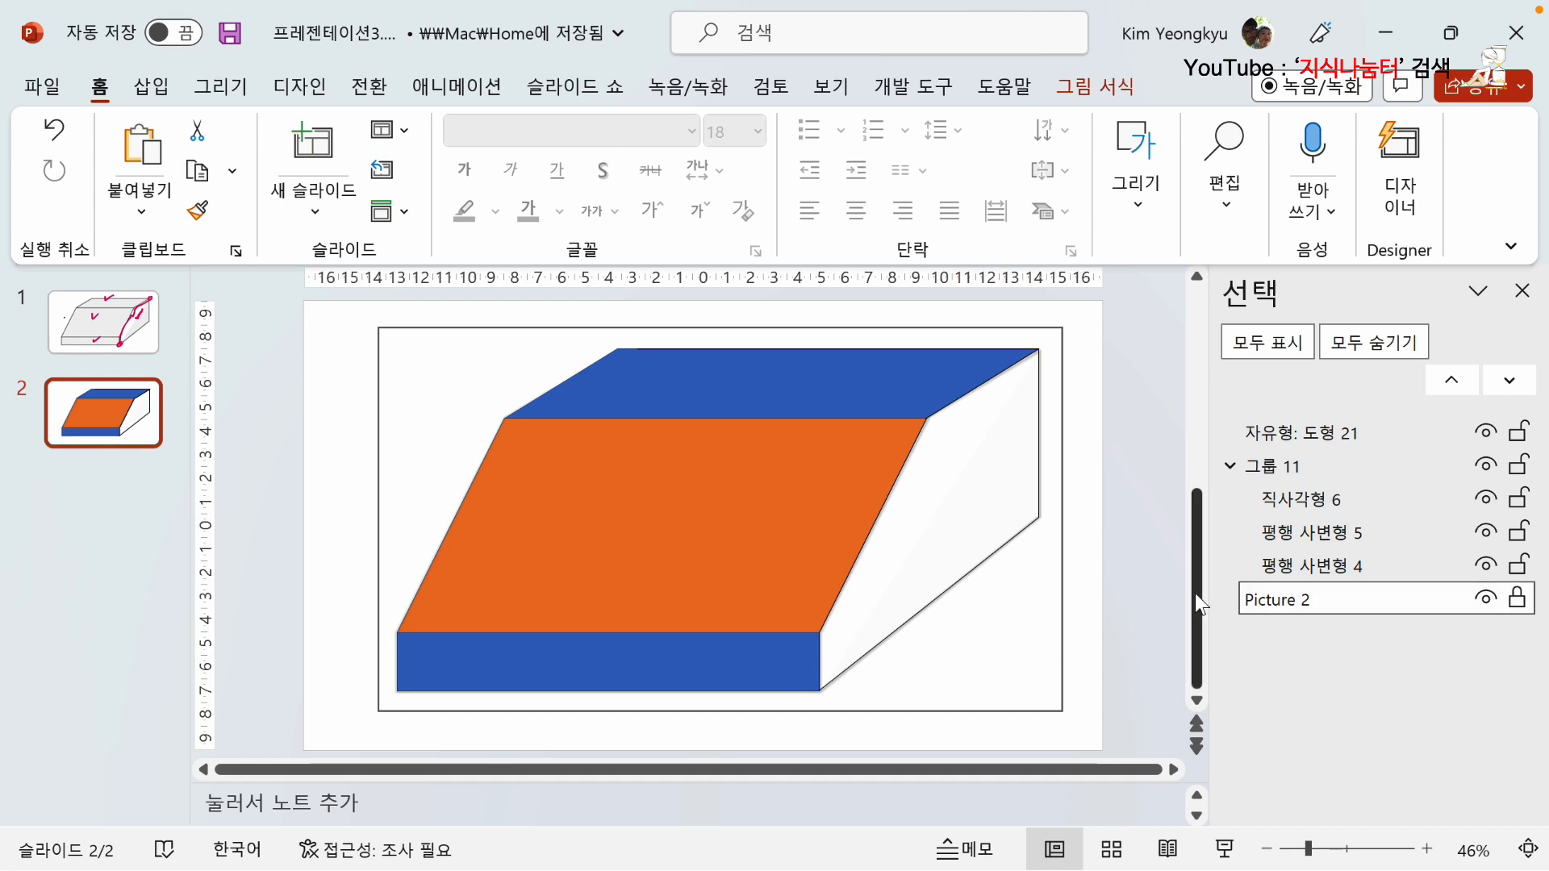
click(1517, 600)
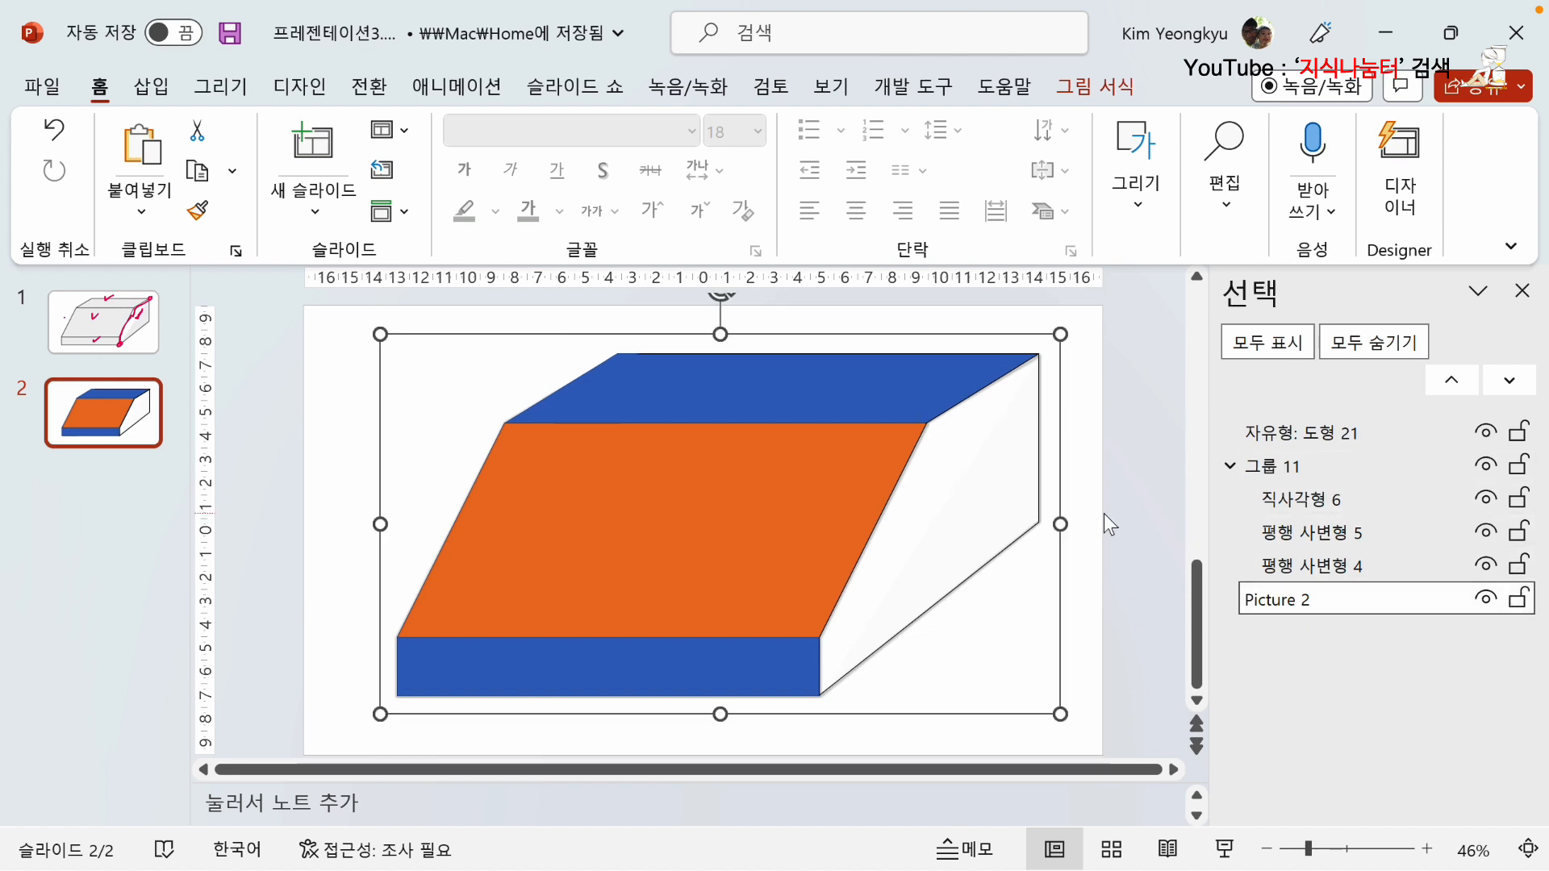
key(Delete)
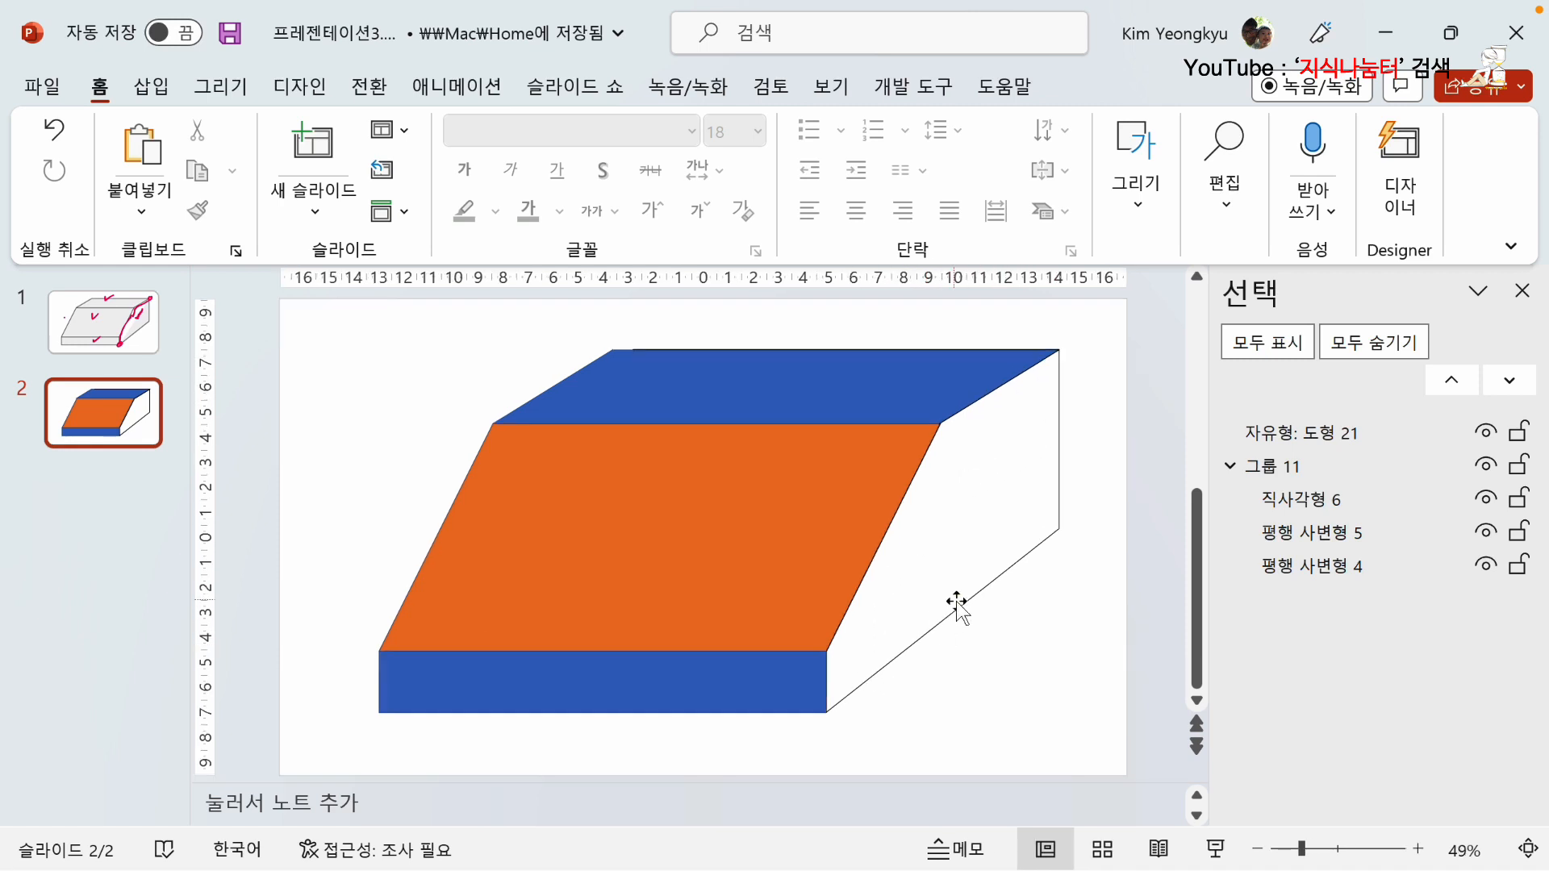
Add a new blank slide after slide 2.
click(969, 618)
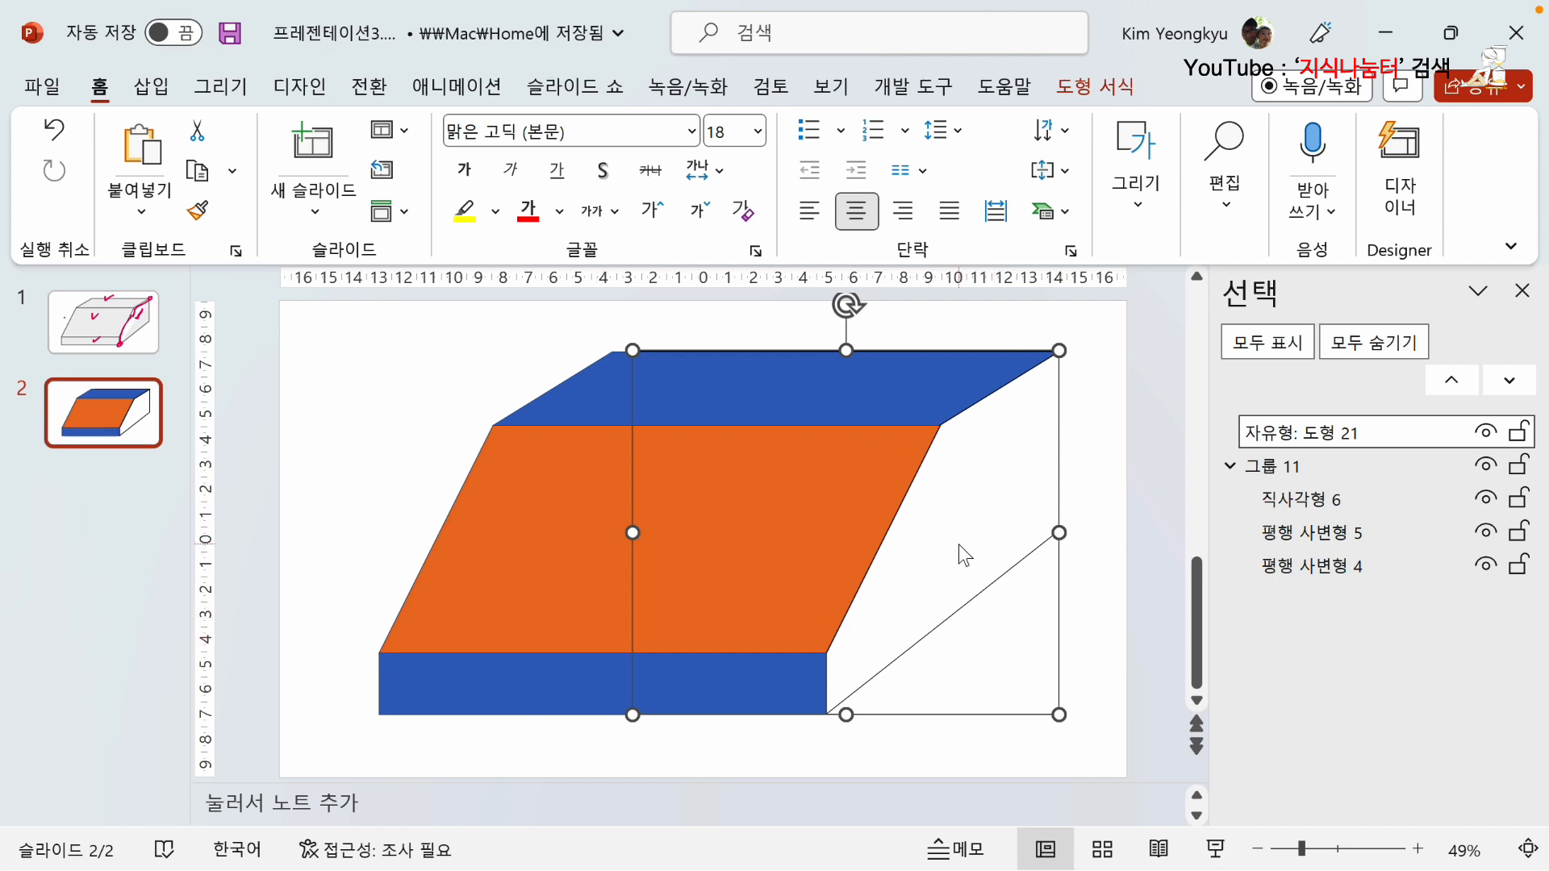
click(316, 424)
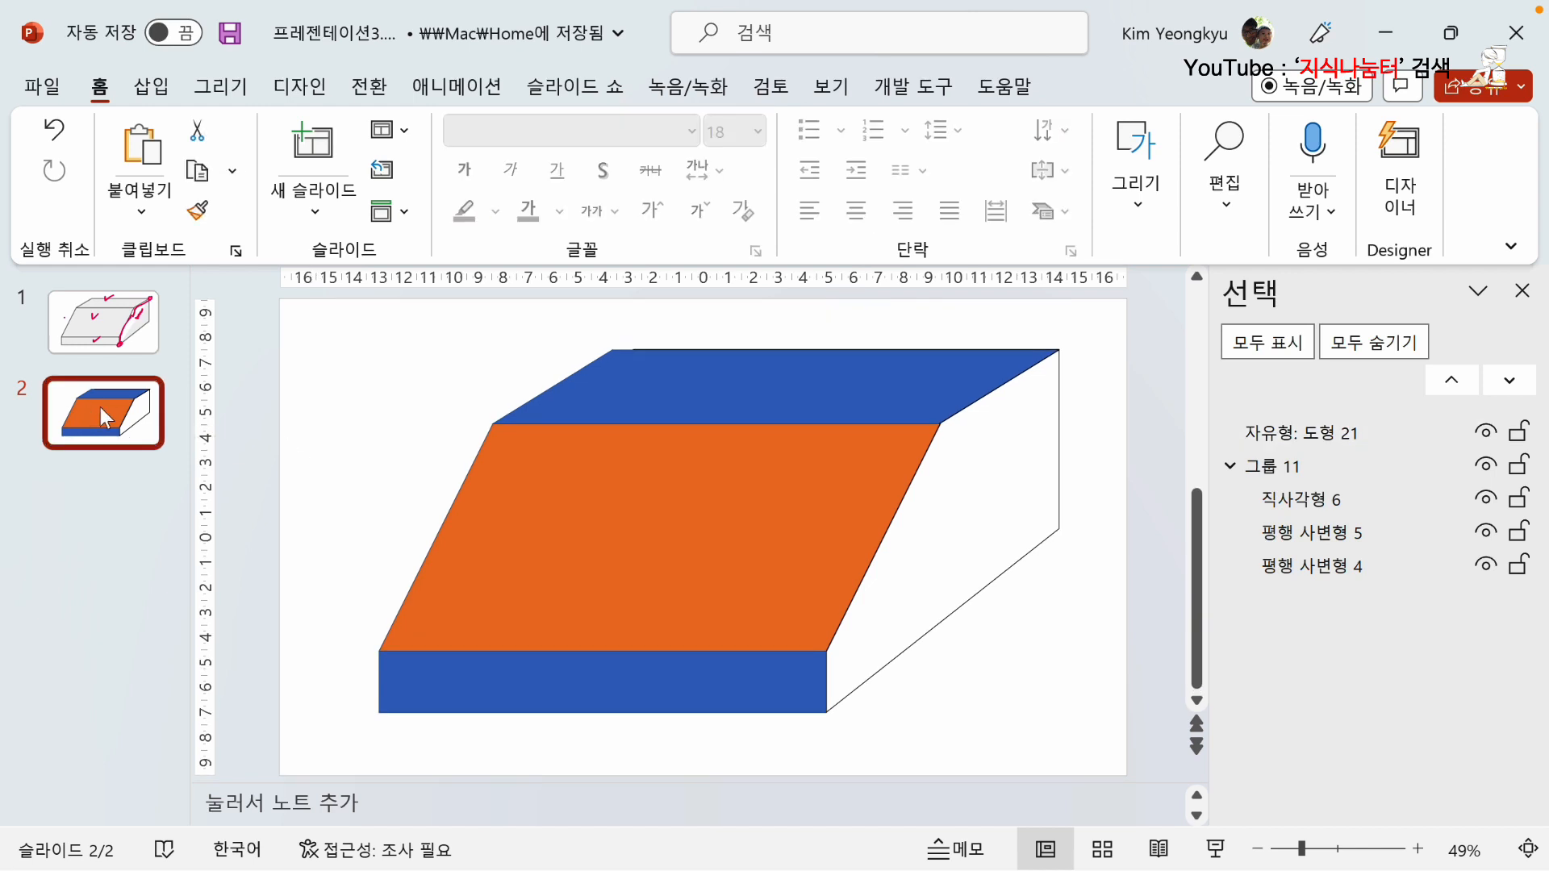
key(Return)
Copy the side face shape from slide 2 and paste it onto blank slide 3.
click(122, 431)
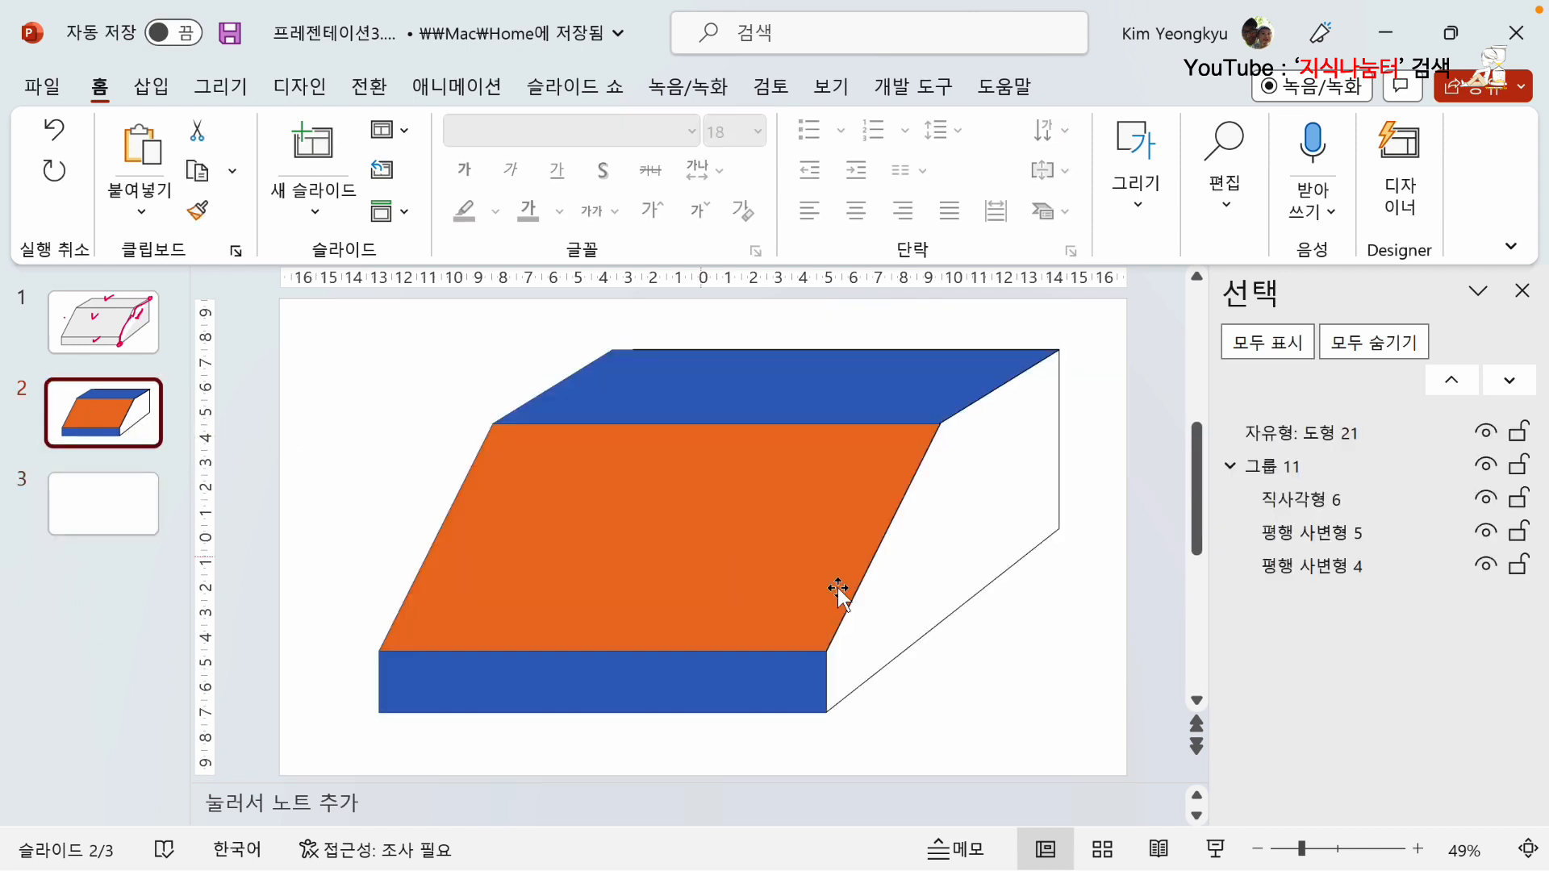
click(977, 597)
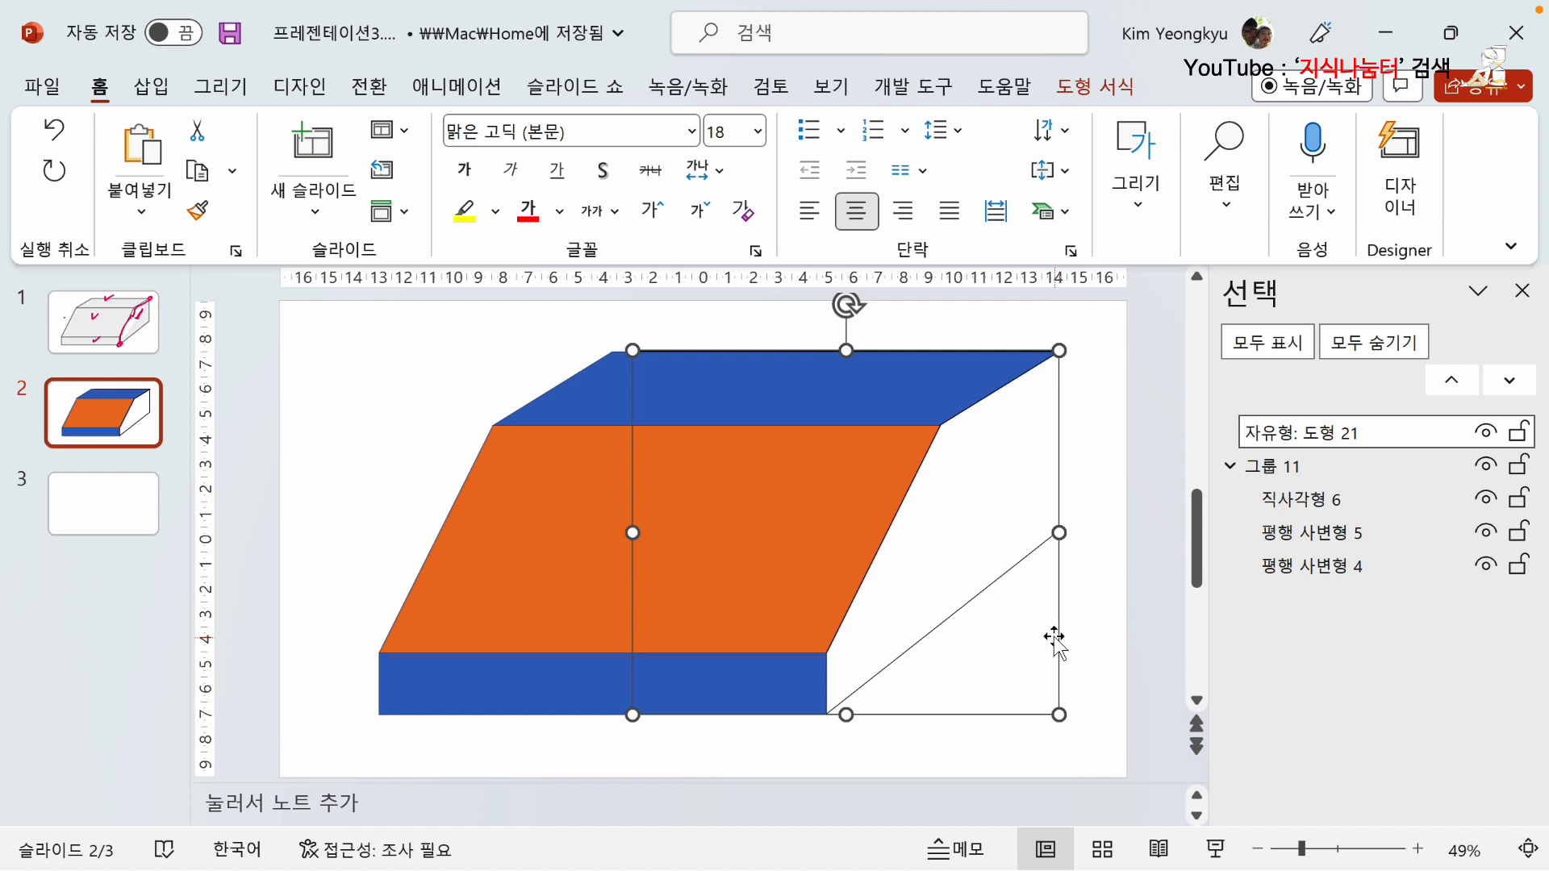
click(932, 744)
click(95, 511)
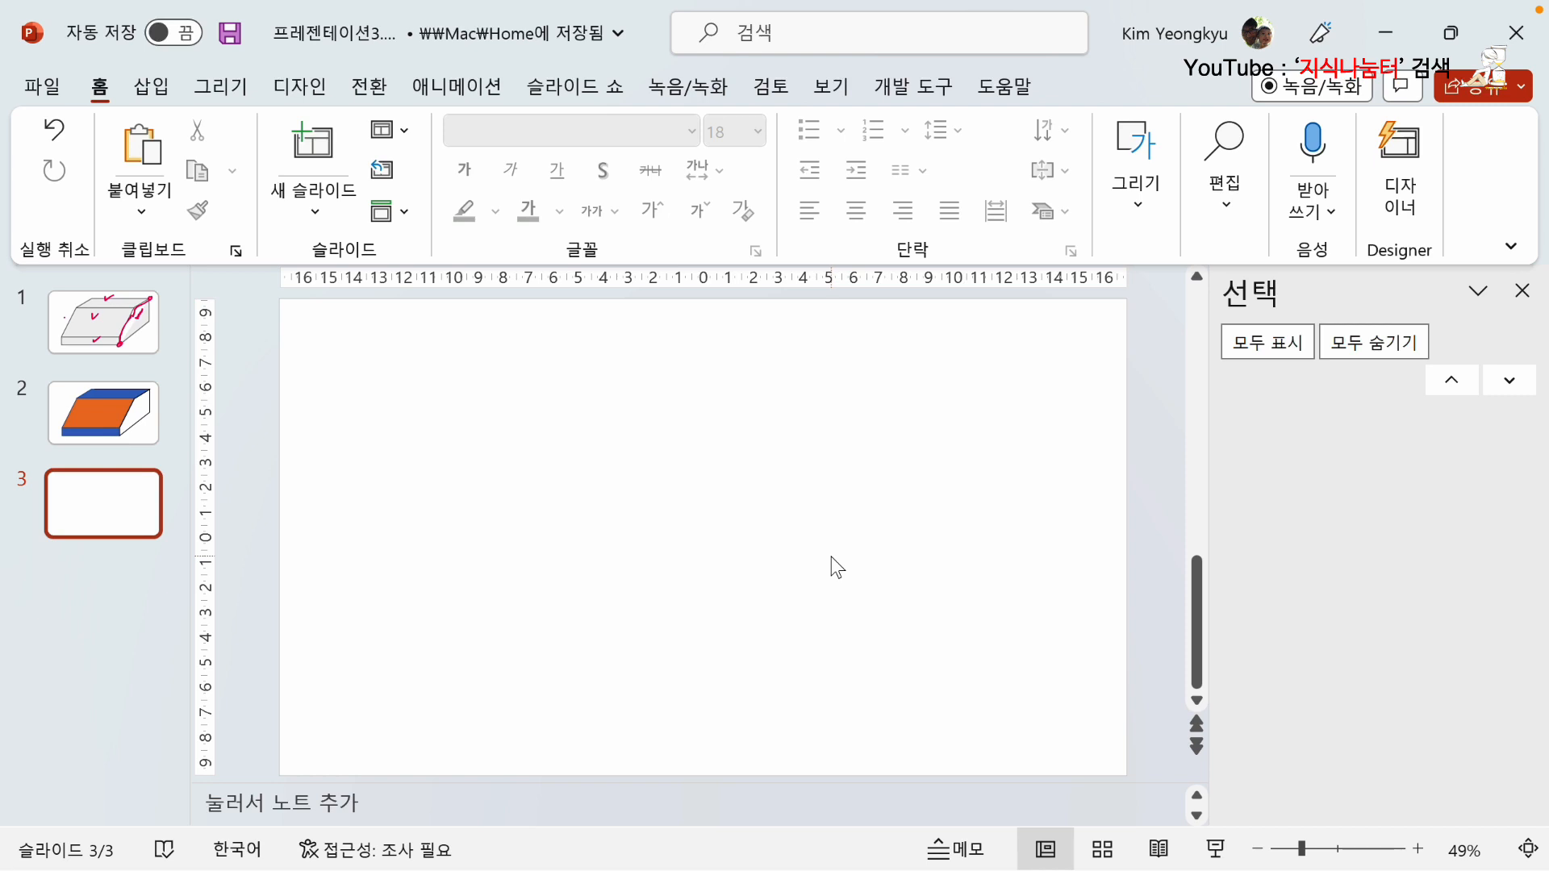
key(ctrl+v)
click(531, 544)
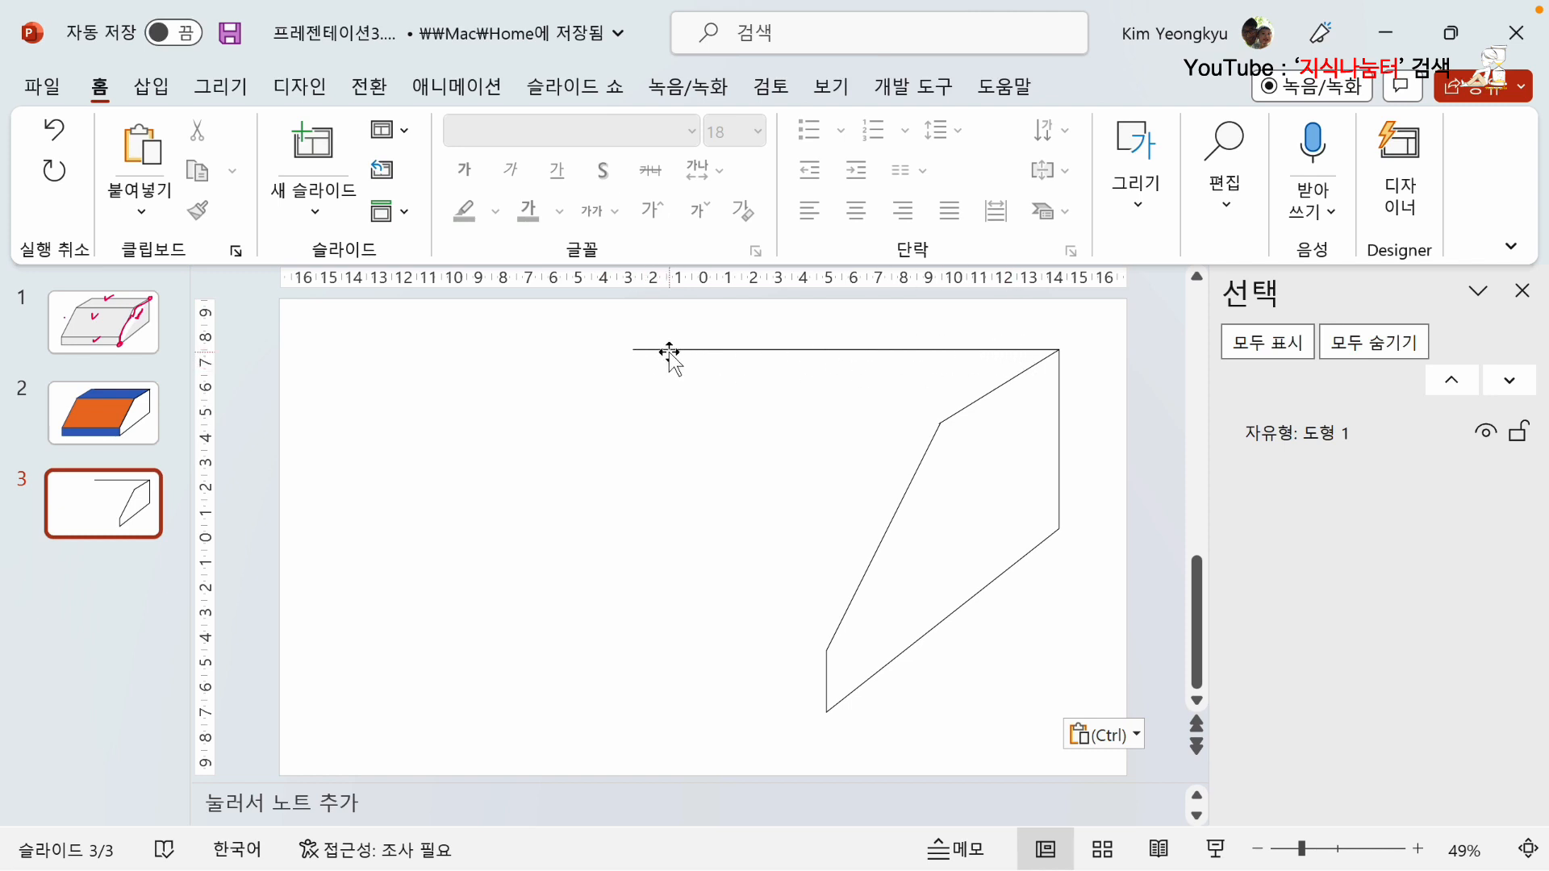
Edit the points of the pasted side shape and delete the stray points at the far end of its extra upper line.
click(964, 411)
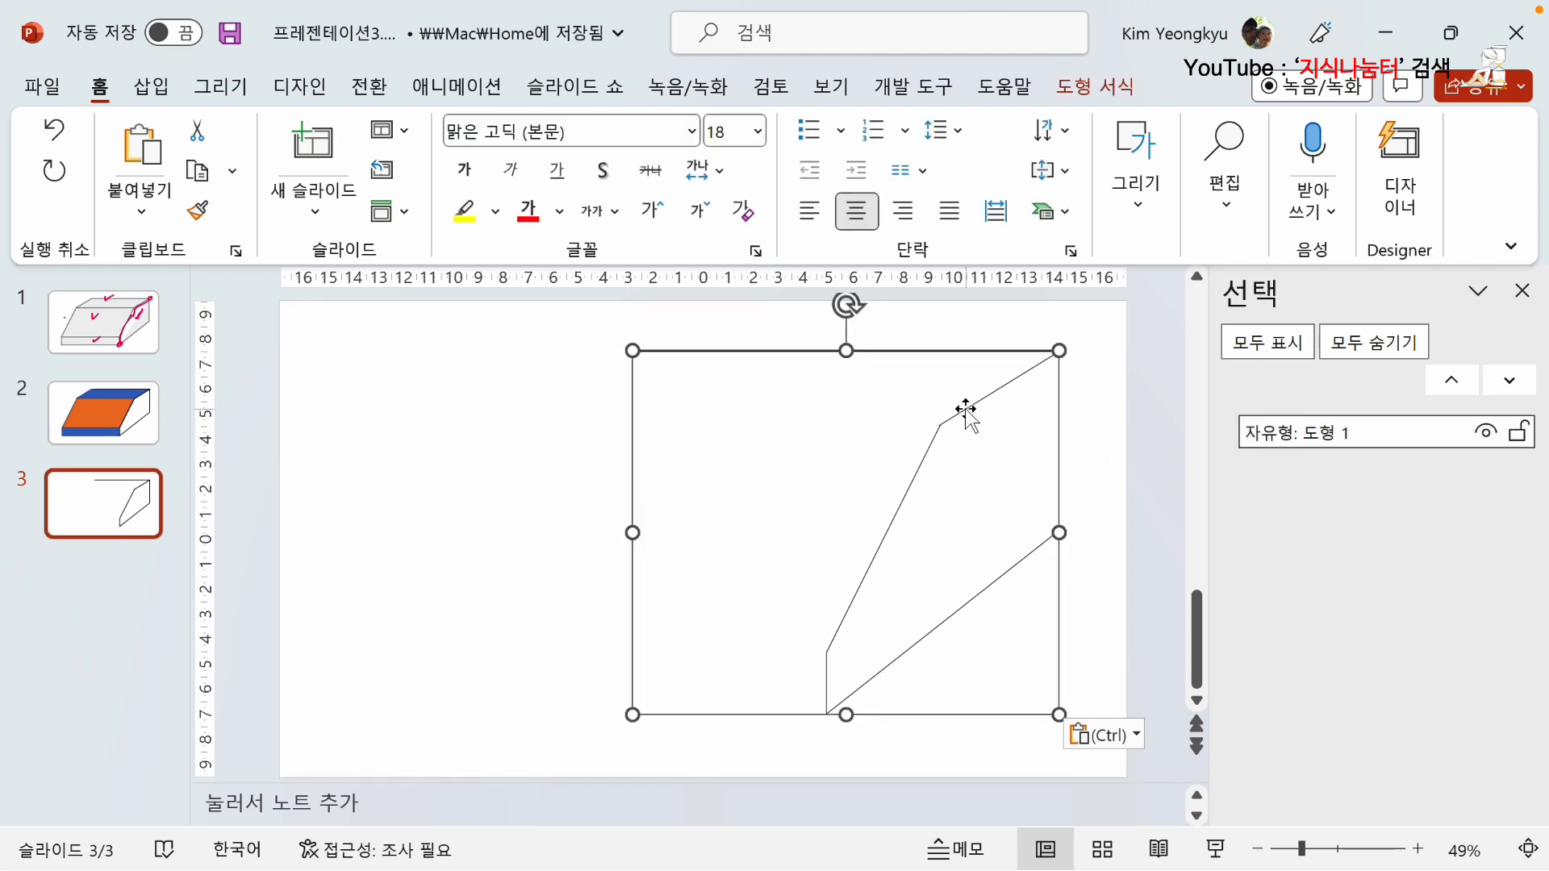
right_click(966, 410)
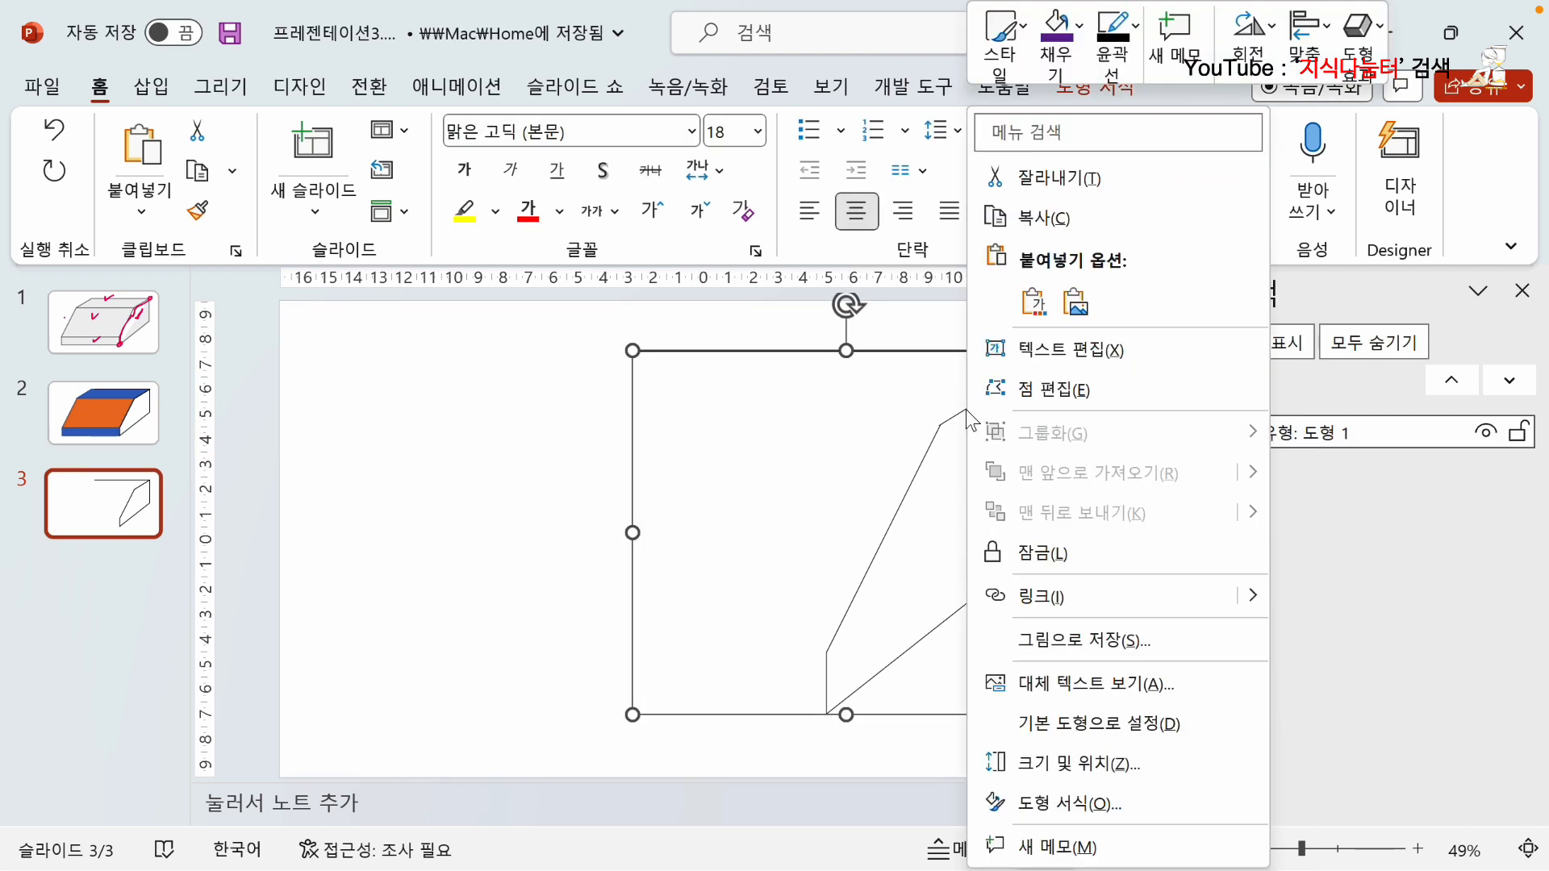
click(1041, 392)
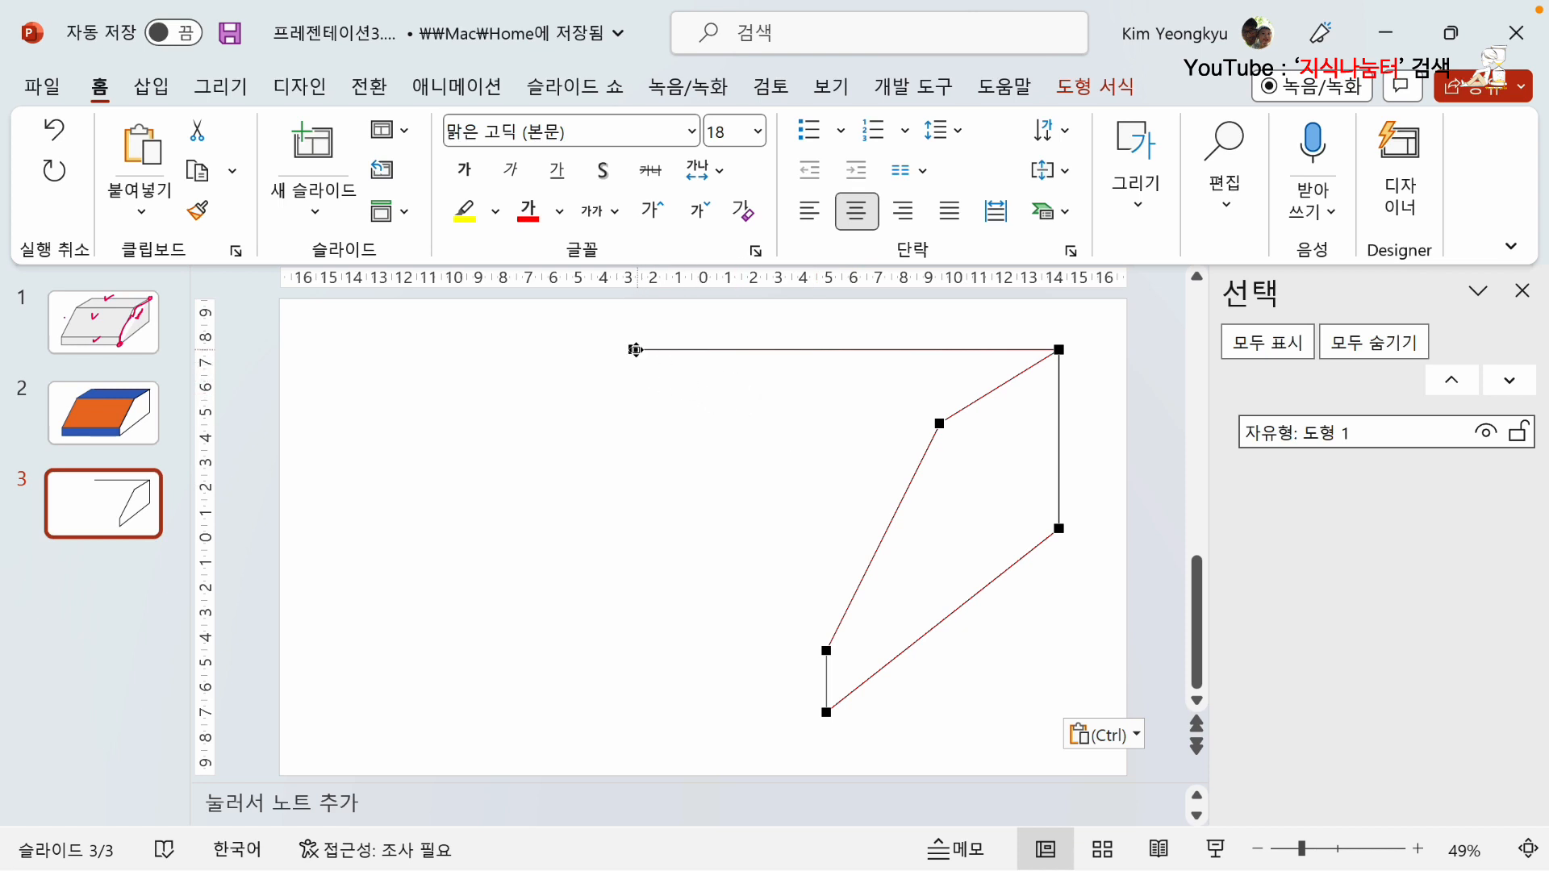
right_click(633, 349)
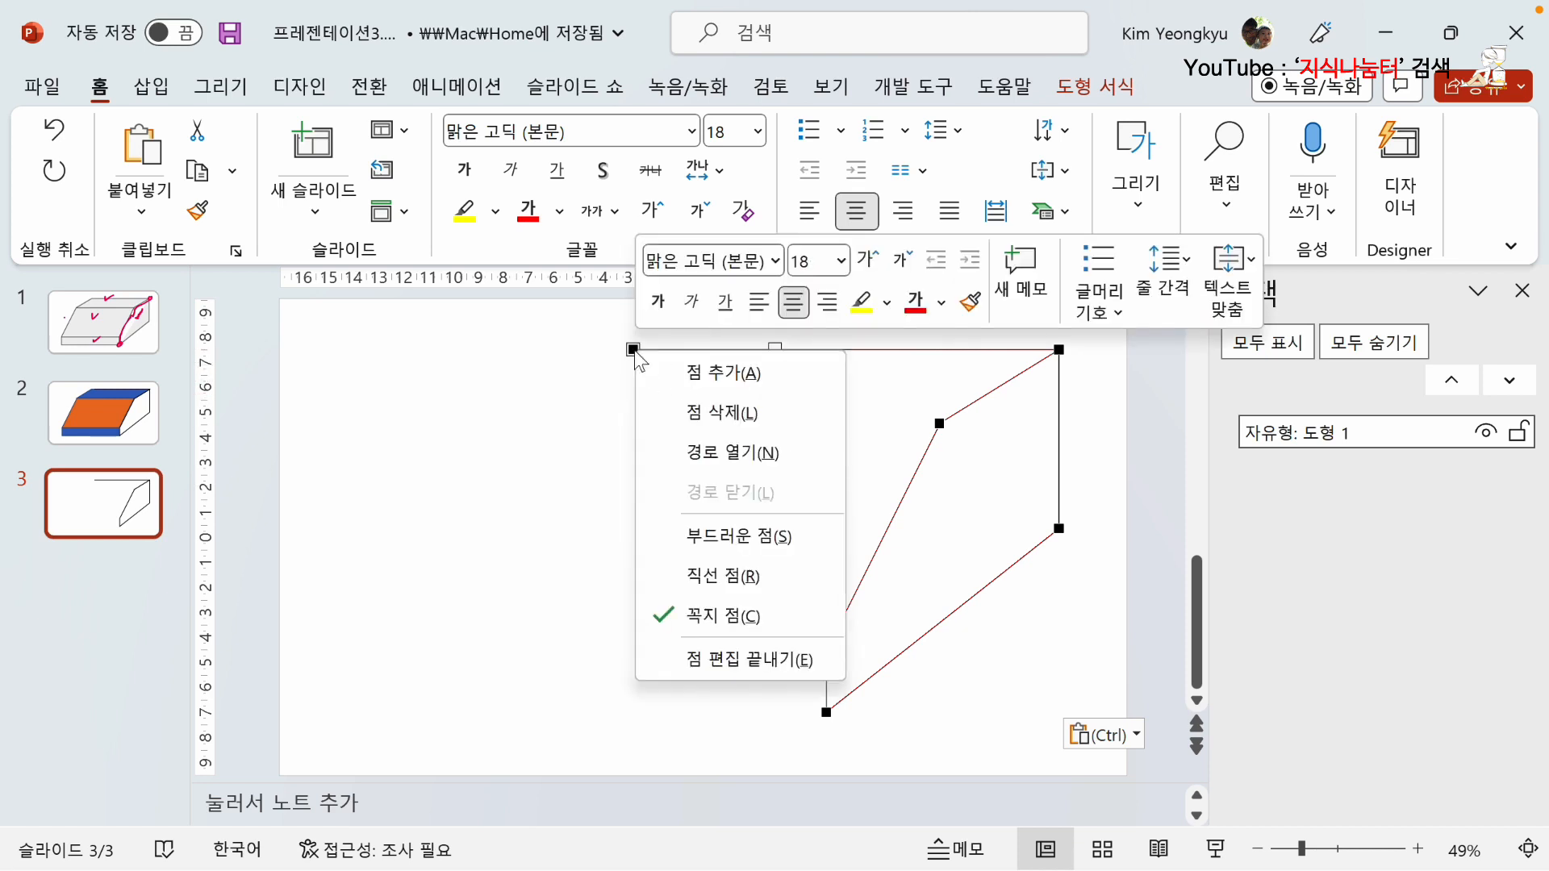
click(728, 413)
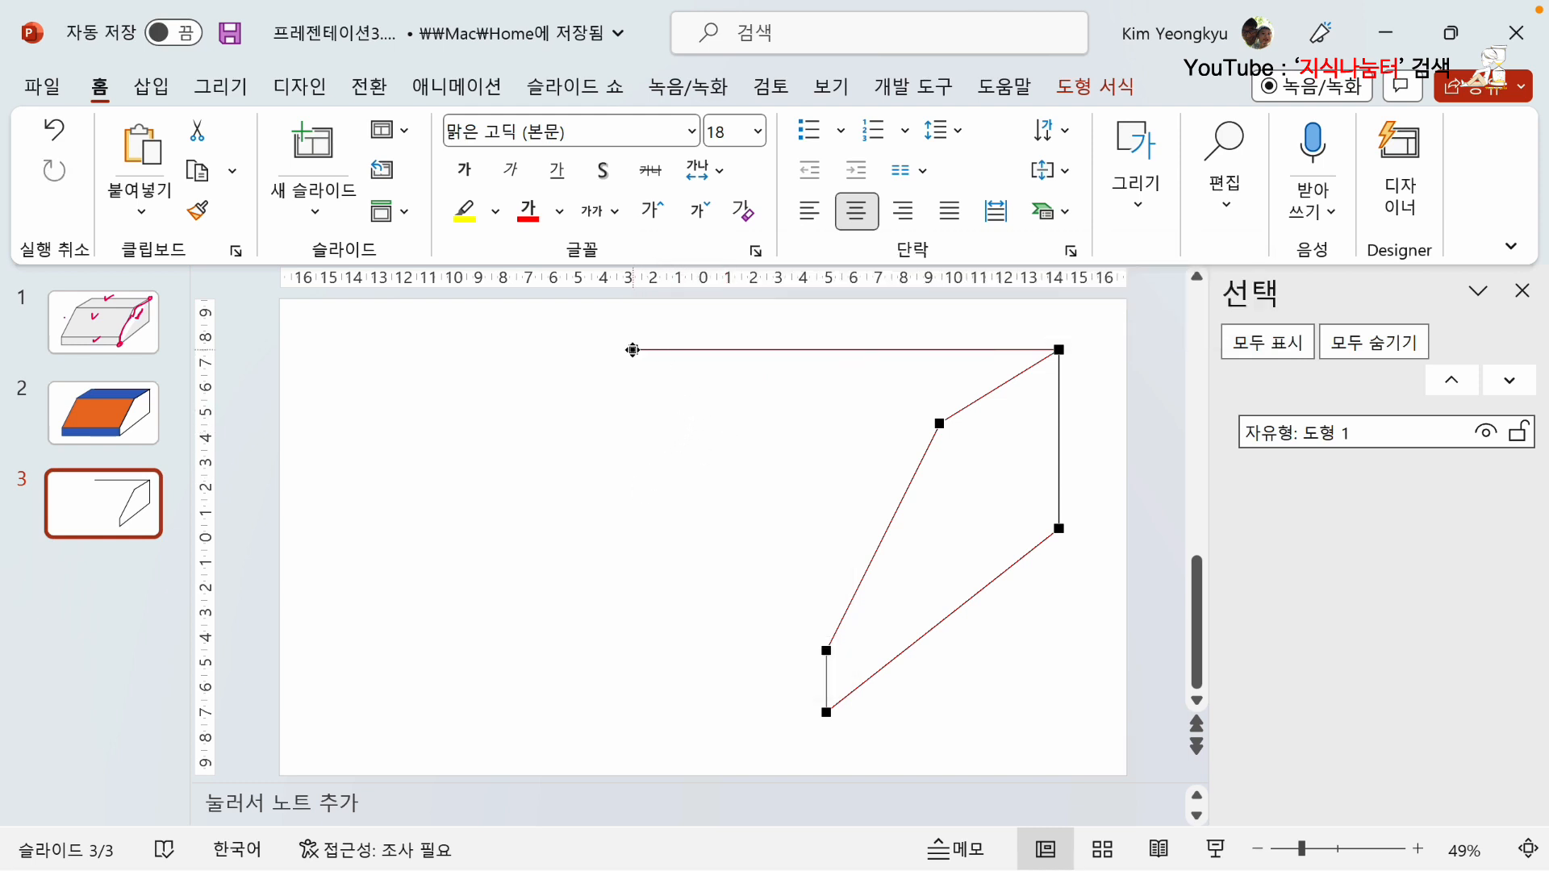
right_click(651, 371)
click(684, 406)
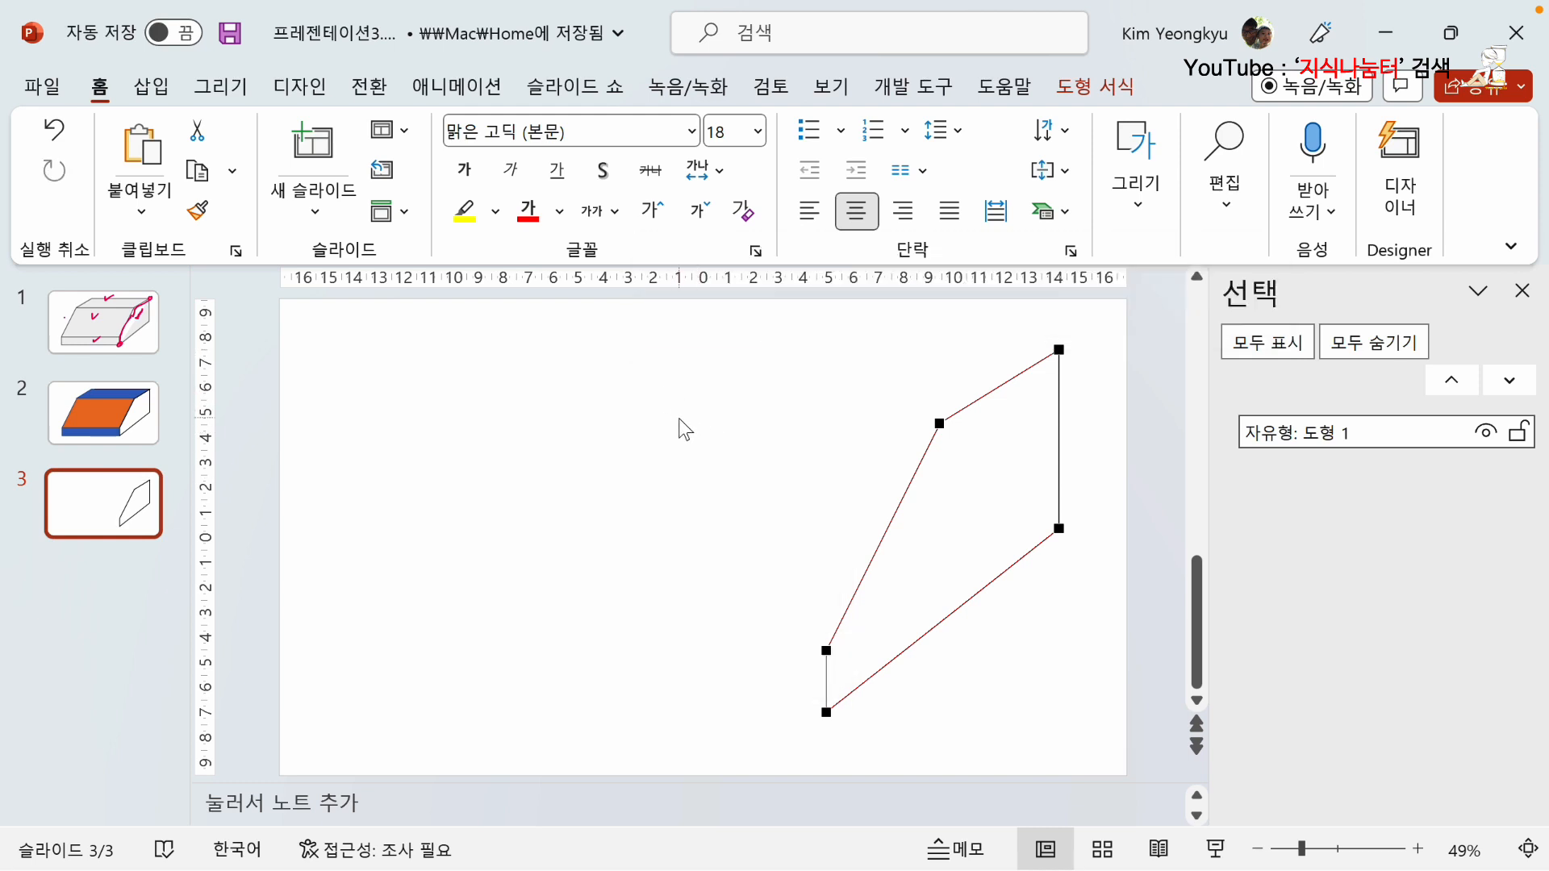
click(681, 415)
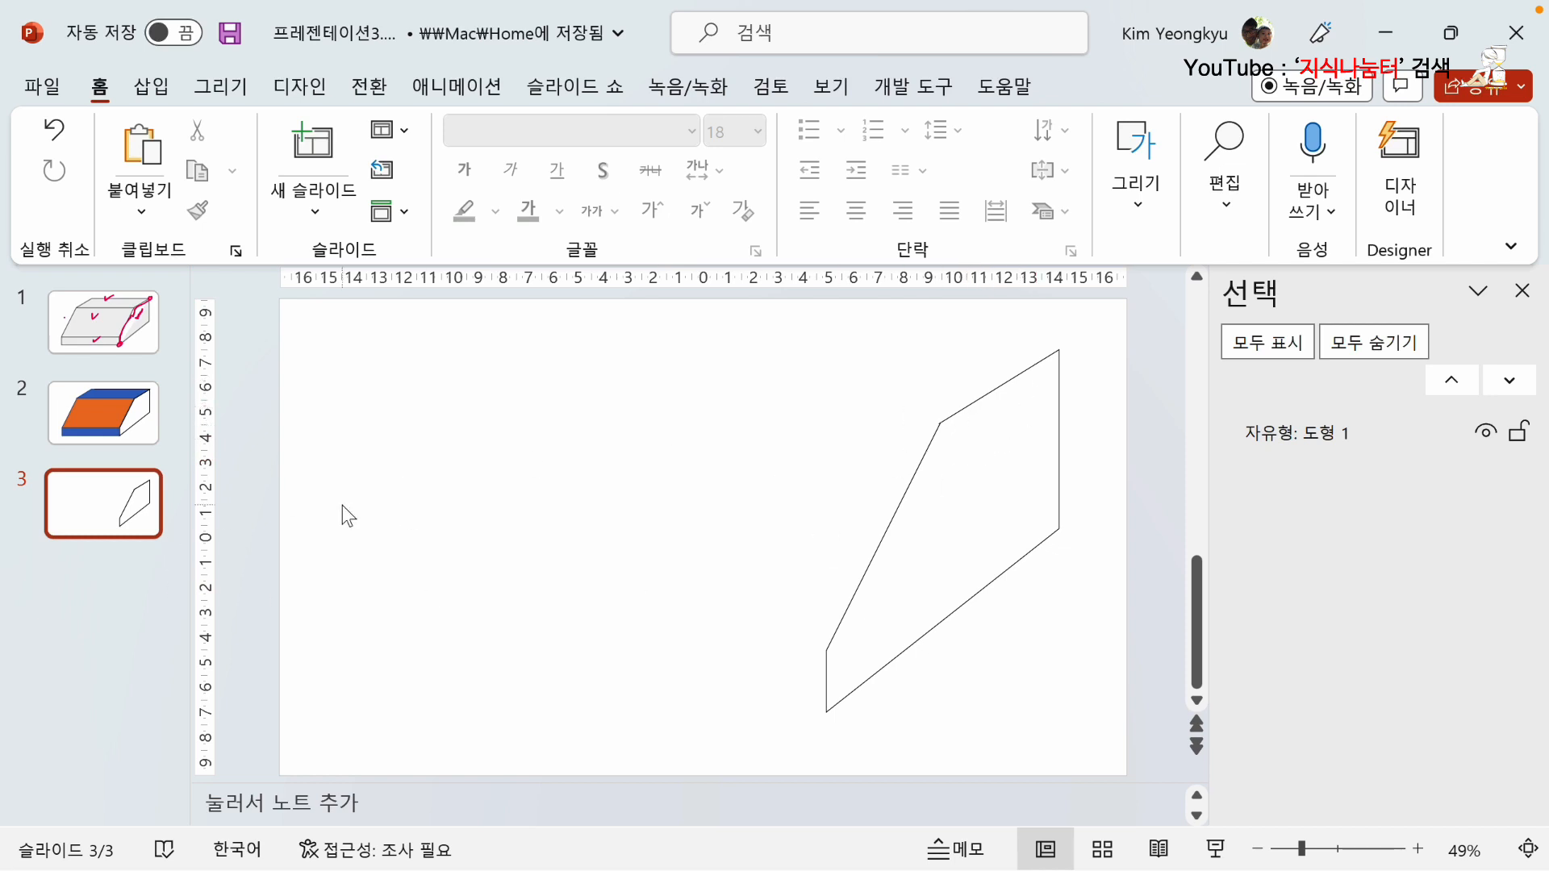
click(85, 515)
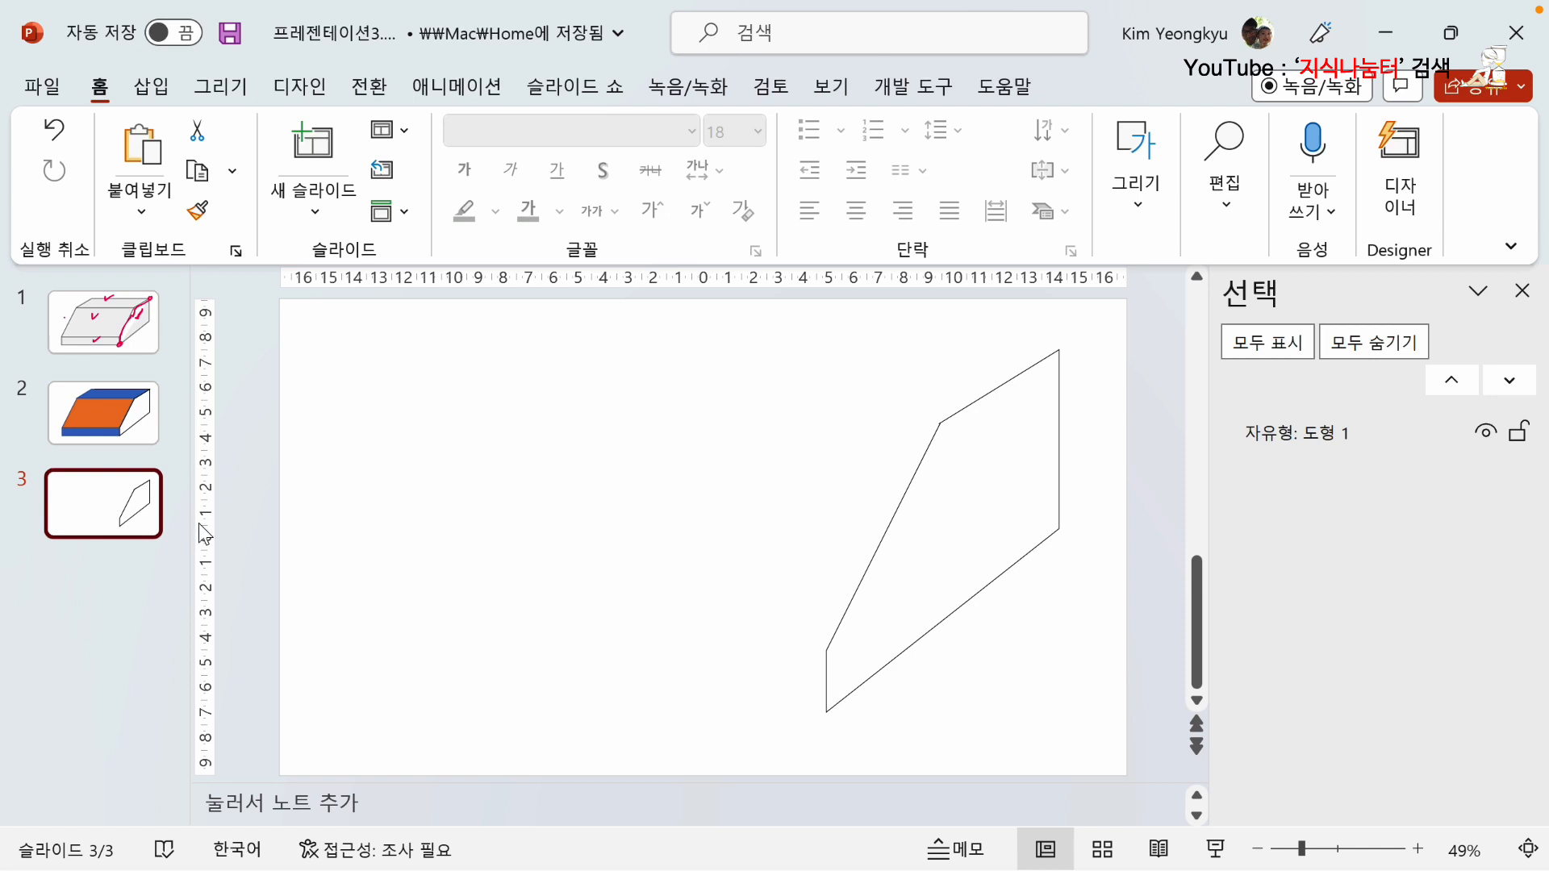
Duplicate slide 3, which holds the side face shape, and return to slide 3.
key(ctrl+d)
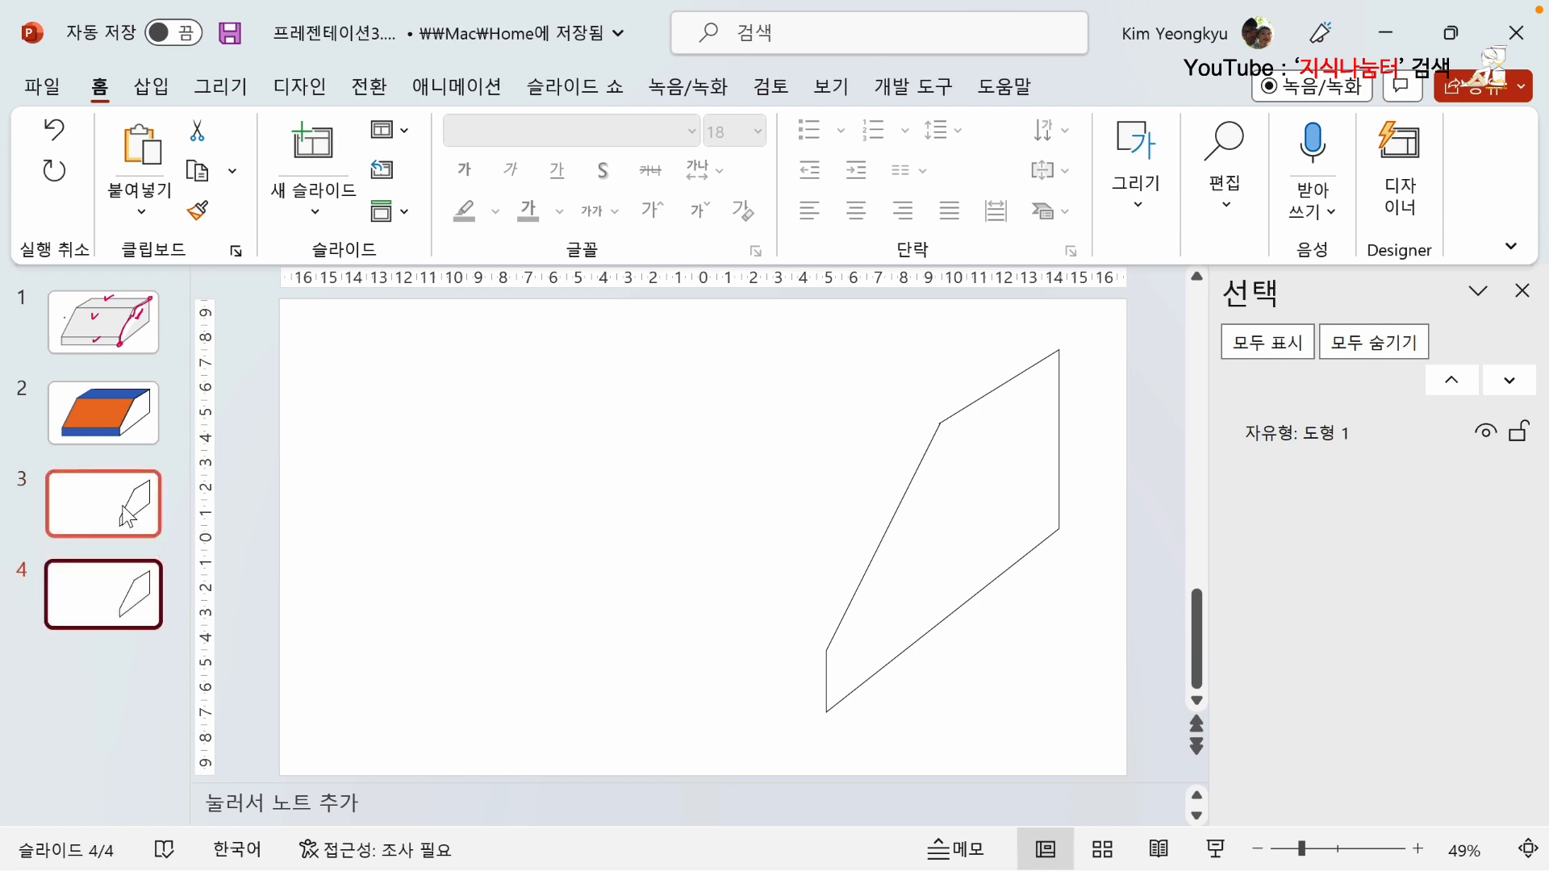
click(129, 566)
click(123, 502)
click(105, 595)
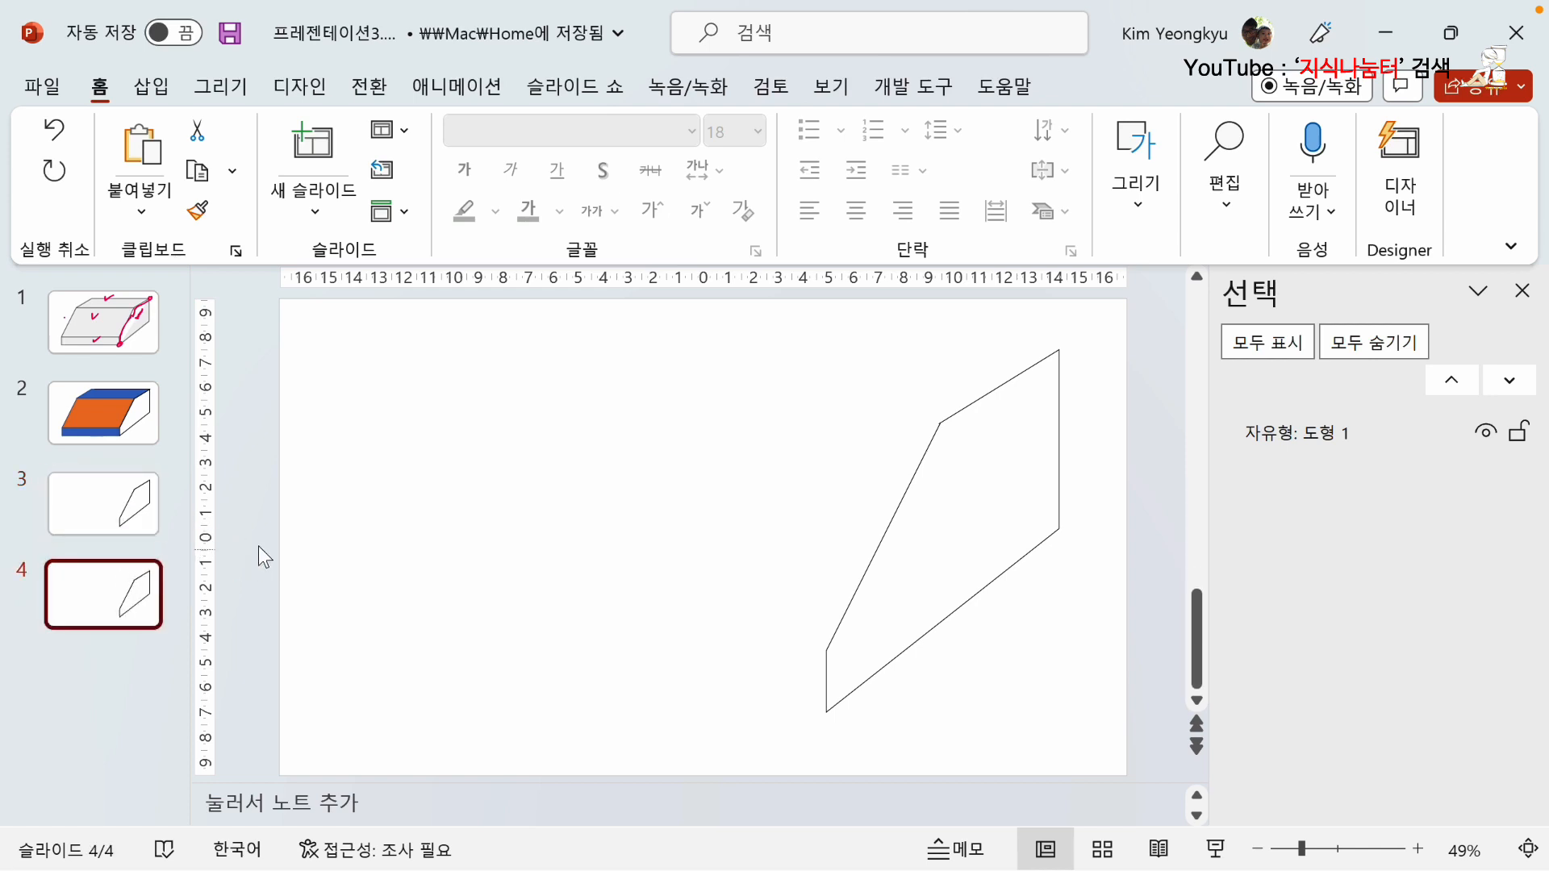
click(133, 508)
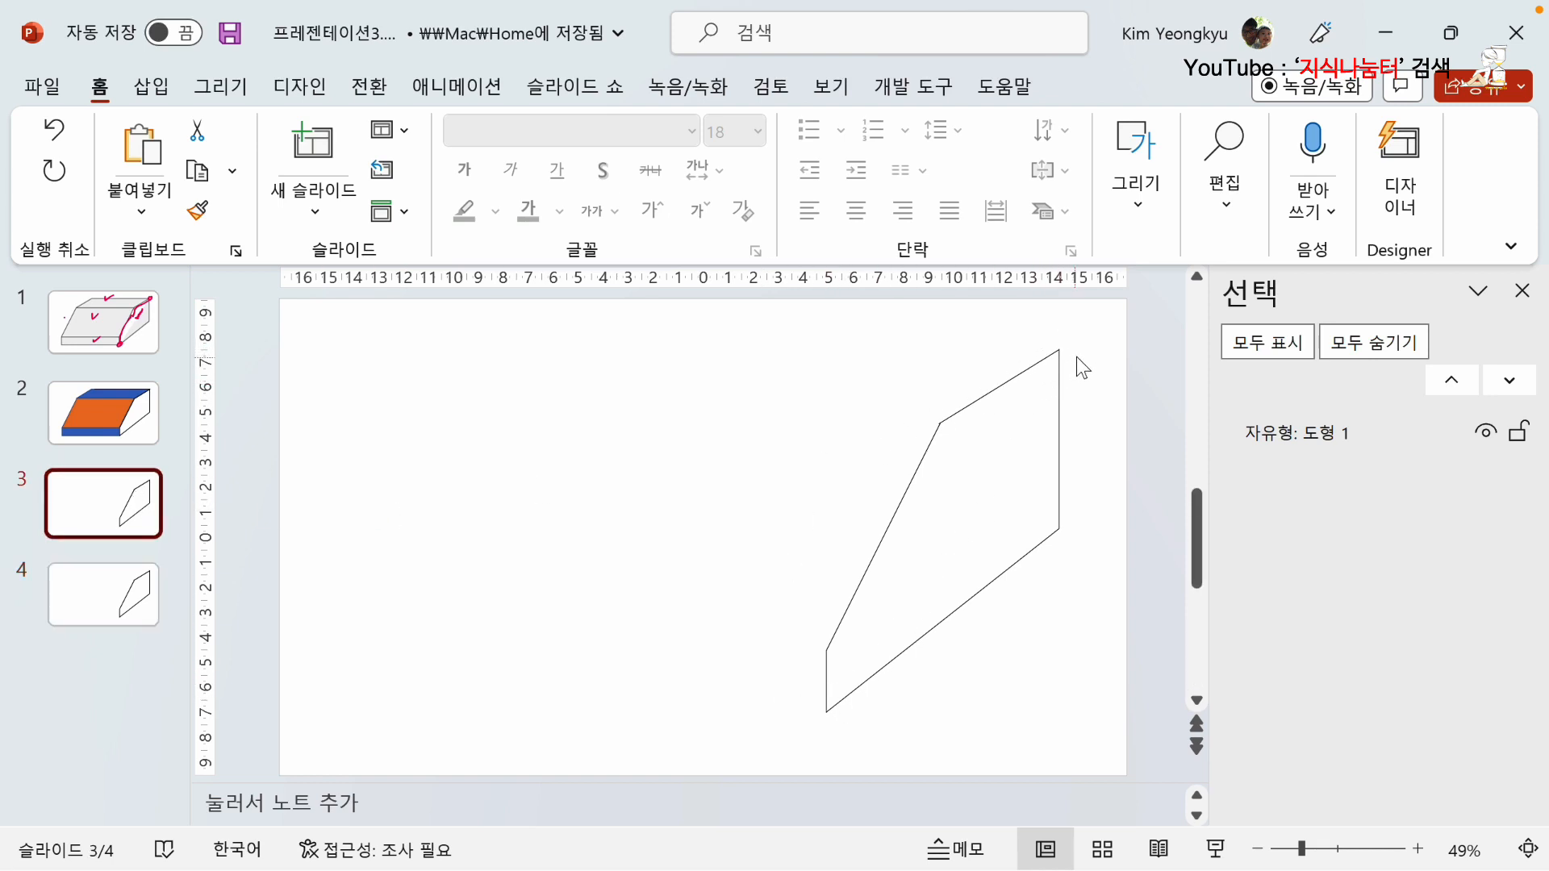
click(140, 610)
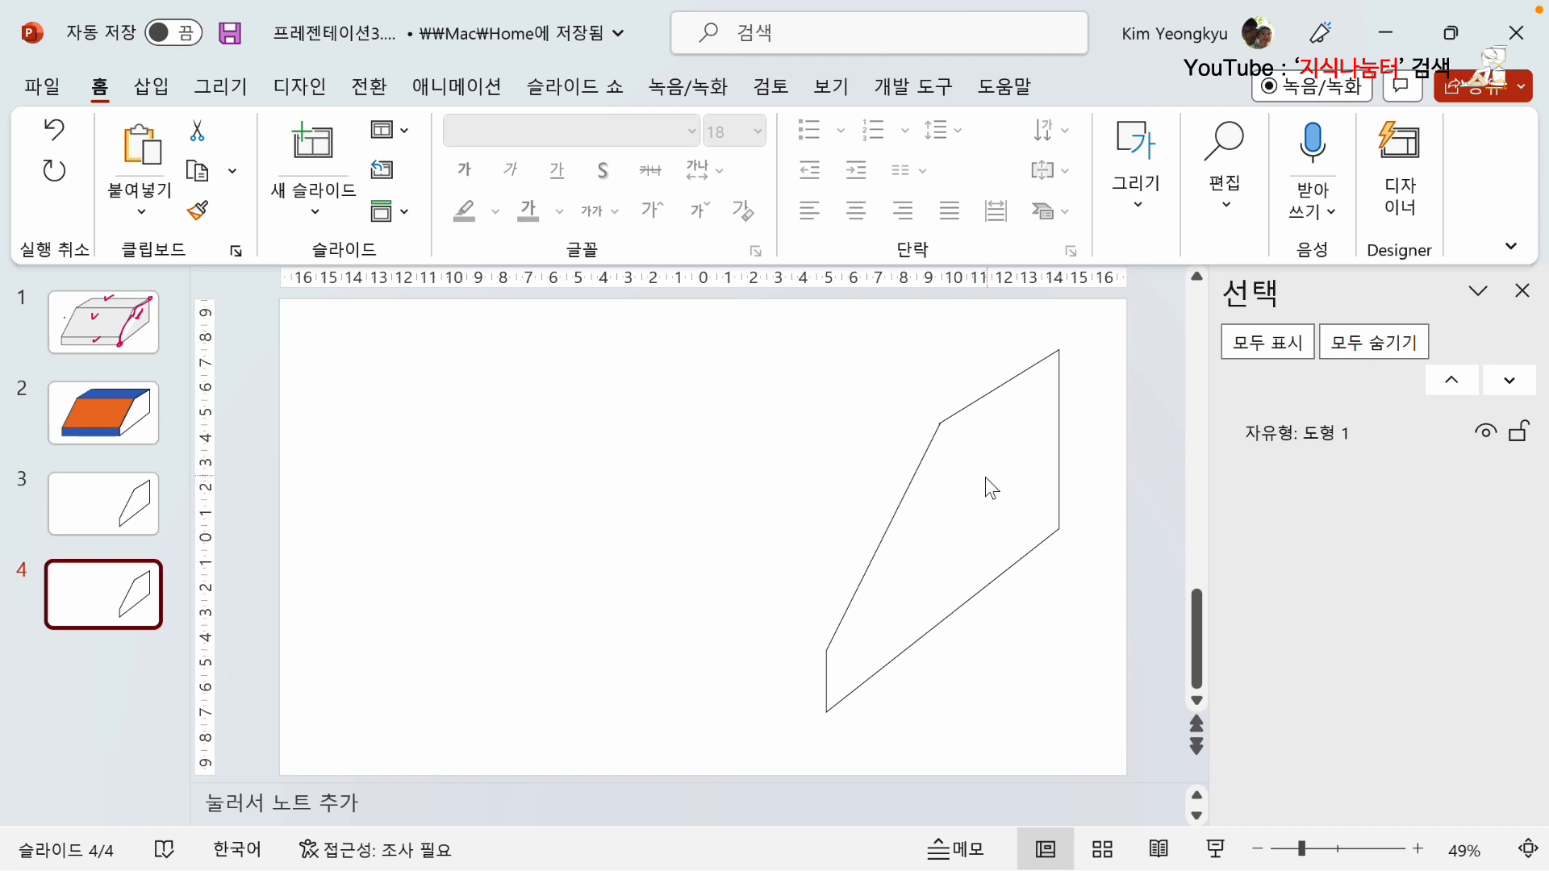
click(140, 504)
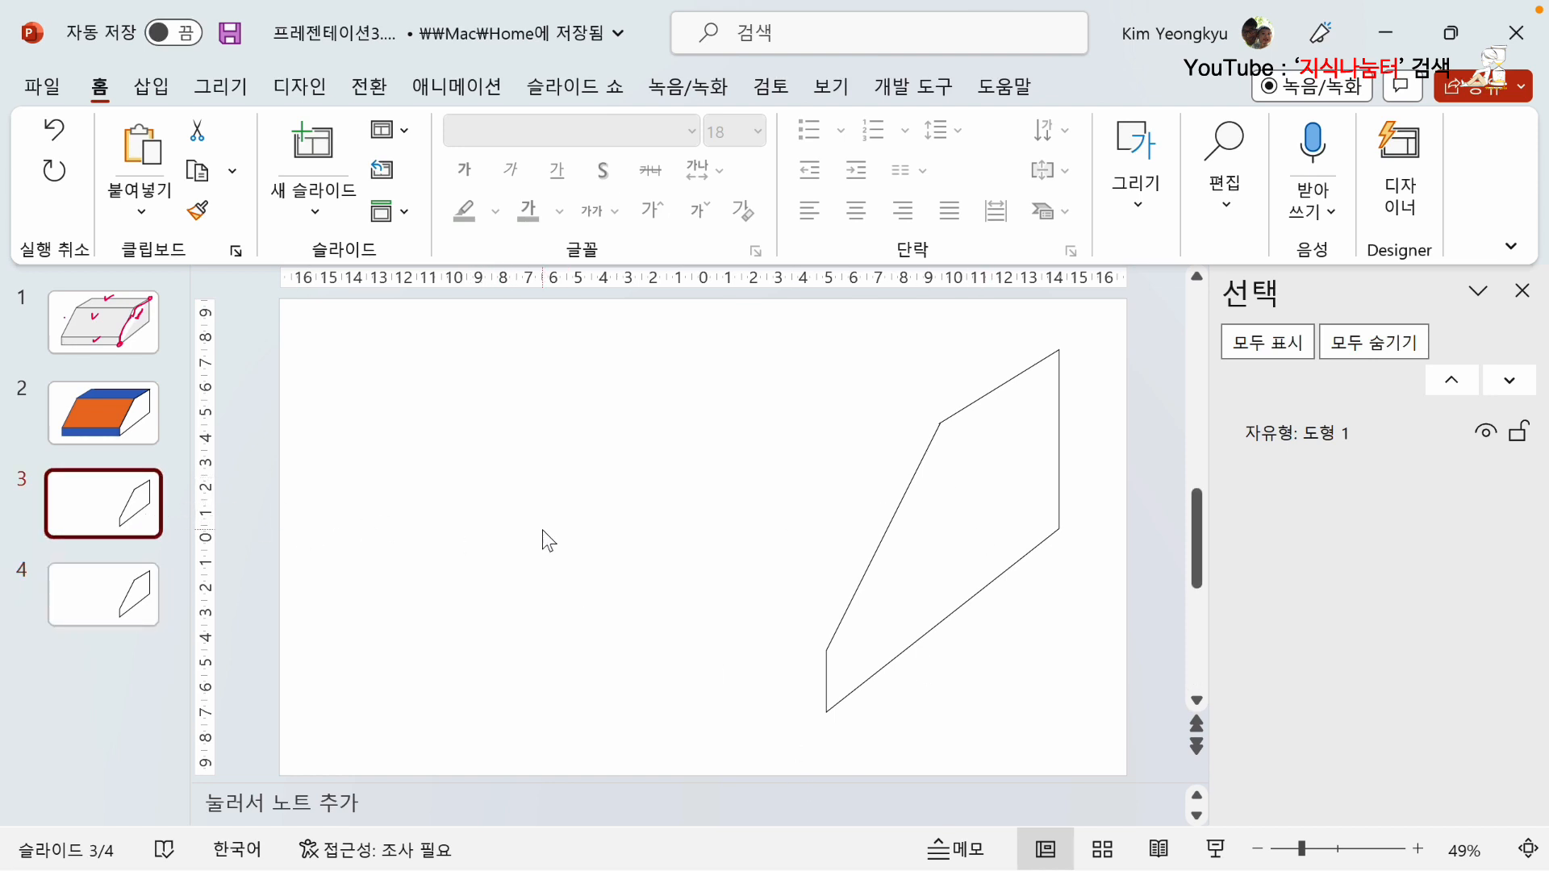
Draw a tall right triangle in the empty area beside the side face shape on slide 3.
click(1417, 849)
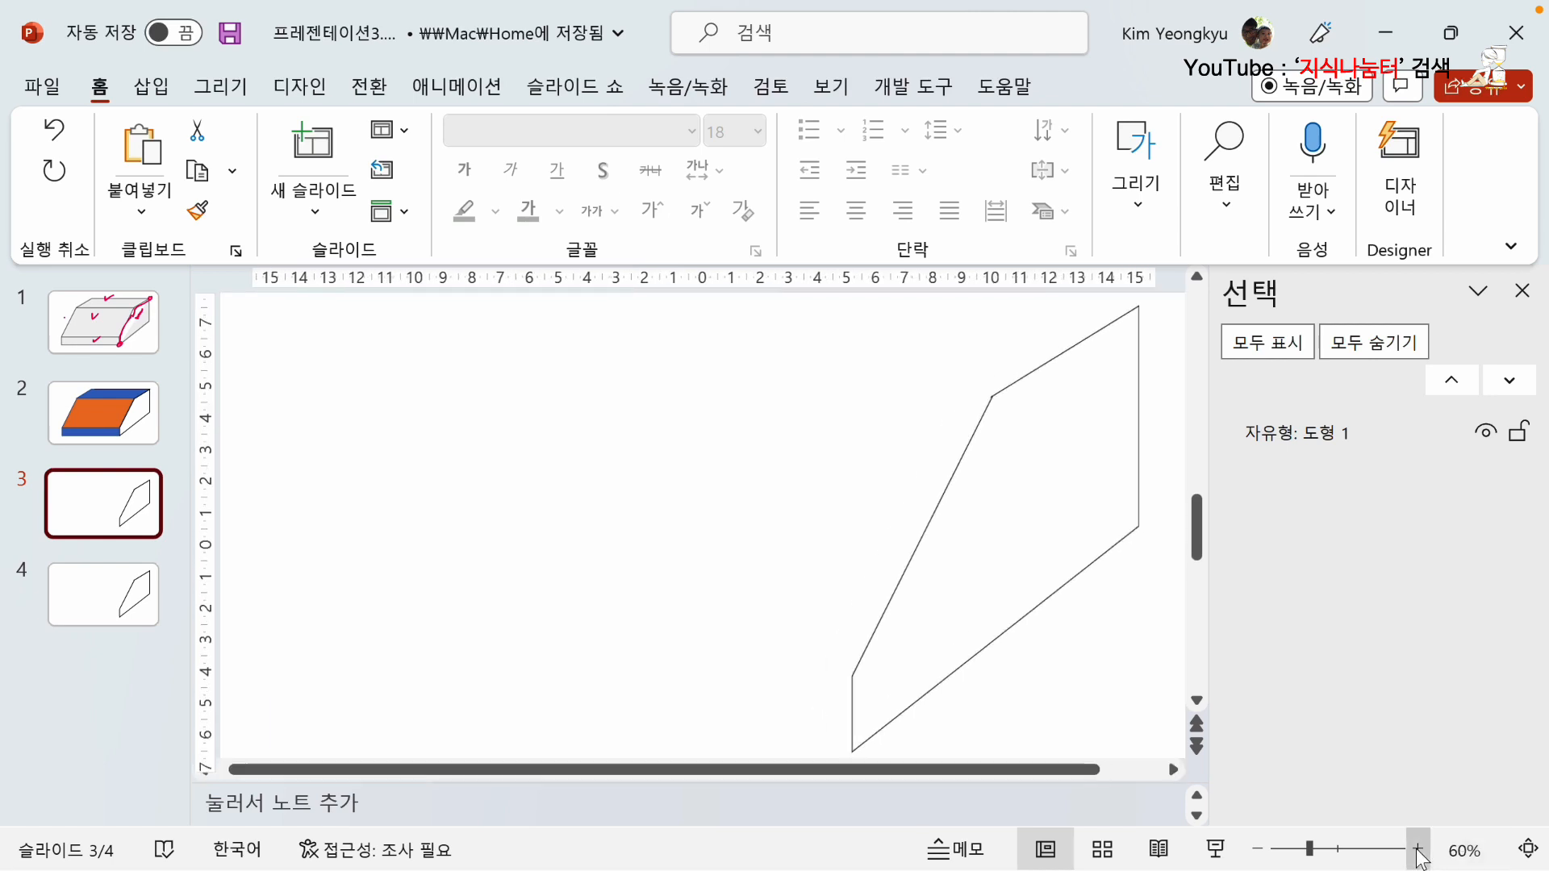
click(1417, 848)
drag(961, 767, 1039, 769)
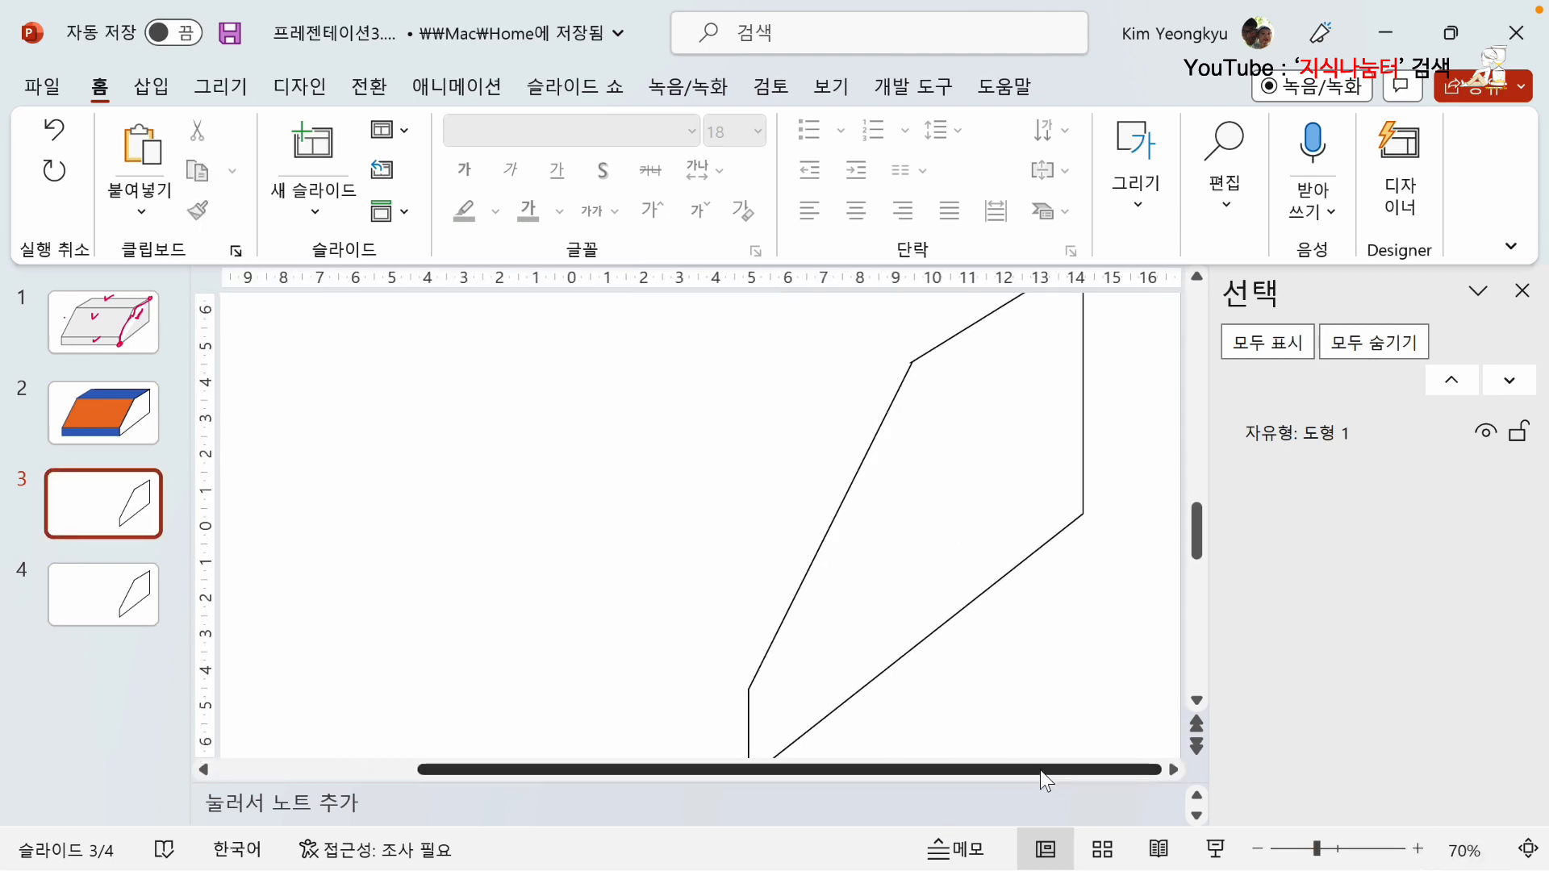
click(1257, 848)
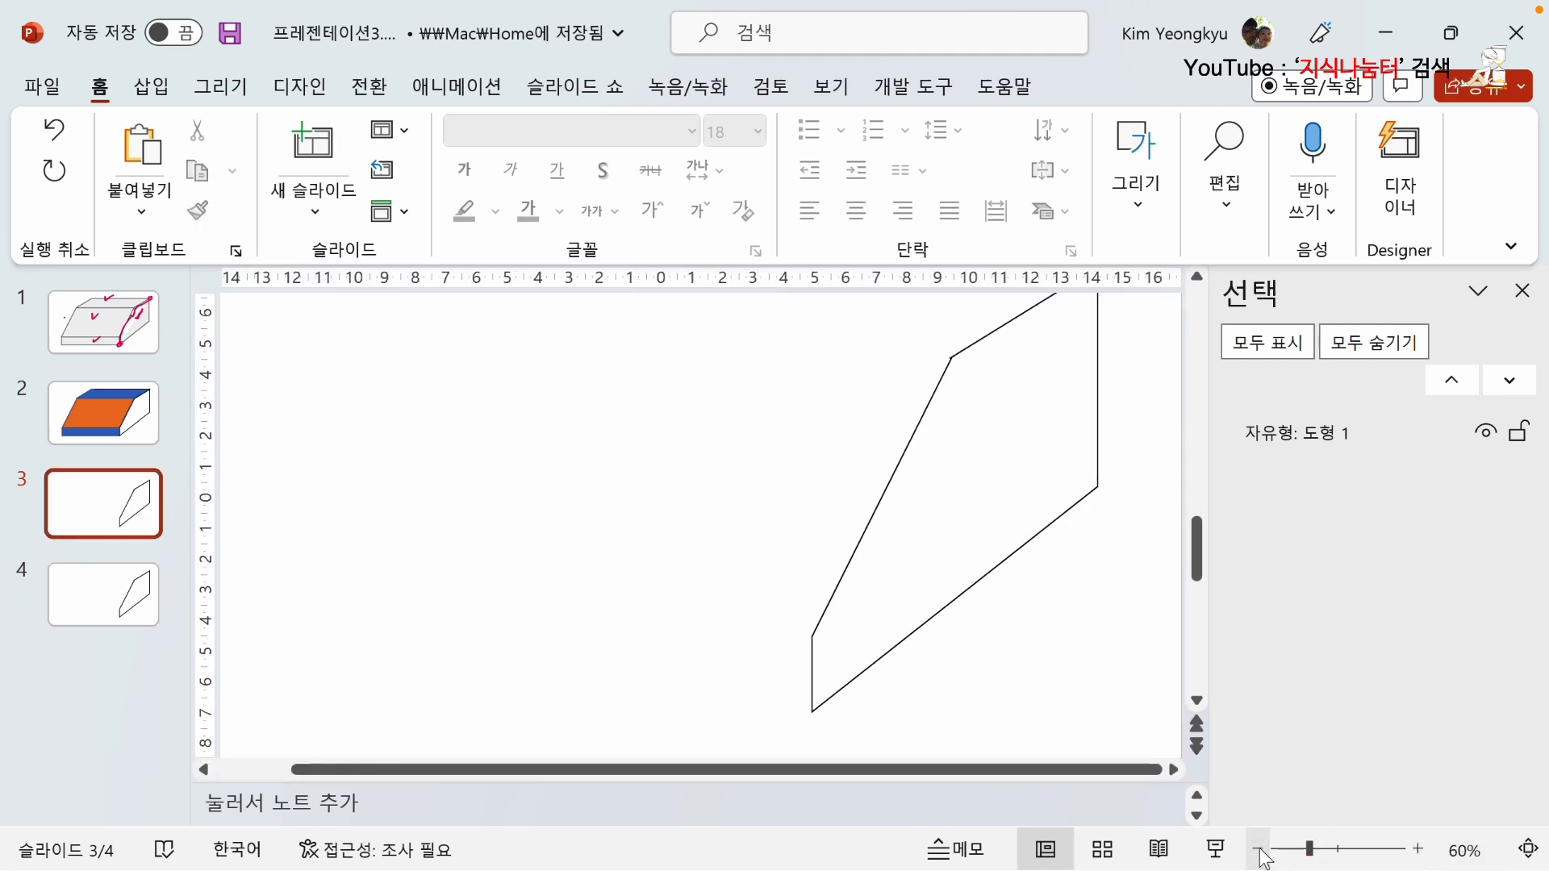
scroll(1070, 711, up, 2)
scroll(1073, 713, down, 1)
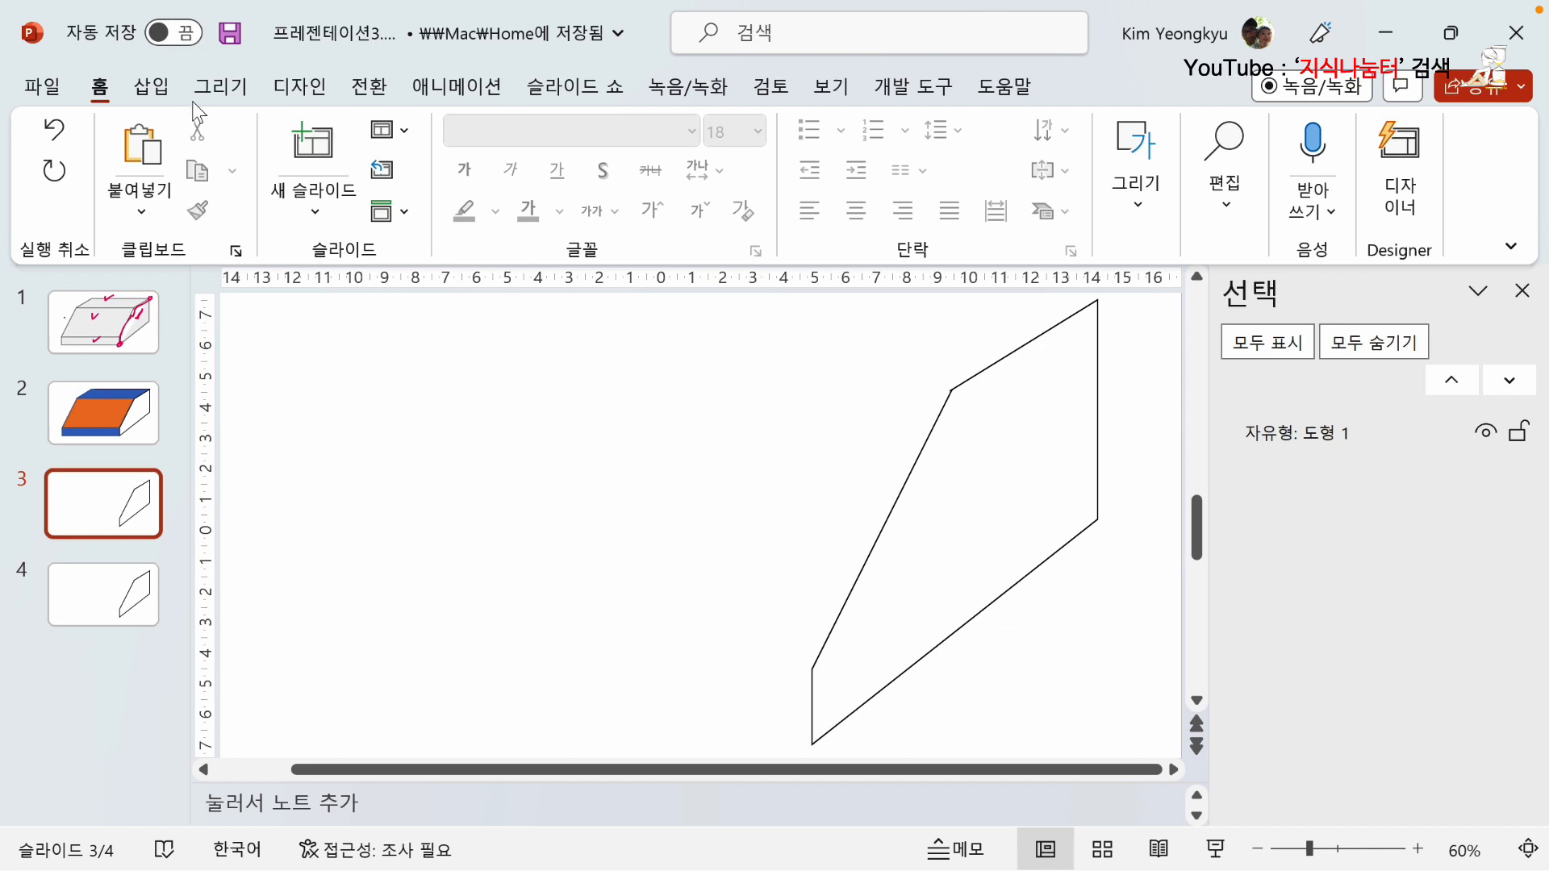
click(145, 87)
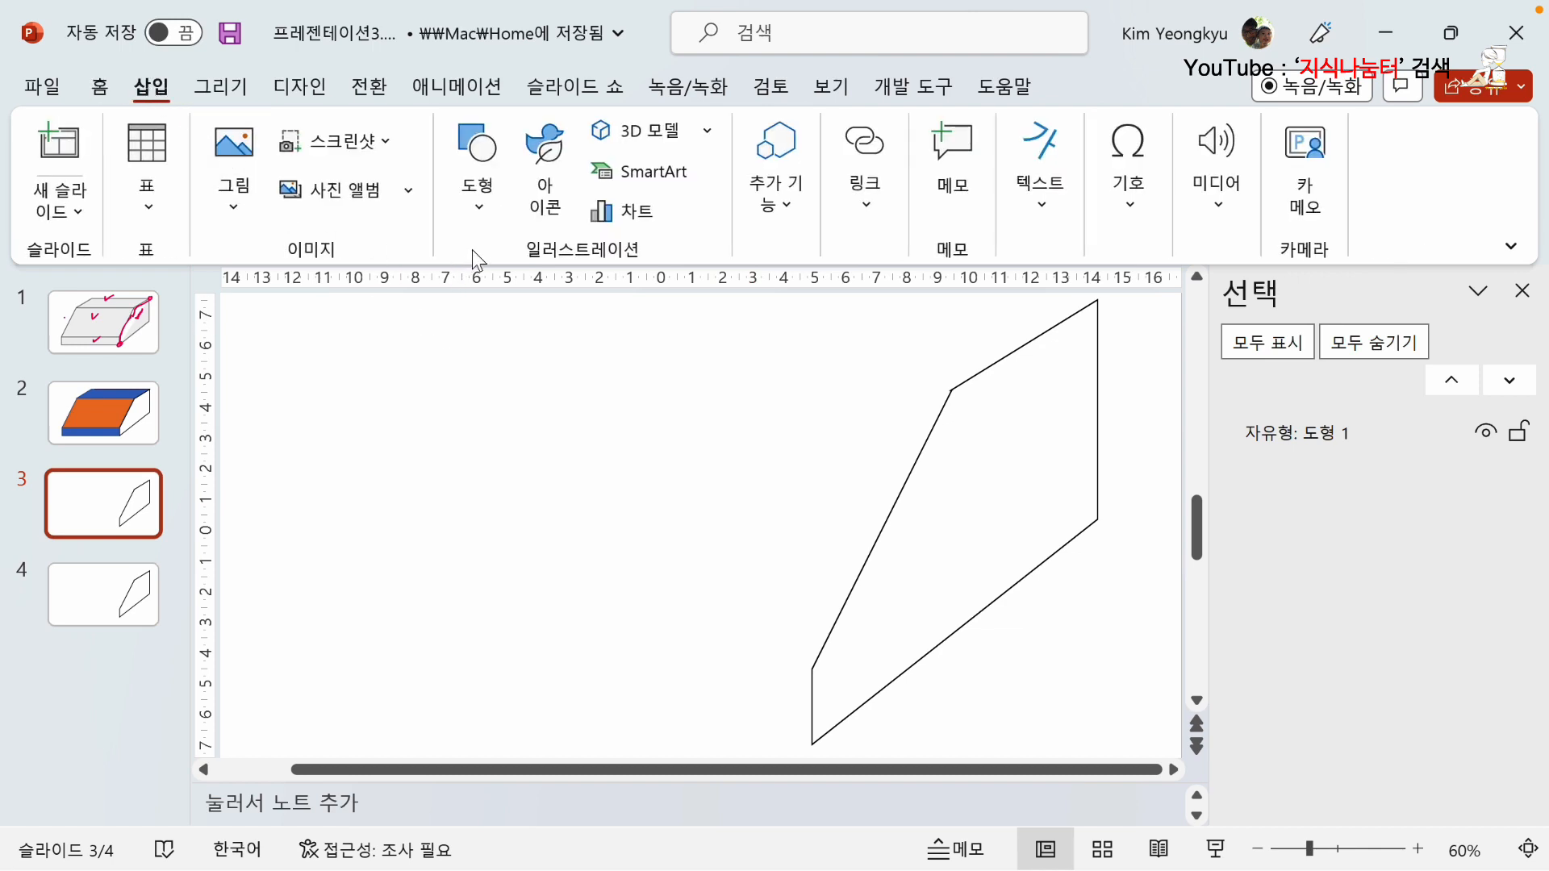
click(479, 207)
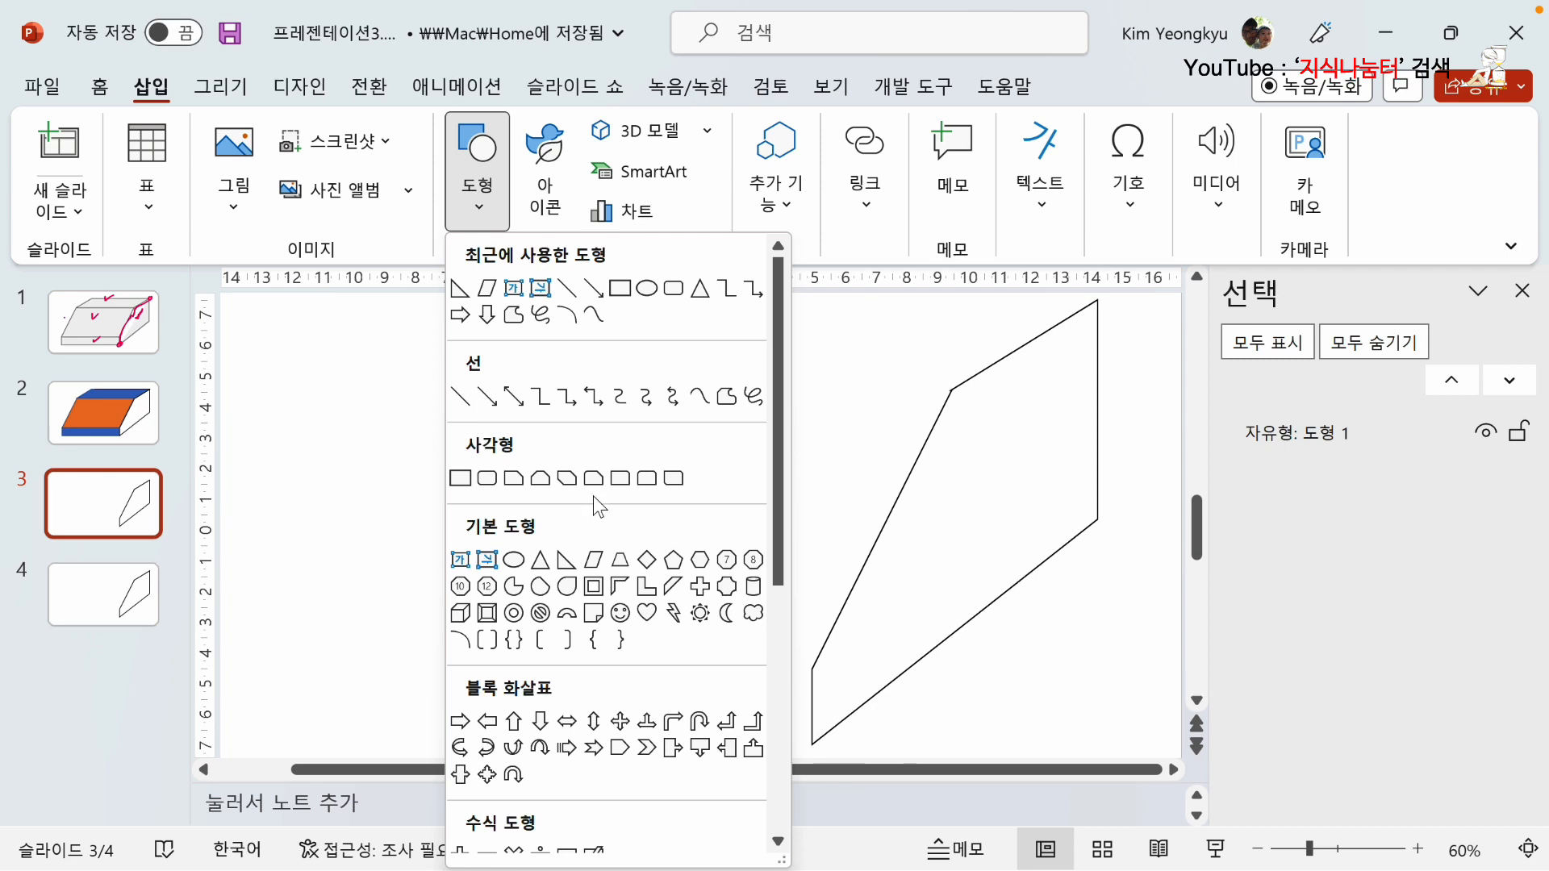
click(566, 561)
drag(472, 397, 602, 676)
Flip the right triangle horizontally and move it over the side face shape.
click(1137, 210)
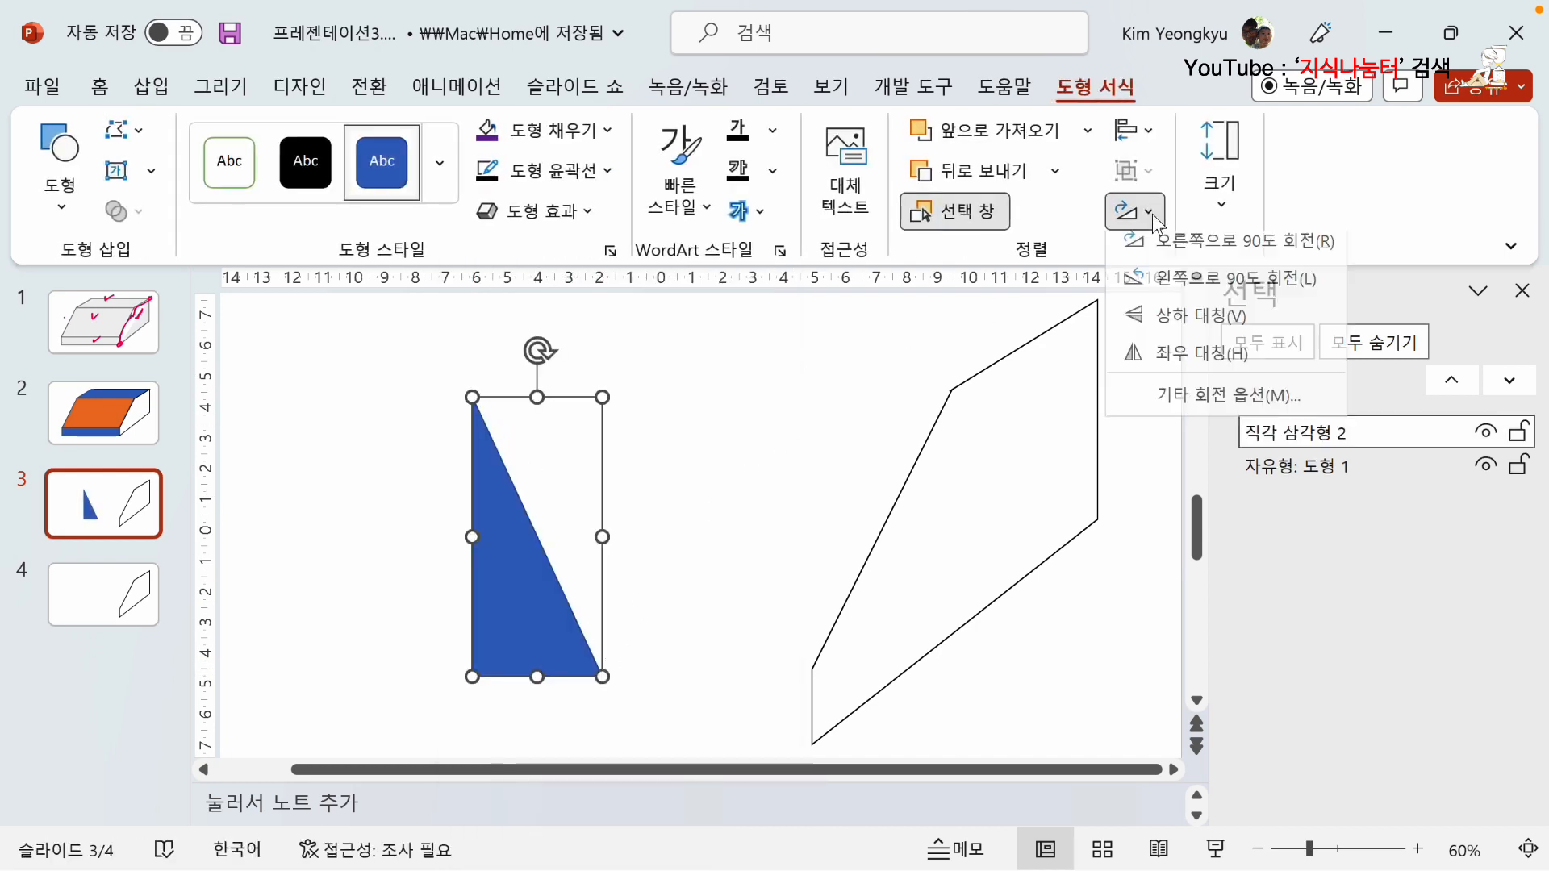
click(1146, 364)
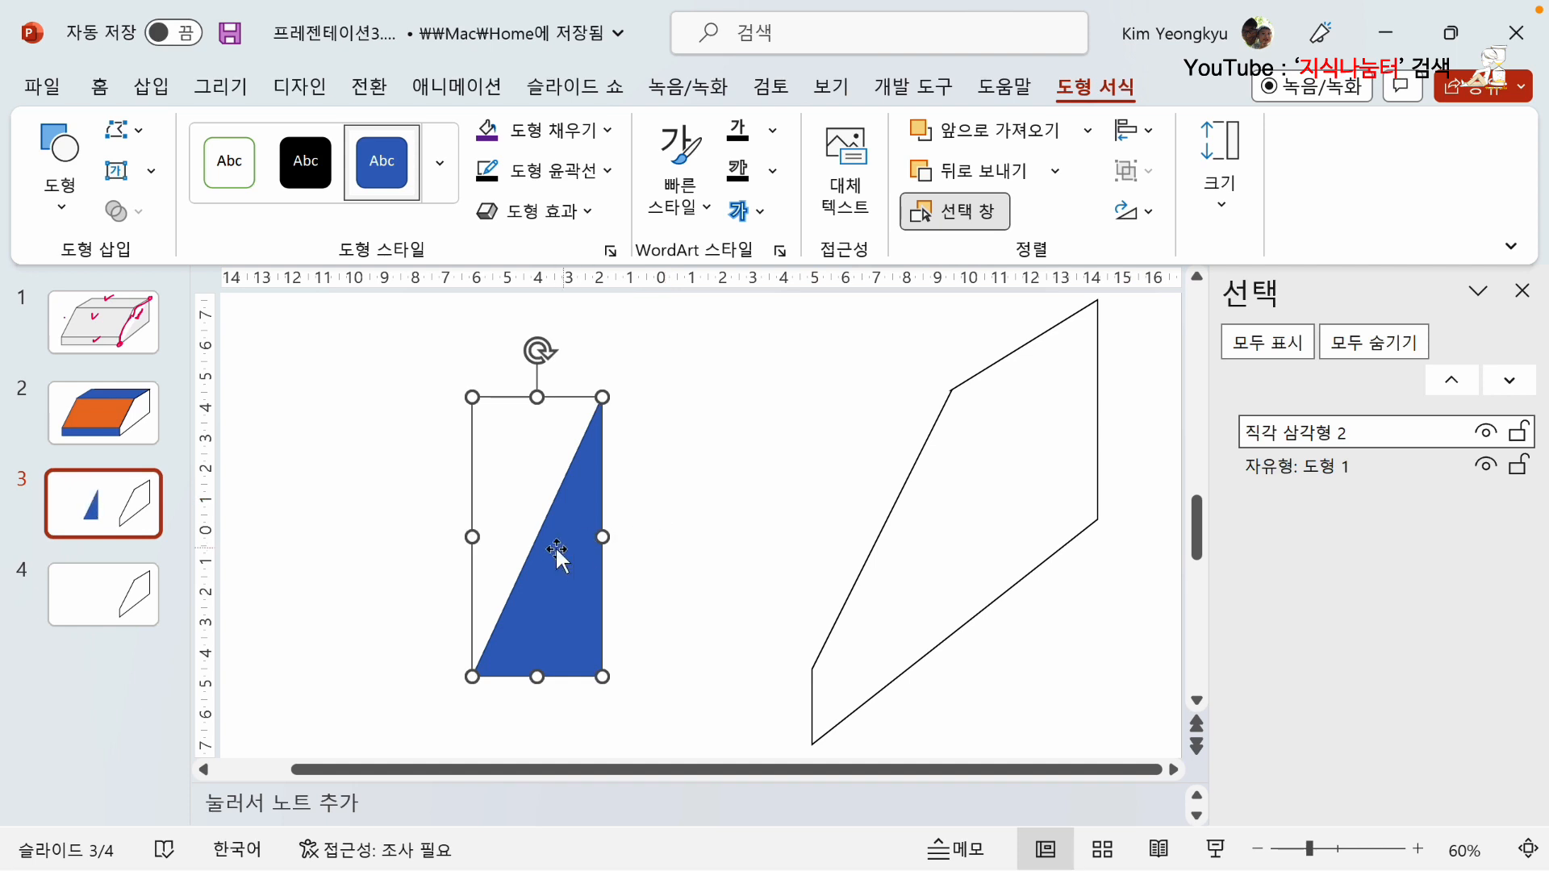
drag(552, 551, 965, 545)
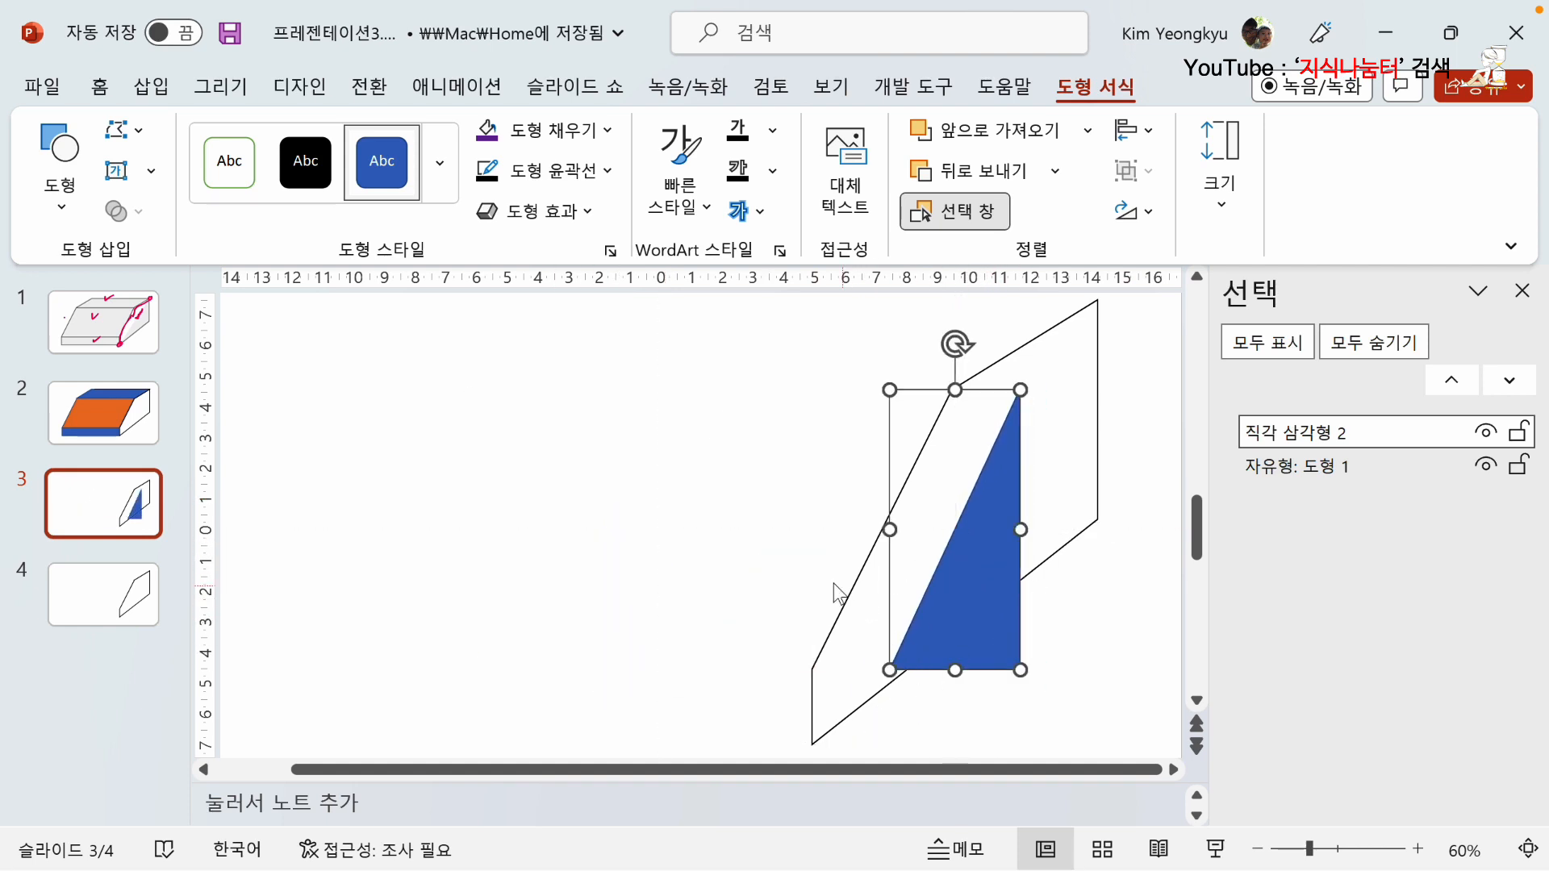
Align the right triangle and the side face shape with each other along their right and bottom edges.
click(720, 571)
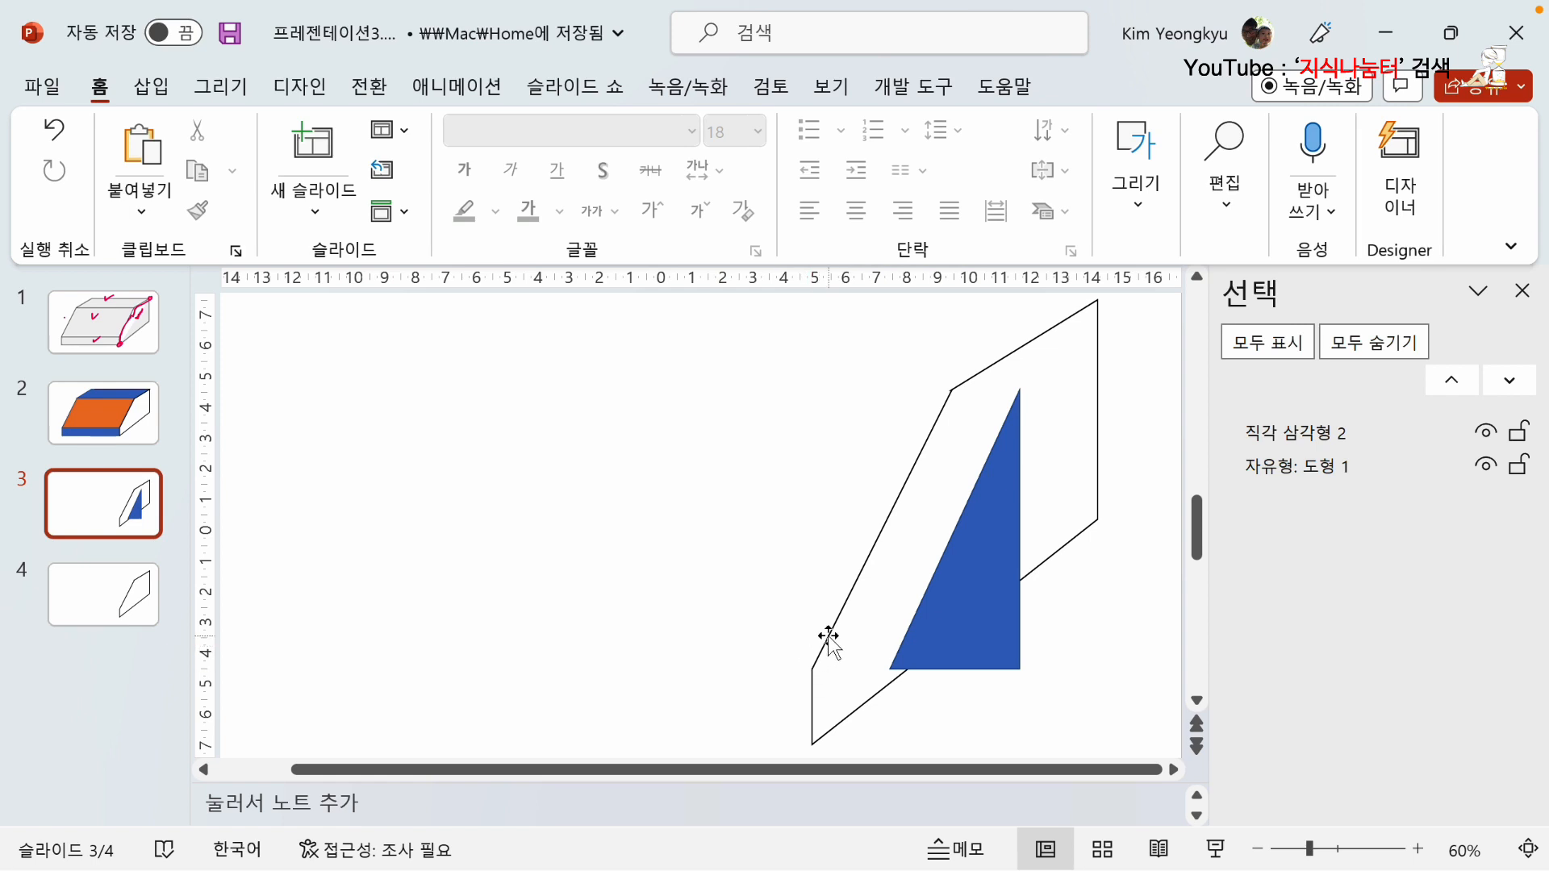
click(829, 636)
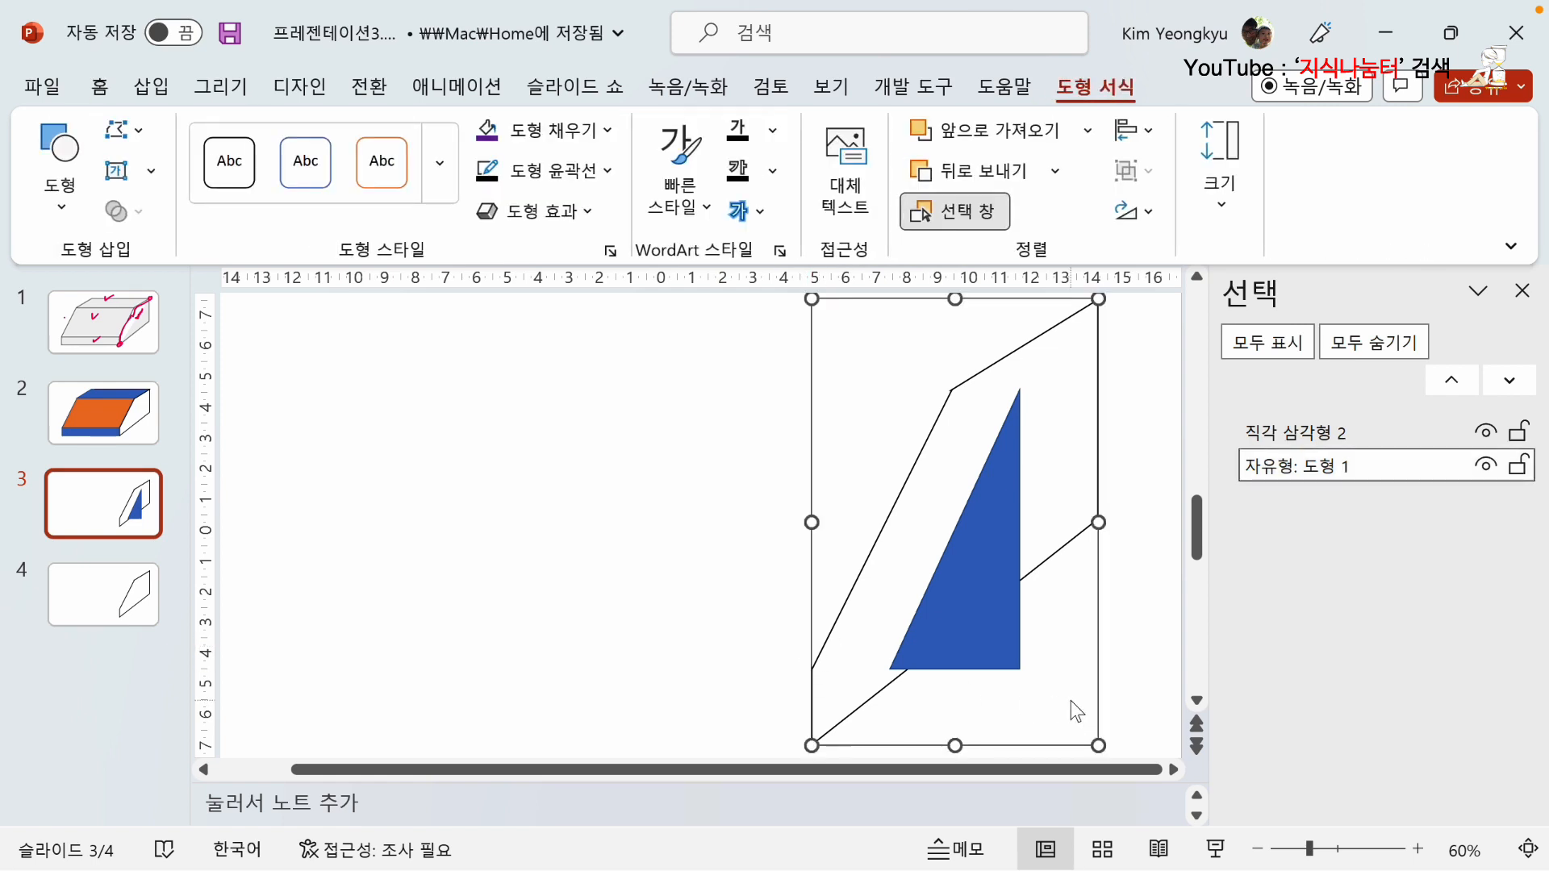
shift+click(986, 613)
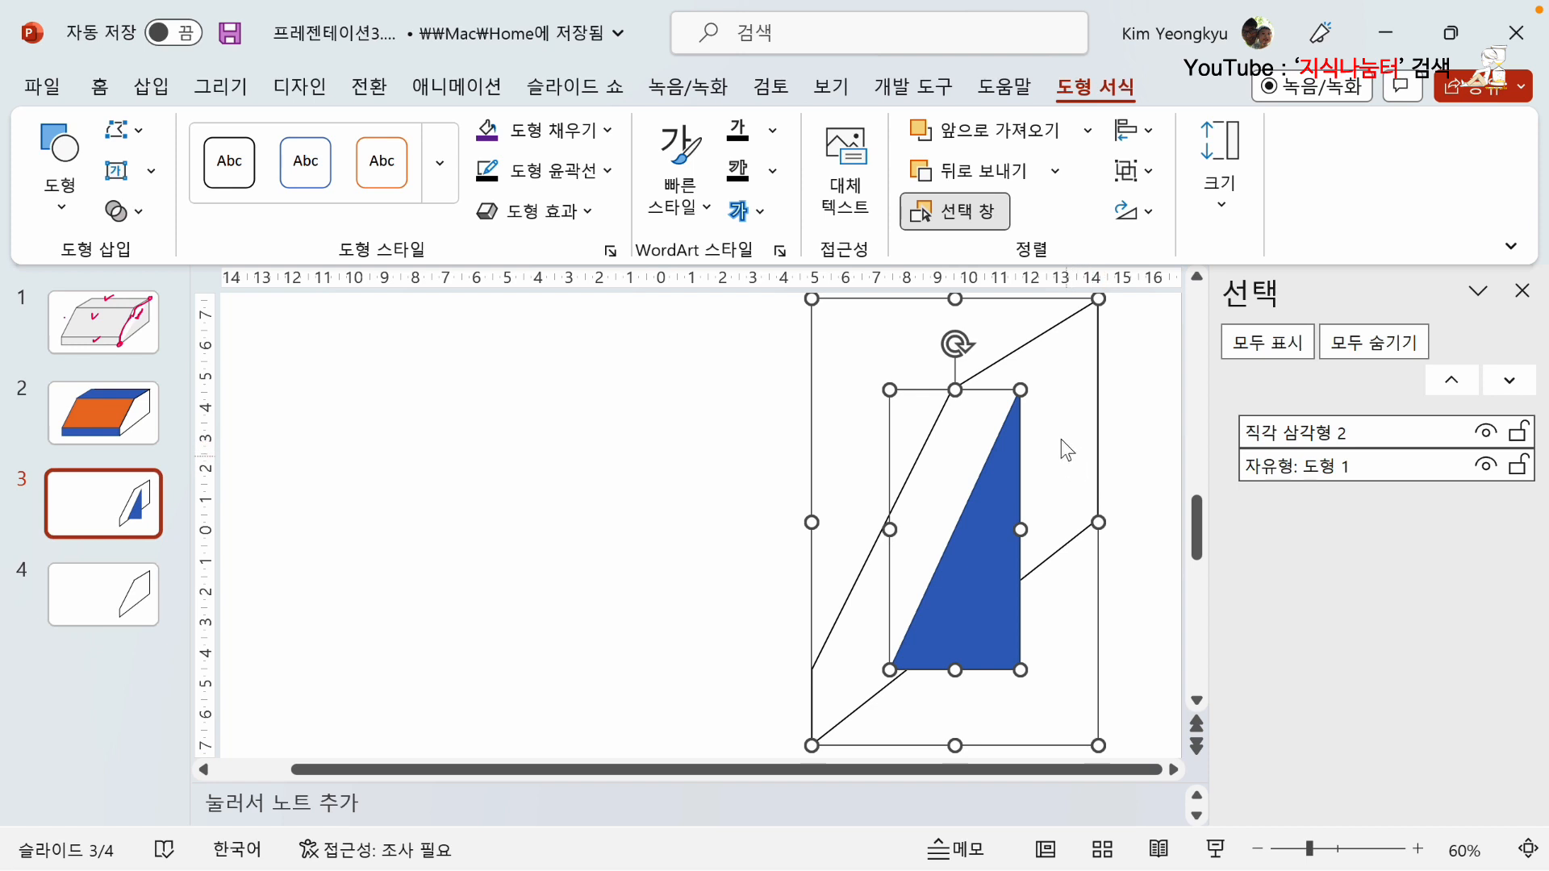
click(1145, 134)
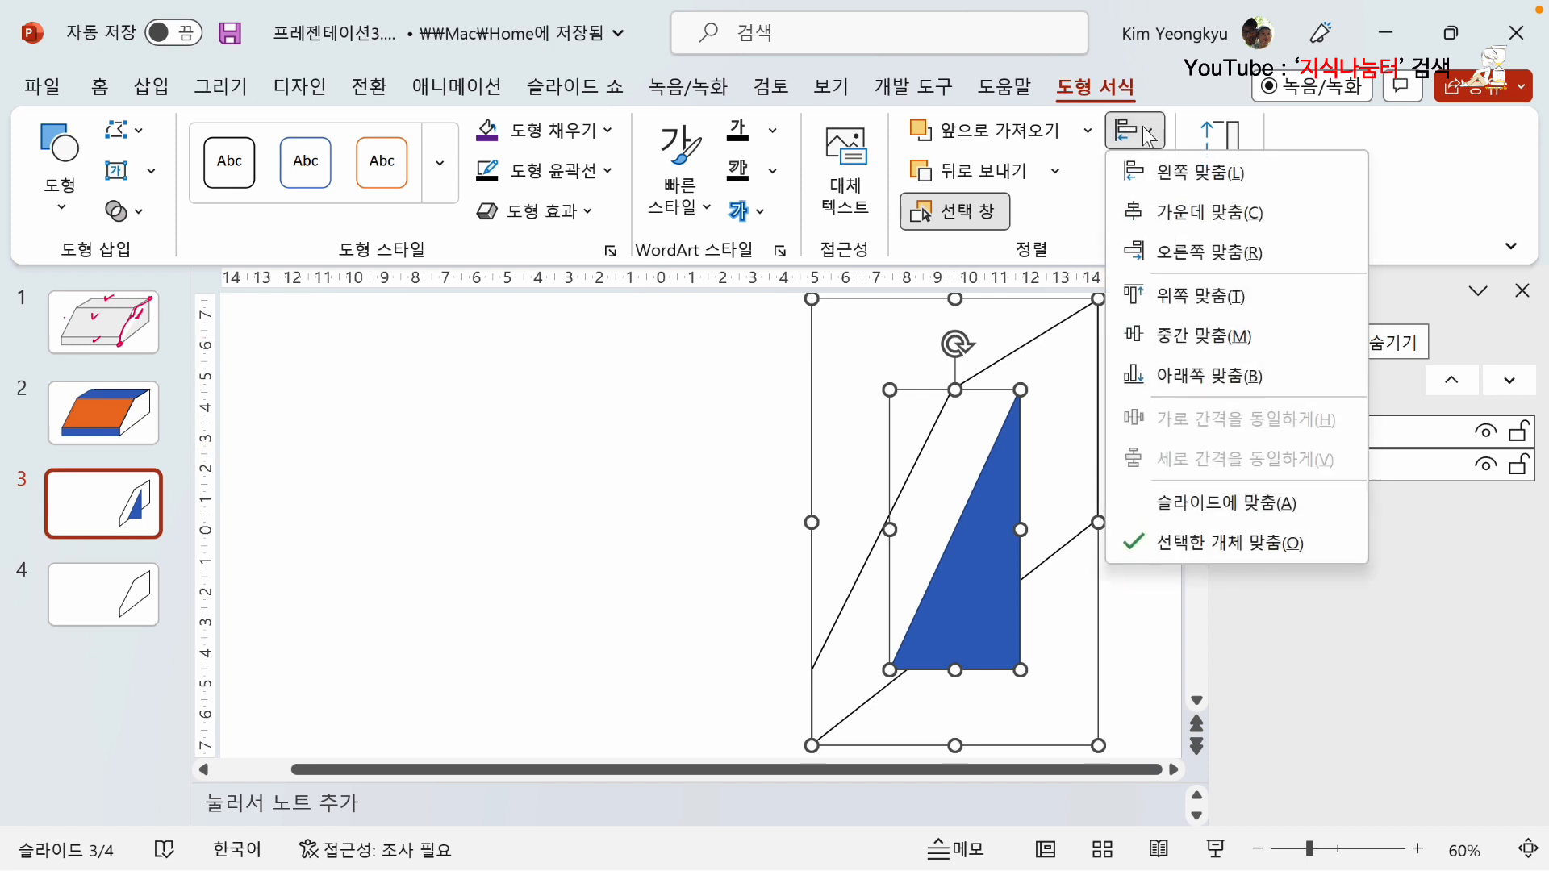
key(Down)
key(Down)
key(Down)
key(Return)
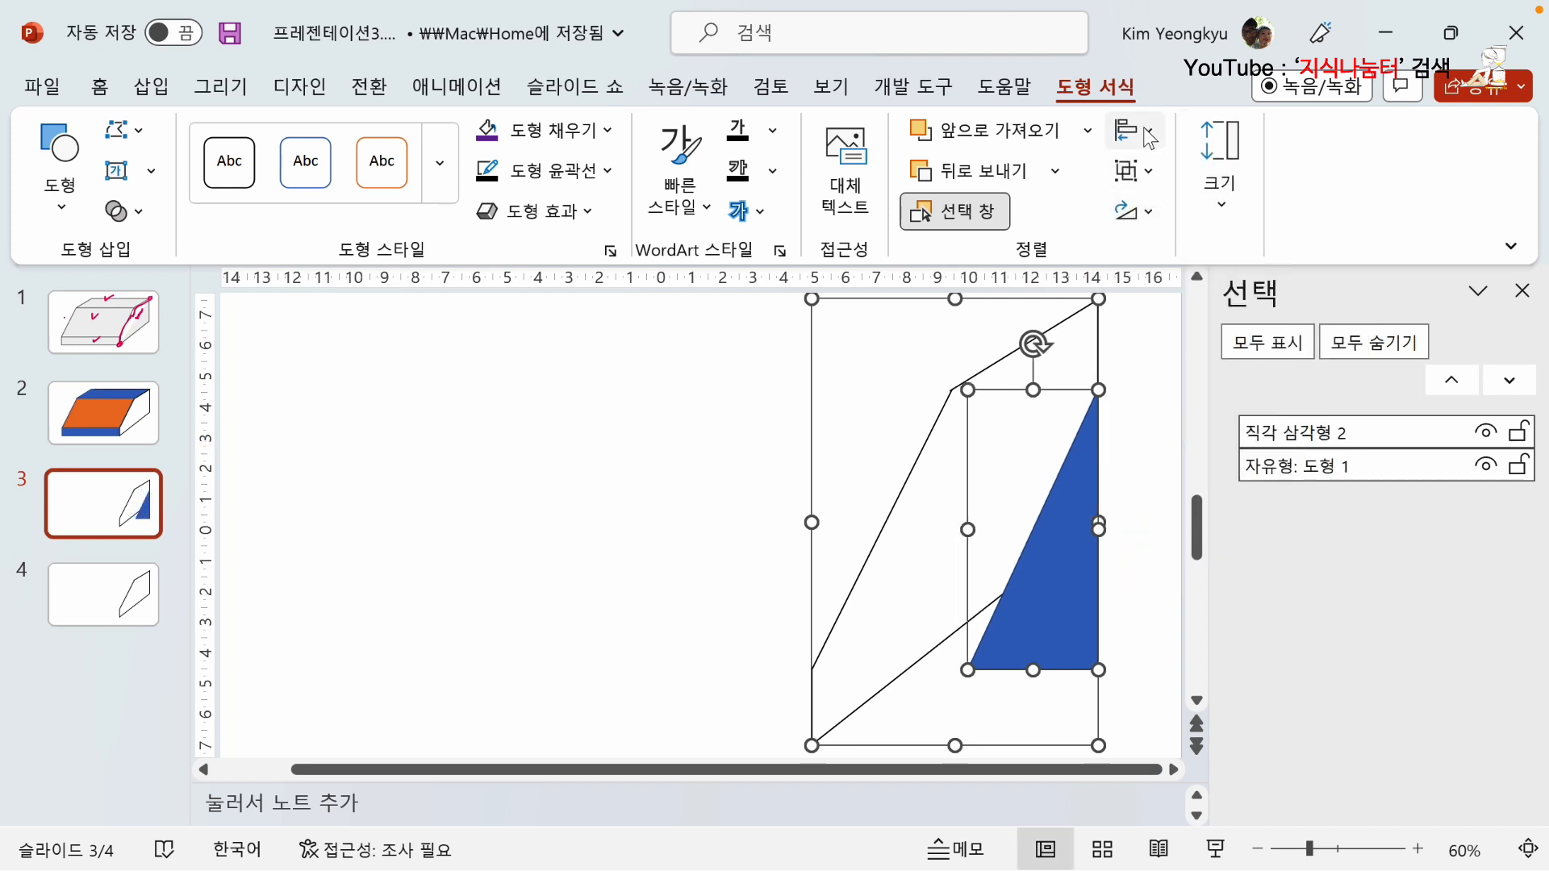
click(1146, 133)
key(Down)
key(Down)
key(Down)
key(Down)
key(Down)
key(Down)
key(Return)
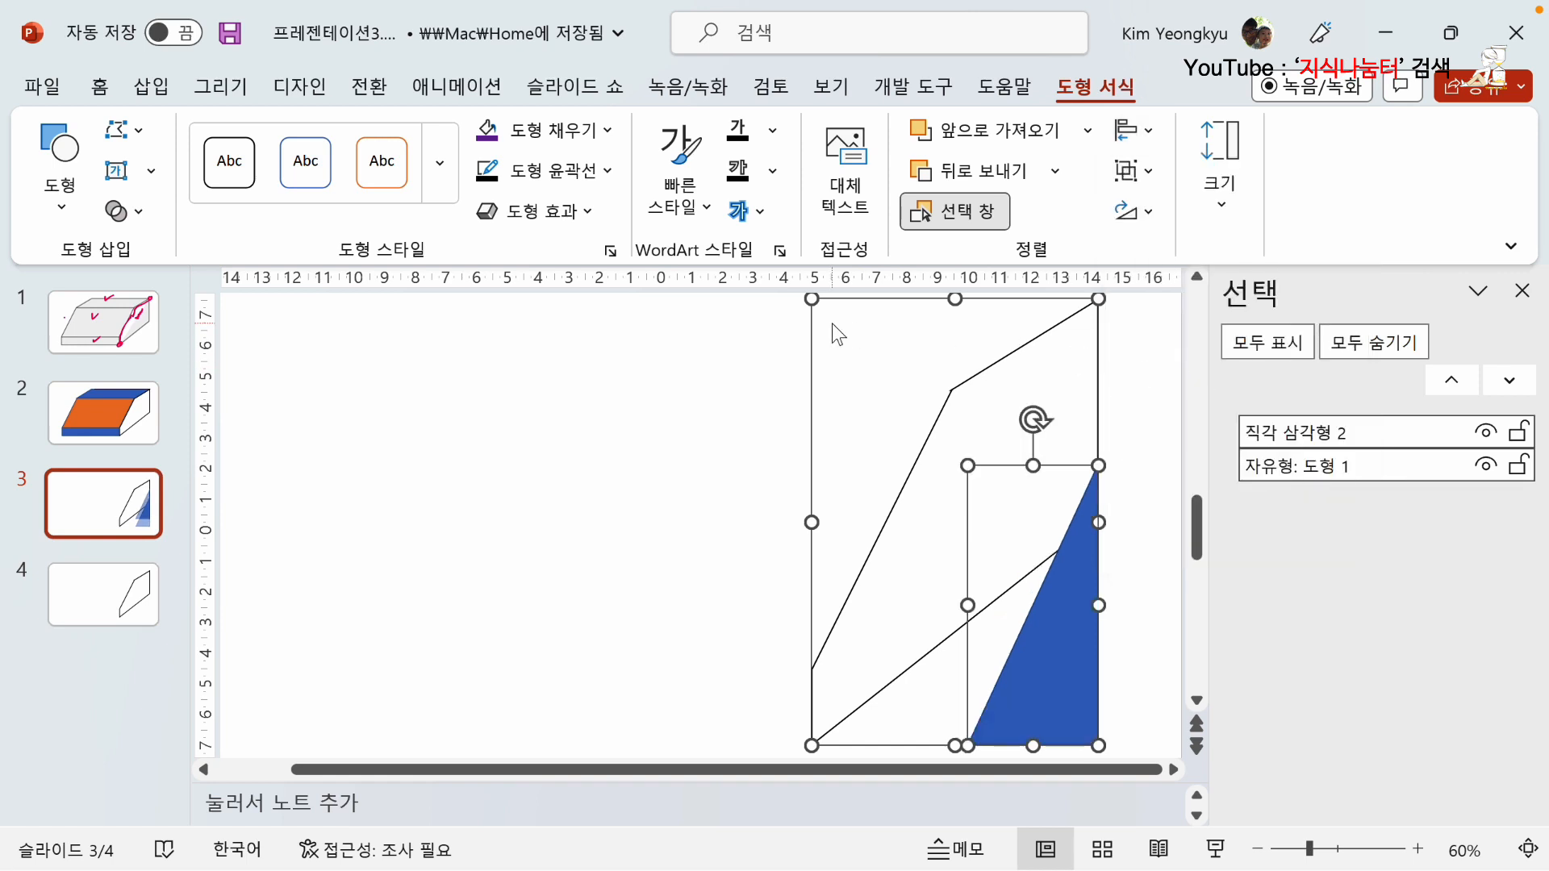
click(550, 455)
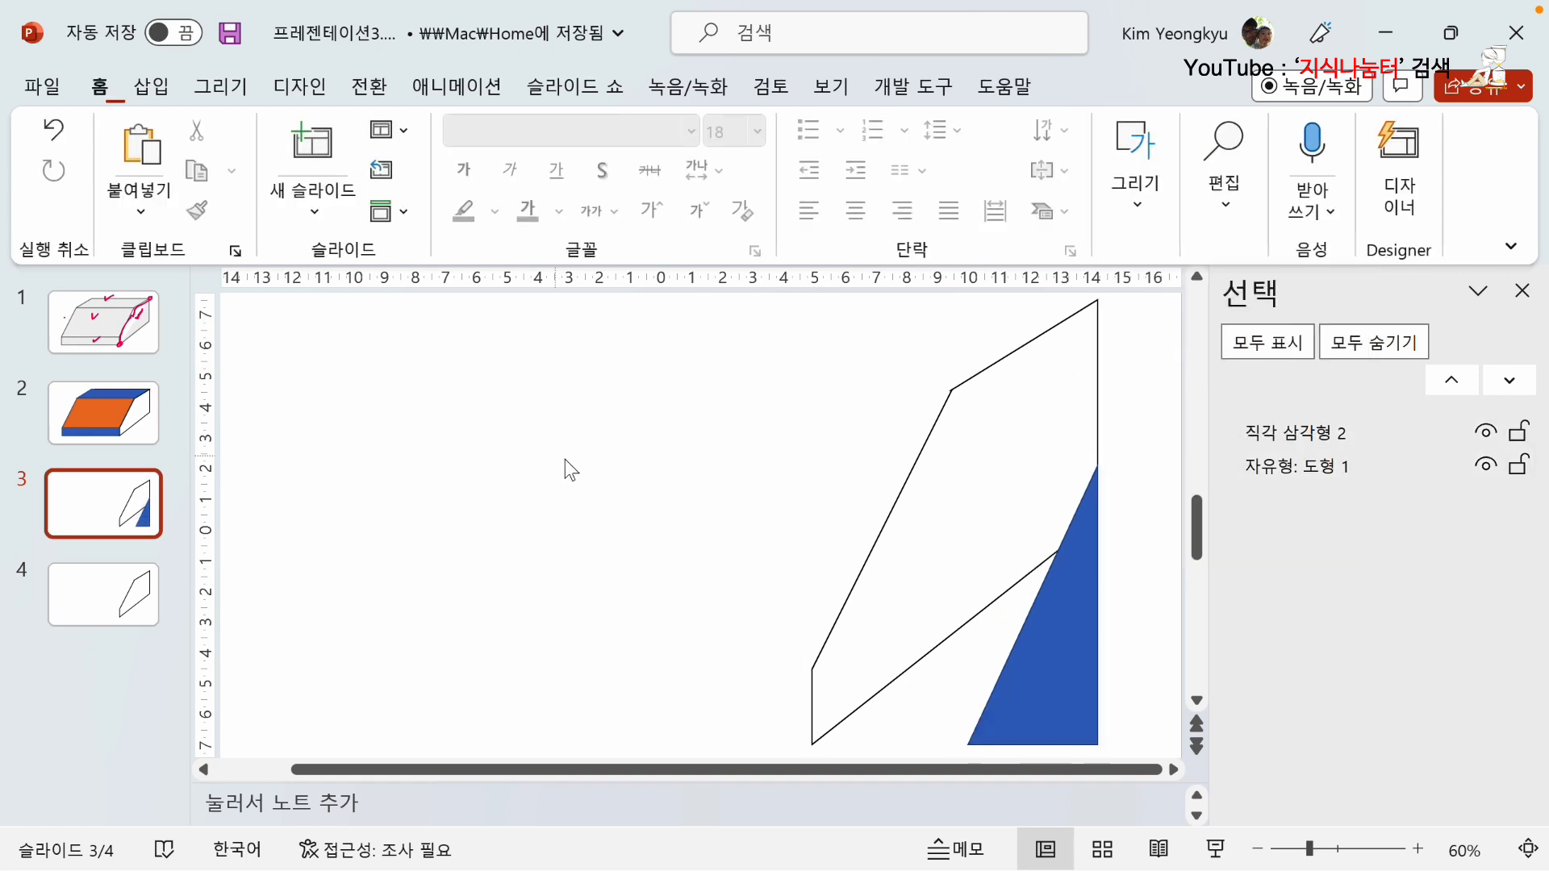
Stretch the right triangle upward and sideways until it matches the full height and width of the side face shape.
click(1083, 637)
key(Delete)
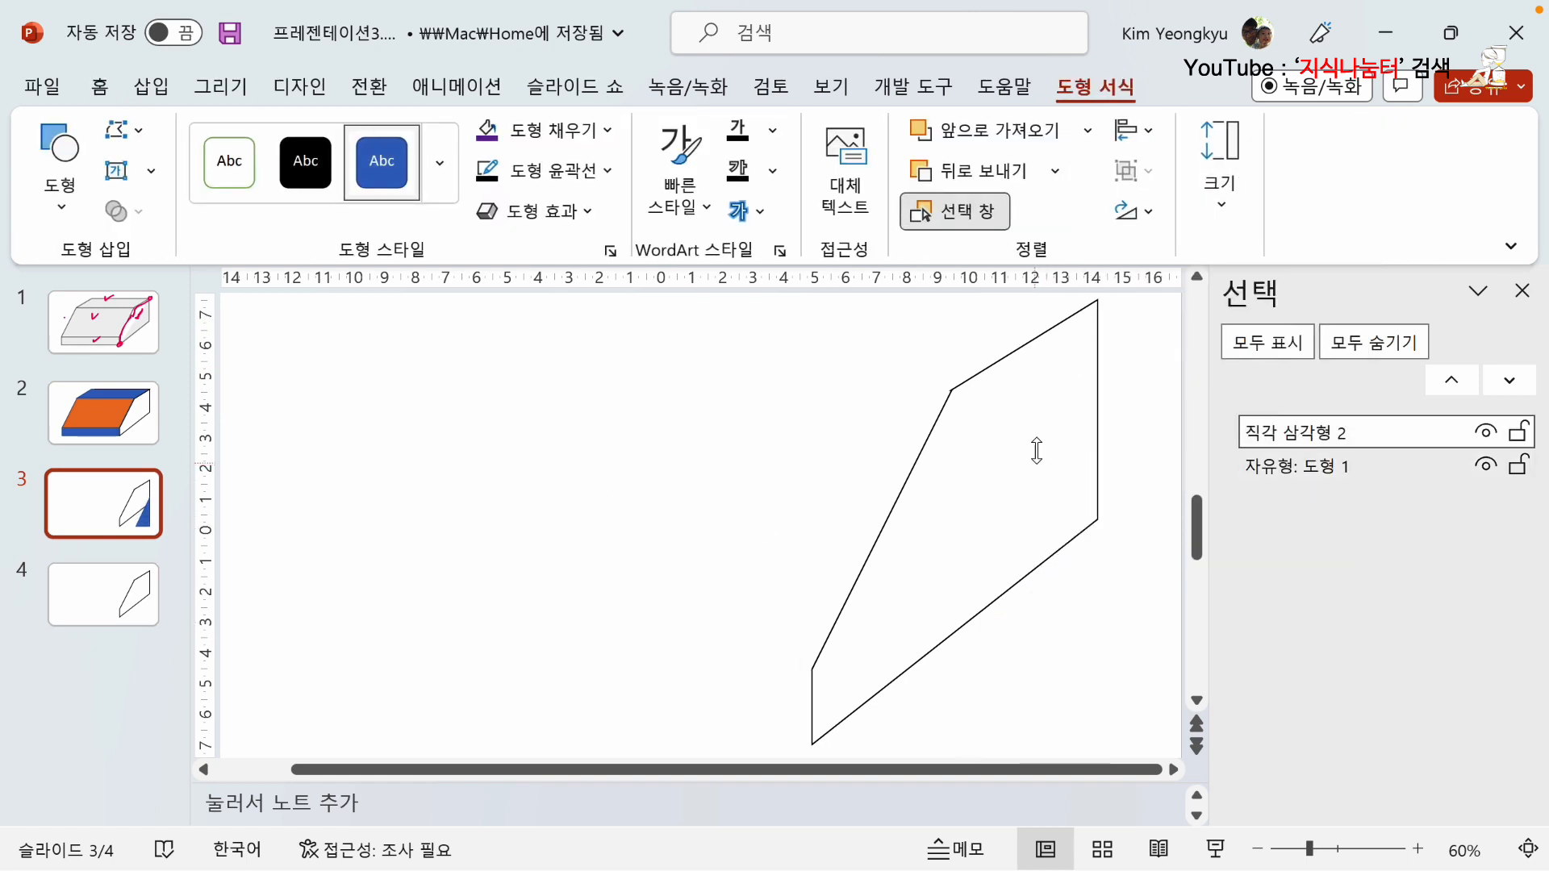
key(ctrl+z)
scroll(1047, 306, up, 1)
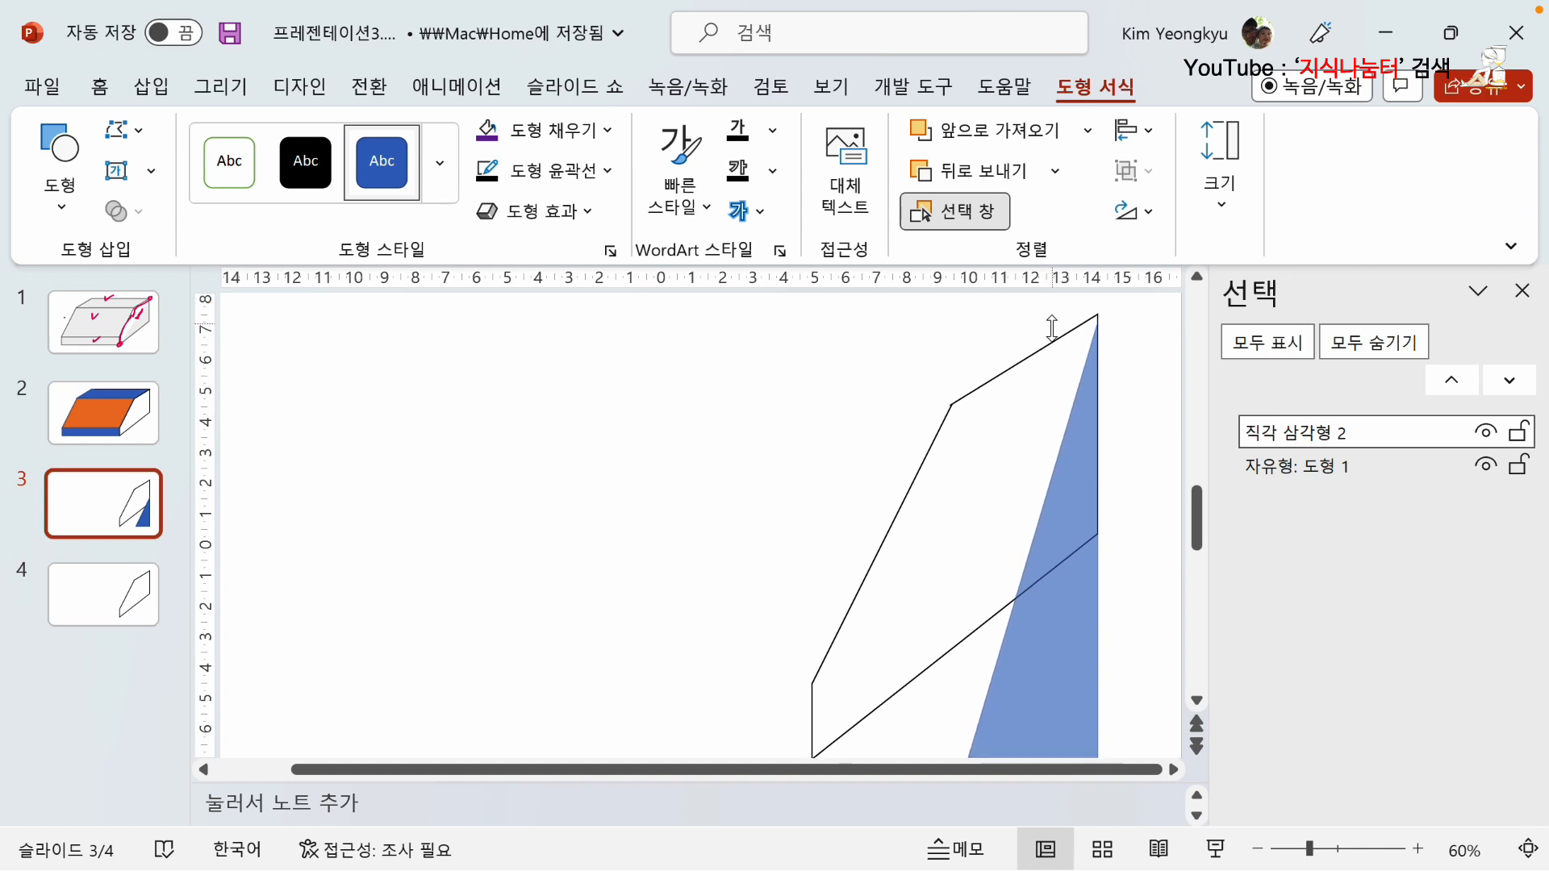
drag(1052, 328, 1052, 318)
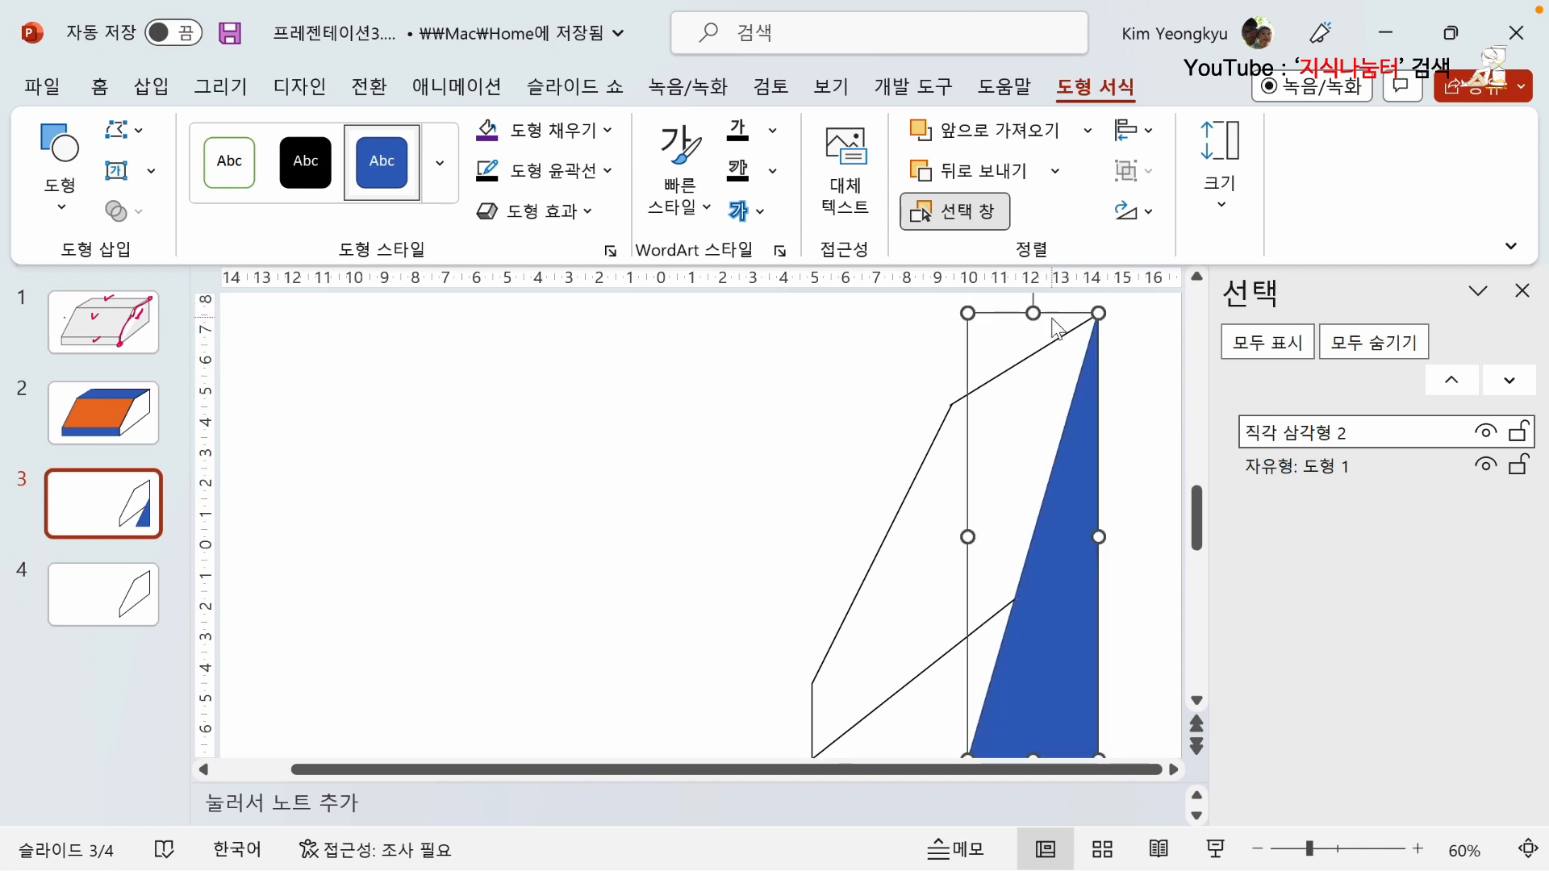
click(1150, 393)
click(1037, 621)
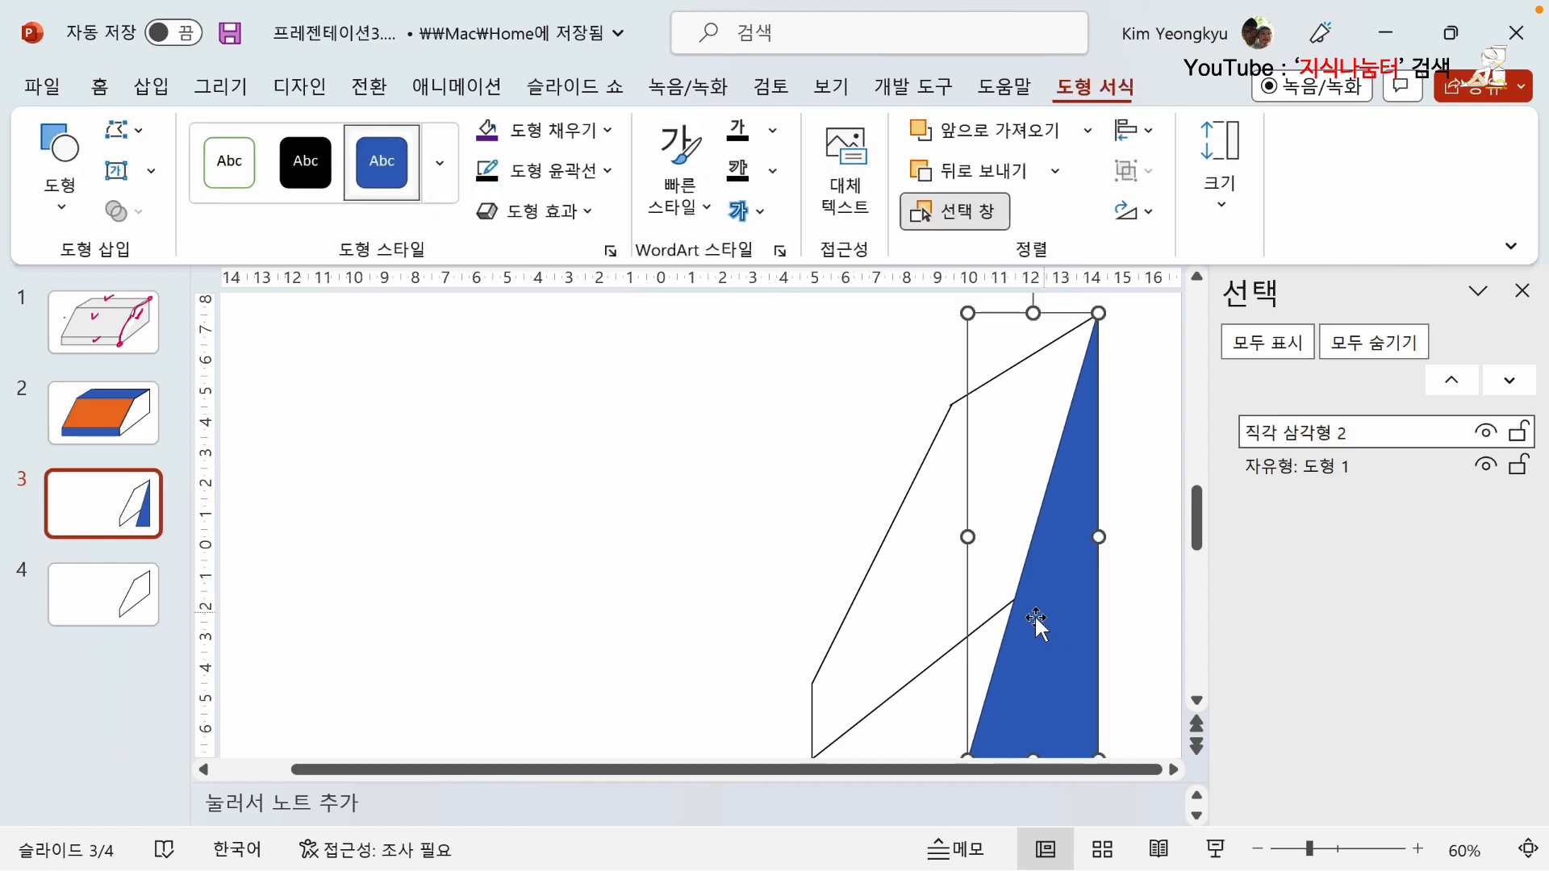
drag(968, 537, 812, 562)
click(700, 547)
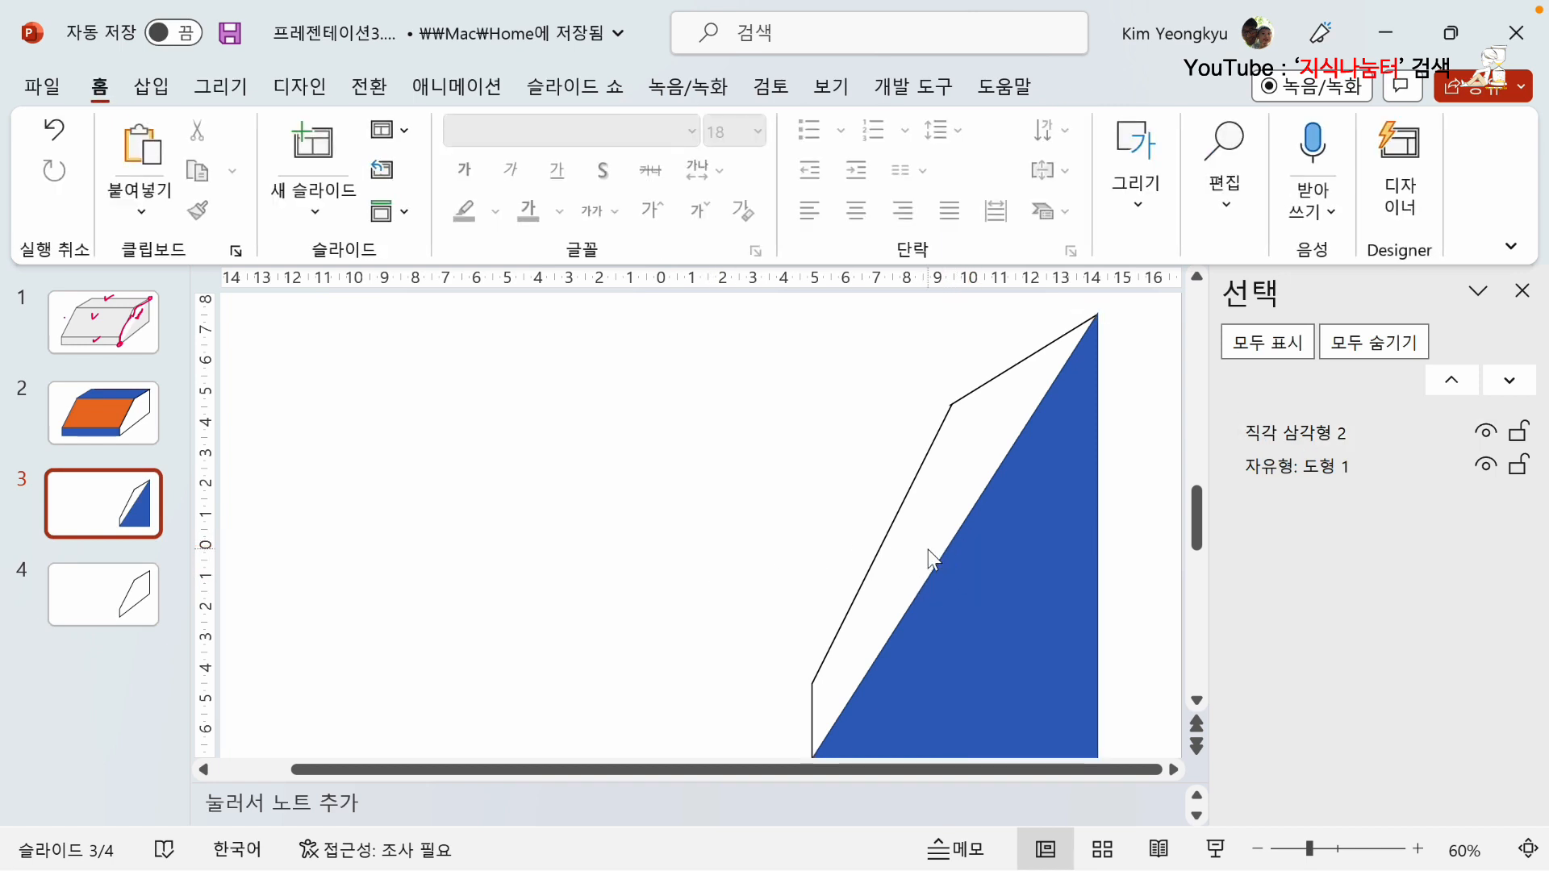
Subtract the right triangle from the side face shape using the merge shapes operation.
click(946, 416)
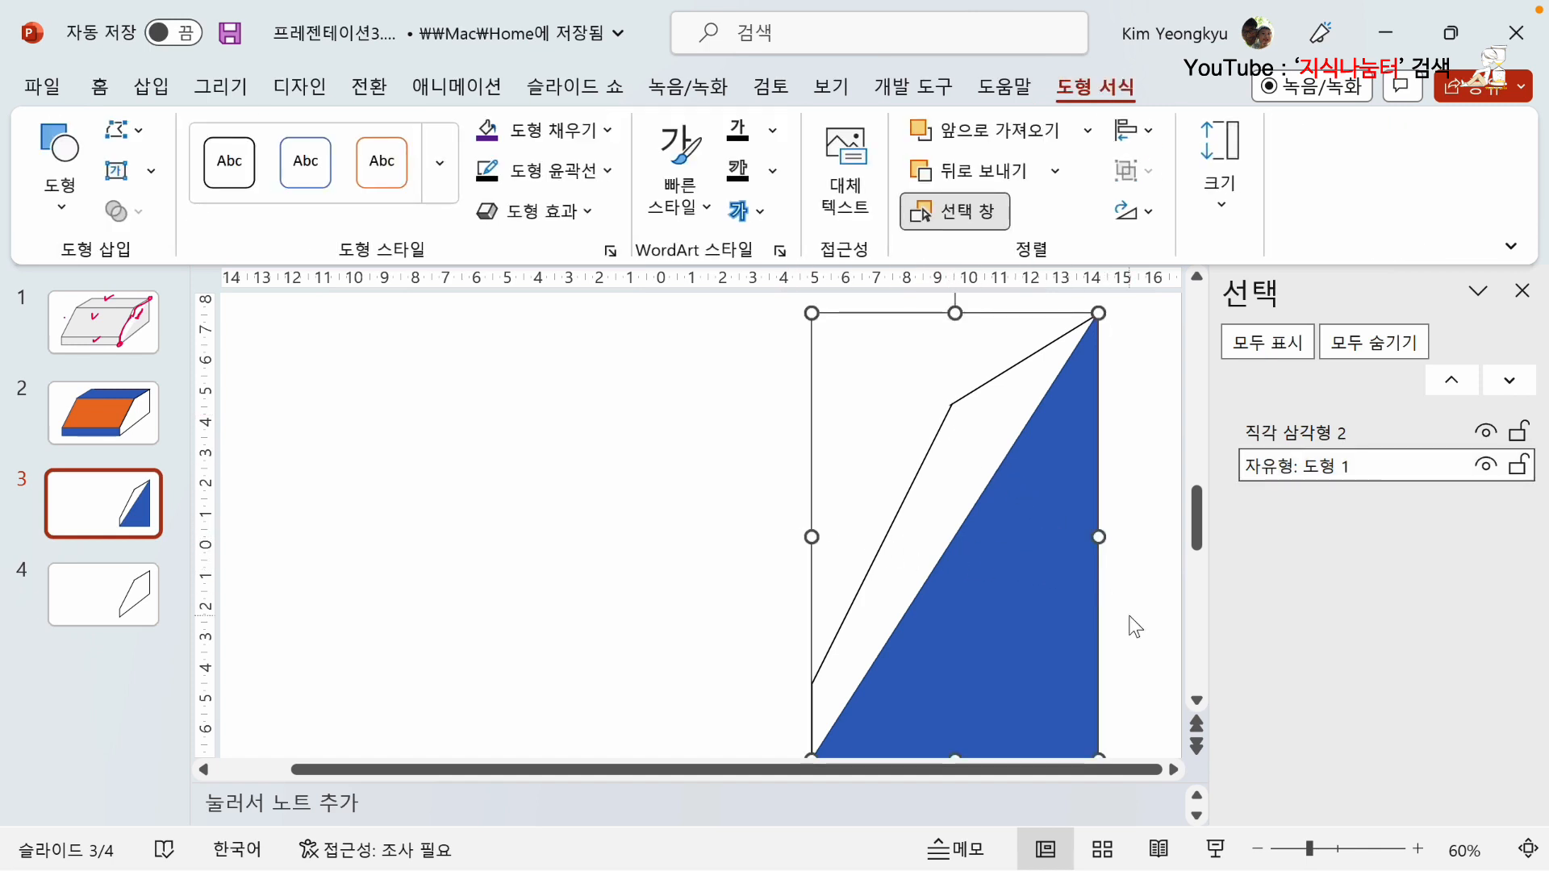
click(1131, 613)
click(929, 439)
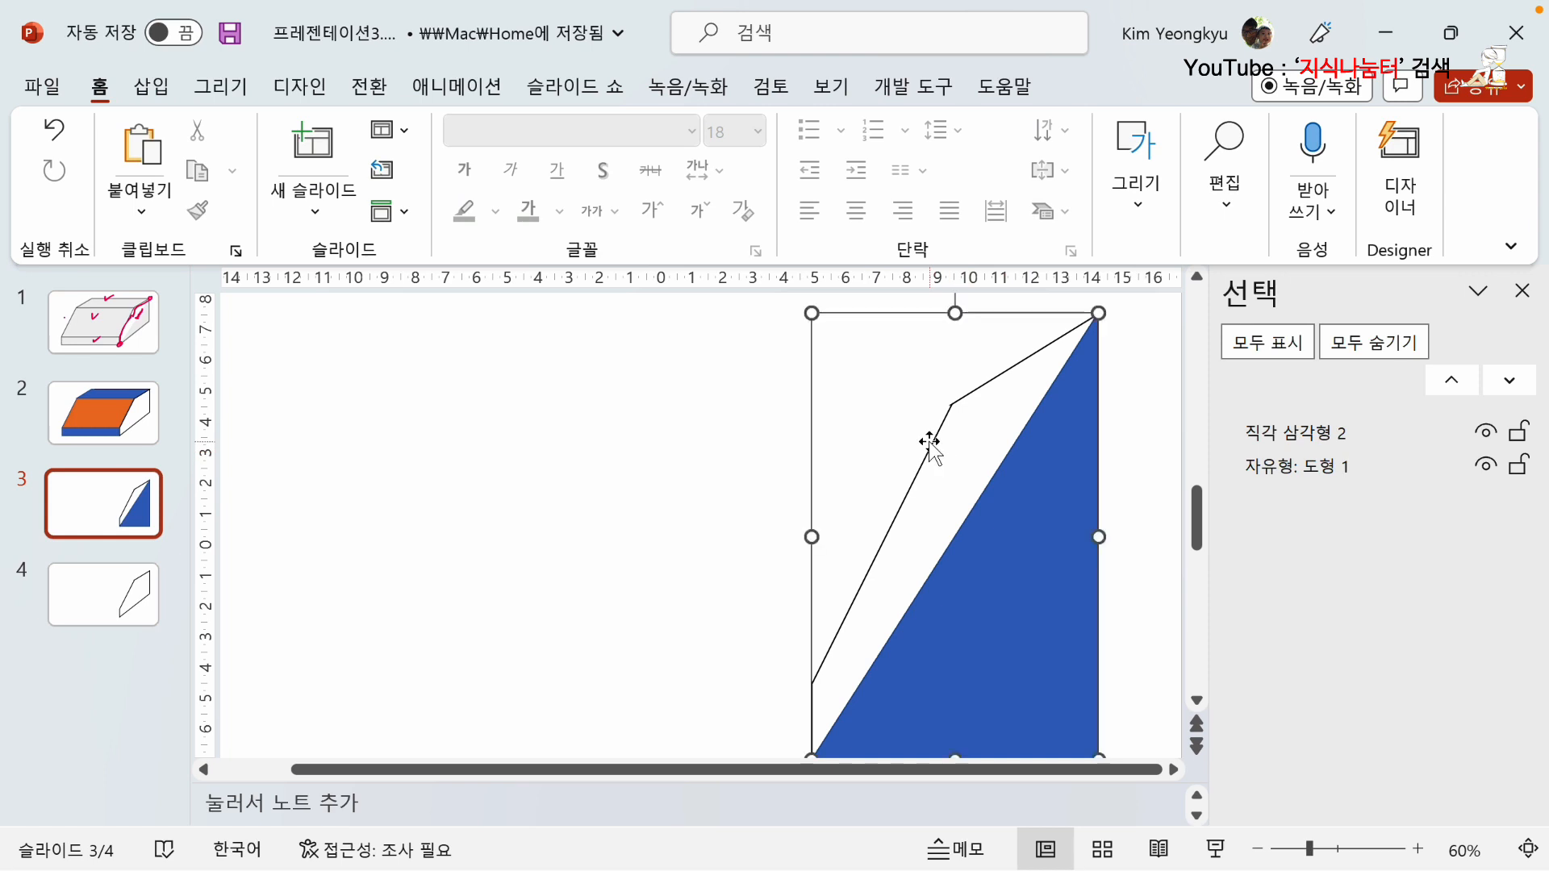
shift+click(1009, 625)
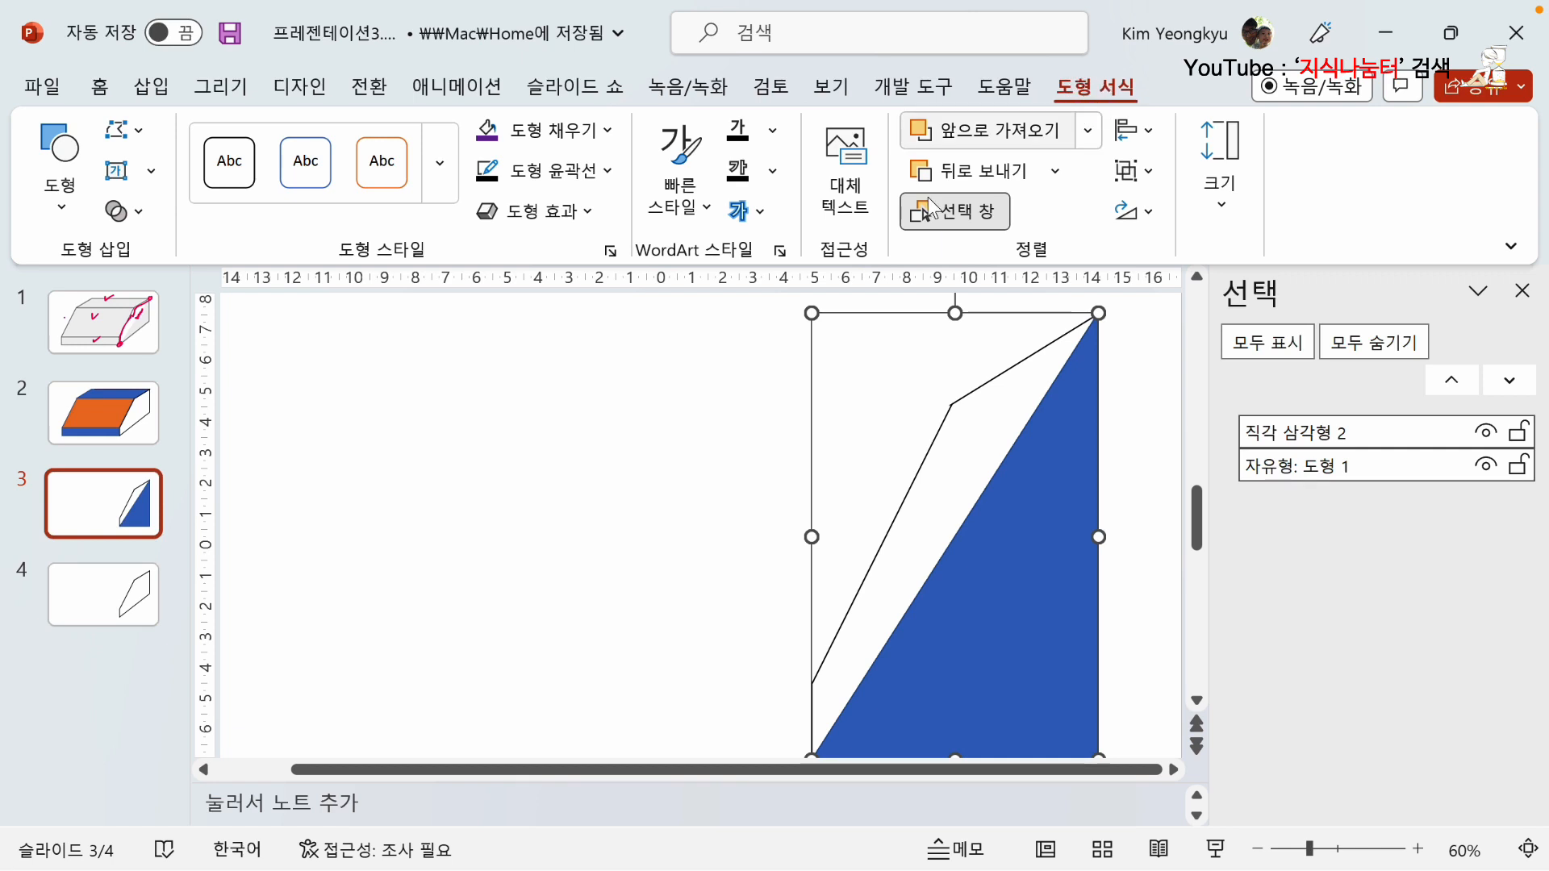
click(141, 217)
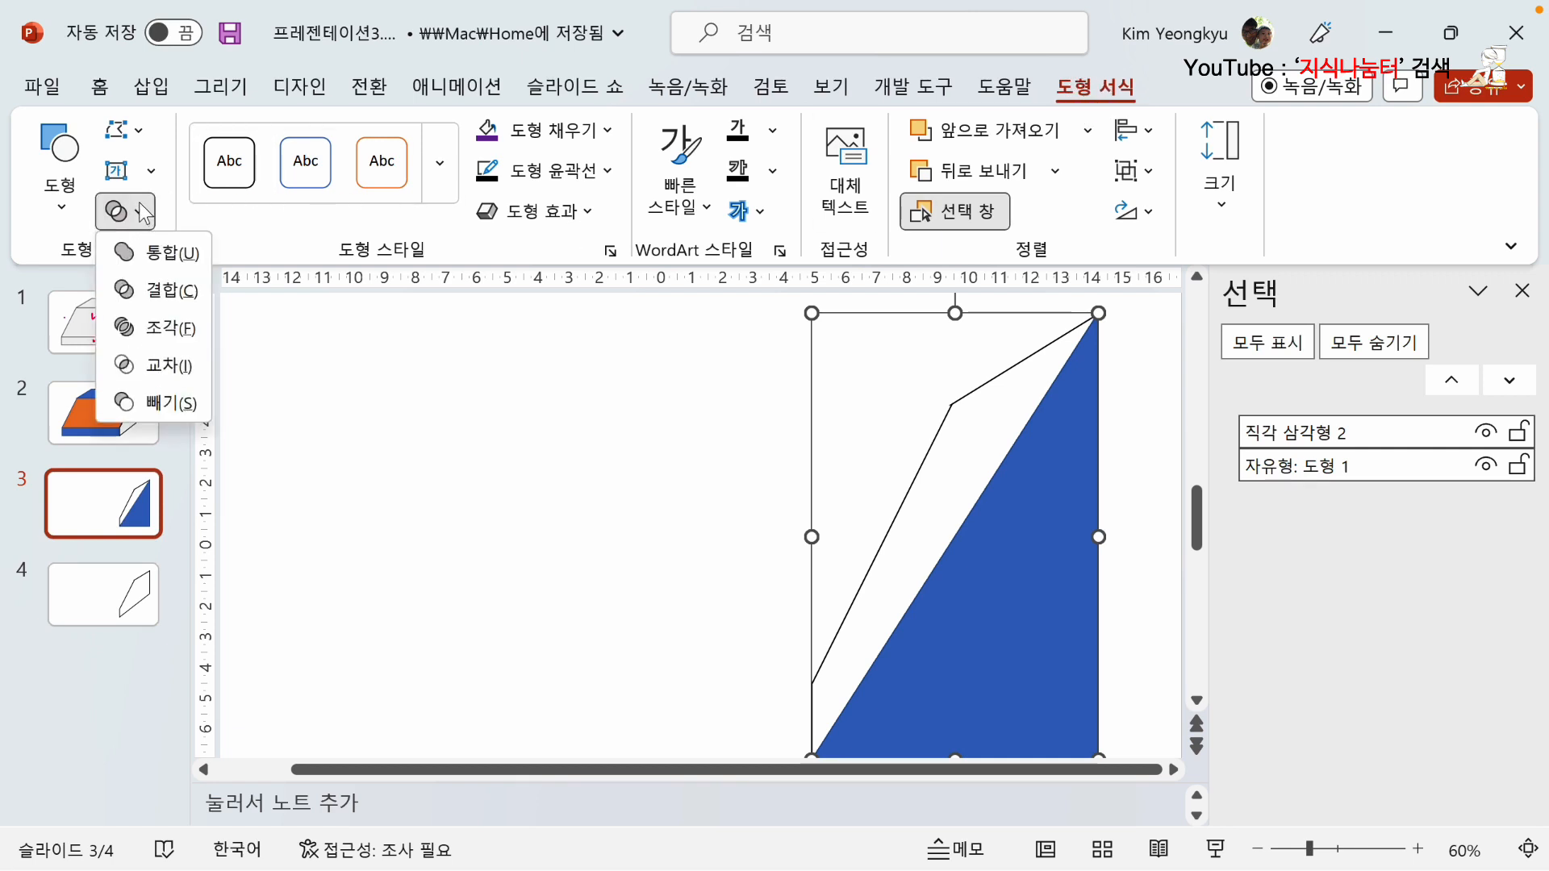
click(156, 401)
click(585, 461)
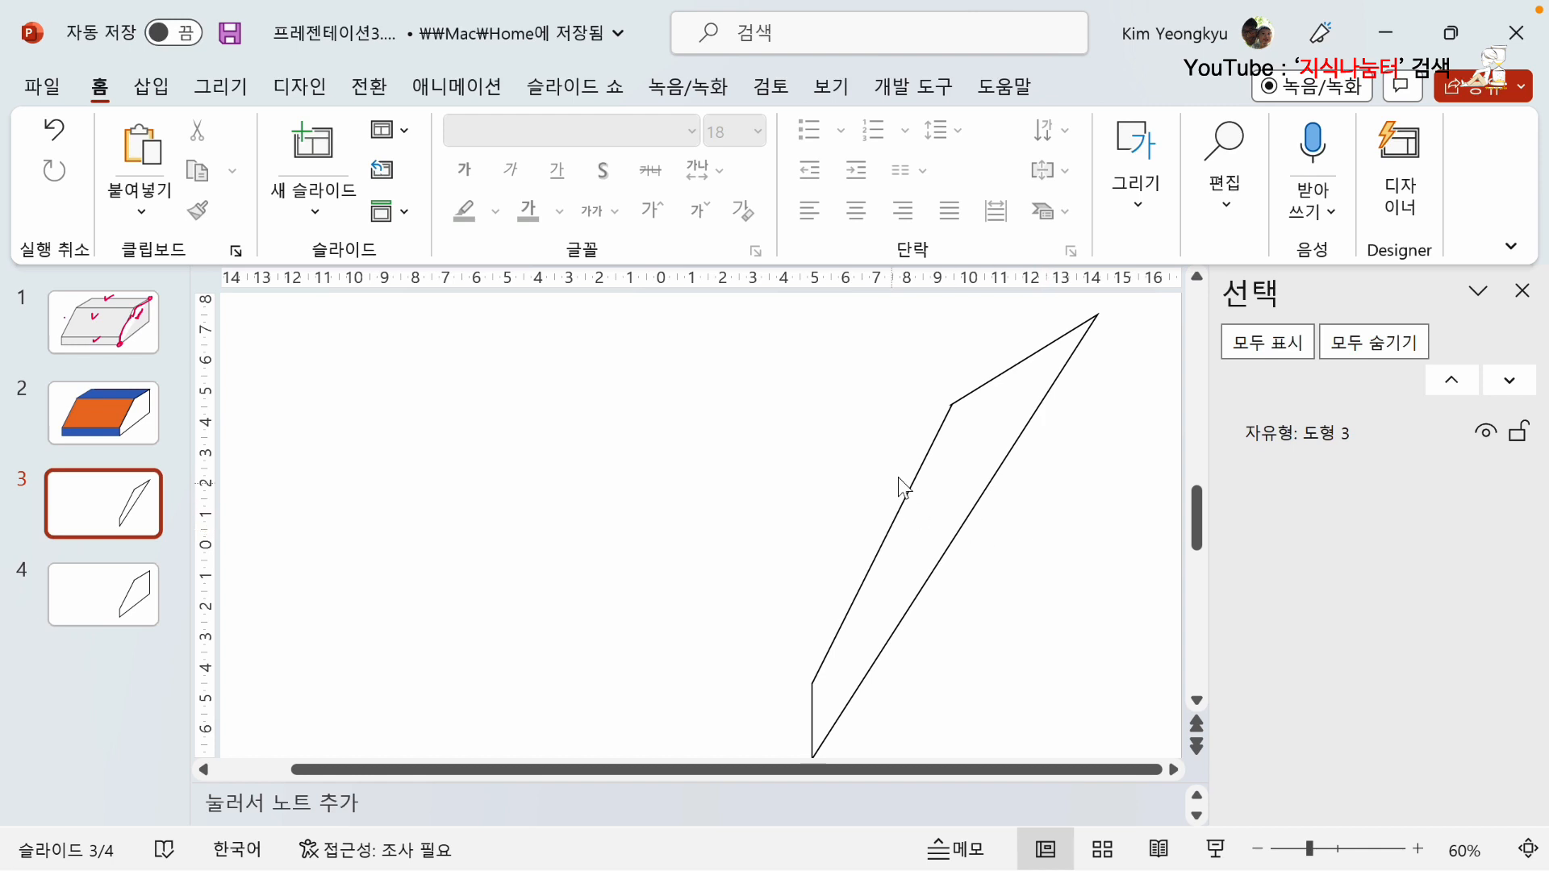
Copy the trimmed sliver shape from slide 3 and paste it over the full side face shape on slide 4.
click(926, 460)
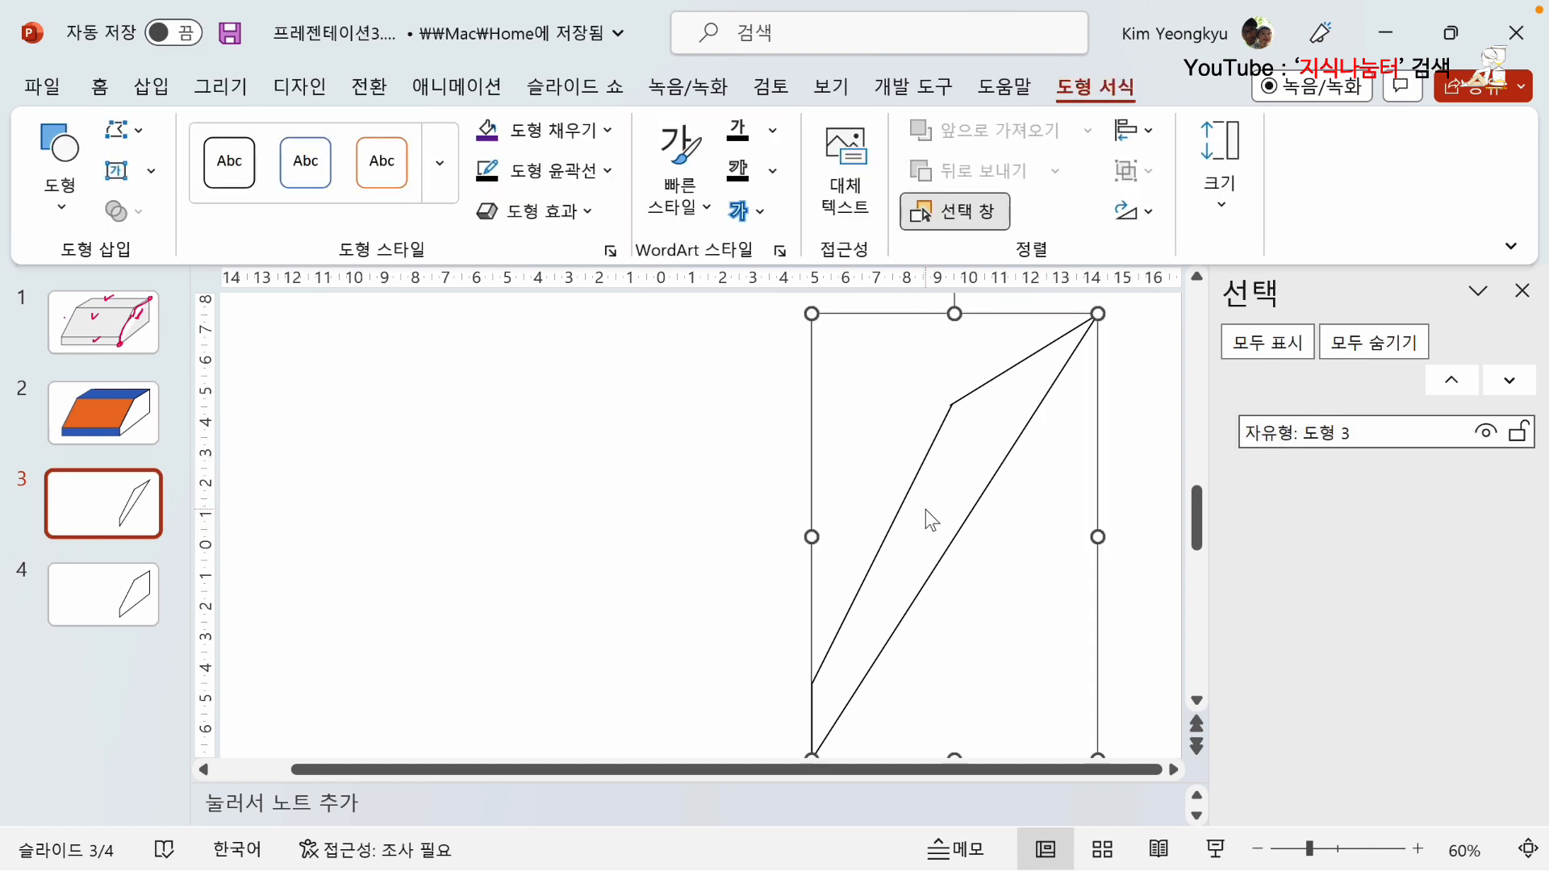
click(883, 461)
click(138, 601)
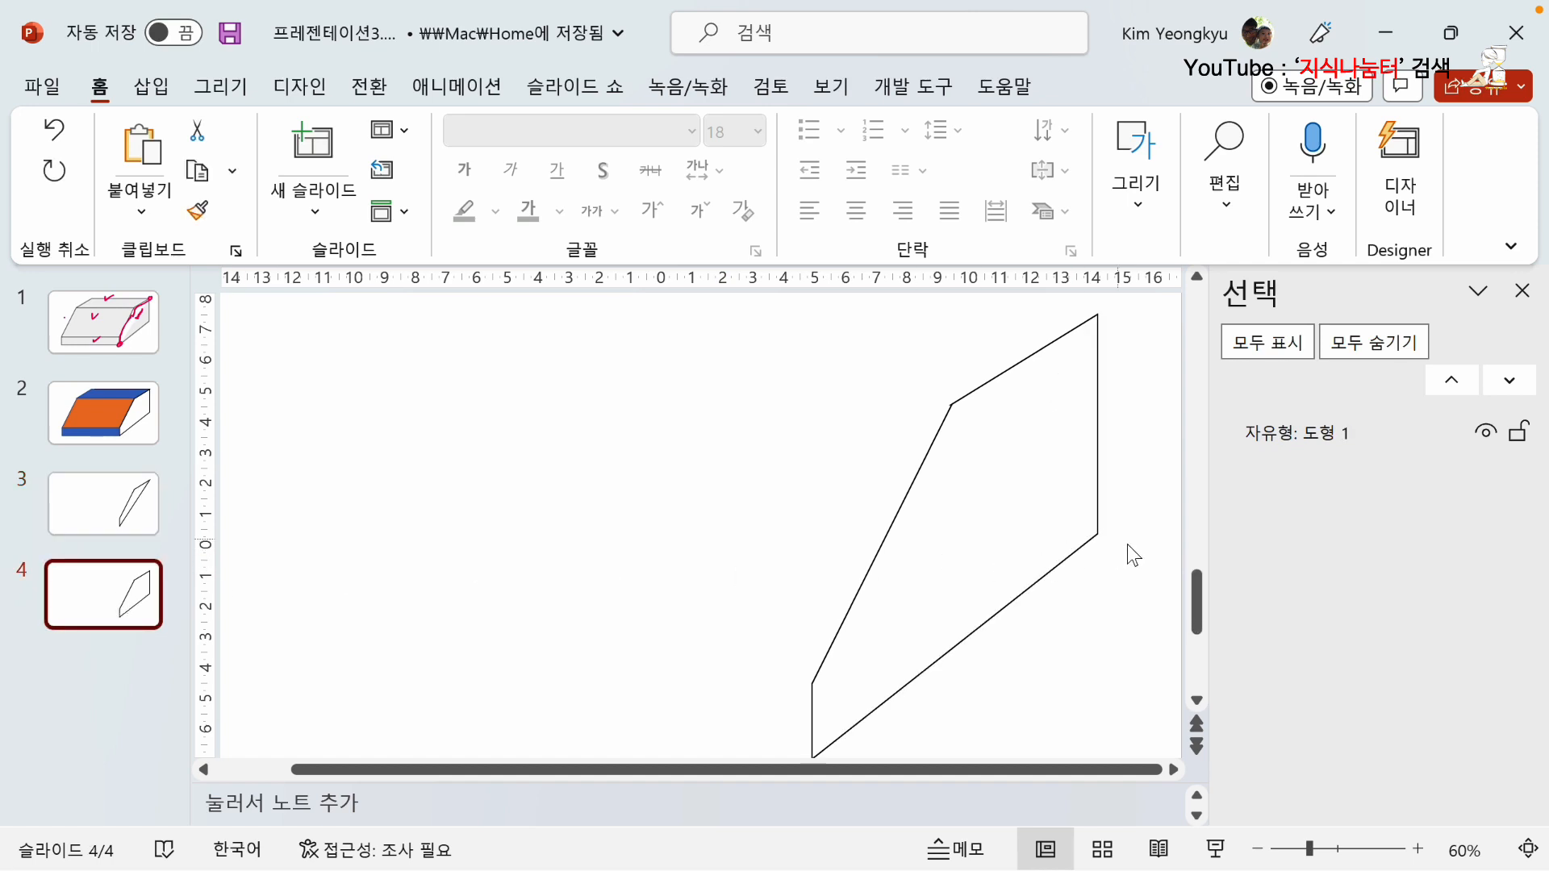
click(663, 523)
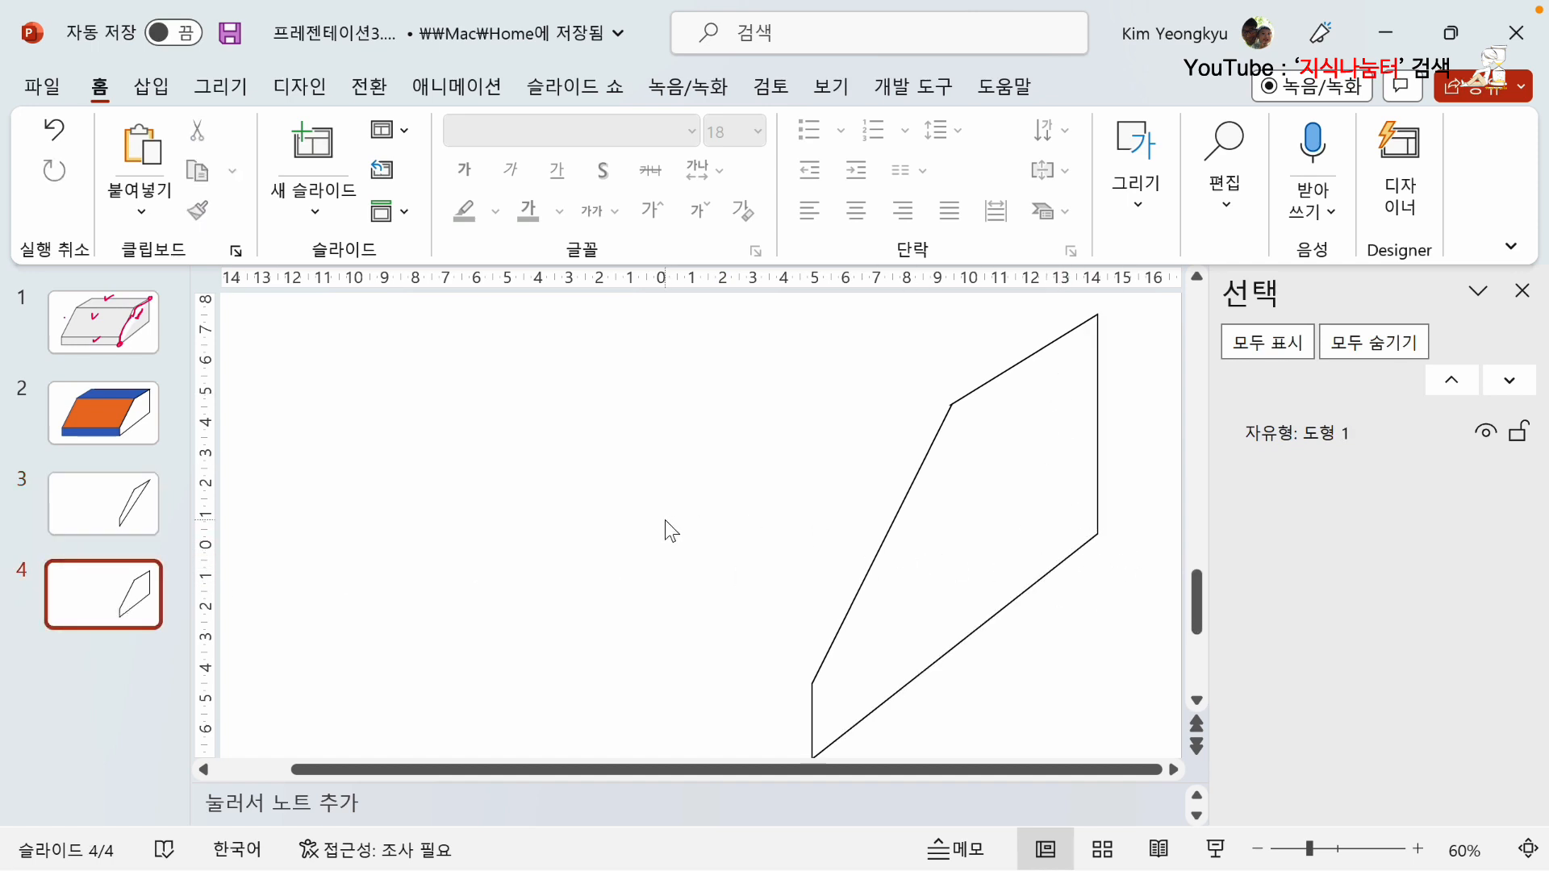
key(ctrl+v)
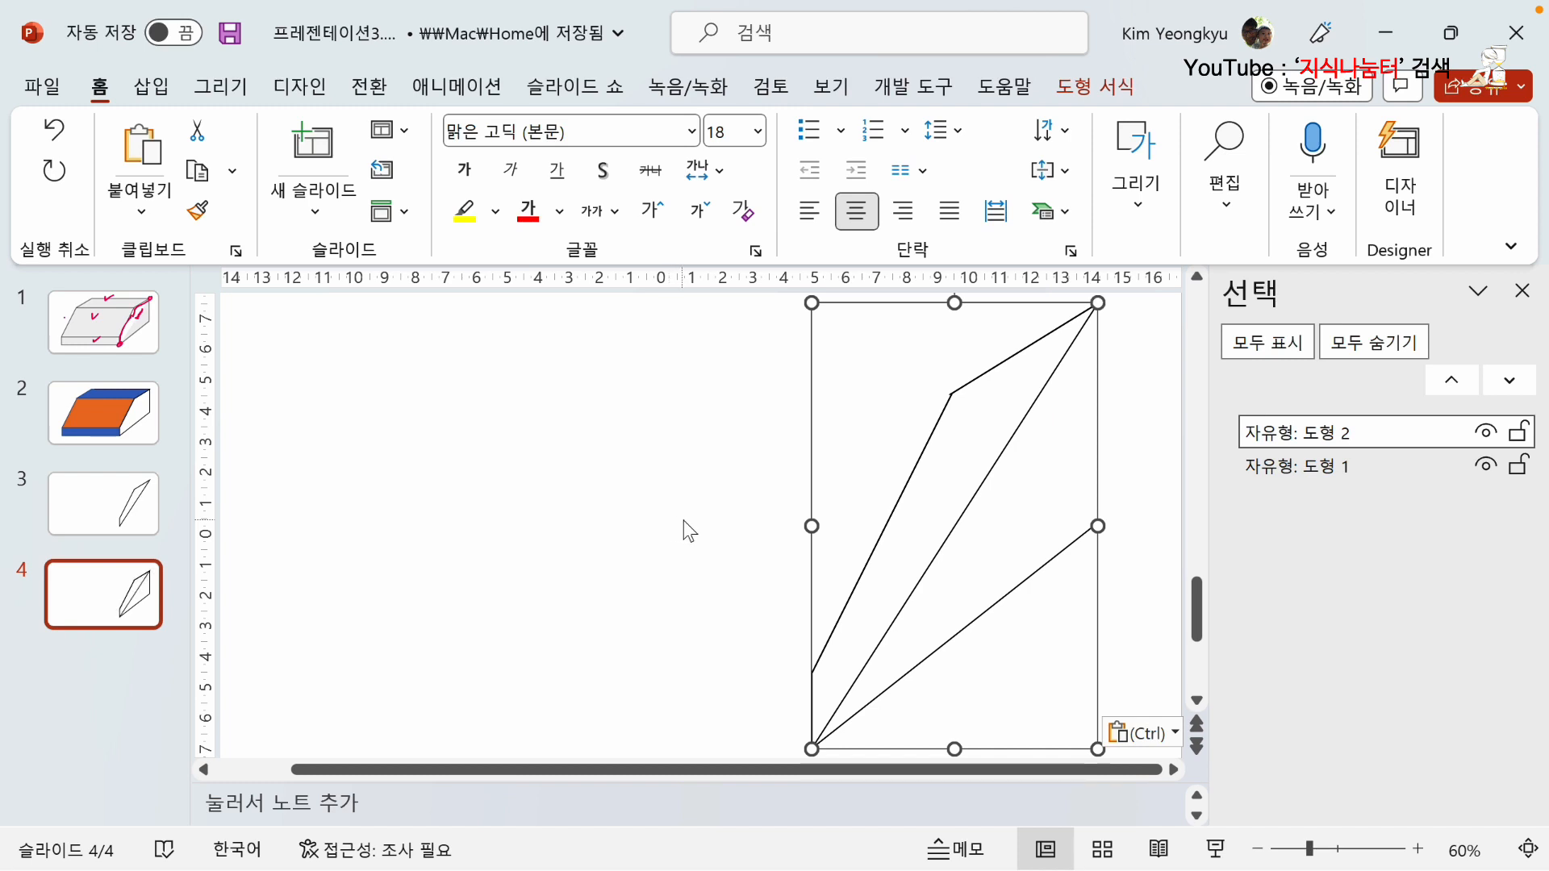
click(679, 524)
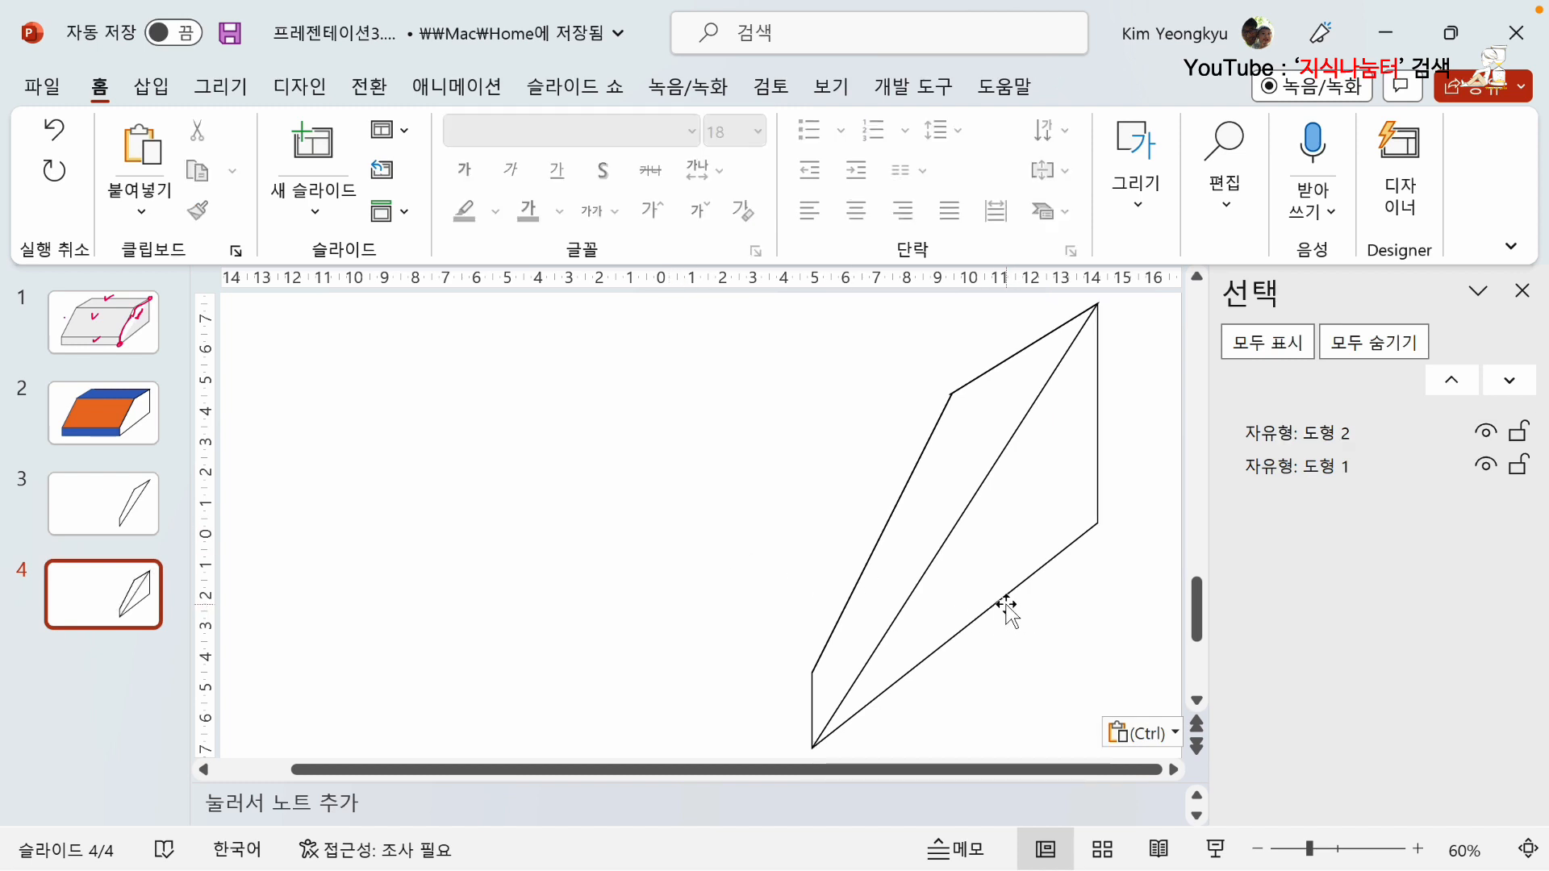
Subtract the pasted sliver shape from the full side face shape on slide 4.
click(1089, 532)
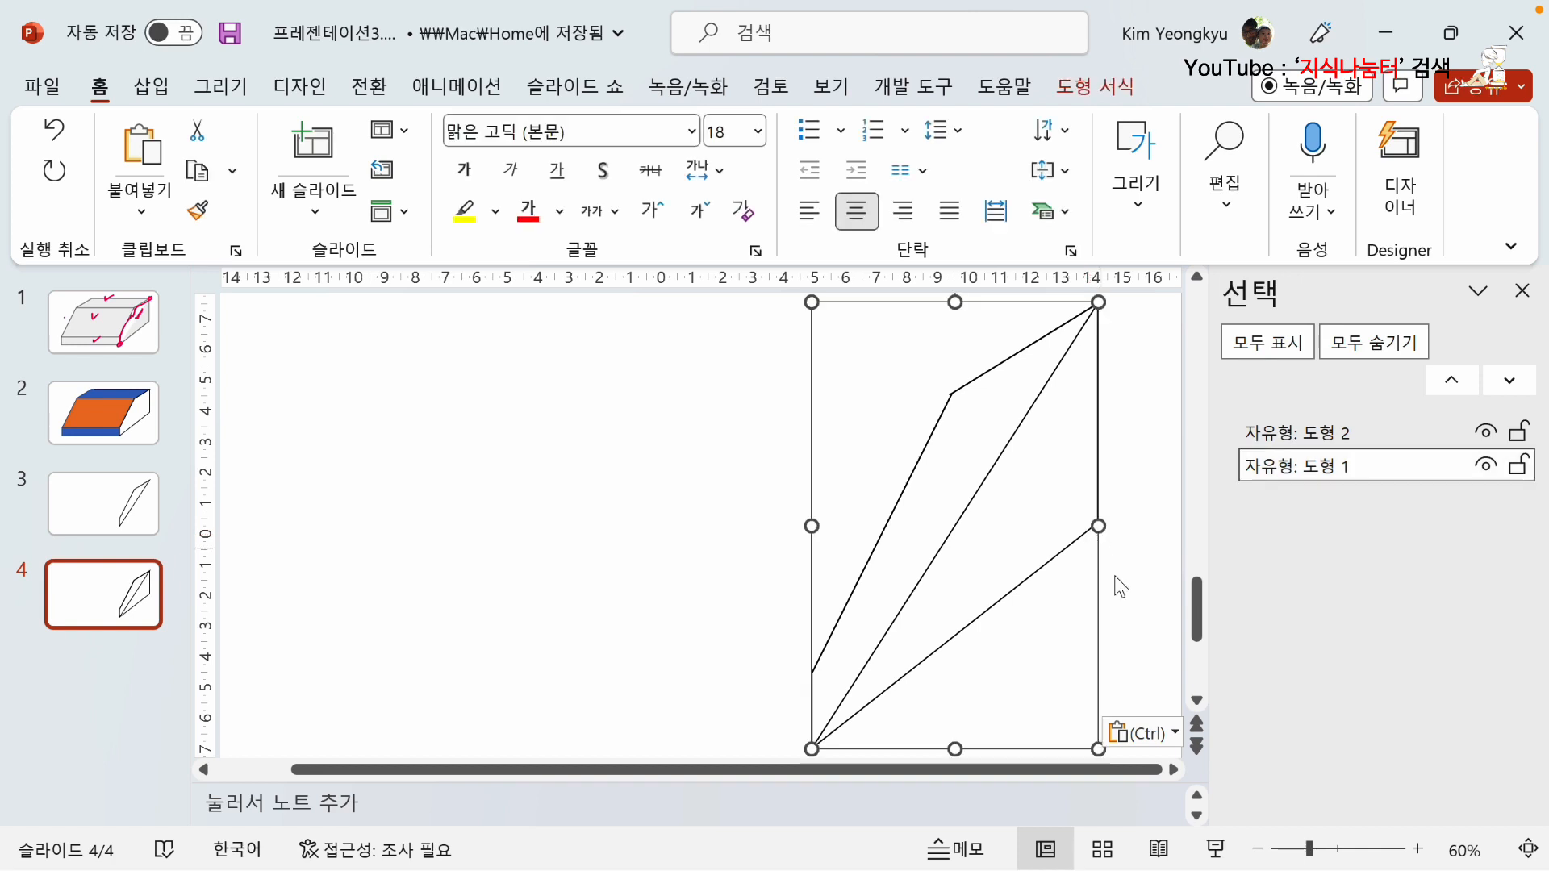
shift+click(917, 470)
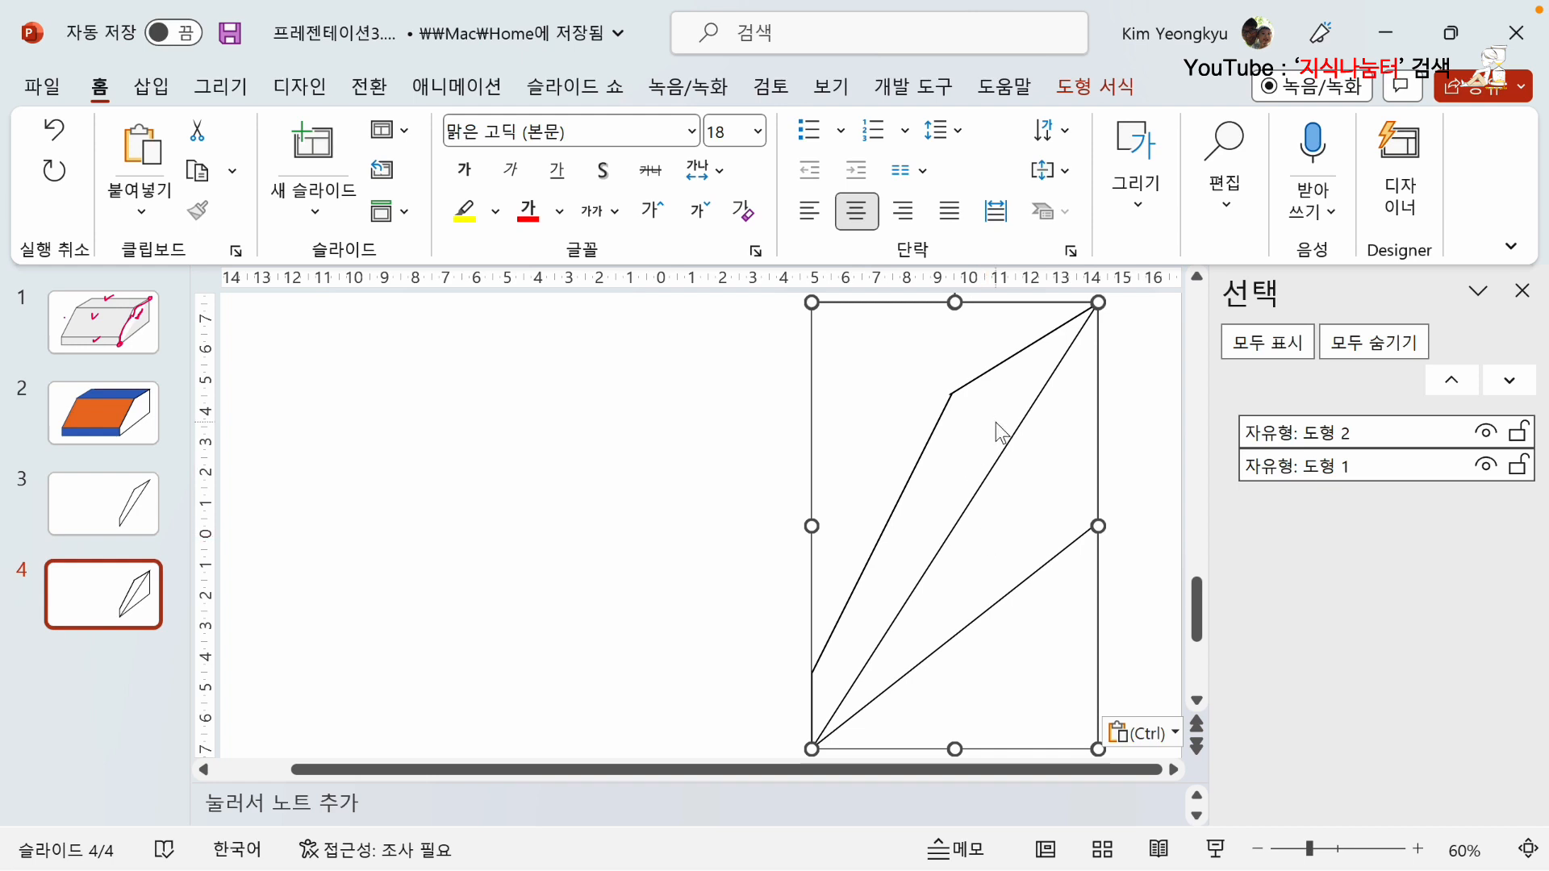
click(1095, 87)
click(151, 220)
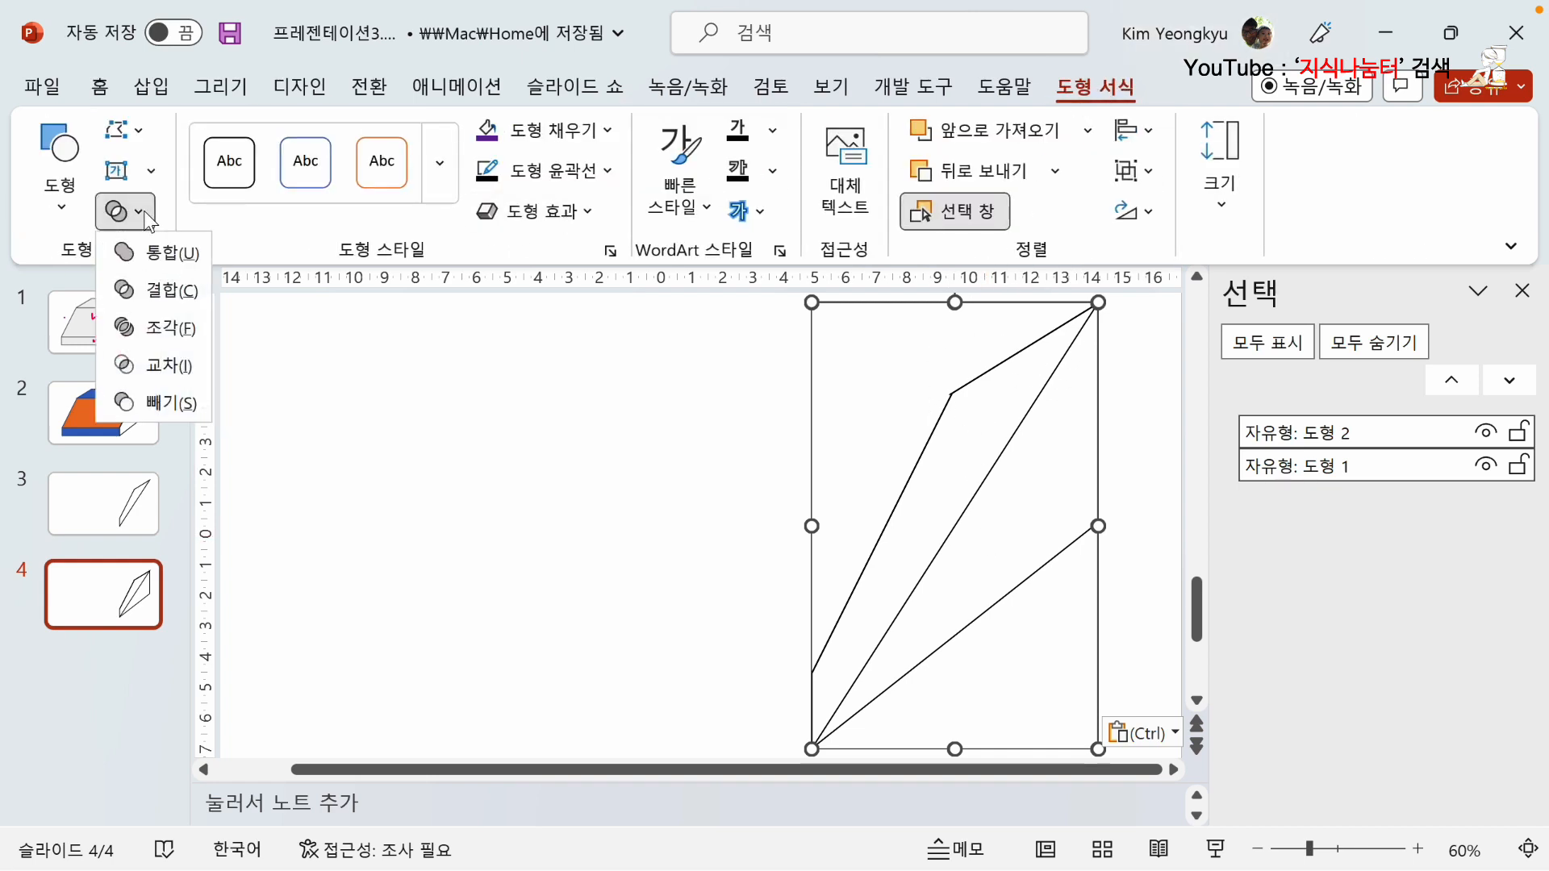
click(167, 400)
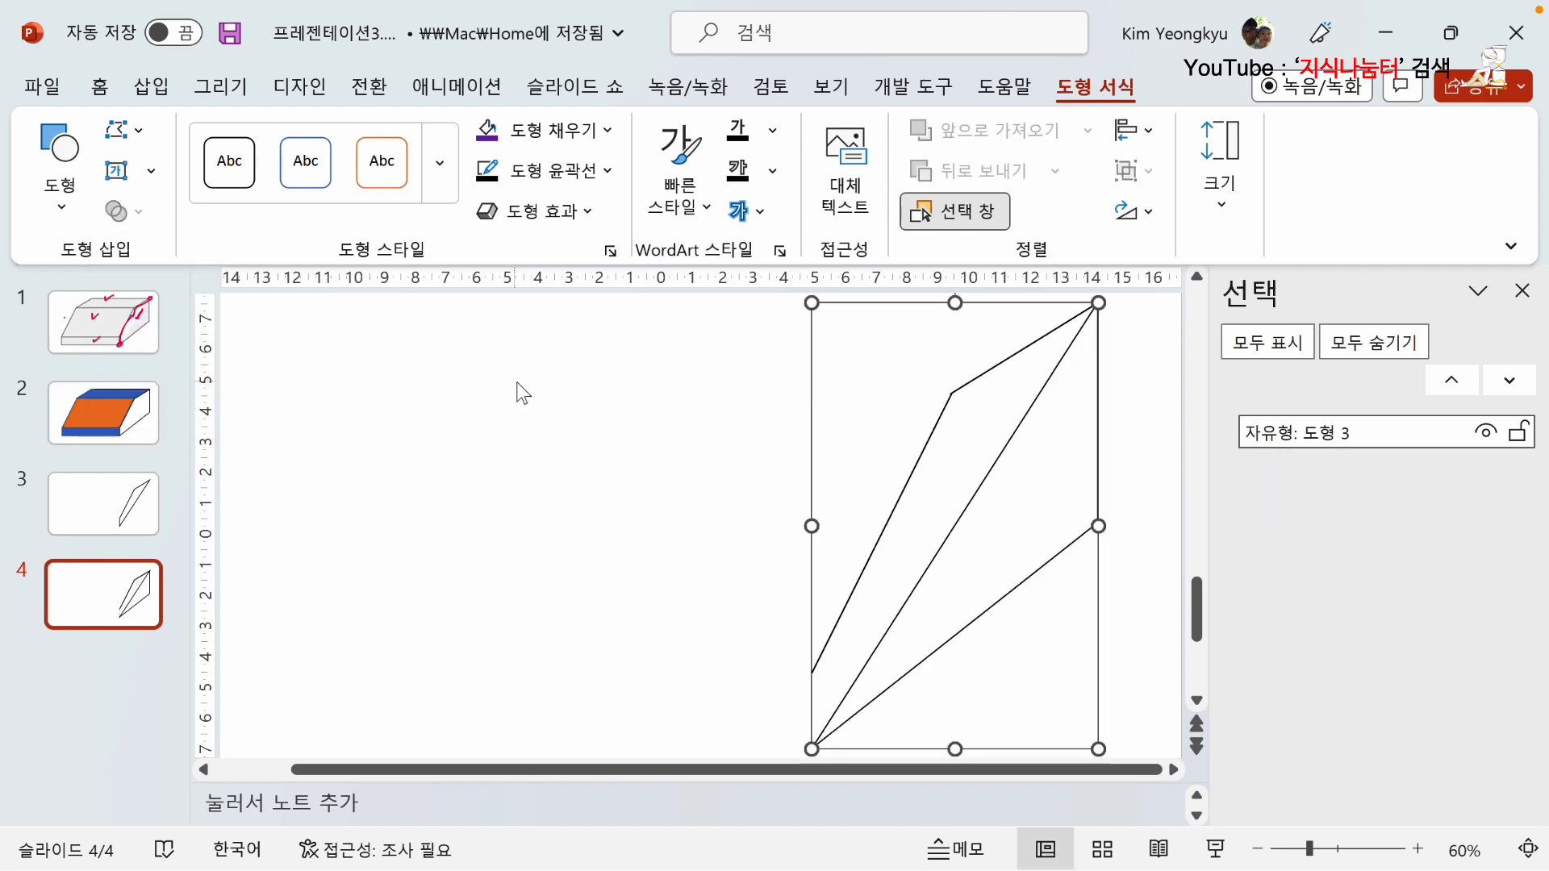
click(557, 434)
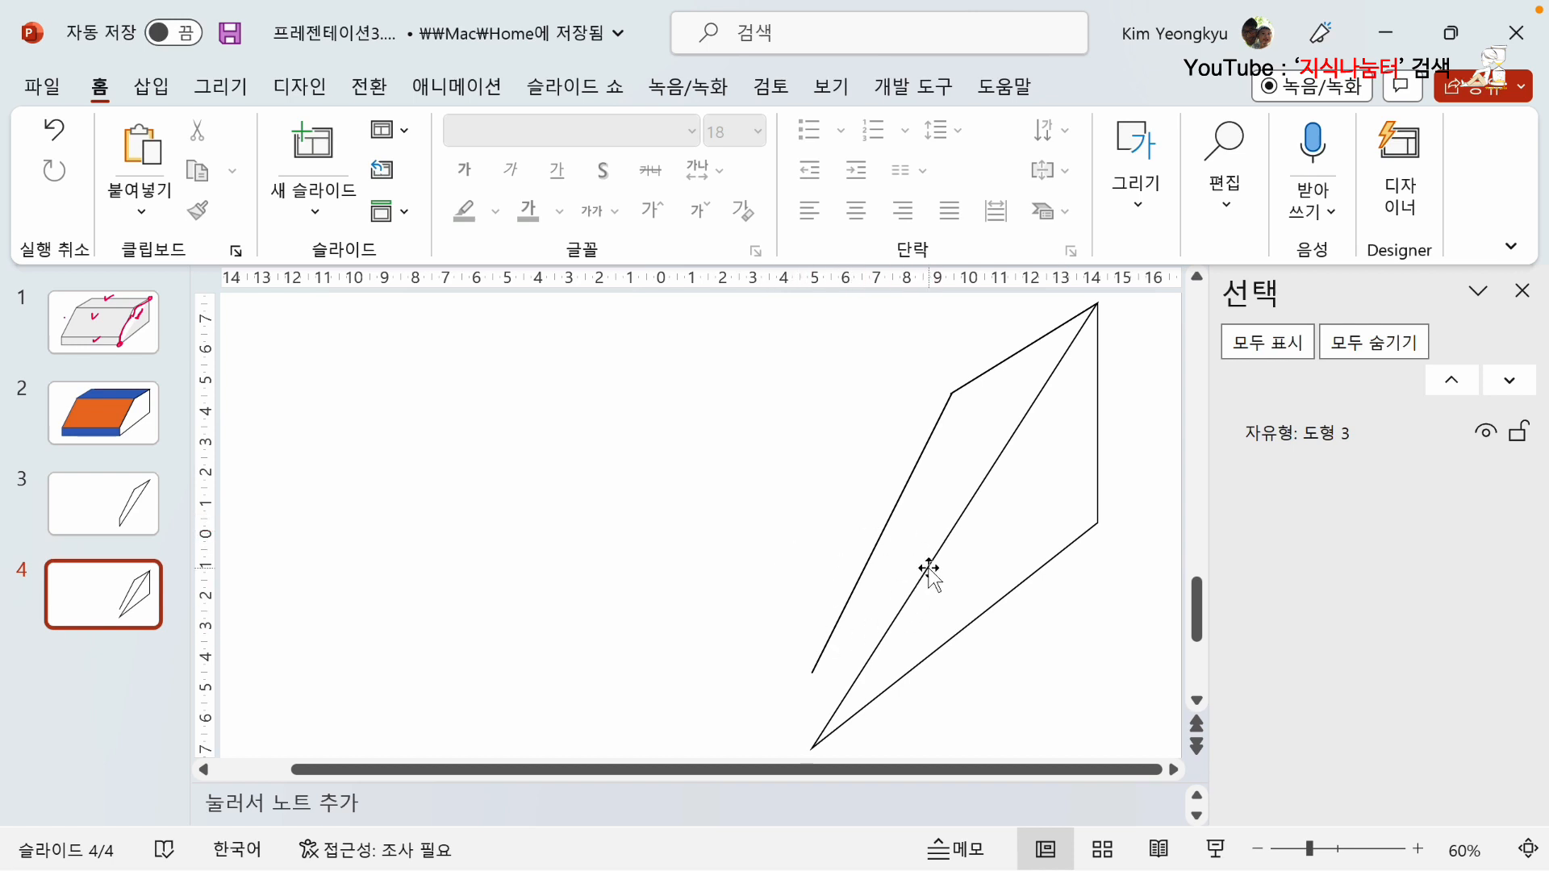
Edit the points of the subtracted shape and delete the leftover overlapping points at the lower-left end of its stray outline.
click(979, 492)
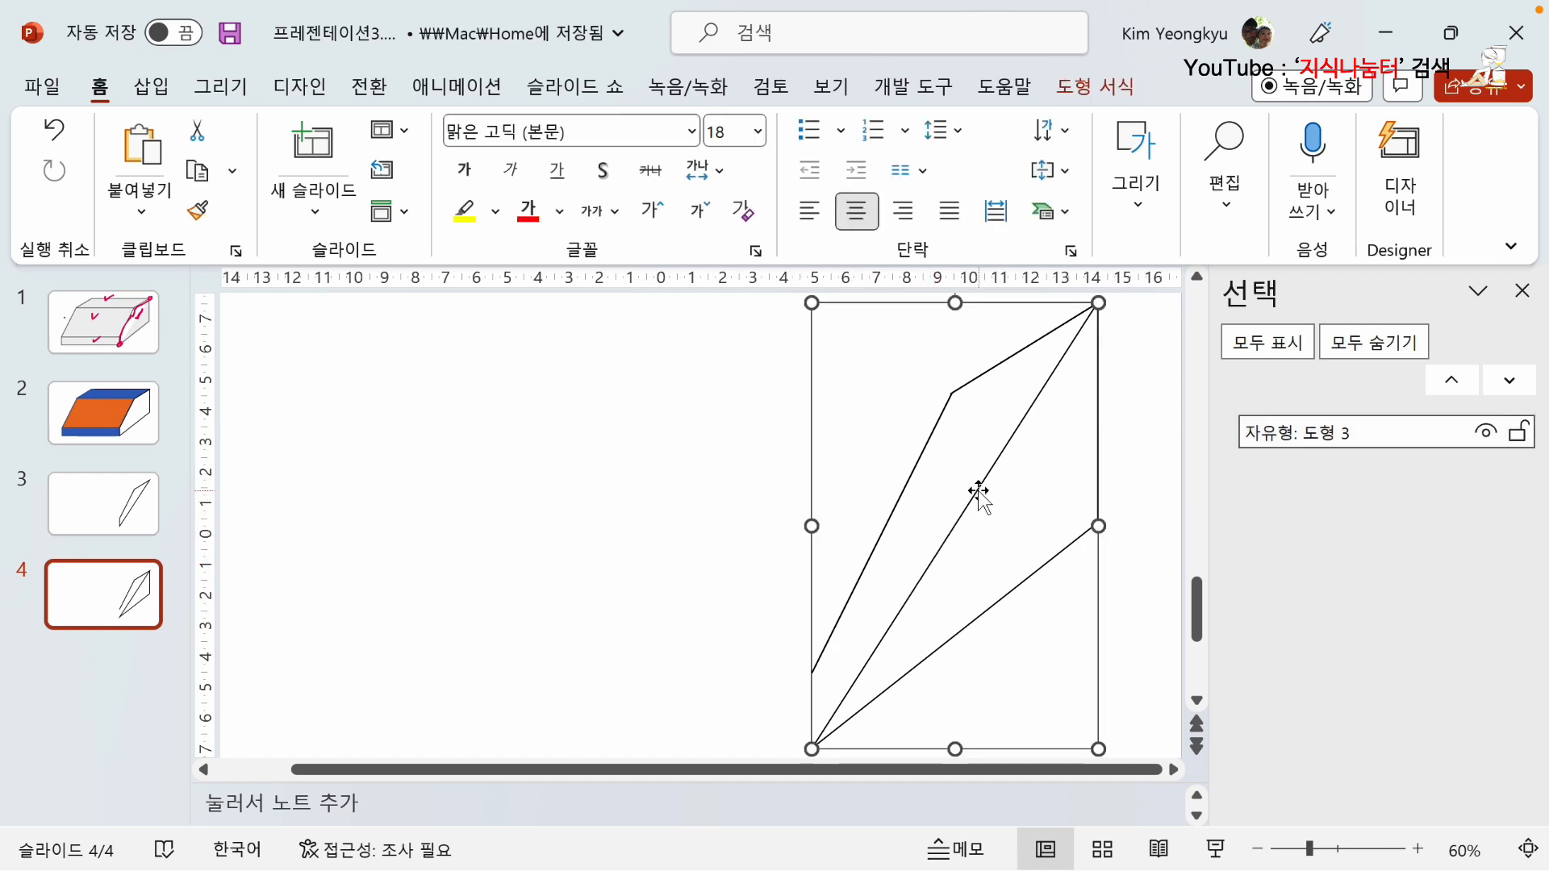
right_click(978, 492)
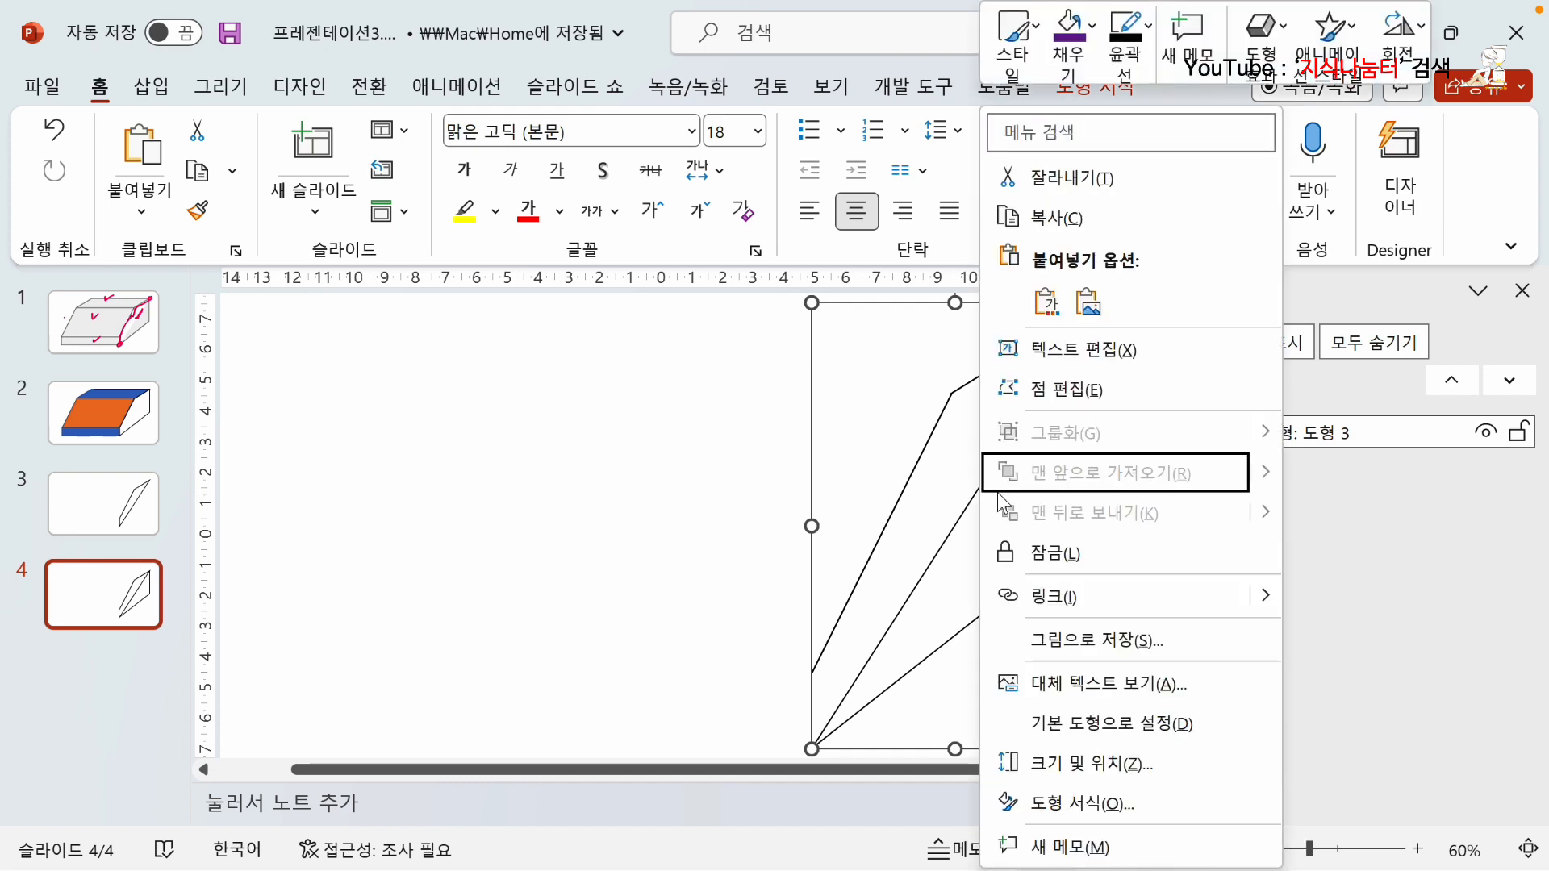
click(1038, 390)
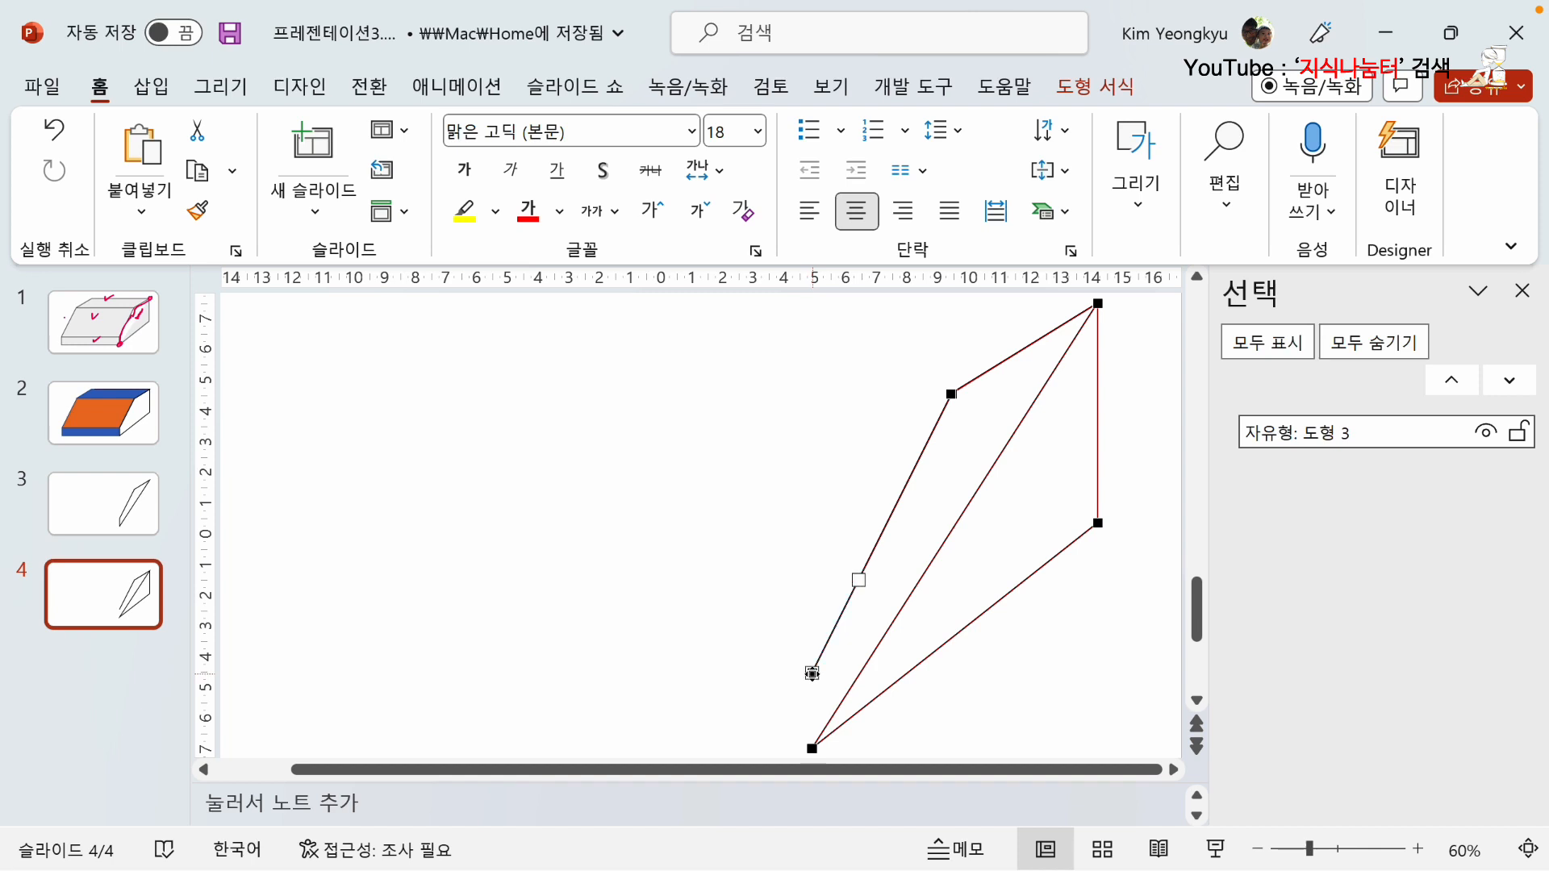
right_click(811, 673)
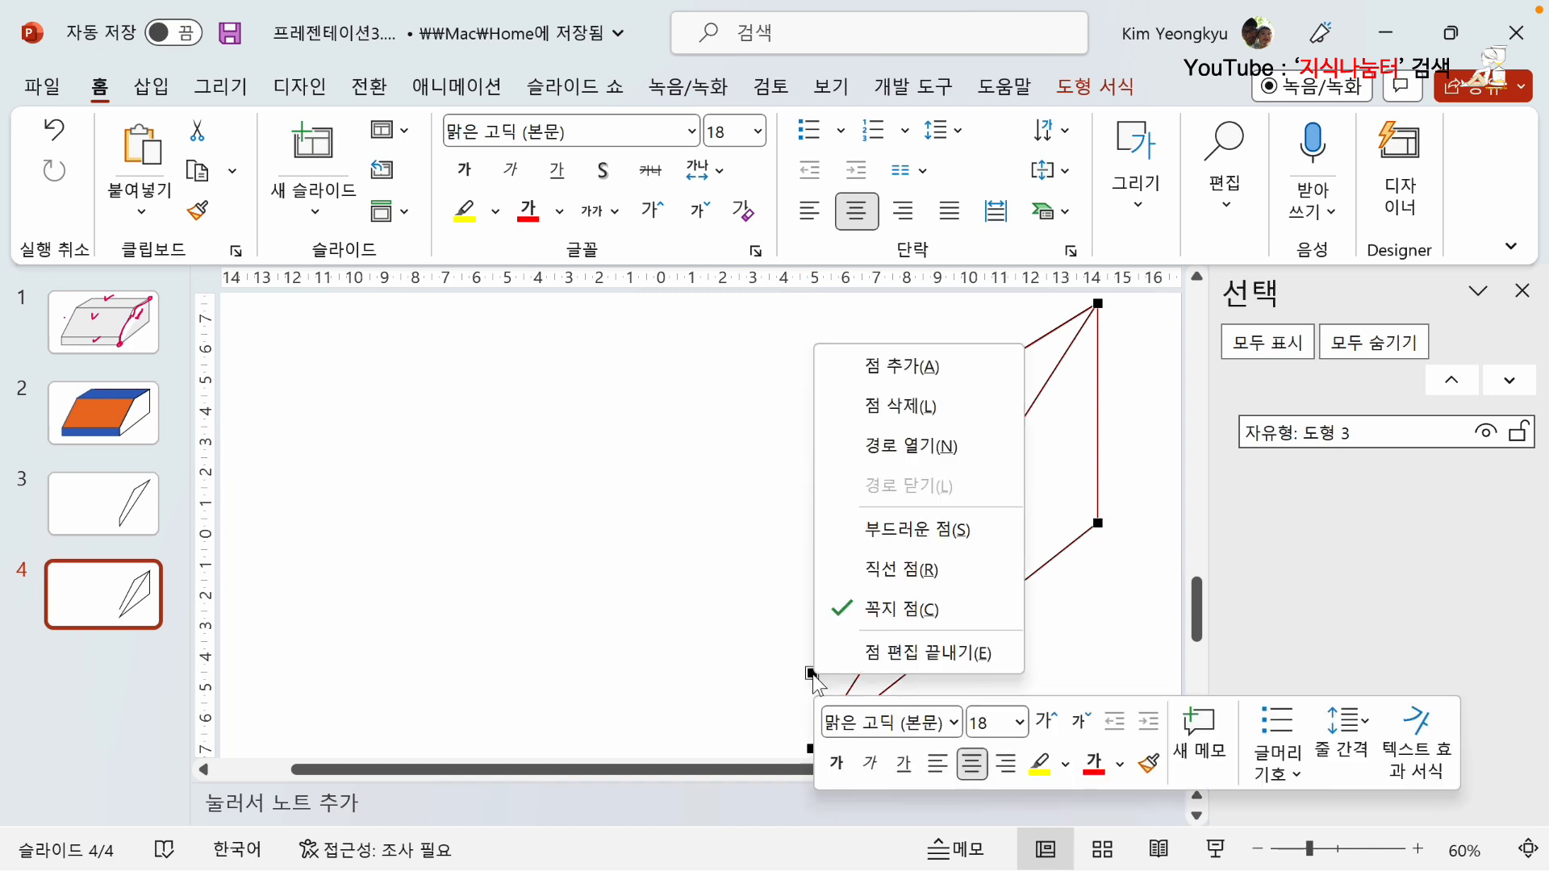
click(914, 411)
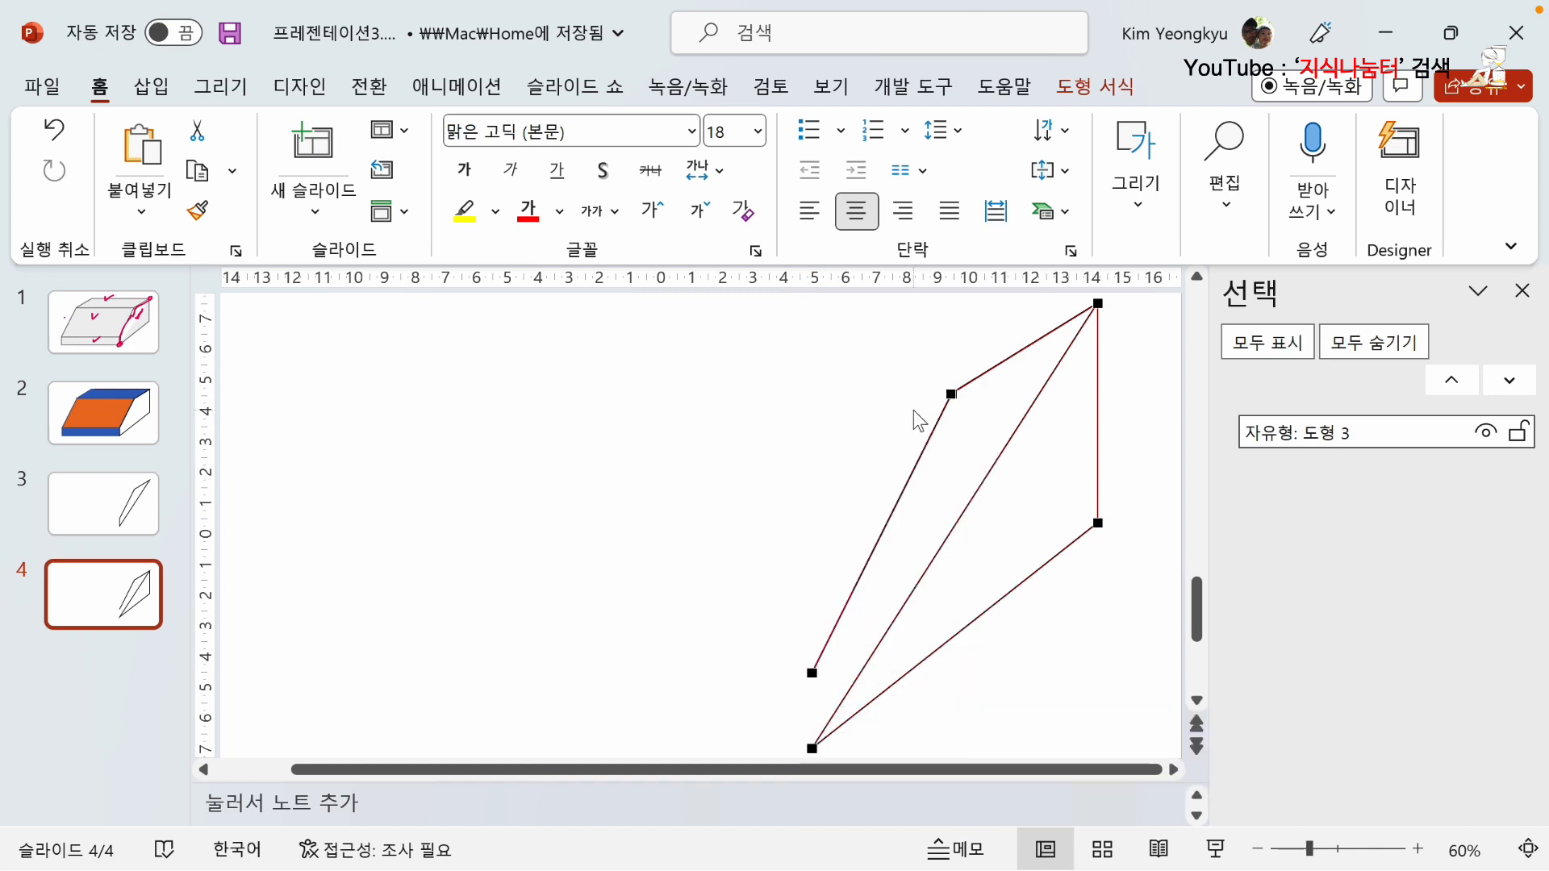
right_click(811, 672)
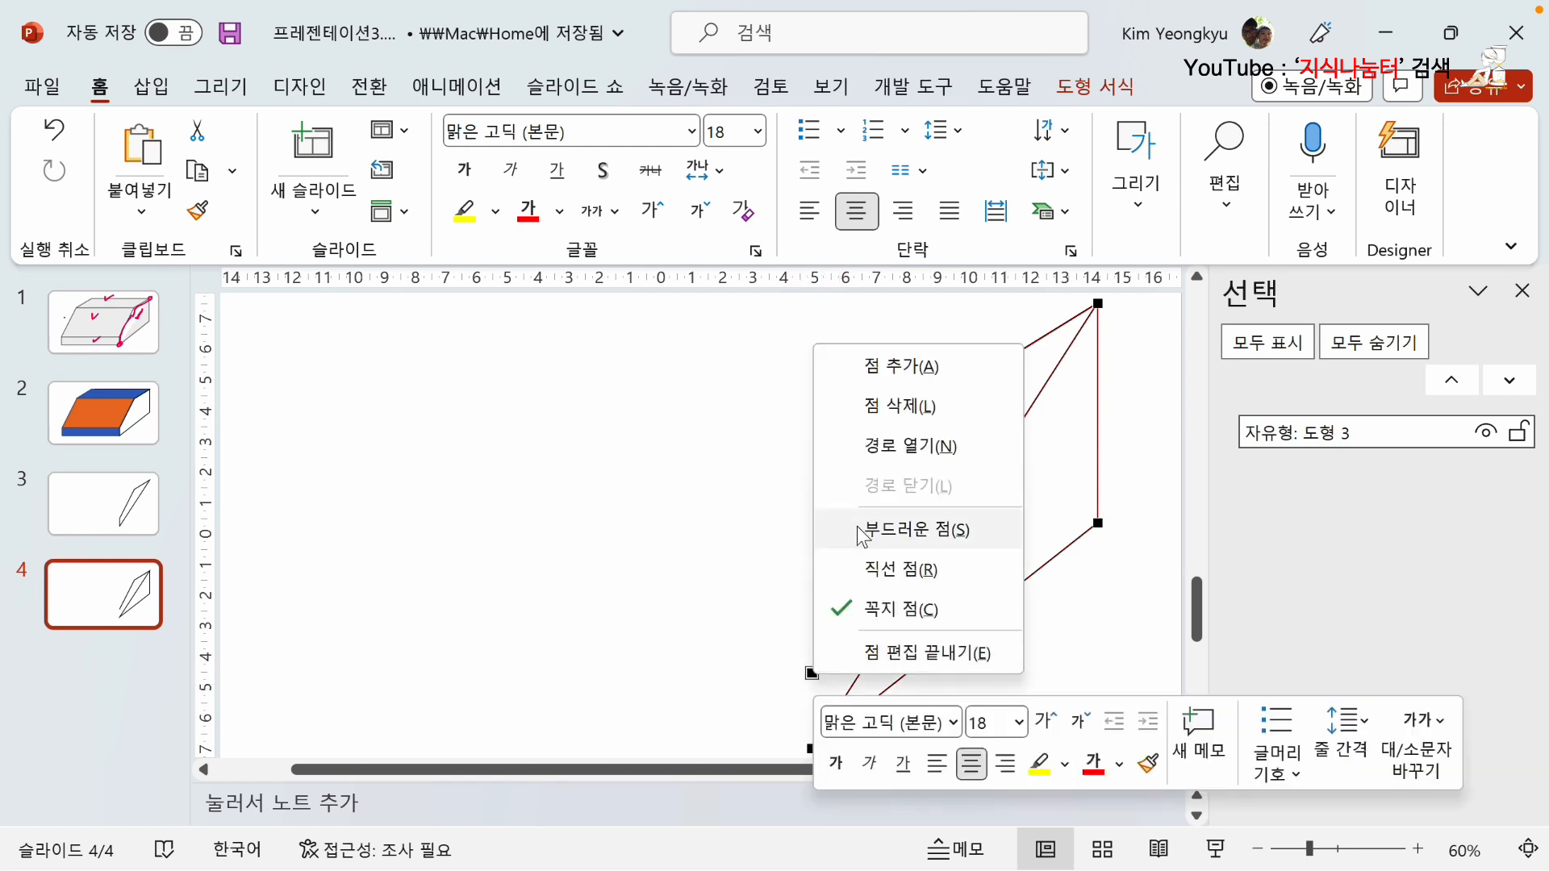
click(897, 409)
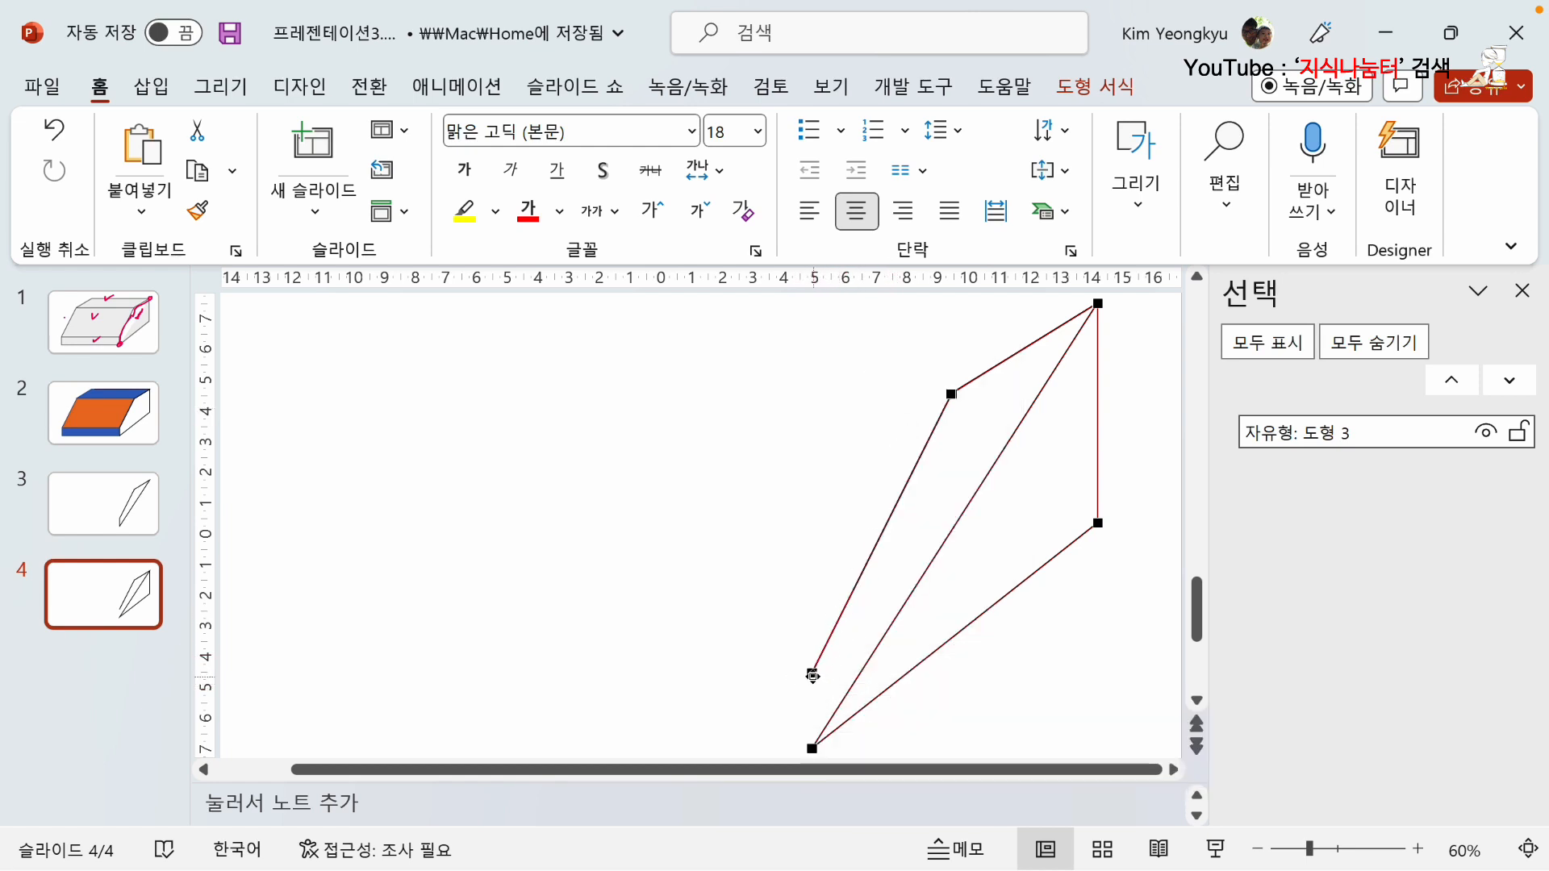
right_click(813, 674)
click(910, 410)
right_click(811, 671)
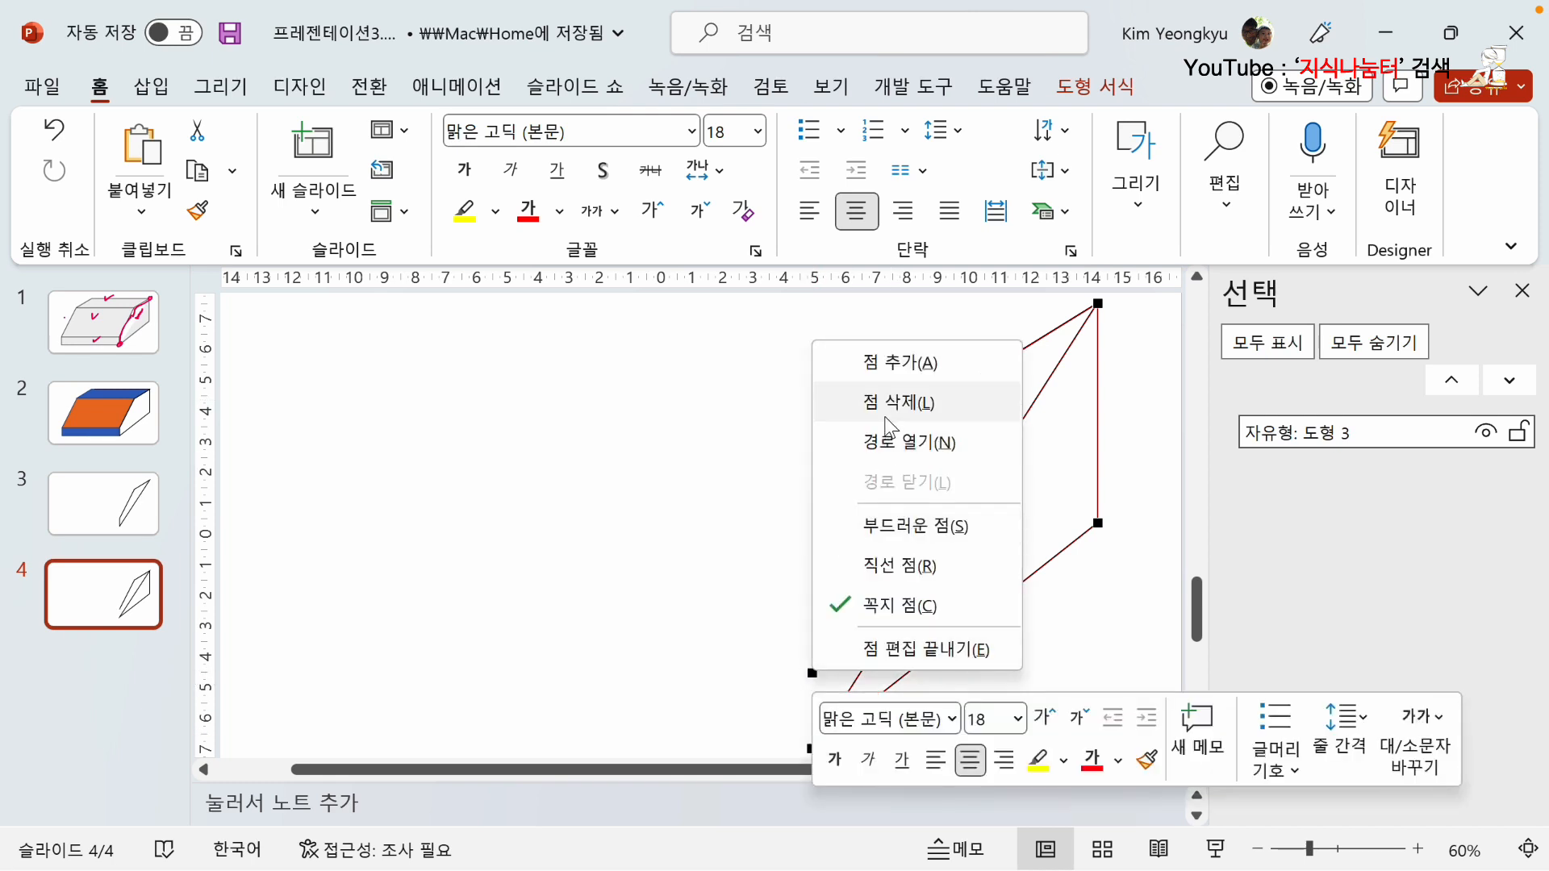
click(884, 399)
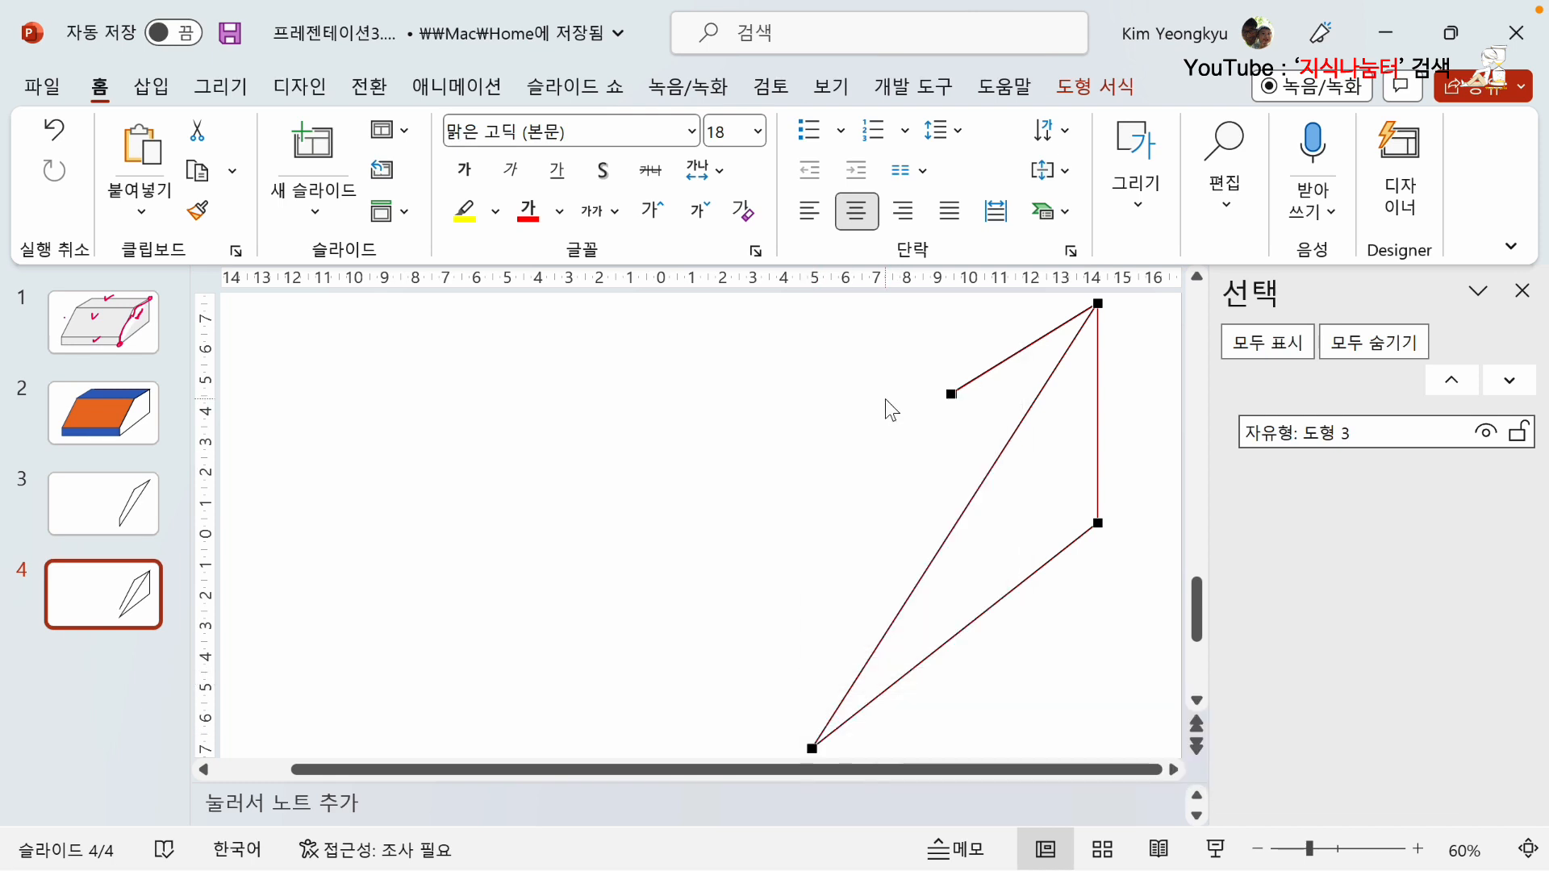
Delete the leftover points at the upper-left corner to remove the remaining stray edge above the diagonal.
right_click(952, 392)
key(Escape)
right_click(951, 393)
click(1014, 462)
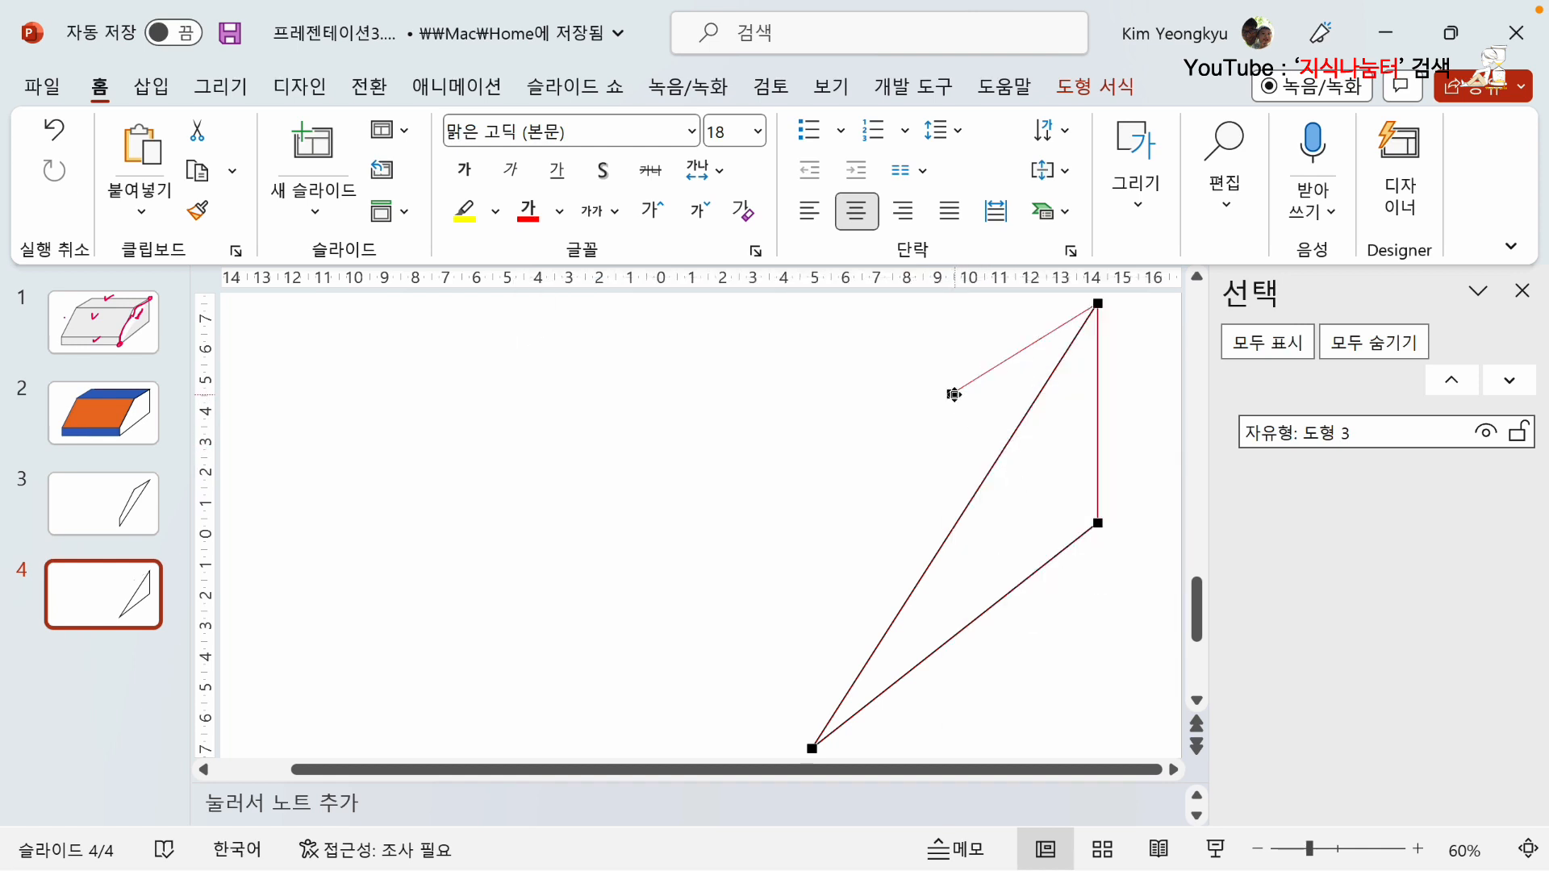
right_click(954, 394)
click(1021, 455)
Try to open the triangle's path directly on its diagonal edge.
right_click(972, 497)
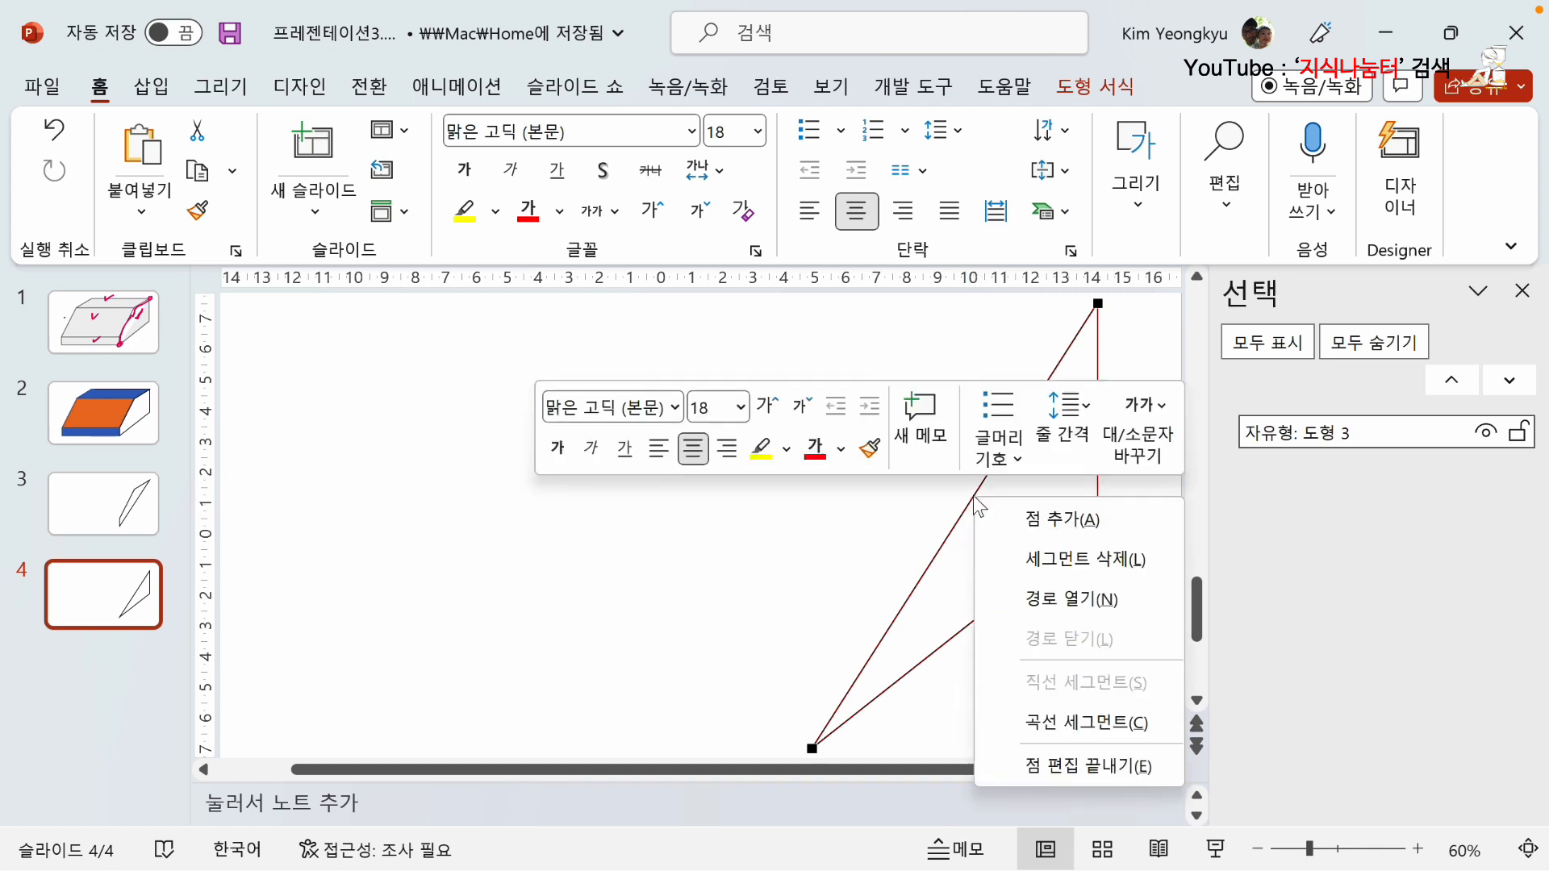
click(1059, 609)
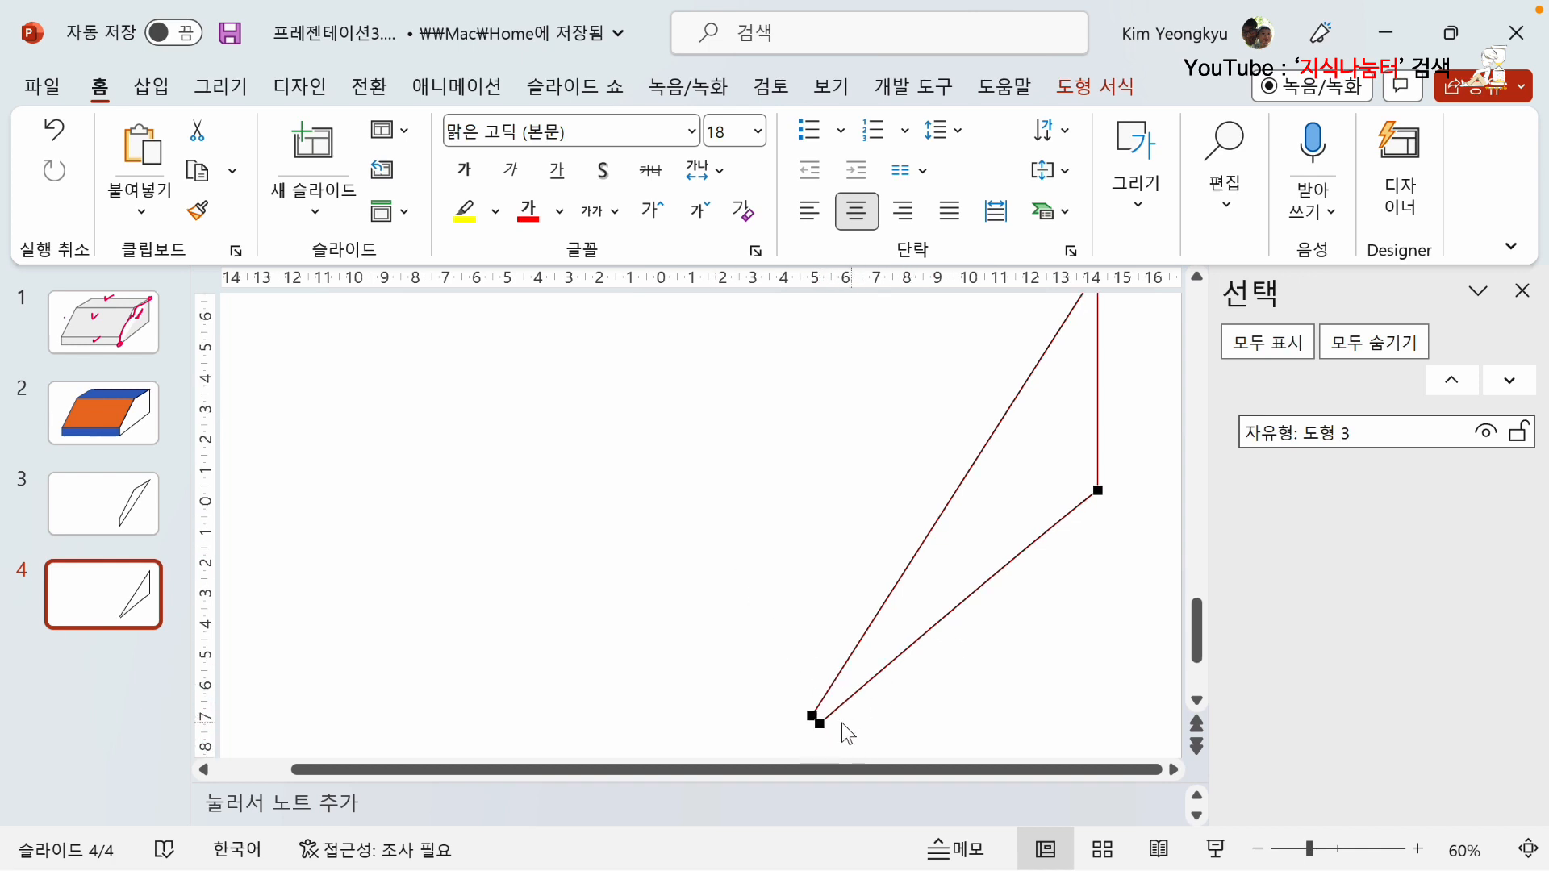
scroll(892, 705, down, 1)
key(ctrl+z)
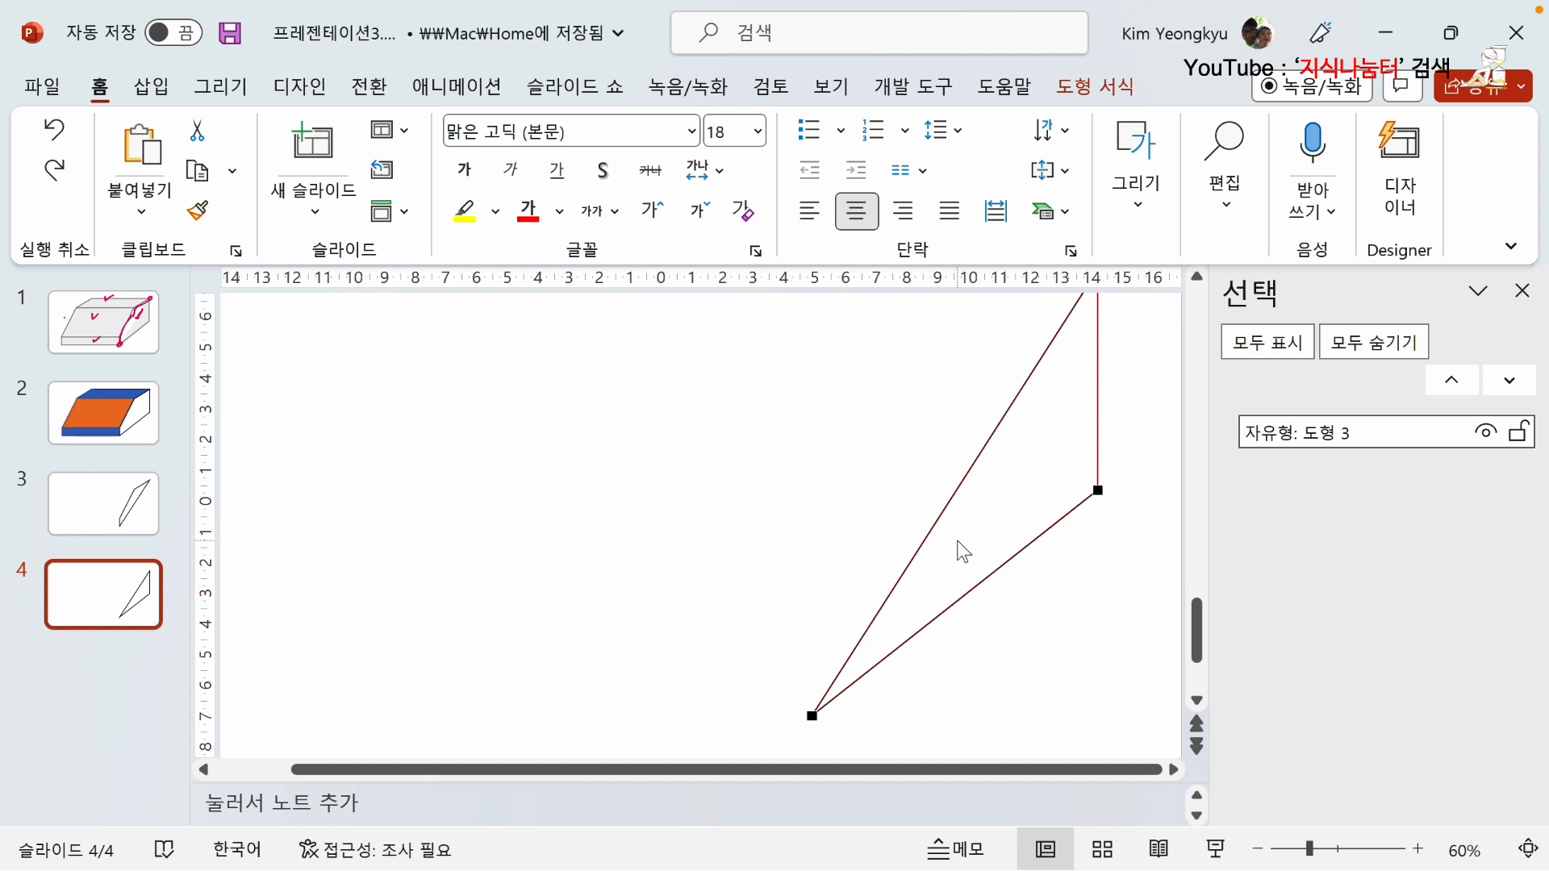
Add a point near the middle of the triangle's diagonal edge and open the path at that point.
scroll(976, 533, up, 2)
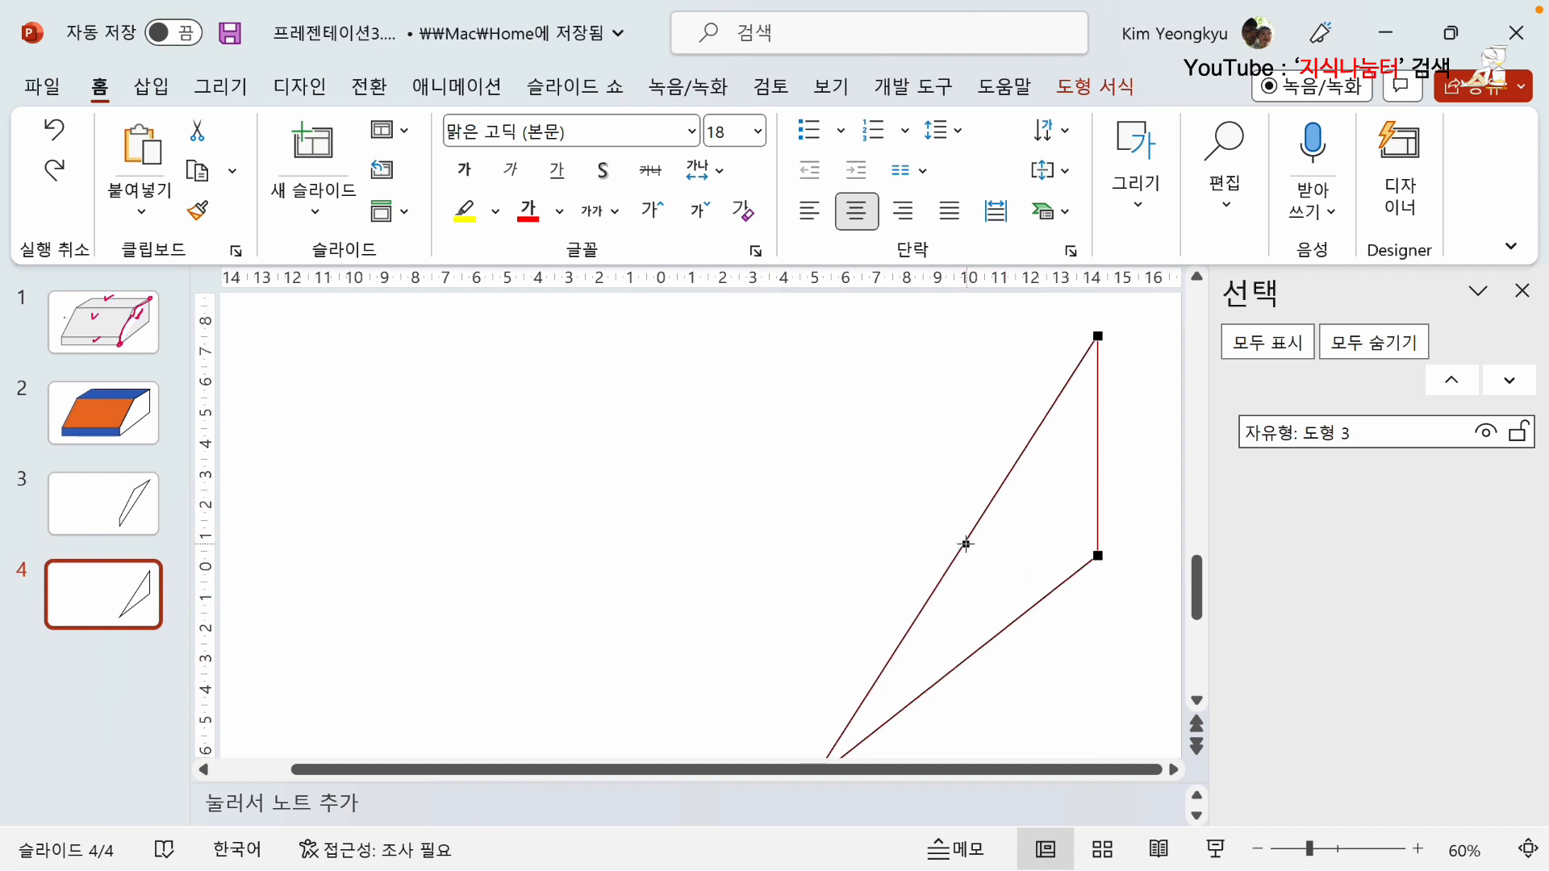
right_click(965, 544)
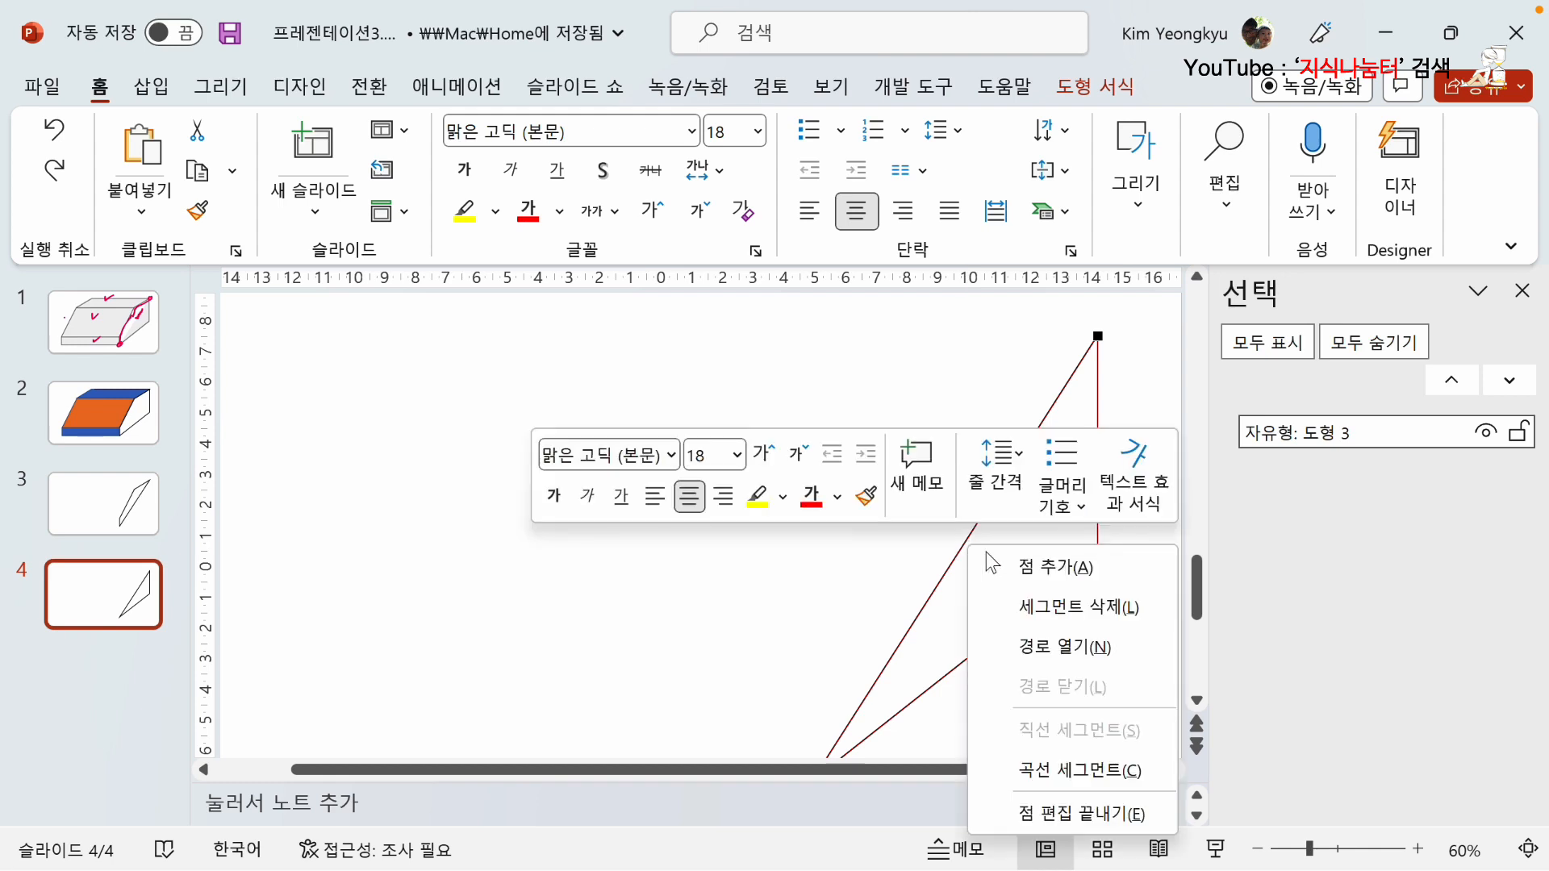
click(1009, 567)
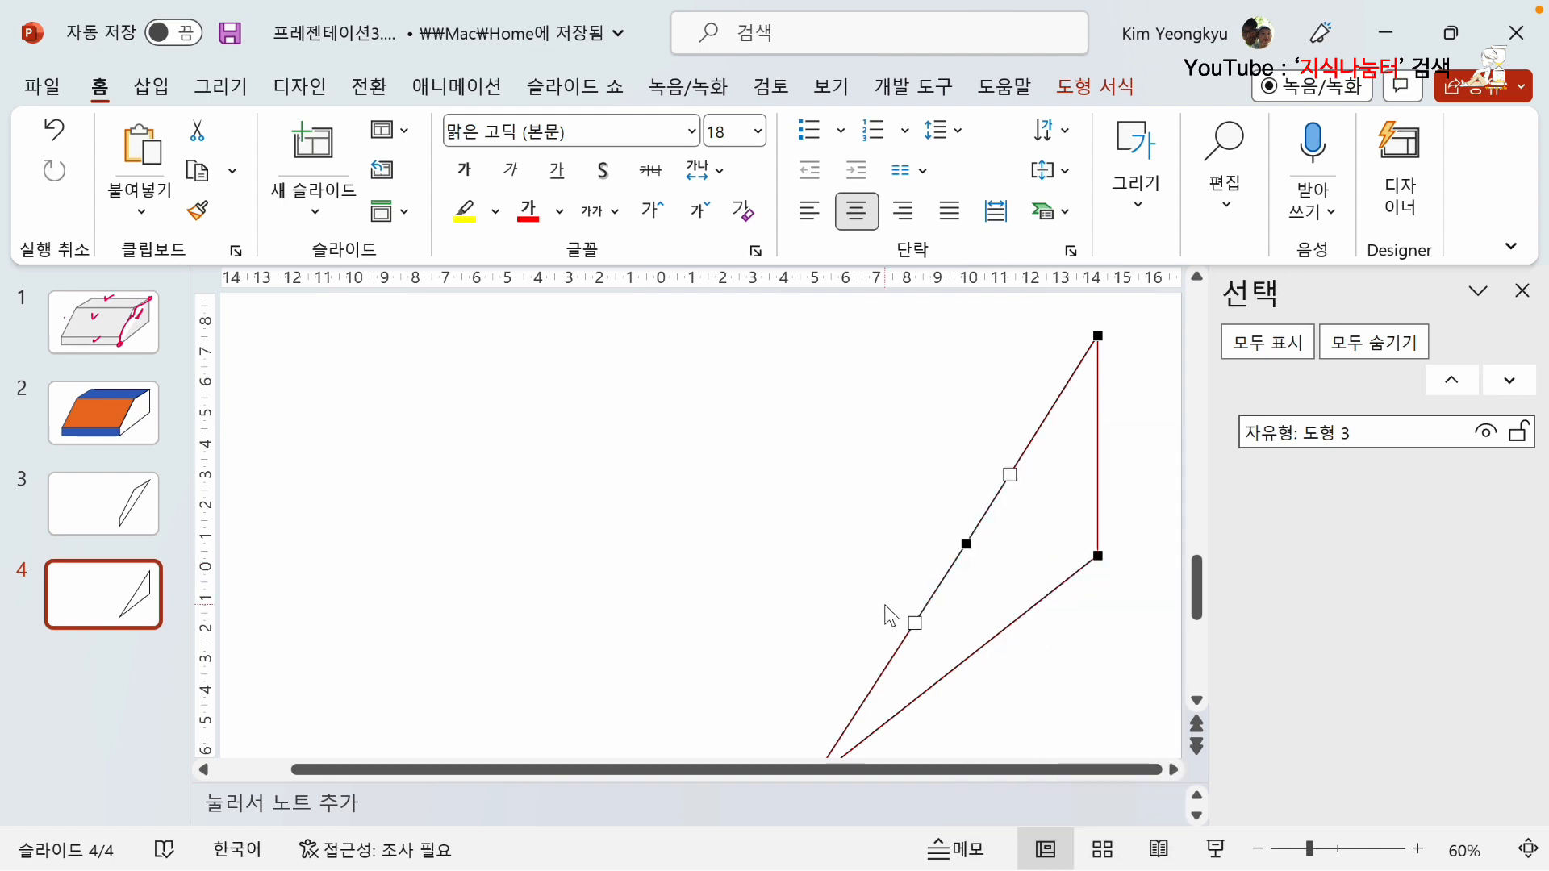
right_click(968, 545)
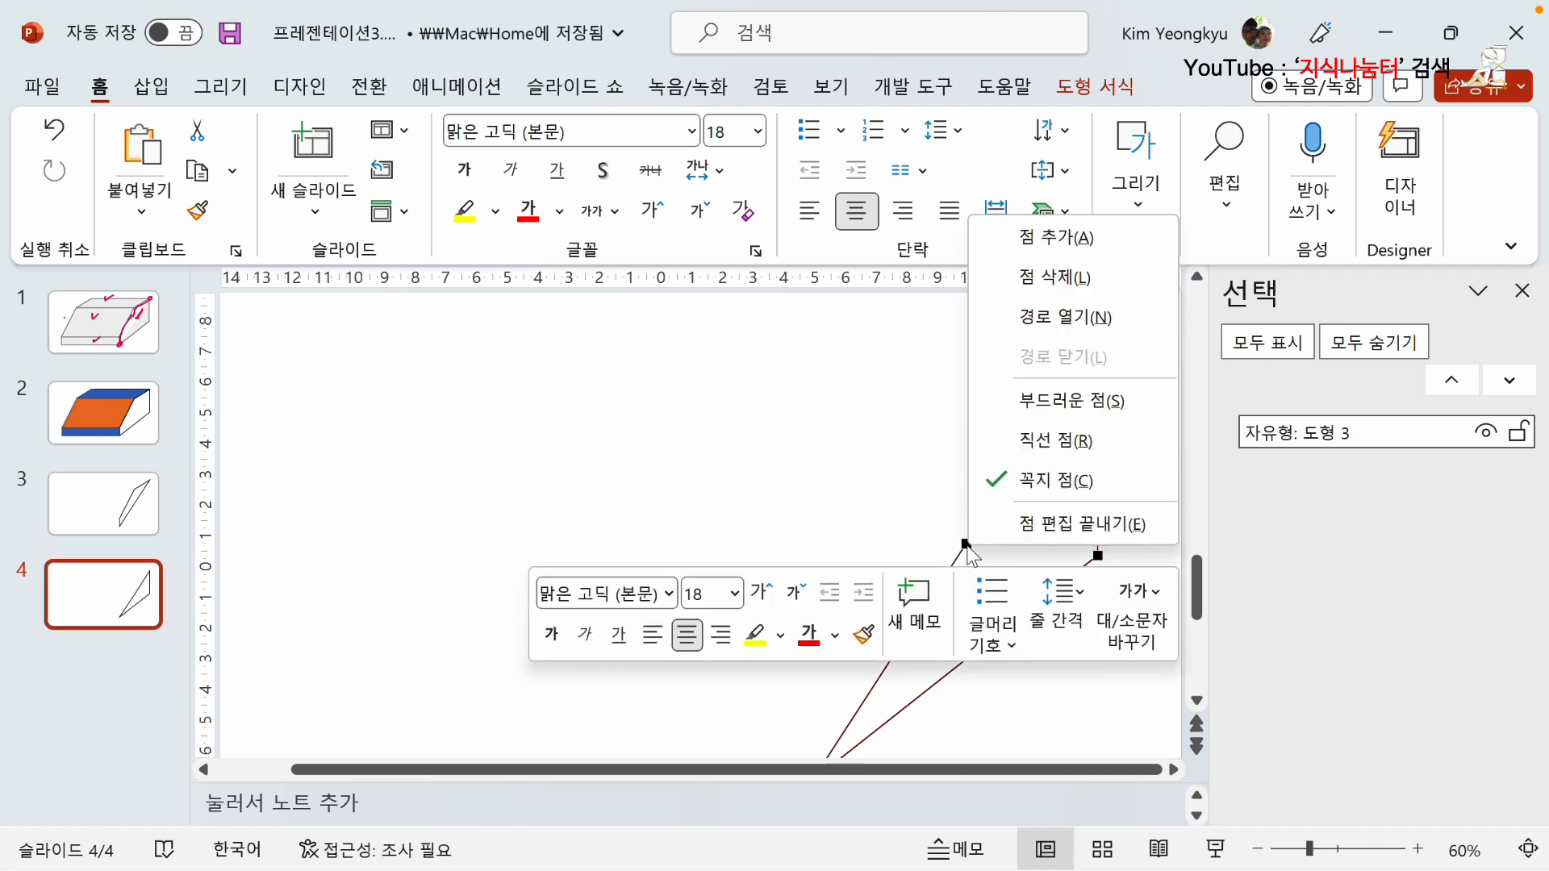
click(1065, 318)
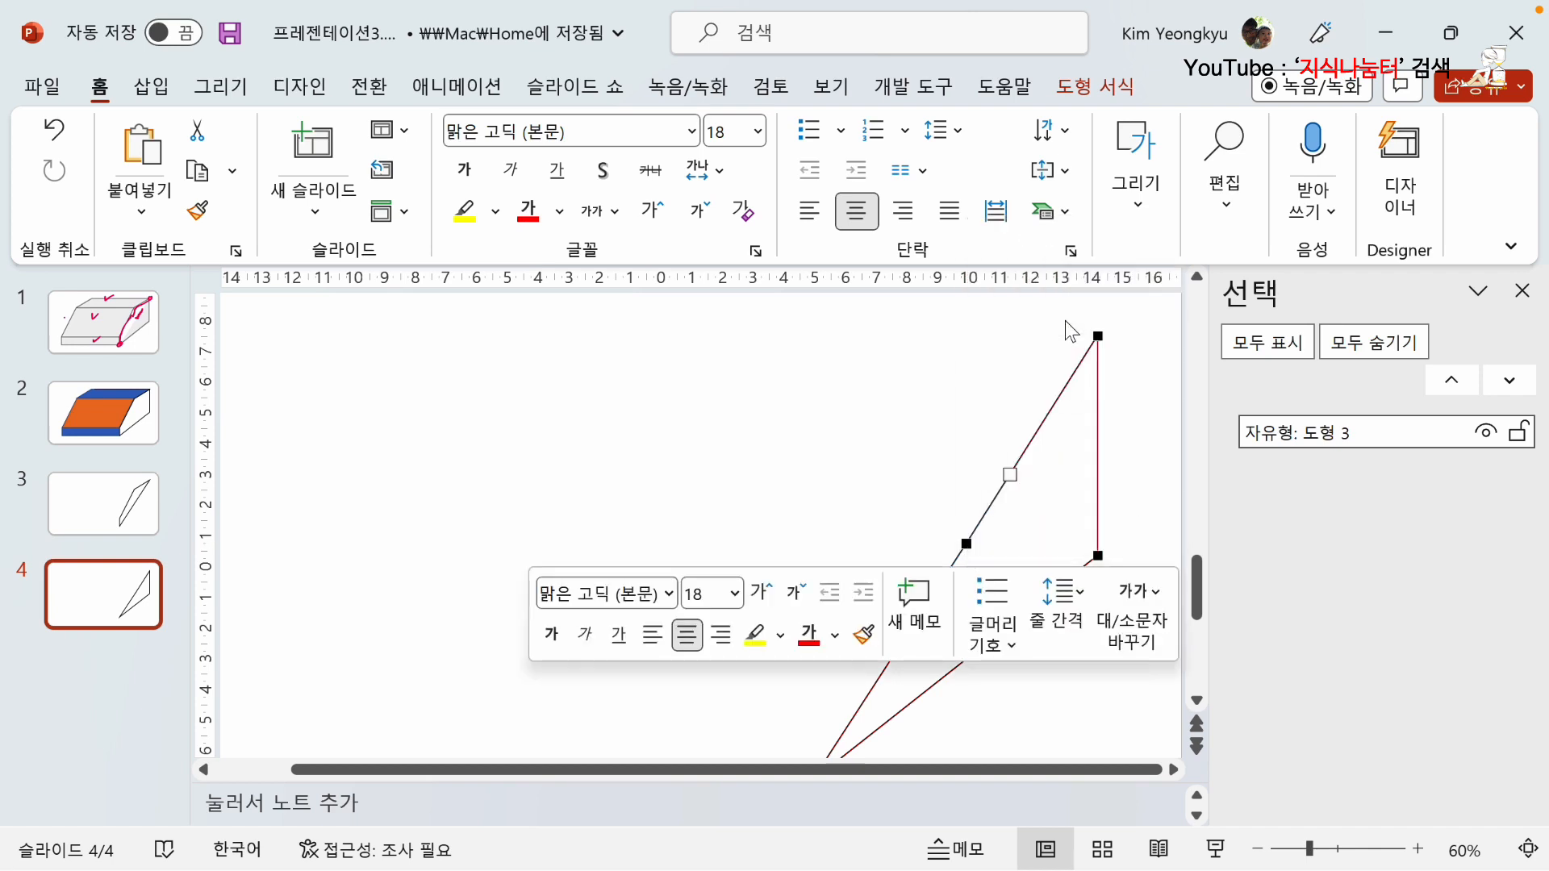
Delete both loose end points at the opening to remove the diagonal edge from the slide 4 shape.
scroll(968, 589, down, 1)
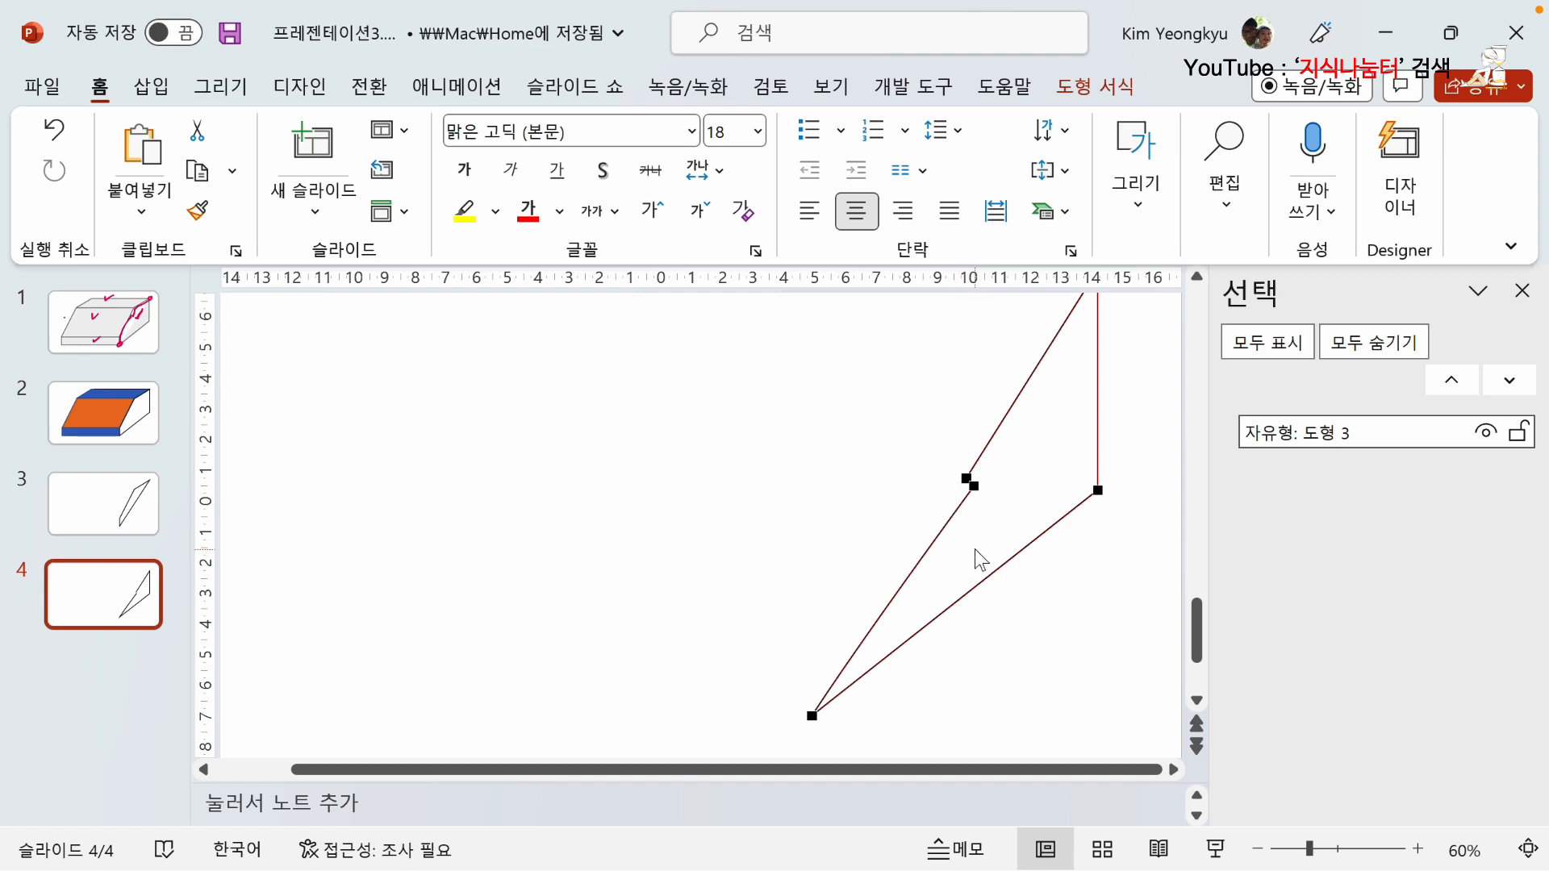
right_click(974, 486)
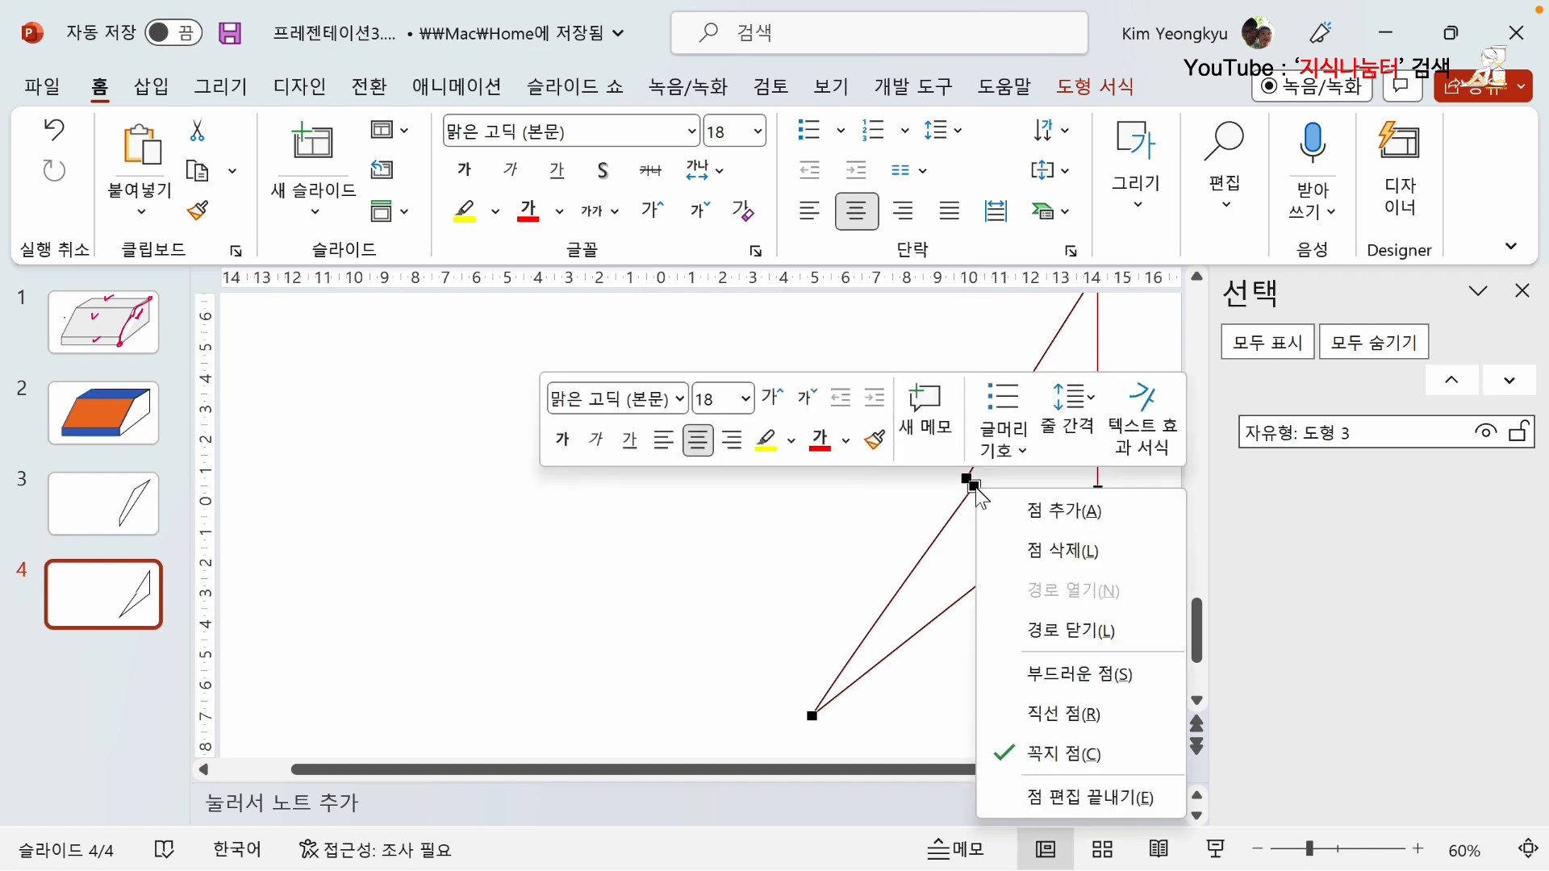
click(1049, 550)
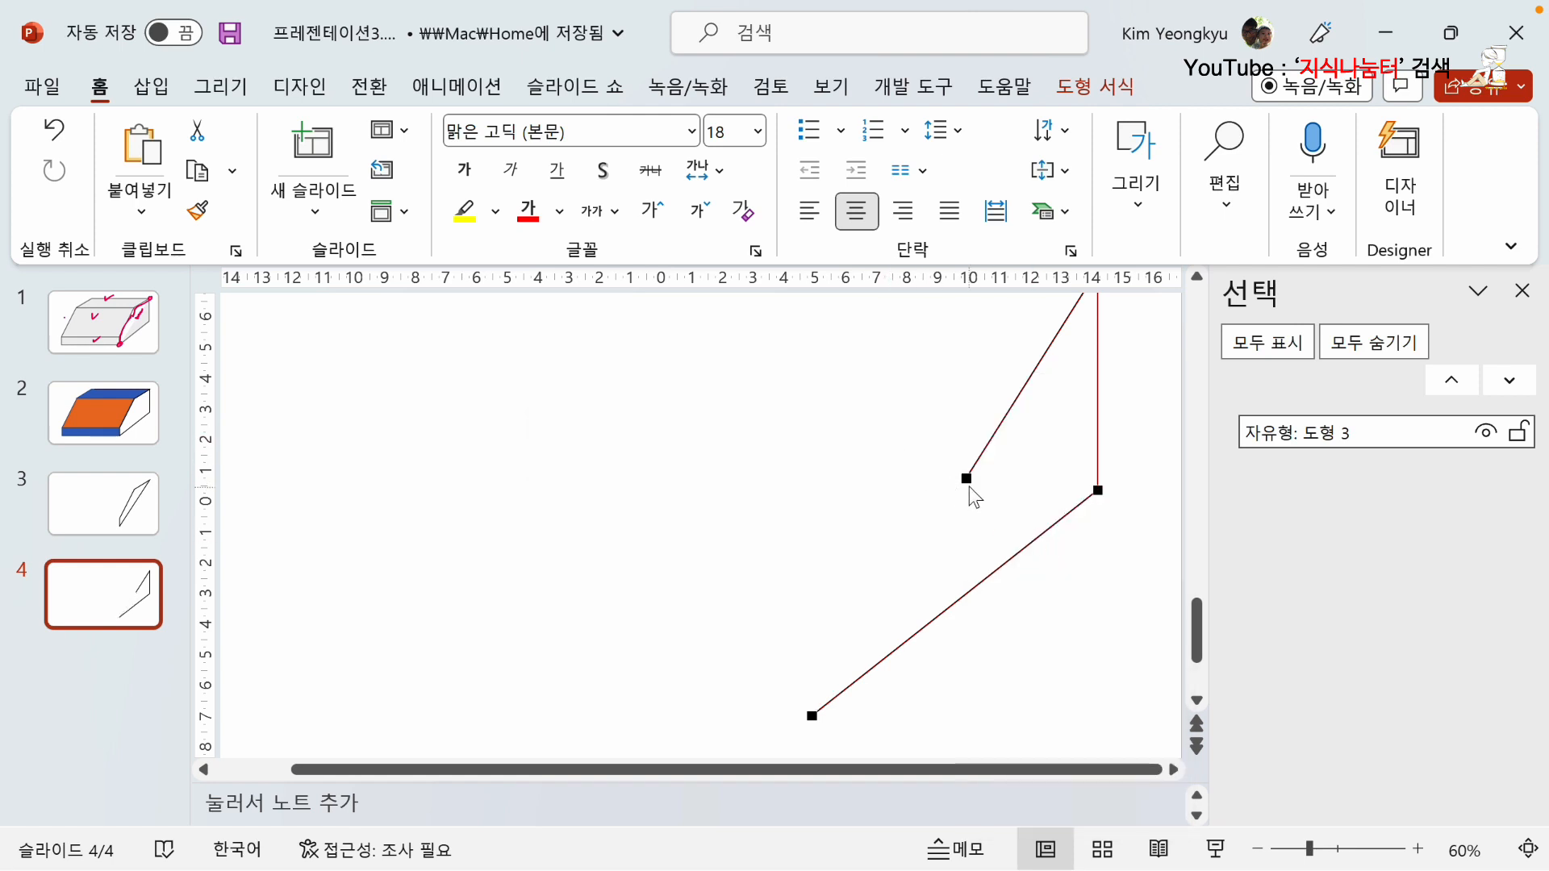
right_click(967, 480)
click(979, 541)
scroll(976, 509, up, 5)
scroll(862, 471, down, 3)
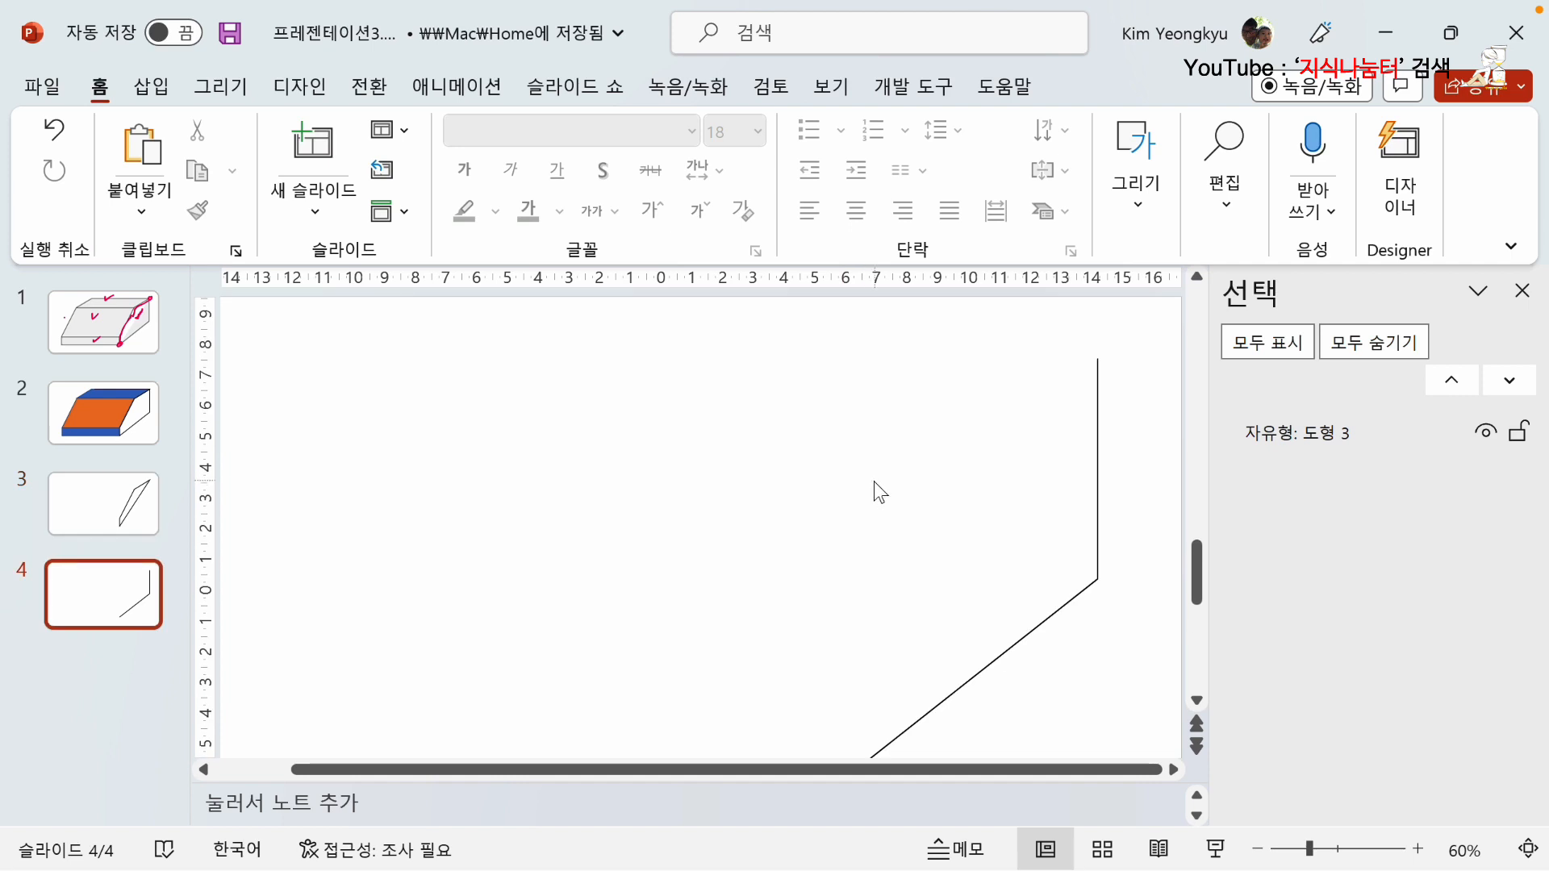
scroll(899, 474, down, 2)
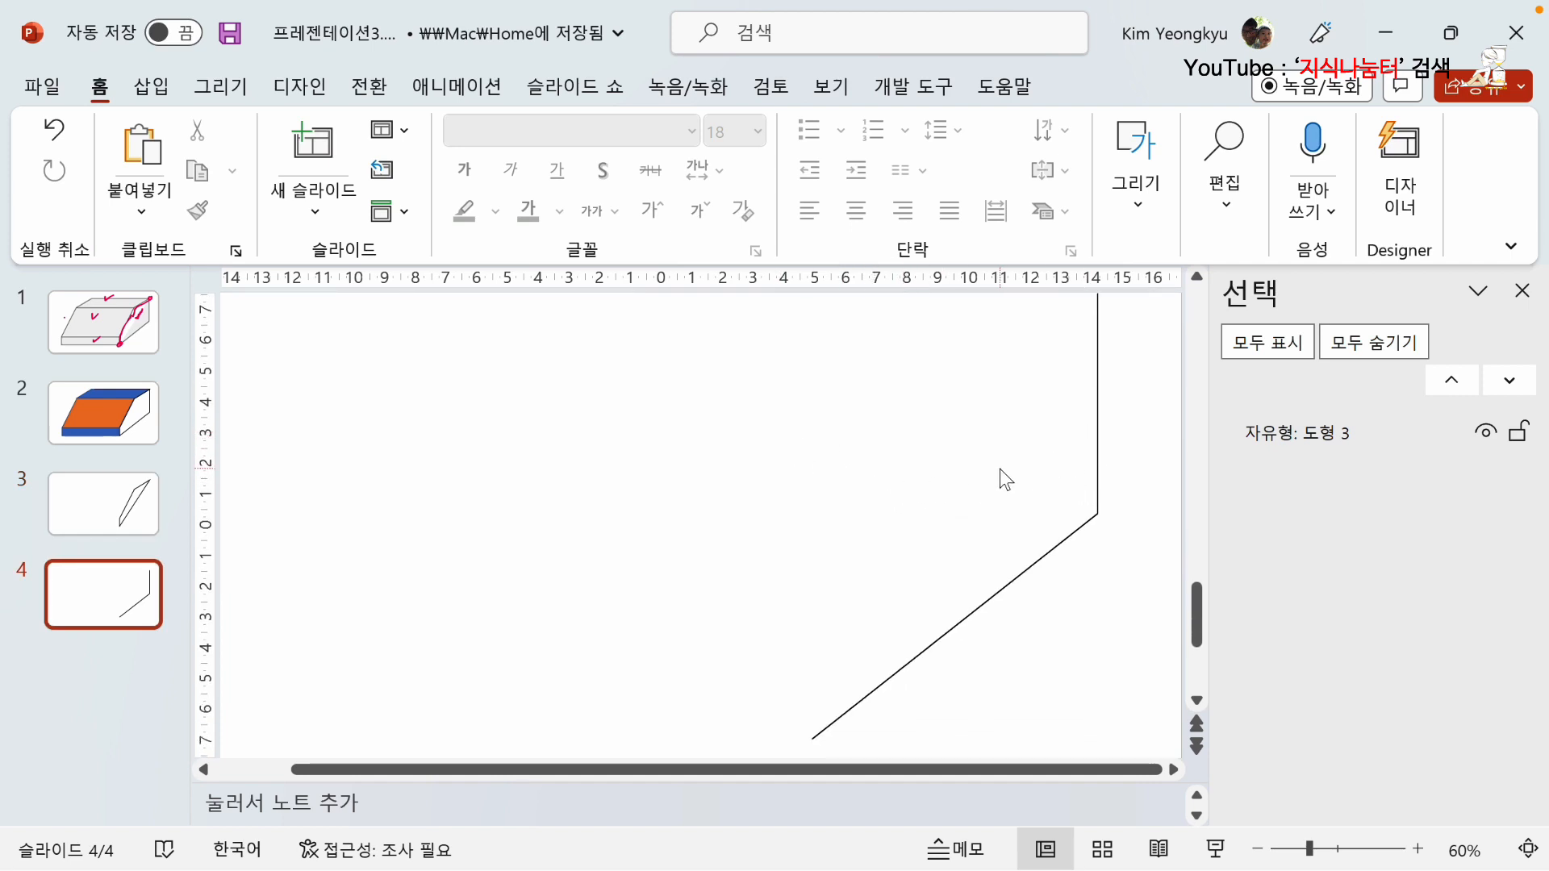
On slide 3, add a point near the middle of the sliver's long diagonal edge and open the path there.
click(158, 494)
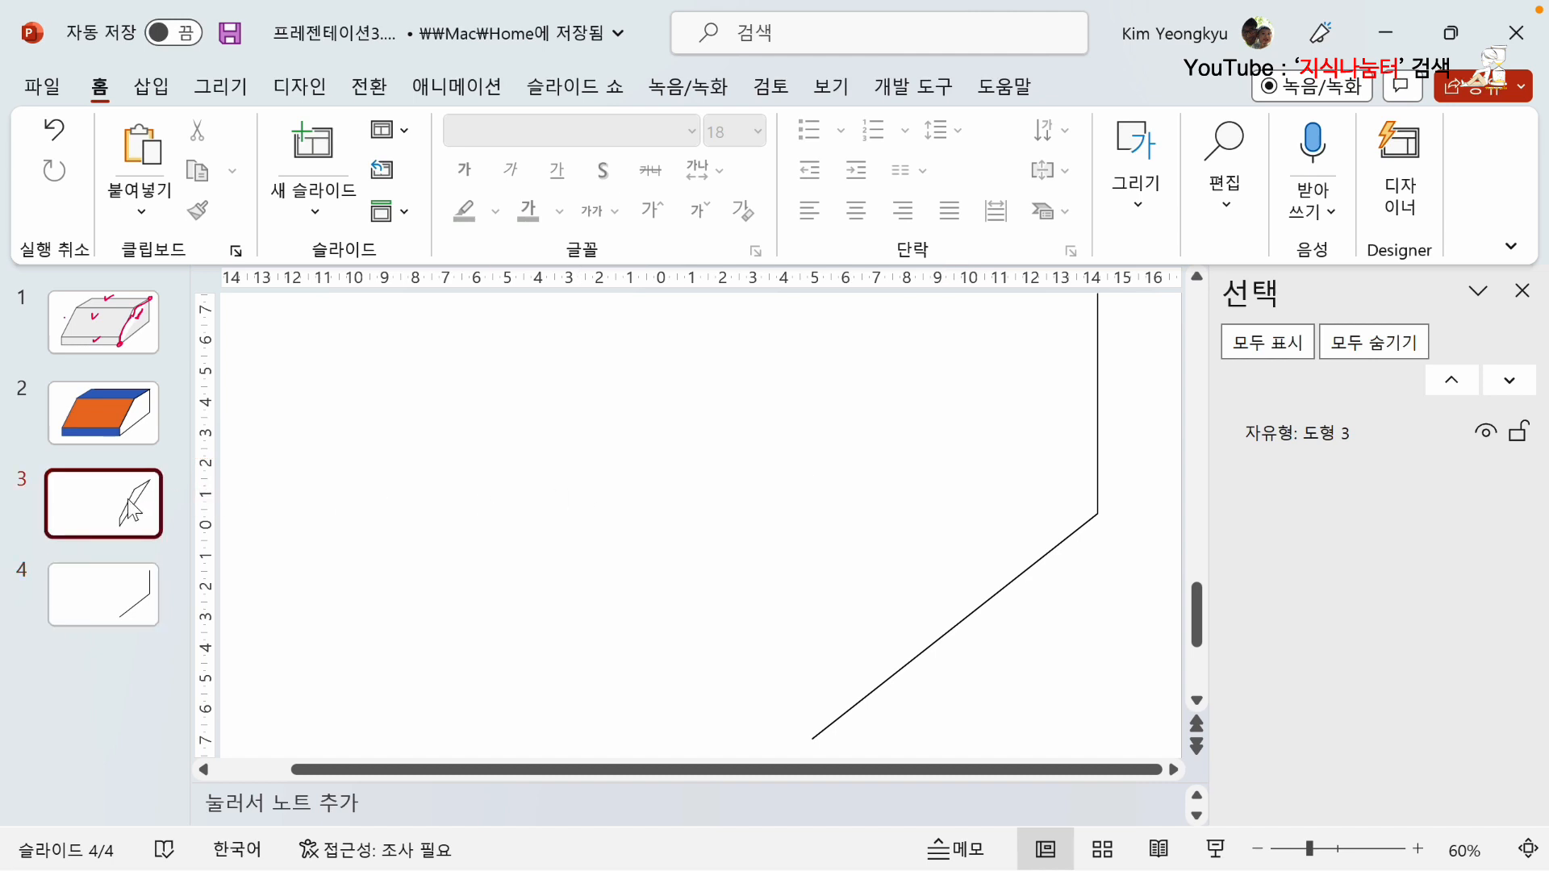
click(966, 500)
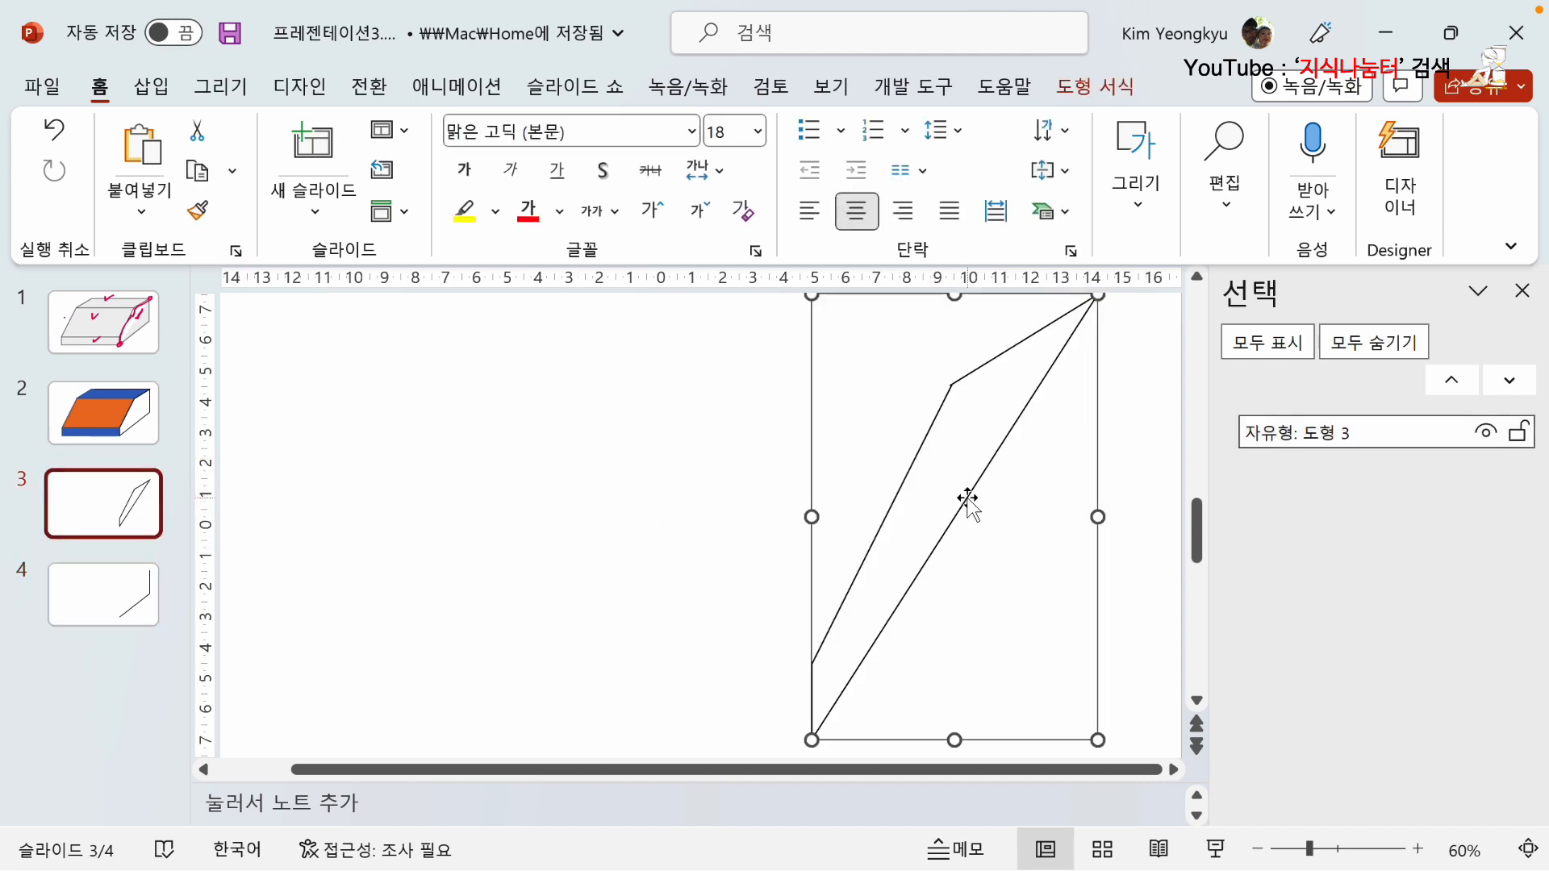
right_click(966, 497)
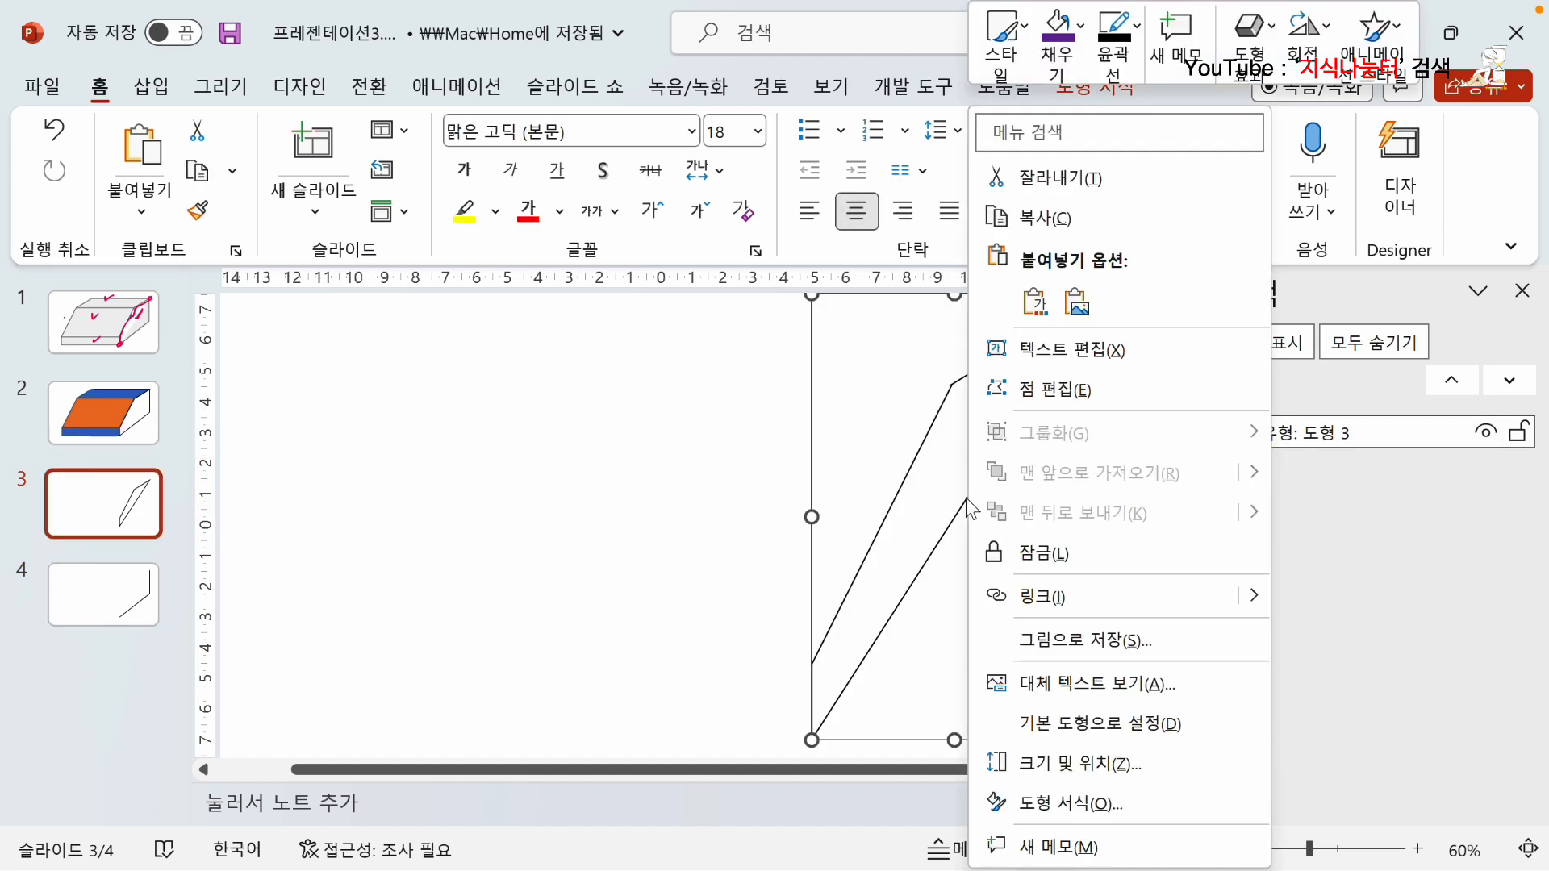
click(1040, 389)
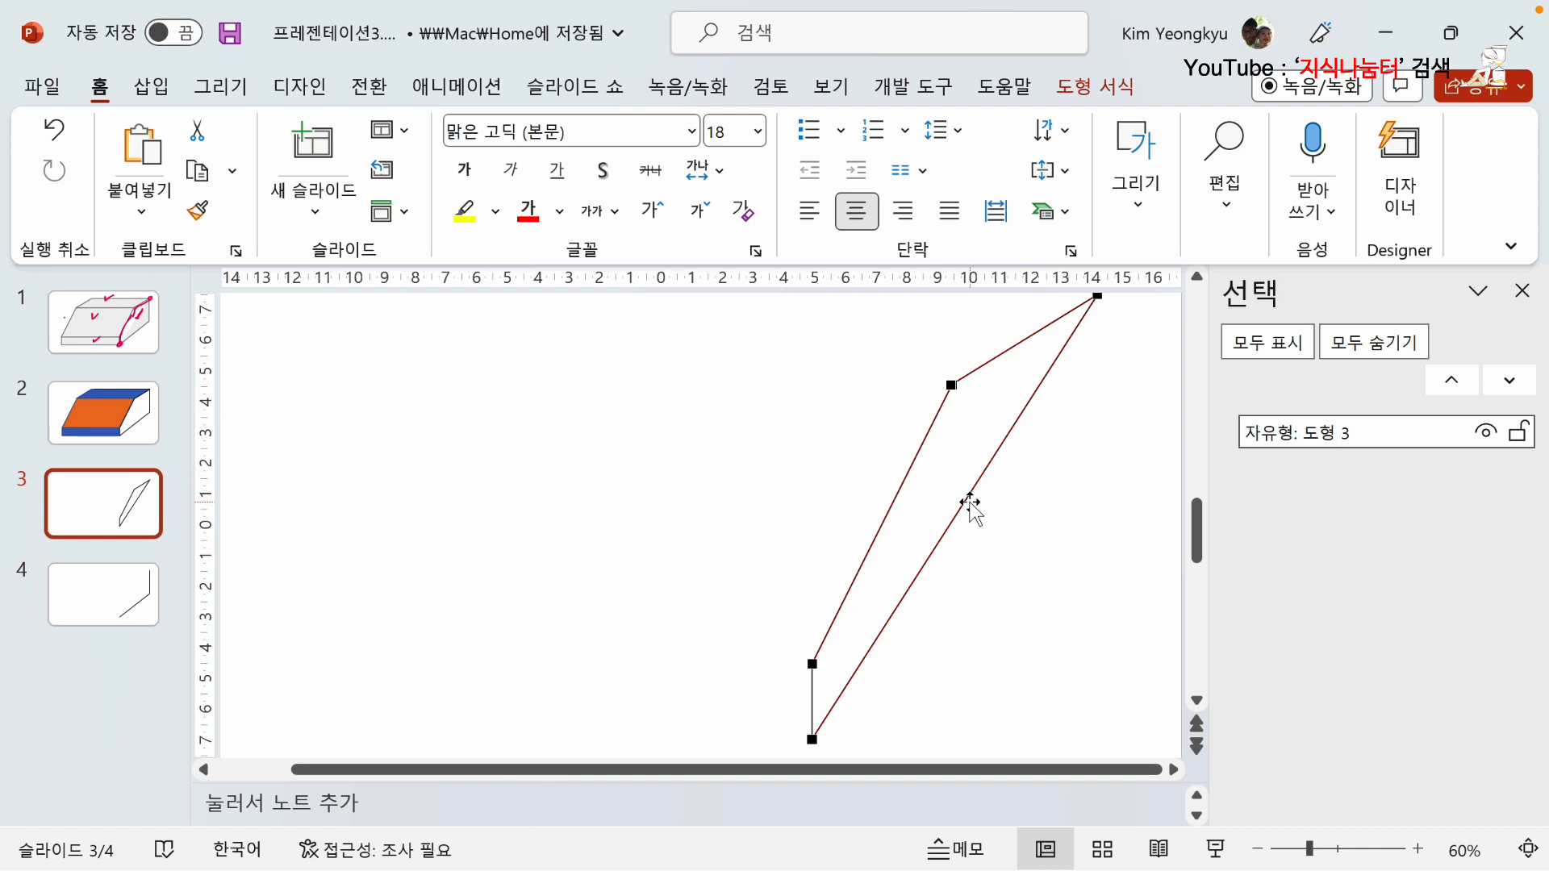
right_click(966, 504)
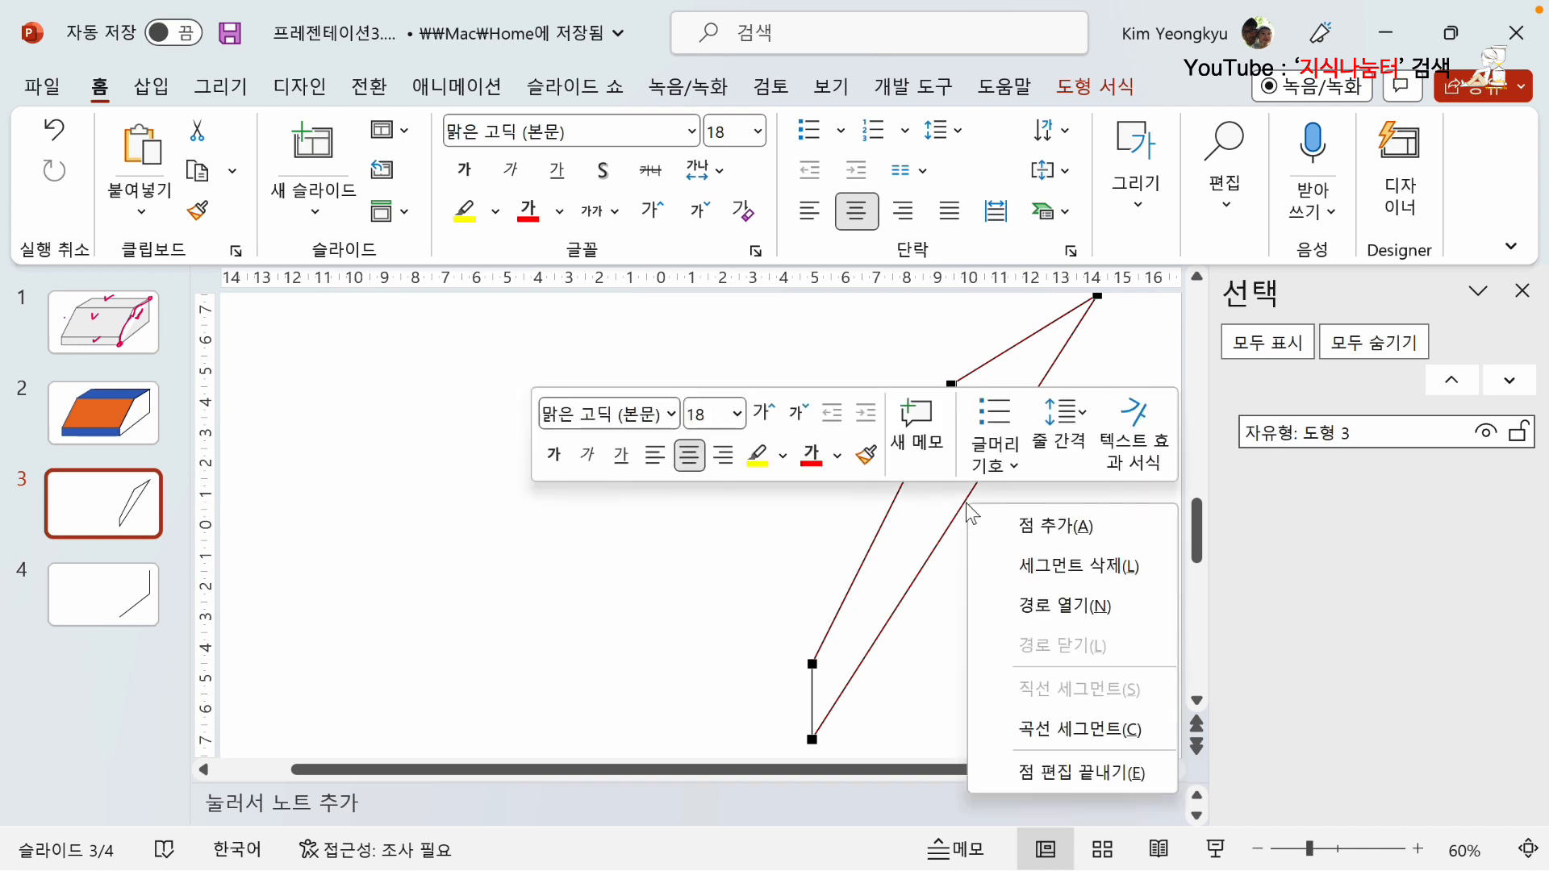
click(1045, 532)
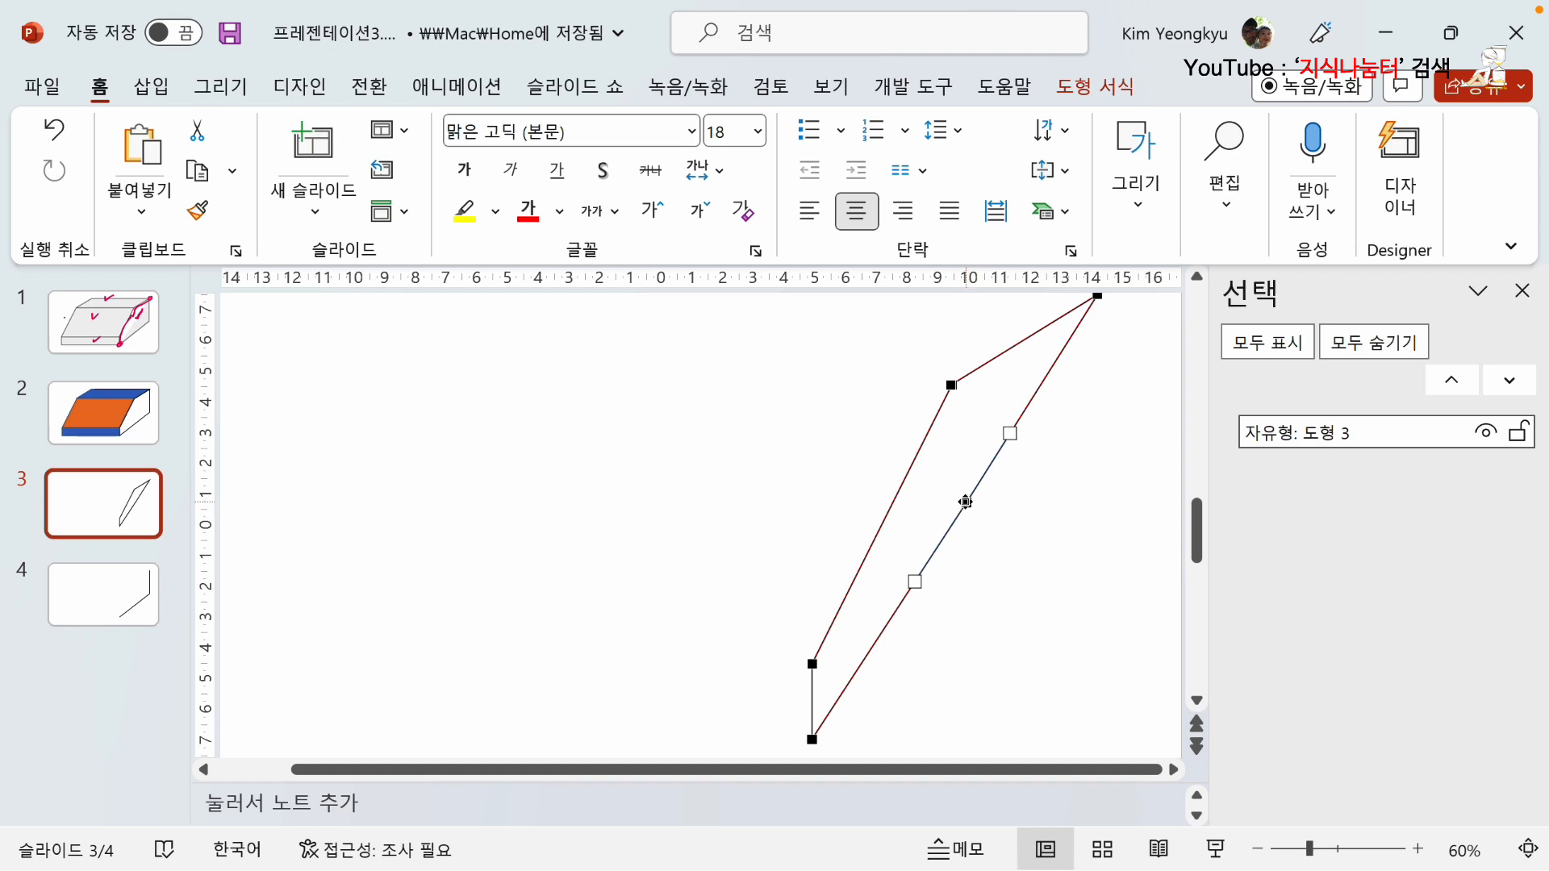
right_click(964, 501)
click(1046, 604)
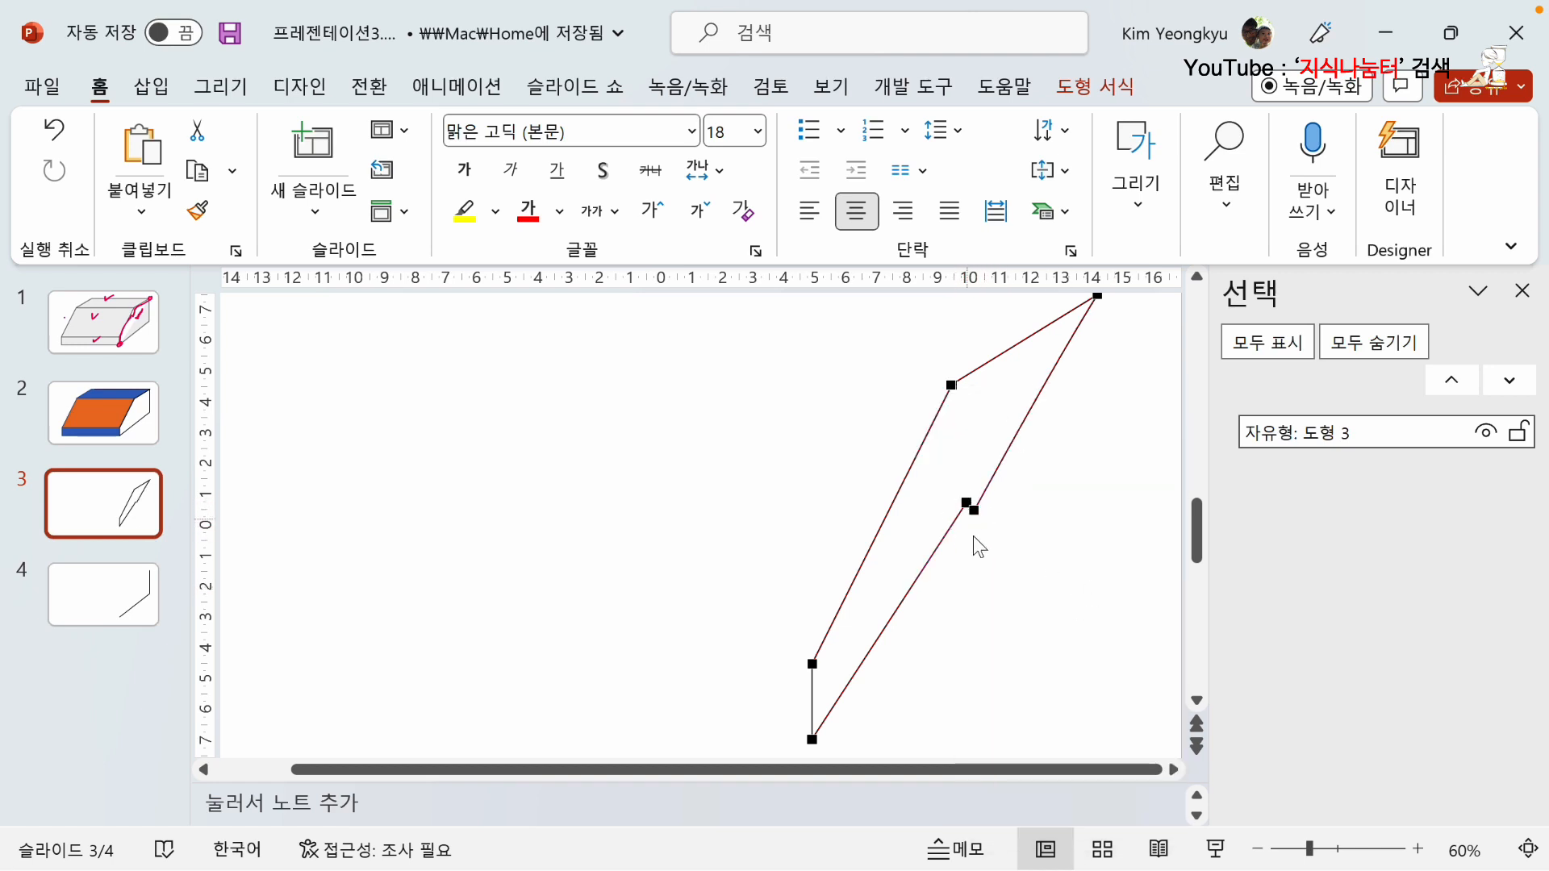
Delete both loose end points at the opening to remove the long diagonal edge from the slide 3 sliver.
right_click(973, 509)
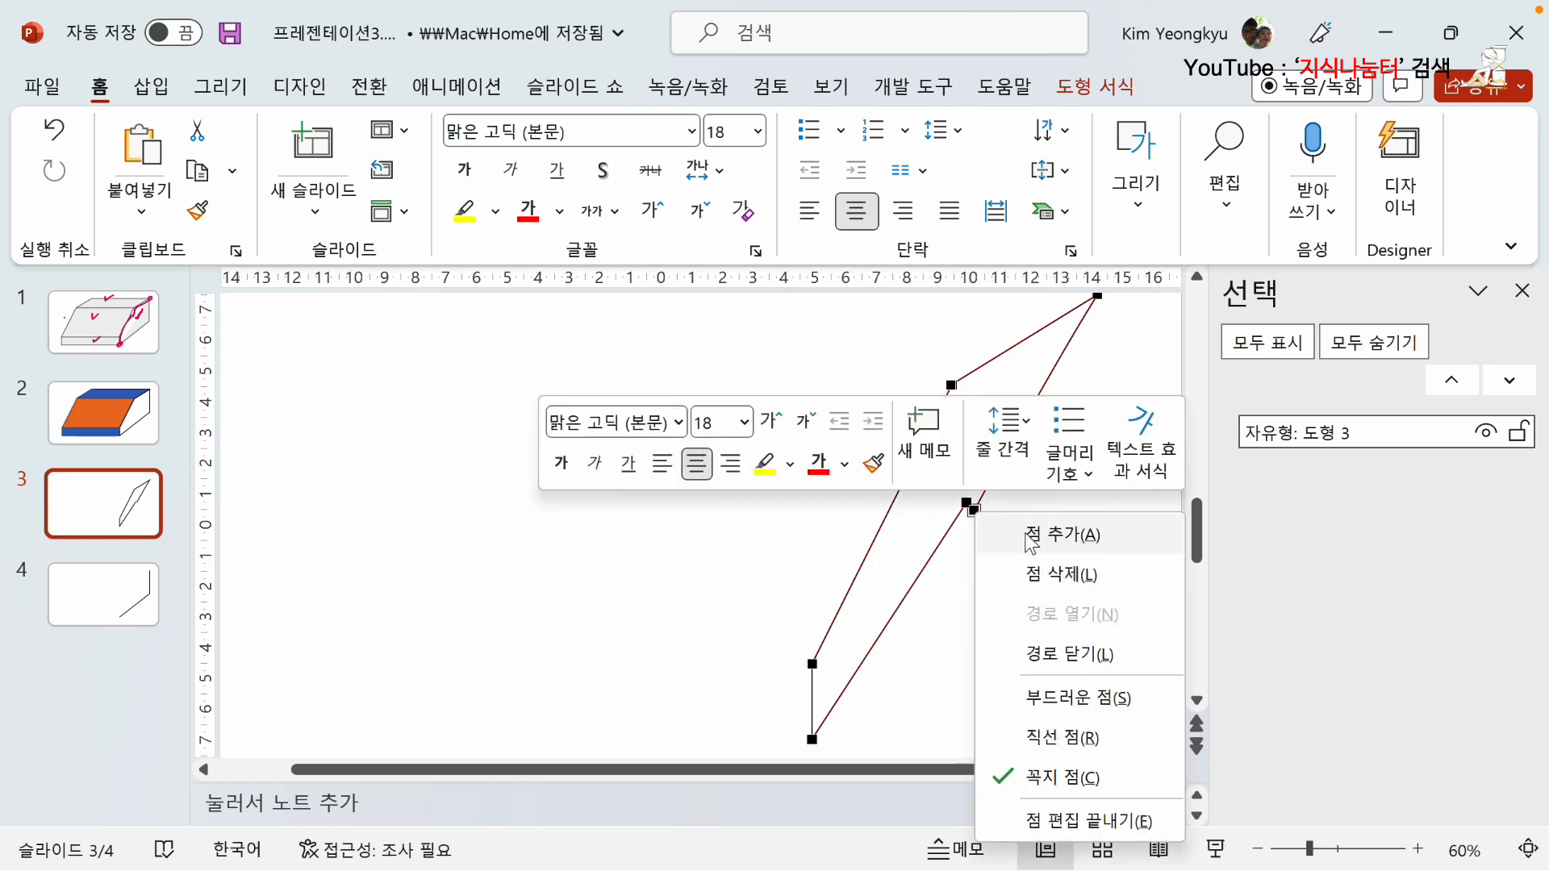
click(1061, 573)
right_click(967, 503)
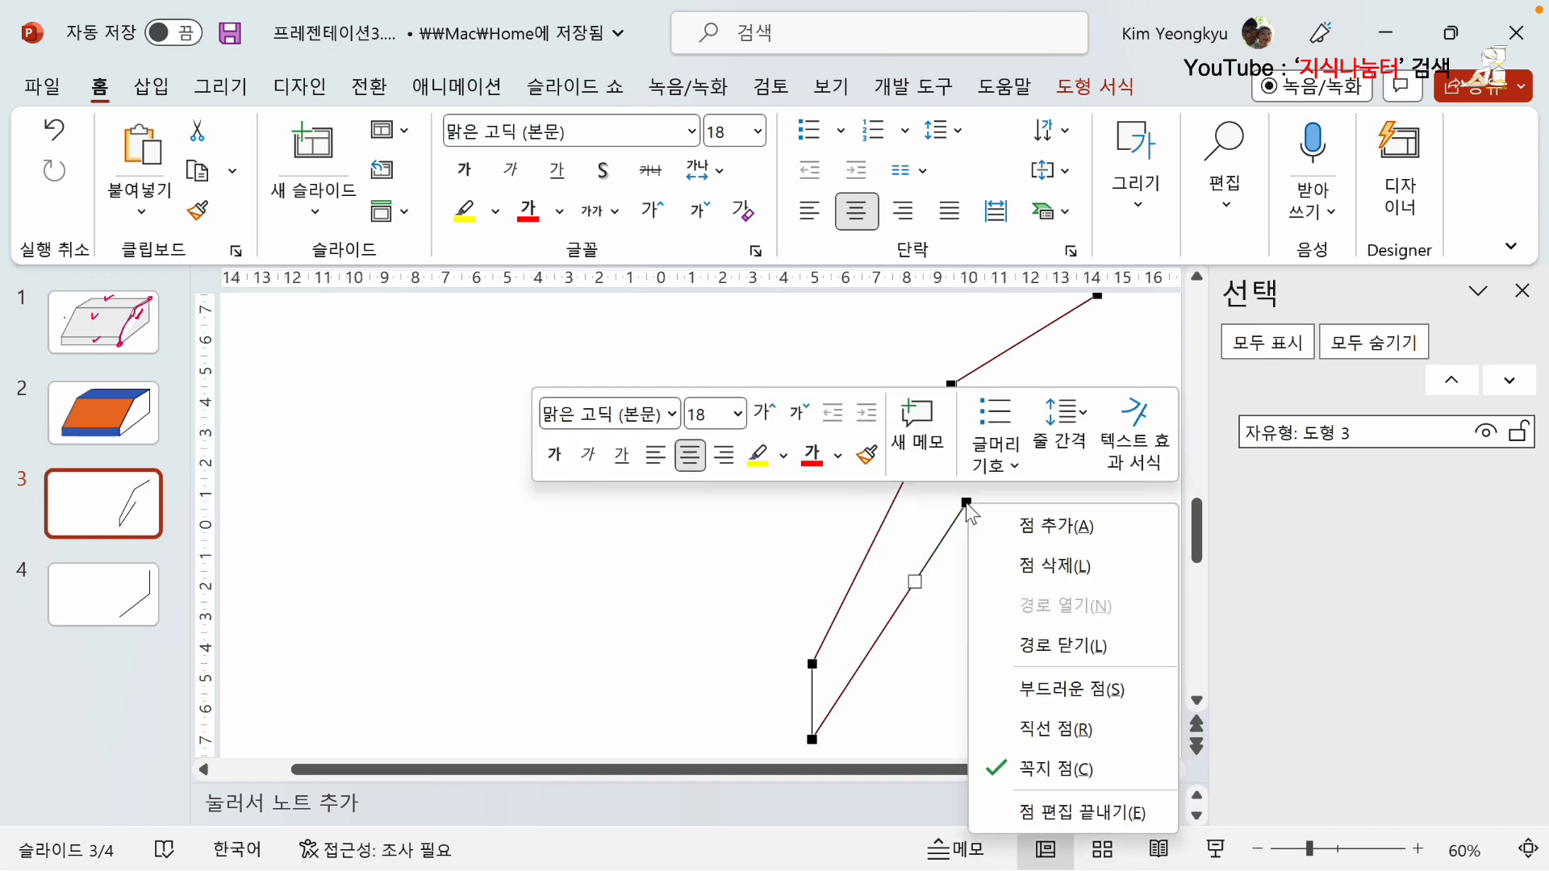
click(1040, 562)
click(770, 508)
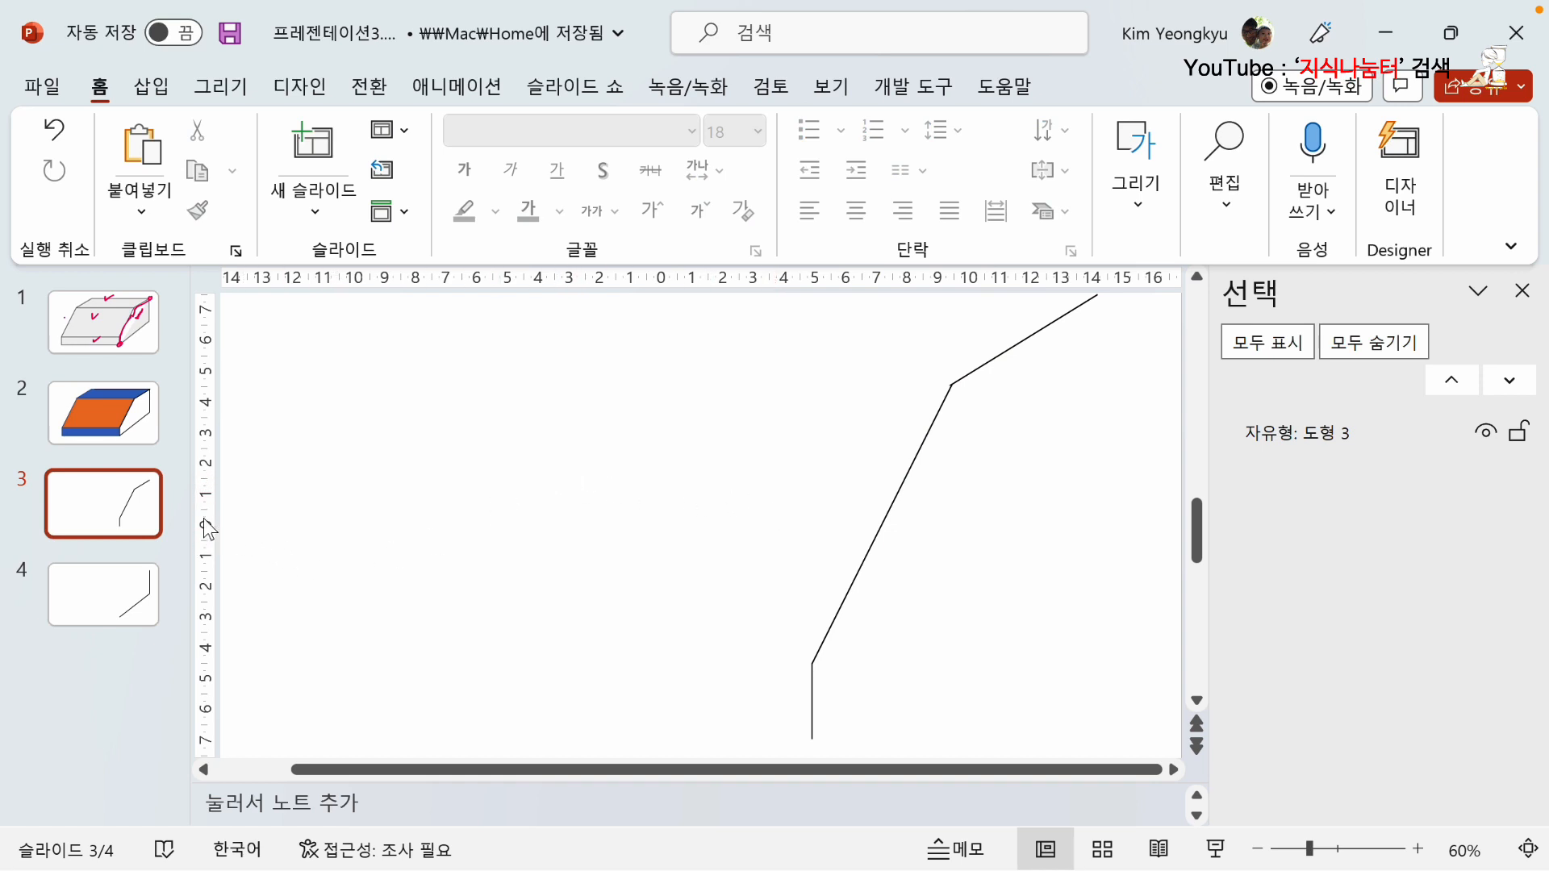
Delete the white side face freeform from the box on slide 2.
click(113, 415)
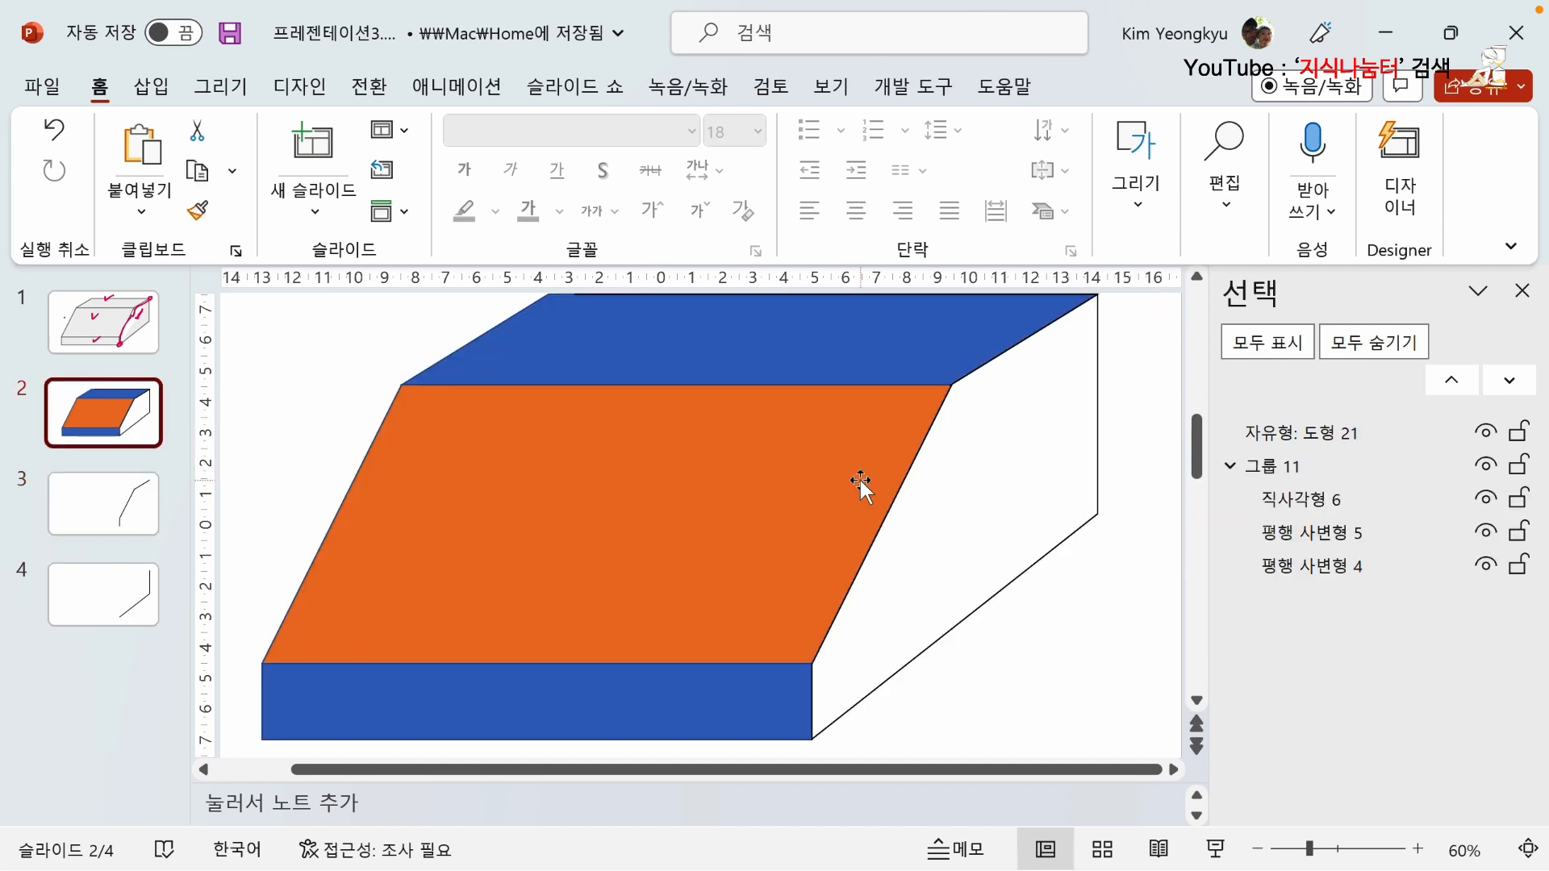
click(1050, 555)
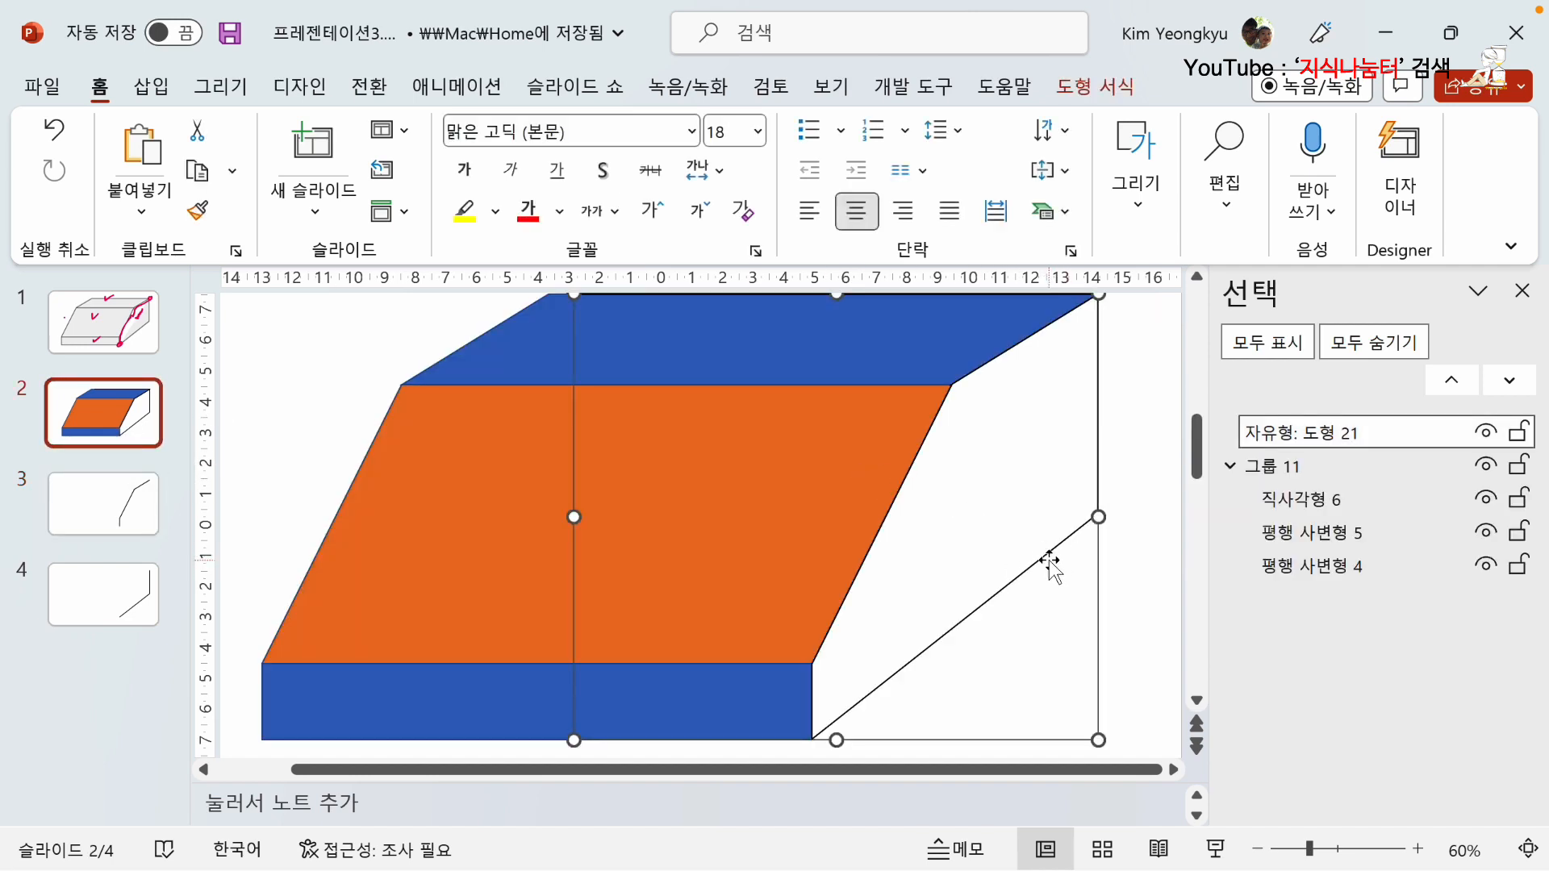
key(Delete)
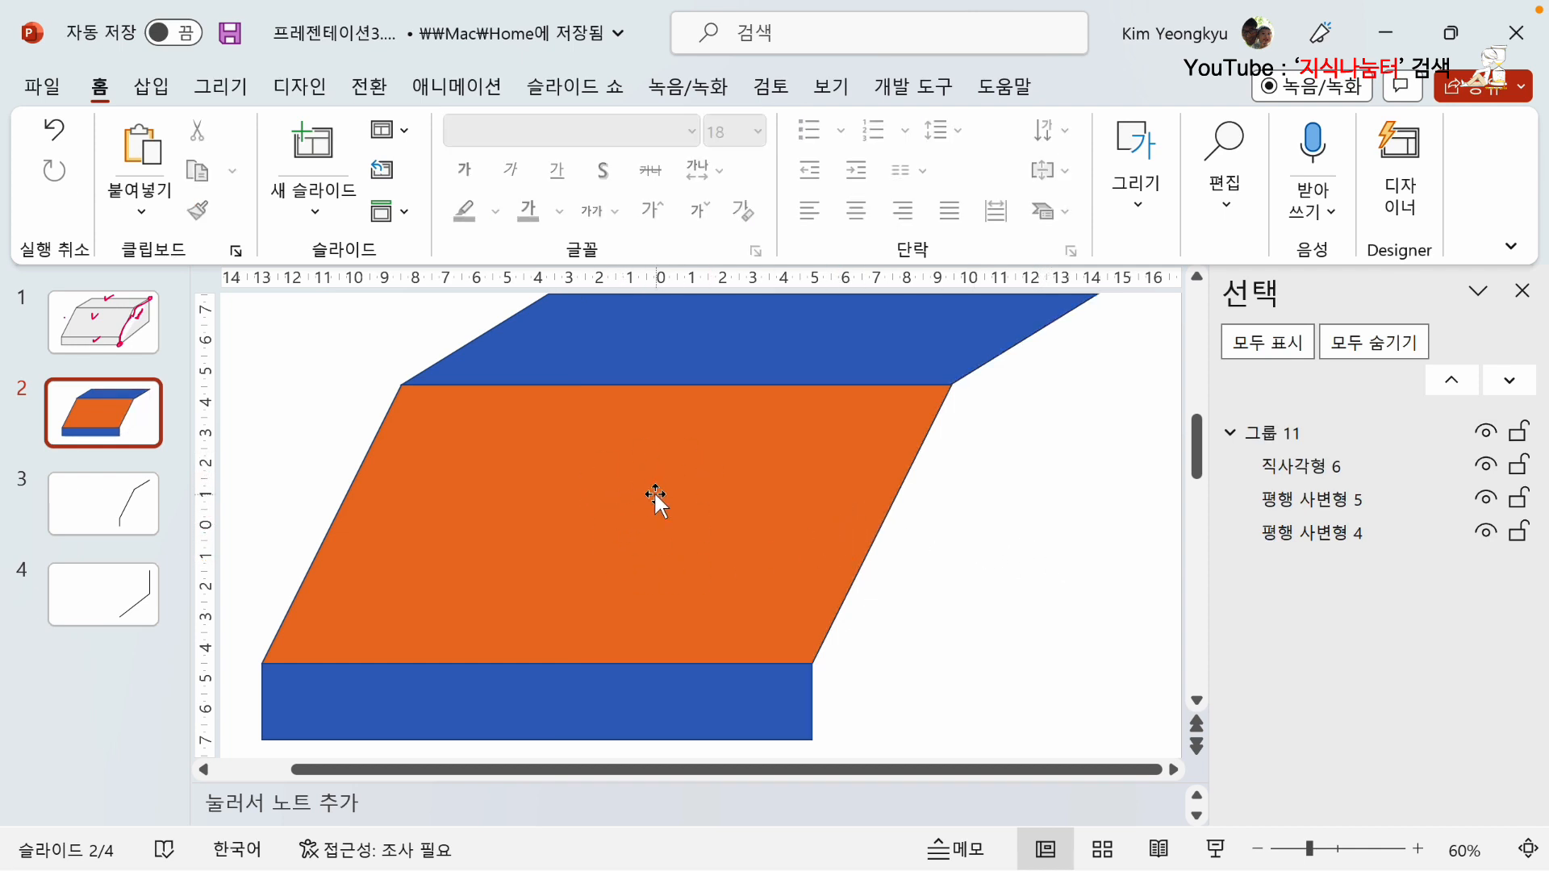
Ungroup the box's blue and orange faces on slide 2 into separate shapes.
click(645, 450)
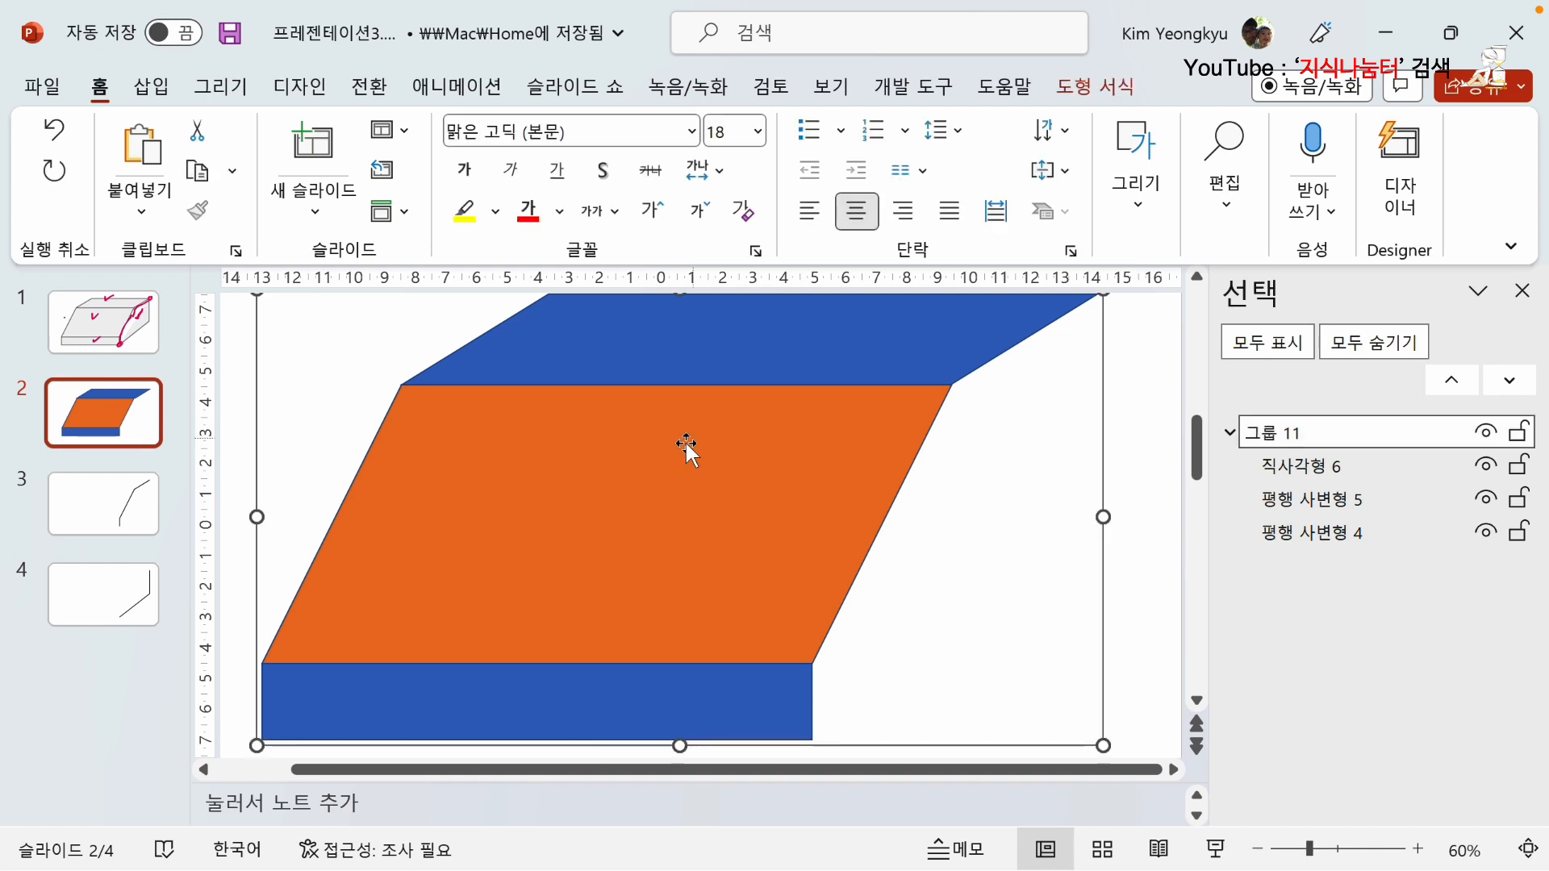
right_click(659, 411)
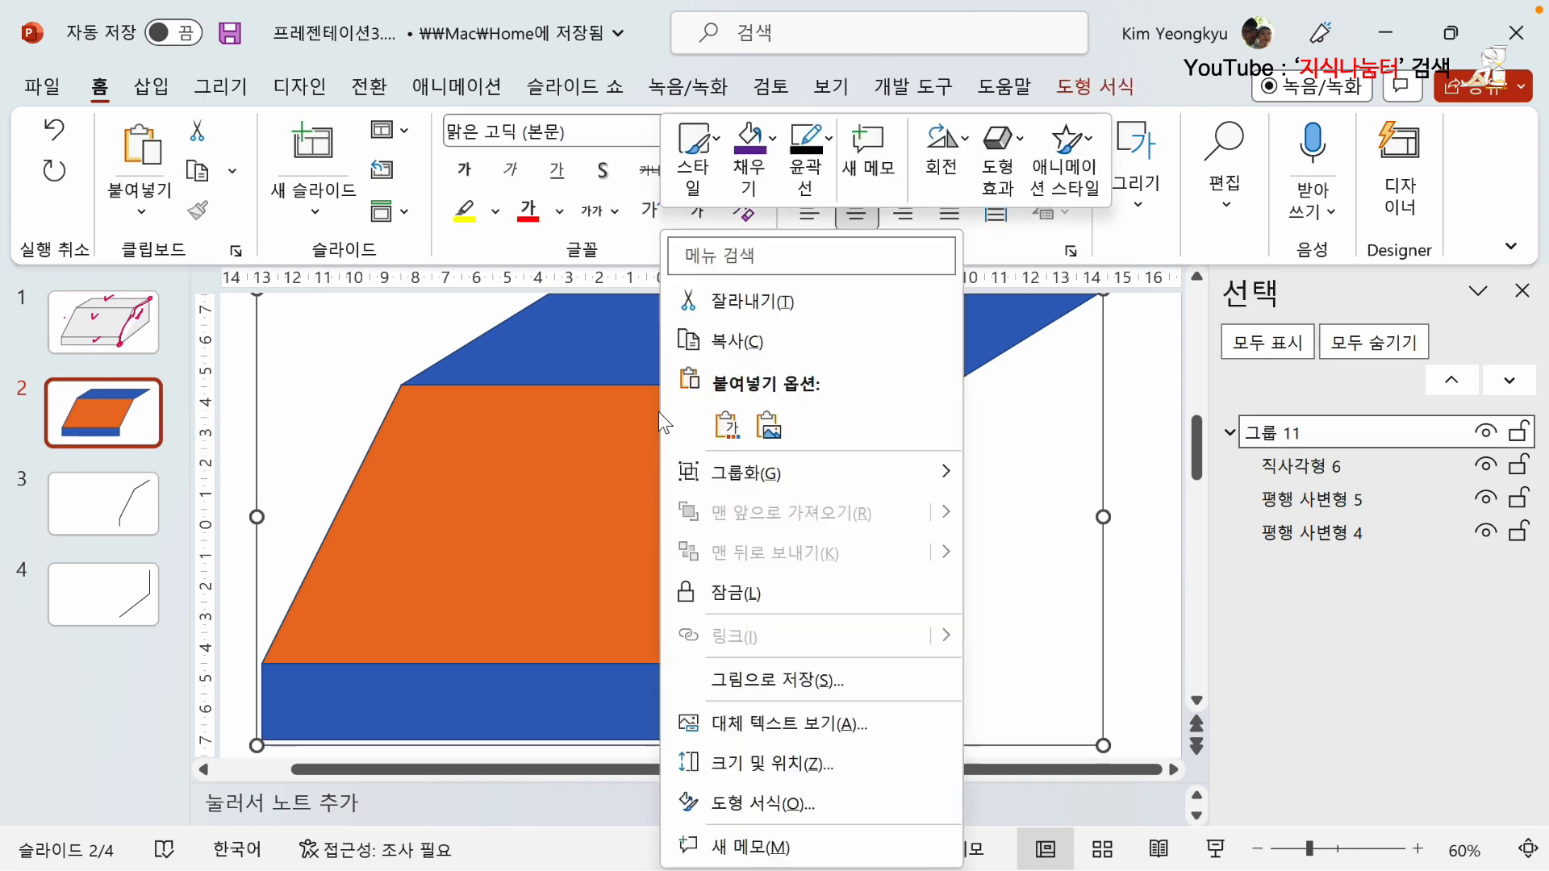
mouse_move(755, 472)
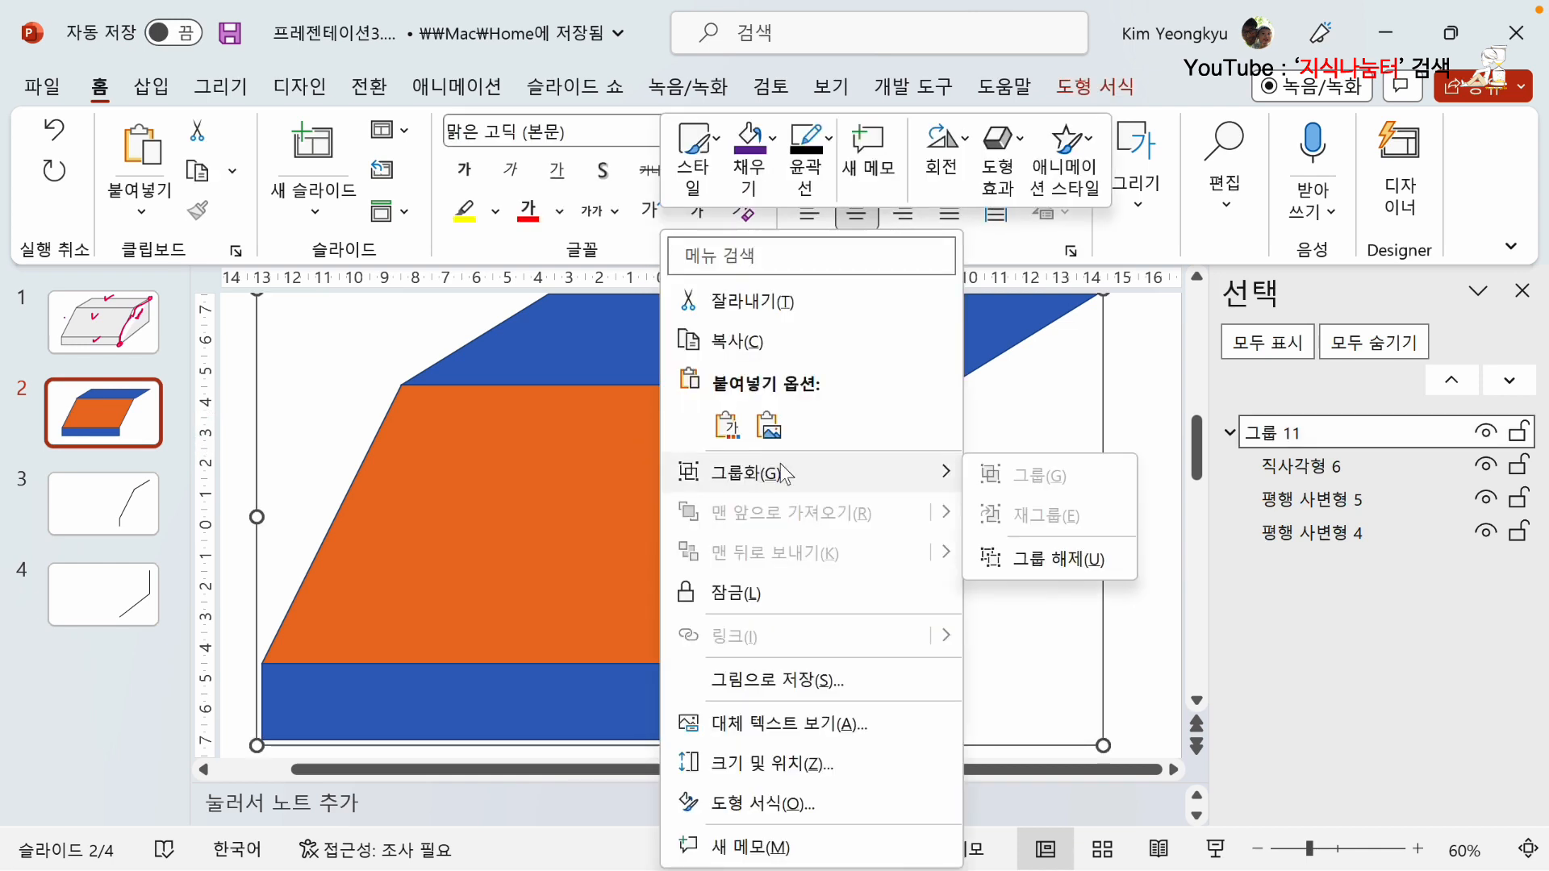
click(1040, 556)
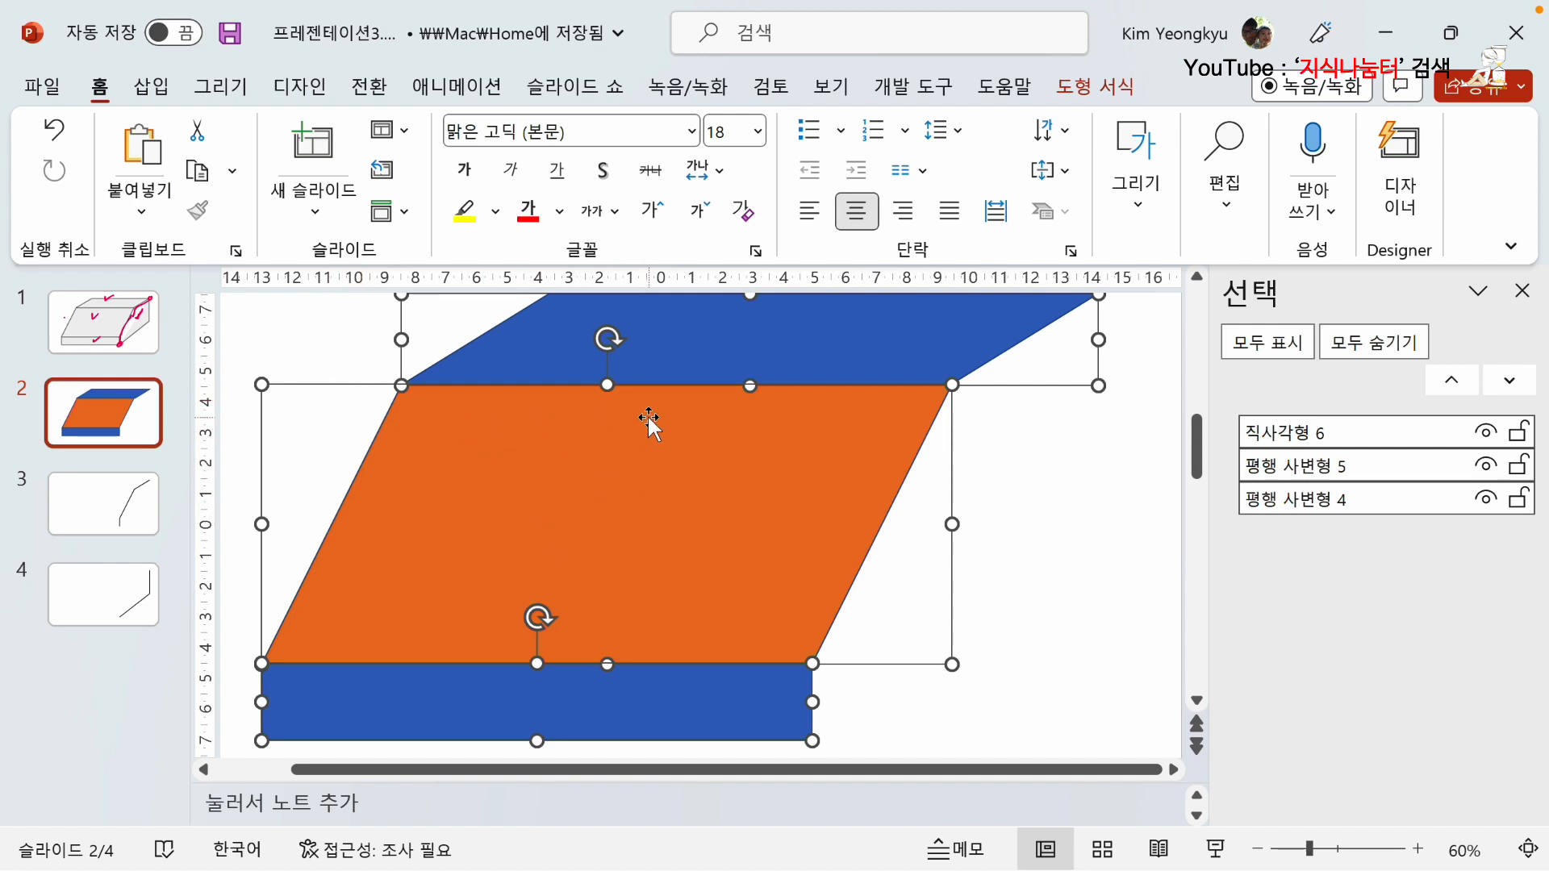
Fill the three ungrouped faces with the lightest gray theme color below white and set their outlines to black.
click(153, 87)
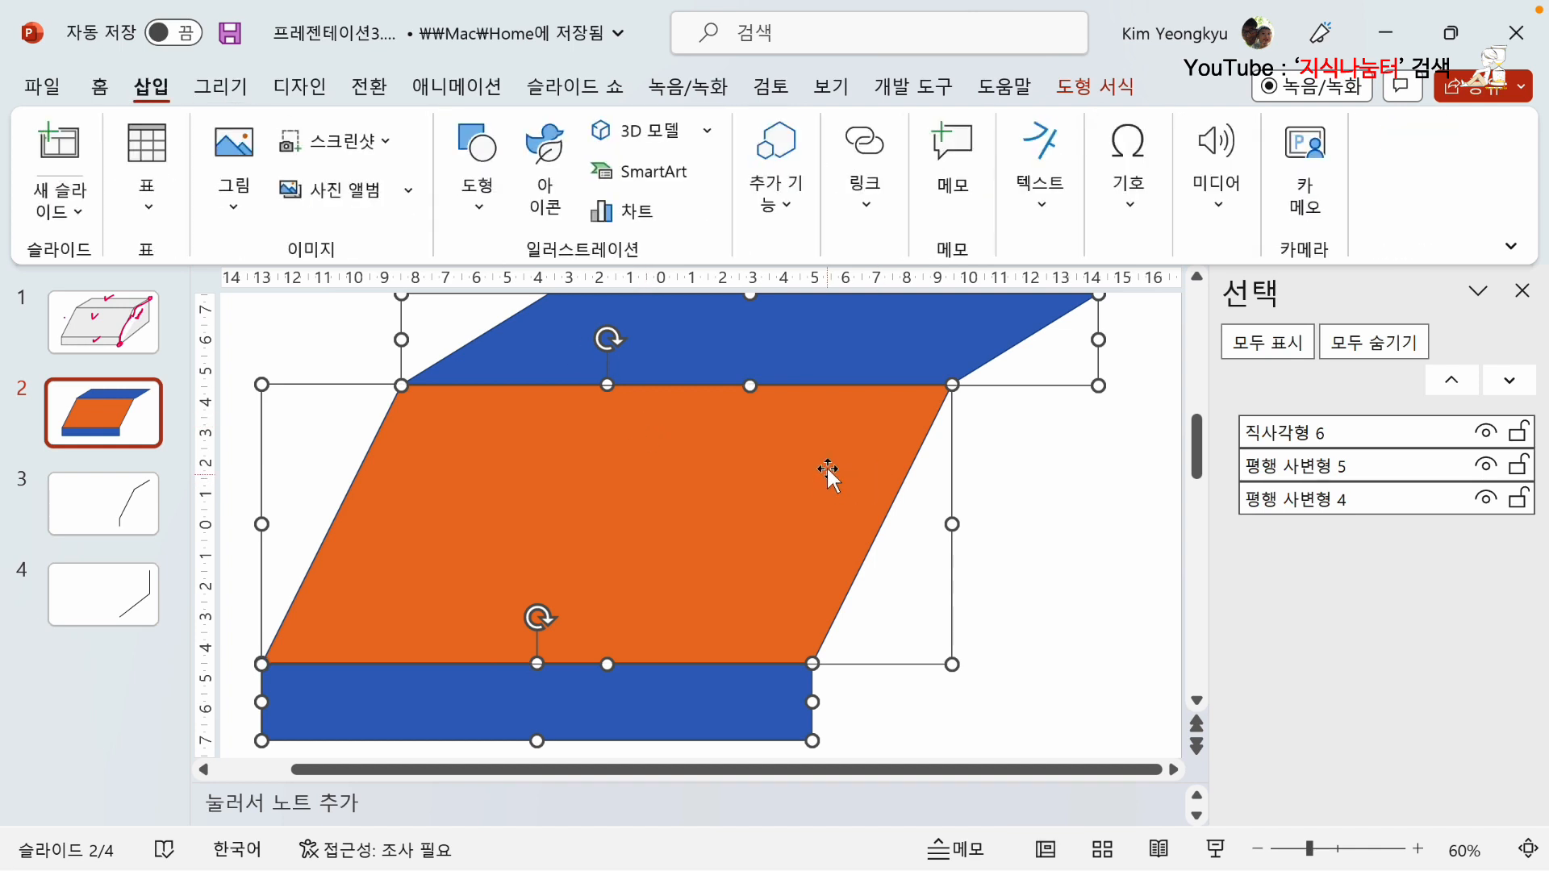
click(1088, 86)
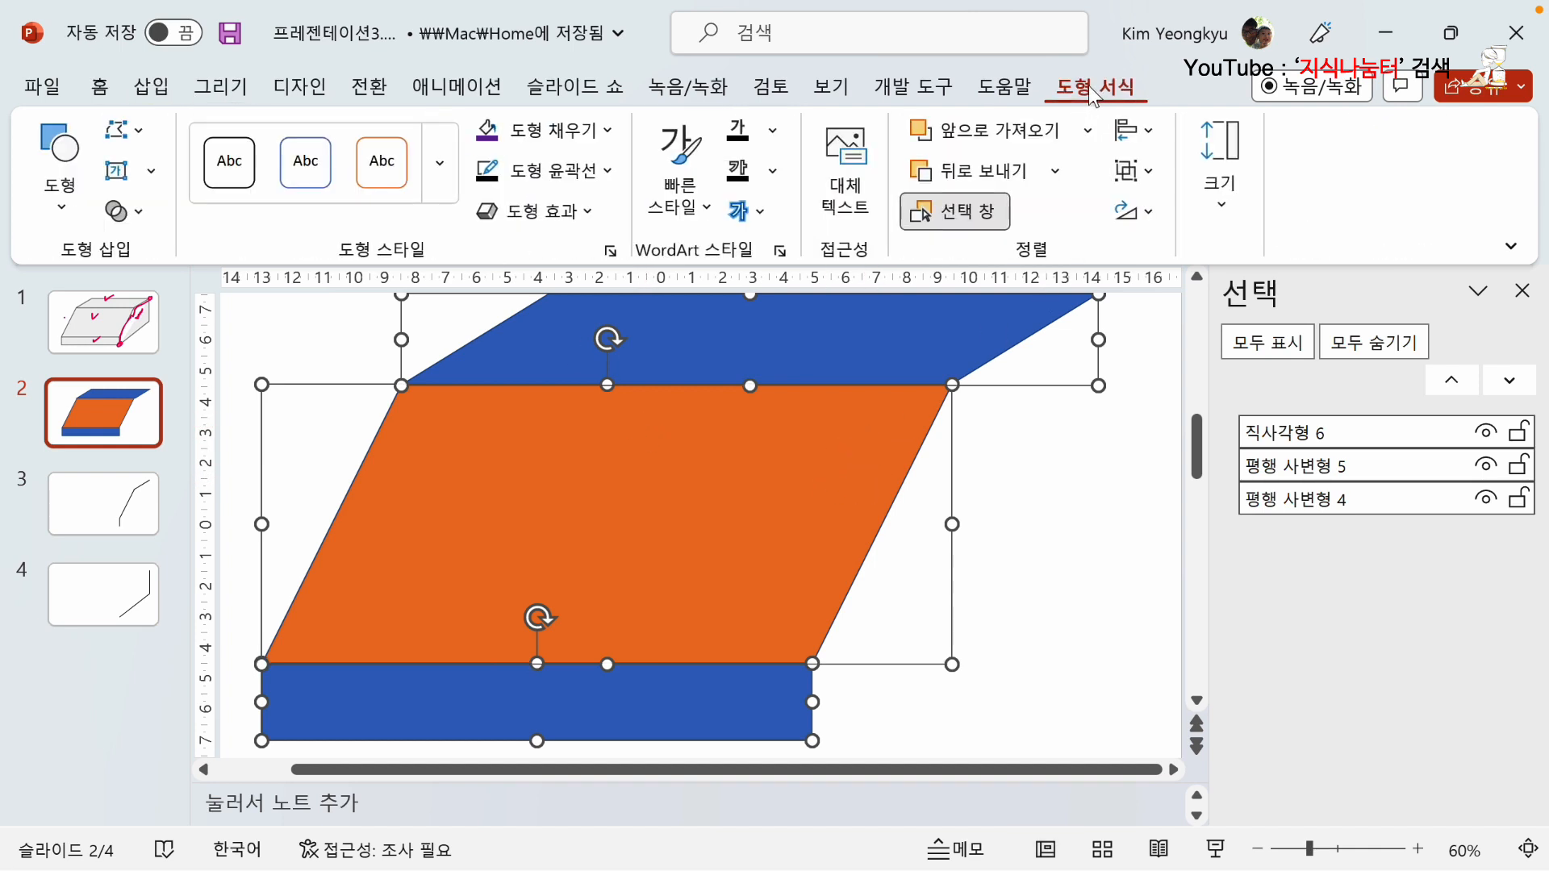
click(609, 132)
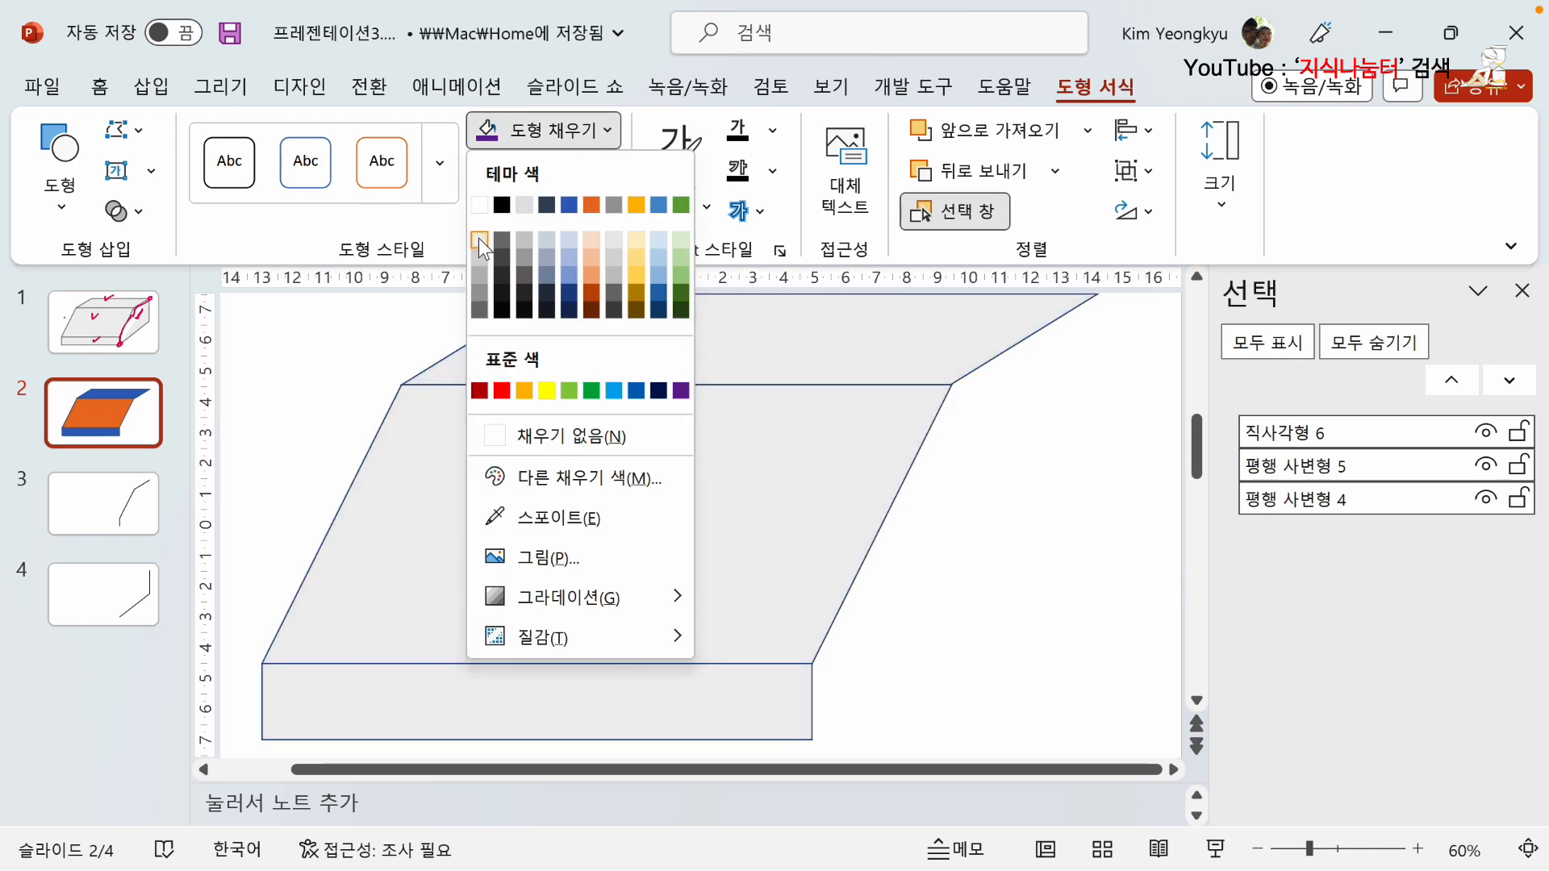
click(479, 240)
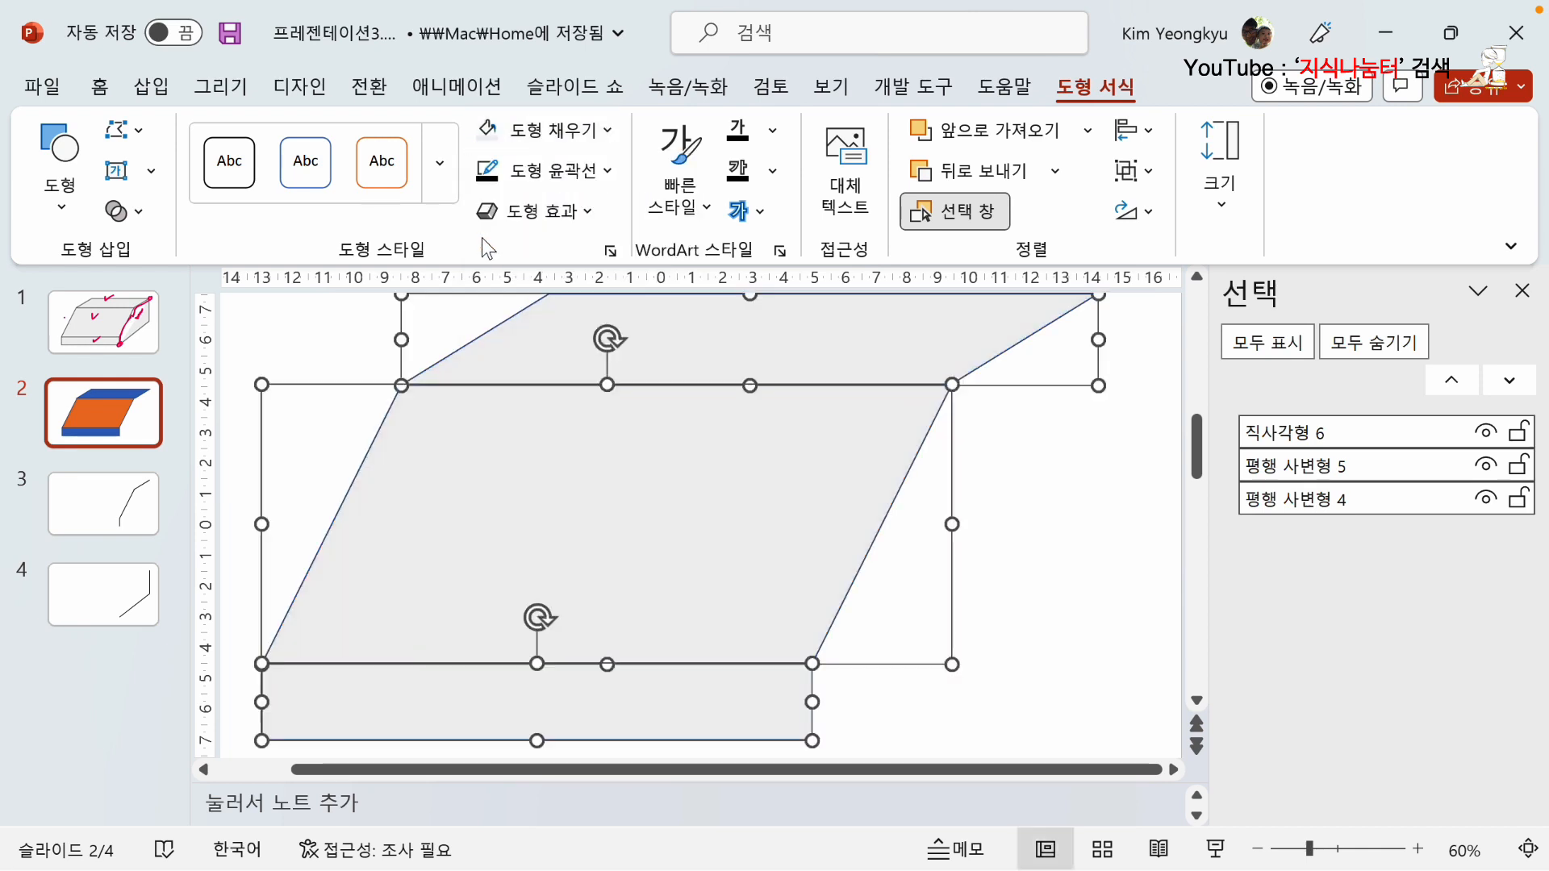
click(608, 170)
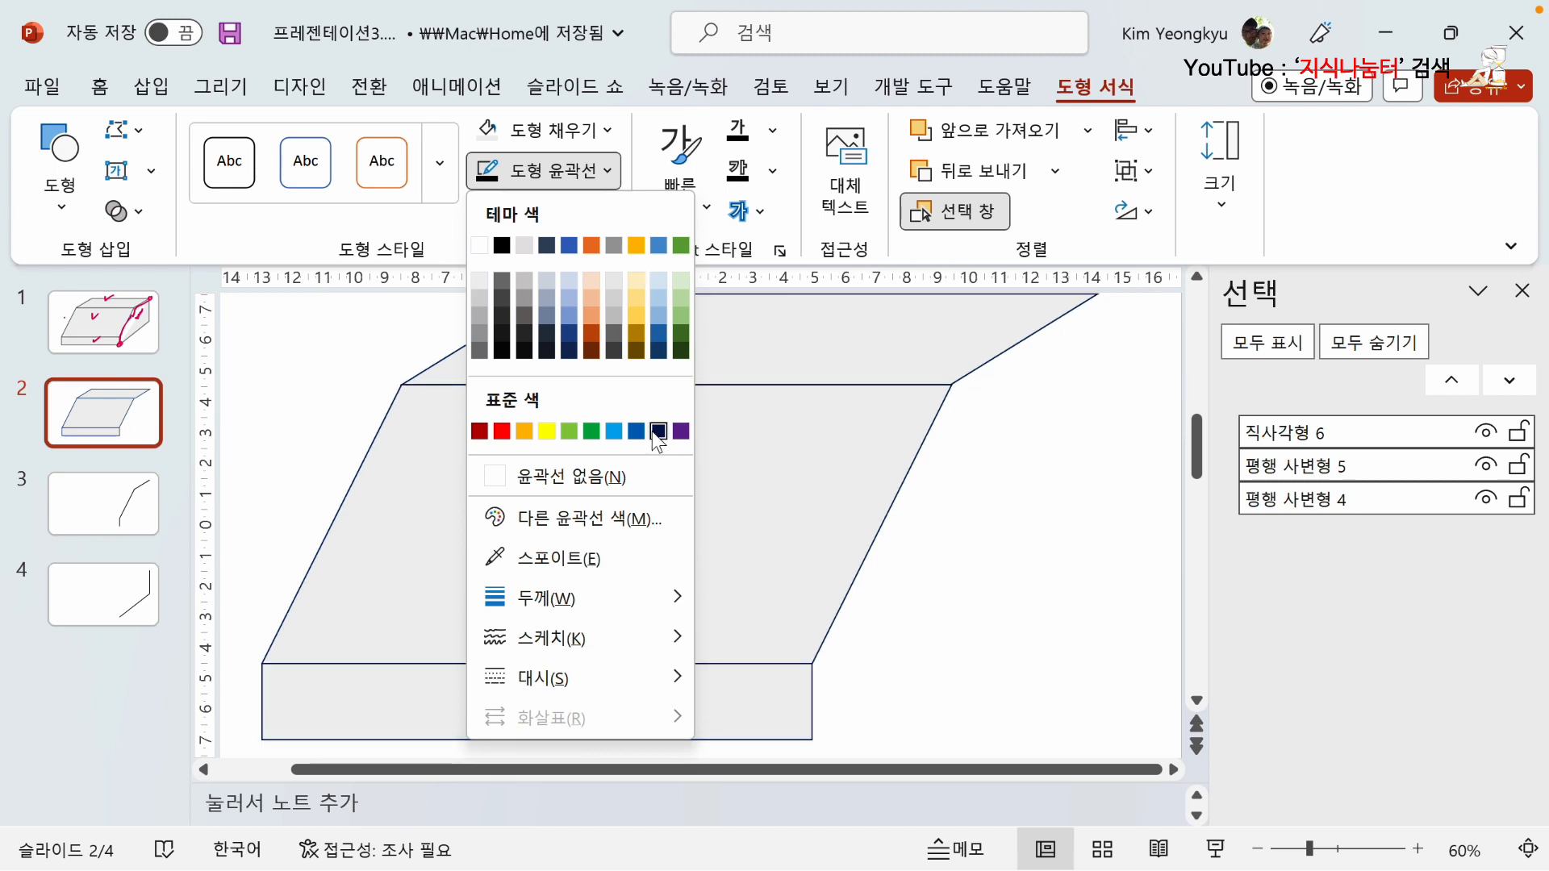
click(502, 247)
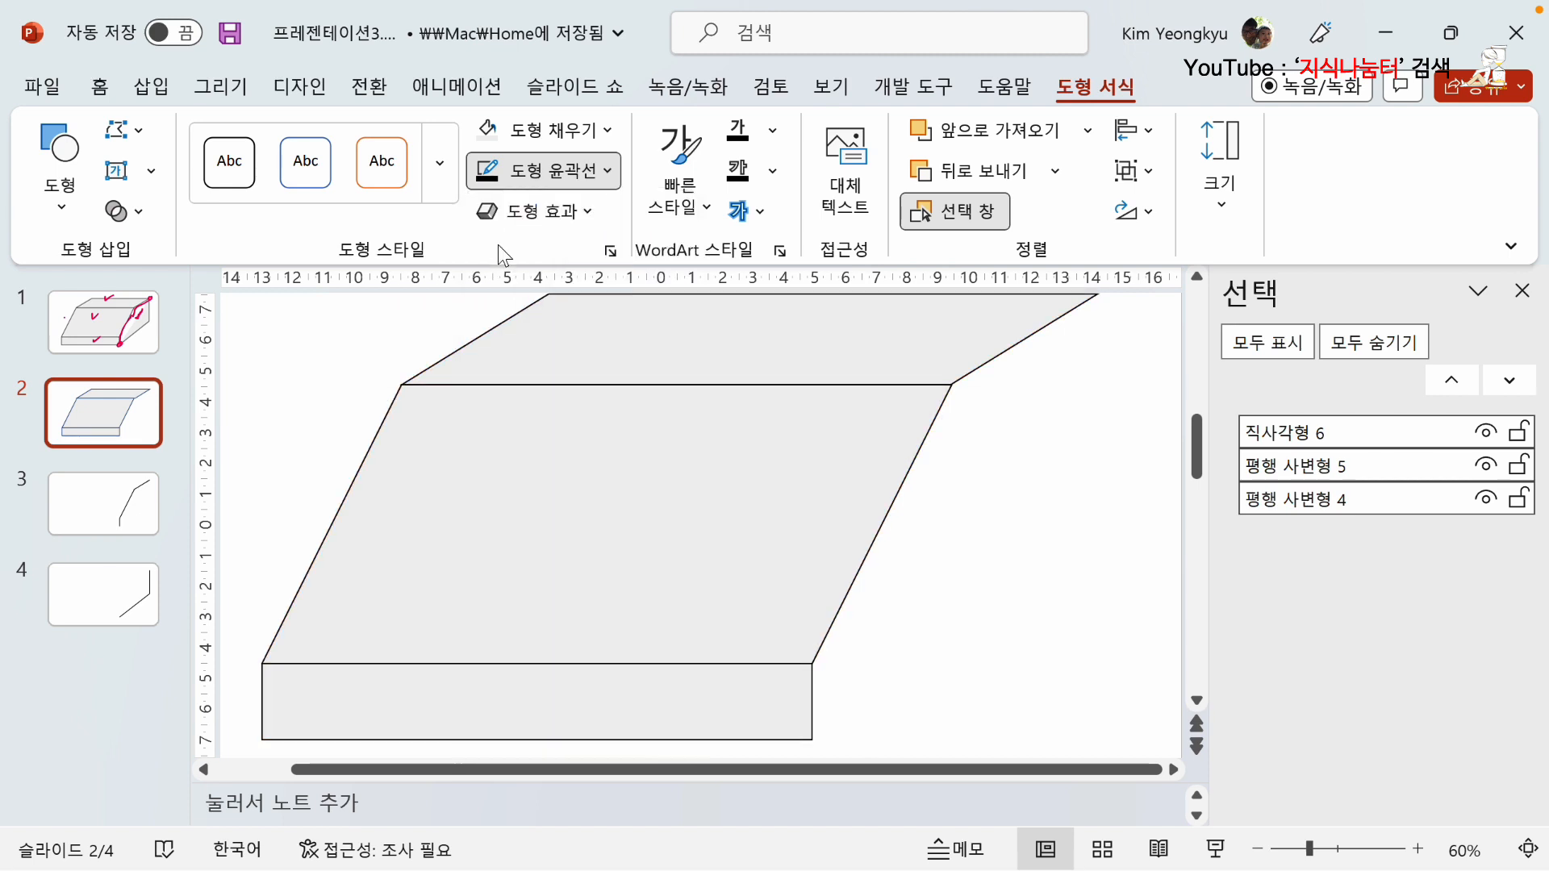
click(310, 355)
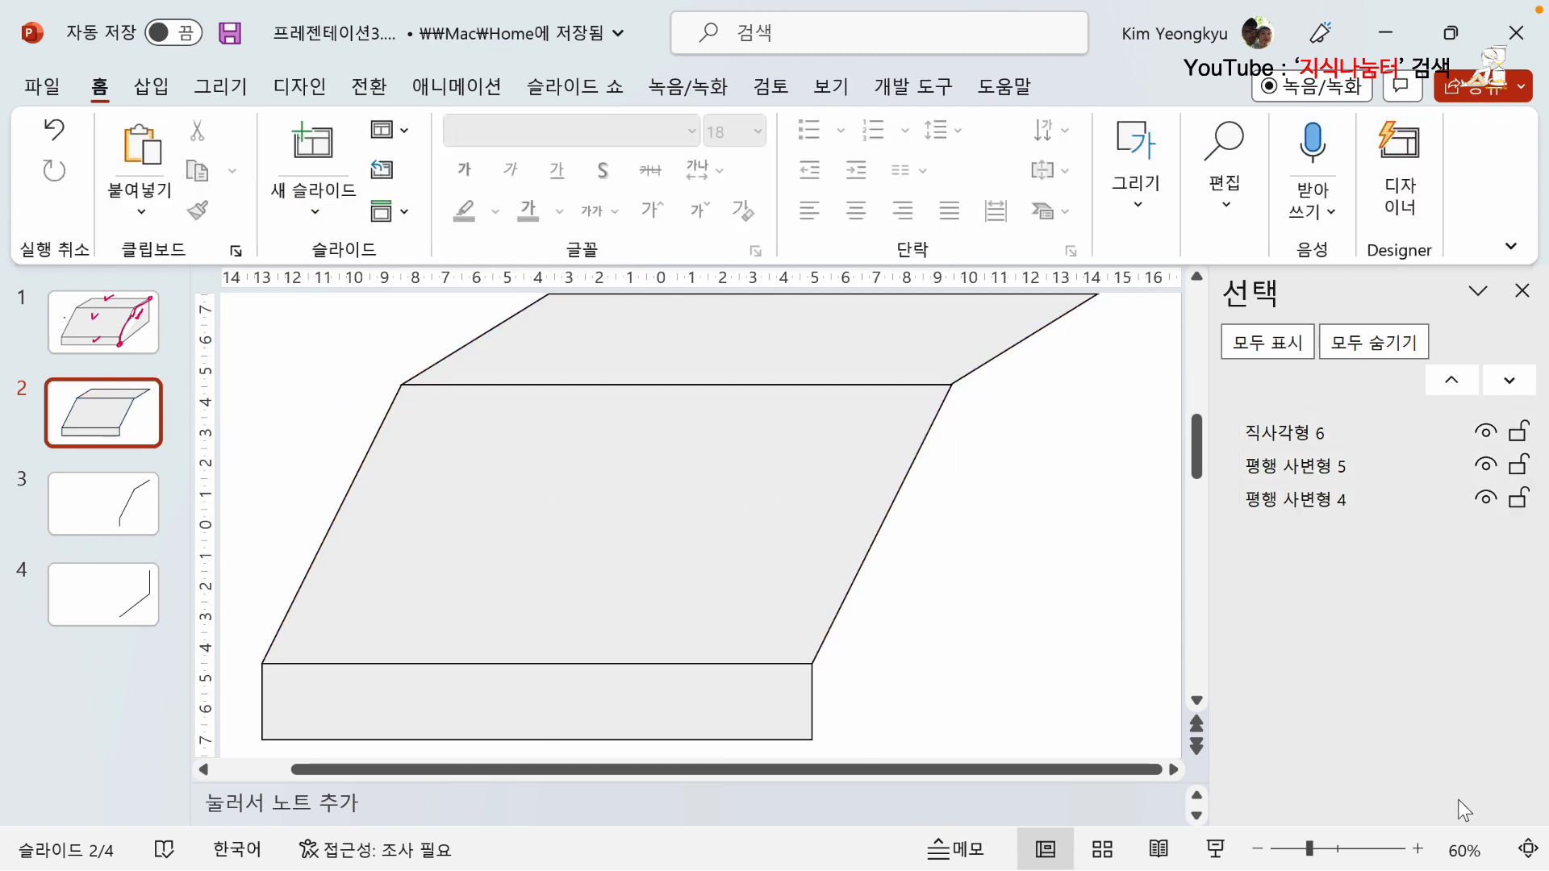
click(1527, 848)
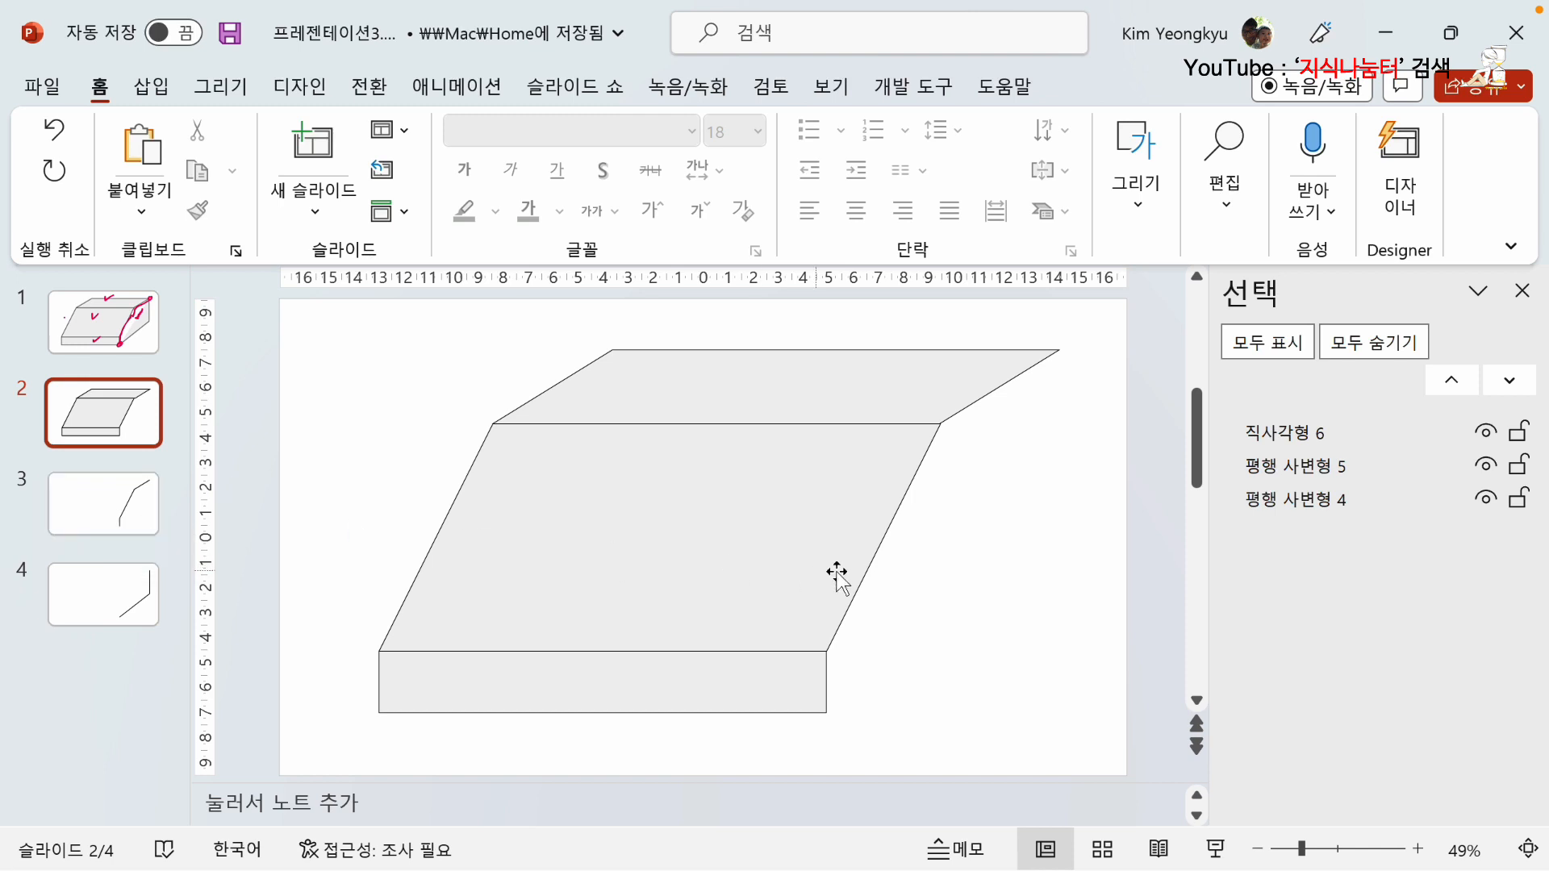
Cut the open sliver shape from slide 3 and paste it onto the box on slide 2.
click(129, 510)
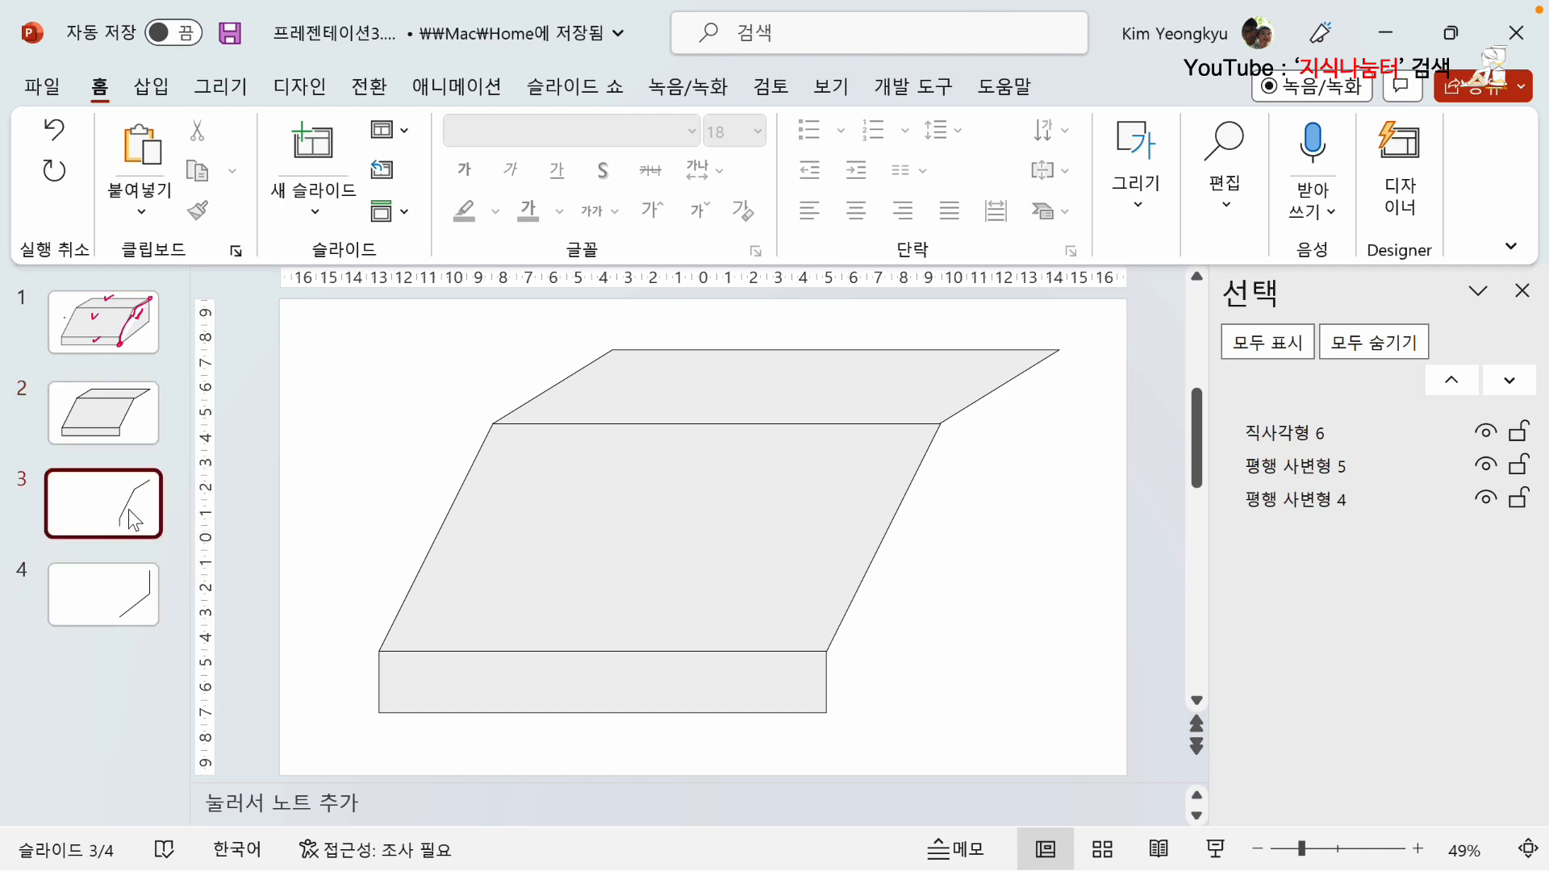
click(887, 529)
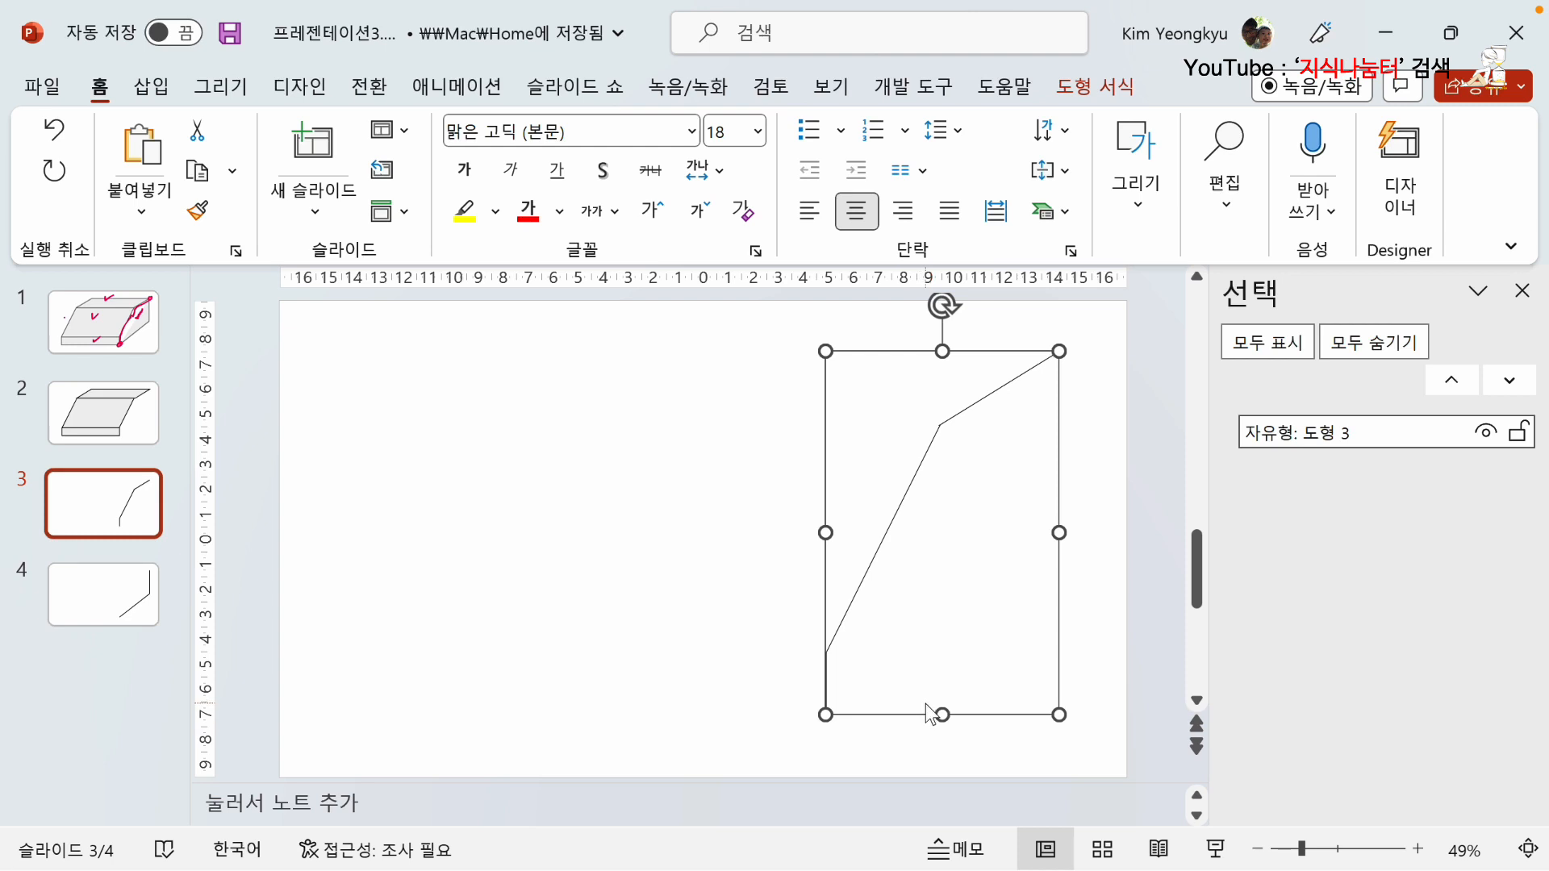
key(Delete)
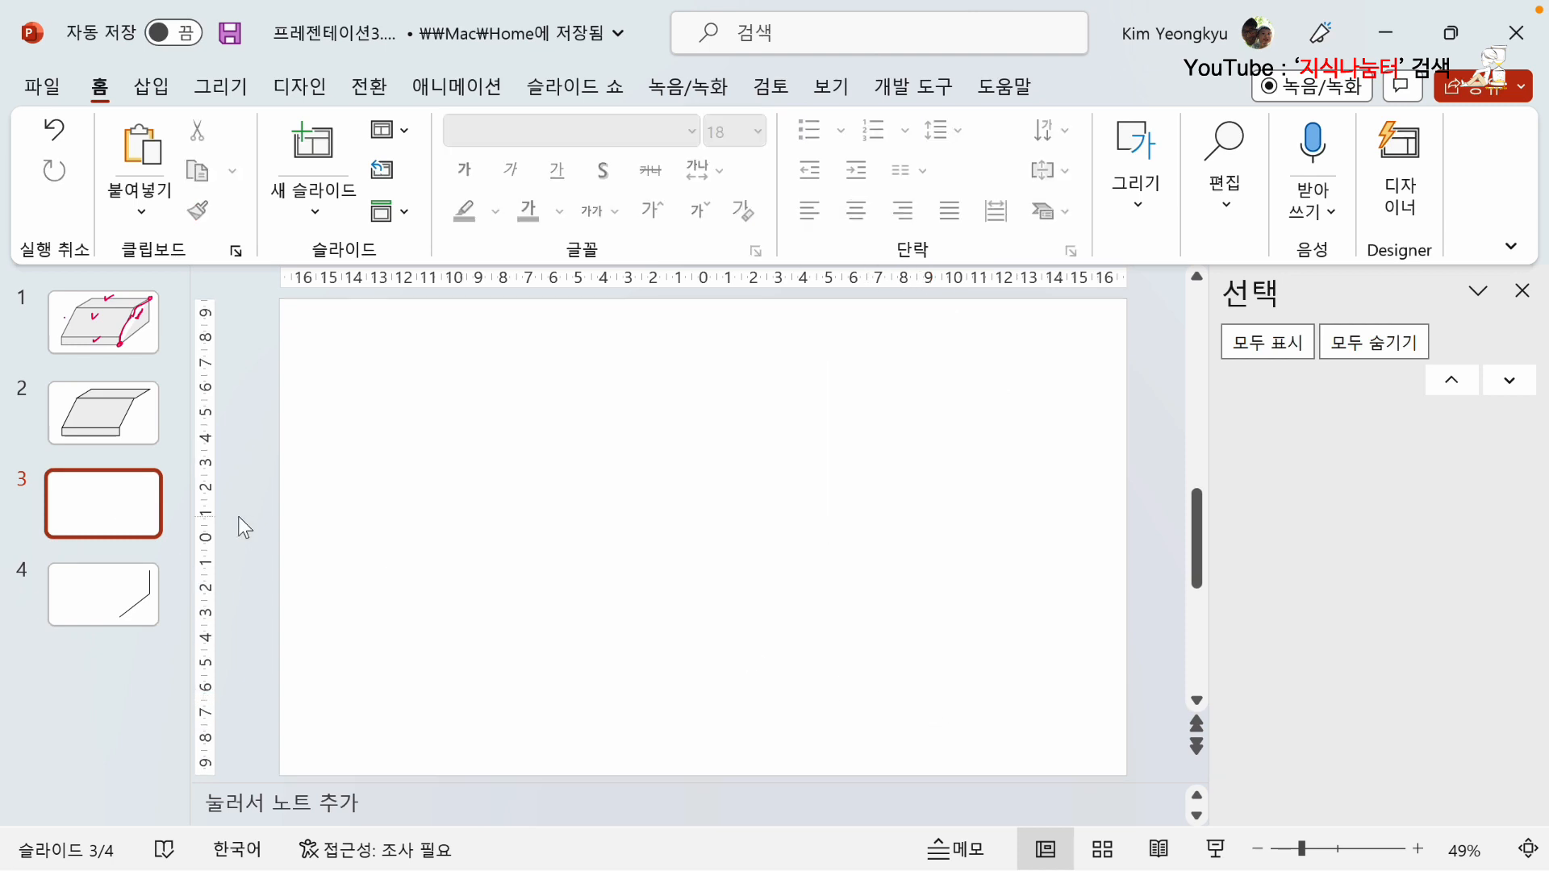
click(127, 424)
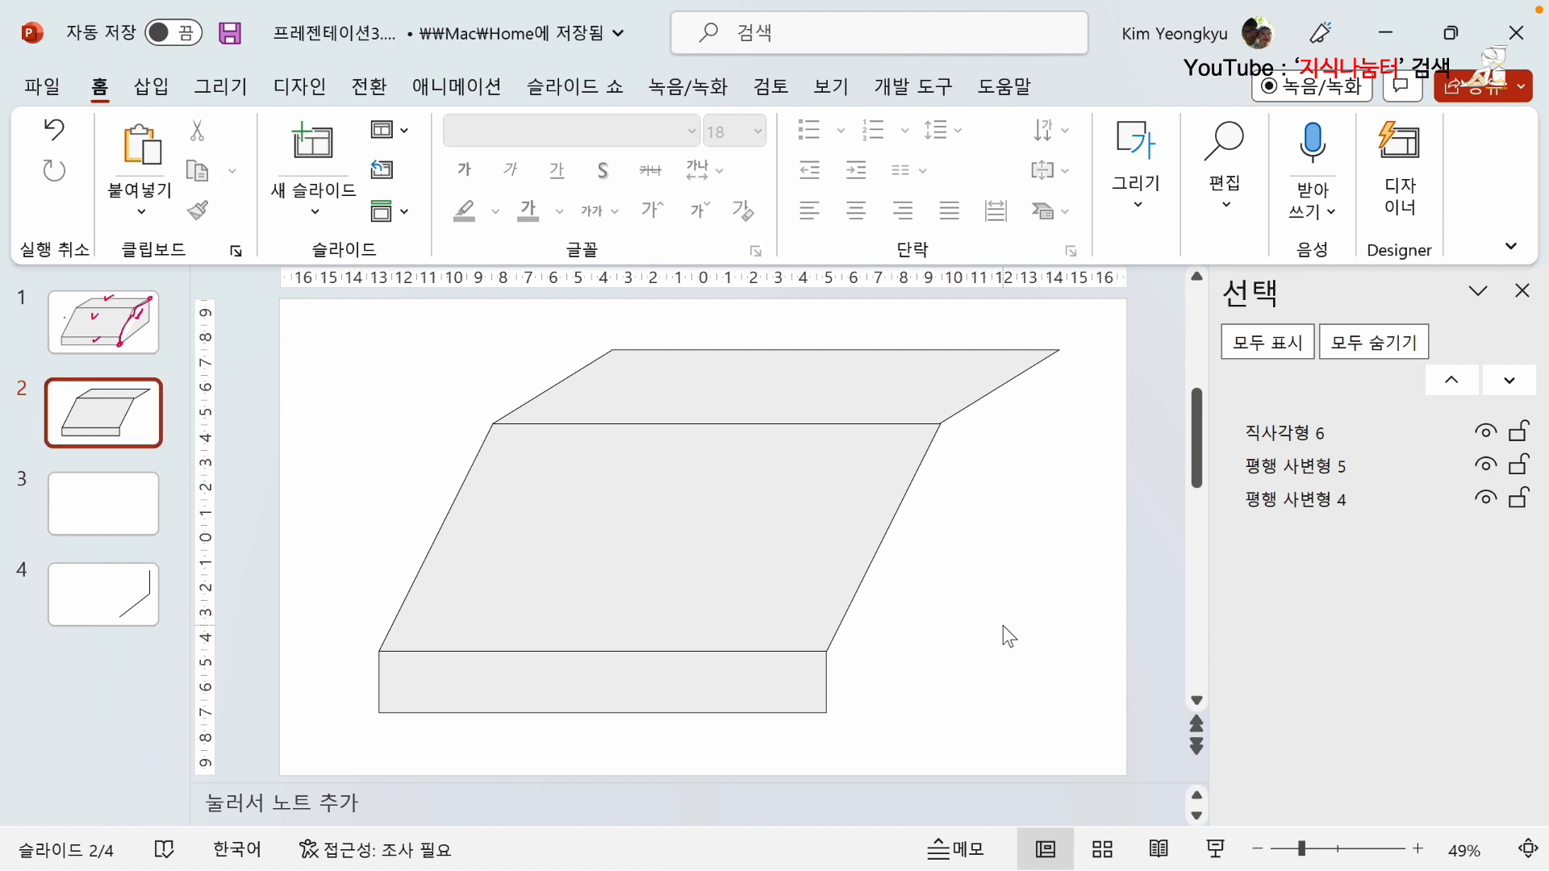
key(ctrl+v)
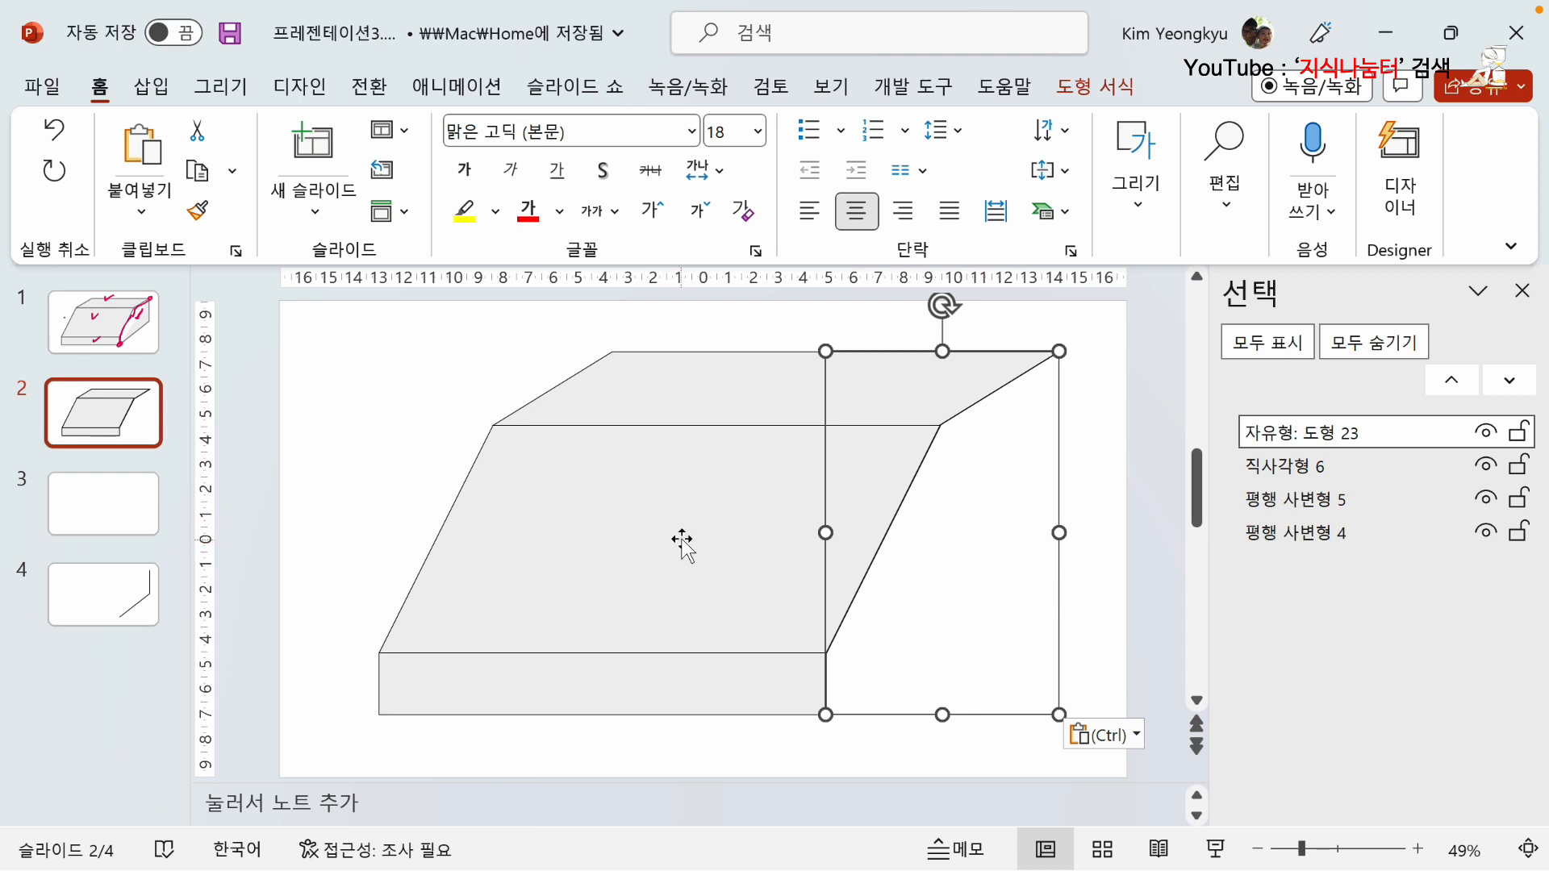
Cut the open triangle shape from slide 4 and paste it onto slide 2 to complete the side face.
click(131, 601)
click(992, 587)
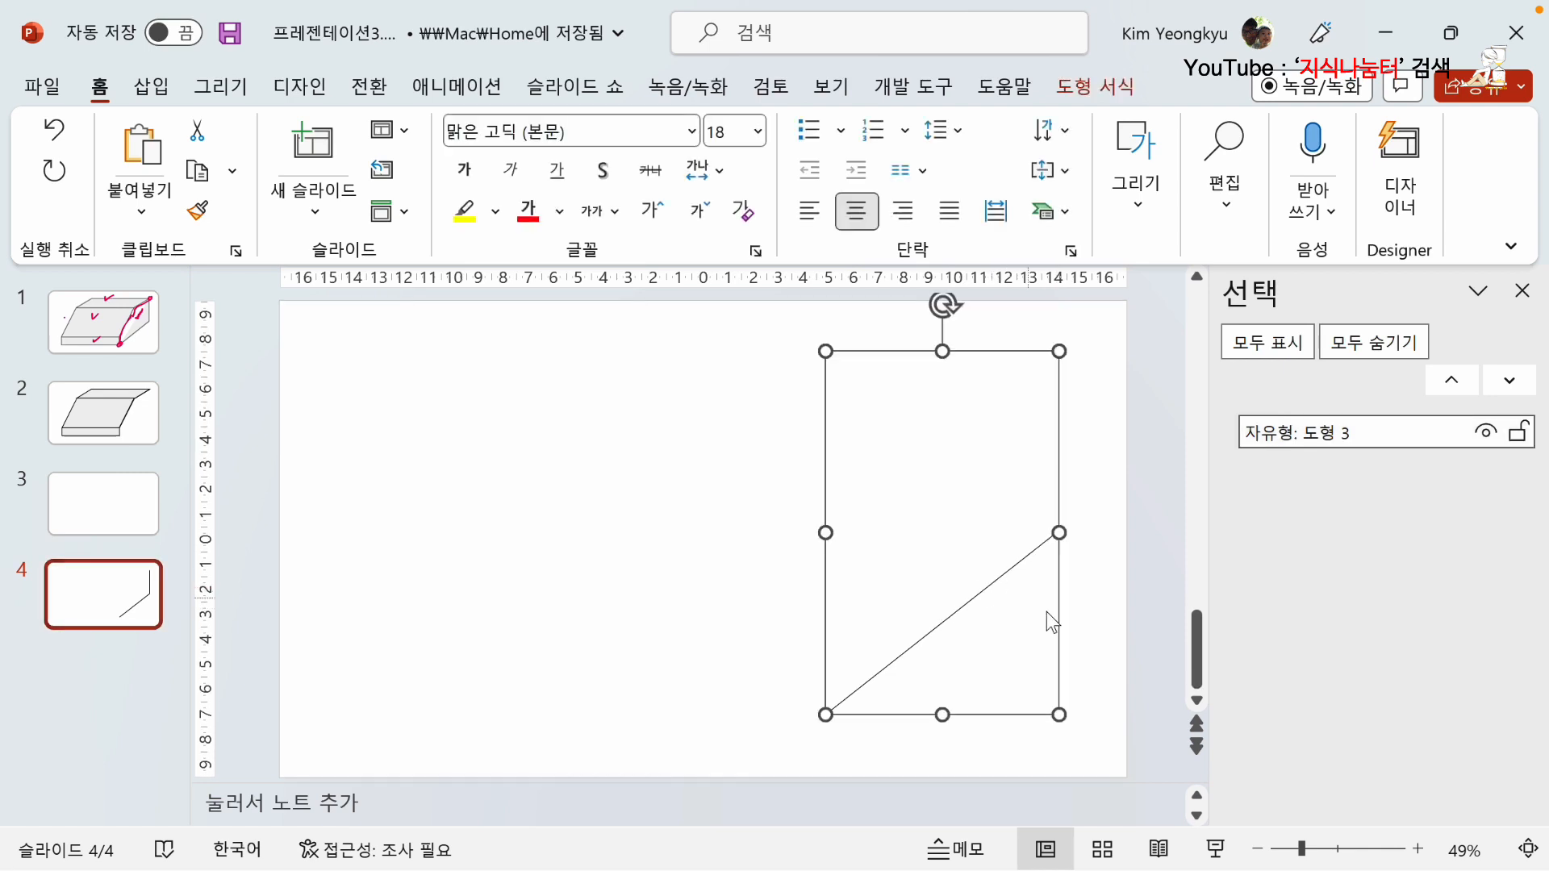
key(Delete)
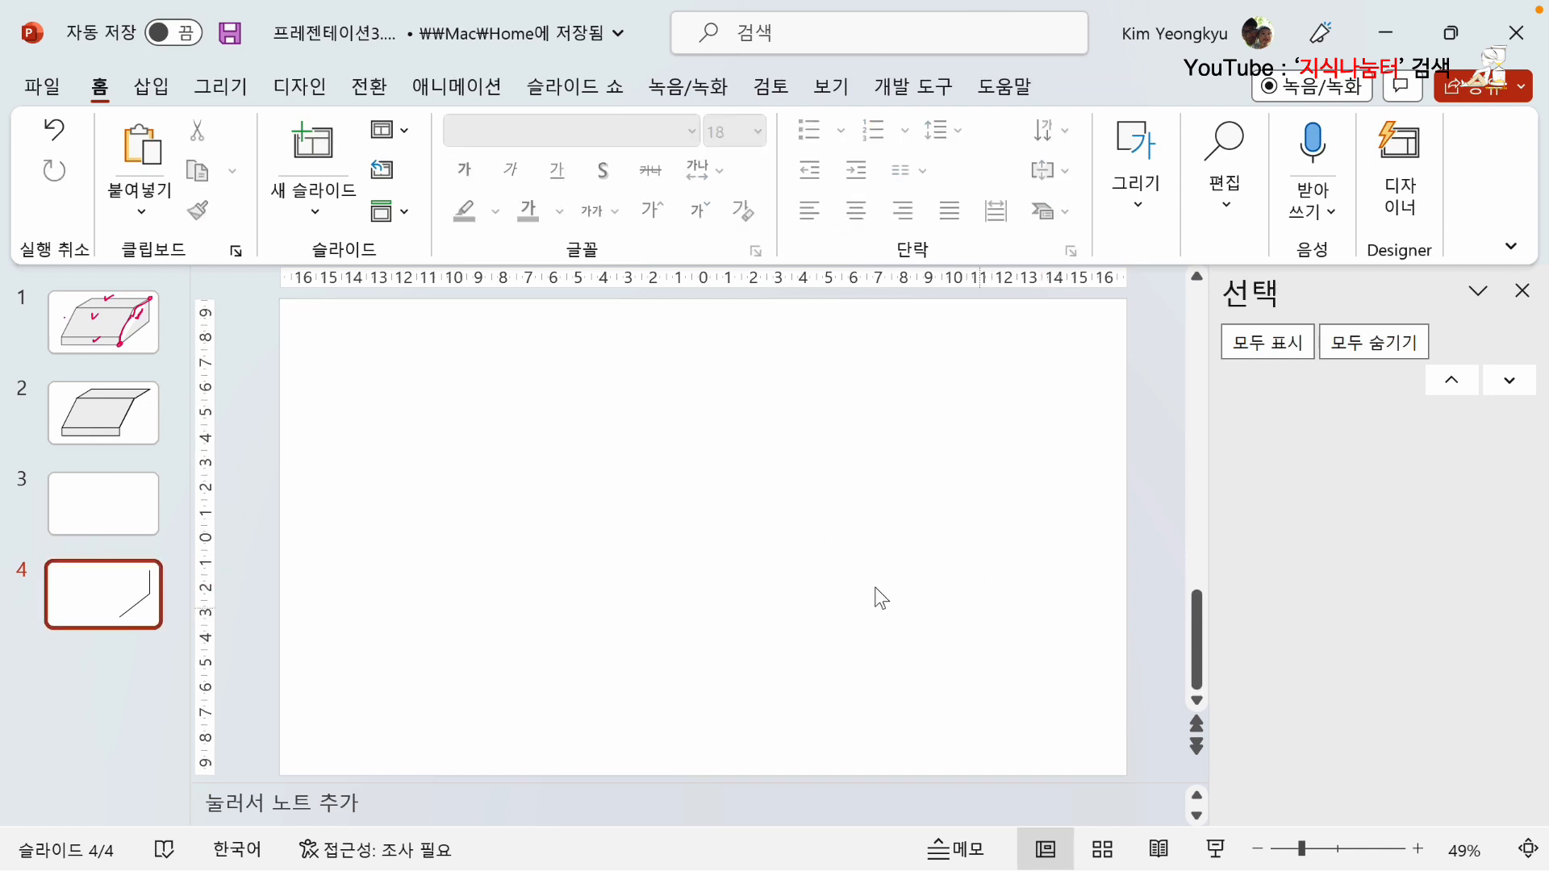
click(104, 413)
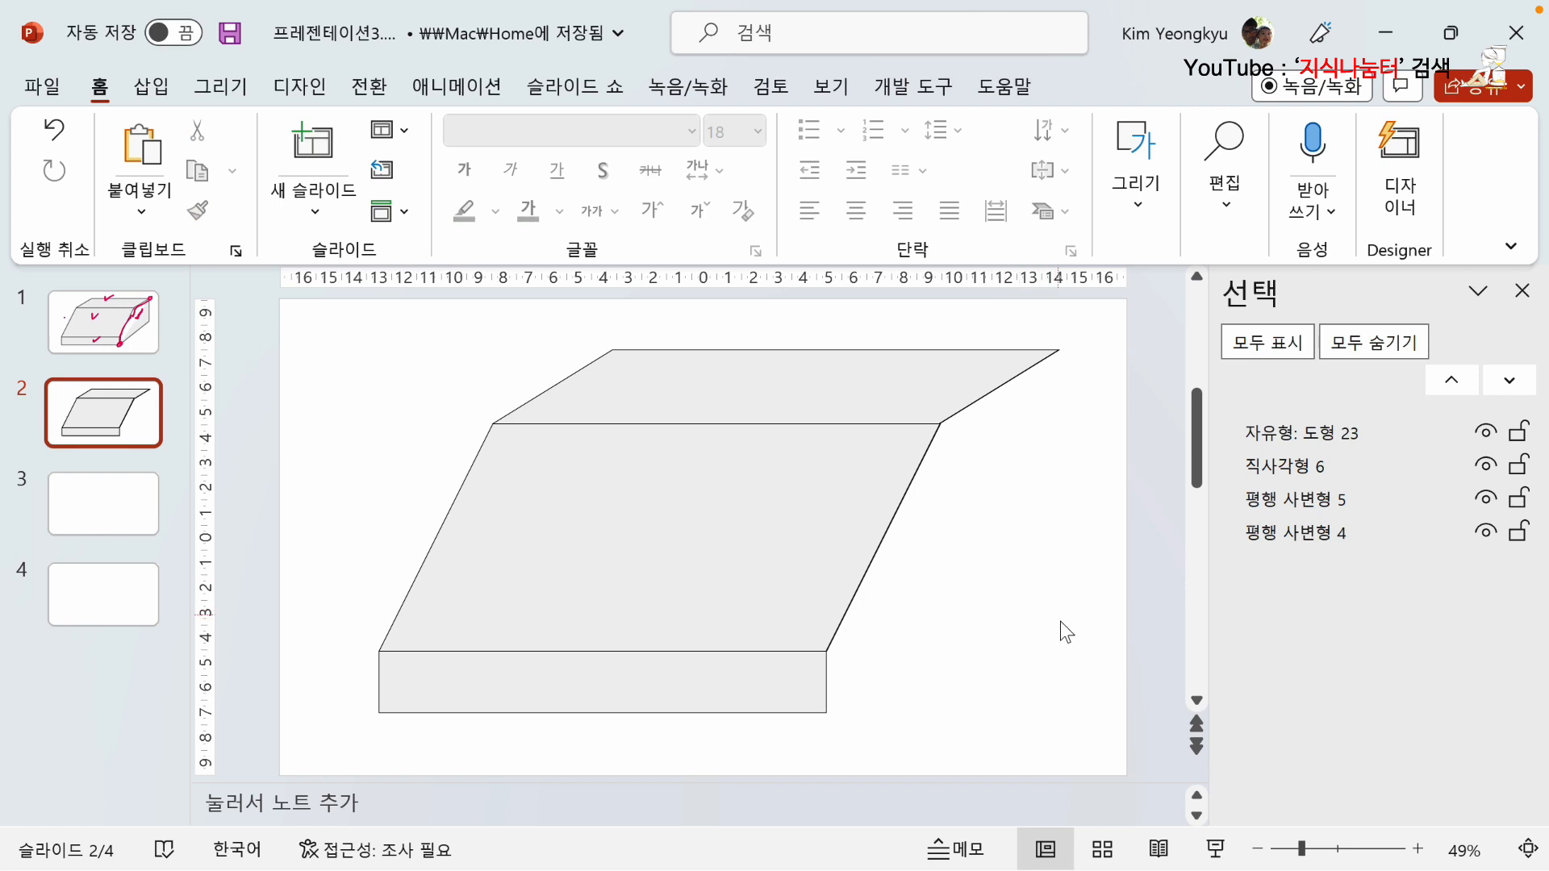
key(ctrl+v)
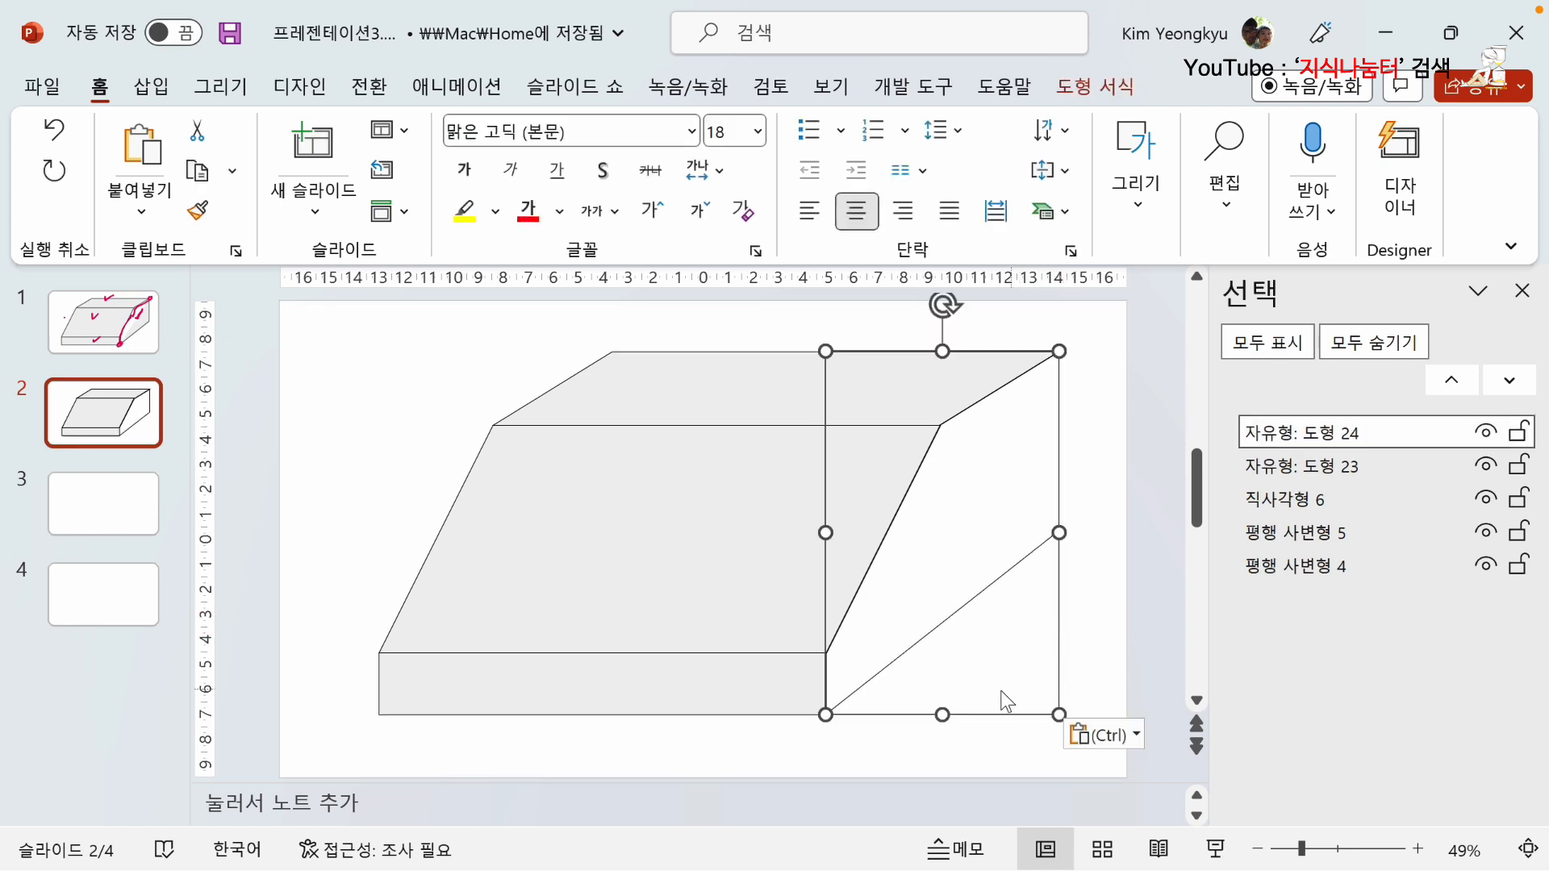
click(874, 743)
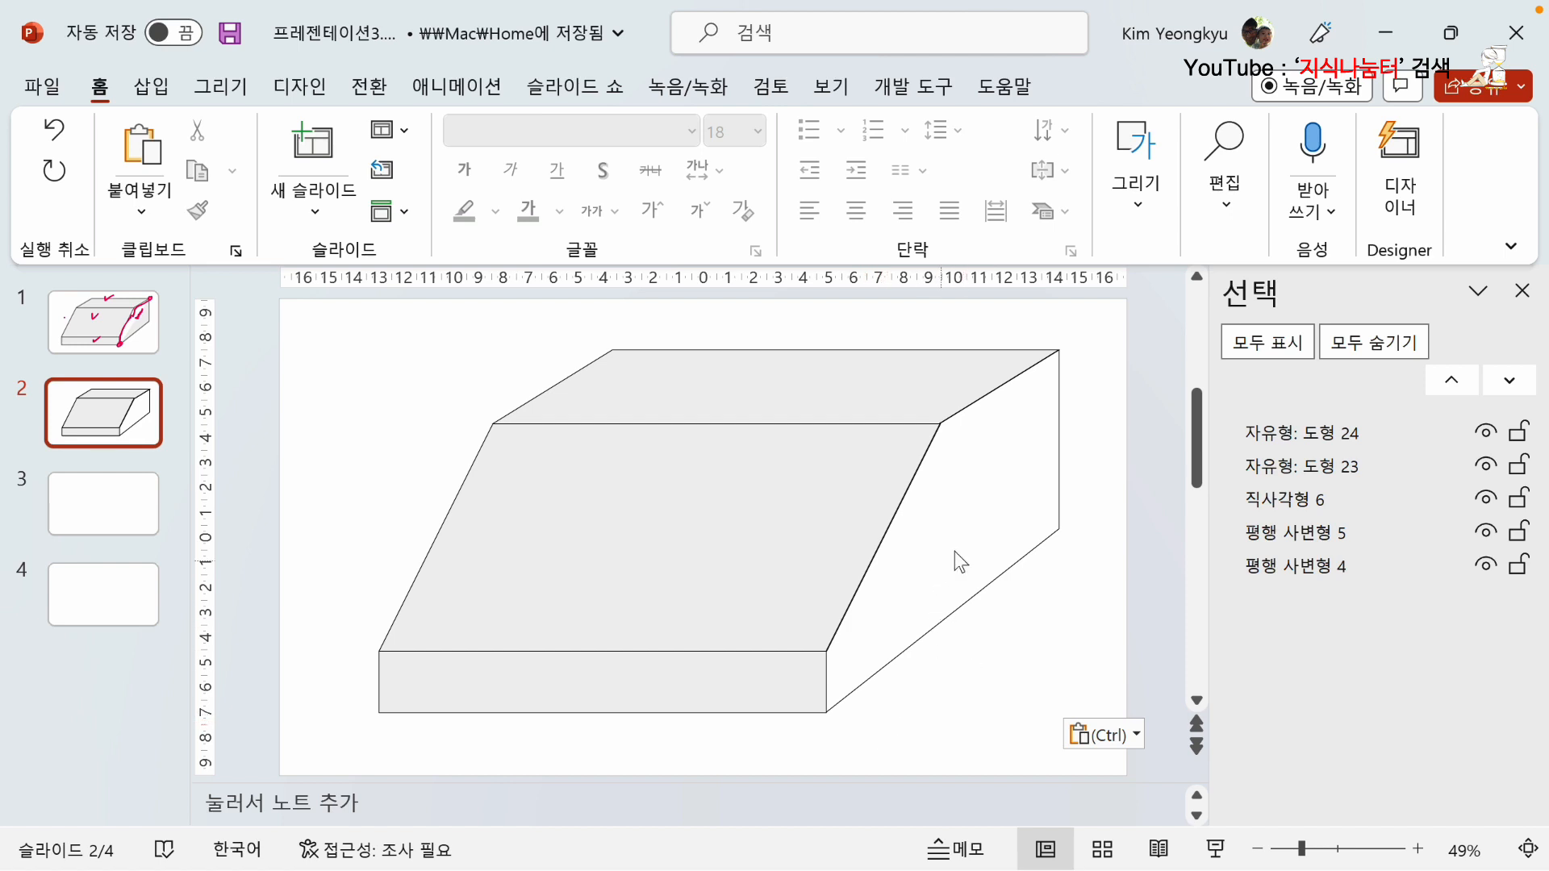
Remove the outline of the sliver beside the slanted face and fill it with blue-gray, Text 2, 80% lighter (청회색, 텍스트 2, 80% 더 밝게).
click(933, 442)
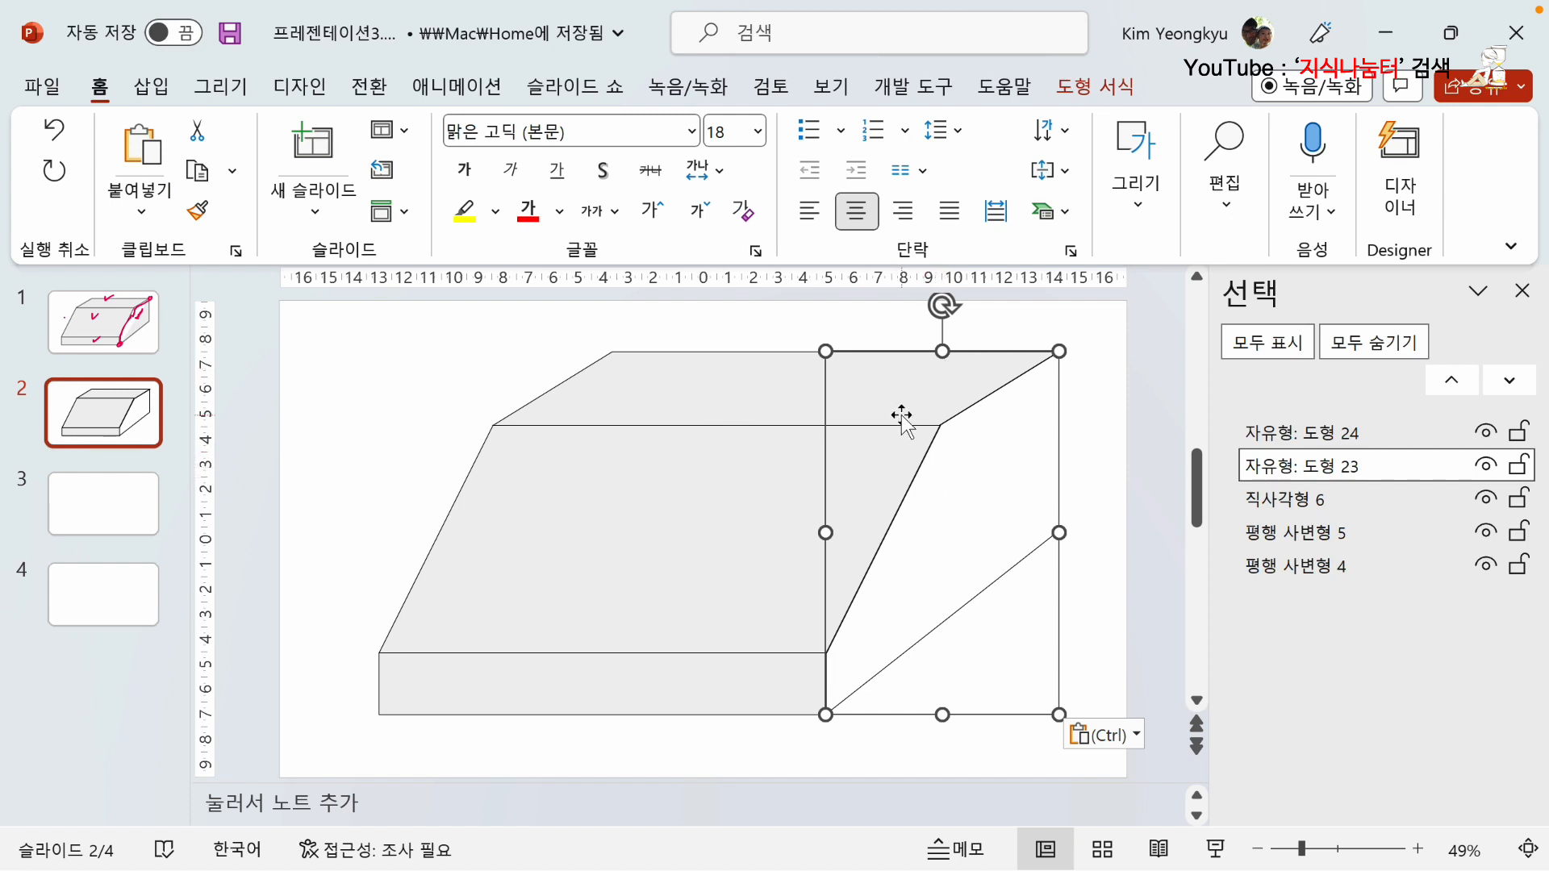
click(1099, 87)
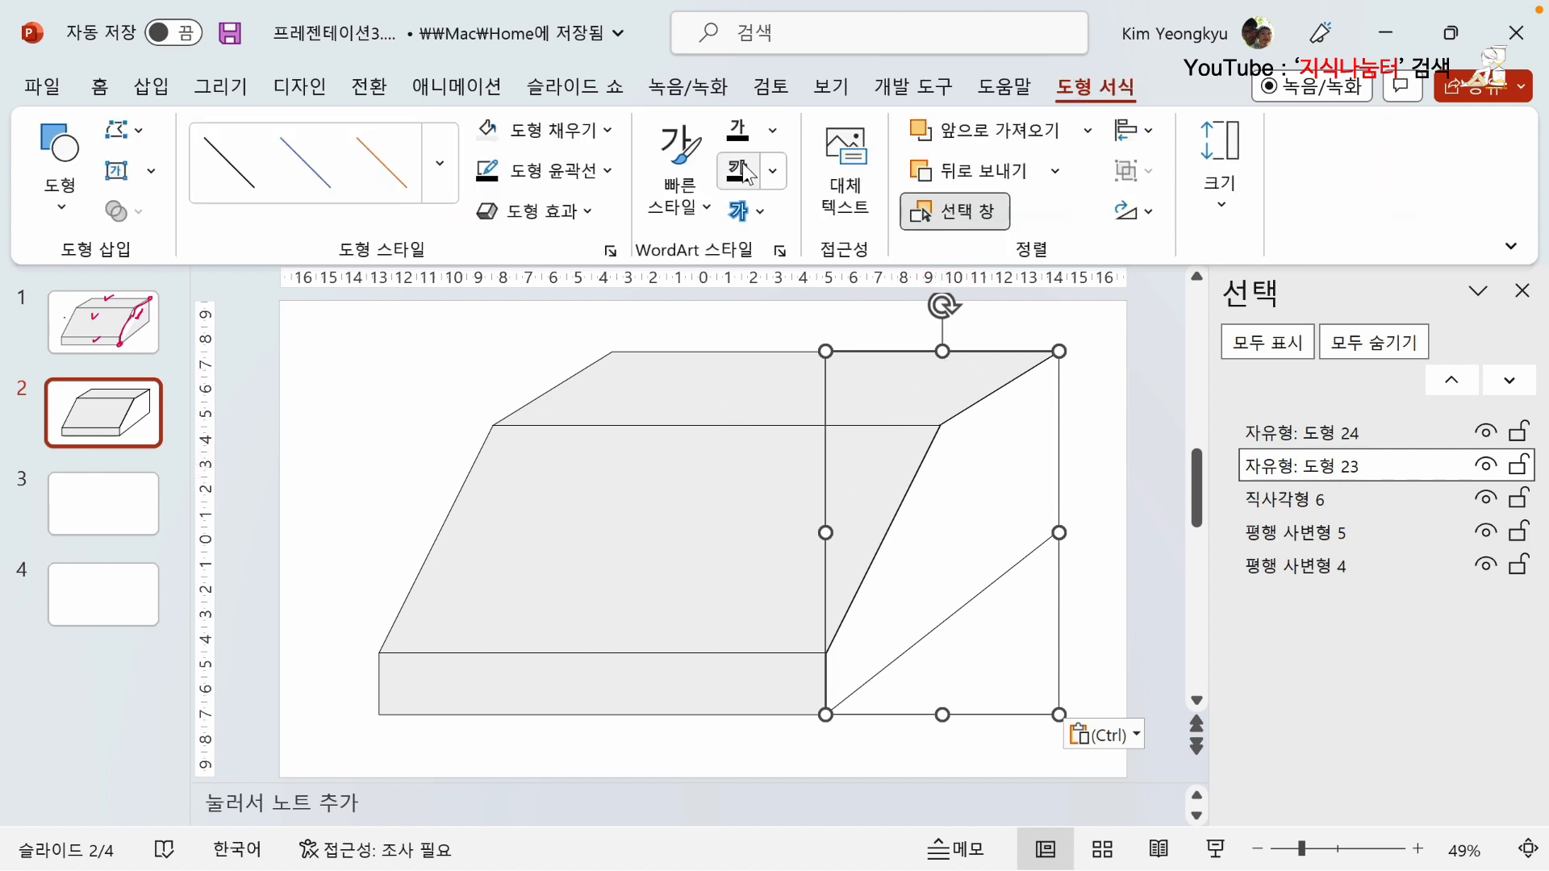
click(606, 171)
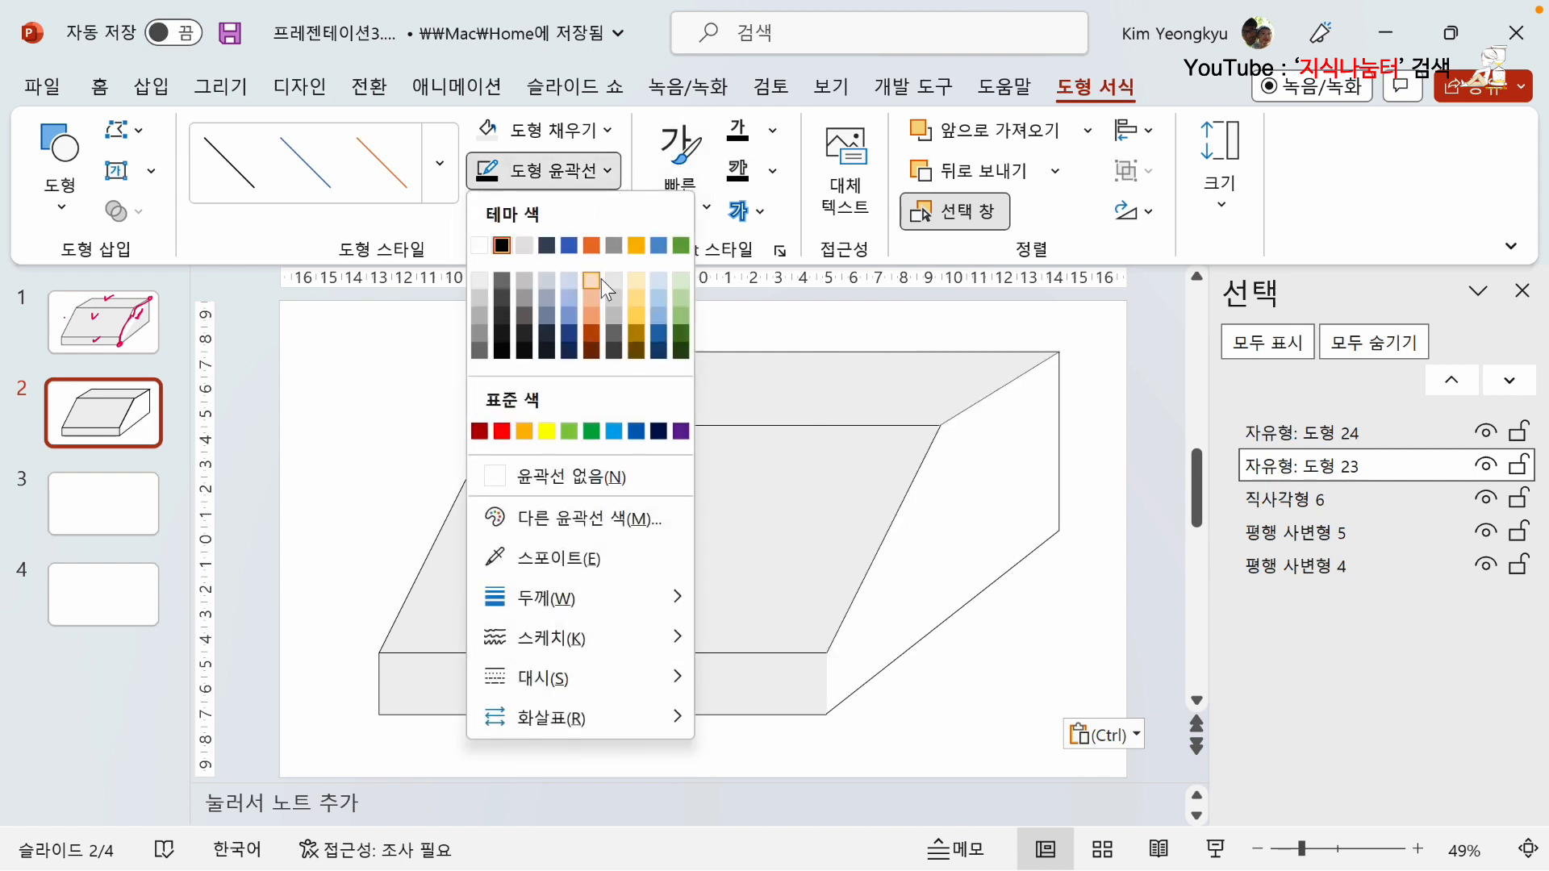
click(564, 476)
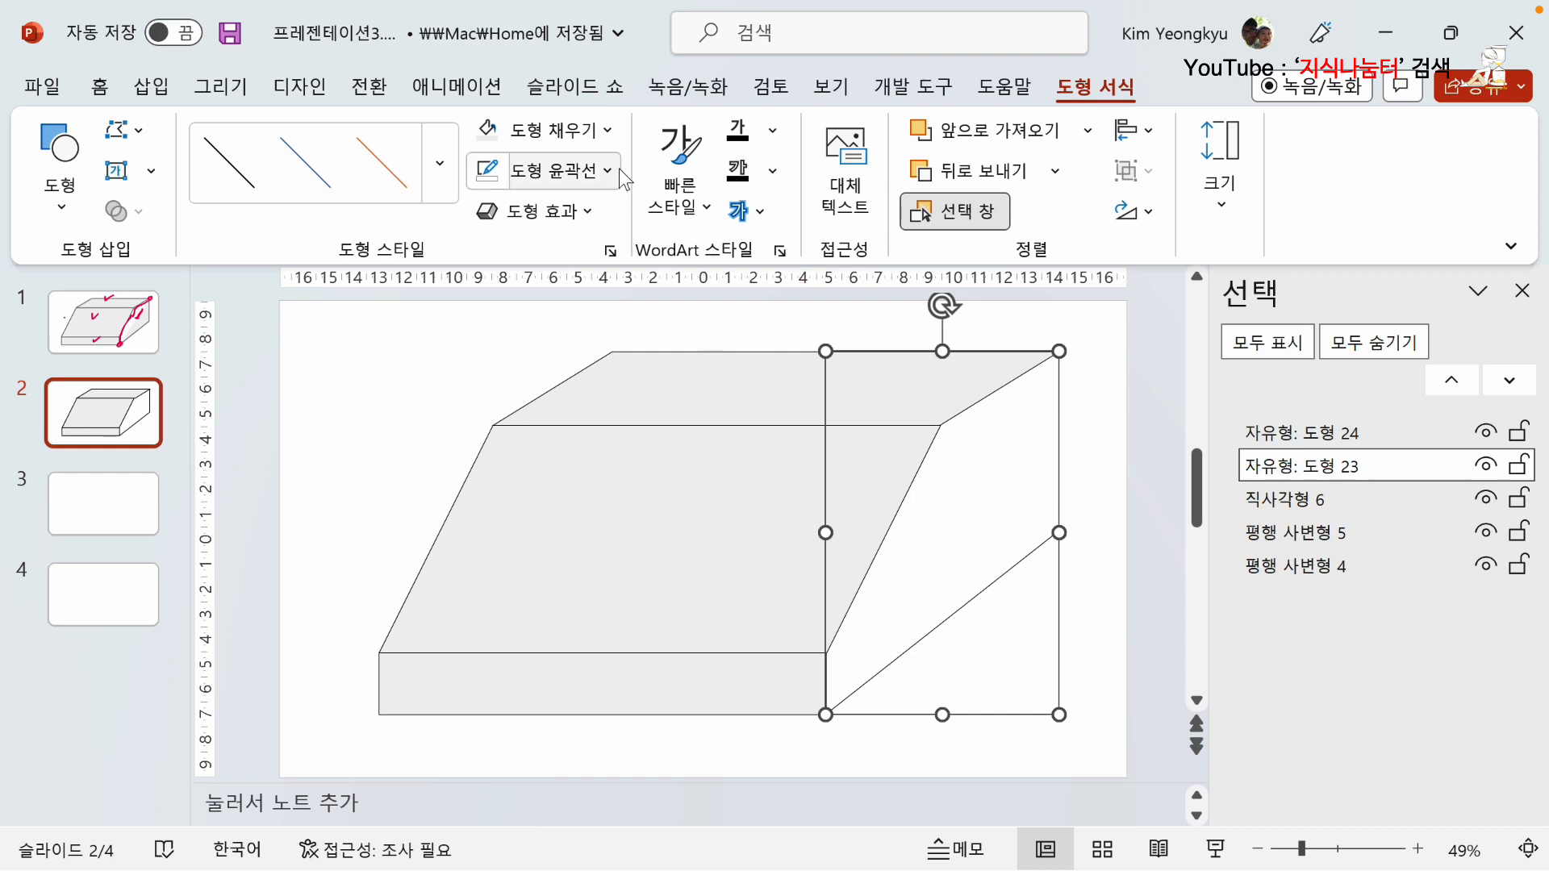
click(609, 132)
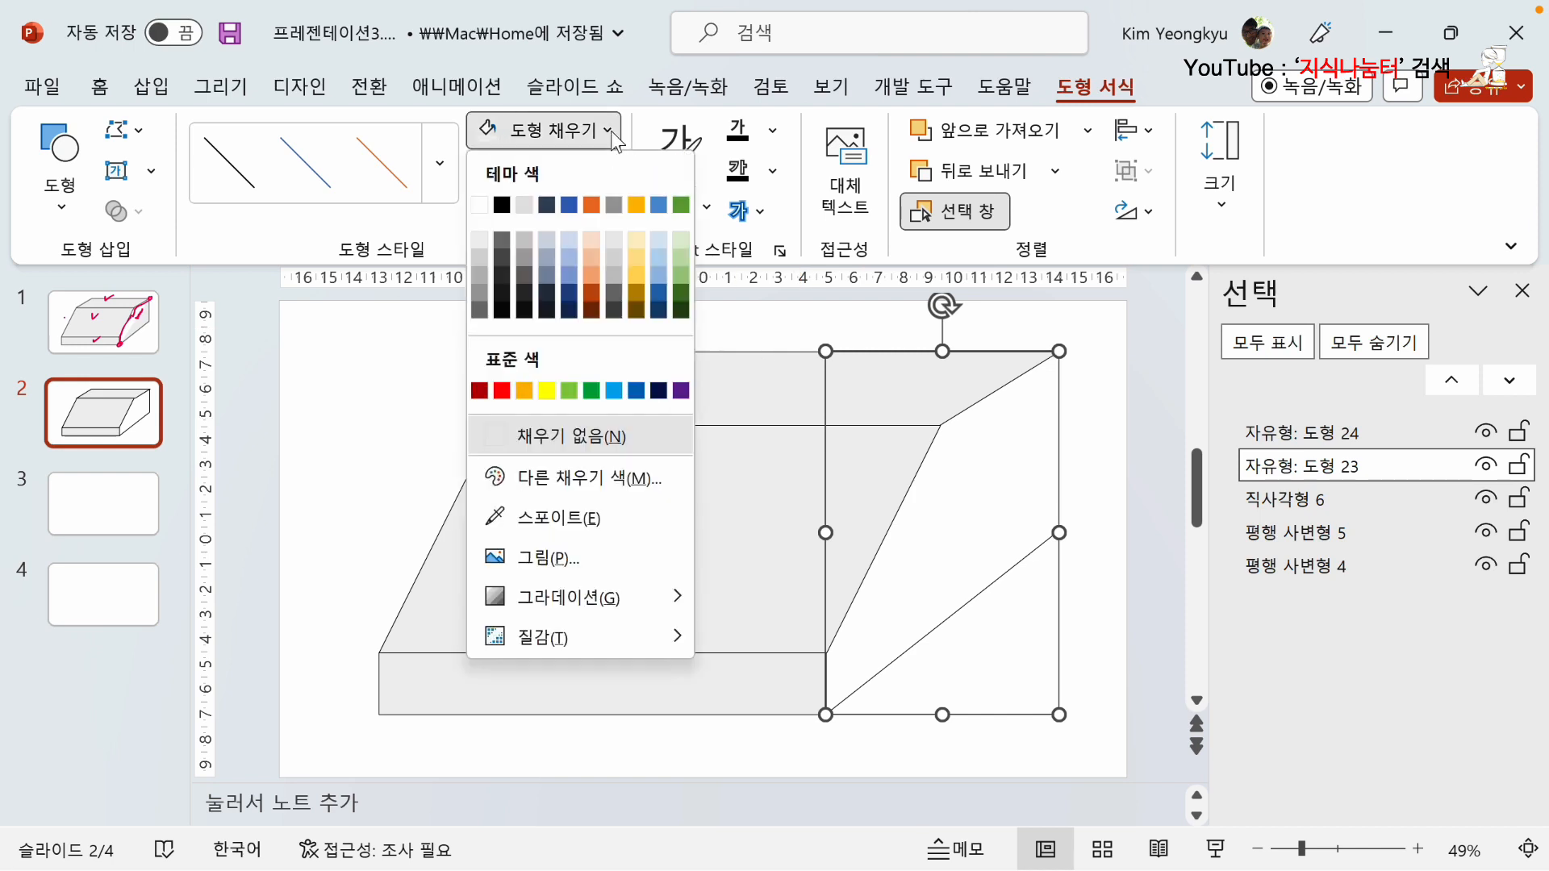
click(548, 242)
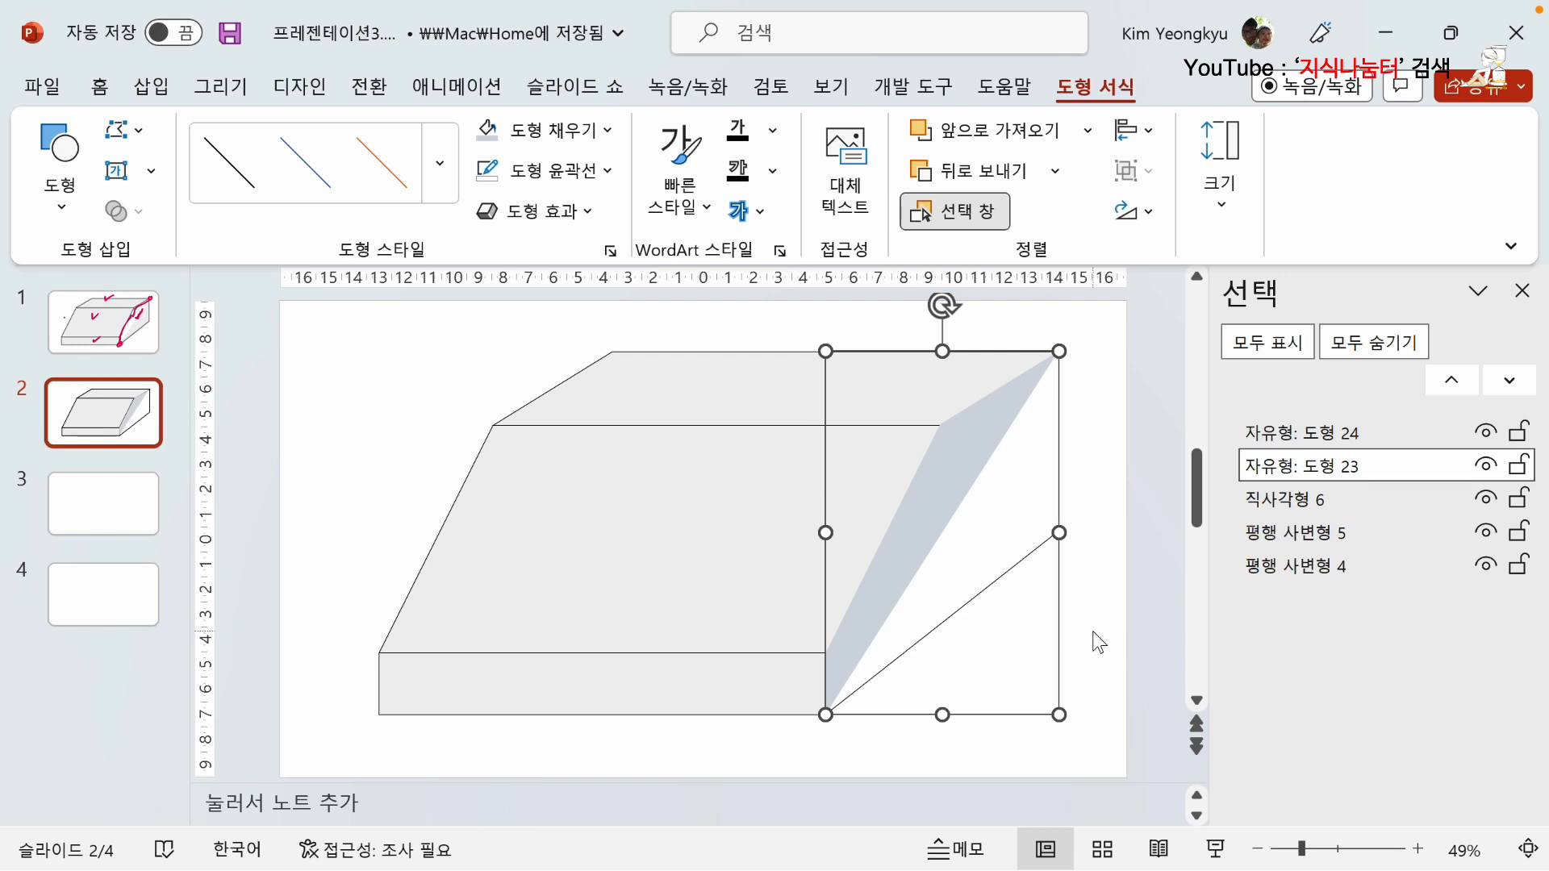
click(1148, 665)
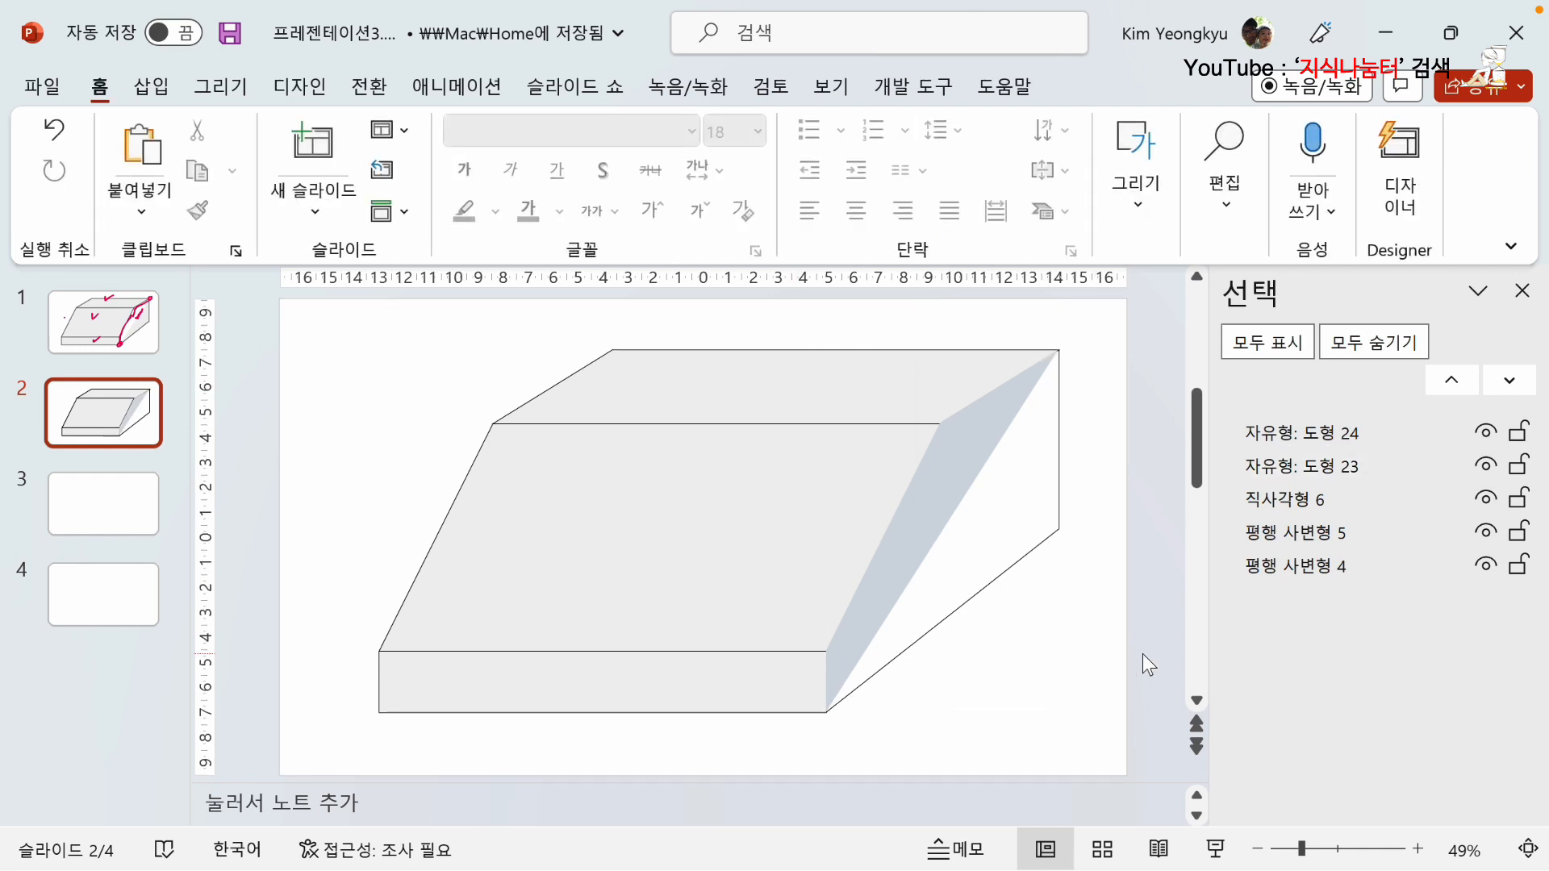
Fill the white triangular side face with the same lightest gray theme color as the other faces.
click(1012, 569)
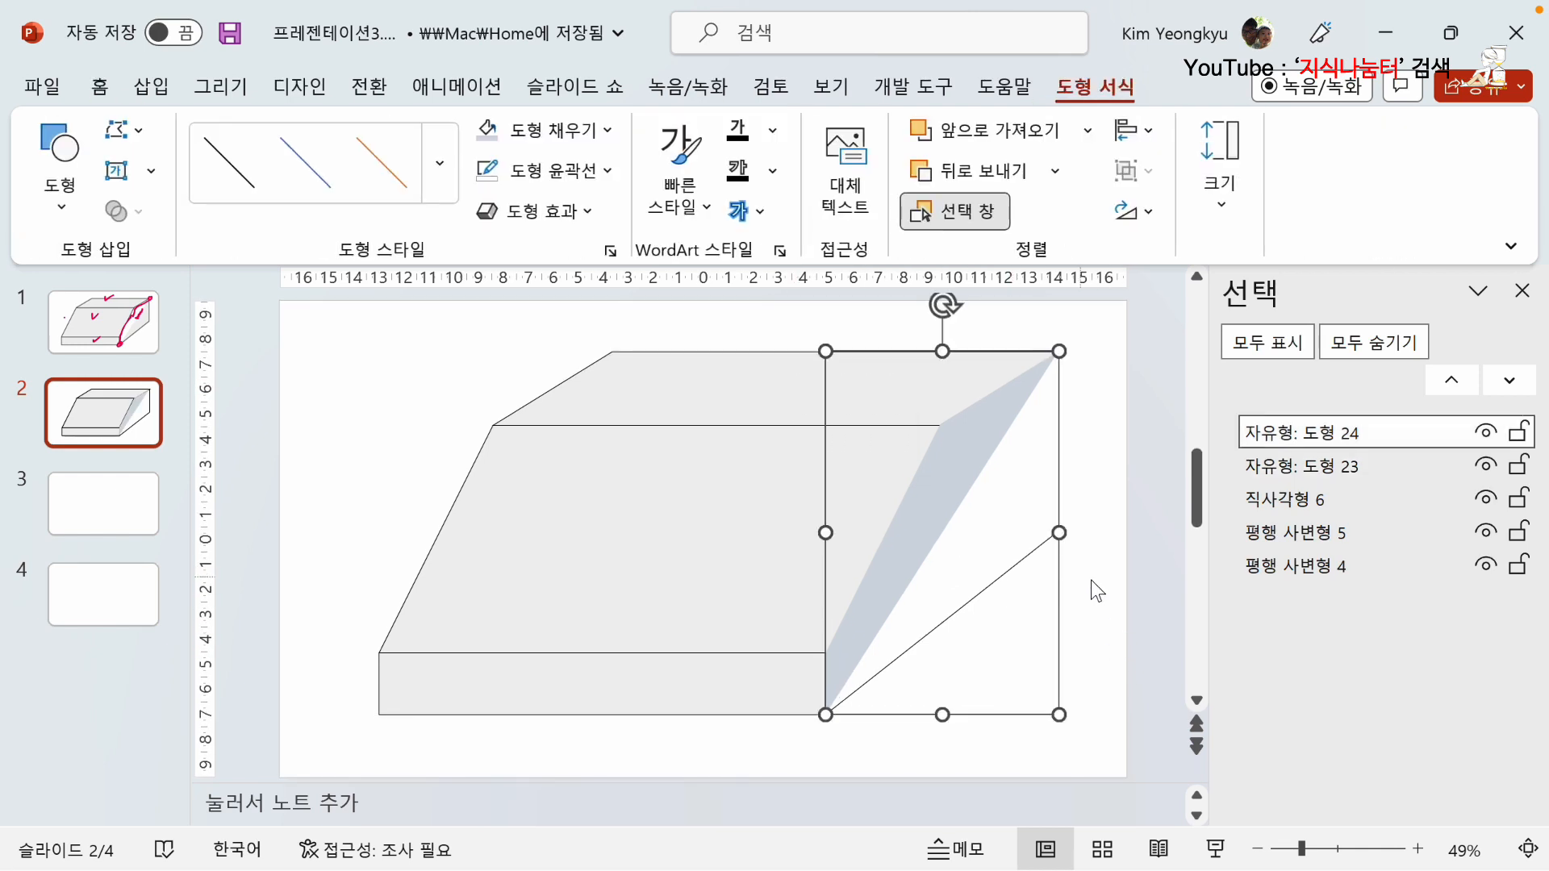
click(607, 132)
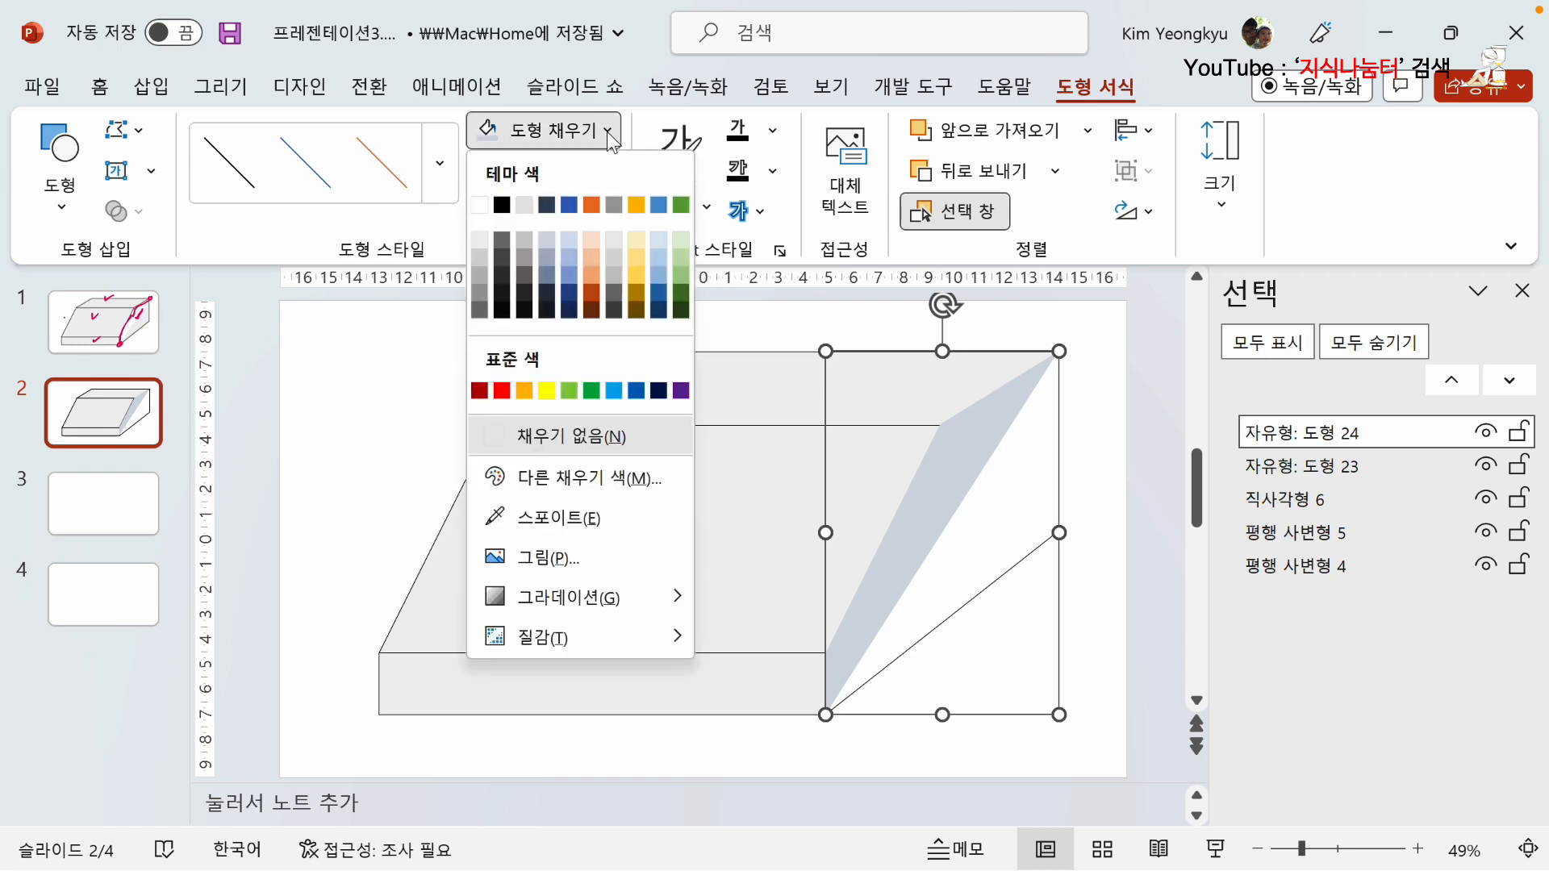
key(Escape)
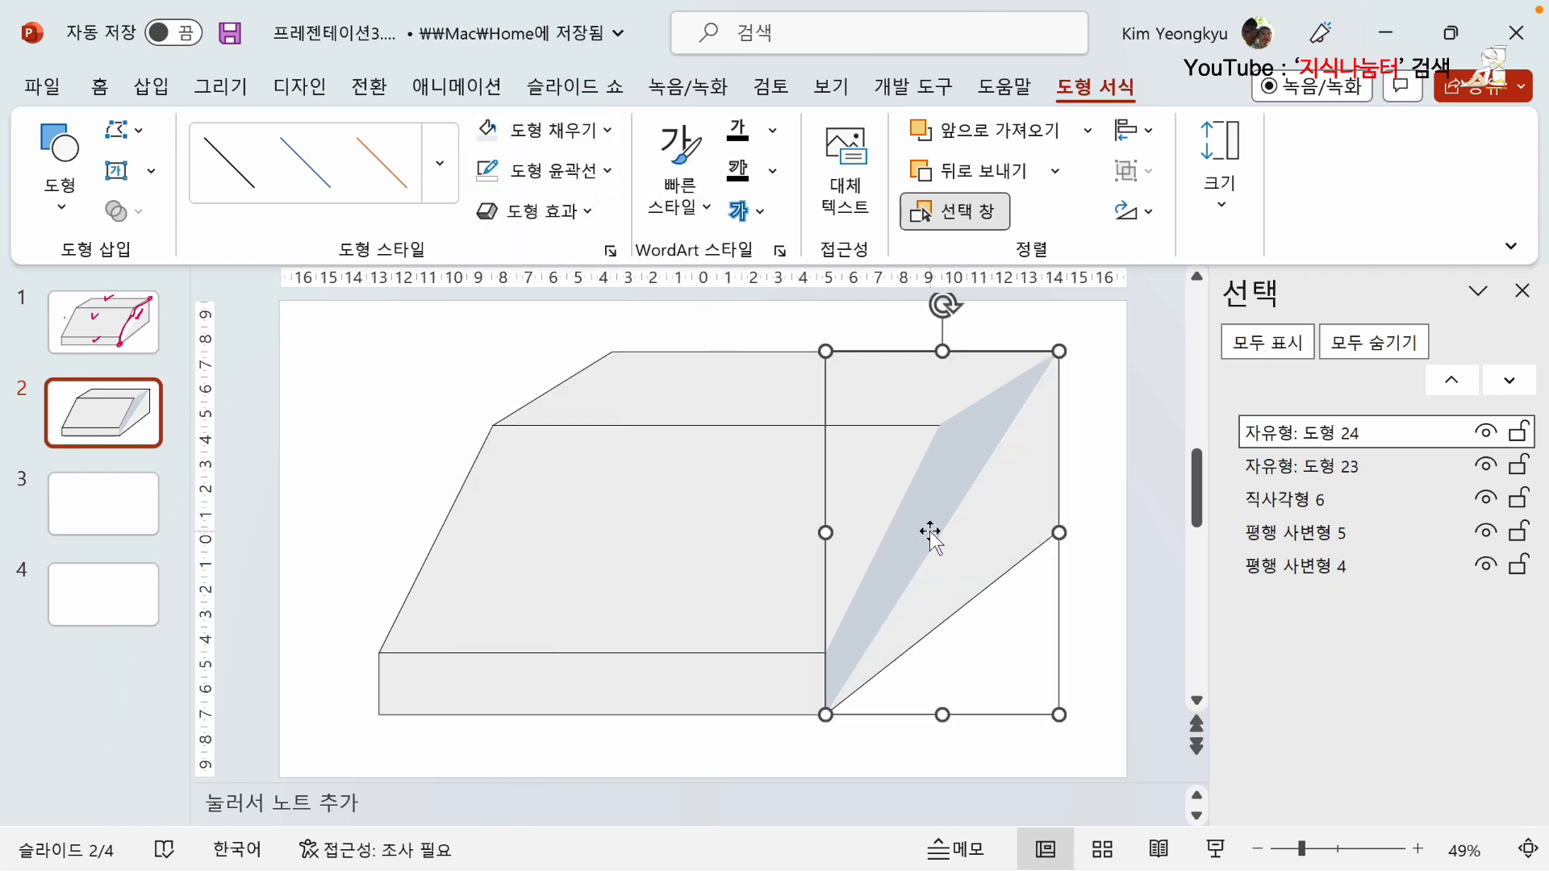
click(1103, 669)
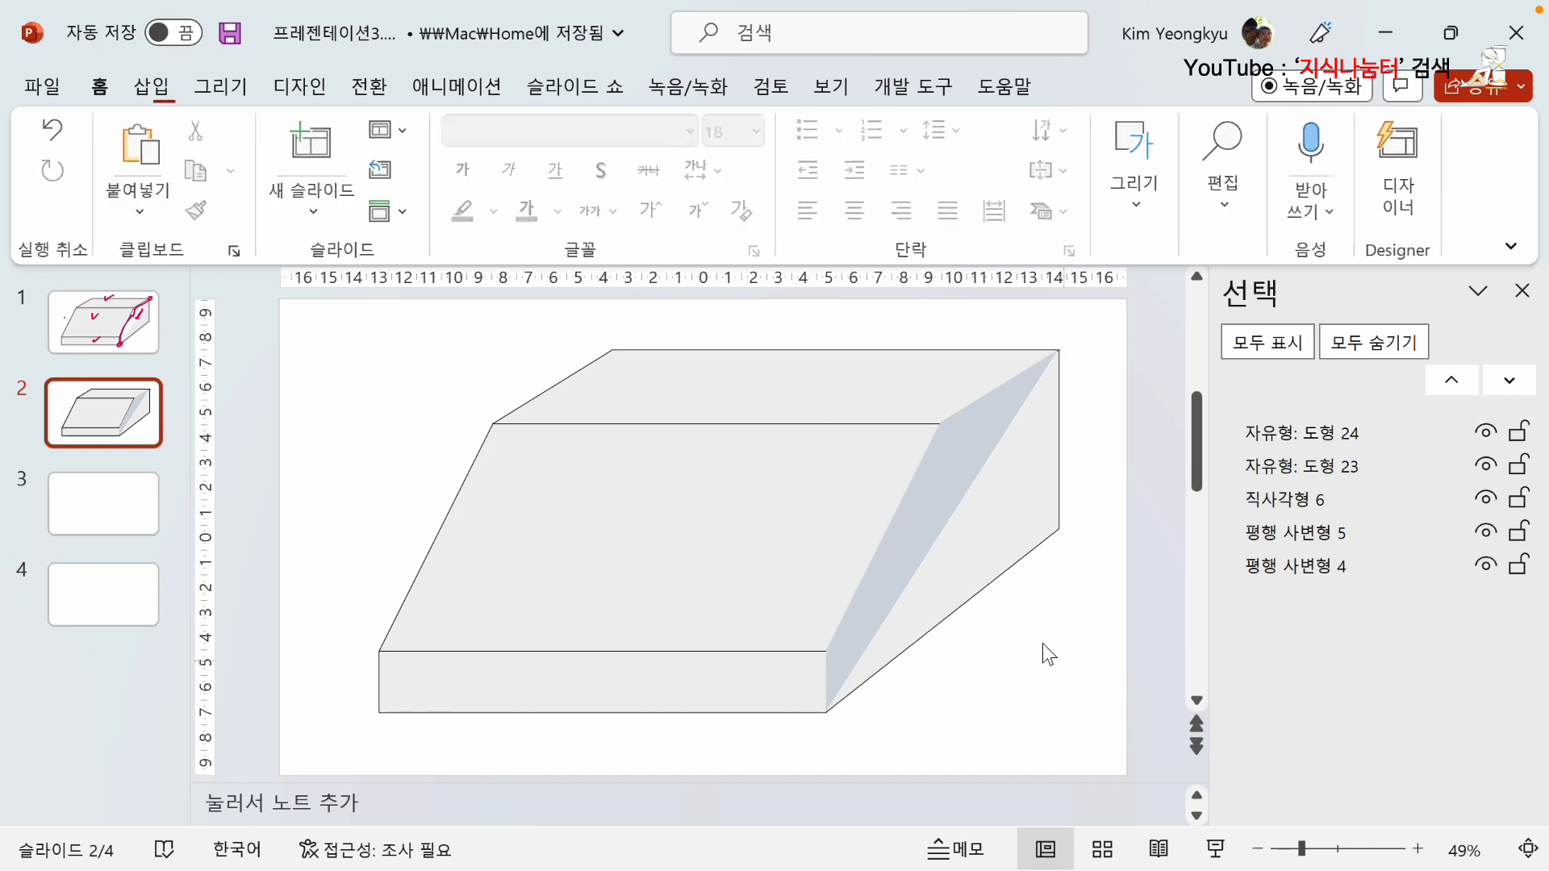
Set the outline weight of the triangular side, front, slanted and upper faces to 2¼ pt together.
click(988, 597)
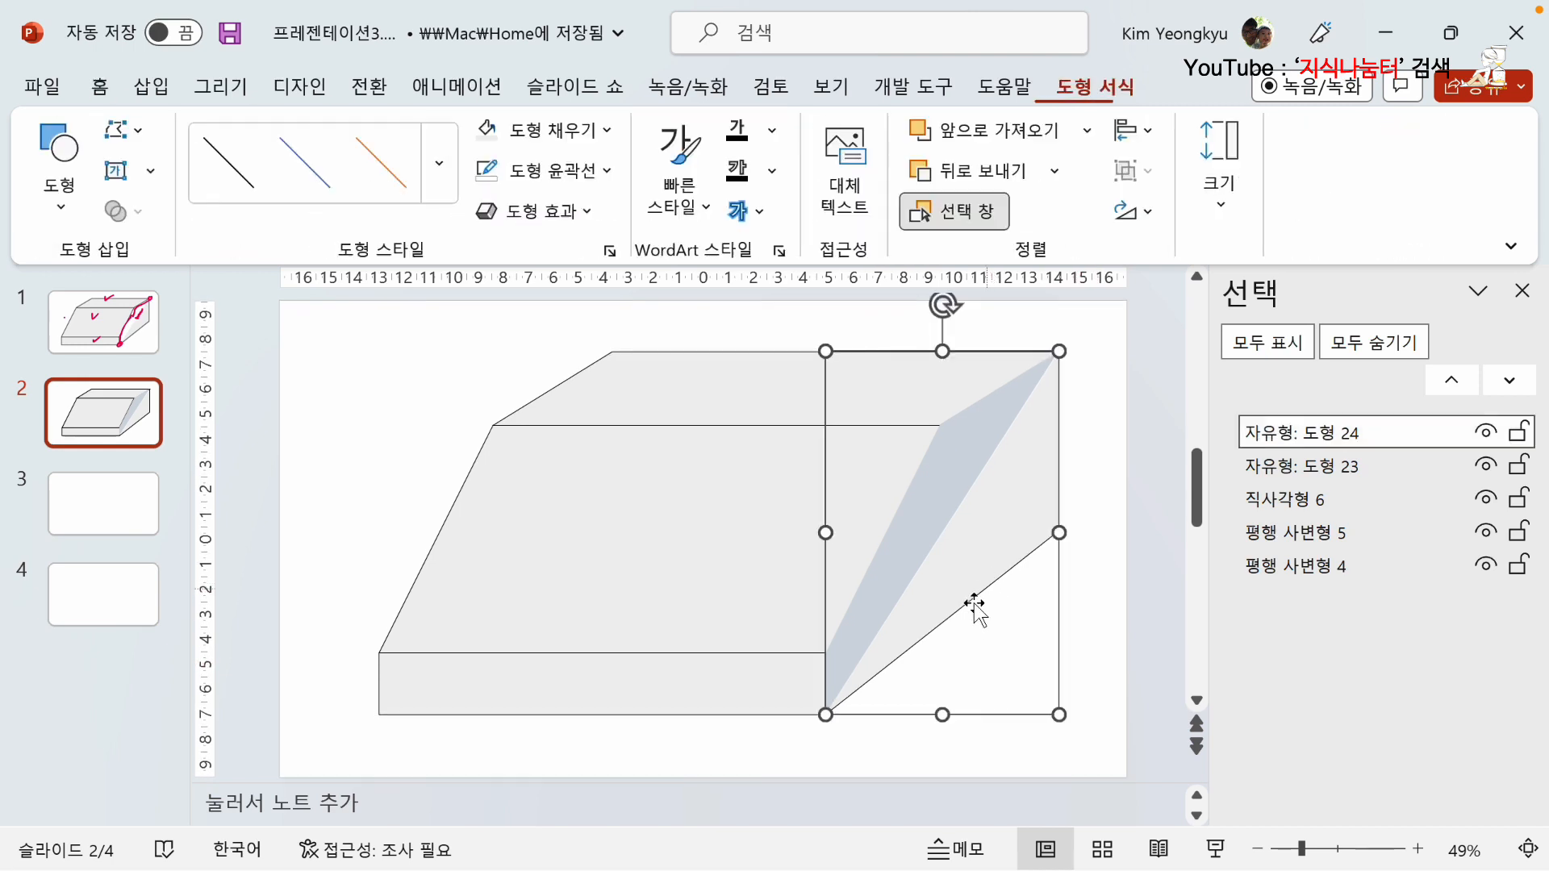
shift+click(613, 684)
shift+click(605, 462)
shift+click(602, 385)
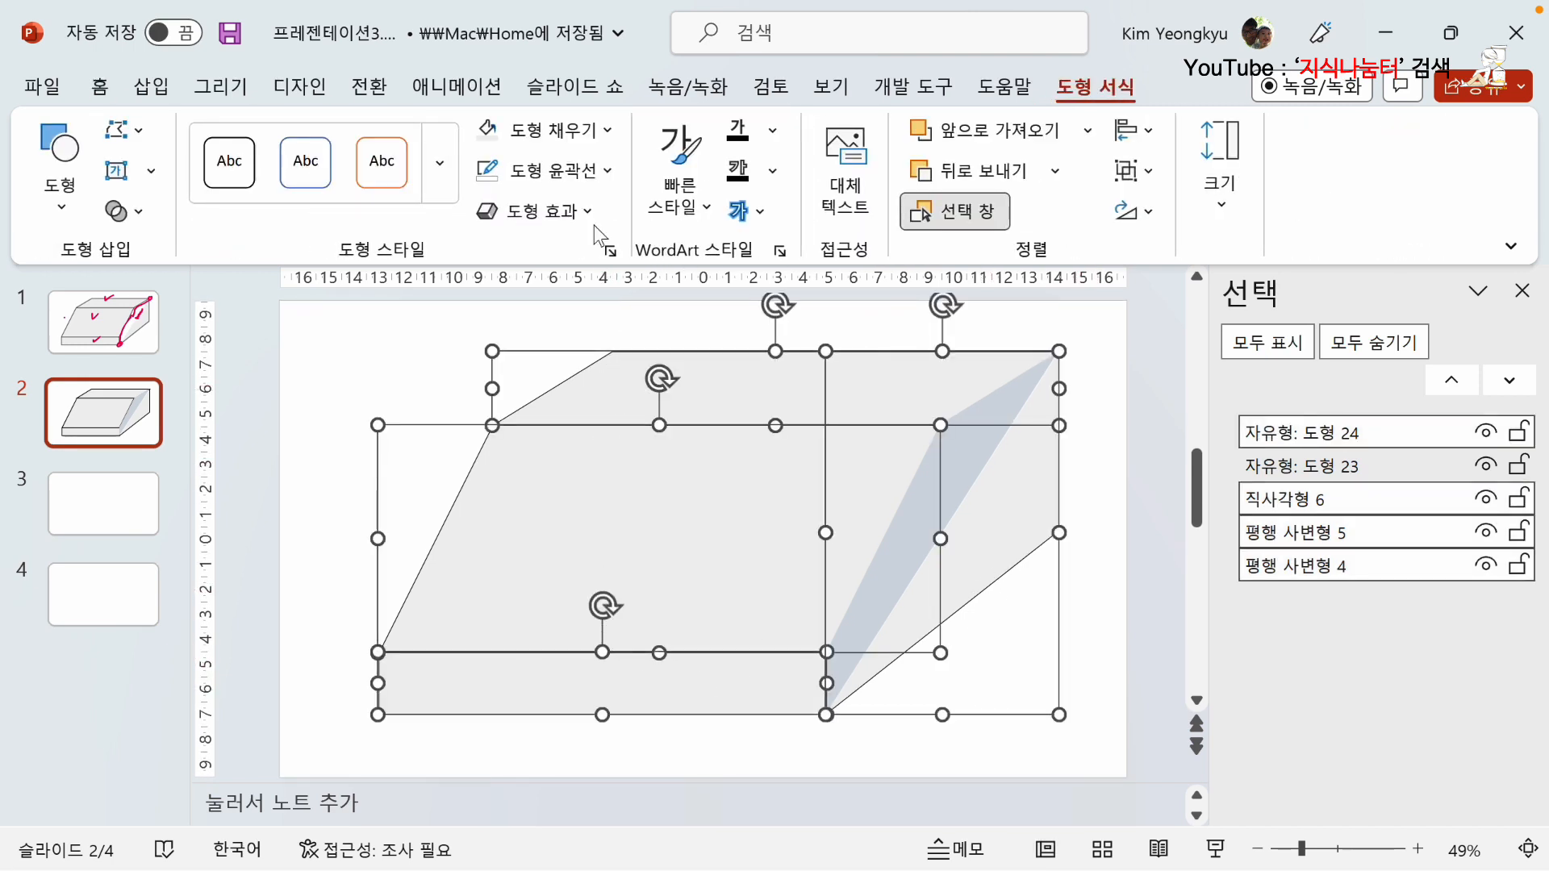
click(607, 171)
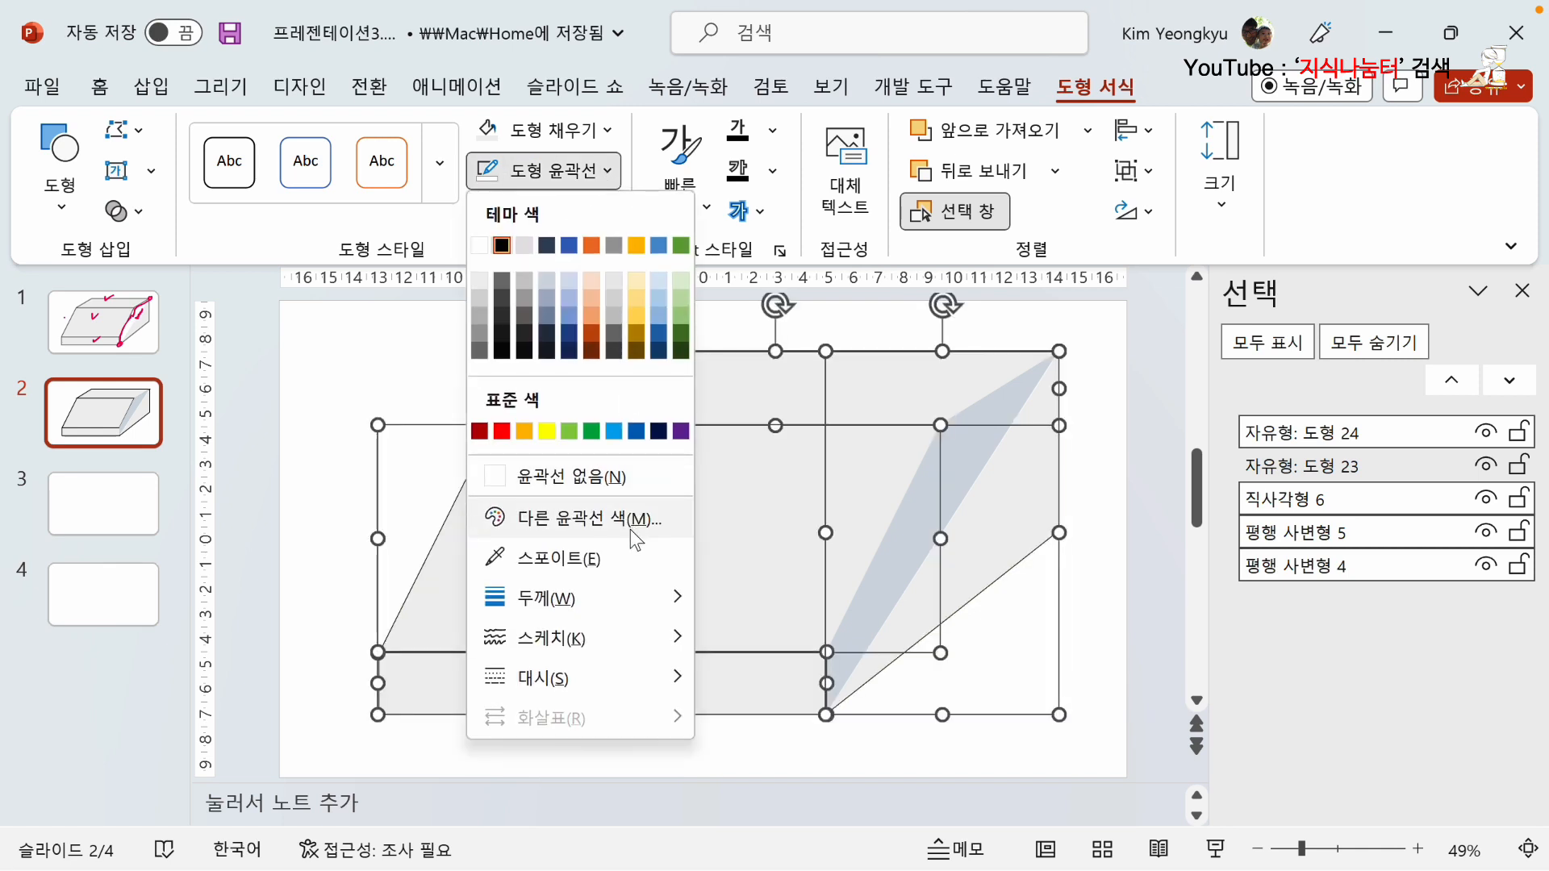
mouse_move(618, 591)
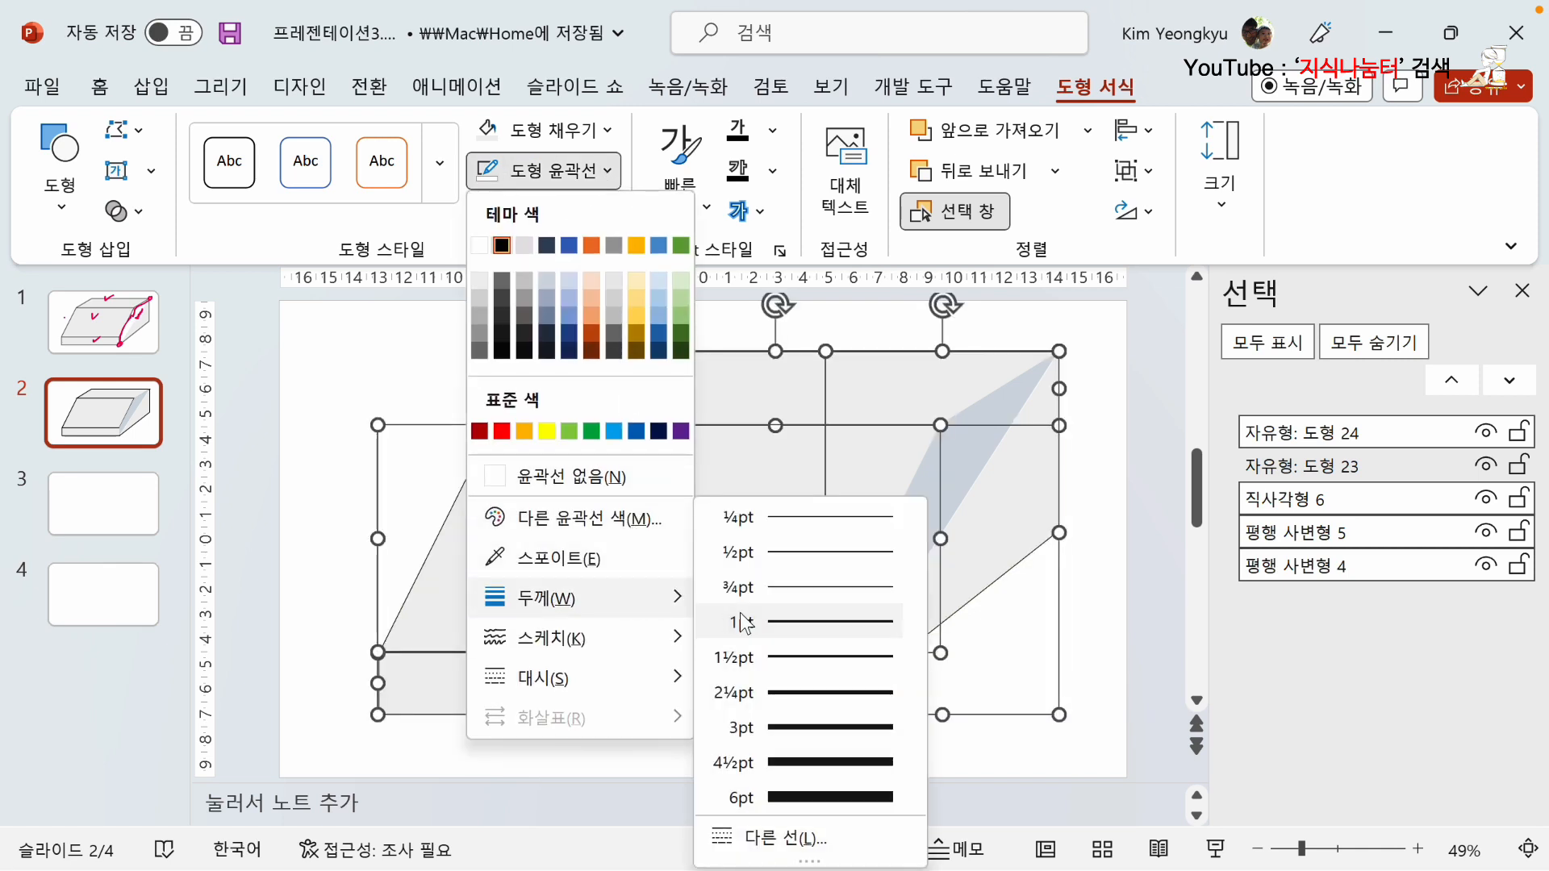
click(802, 693)
click(1099, 680)
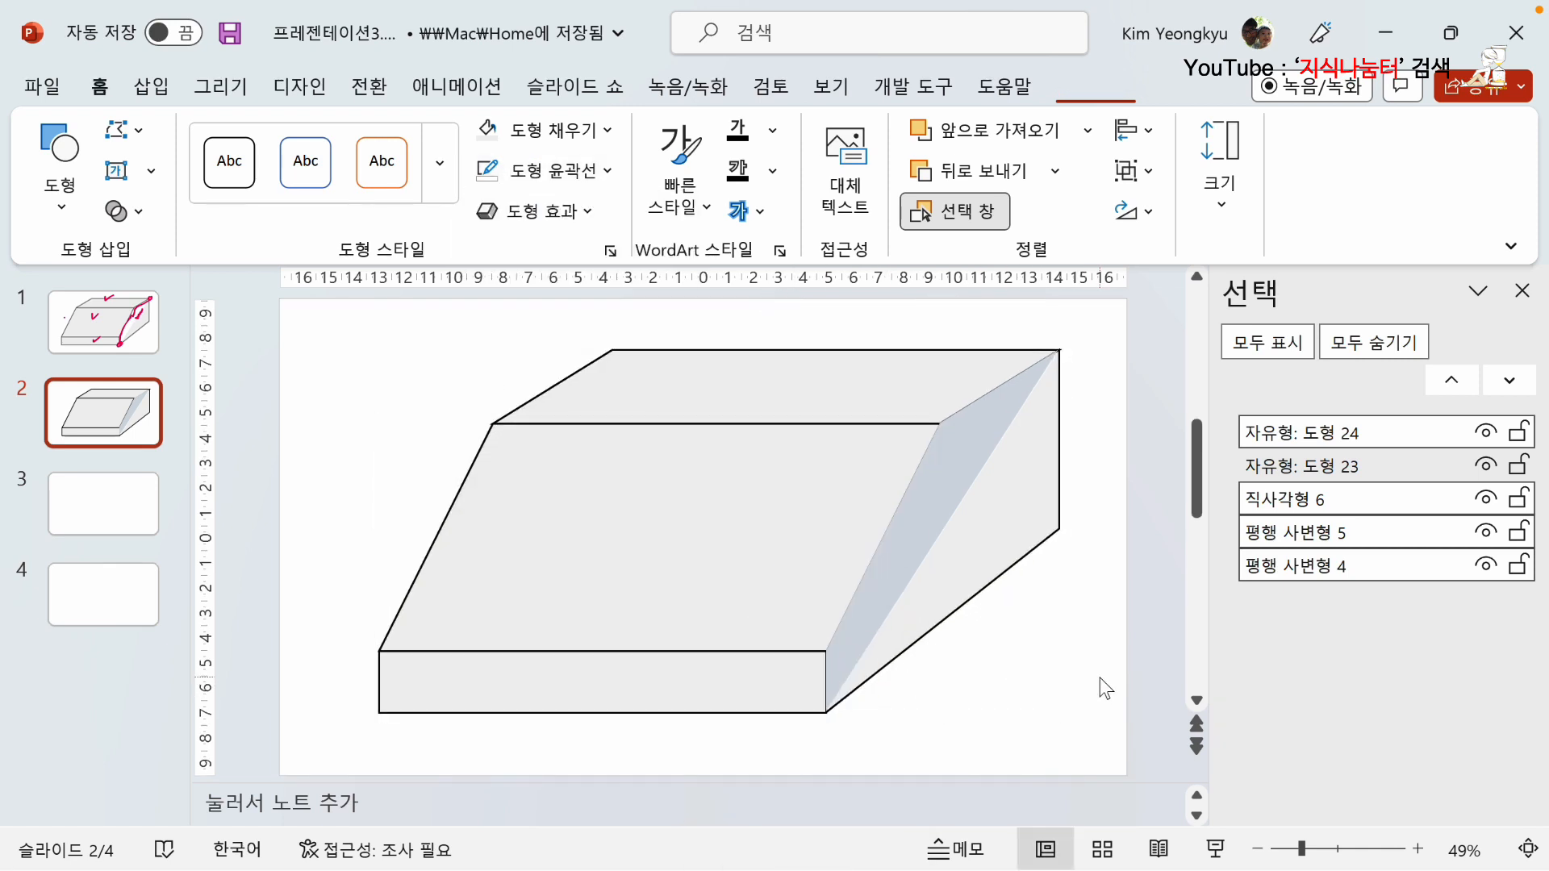
Send the blue-gray sliver beside the slanted face to the back of the stacking order.
right_click(947, 457)
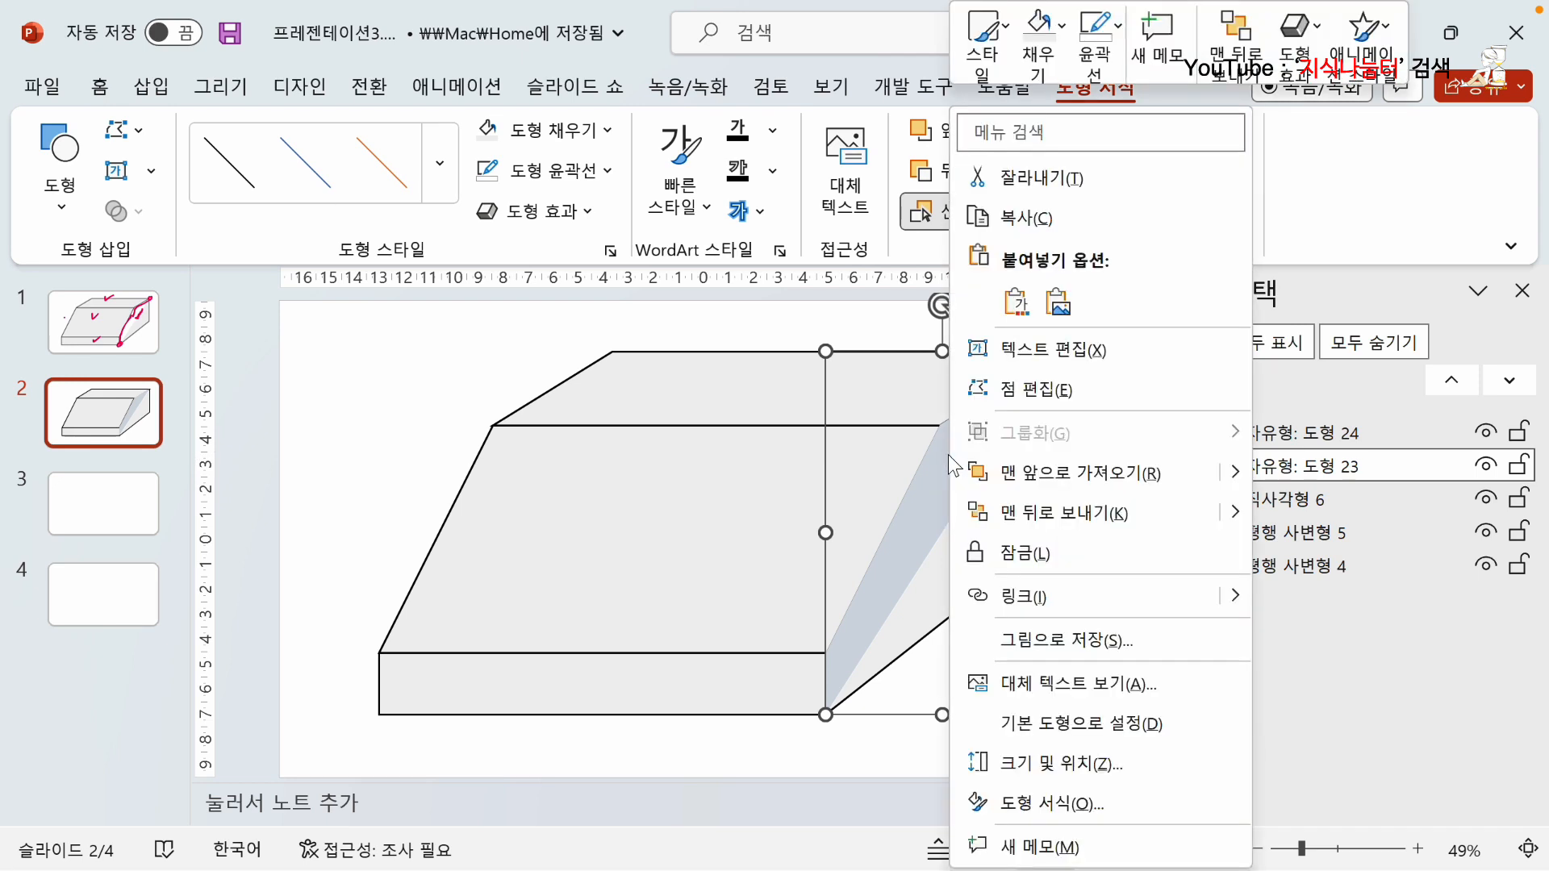
click(1050, 512)
click(1121, 589)
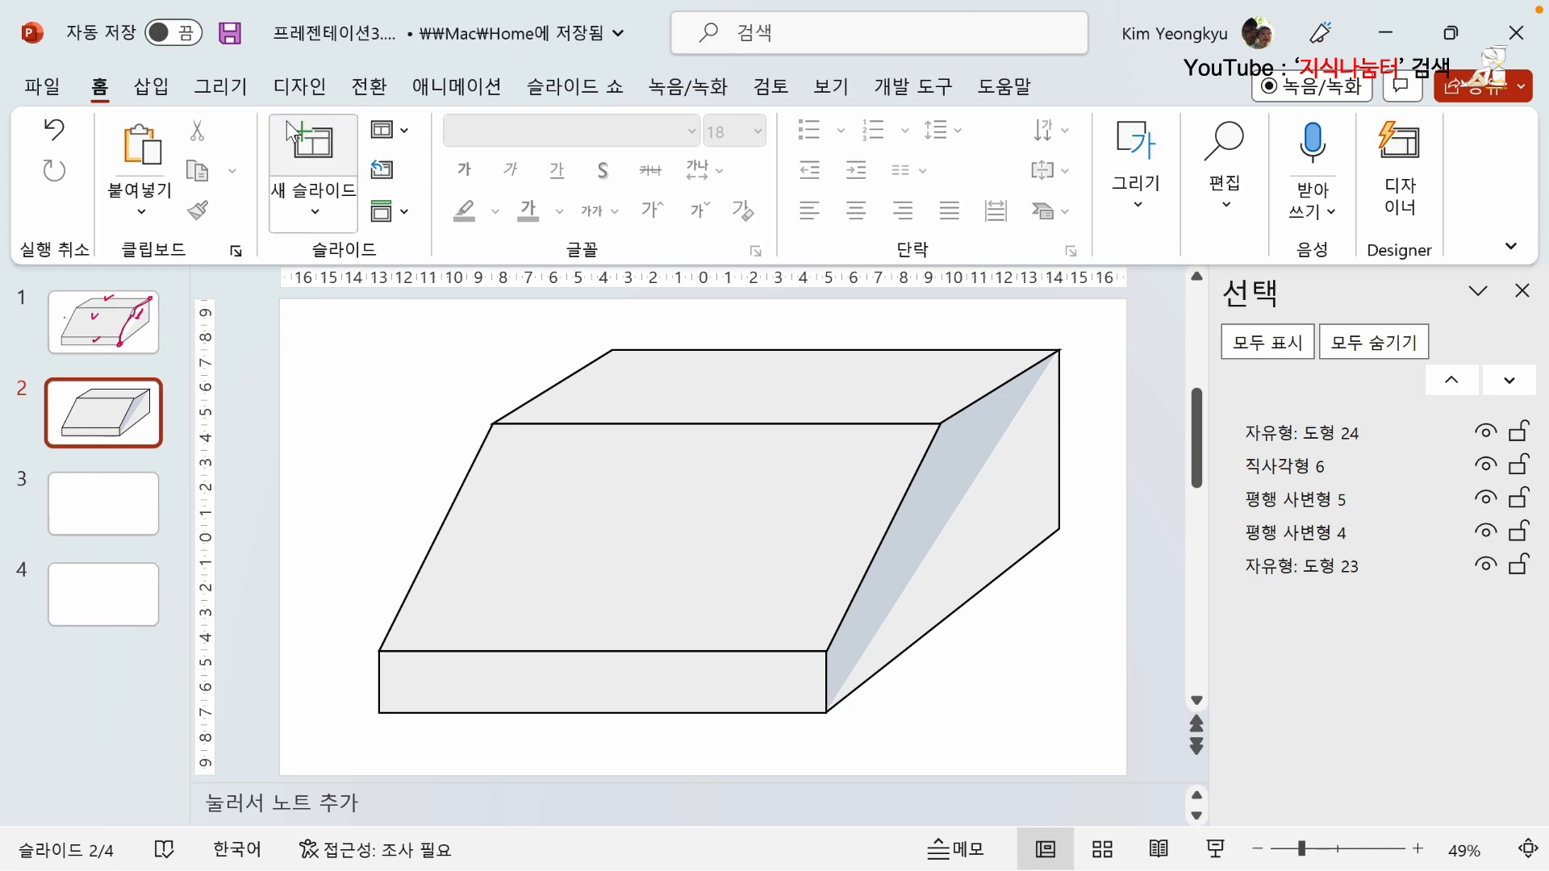
Draw a rectangle for the box's hidden rear face, from the upper face's rear left corner to the side face's lower rear corner.
click(151, 89)
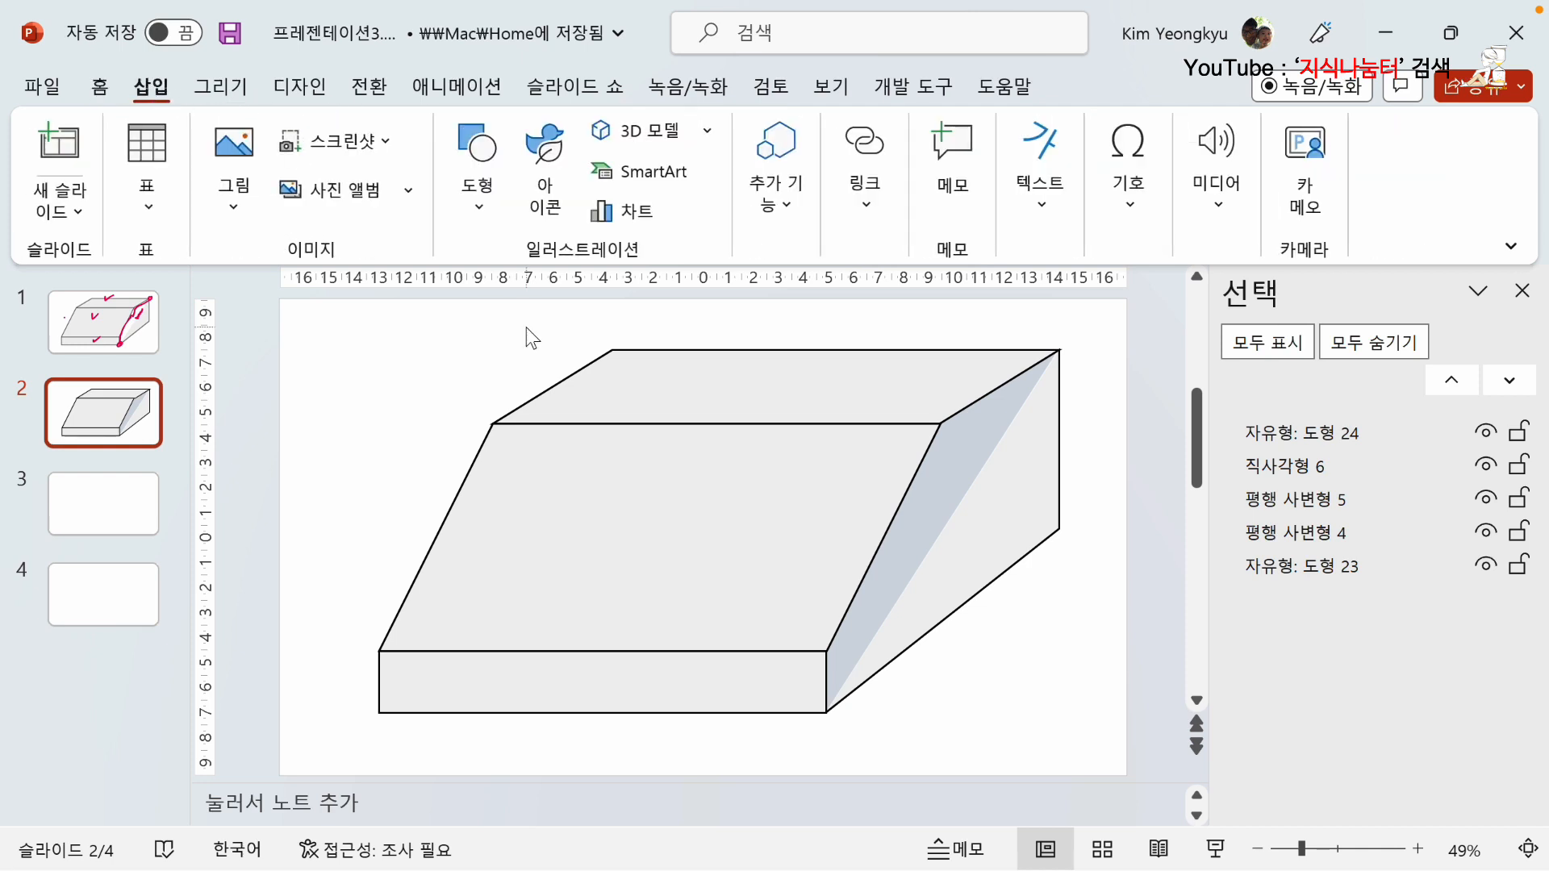
click(477, 210)
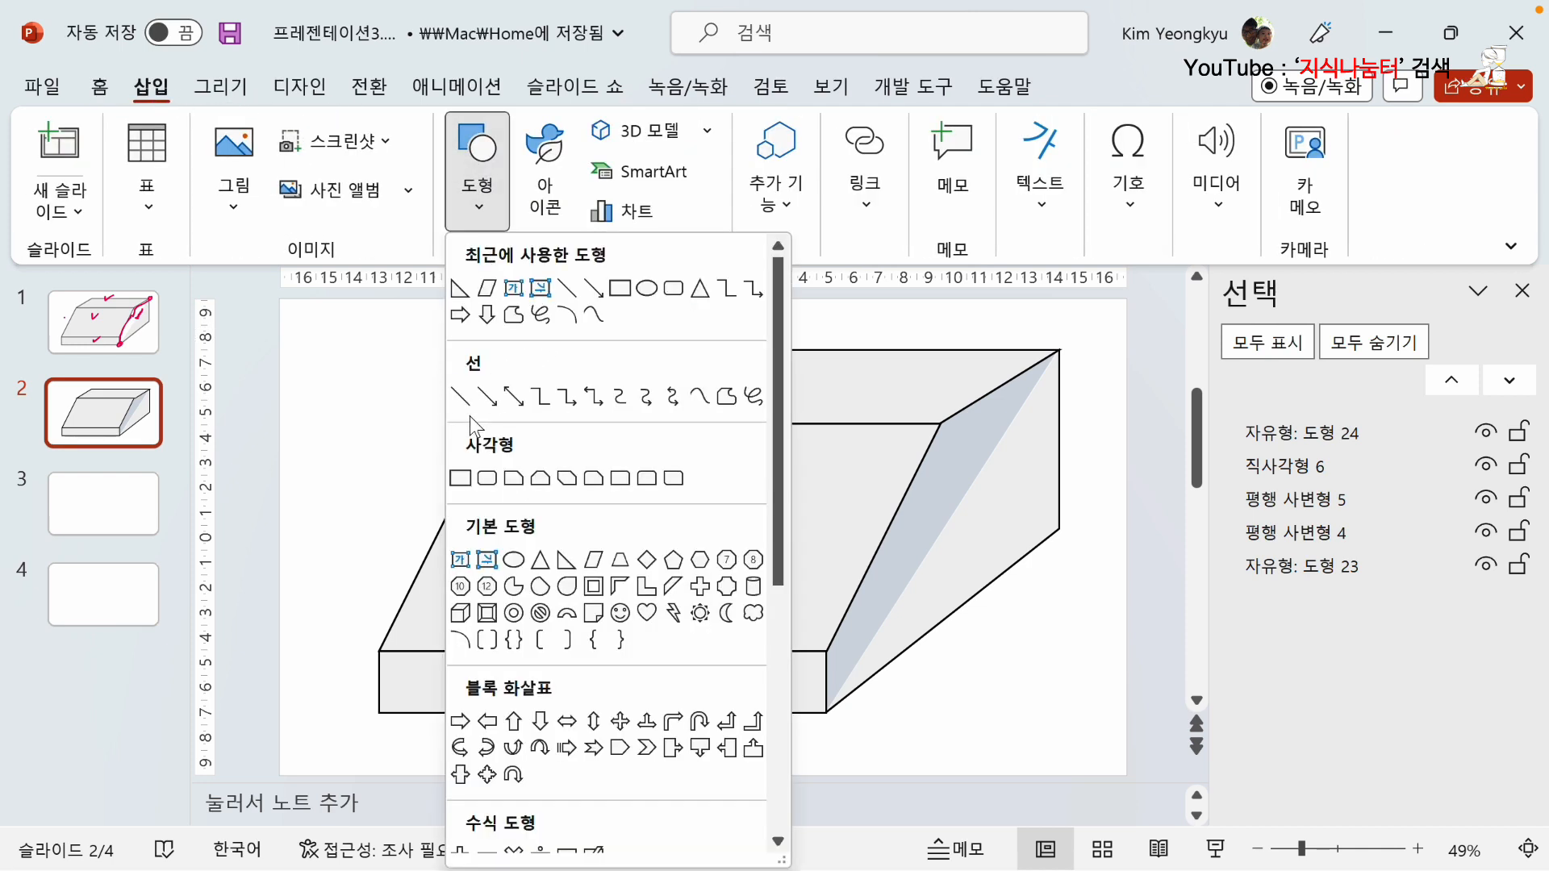
click(461, 479)
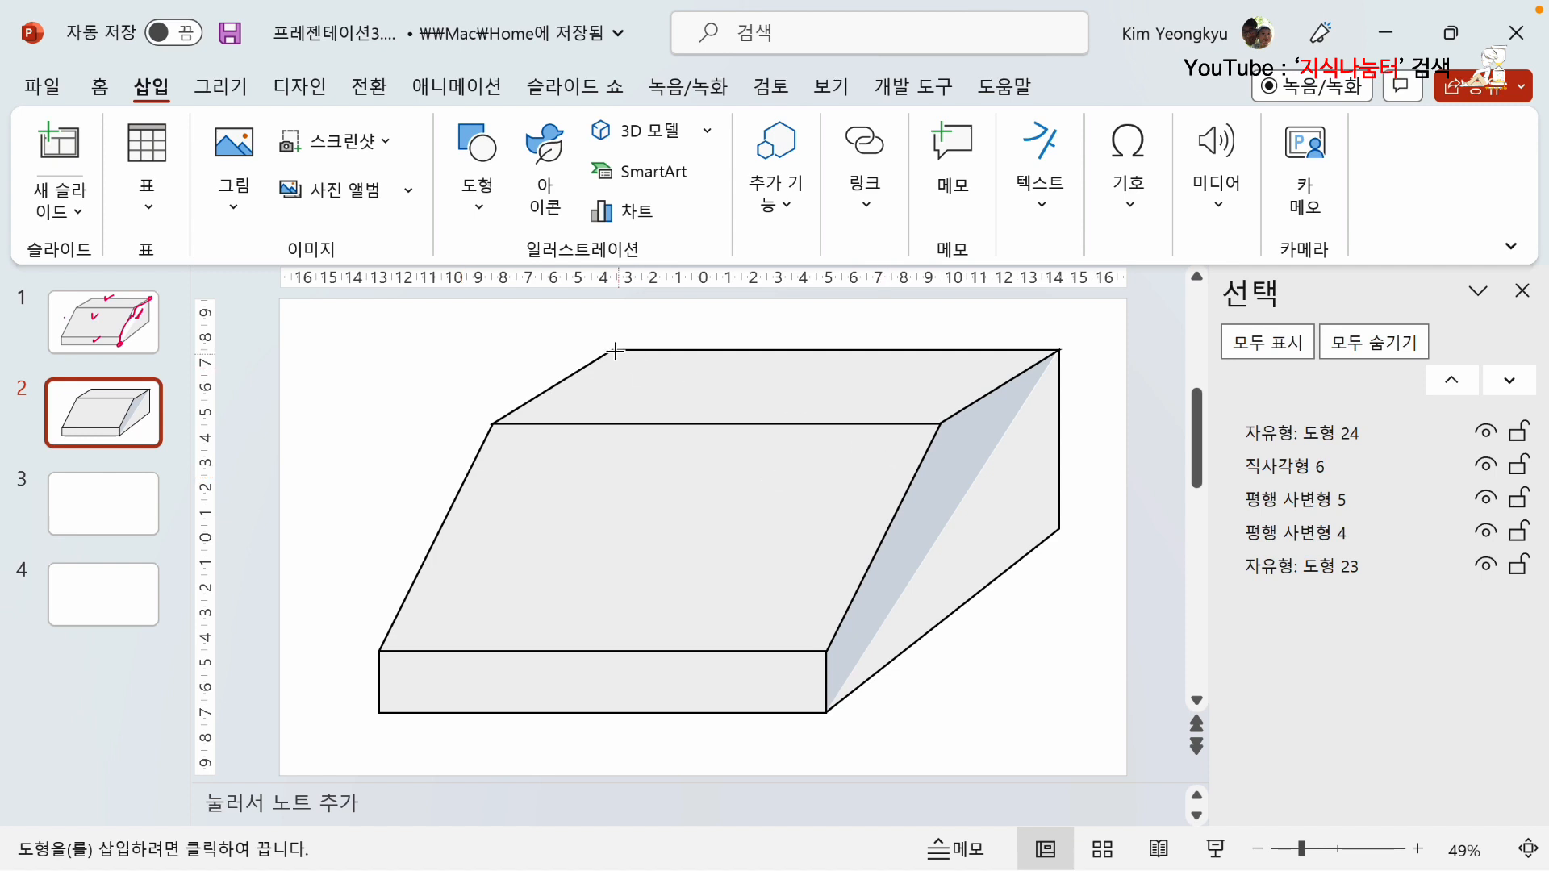
drag(612, 350, 1058, 530)
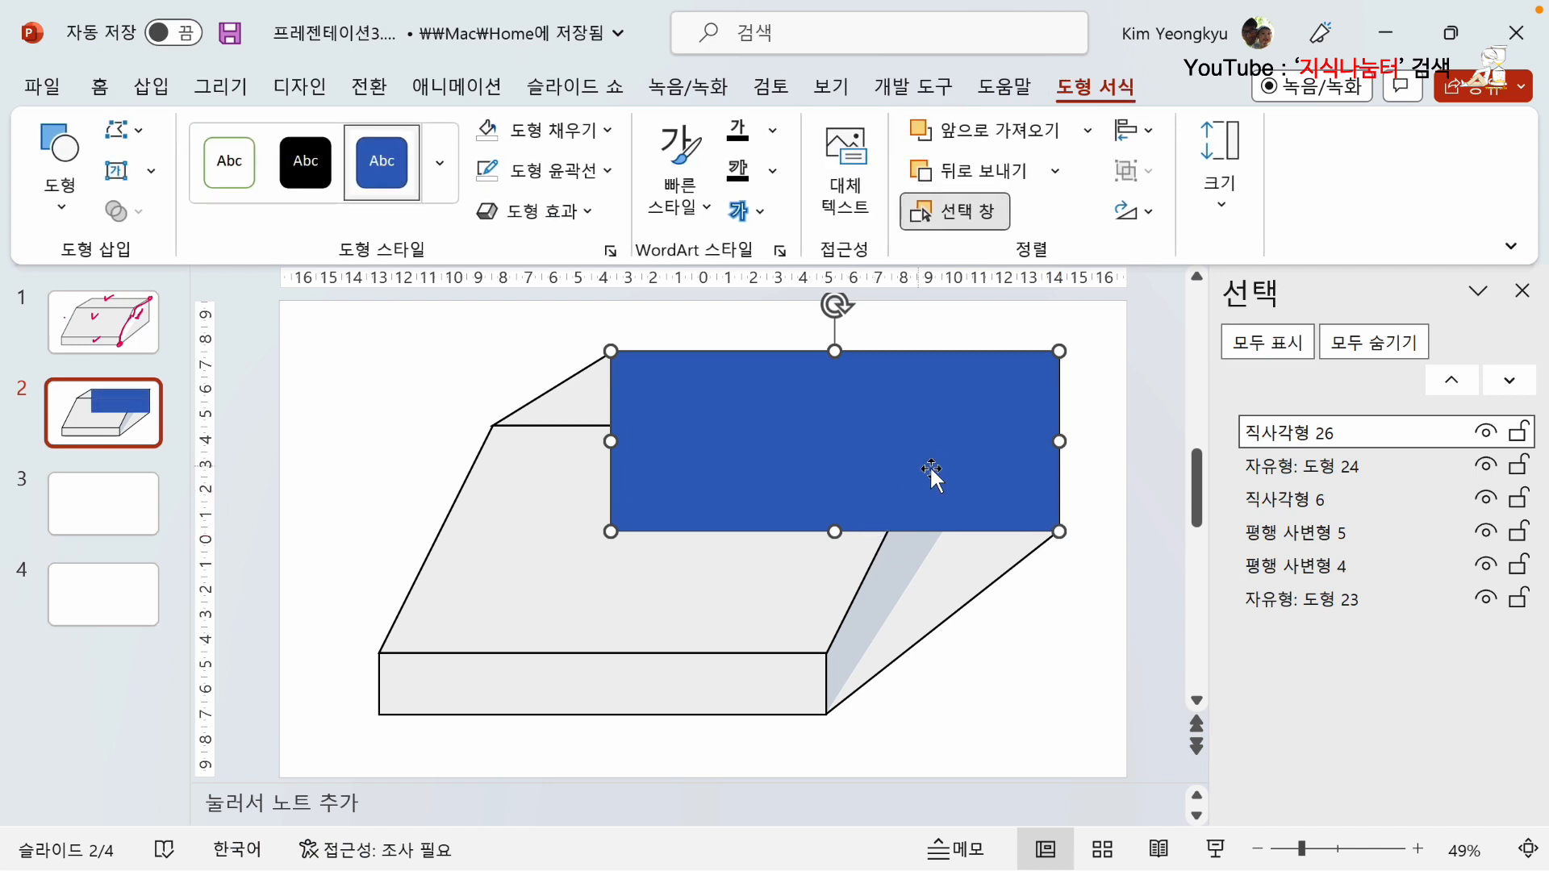
click(1091, 487)
Remove the fill of the rear-face rectangle.
click(961, 477)
click(607, 129)
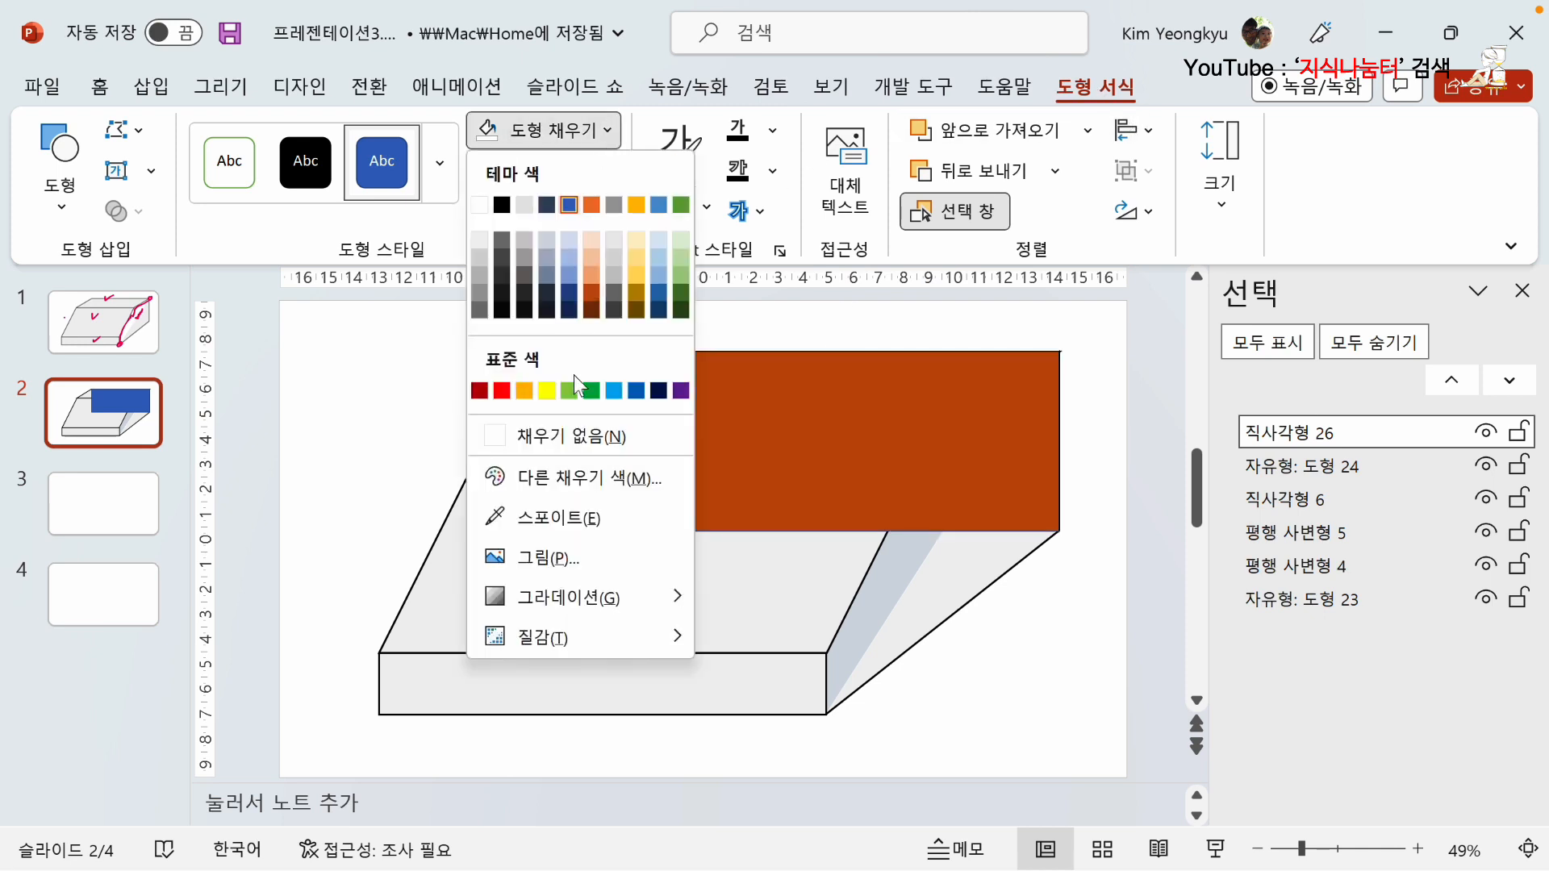
click(595, 438)
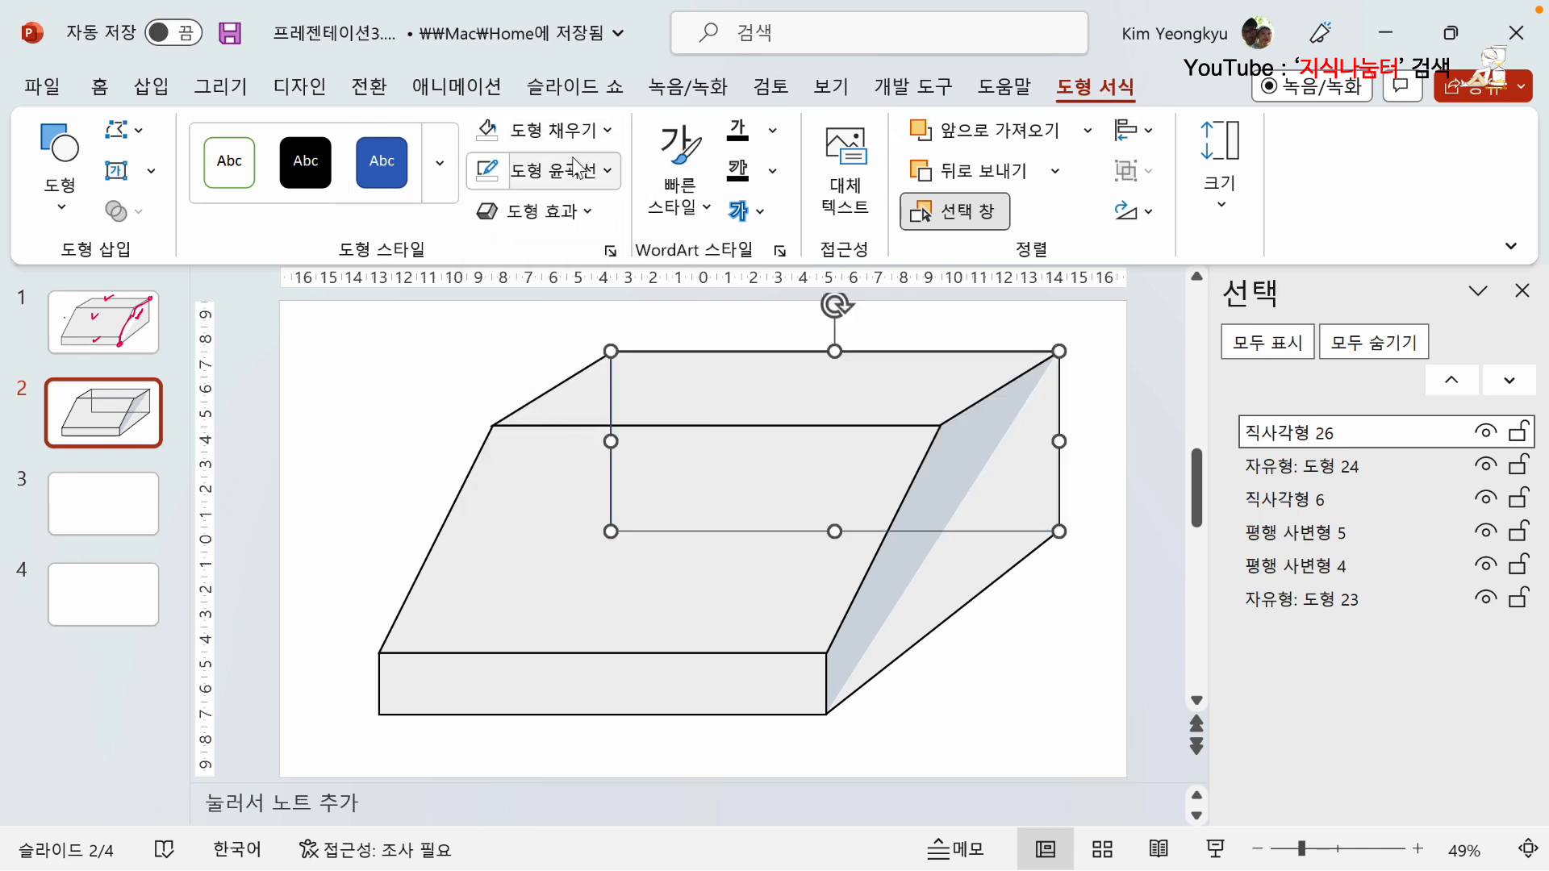
Give the rear-face rectangle a ¾ pt dashed outline.
click(606, 170)
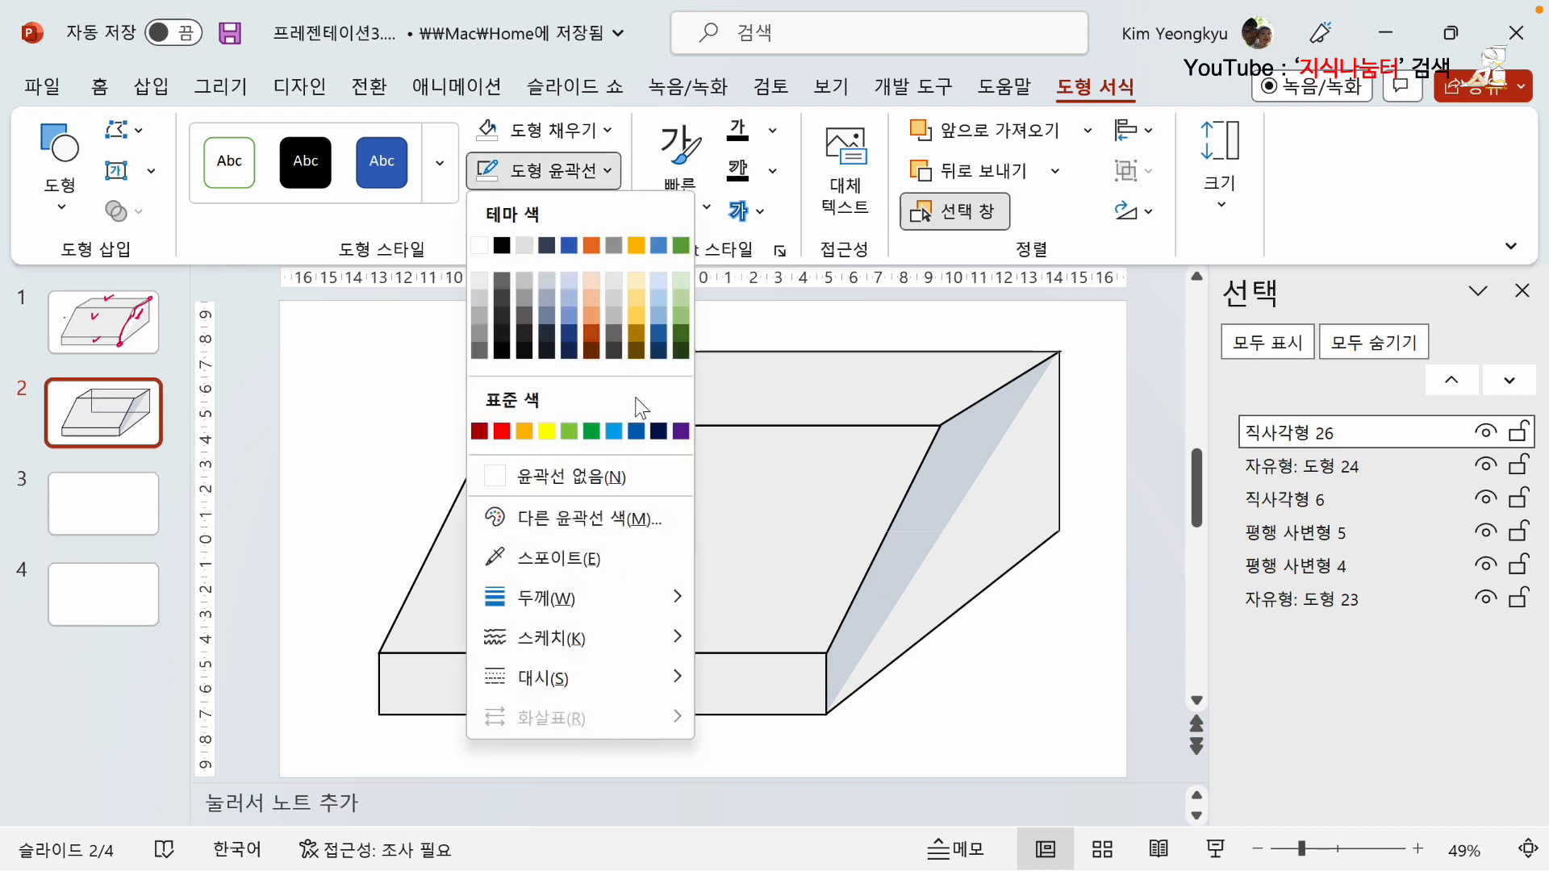
mouse_move(600, 600)
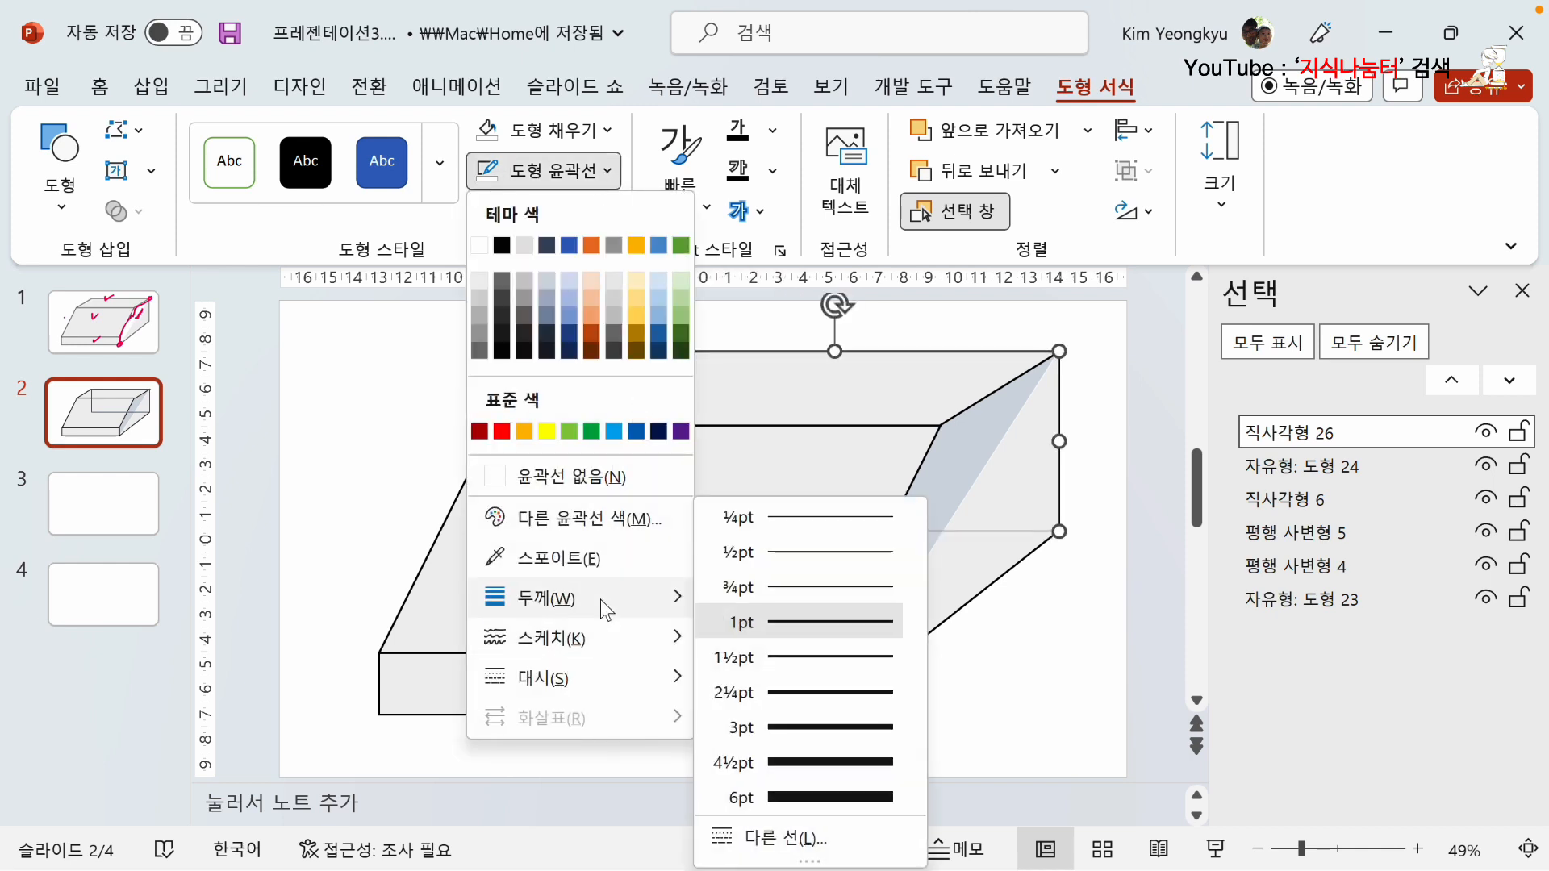
click(823, 587)
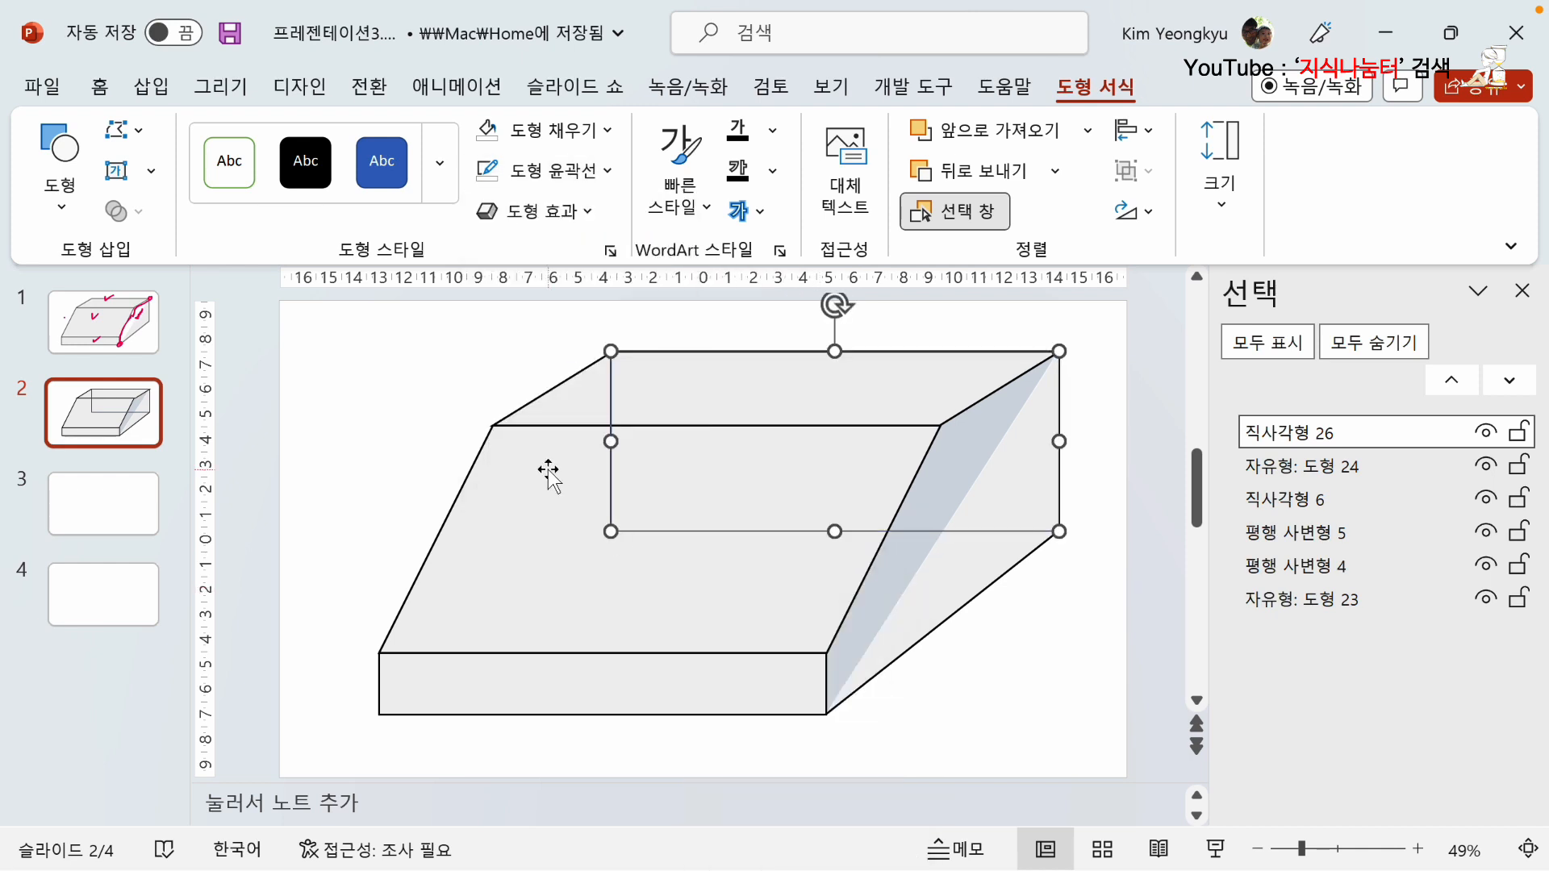
click(607, 171)
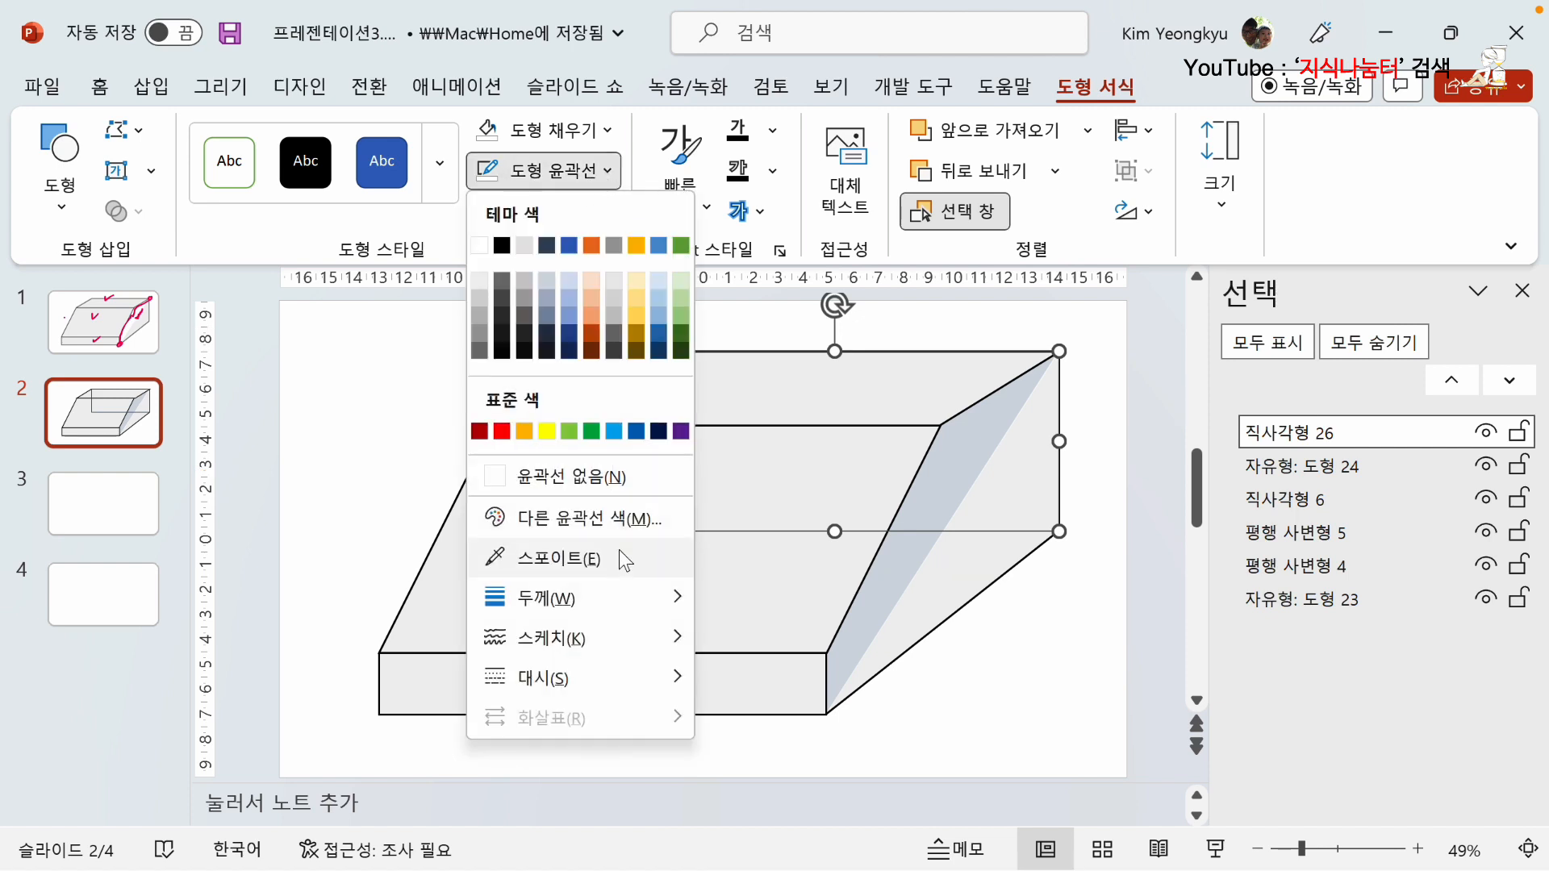
mouse_move(619, 673)
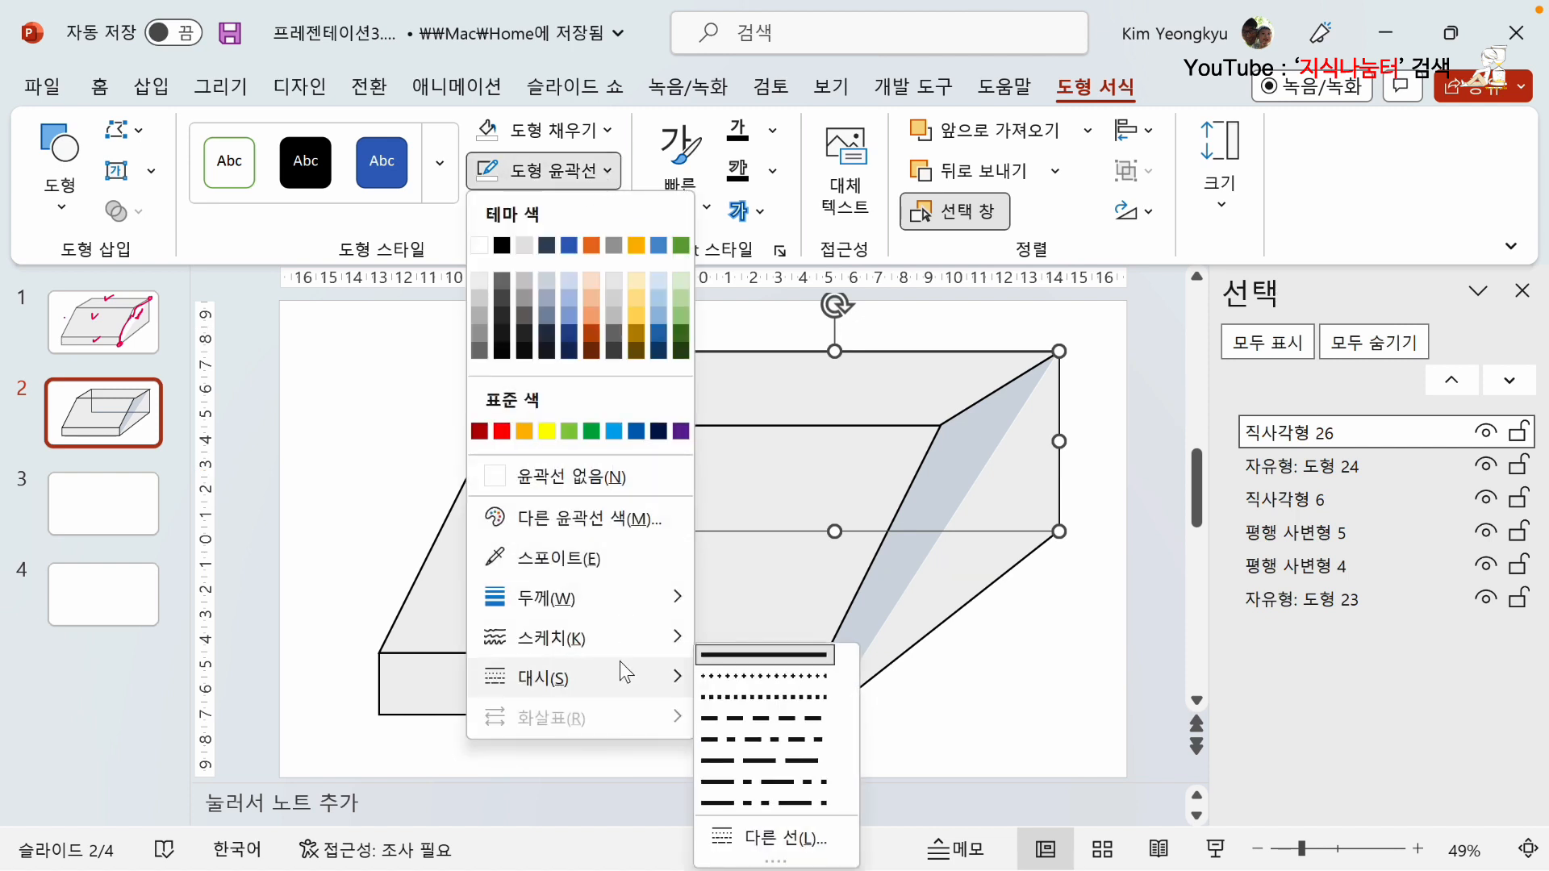
click(747, 718)
click(1116, 733)
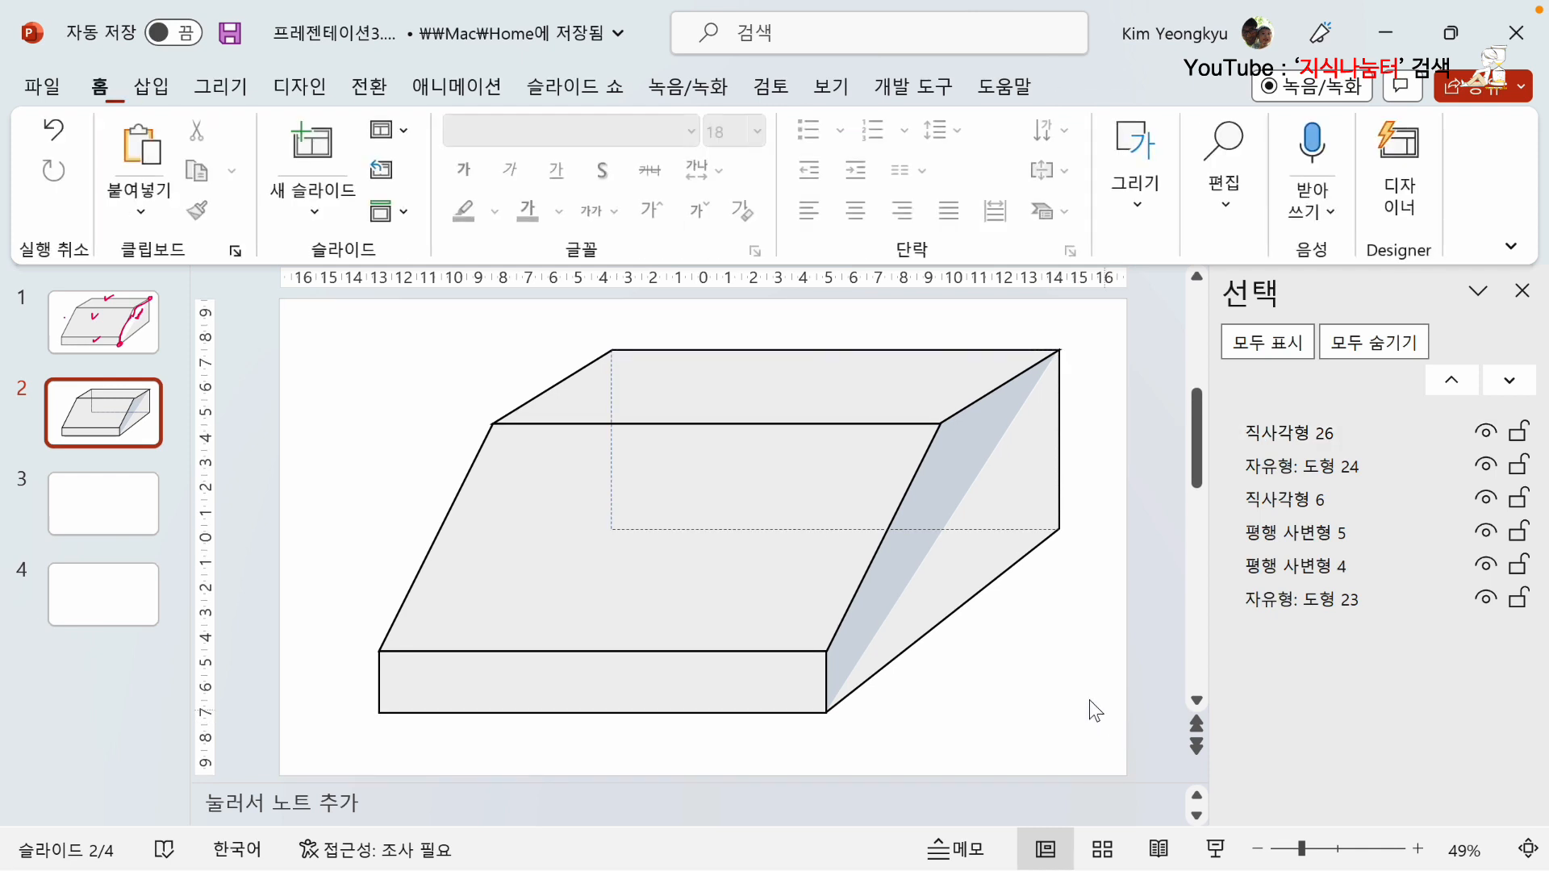
Set the rear-face rectangle's outline weight to 4½ pt.
click(1008, 531)
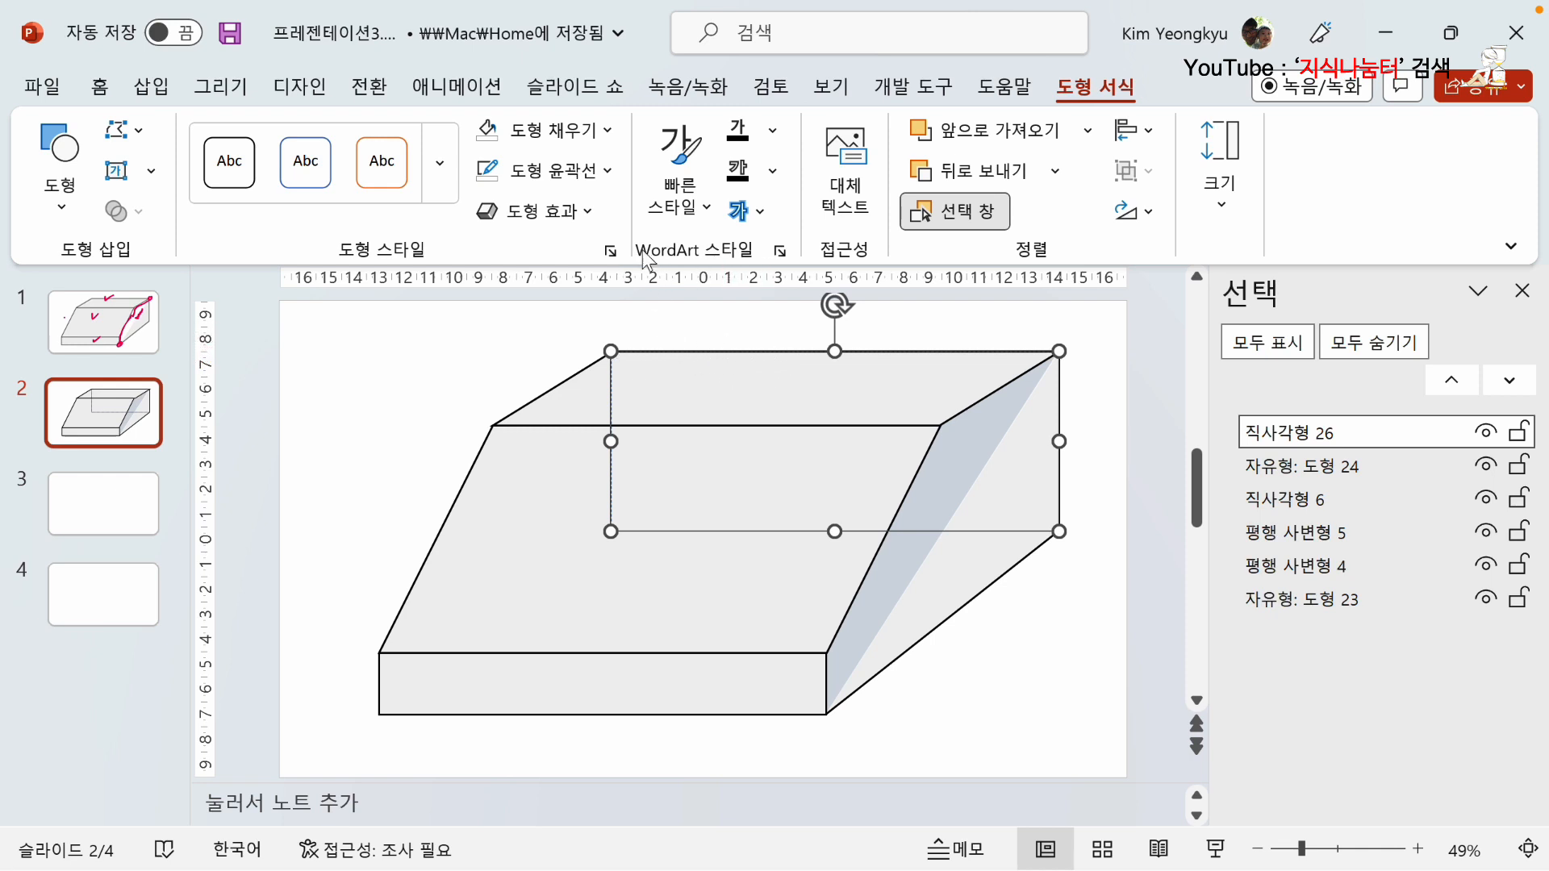
click(607, 172)
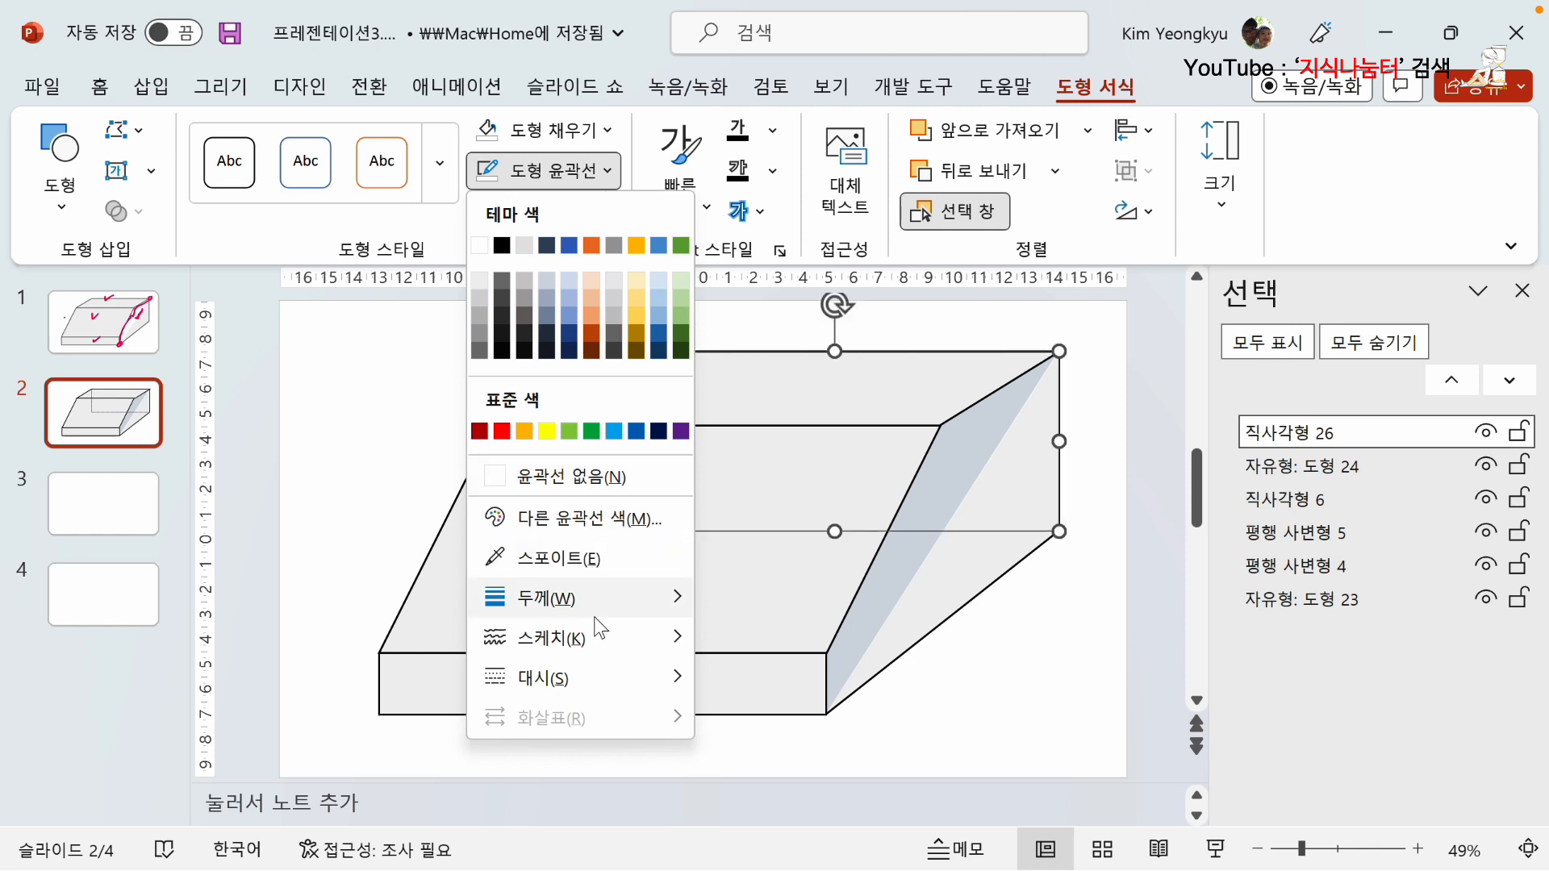
mouse_move(609, 617)
click(810, 756)
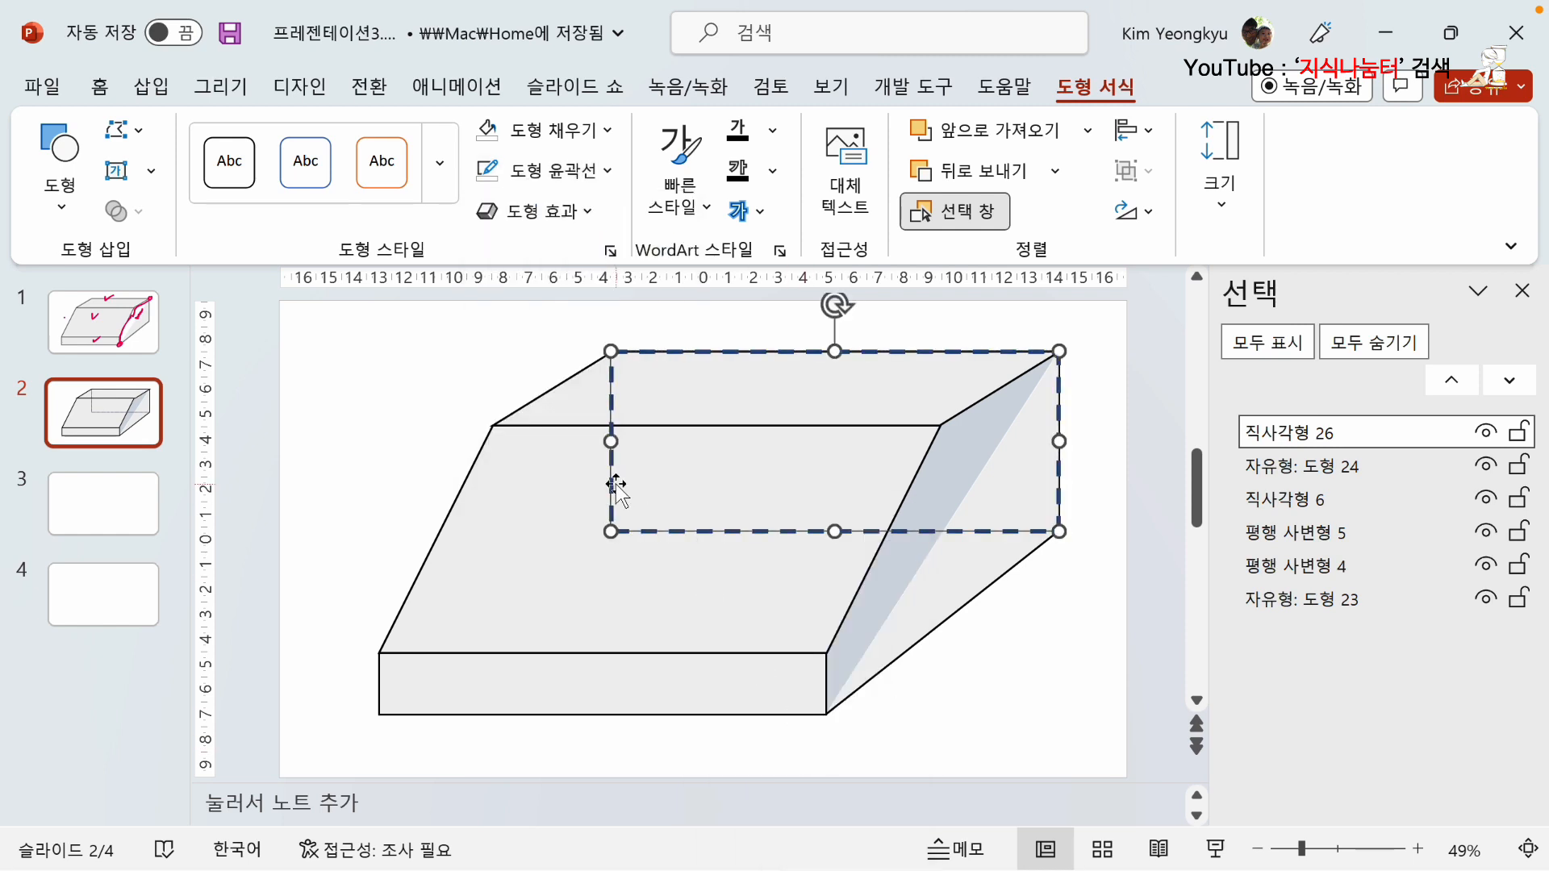
Change the rear-face rectangle's outline to a solid line in standard red.
click(608, 168)
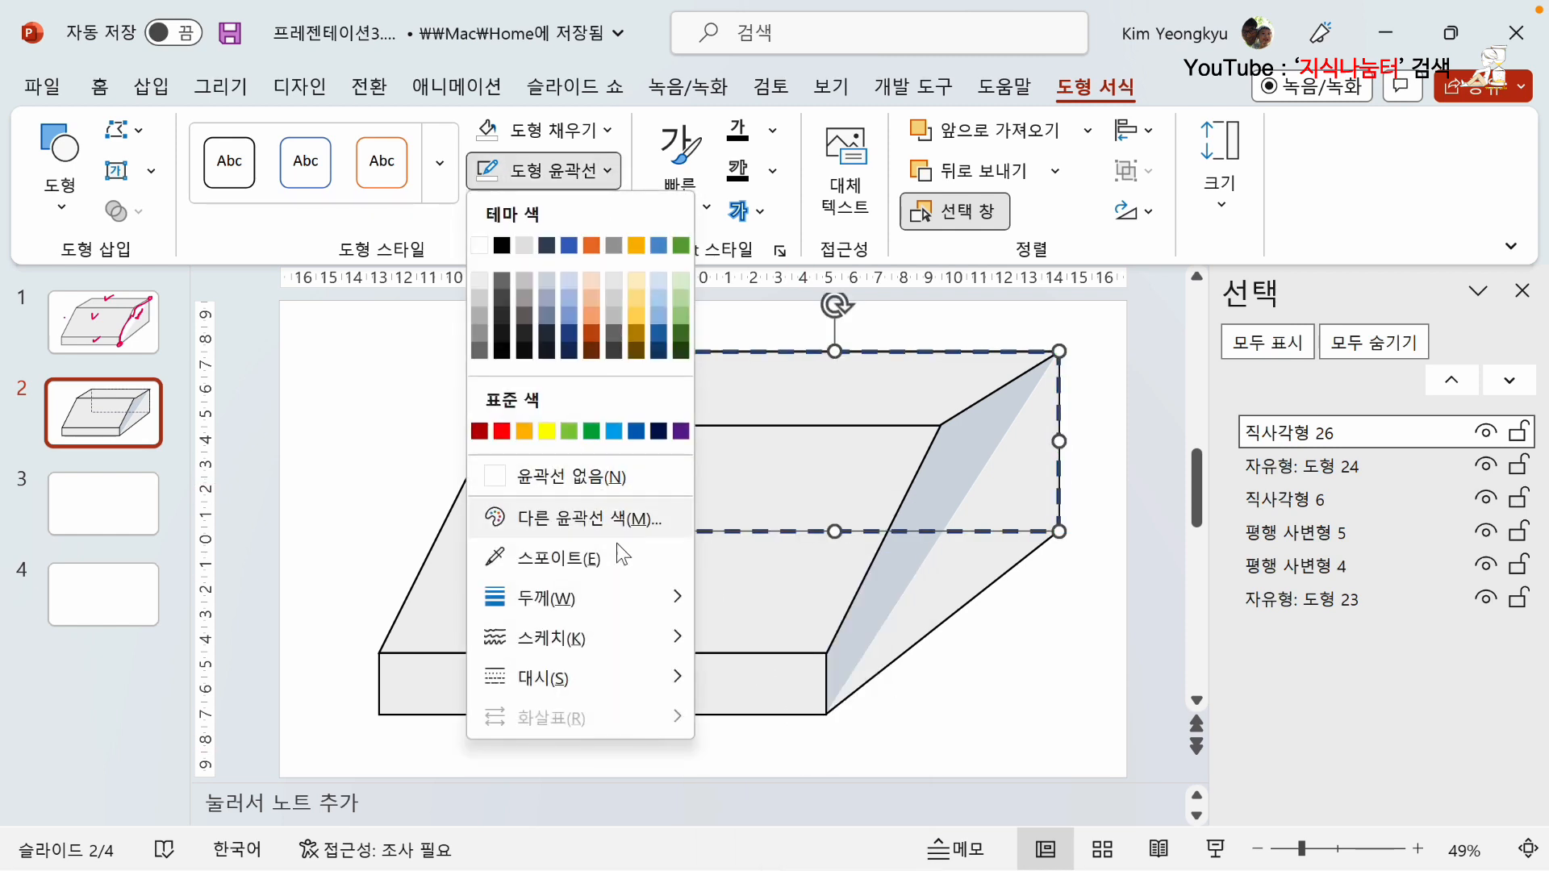
mouse_move(626, 677)
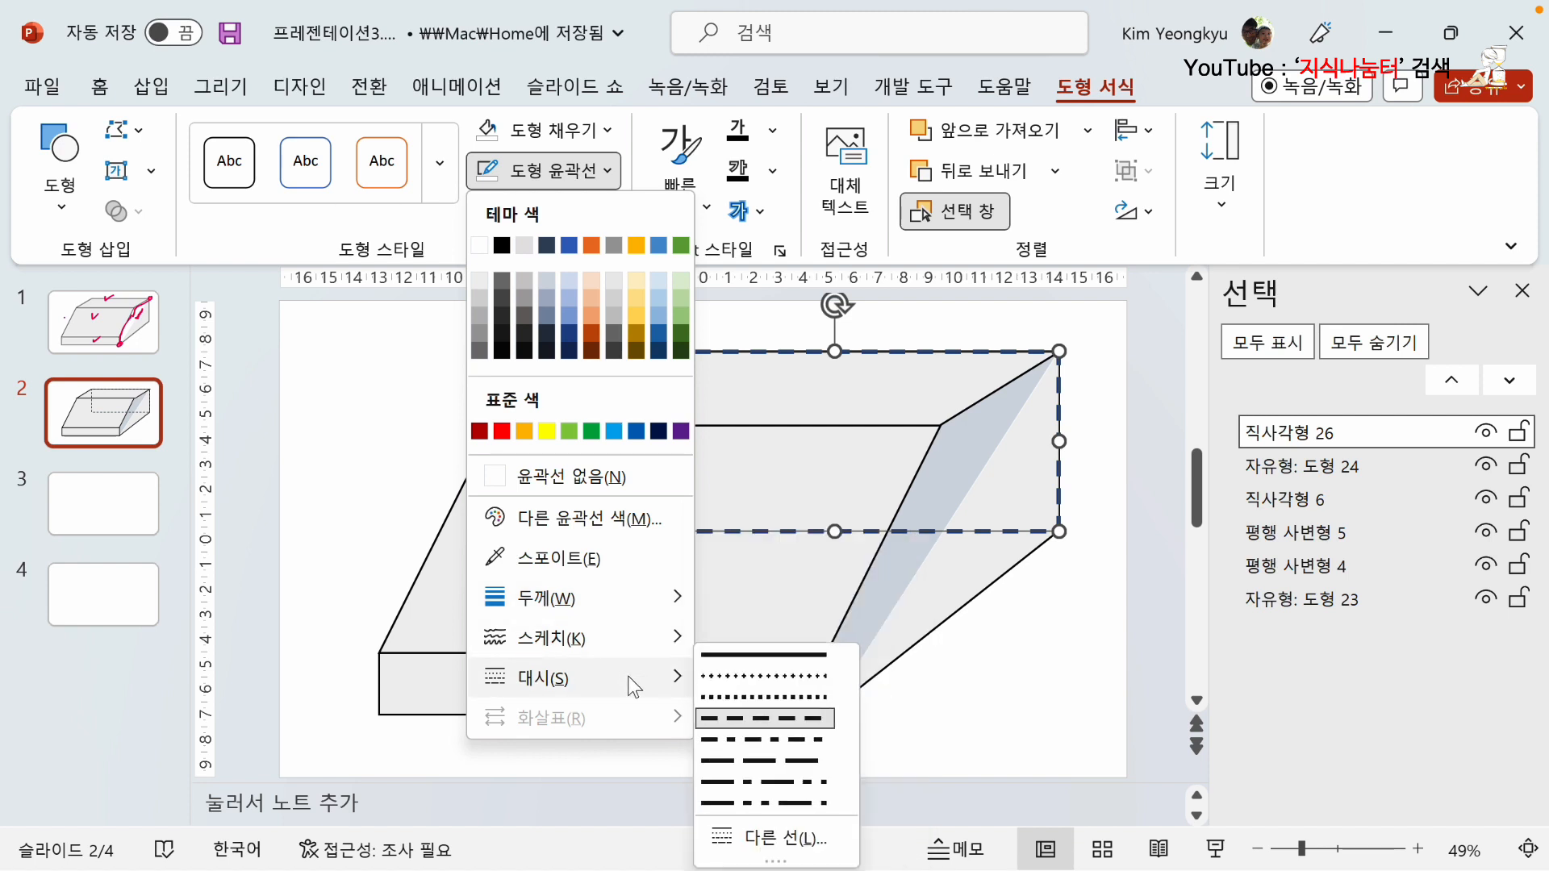
click(749, 658)
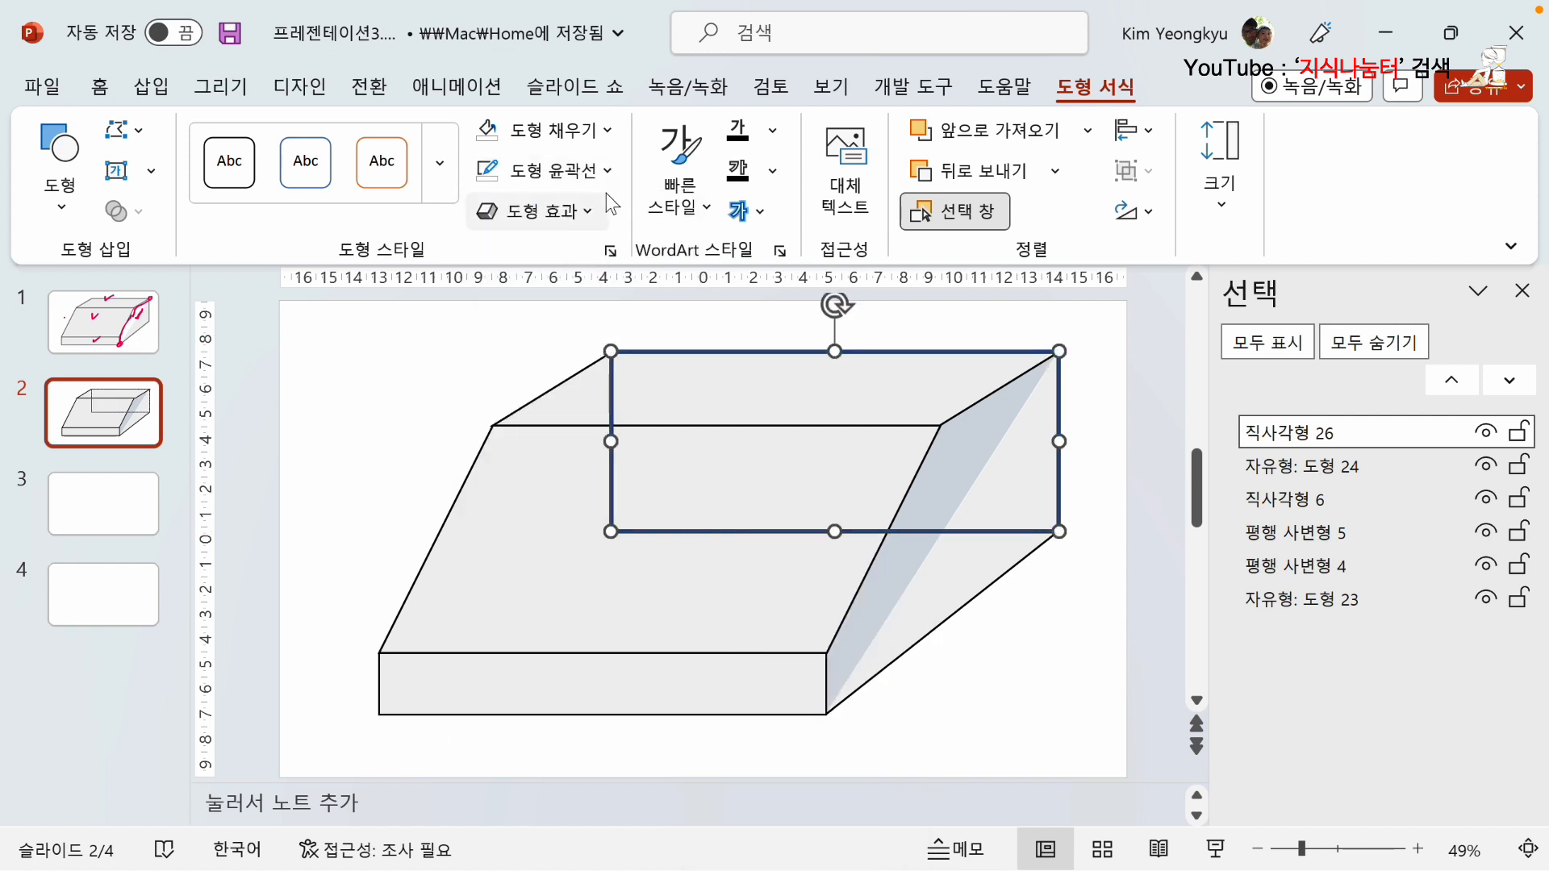
click(609, 168)
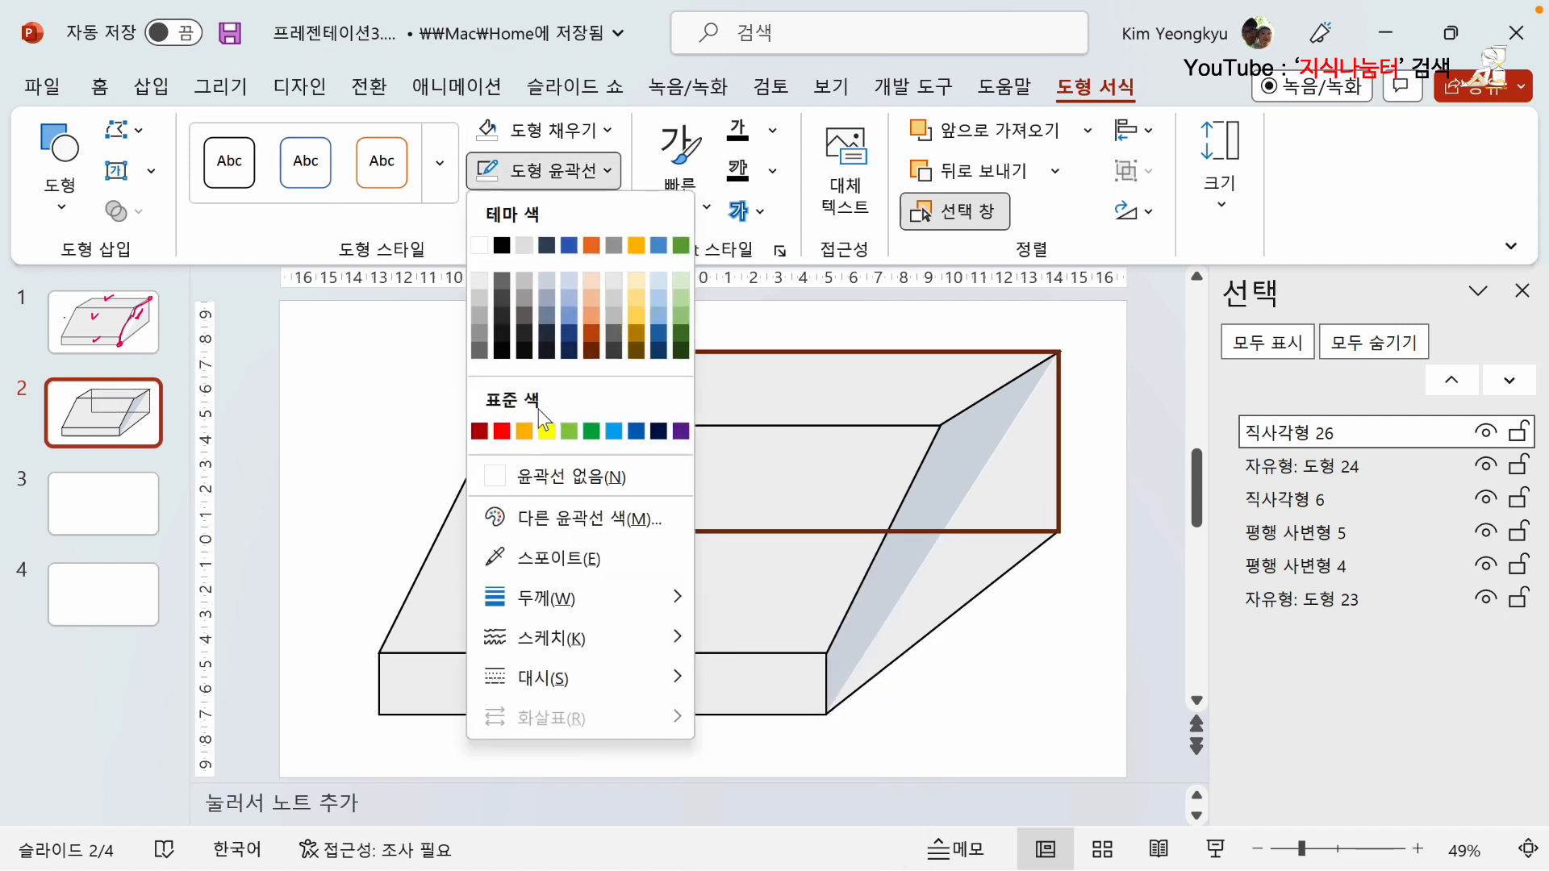
click(502, 431)
click(387, 410)
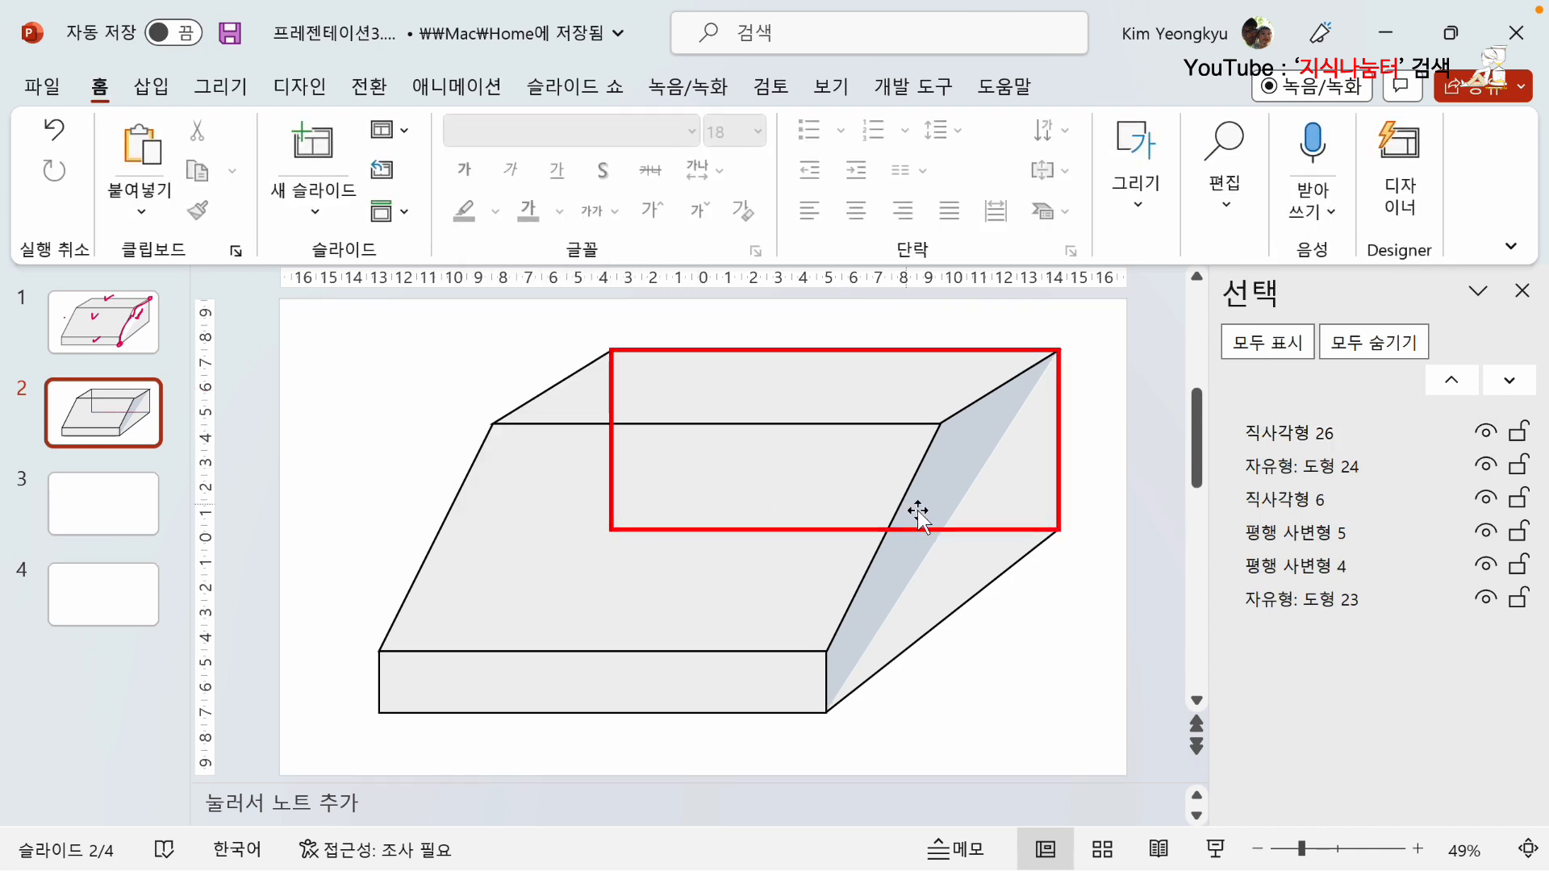
Add an edit point midway along the rear-face rectangle's upper edge and open the path there.
click(1006, 529)
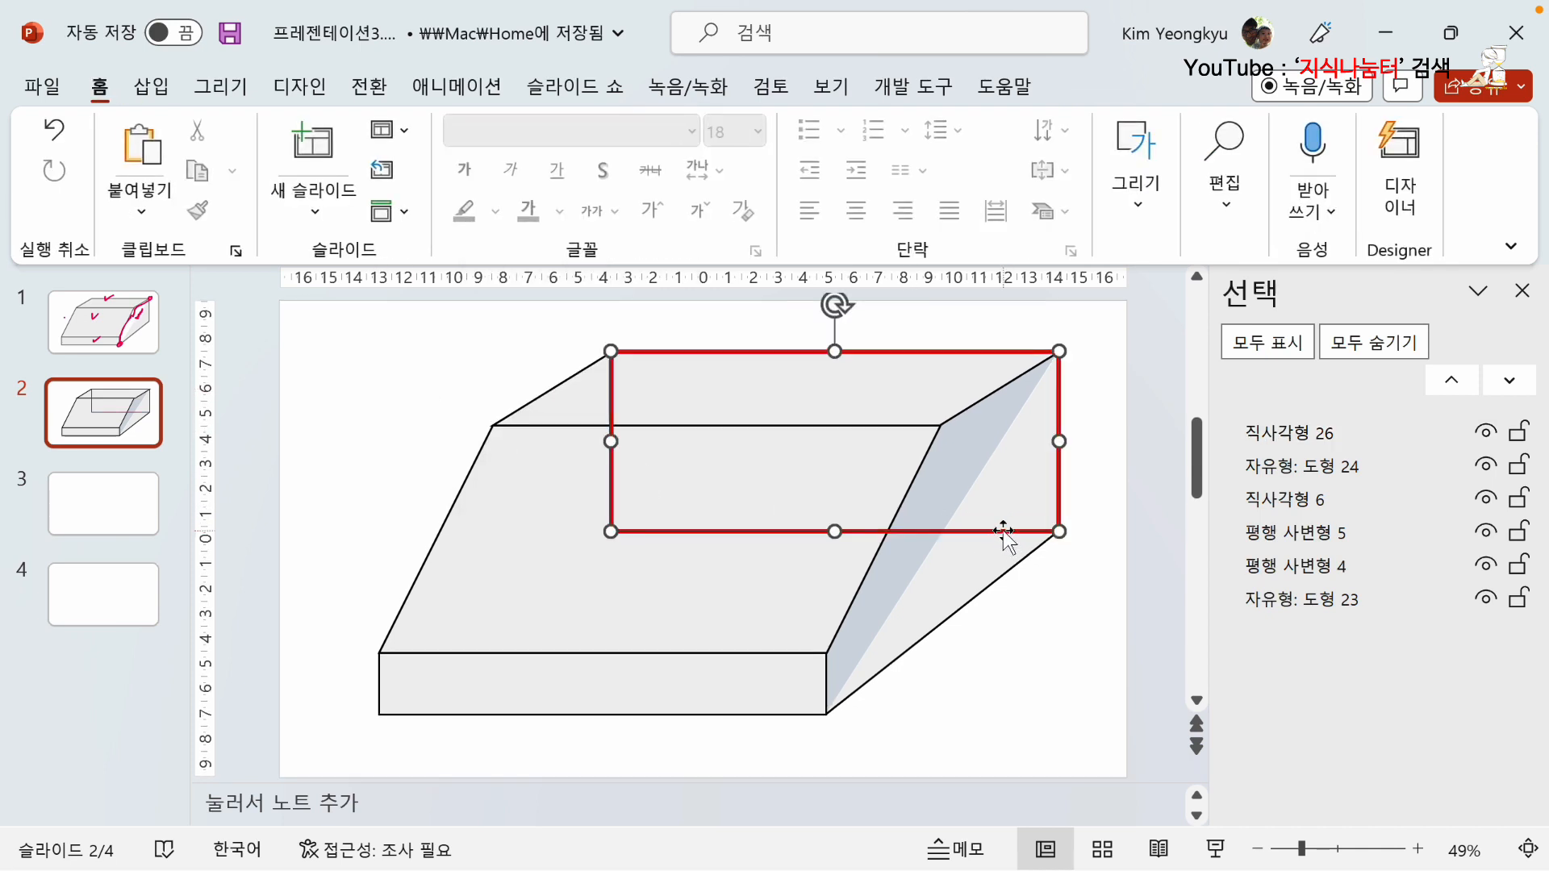
right_click(777, 532)
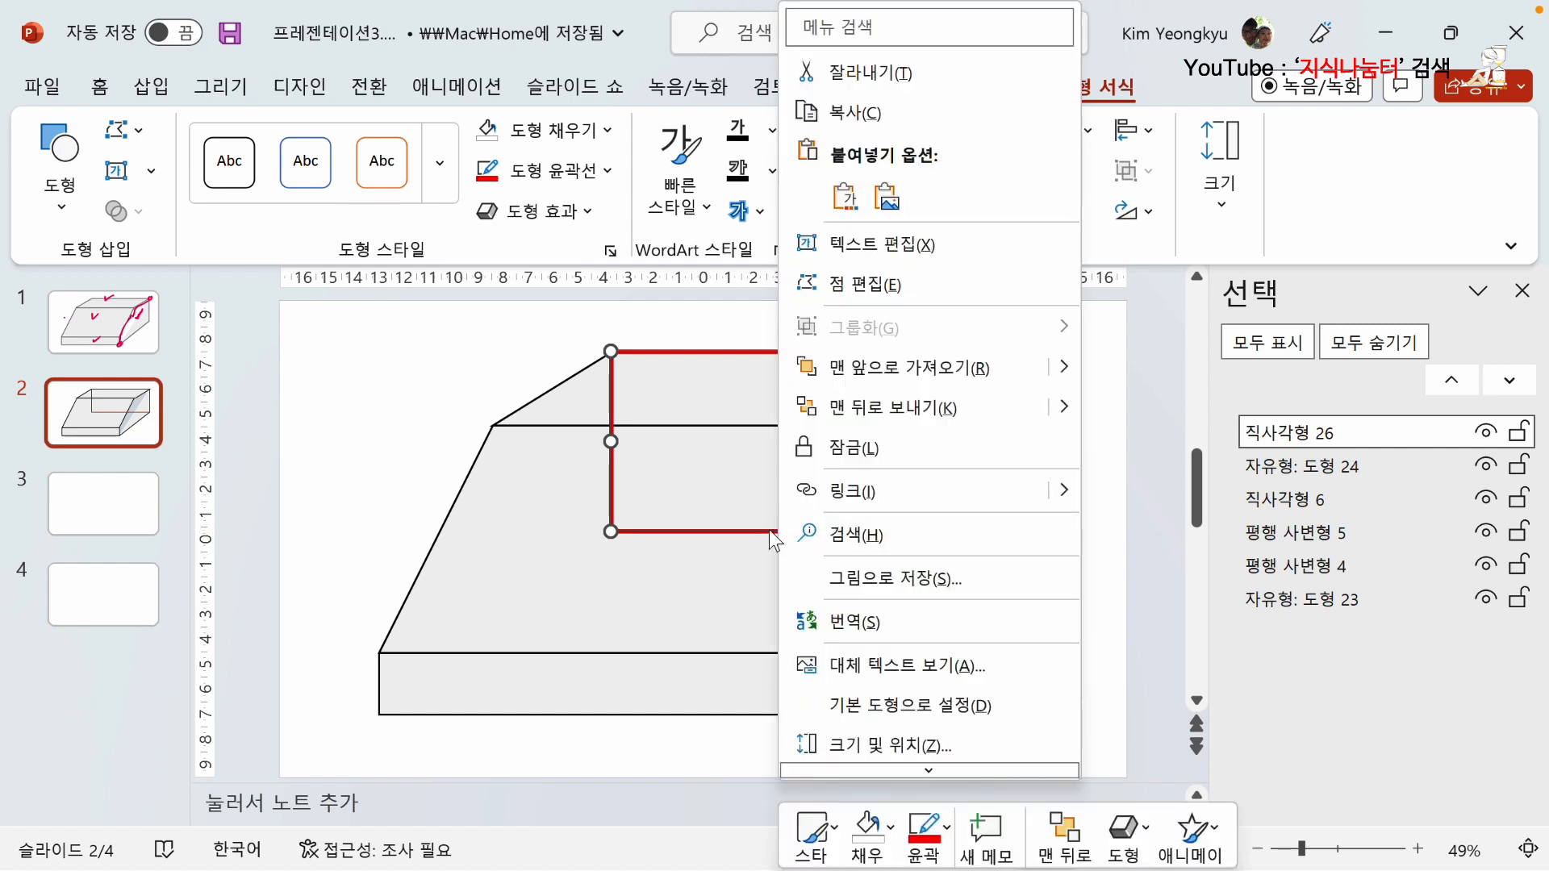
click(863, 285)
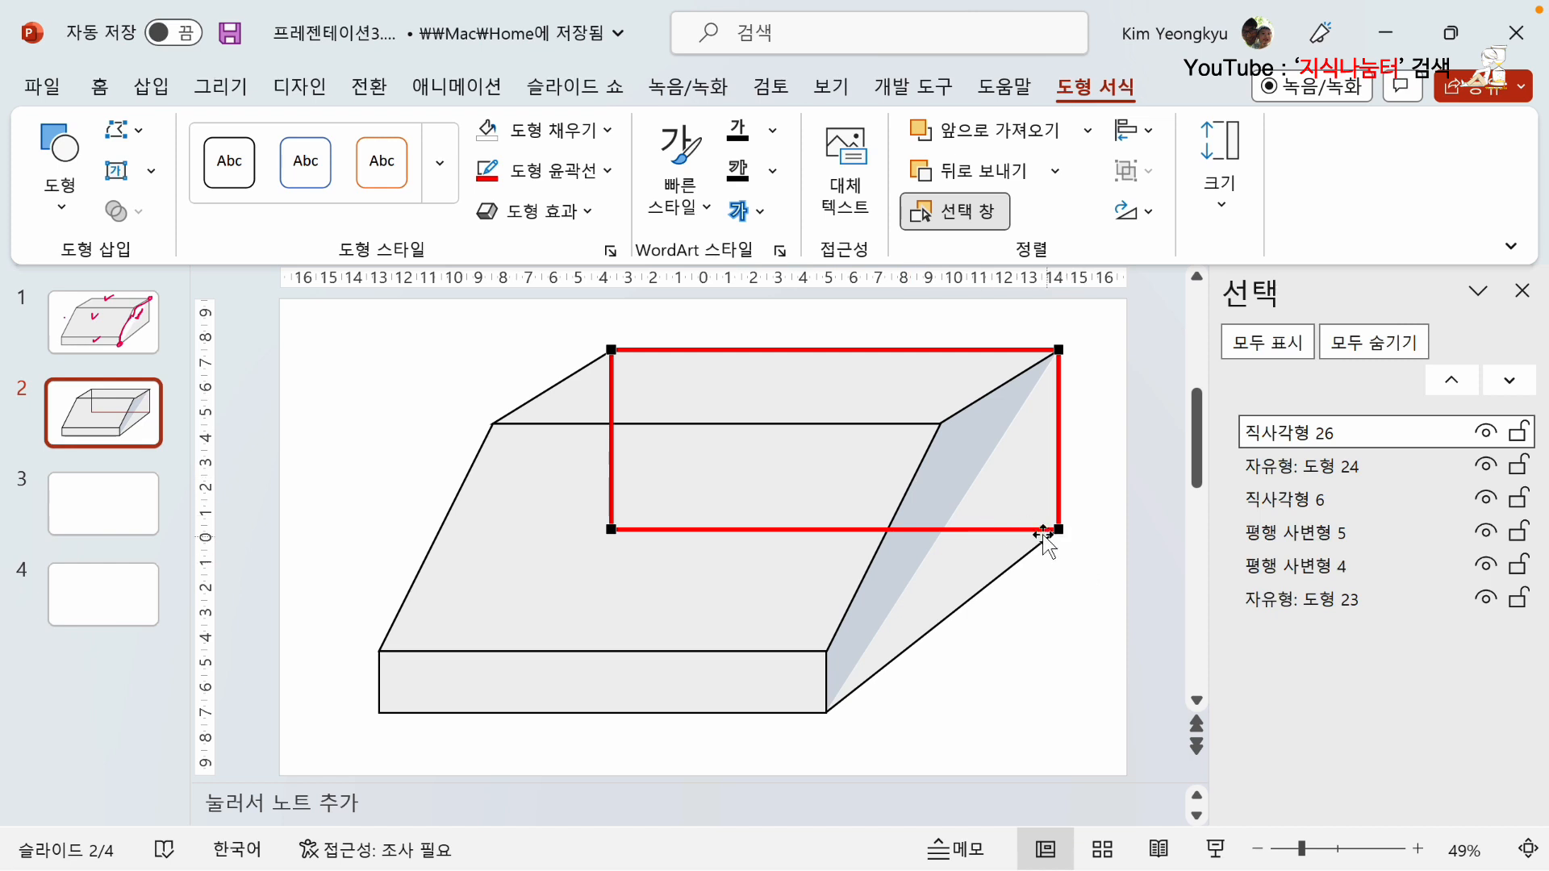
right_click(839, 350)
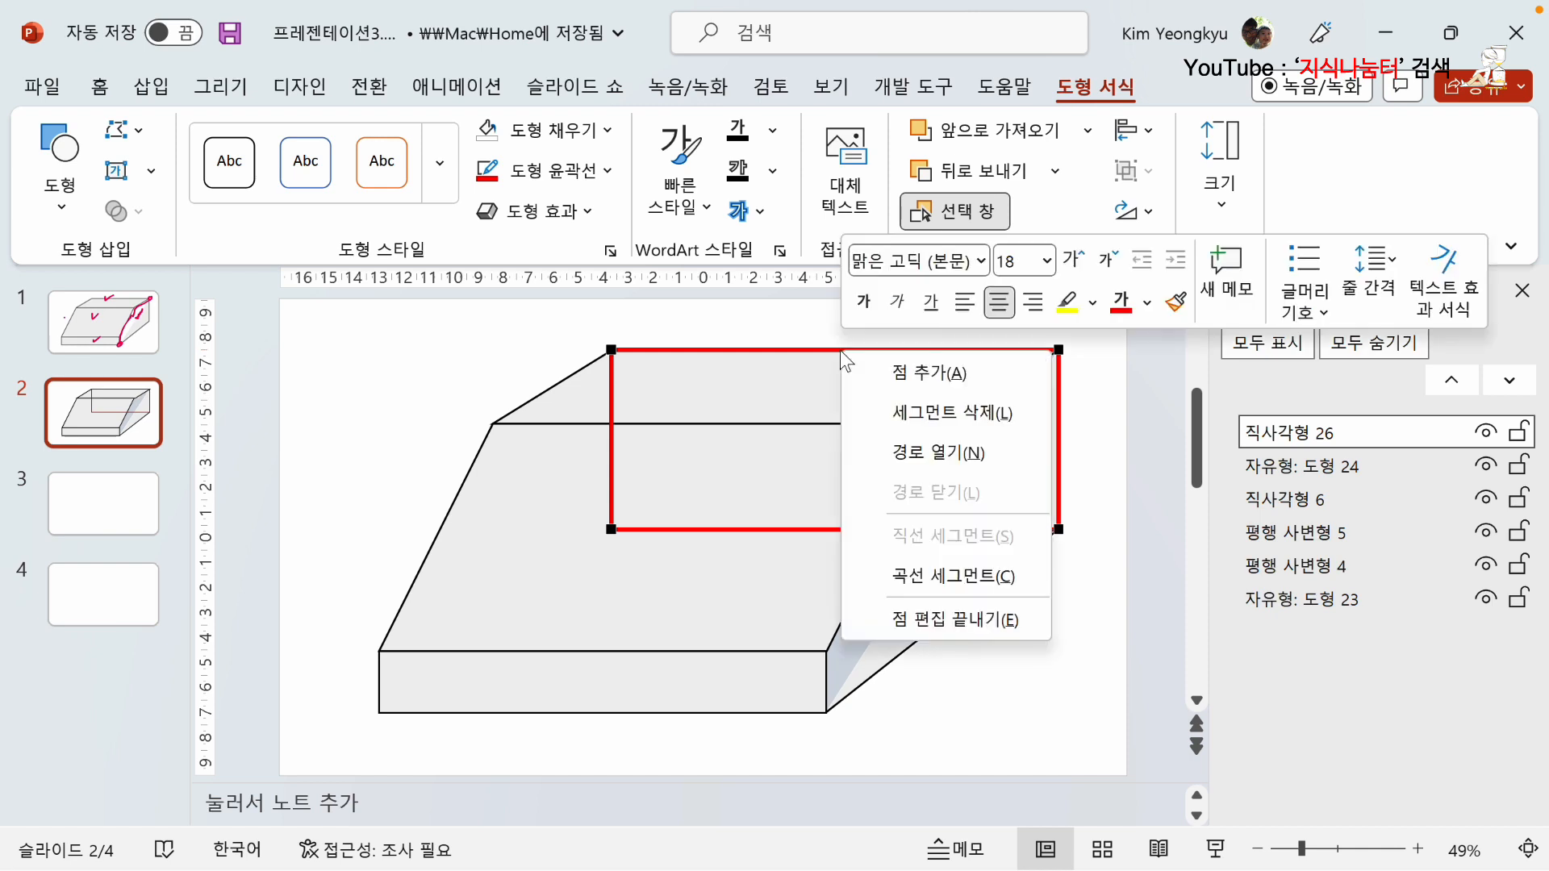
click(899, 372)
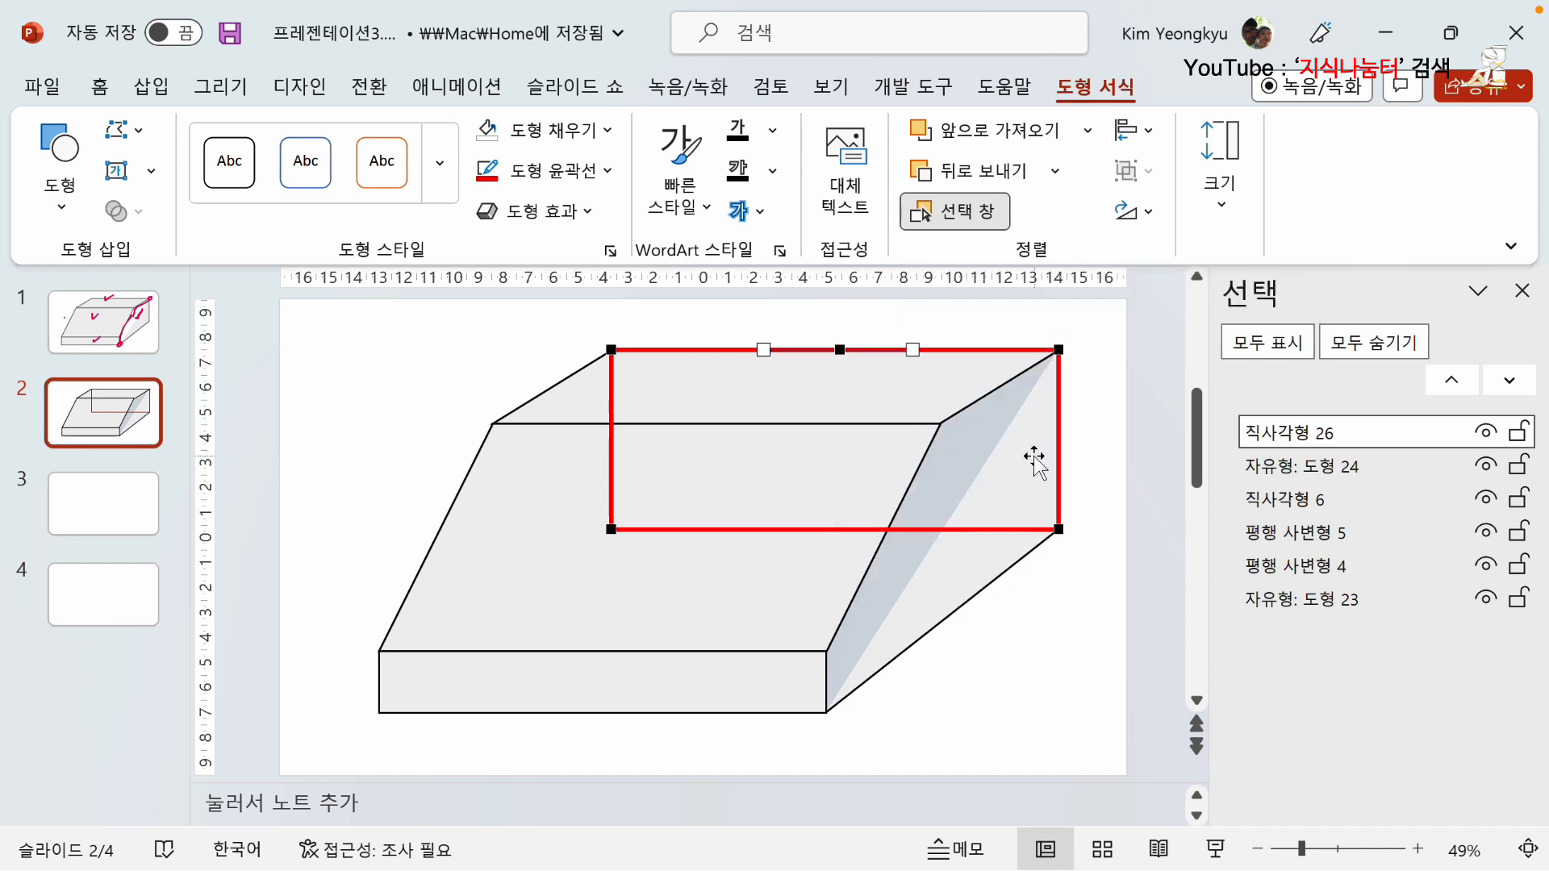
right_click(840, 350)
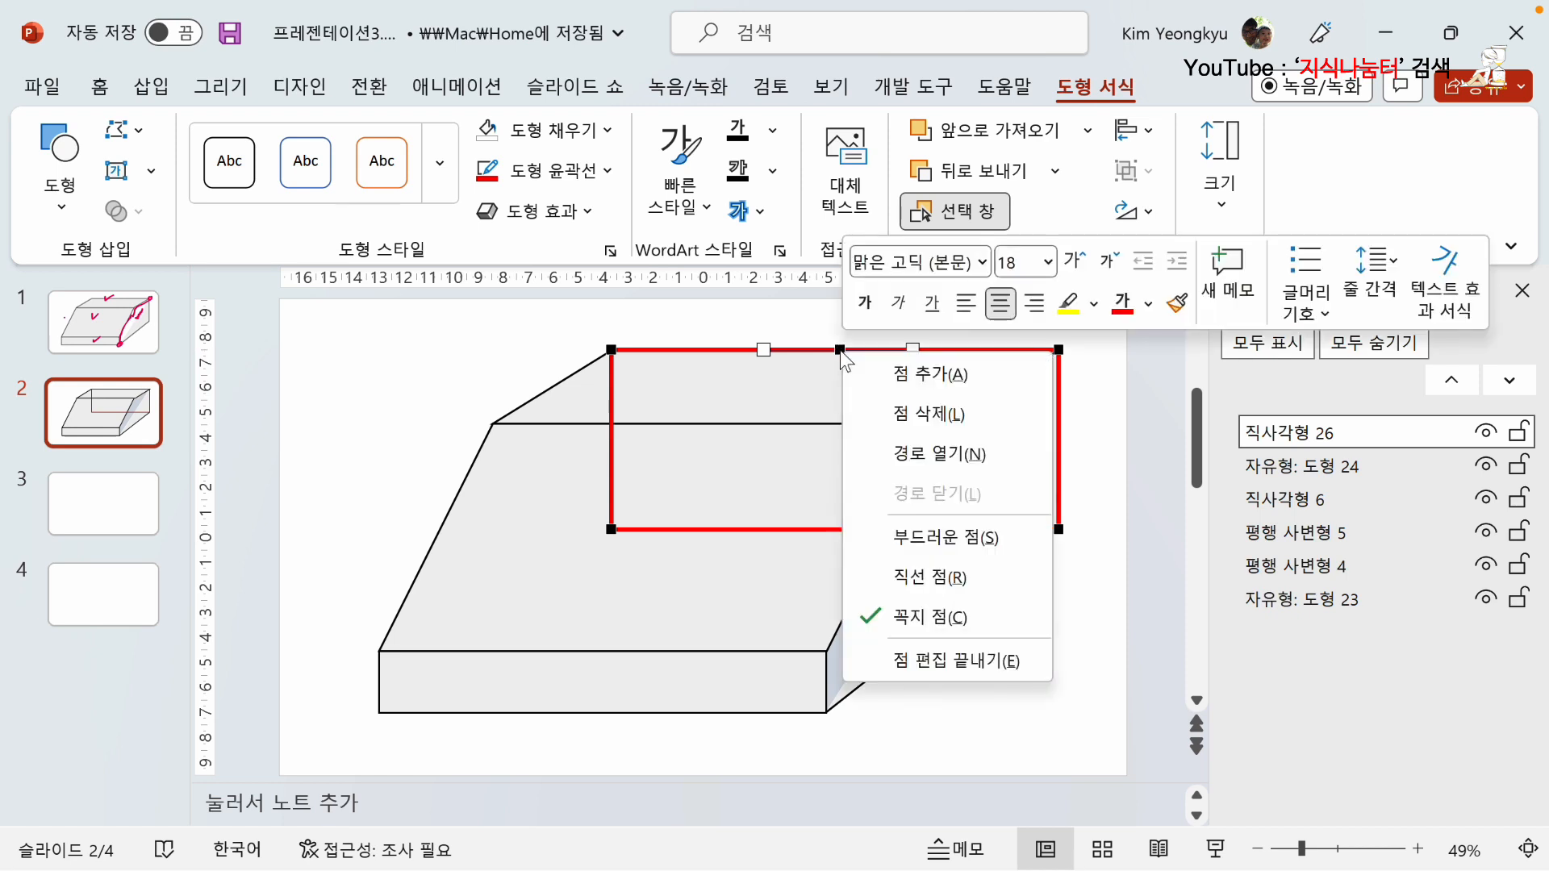
click(952, 453)
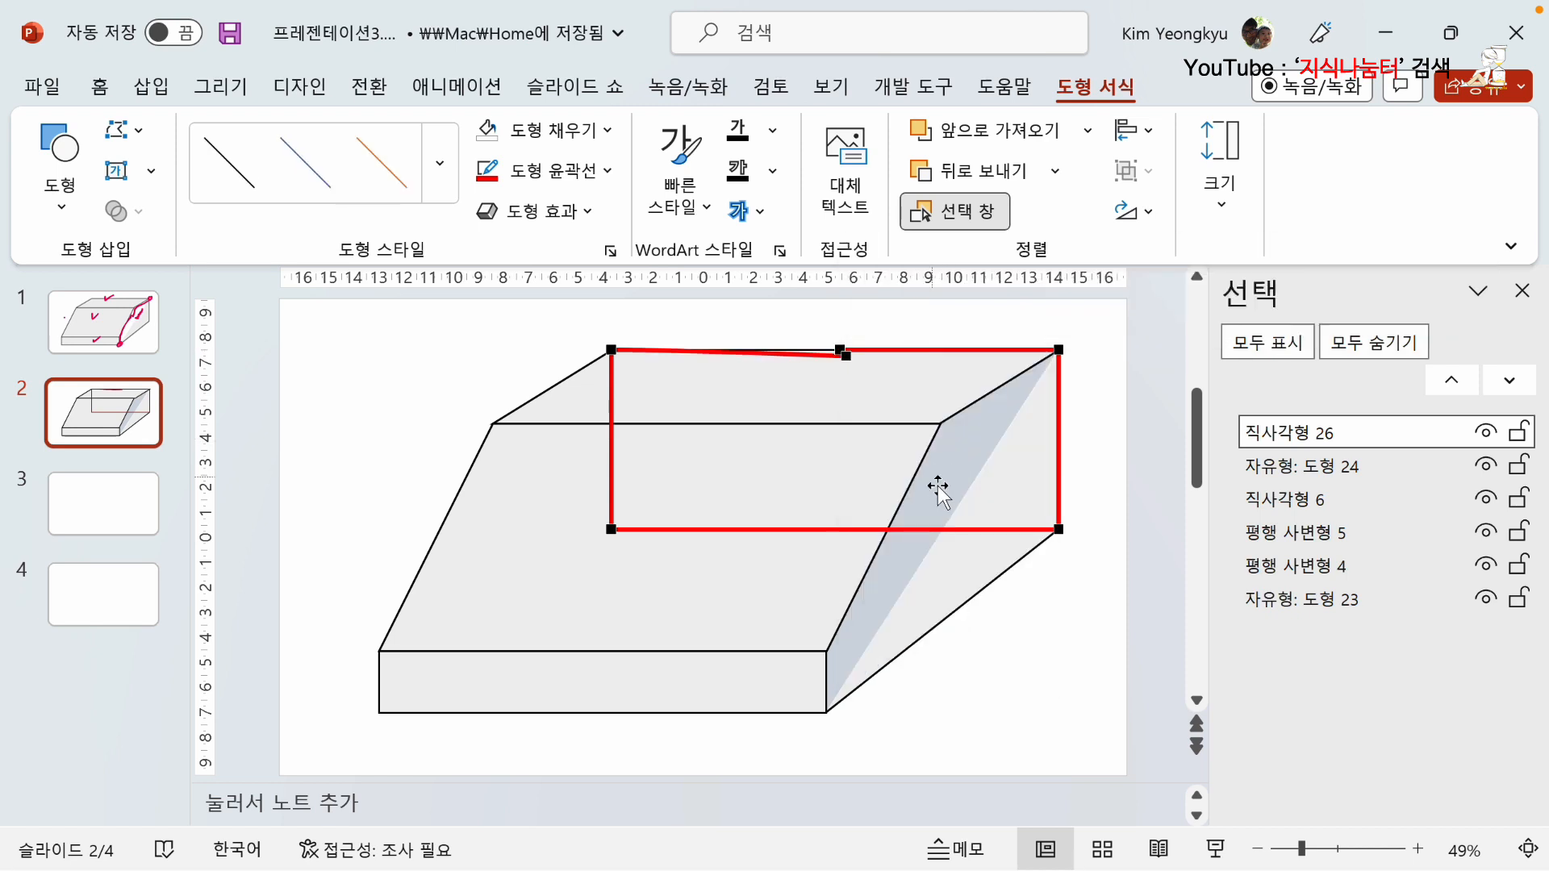
Delete the rear-face path's points along the upper edge and at its upper-right corner, keeping only the left and lower edges.
right_click(843, 354)
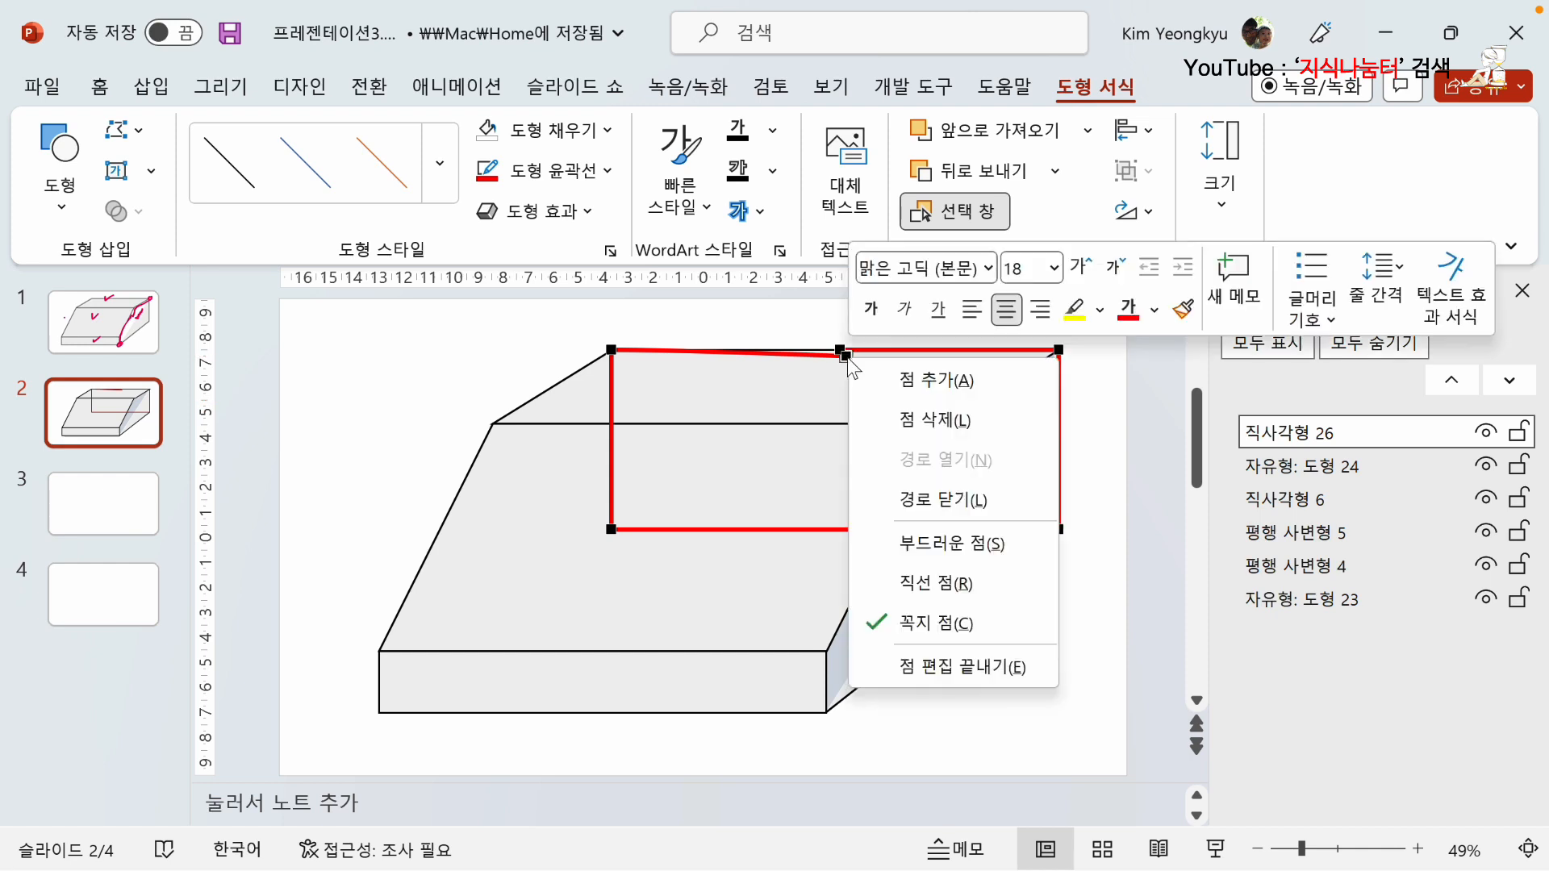
click(946, 425)
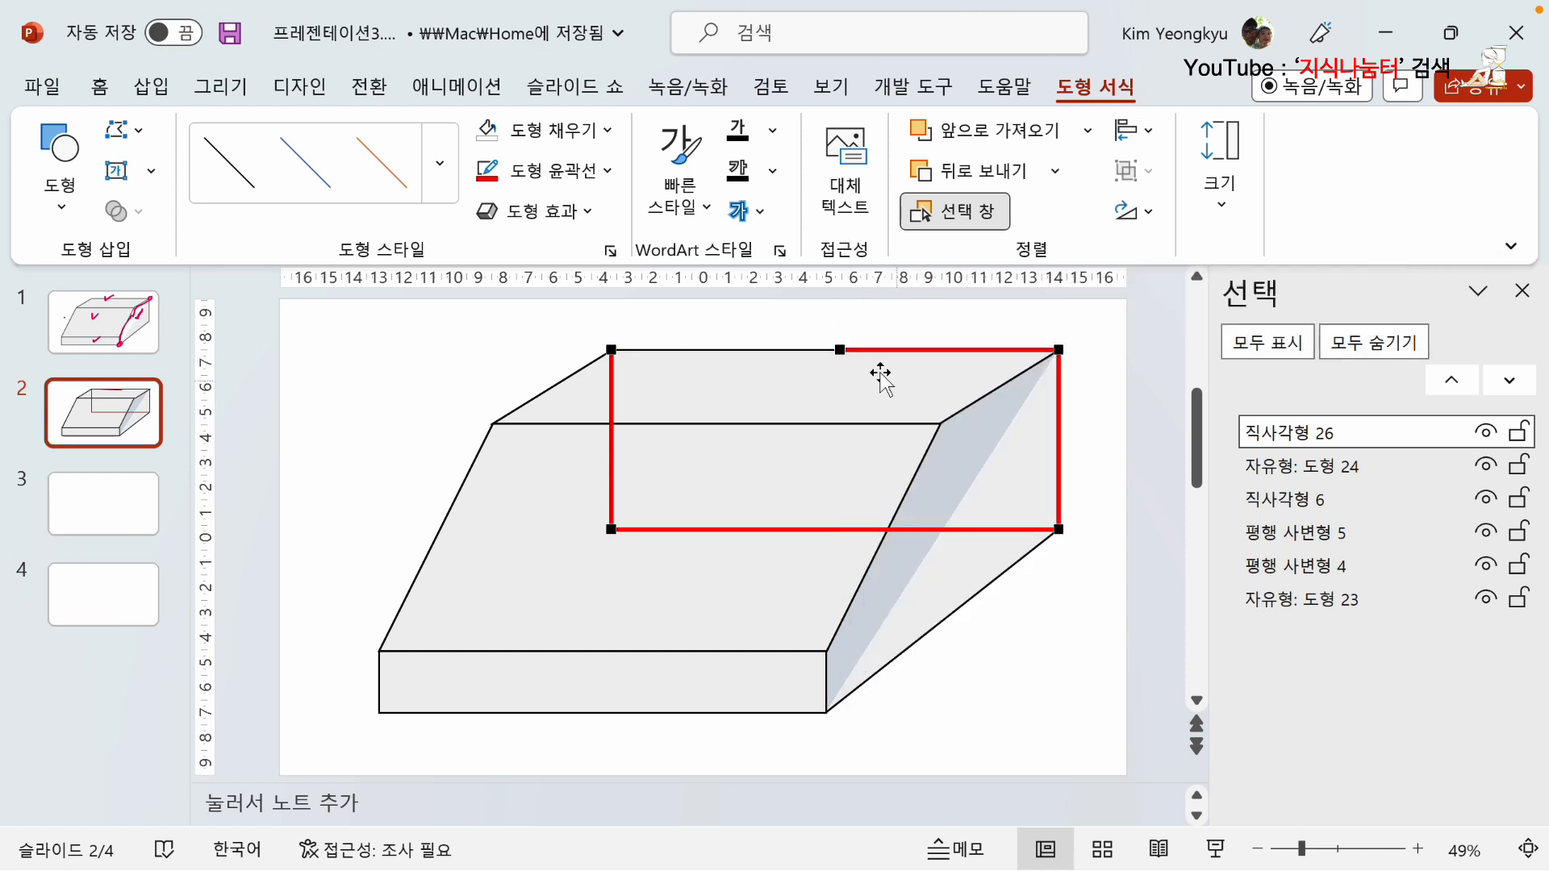
right_click(839, 349)
click(936, 413)
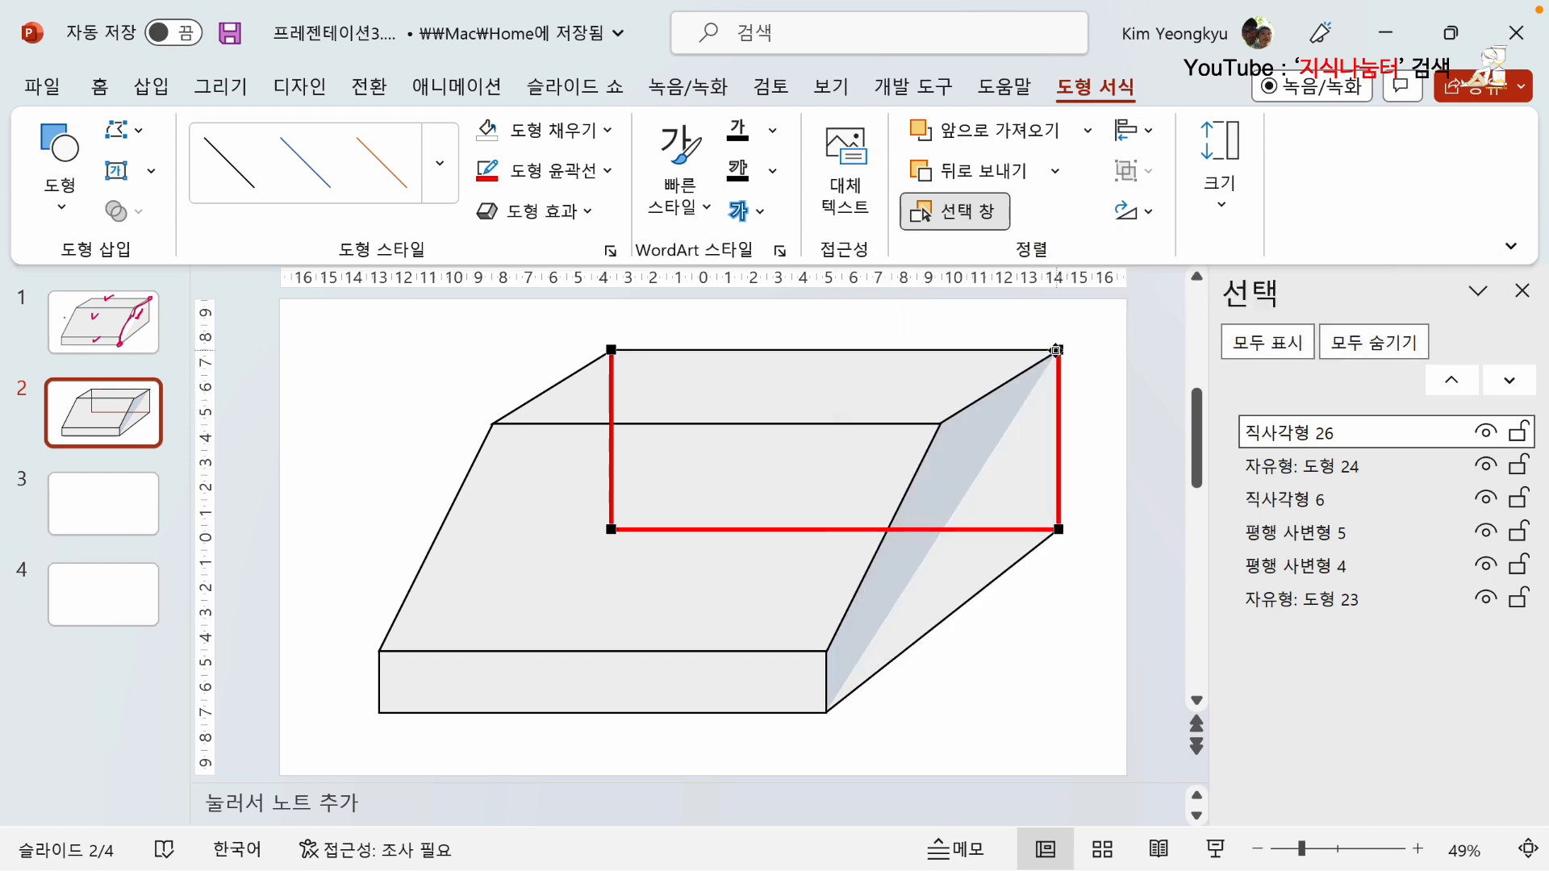
right_click(1059, 349)
click(1159, 411)
click(1094, 692)
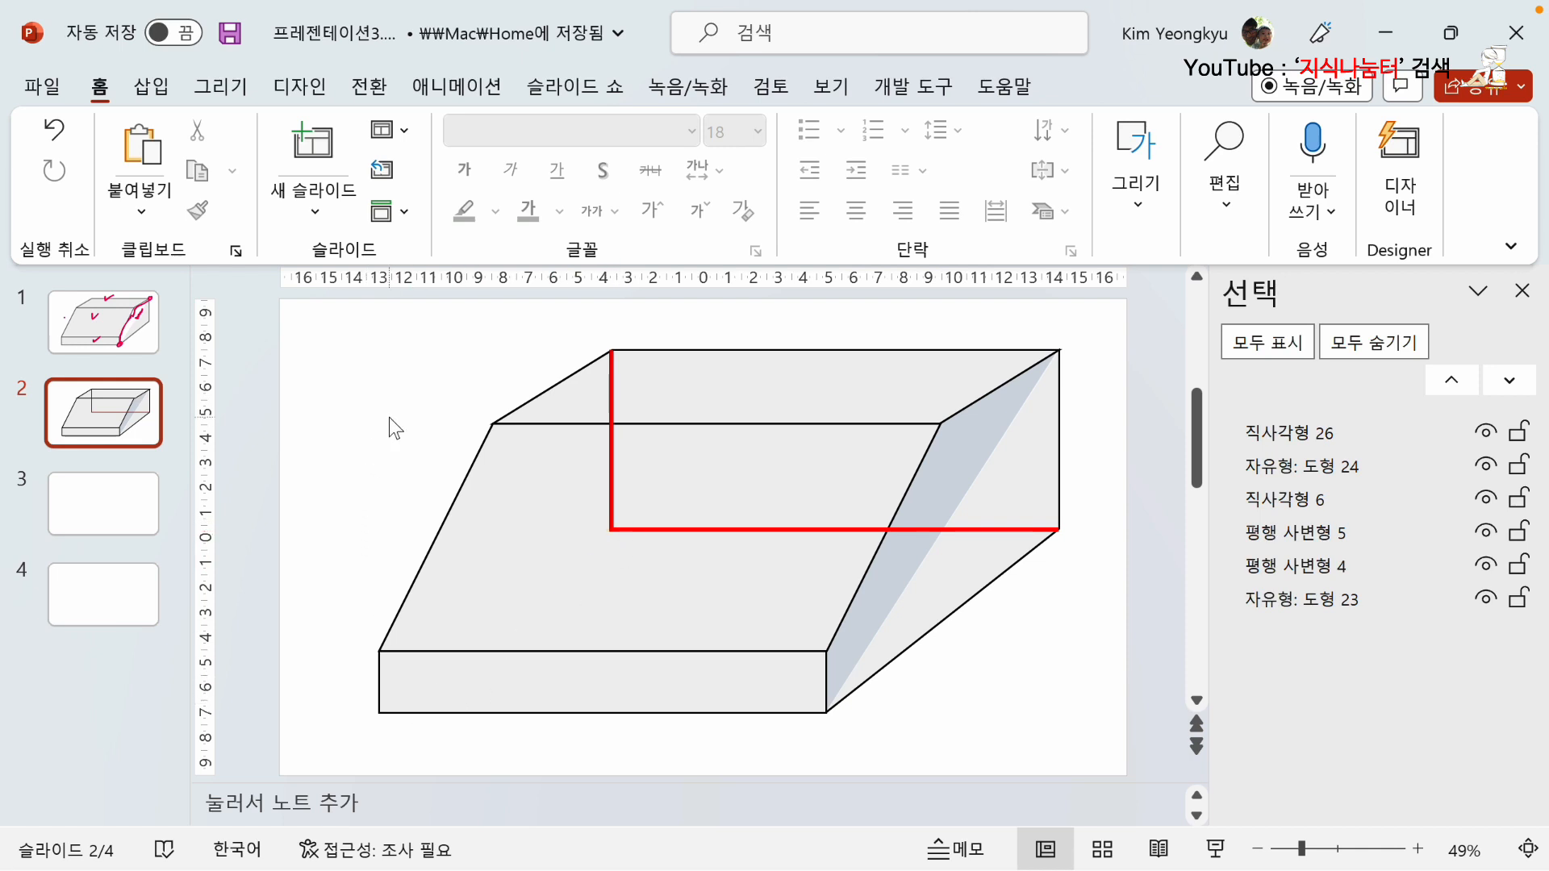
Draw a straight line from the rear face's lower-left corner to the front face's lower-left corner.
click(153, 91)
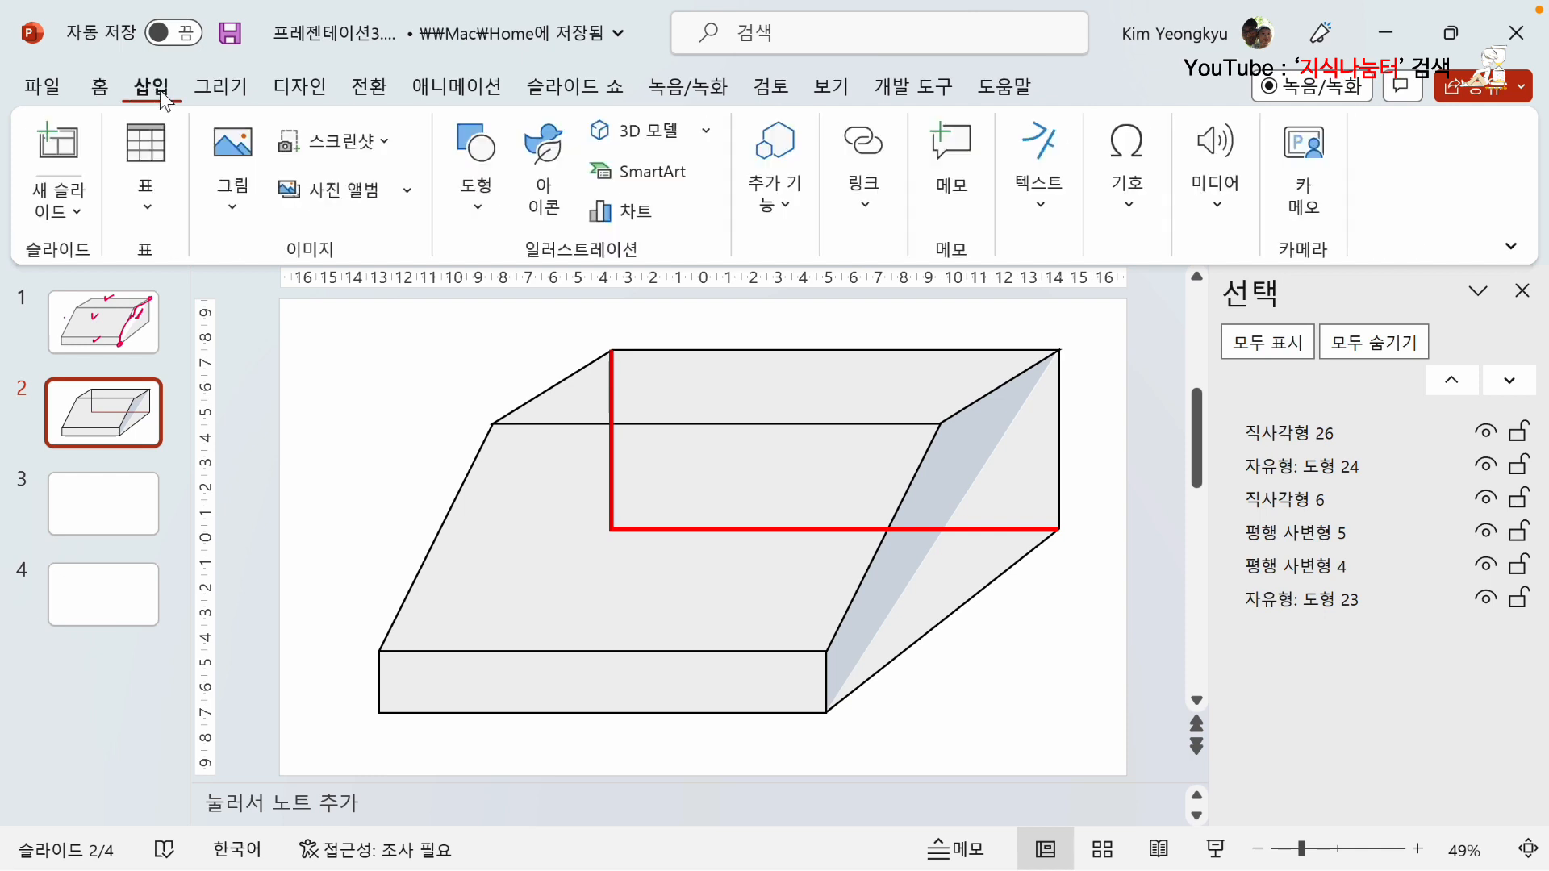
click(480, 207)
click(460, 396)
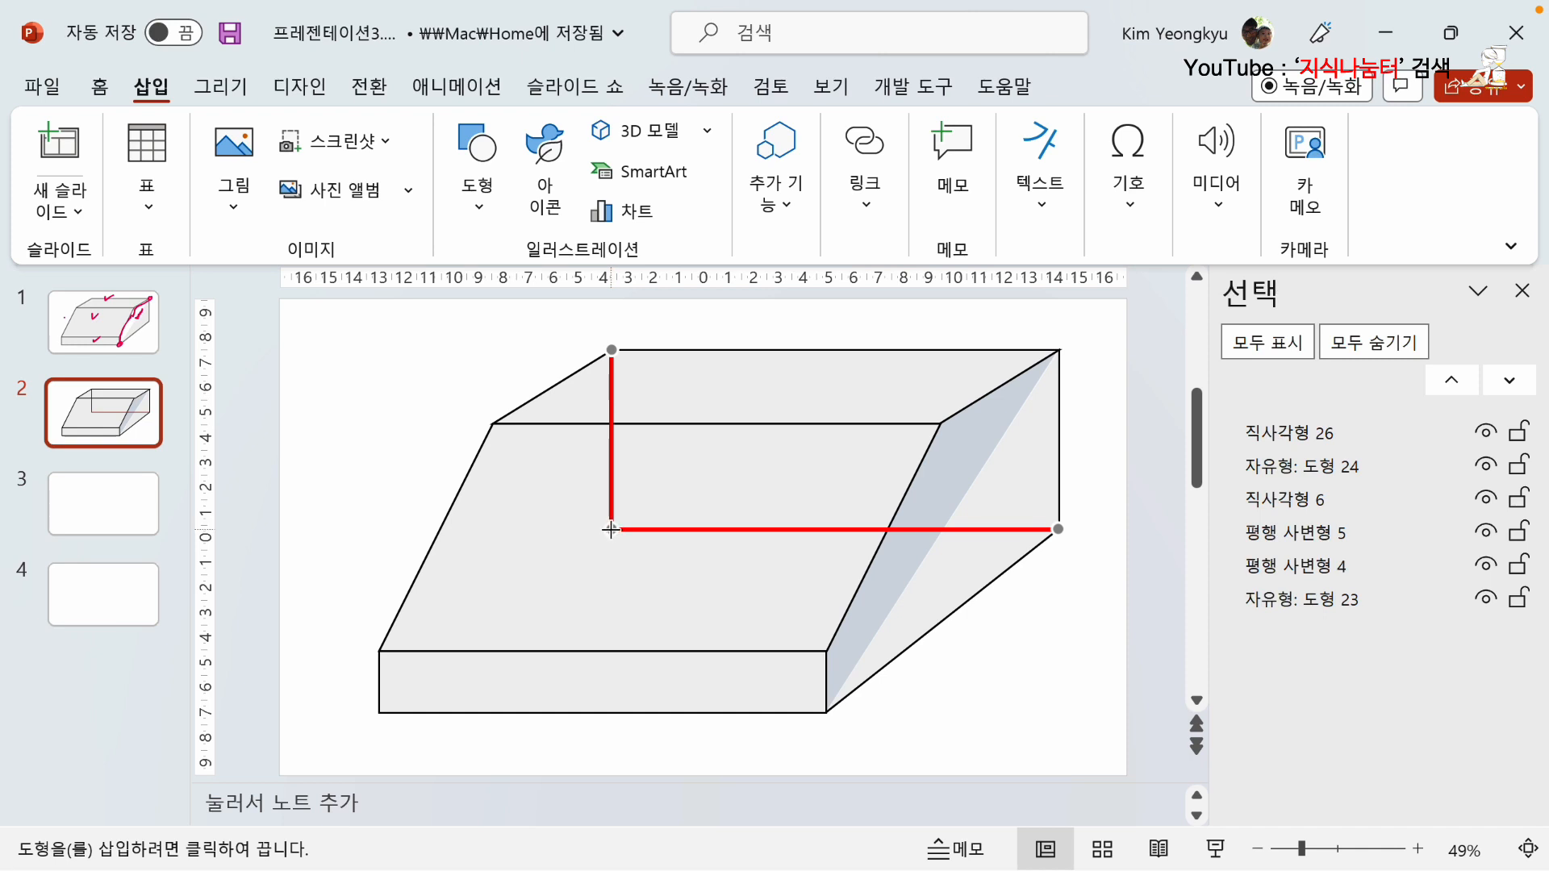
drag(611, 530, 378, 714)
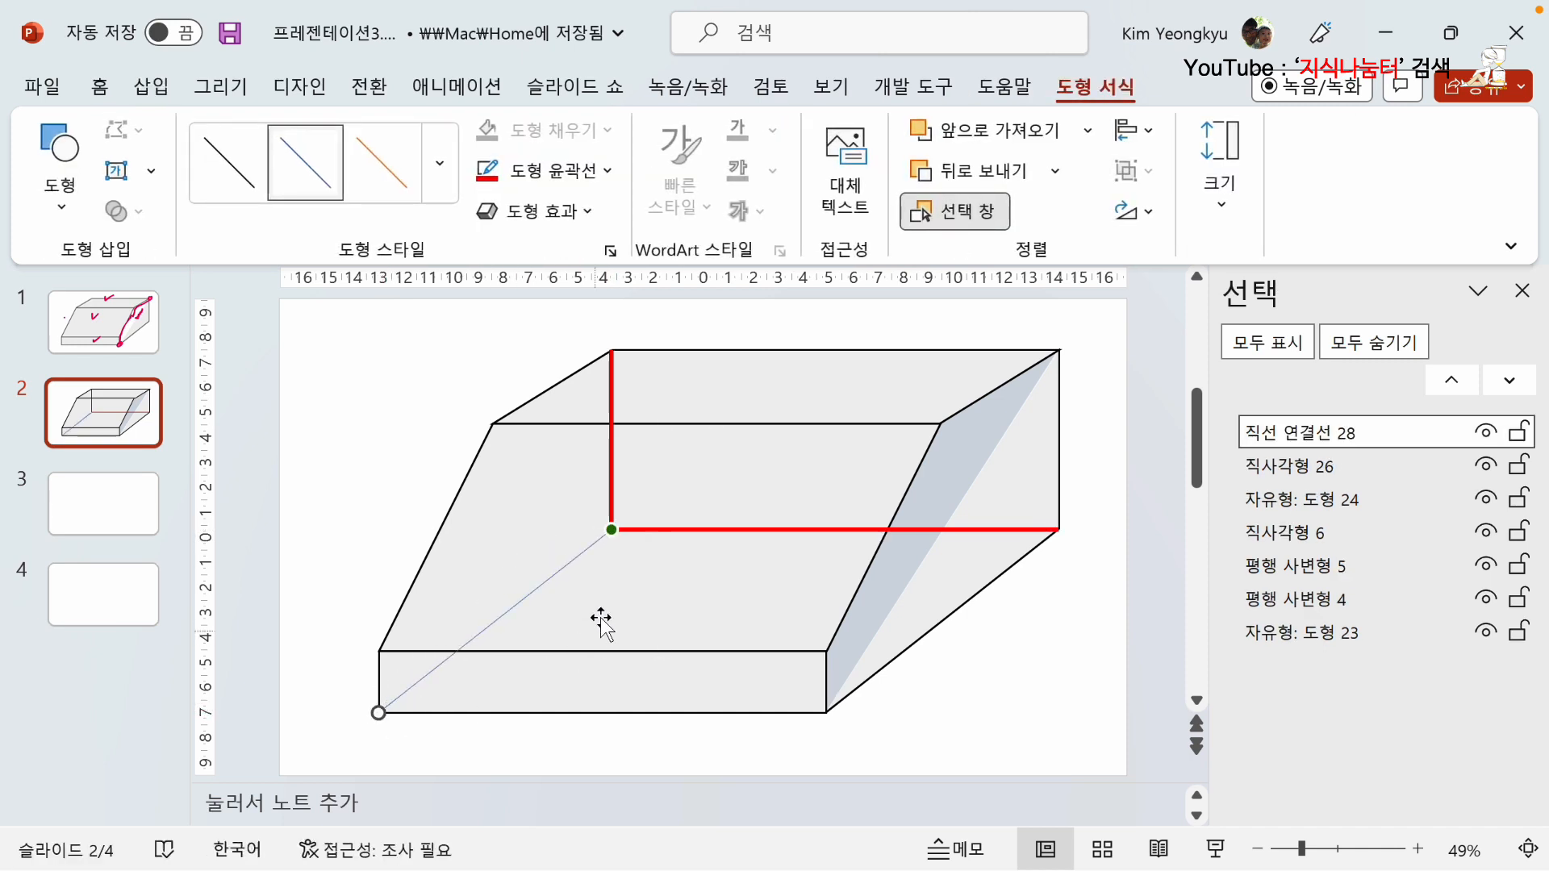
click(368, 501)
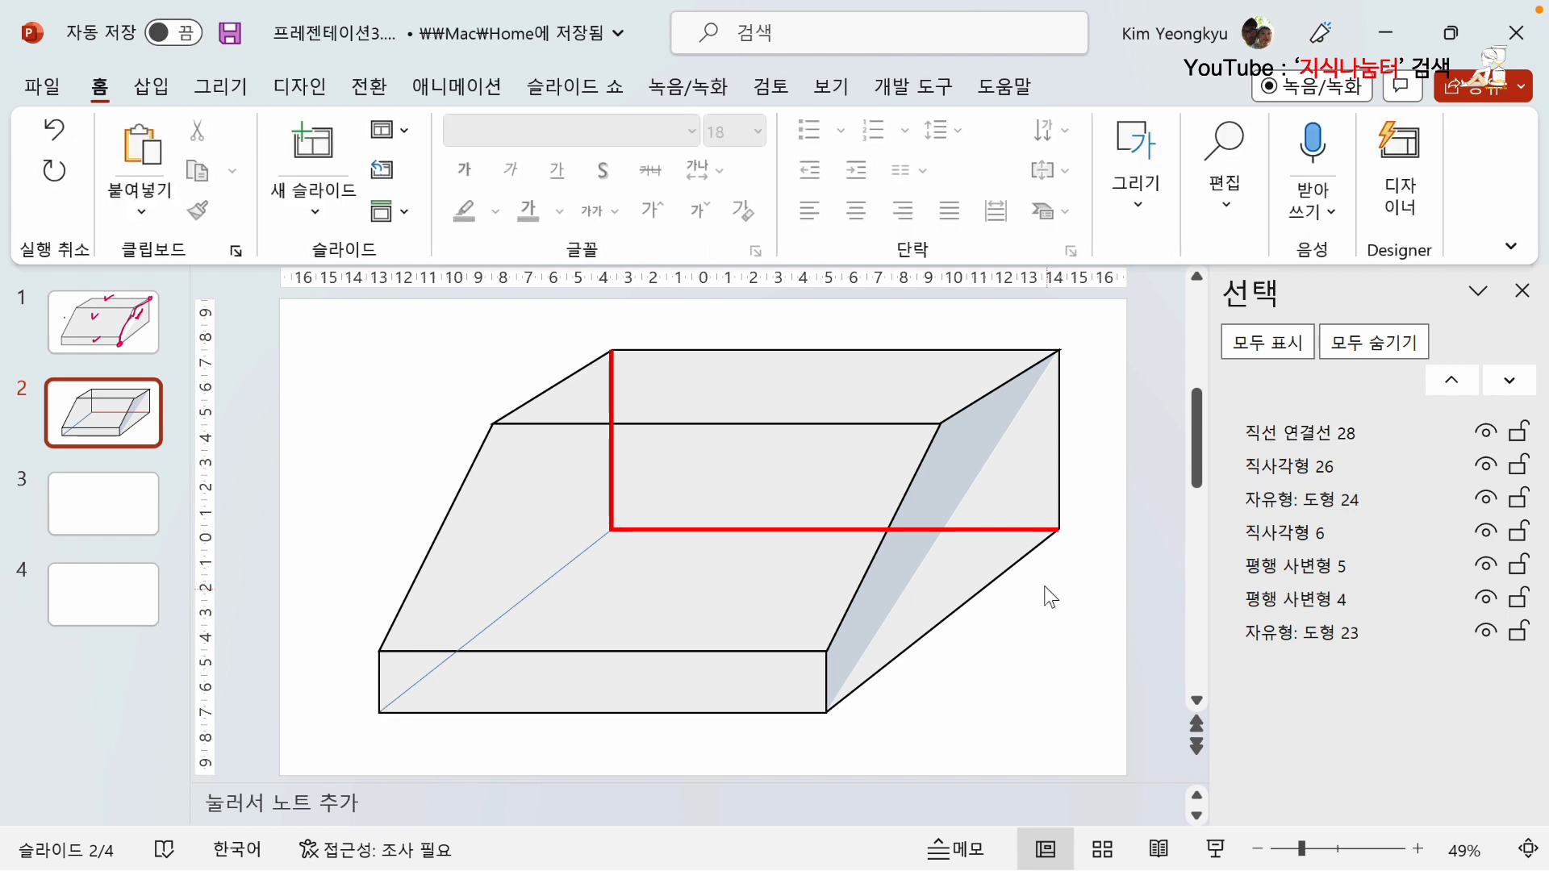
Select the new diagonal line together with the rear-edge path and set their outline colour to a light grey theme shade.
click(575, 562)
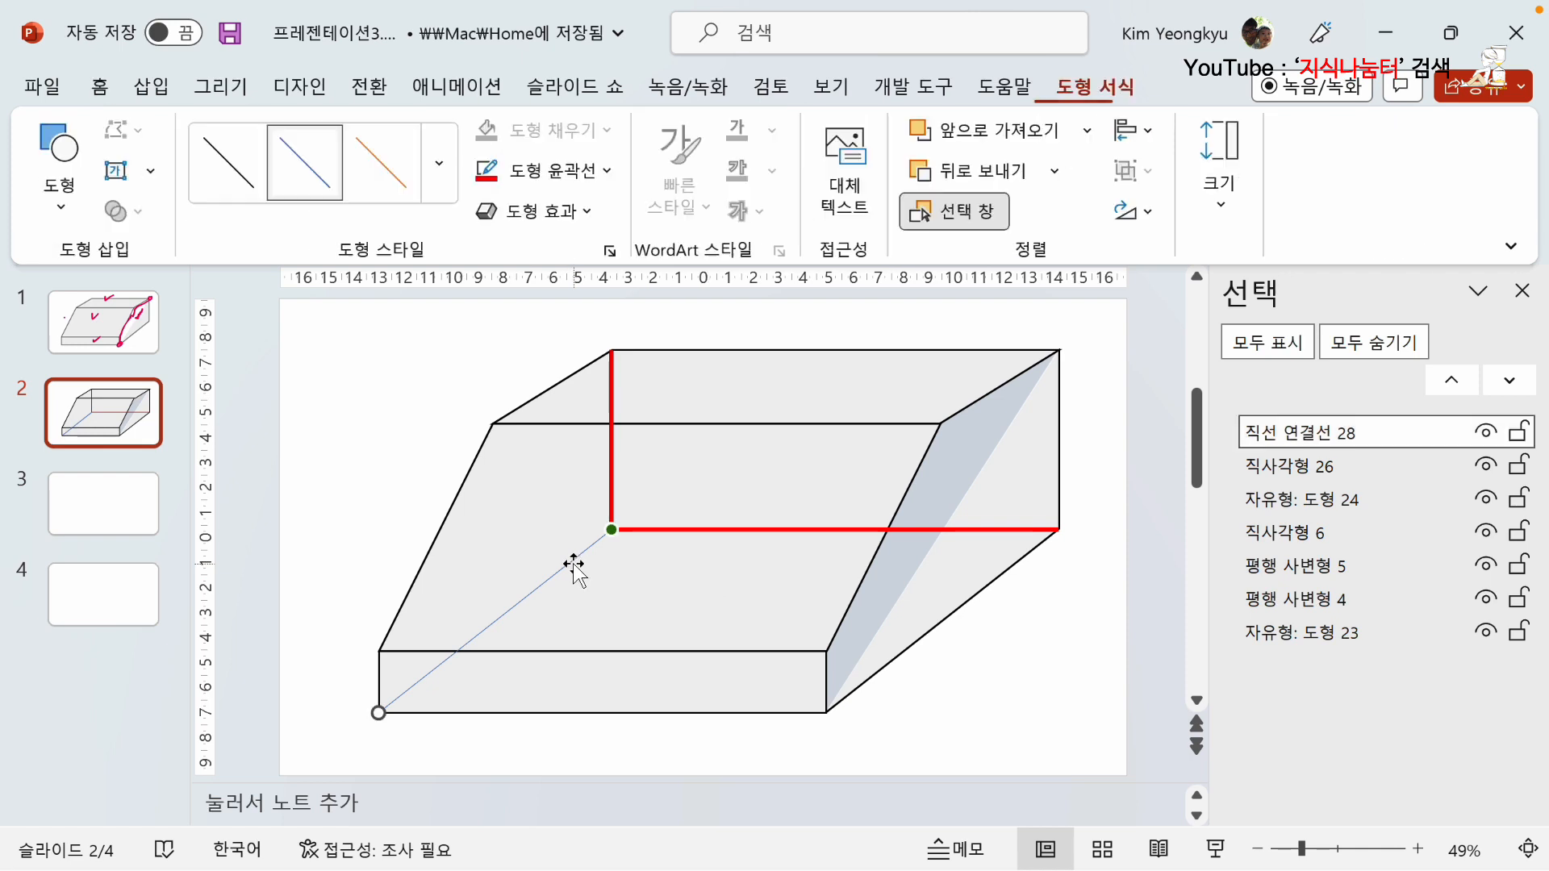
shift+click(828, 531)
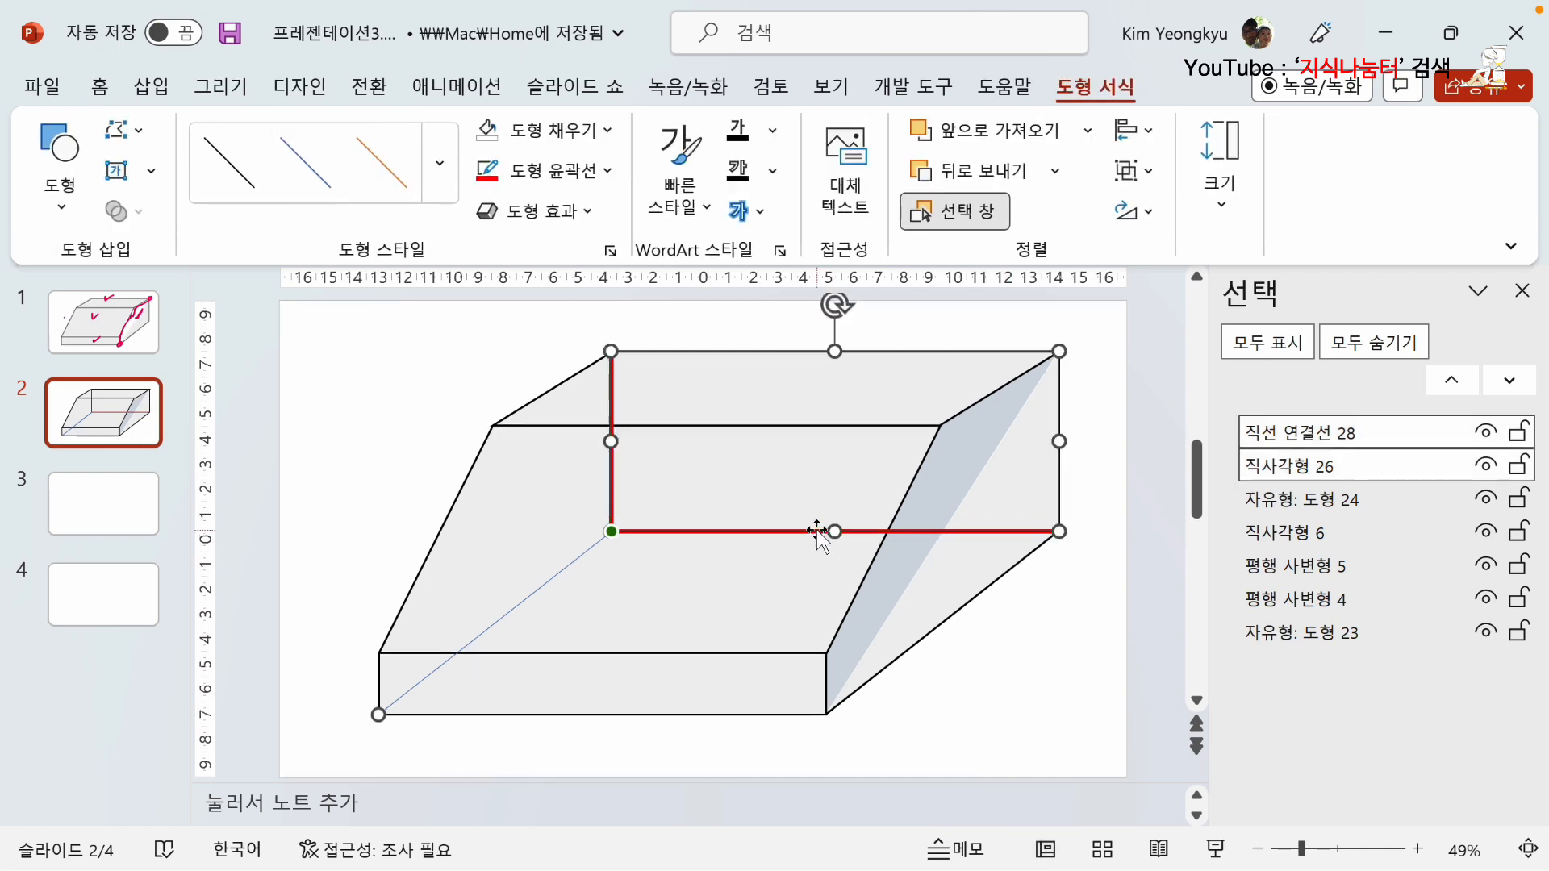
click(620, 123)
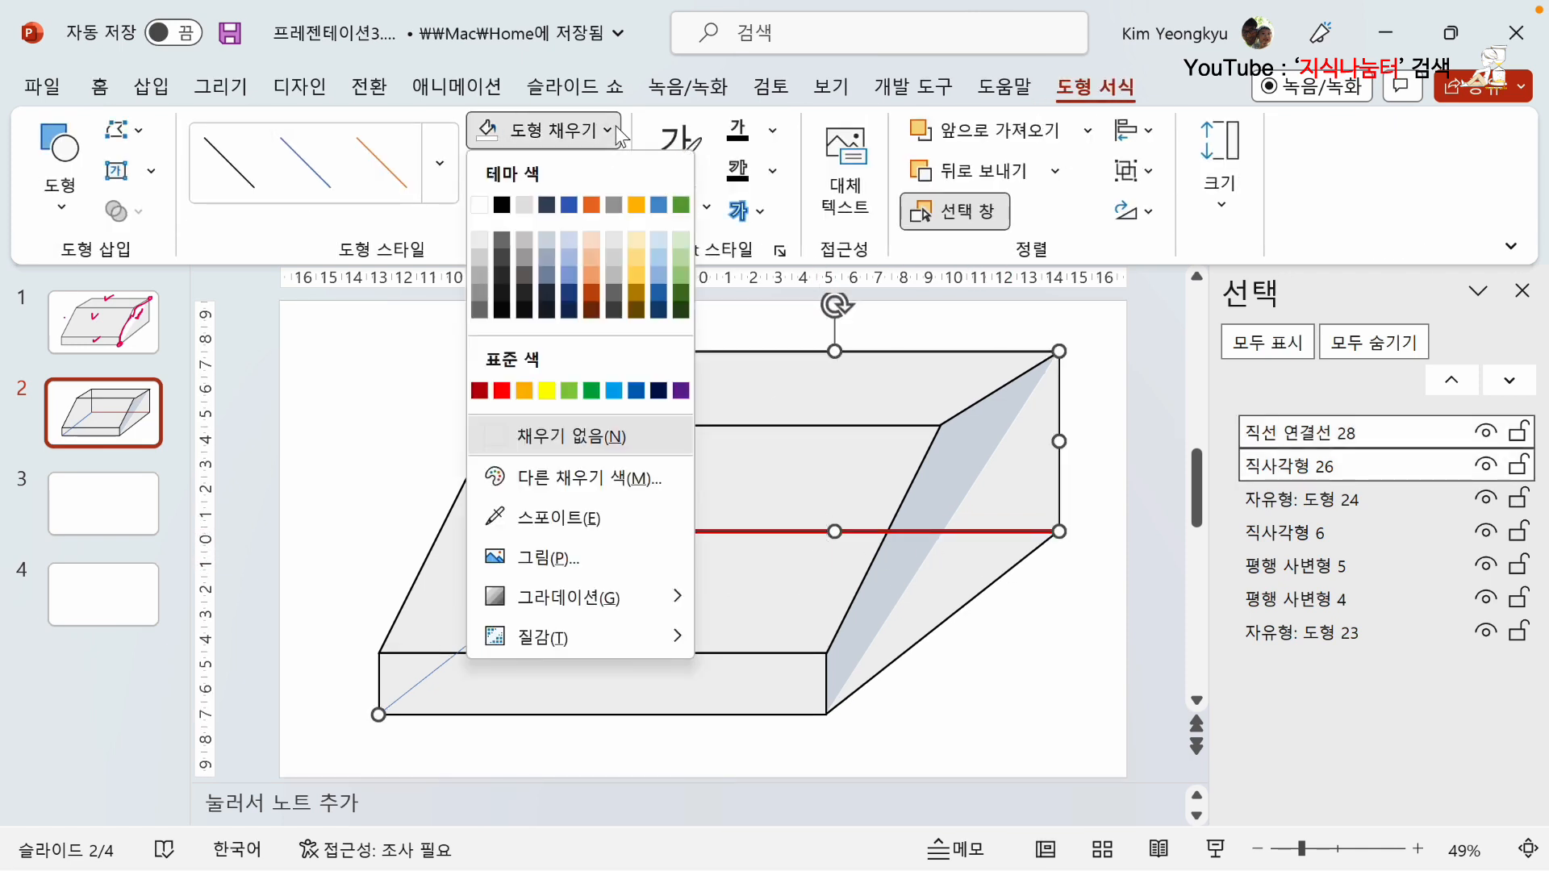
click(655, 42)
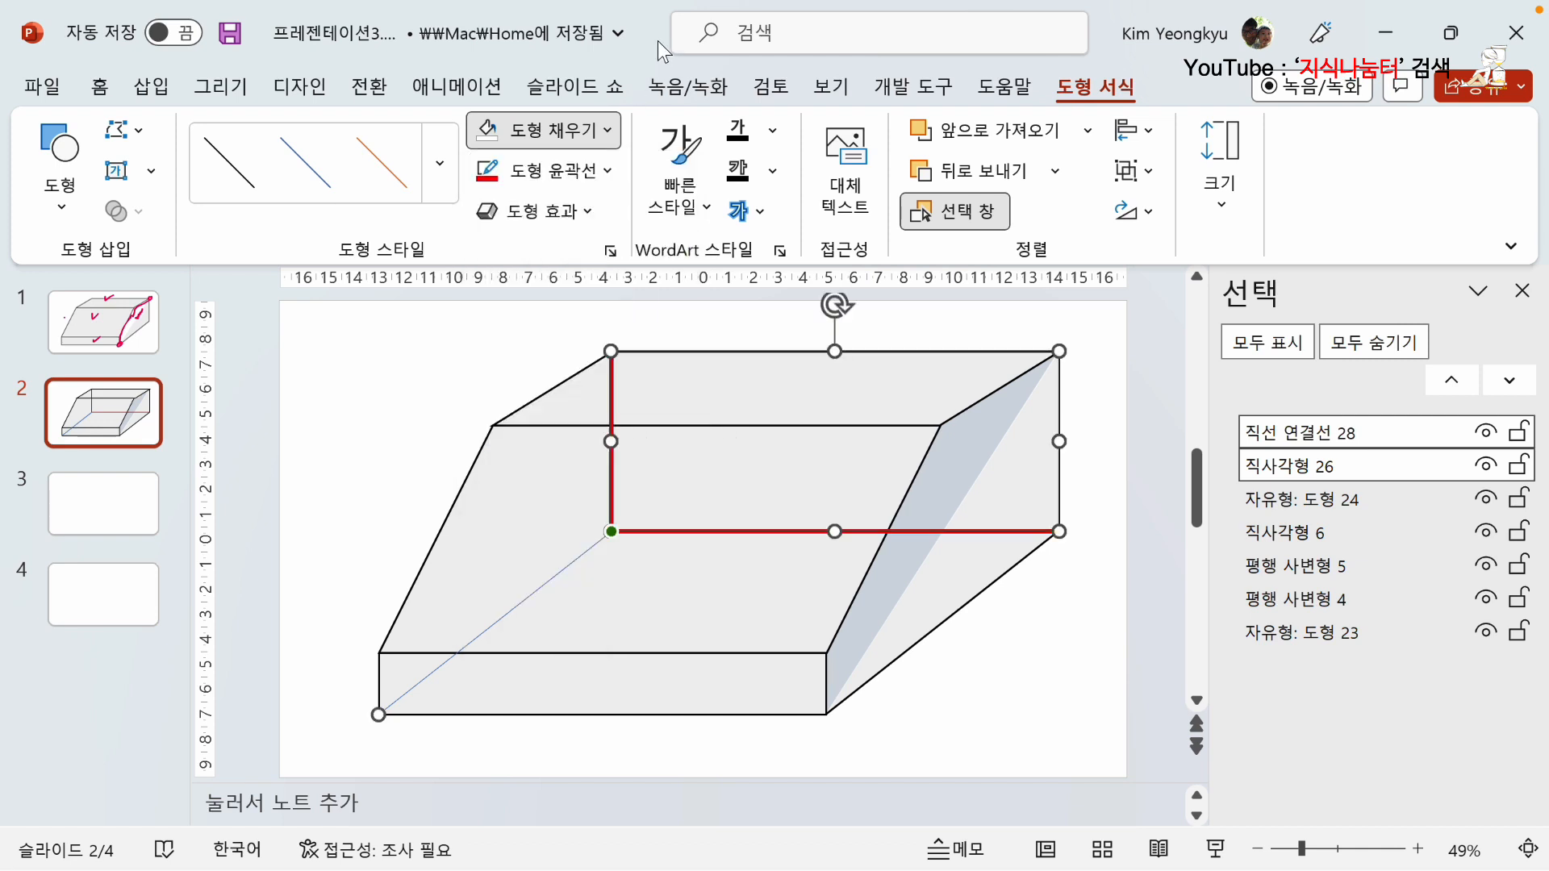
click(608, 171)
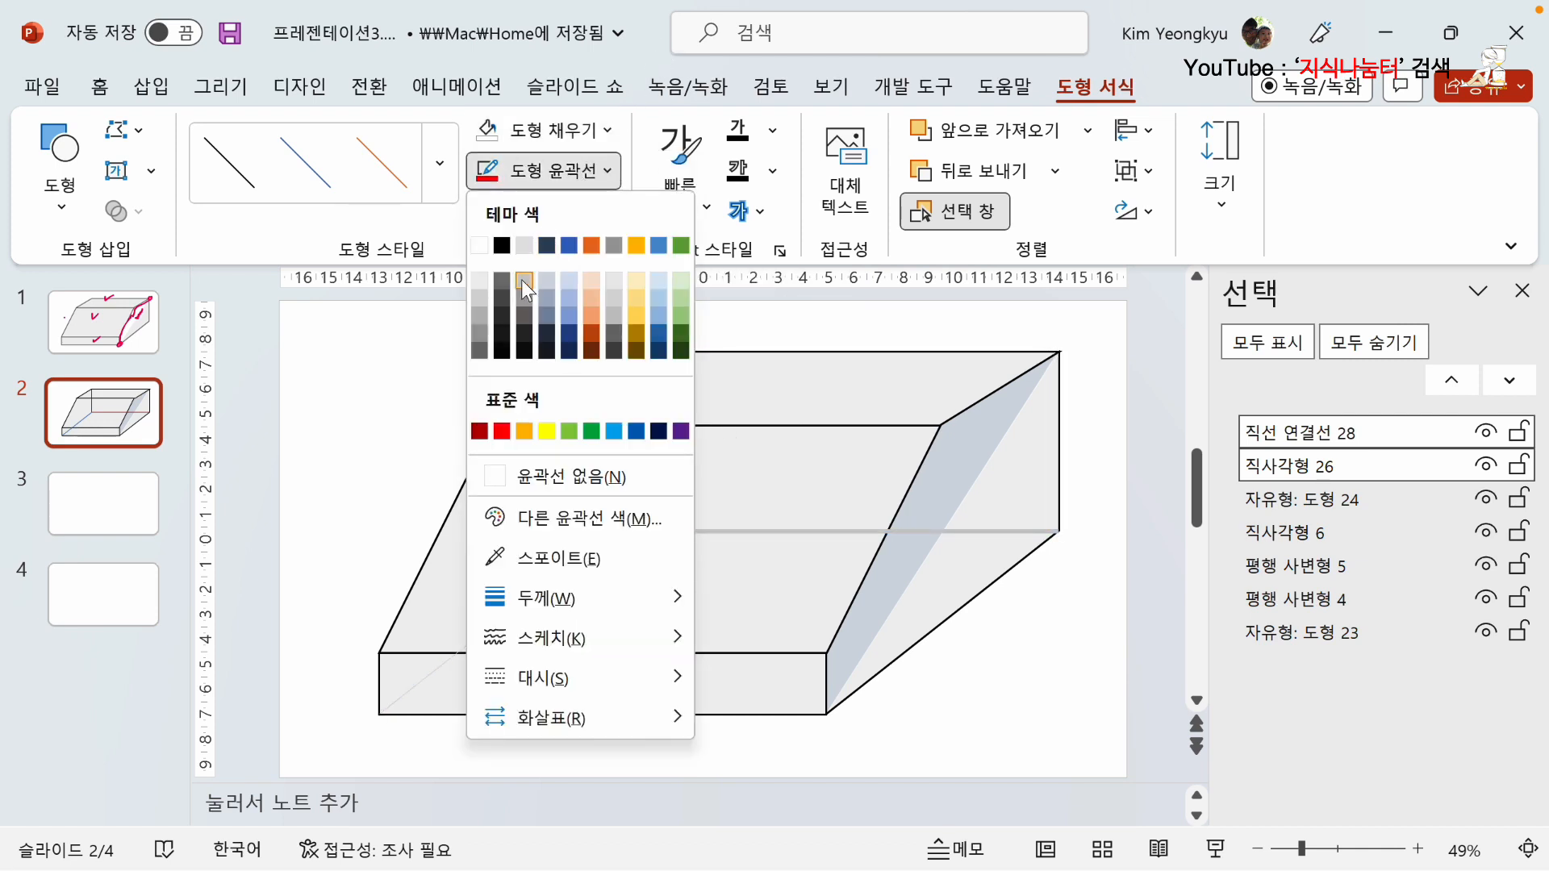
click(482, 298)
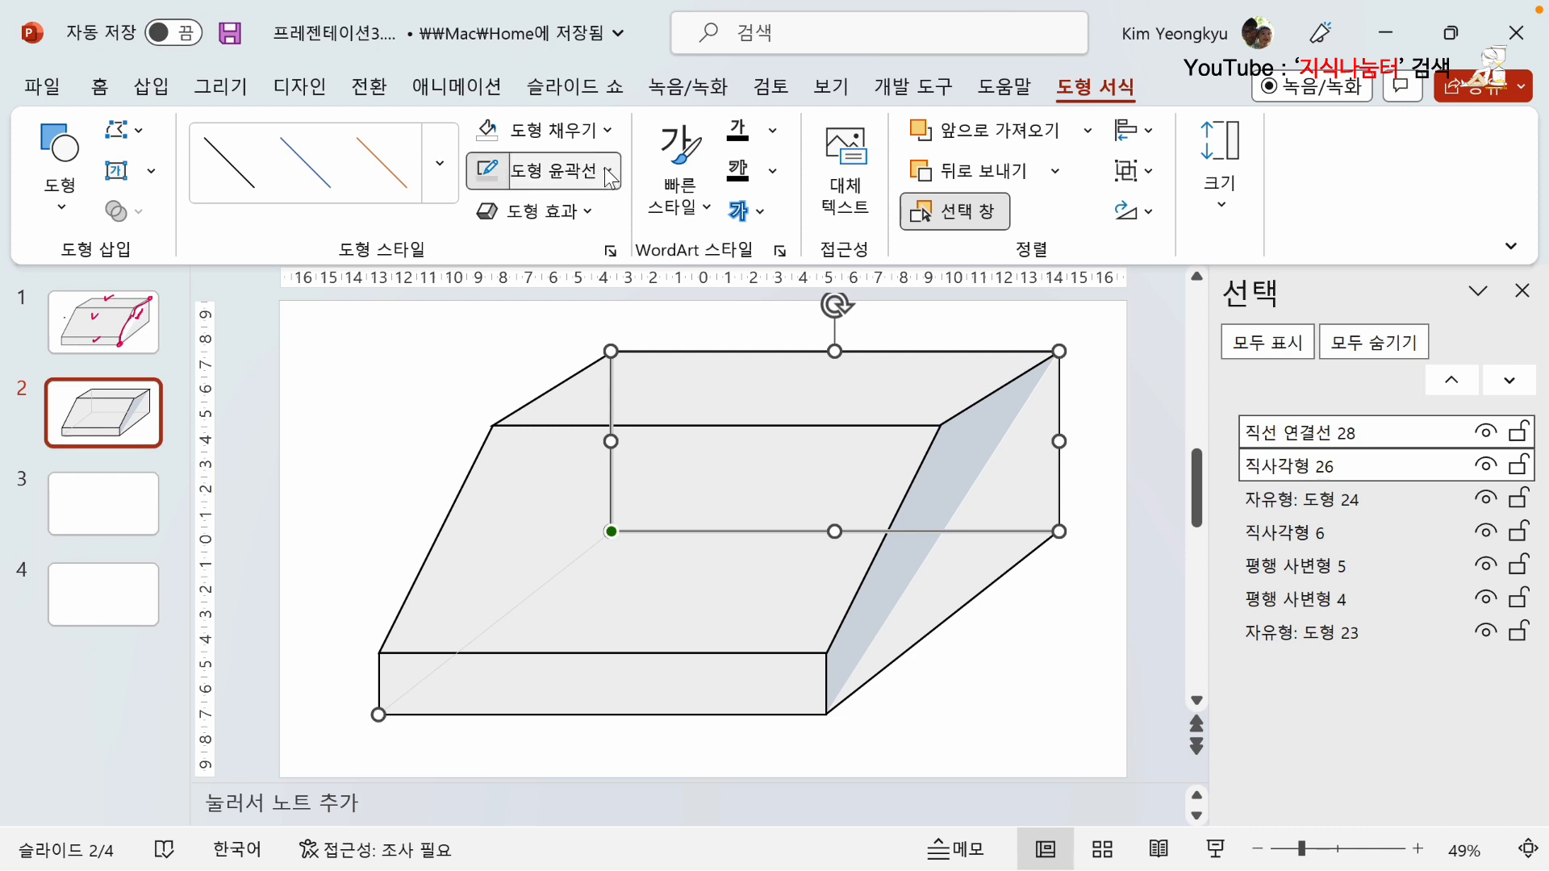
Give the diagonal line and the rear-edge path a 1 pt dashed outline.
click(557, 170)
mouse_move(652, 599)
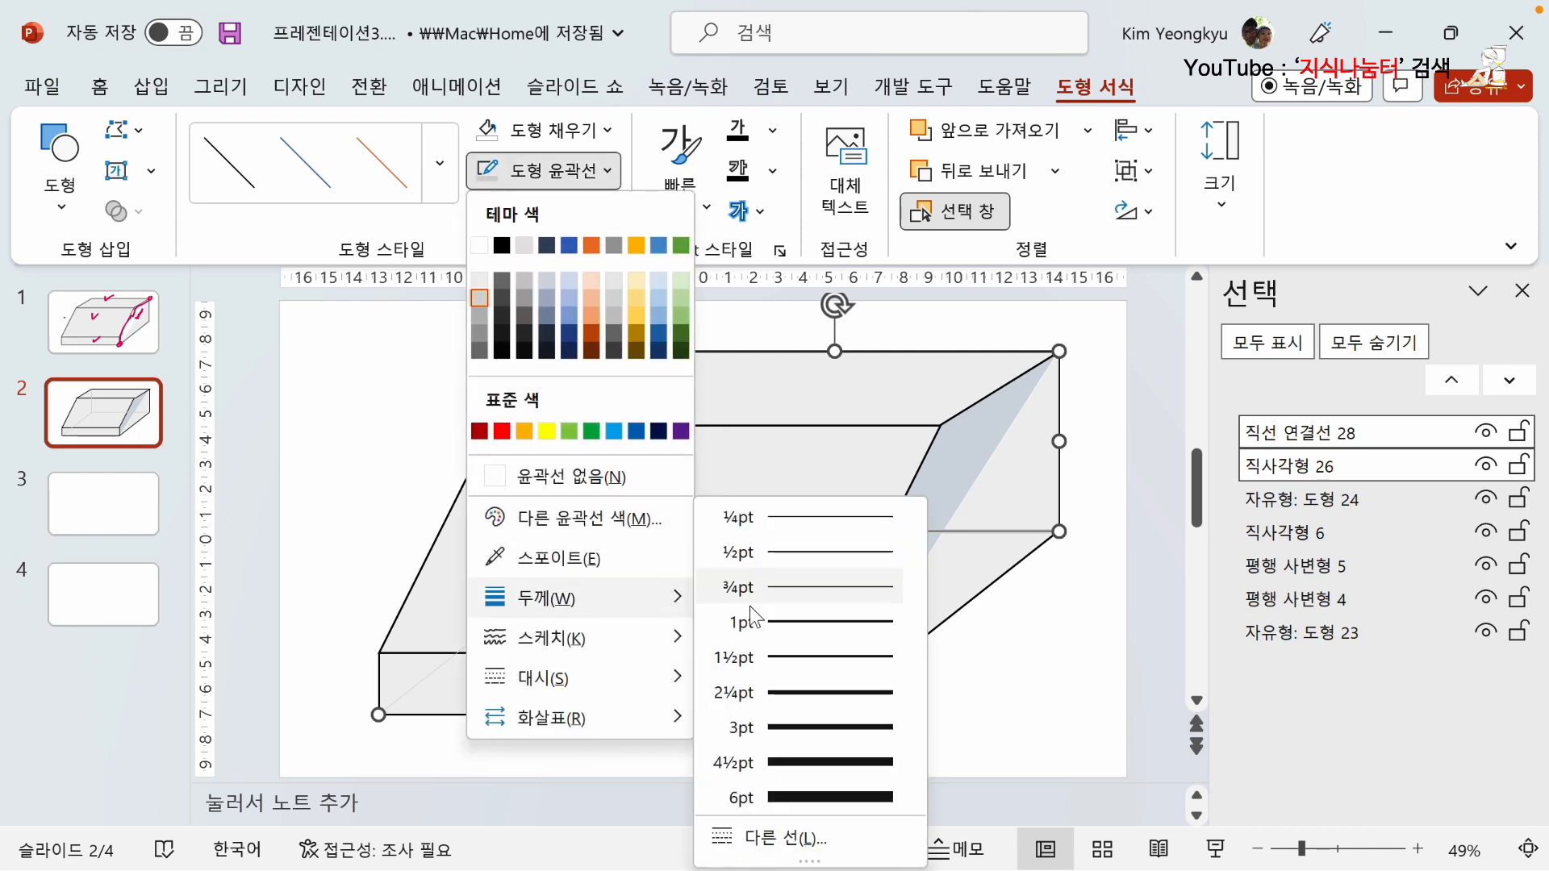
click(809, 621)
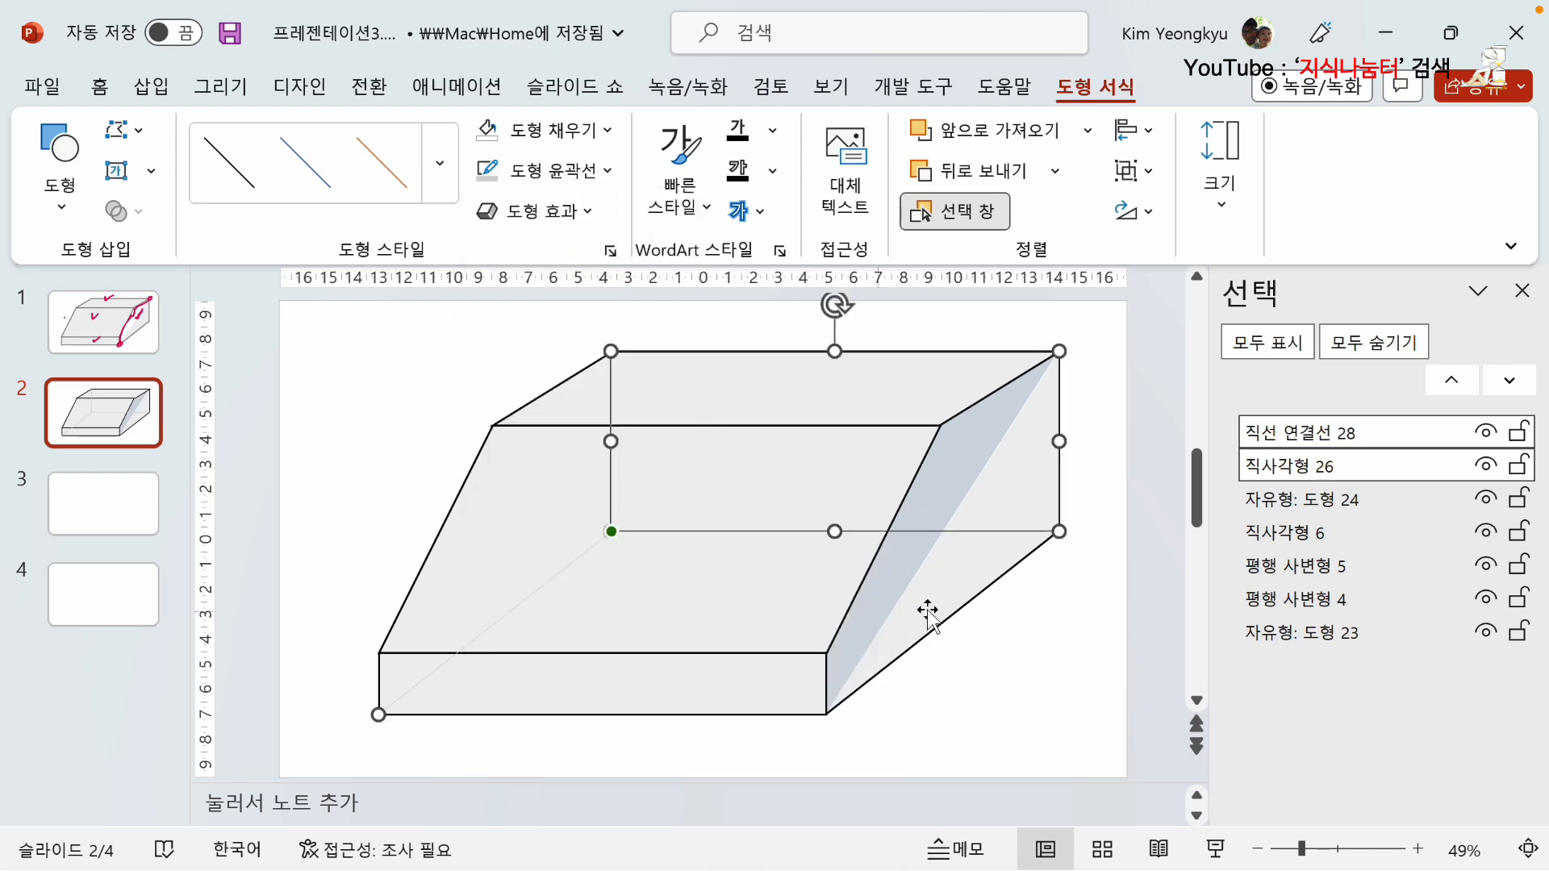
click(615, 174)
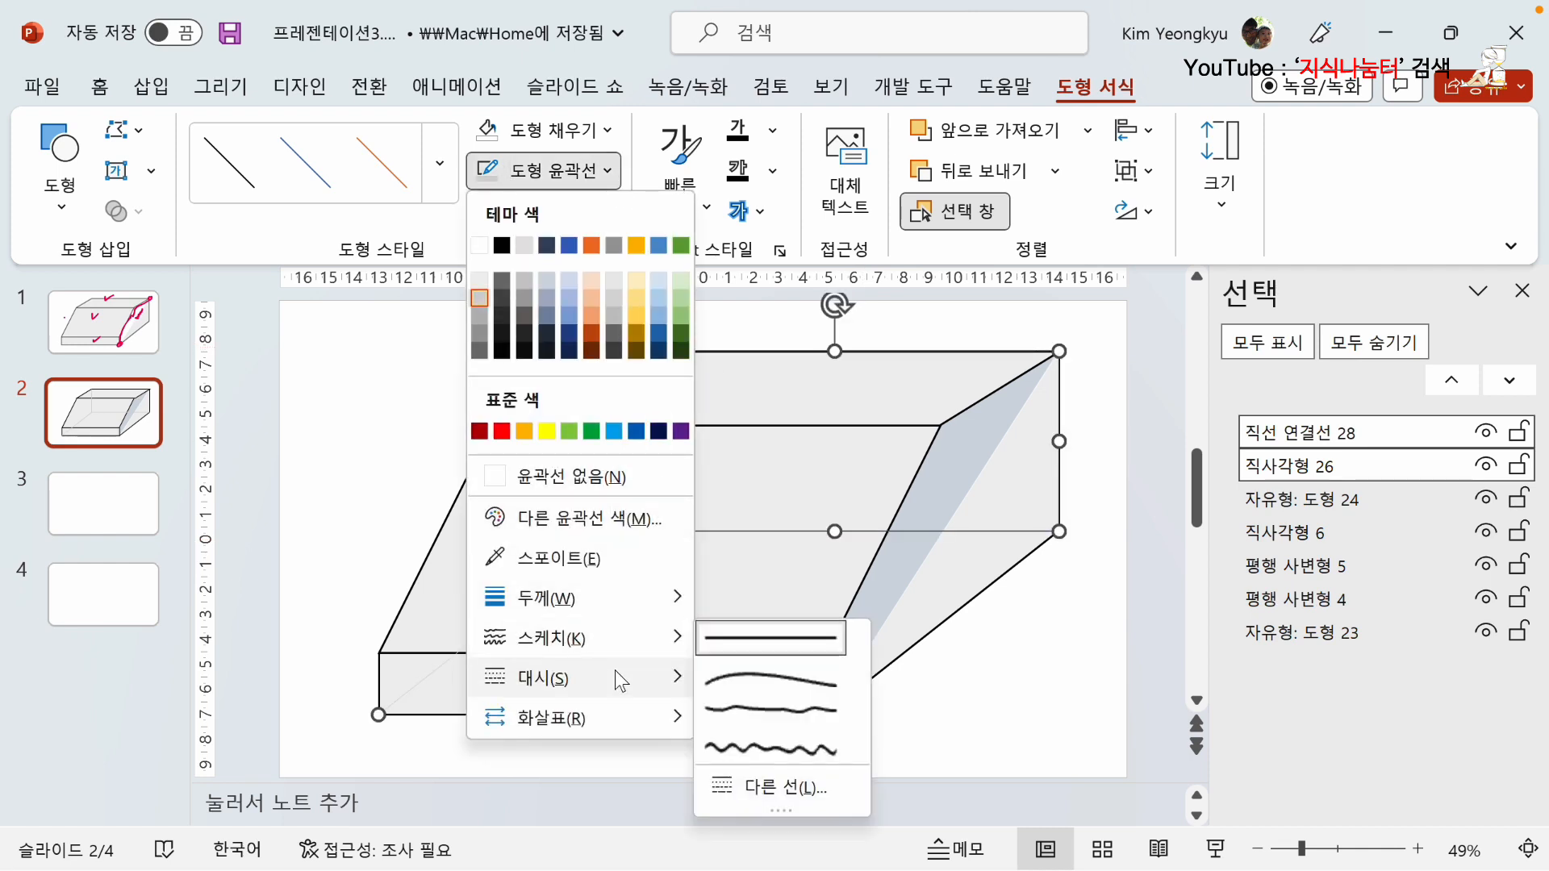
click(773, 718)
click(349, 539)
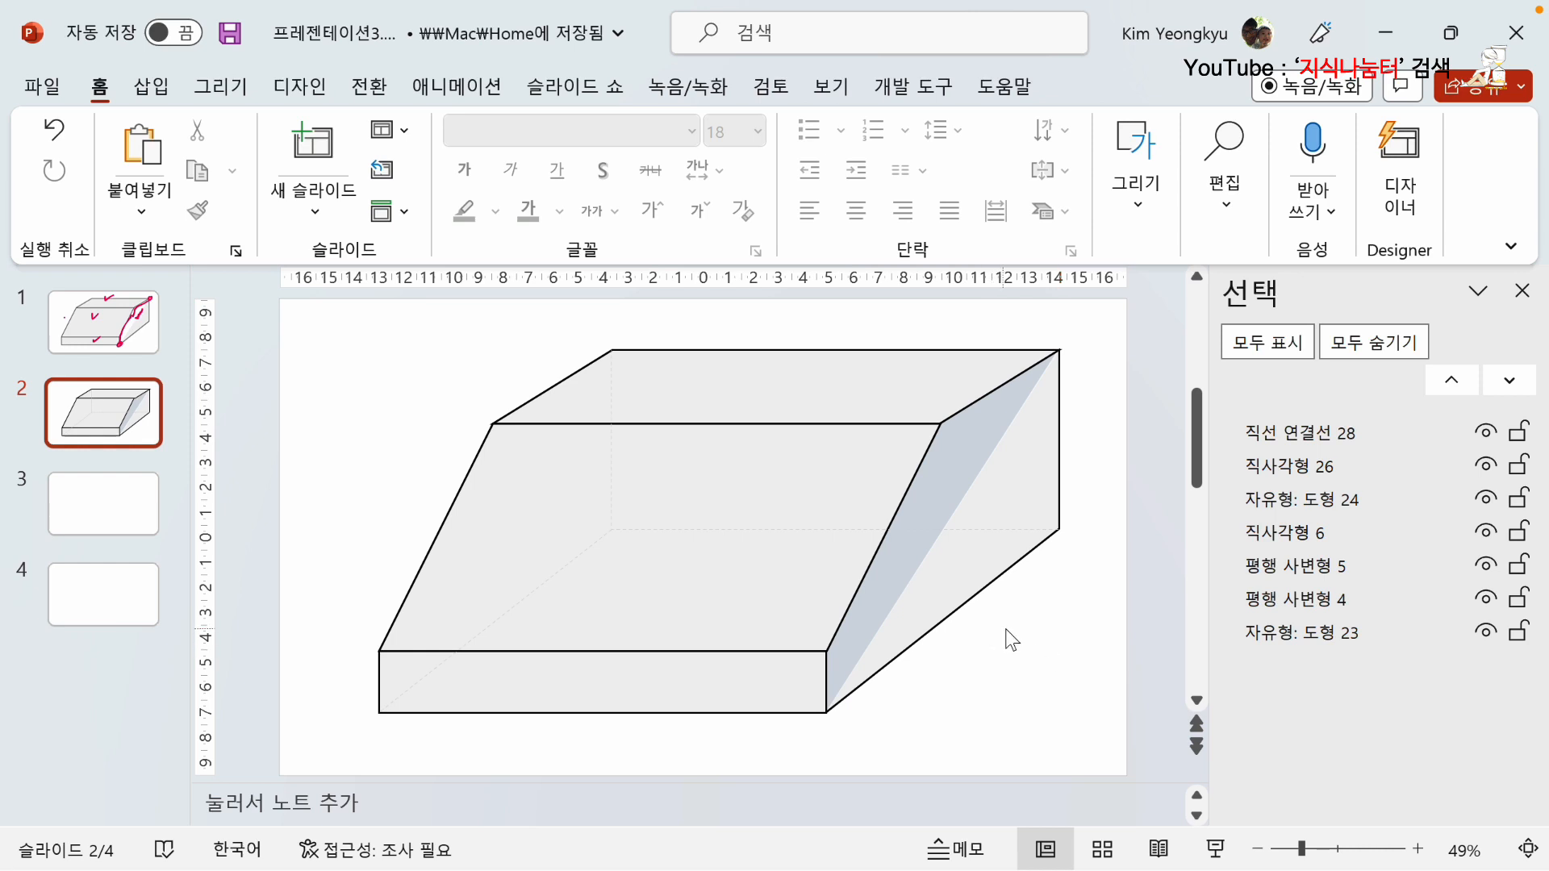
Group the diagonal line with the rear-edge path and send the group behind all the other shapes.
click(639, 535)
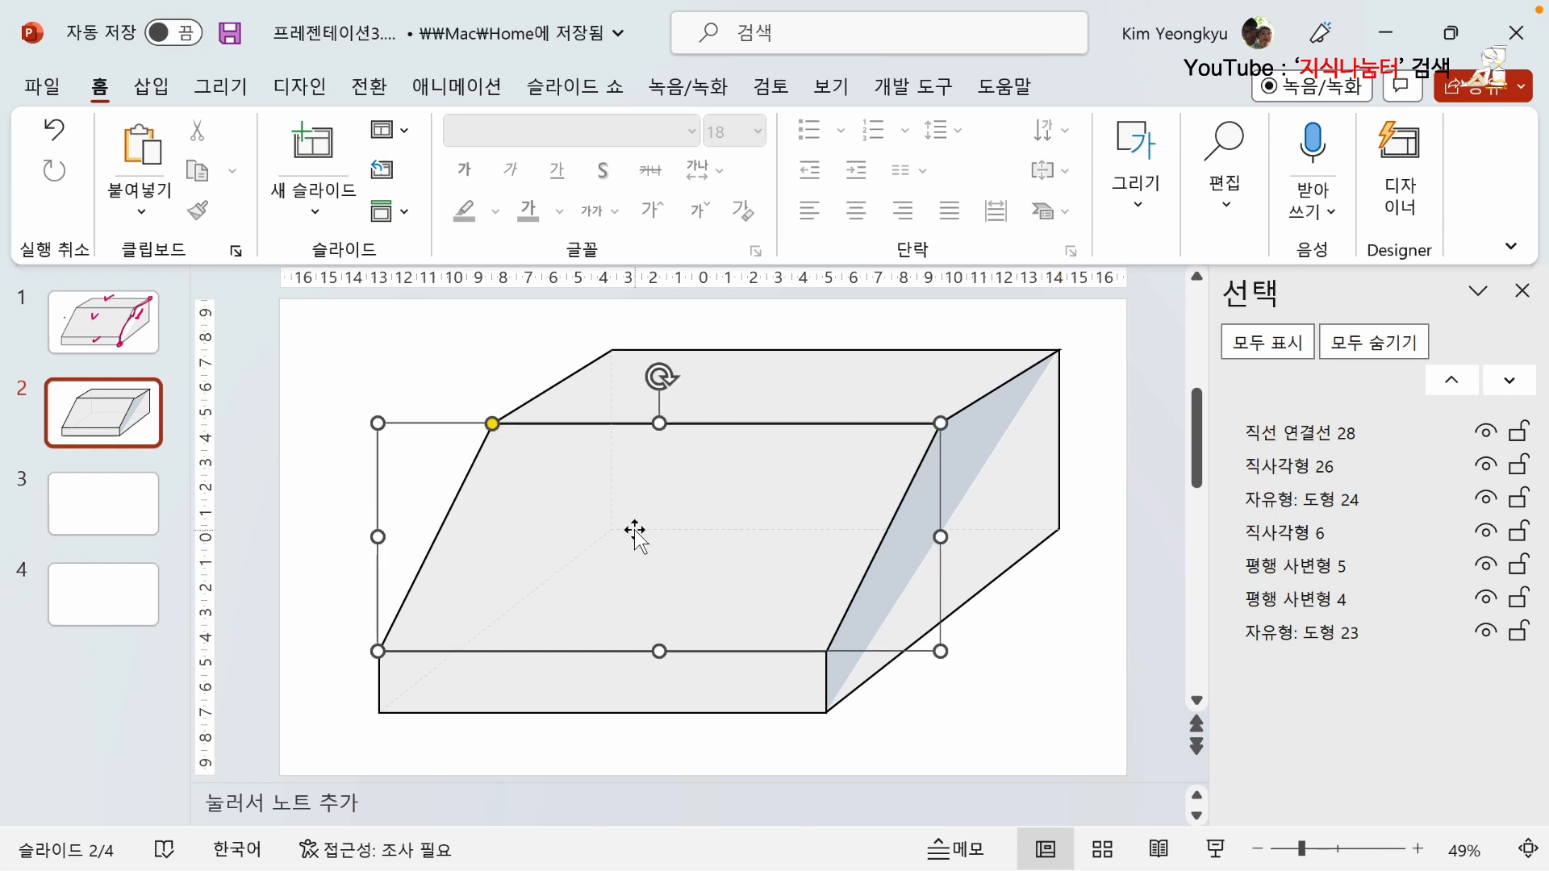
key(Tab)
key(Tab)
key(Tab)
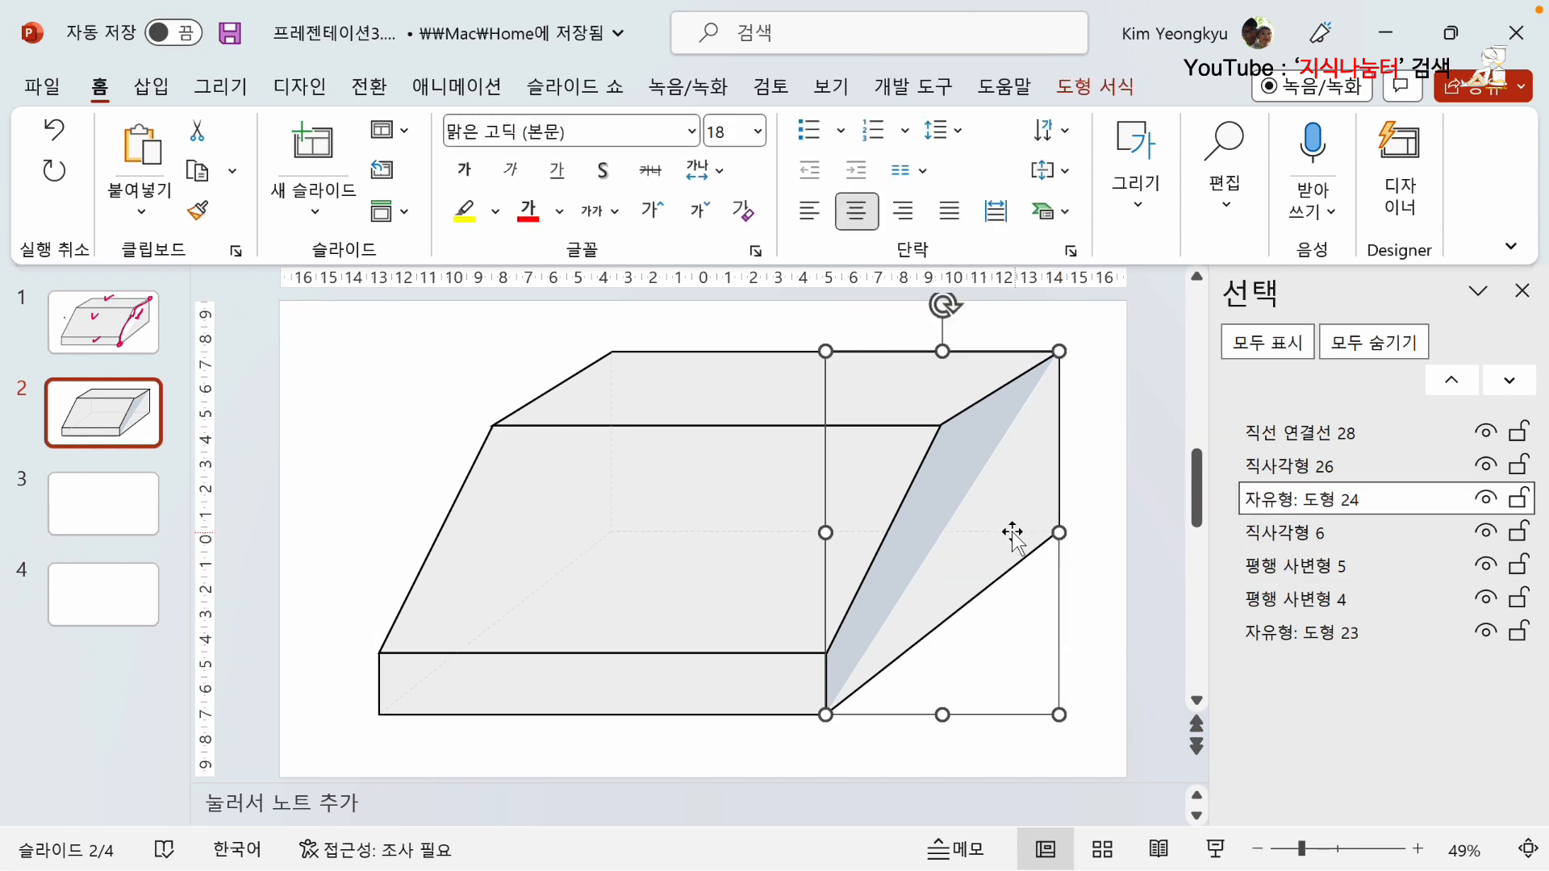
shift+click(548, 582)
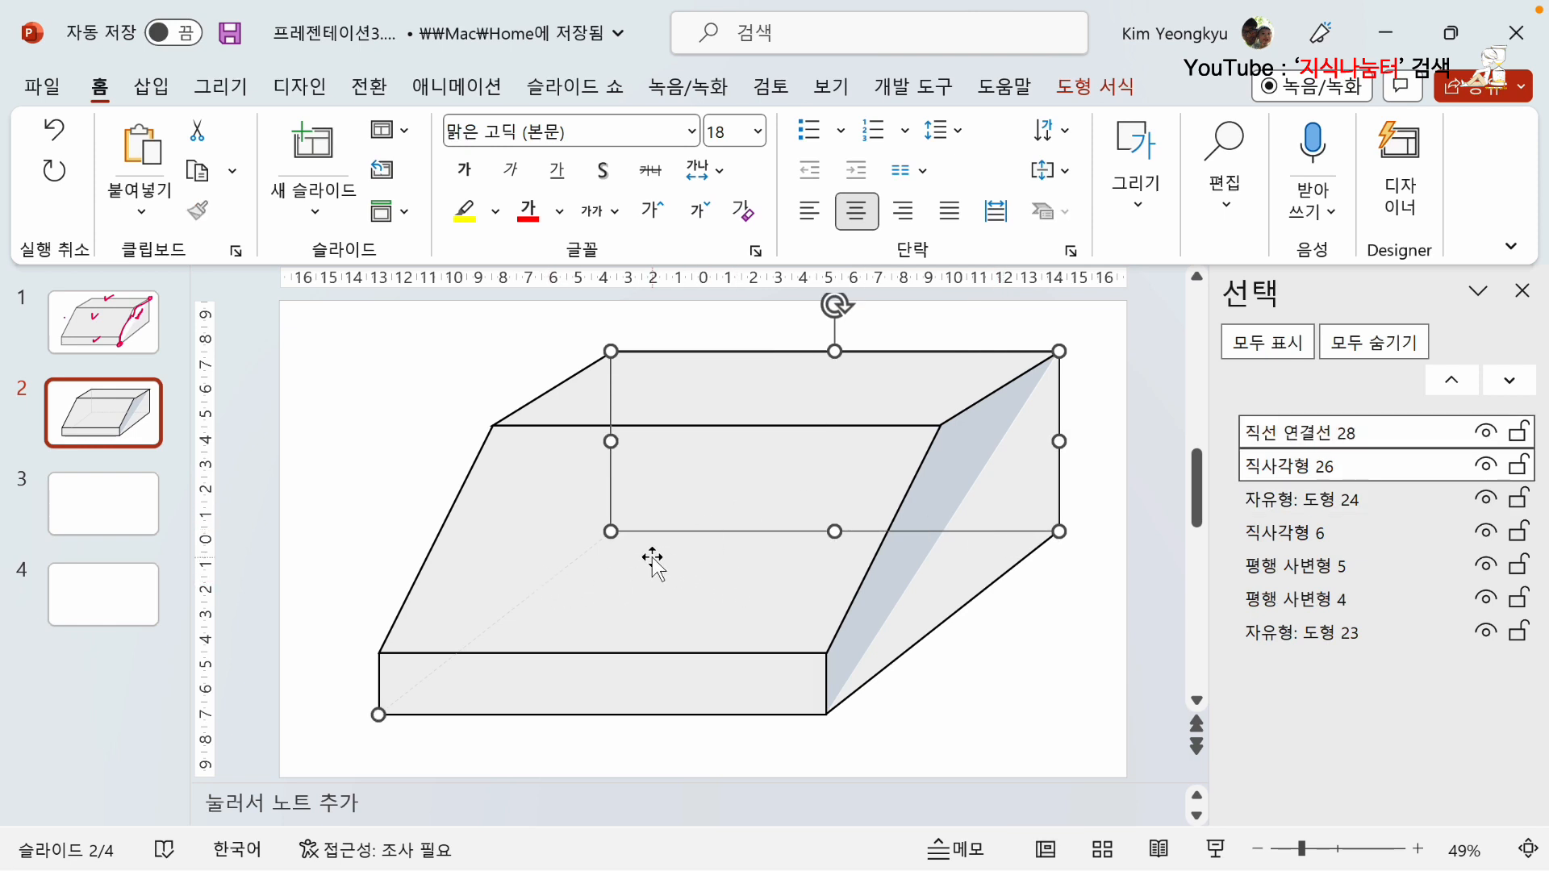
right_click(611, 529)
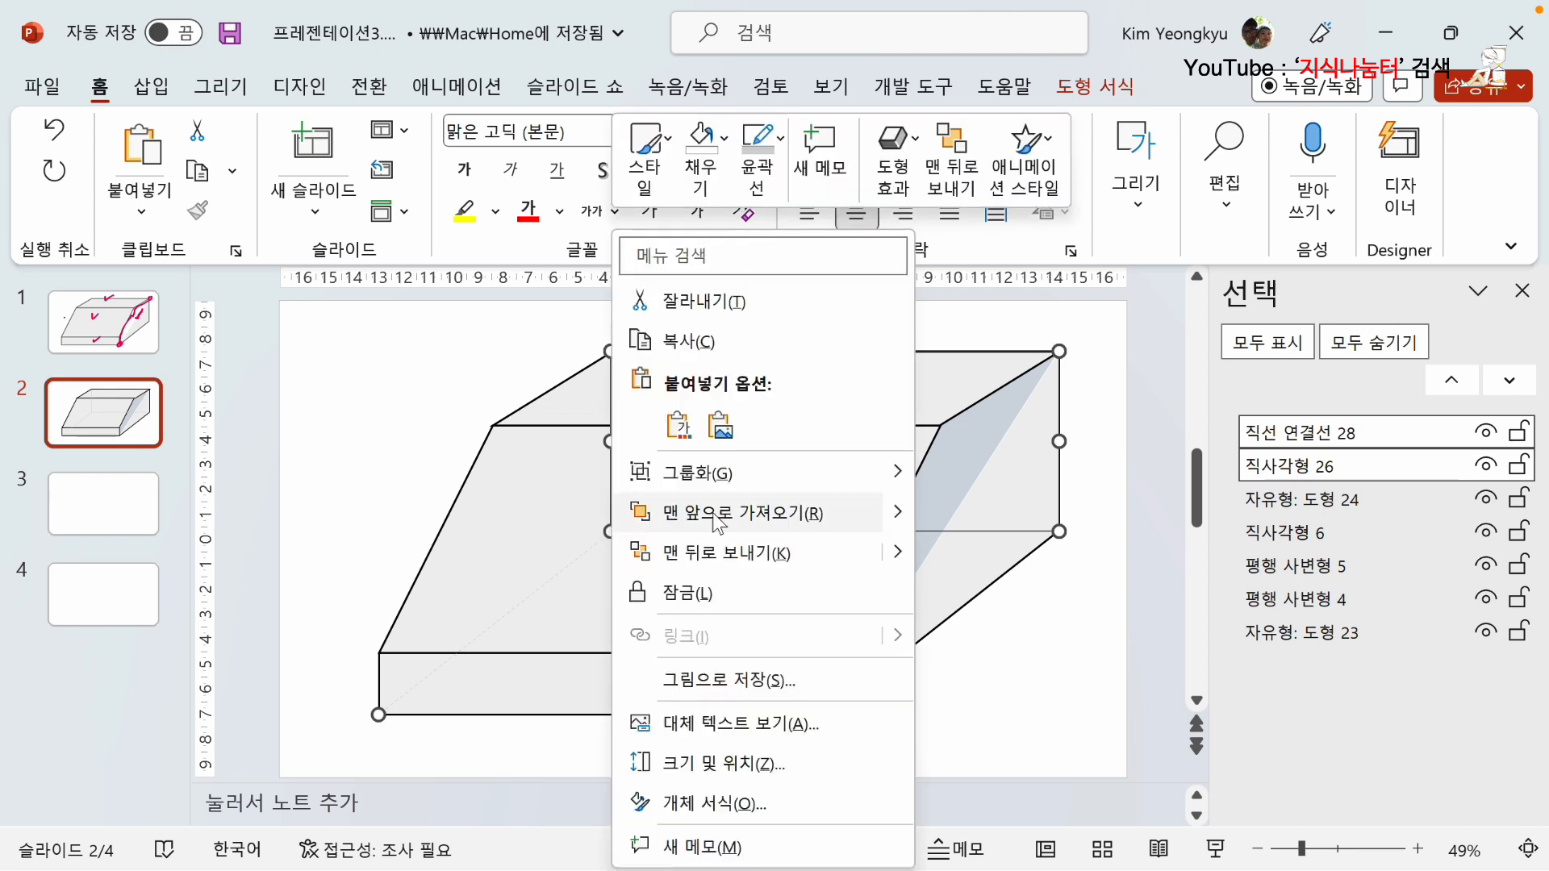
mouse_move(701, 475)
click(968, 474)
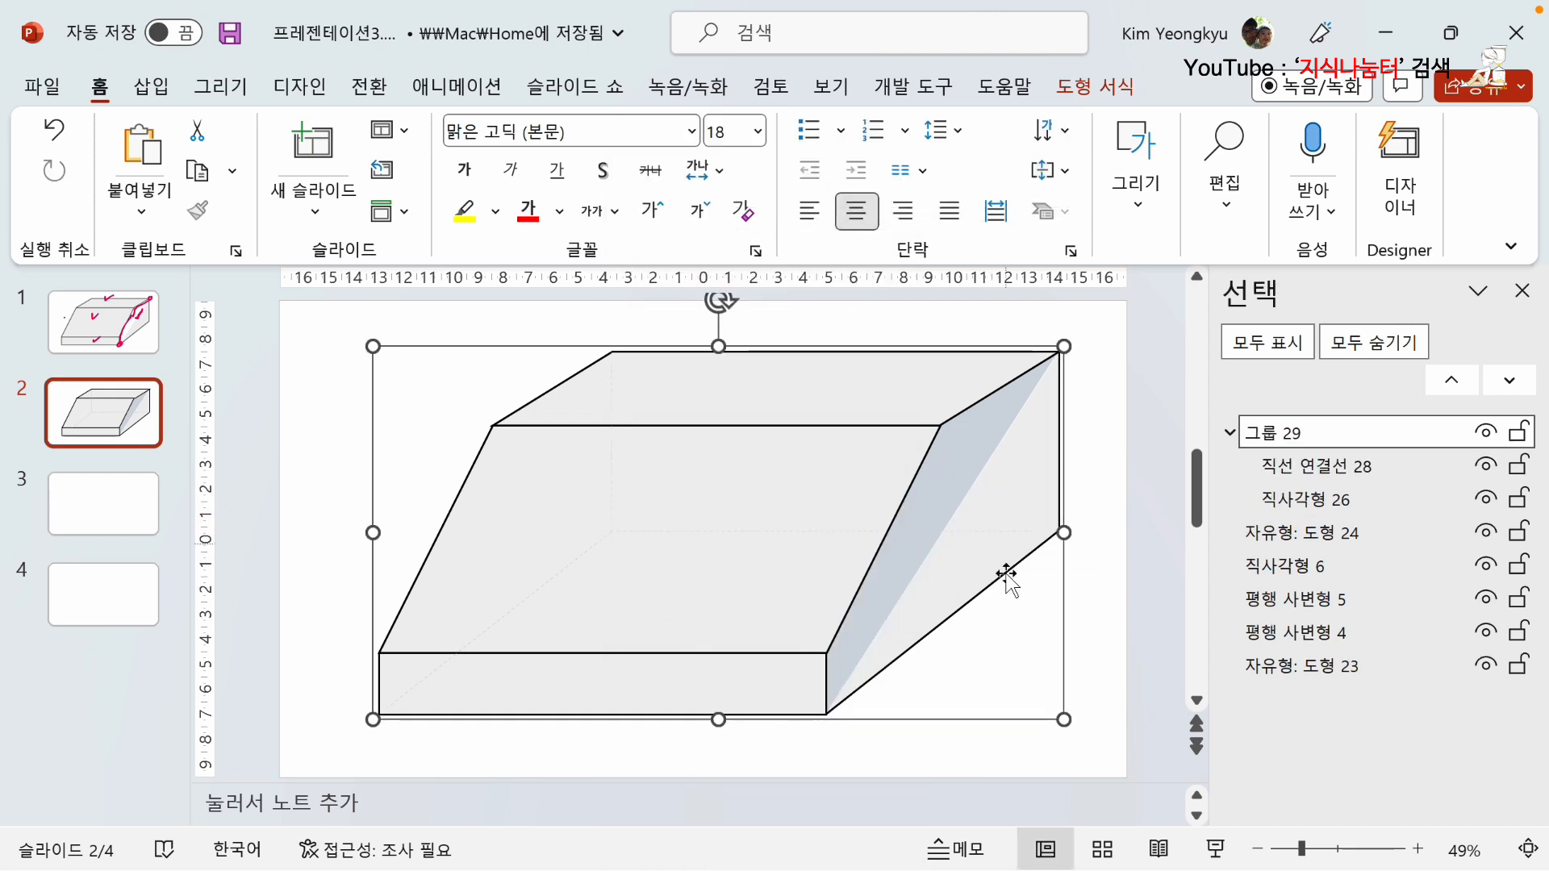
right_click(1064, 710)
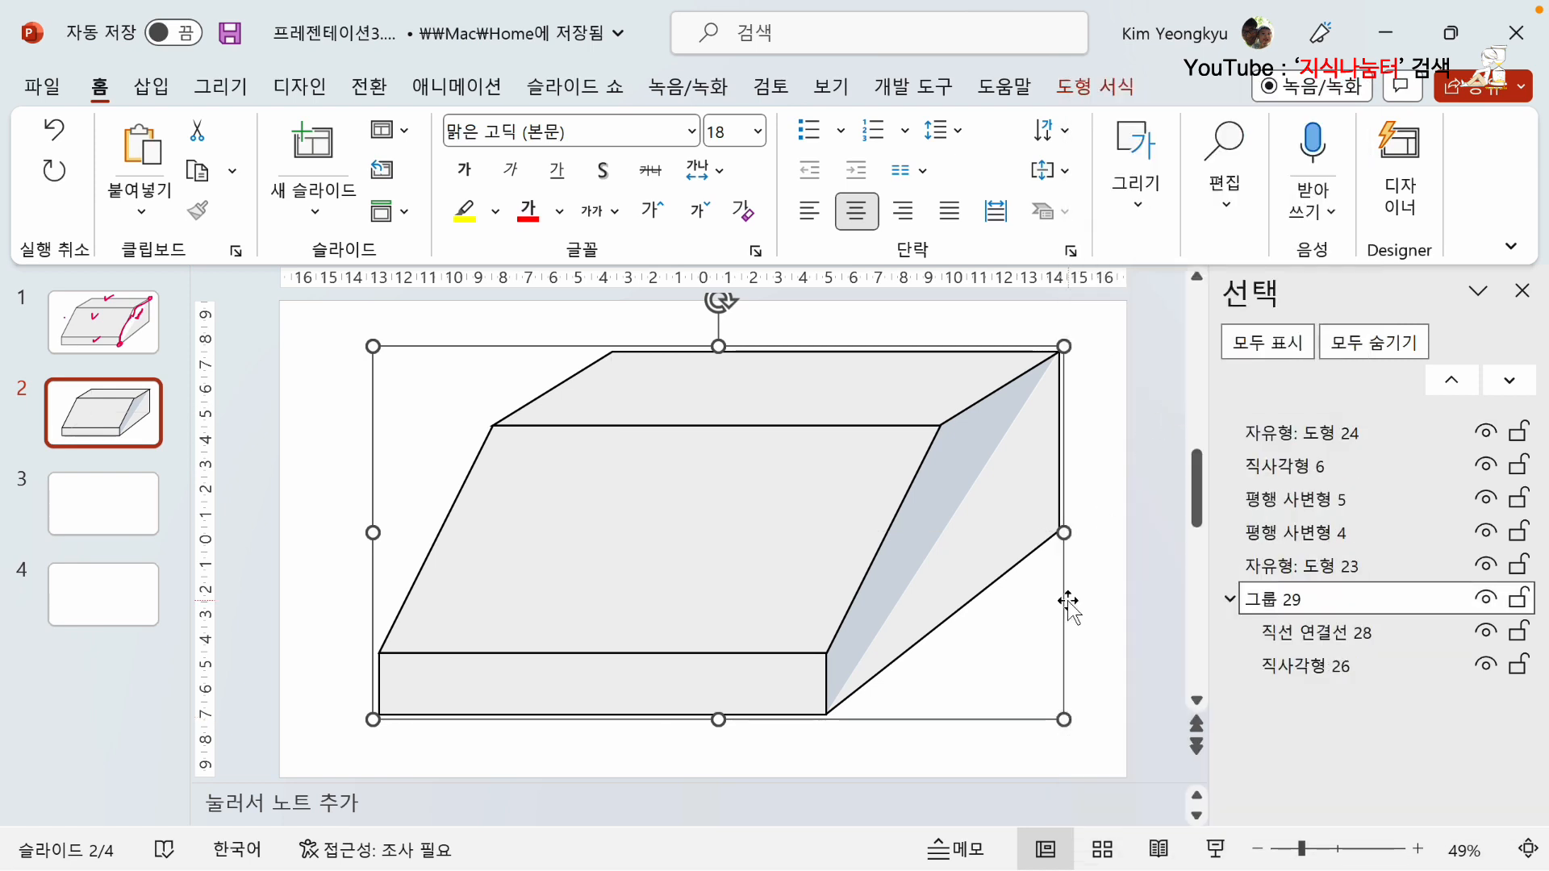
click(1115, 662)
Try to make the top parallelogram face's fill semi-transparent by raising the transparency of its light grey fill colour.
click(934, 528)
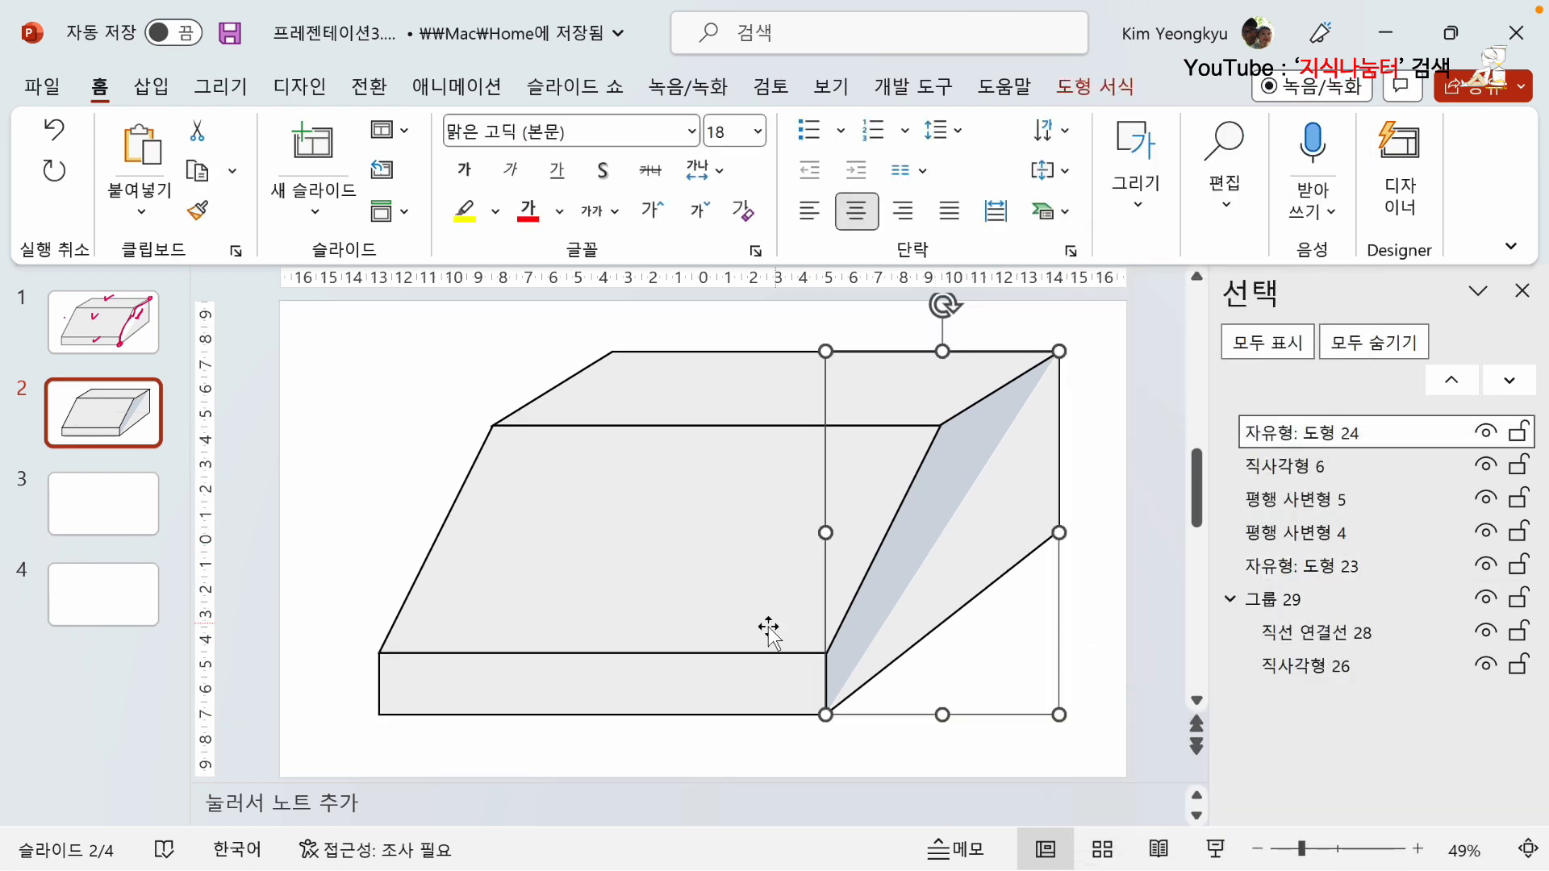
click(696, 375)
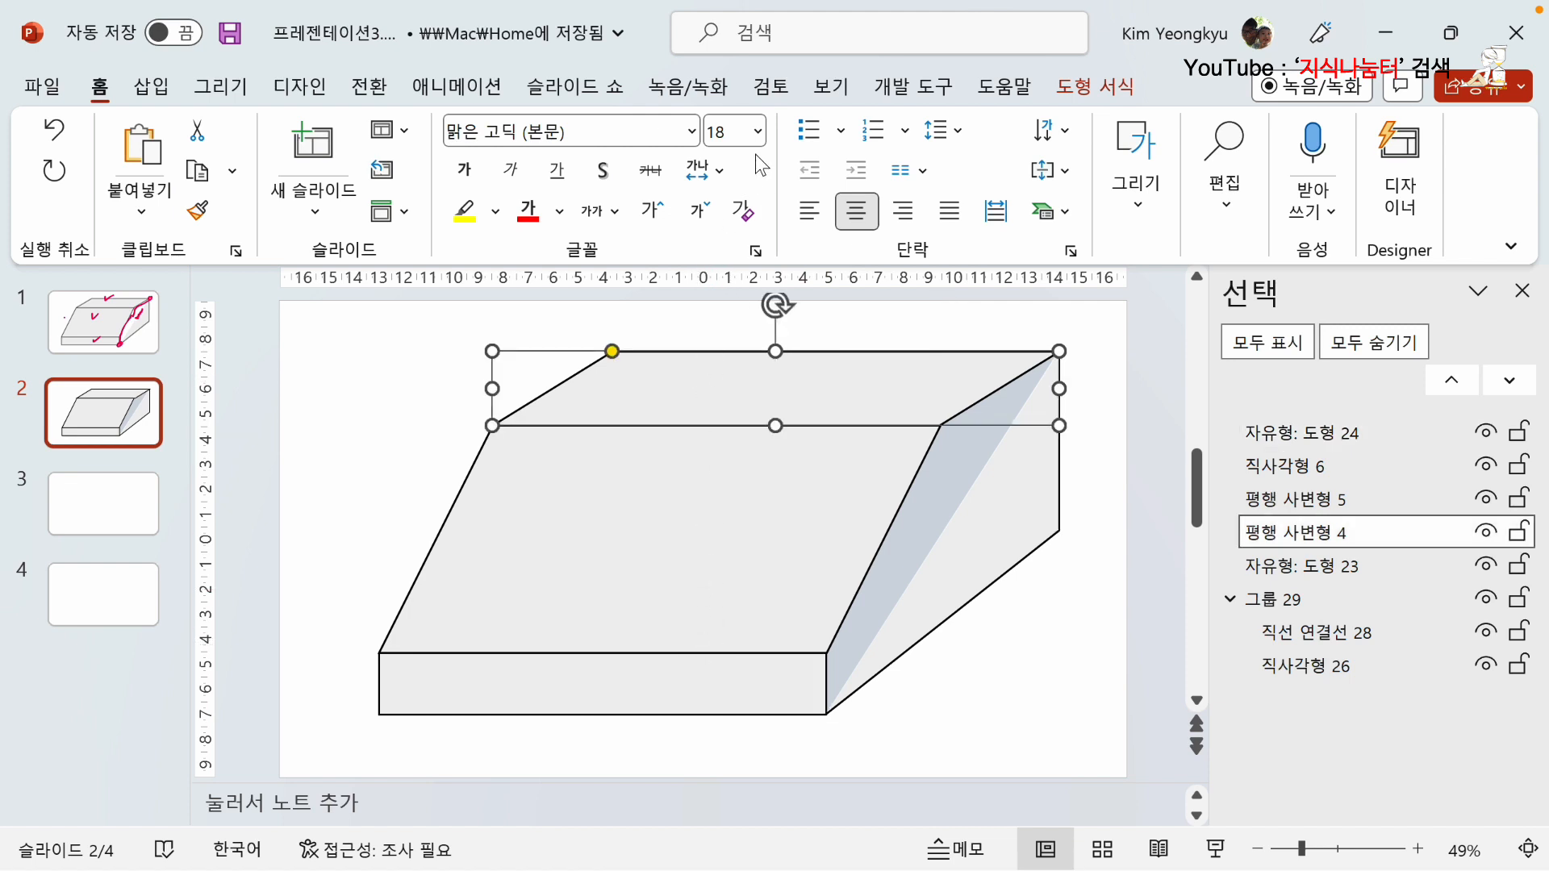
click(1109, 87)
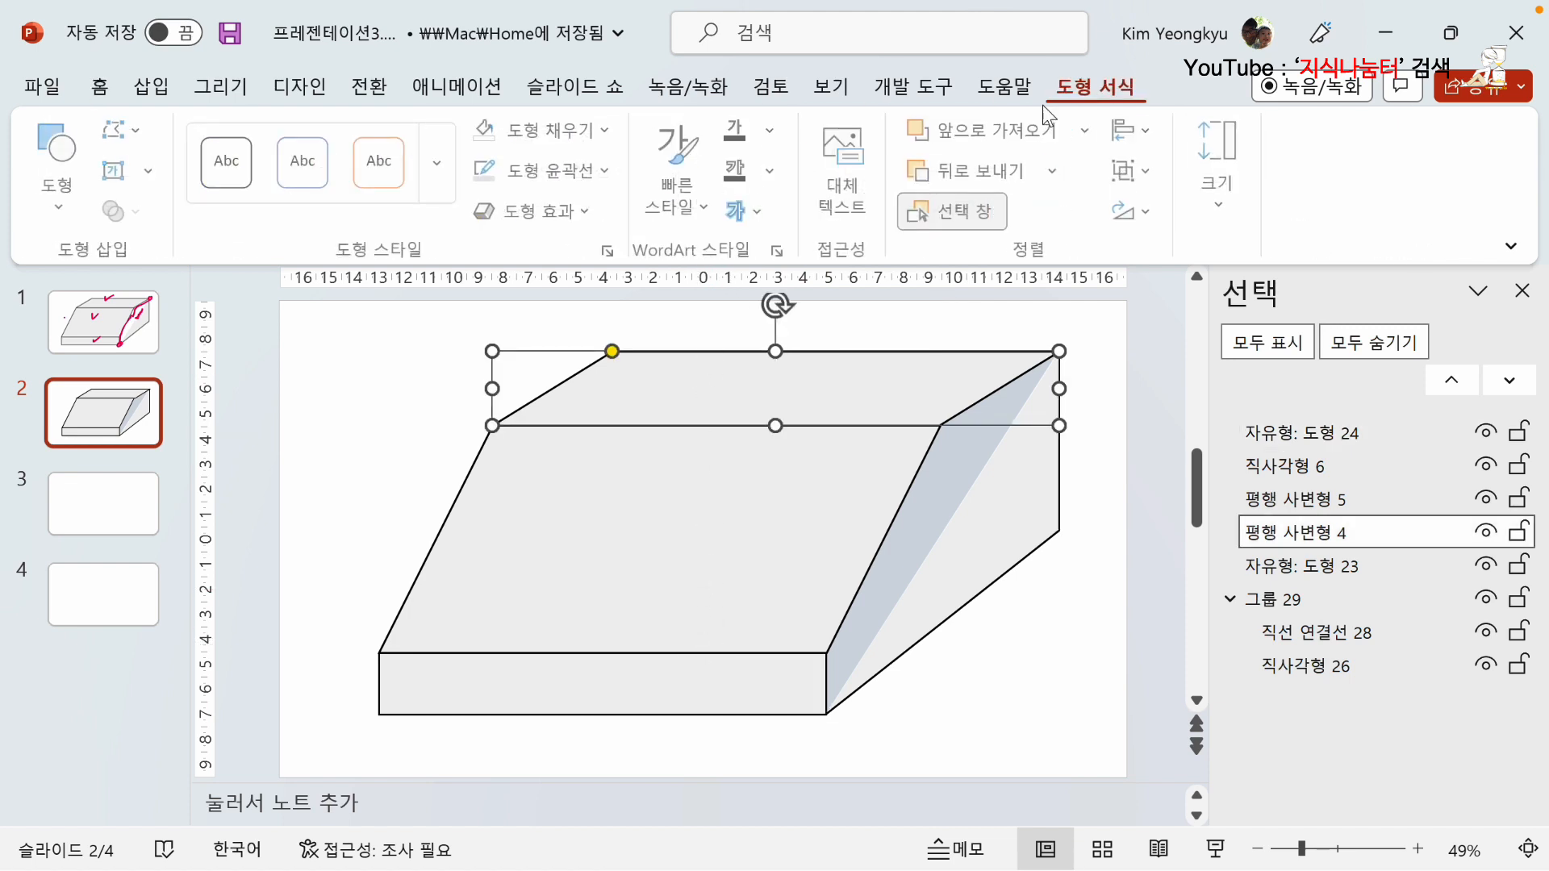
click(611, 131)
click(606, 484)
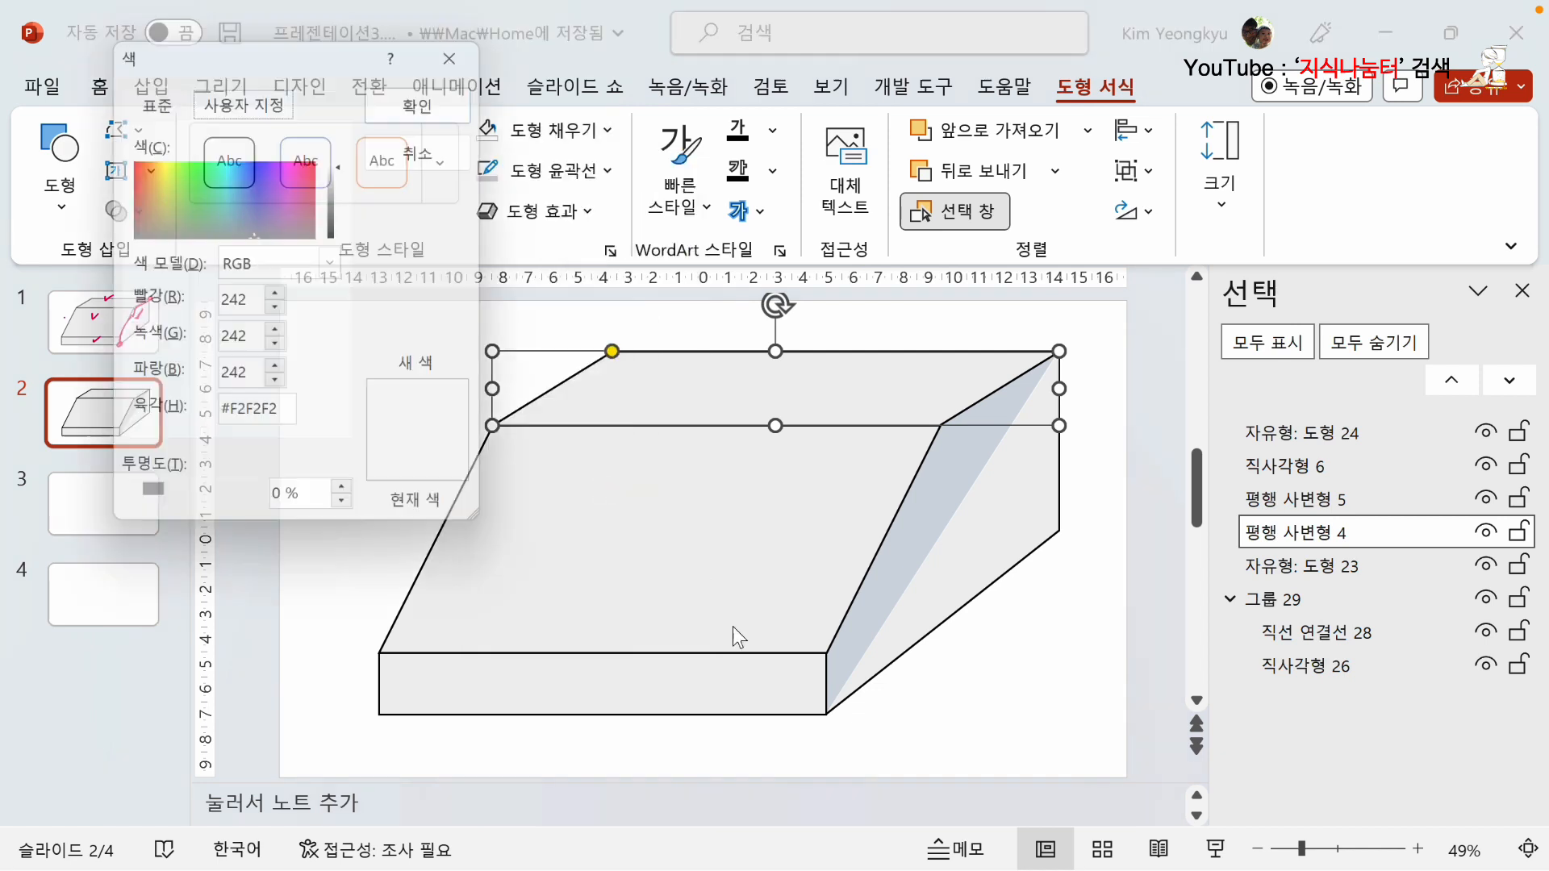
click(220, 505)
click(219, 505)
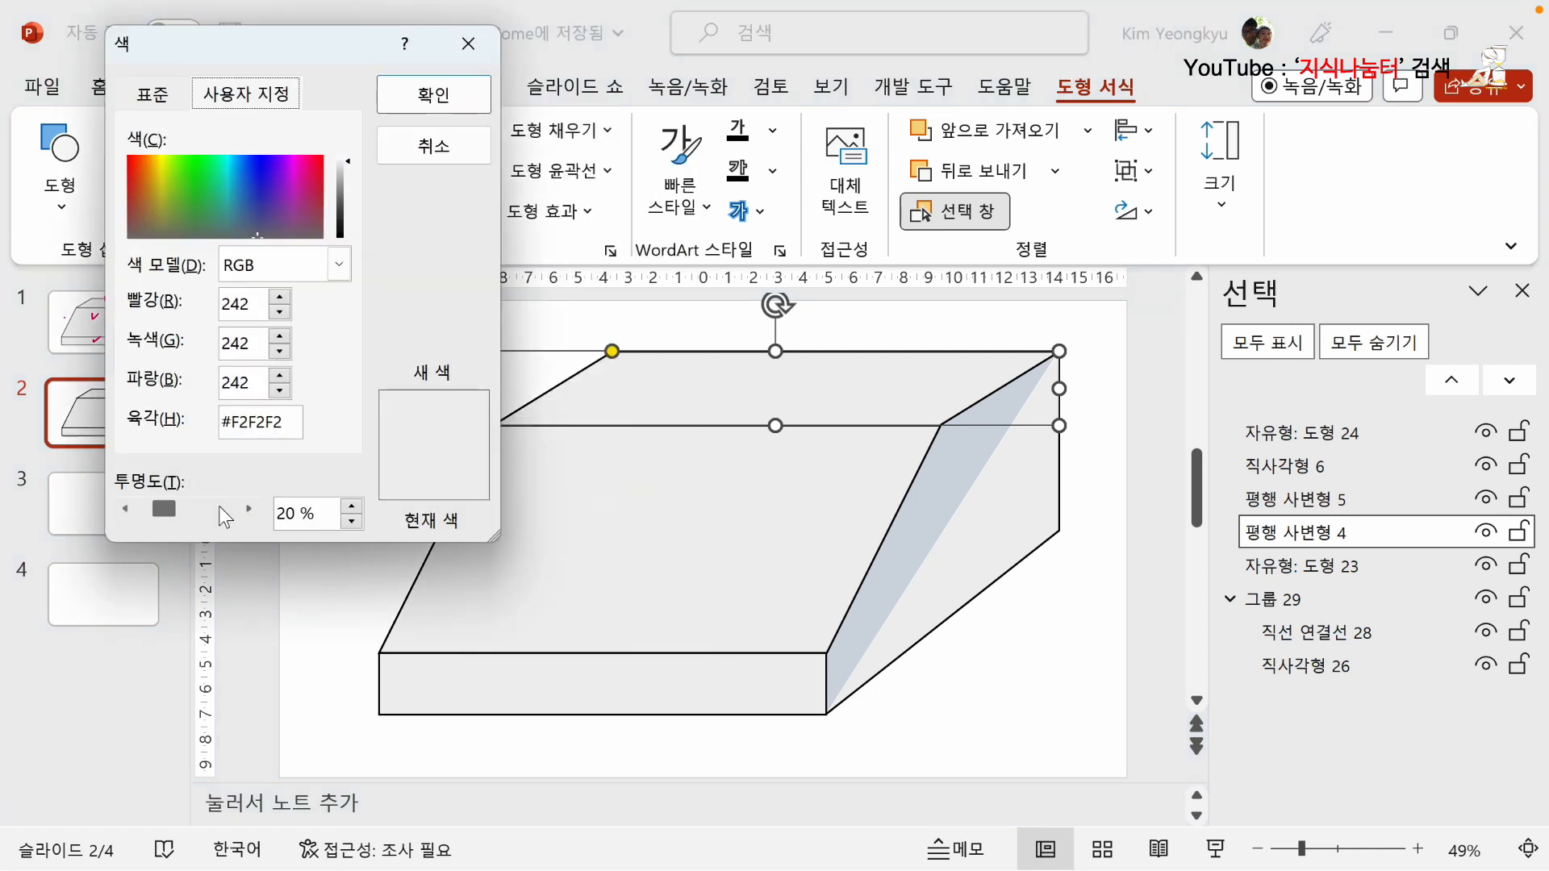
click(195, 505)
click(221, 510)
click(433, 95)
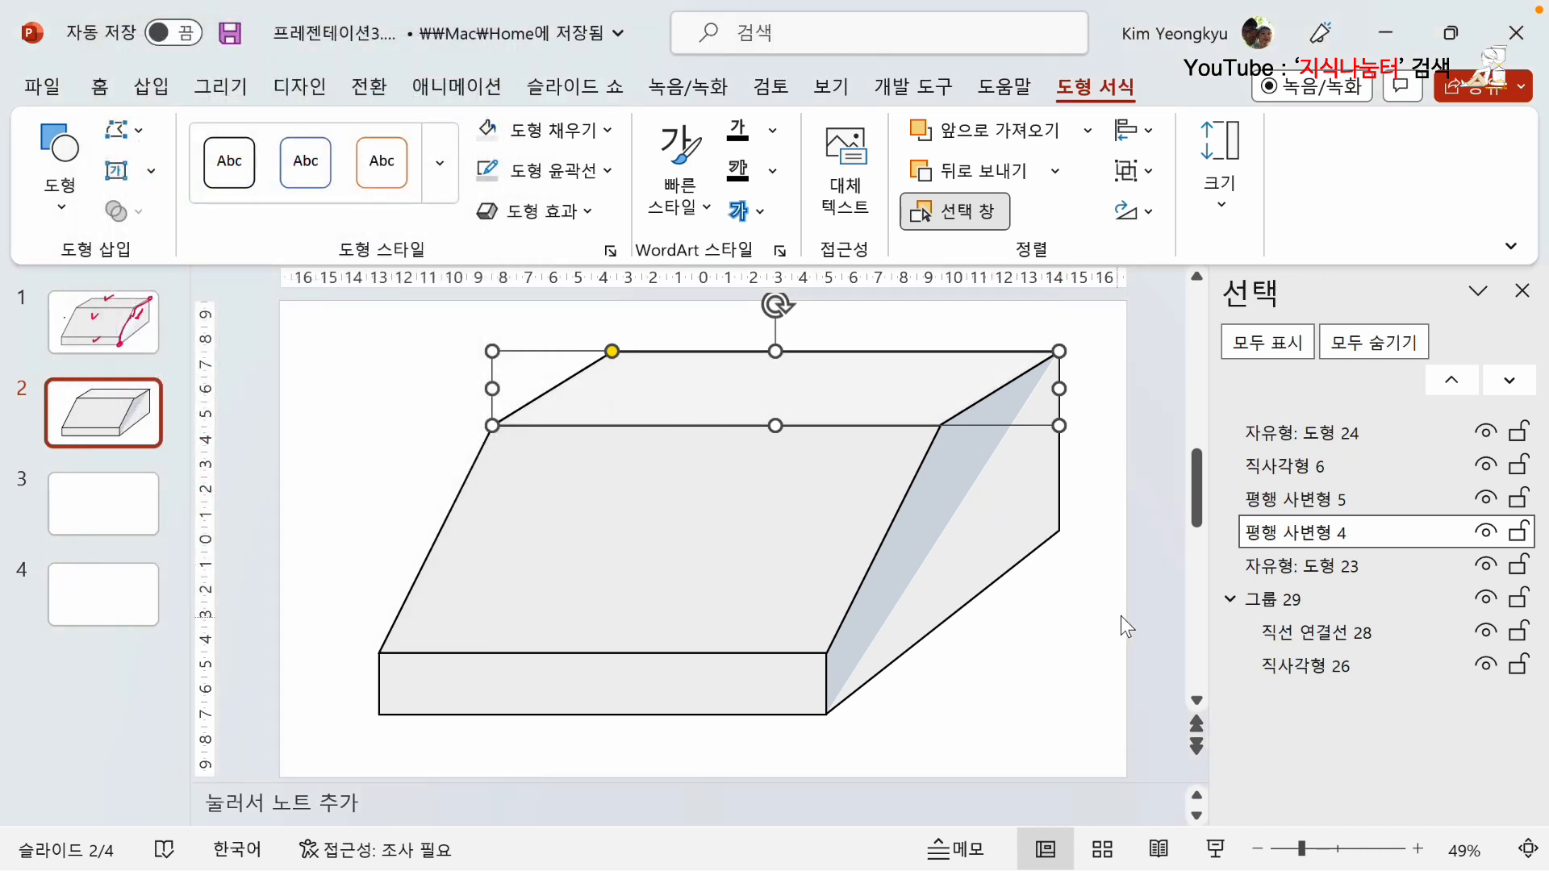
Undo the top face's transparency change and the dashed-edge group's move behind the other shapes, and clear the selection.
click(1116, 590)
key(ctrl+z)
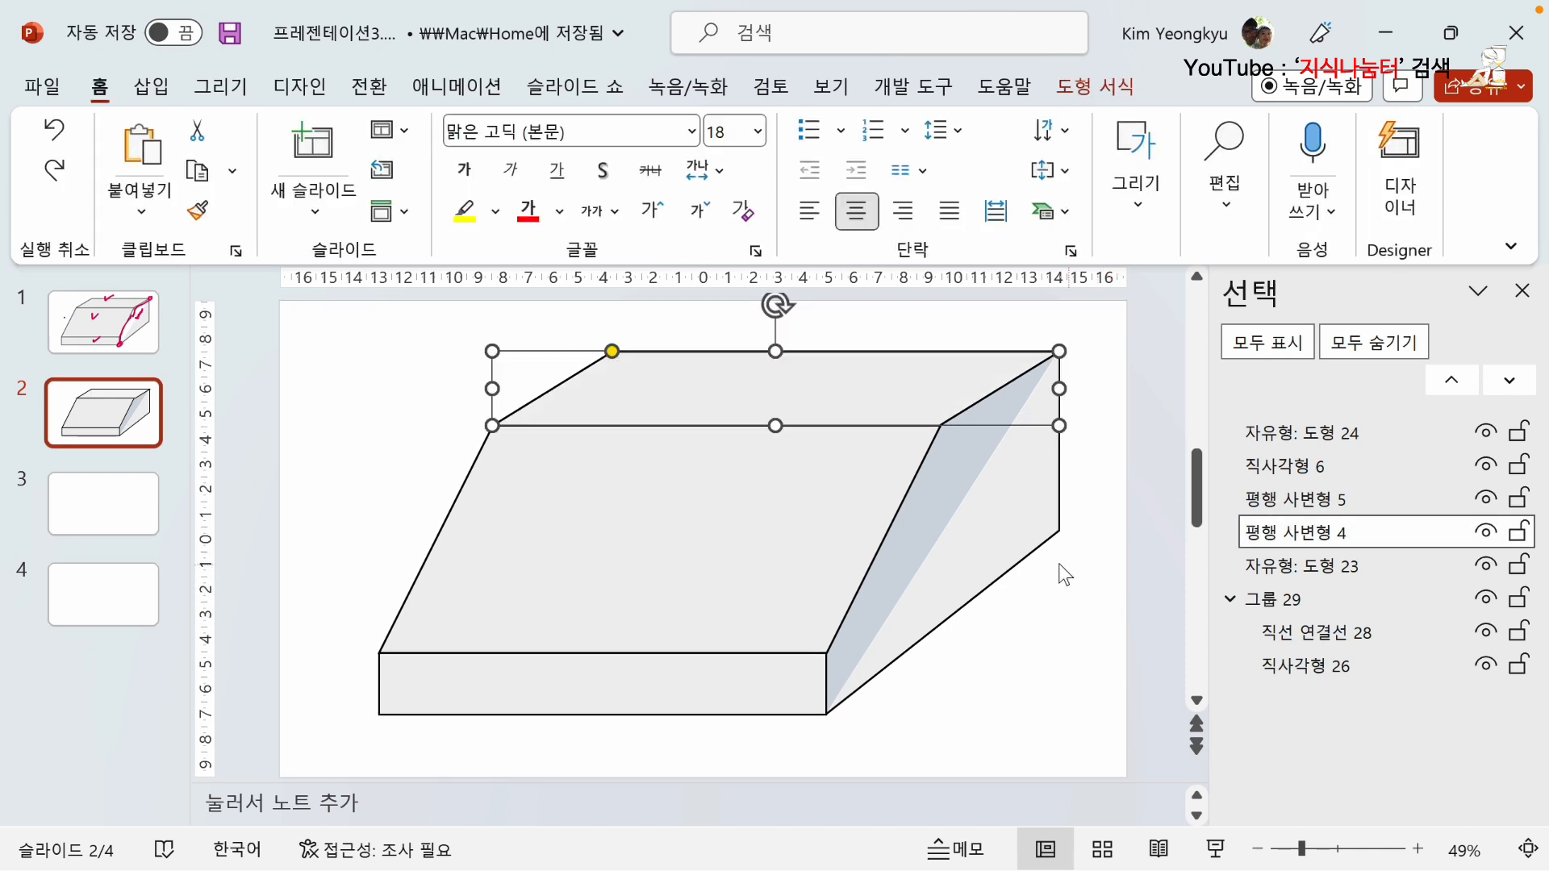
key(ctrl+z)
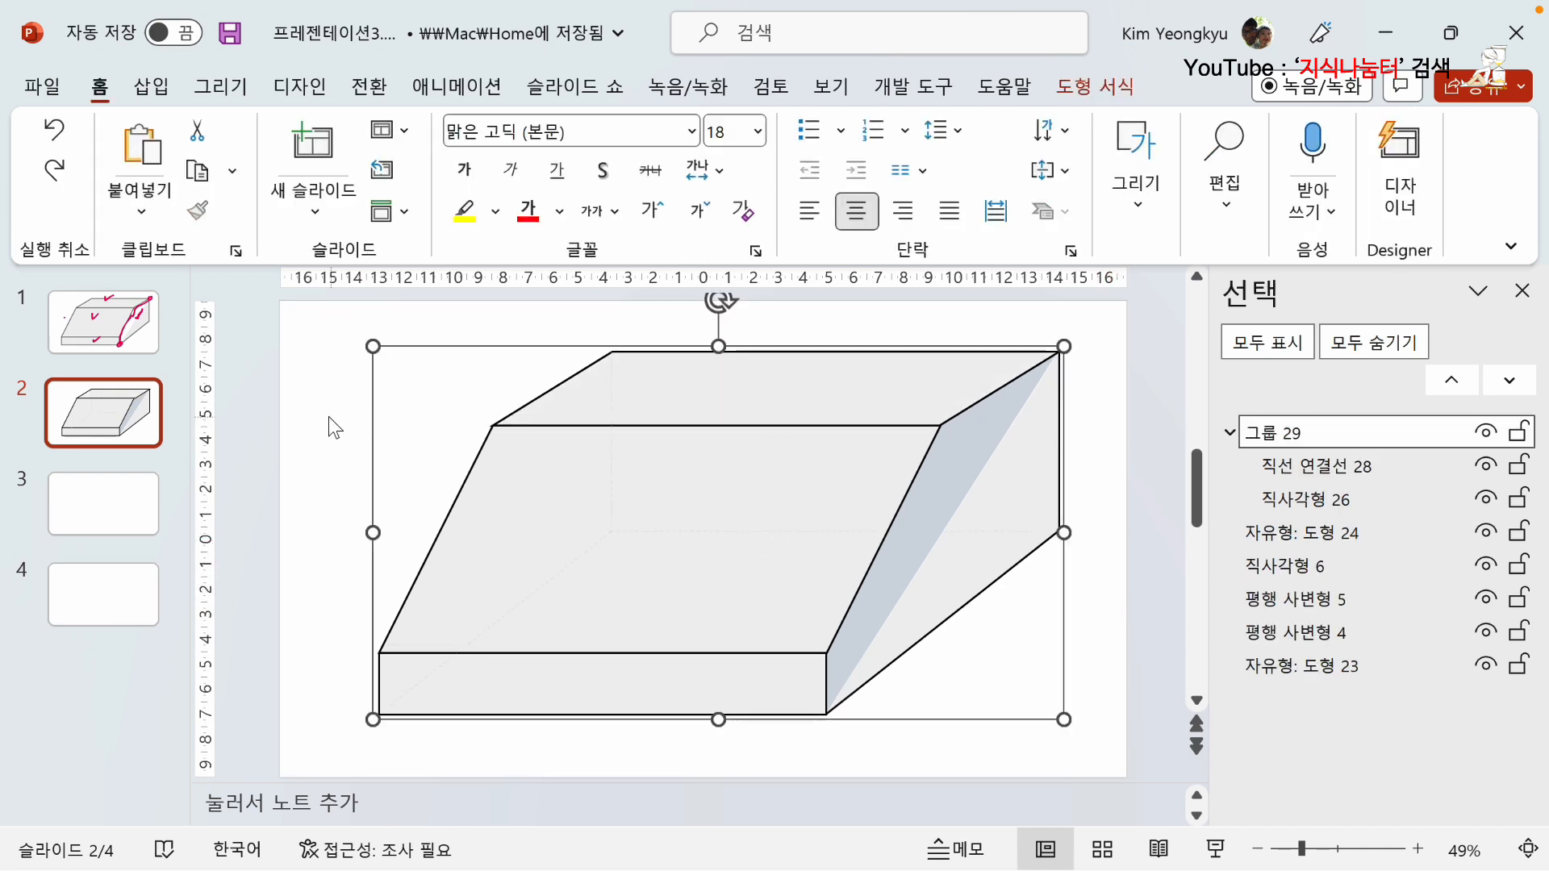
click(329, 417)
Preview the slide show from the first slide to the box on slide 2, and reopen the show from slide 2.
click(575, 85)
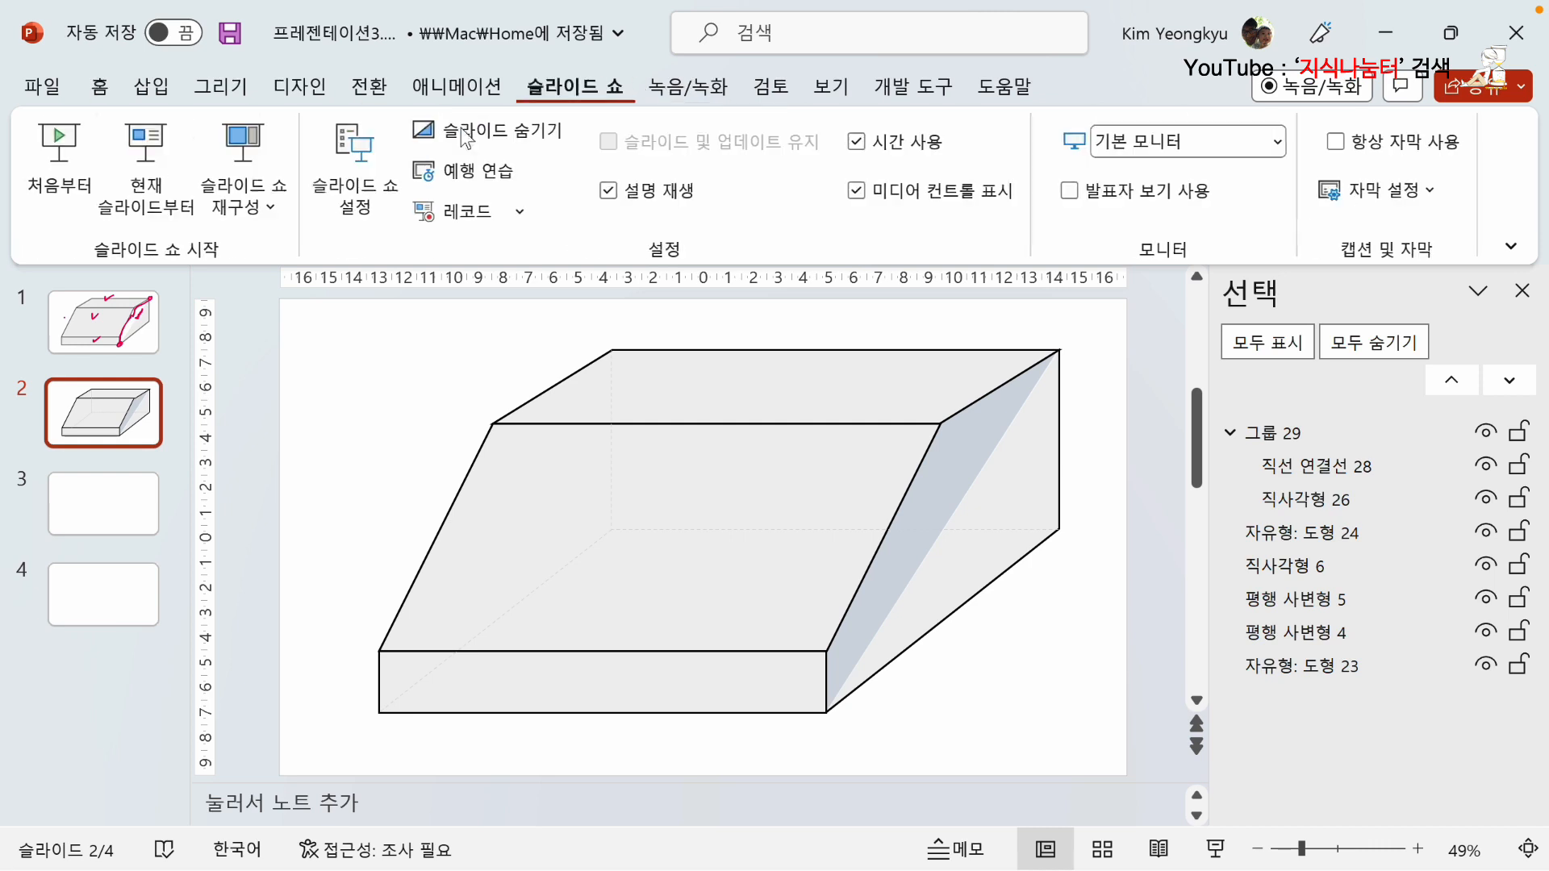
click(61, 149)
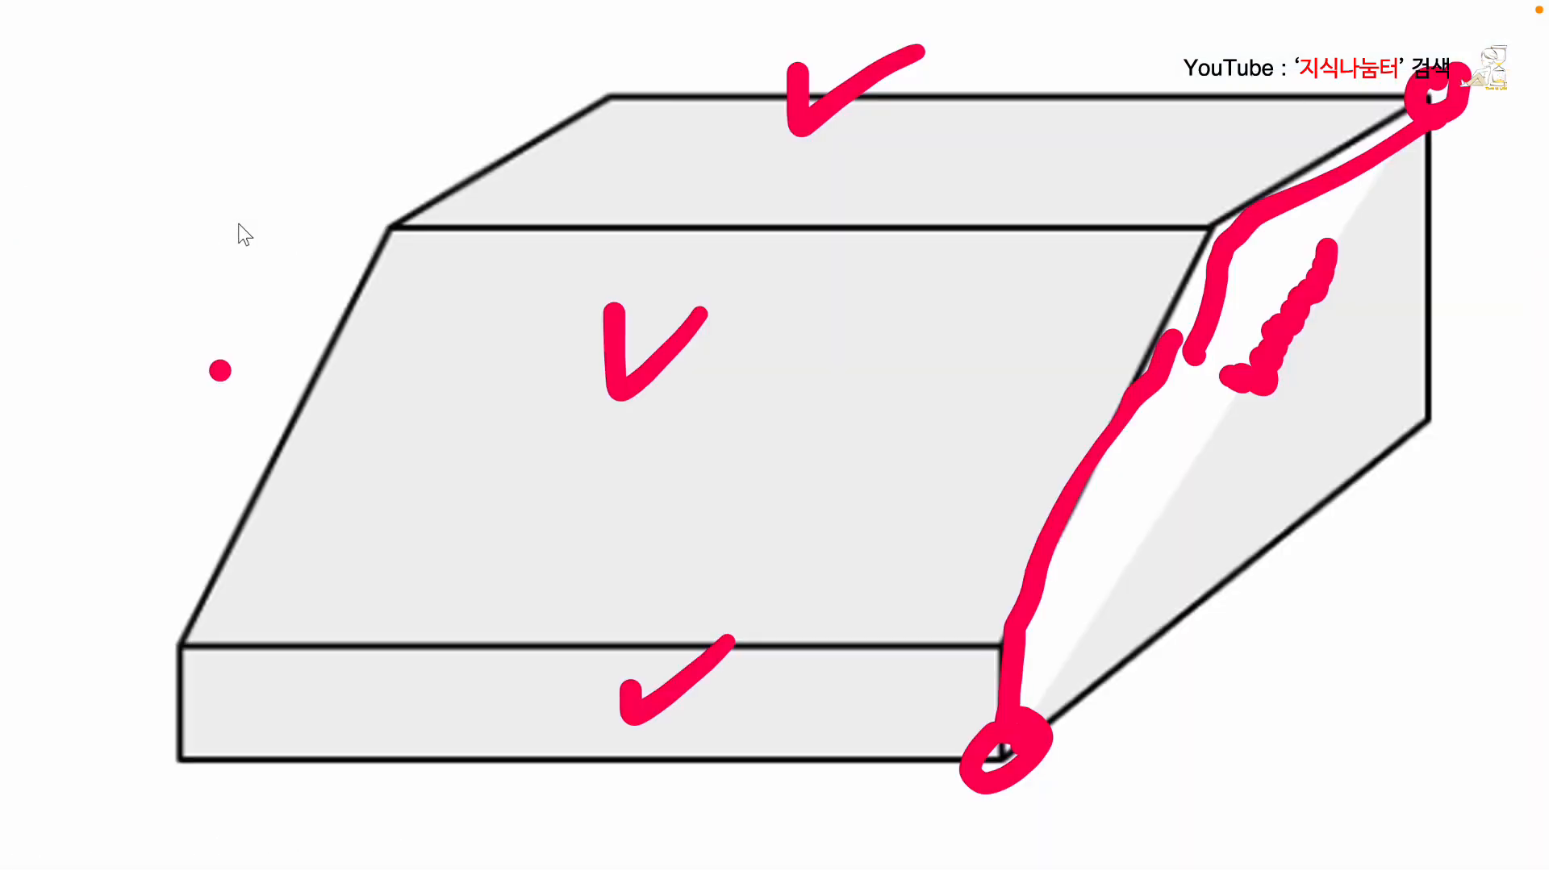
click(292, 226)
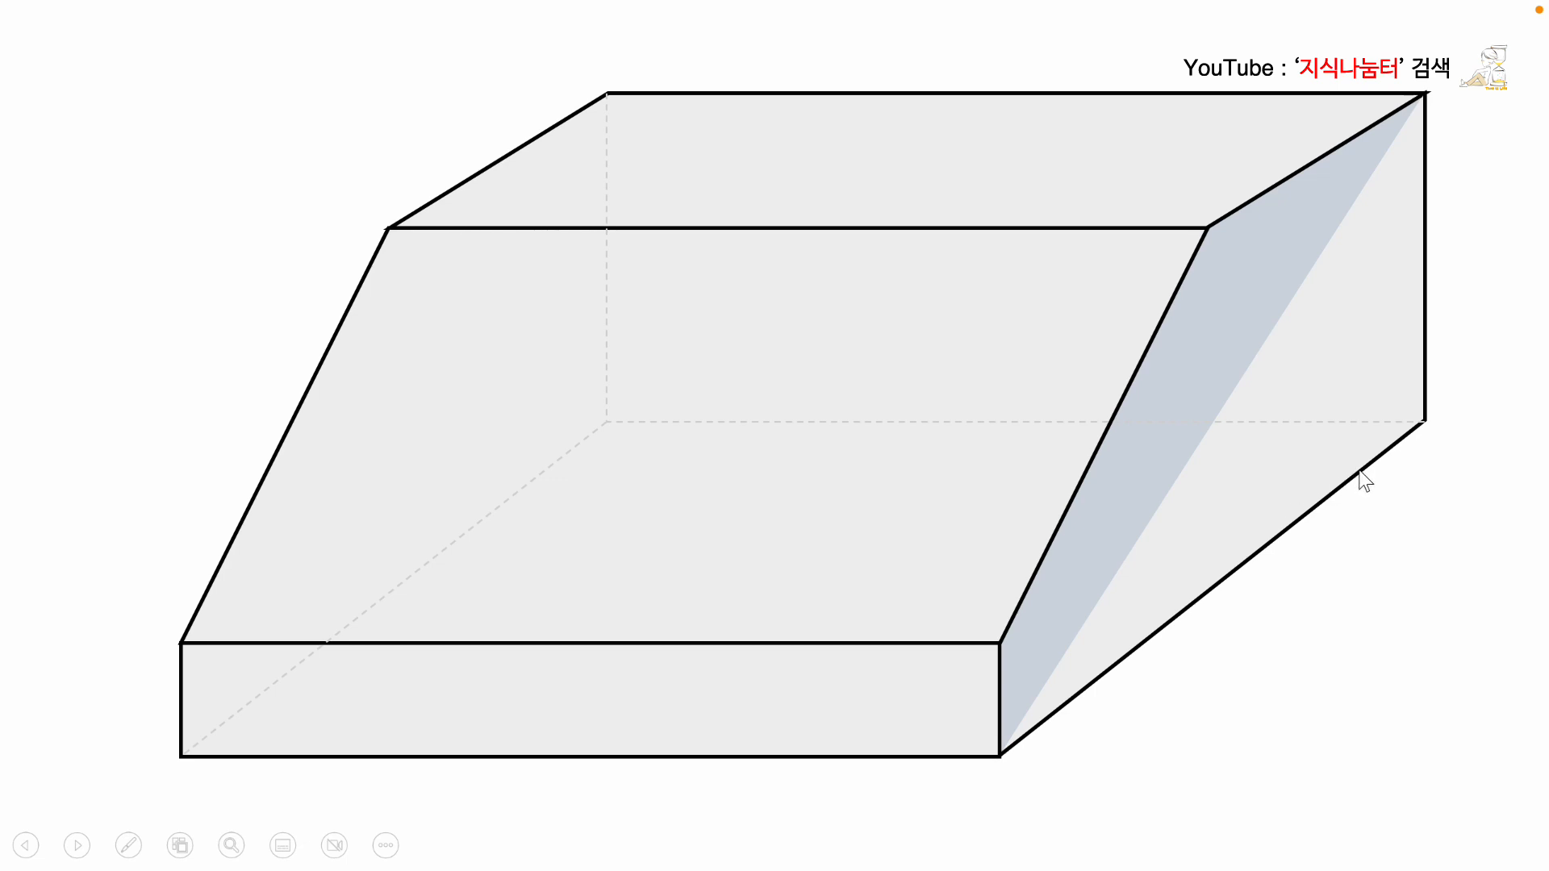
key(Escape)
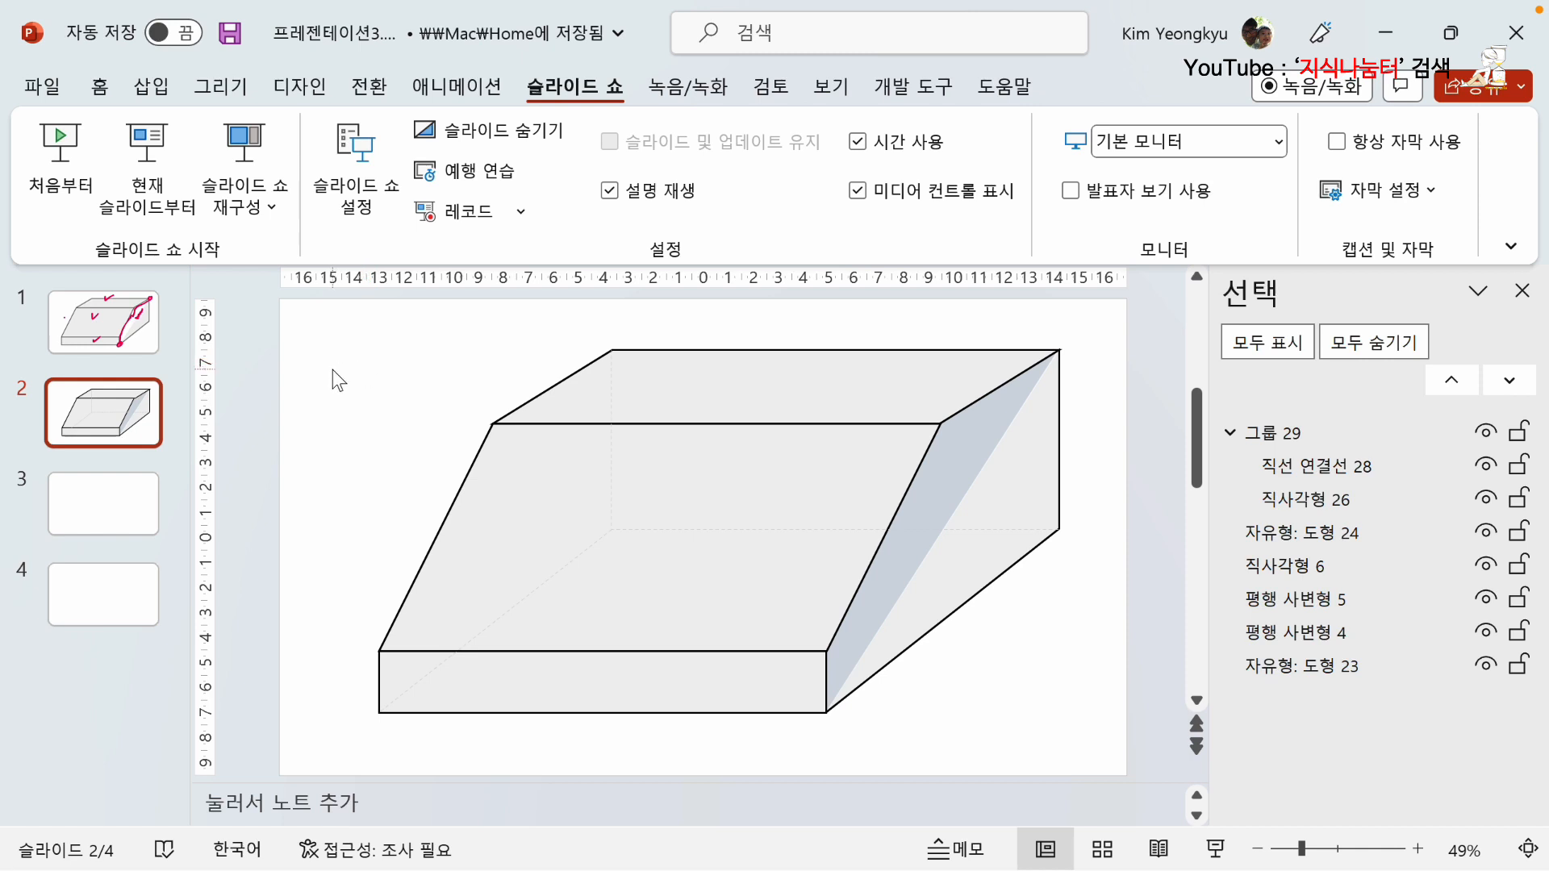
key(shift+F5)
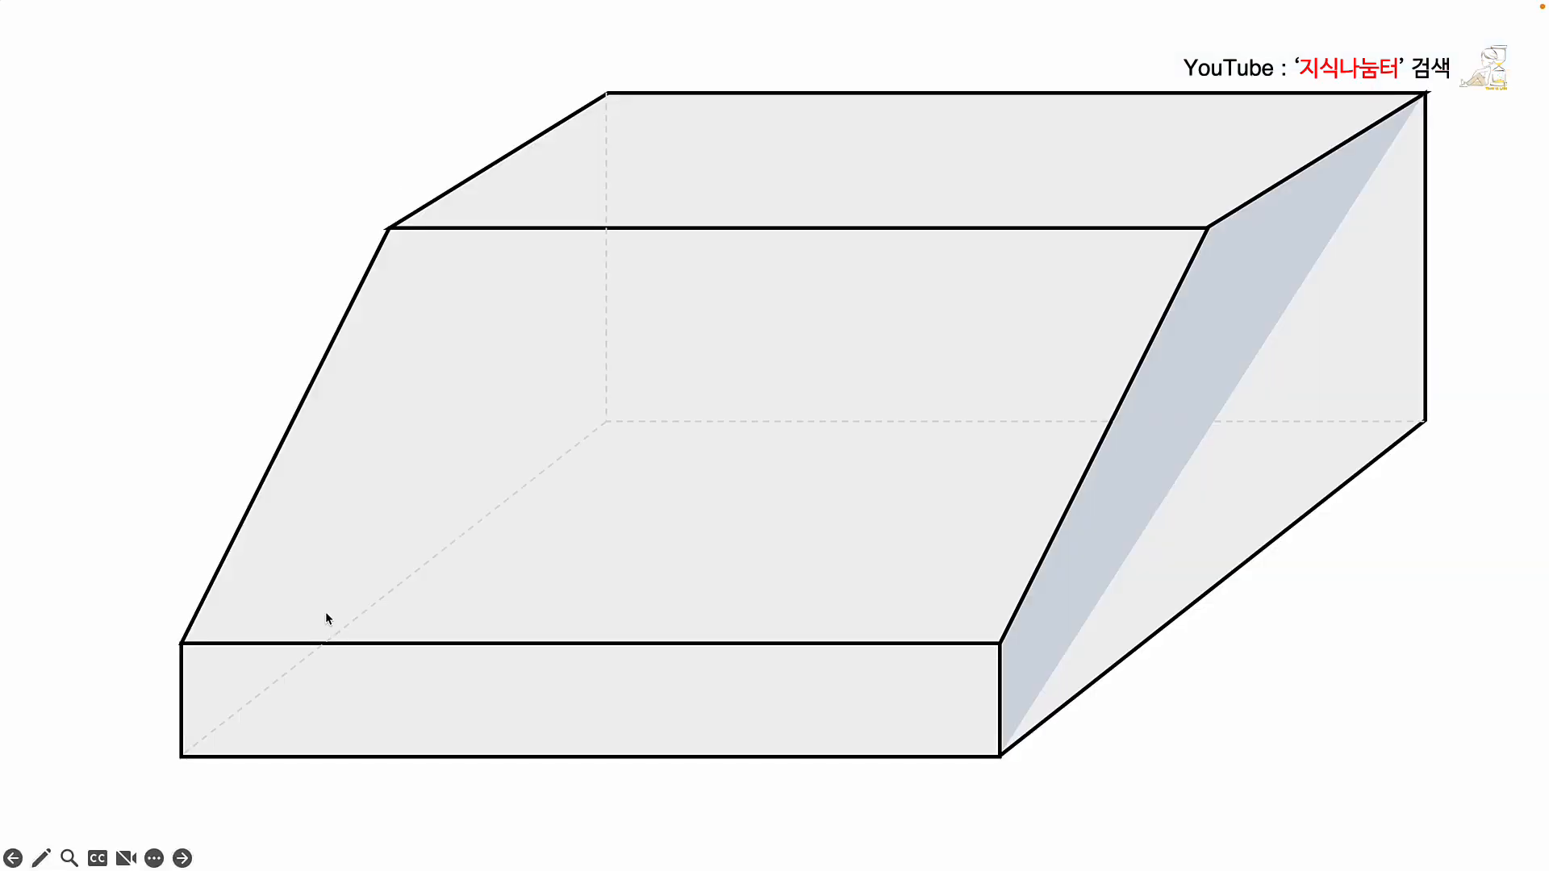